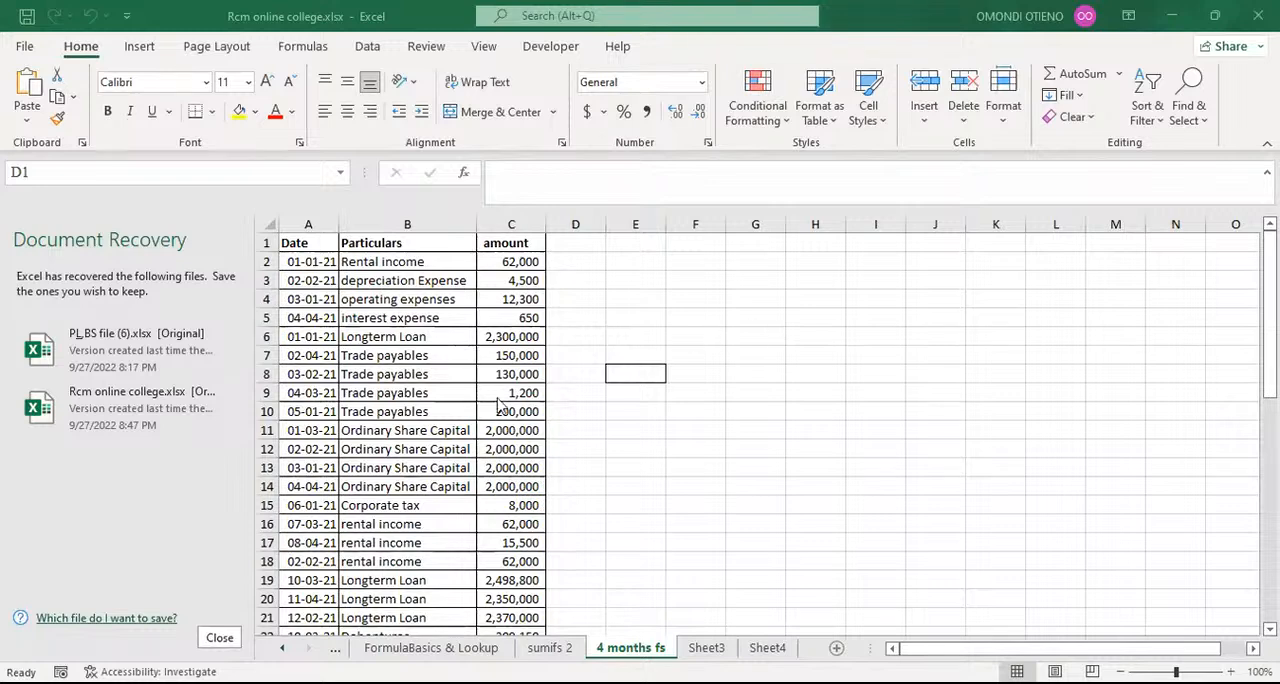
left_click(512, 279)
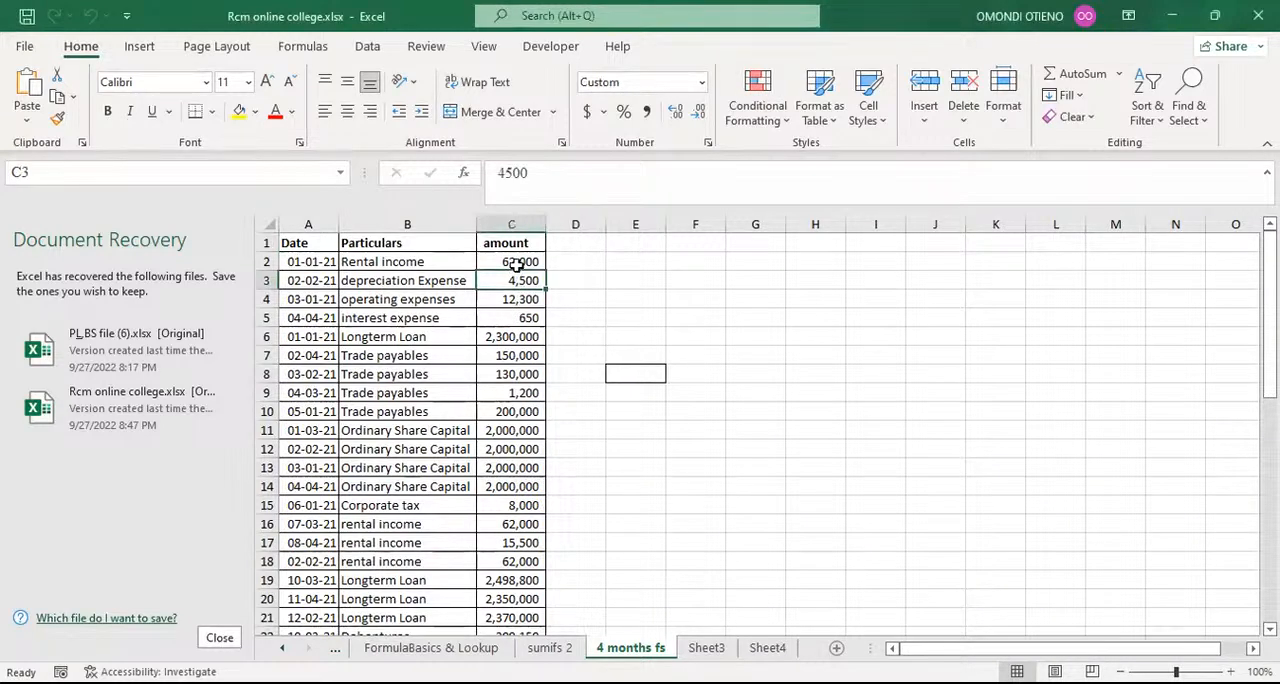
left_click(515, 261)
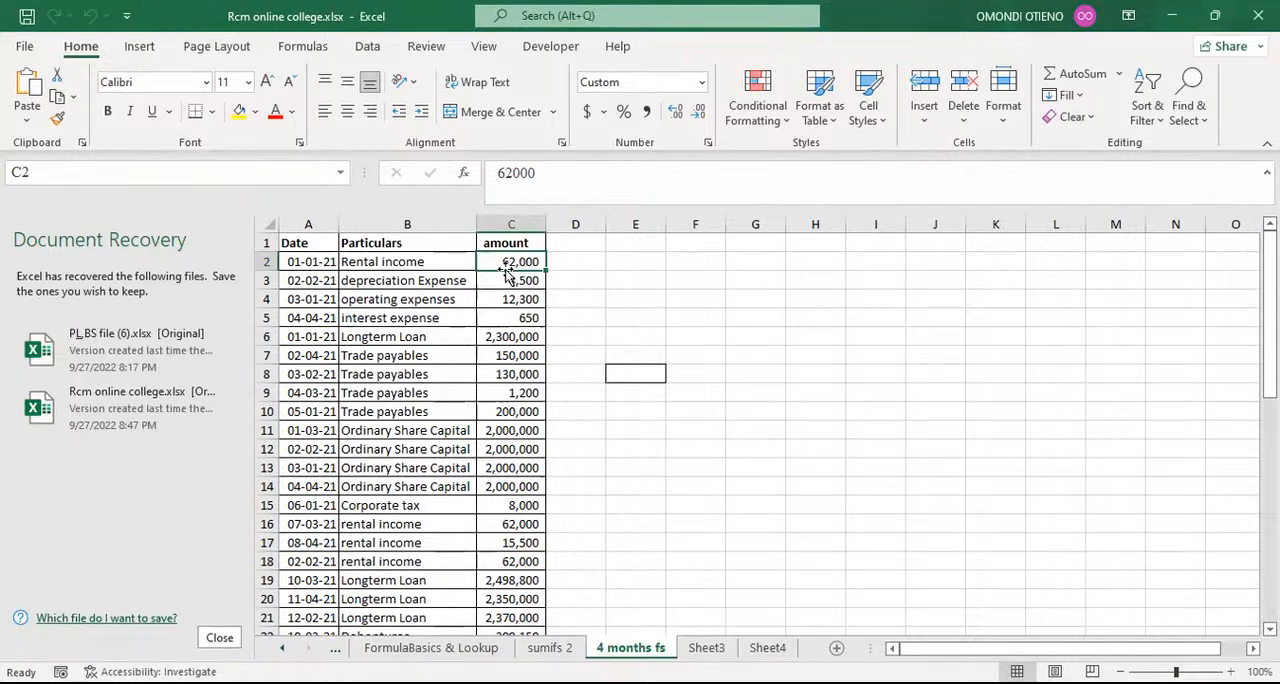
left_click(632, 263)
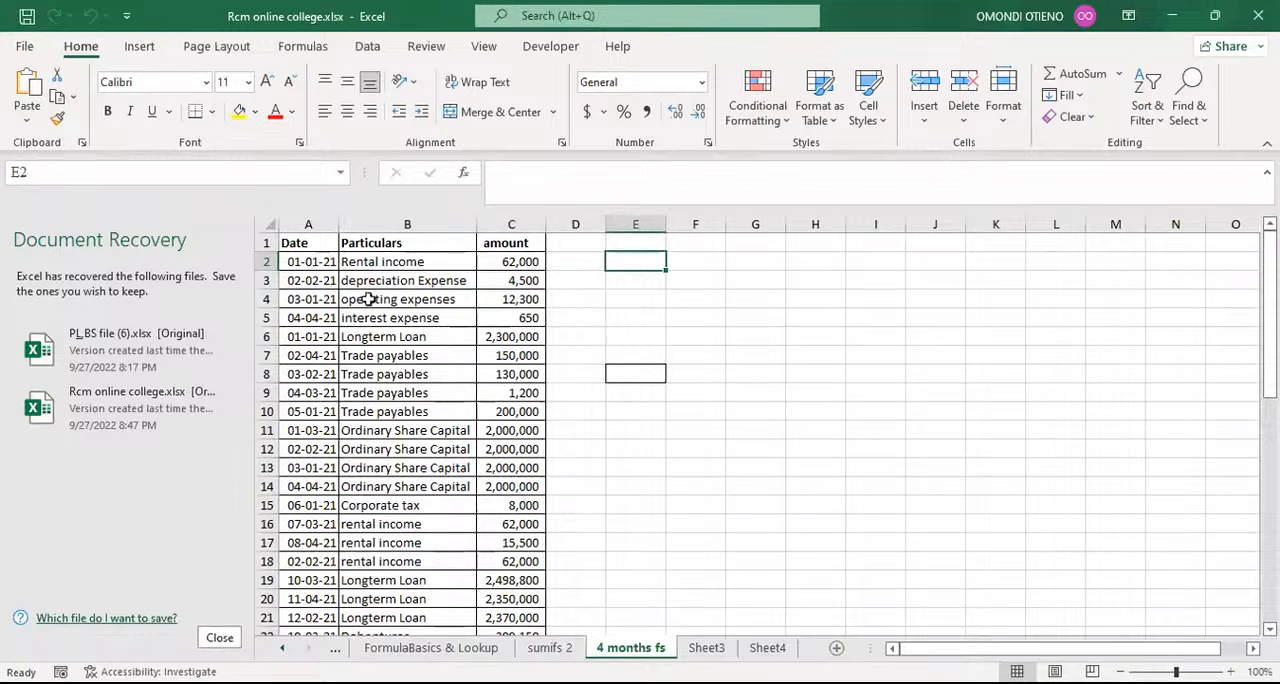
left_click(311, 224)
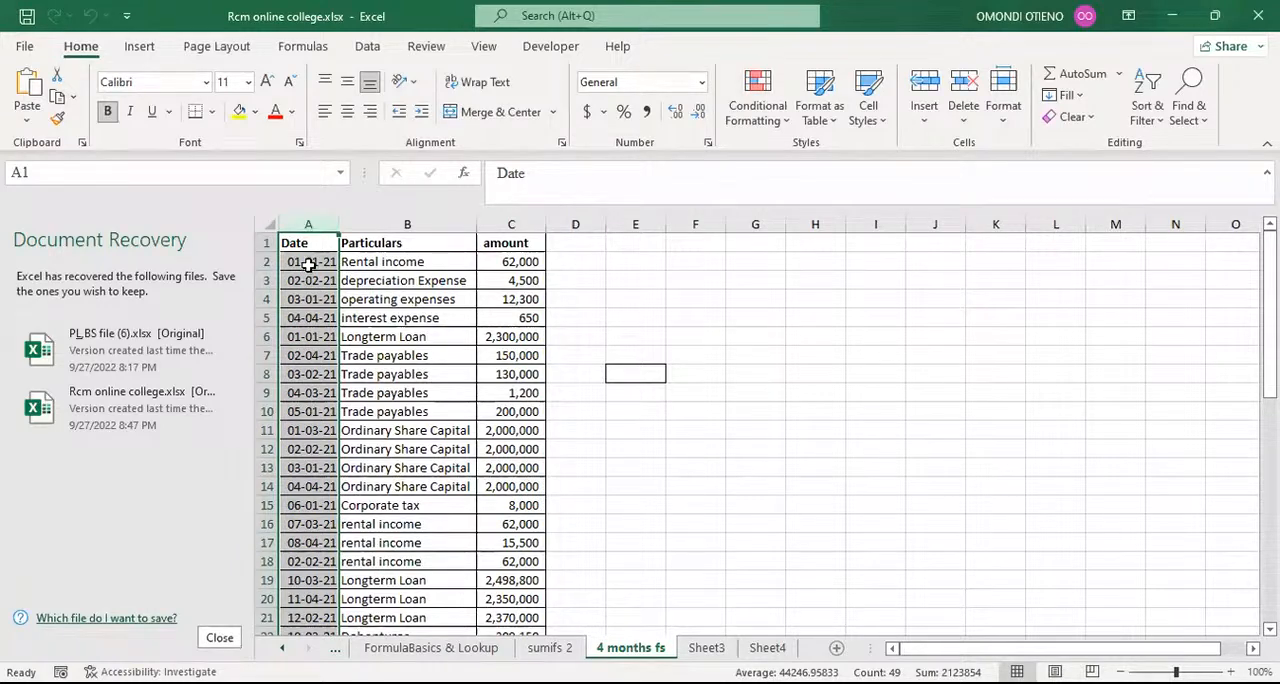
left_click(638, 264)
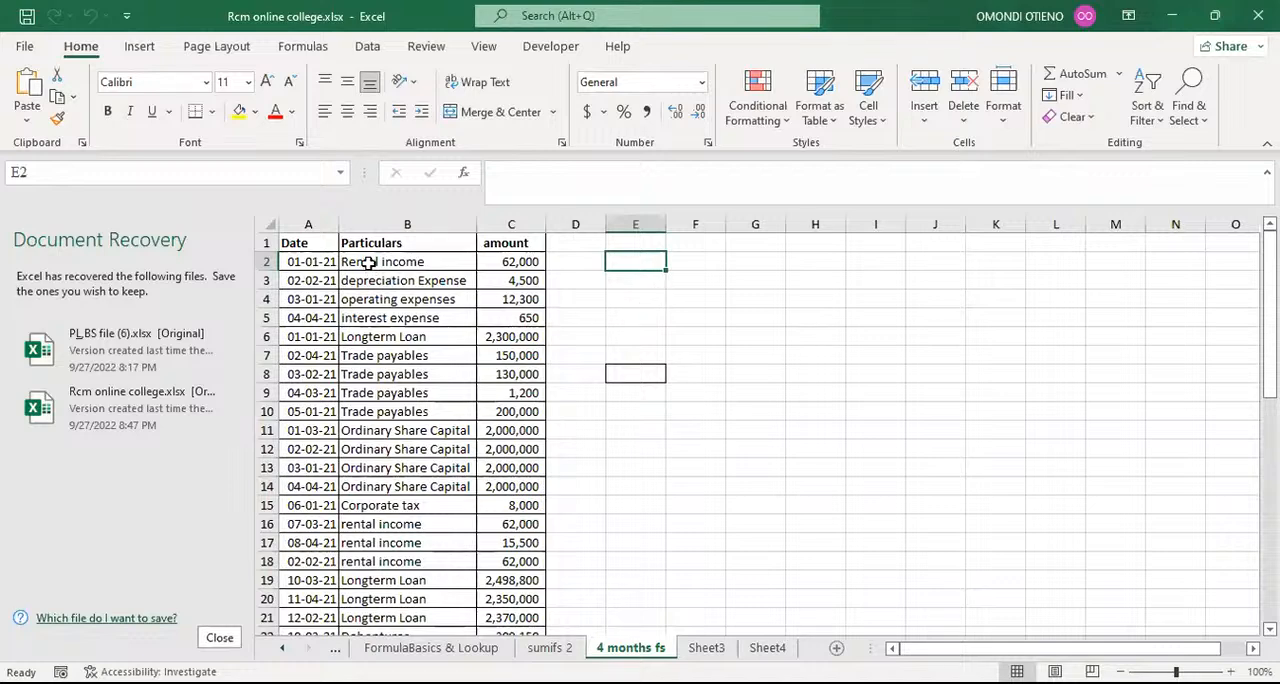
left_click(325, 222)
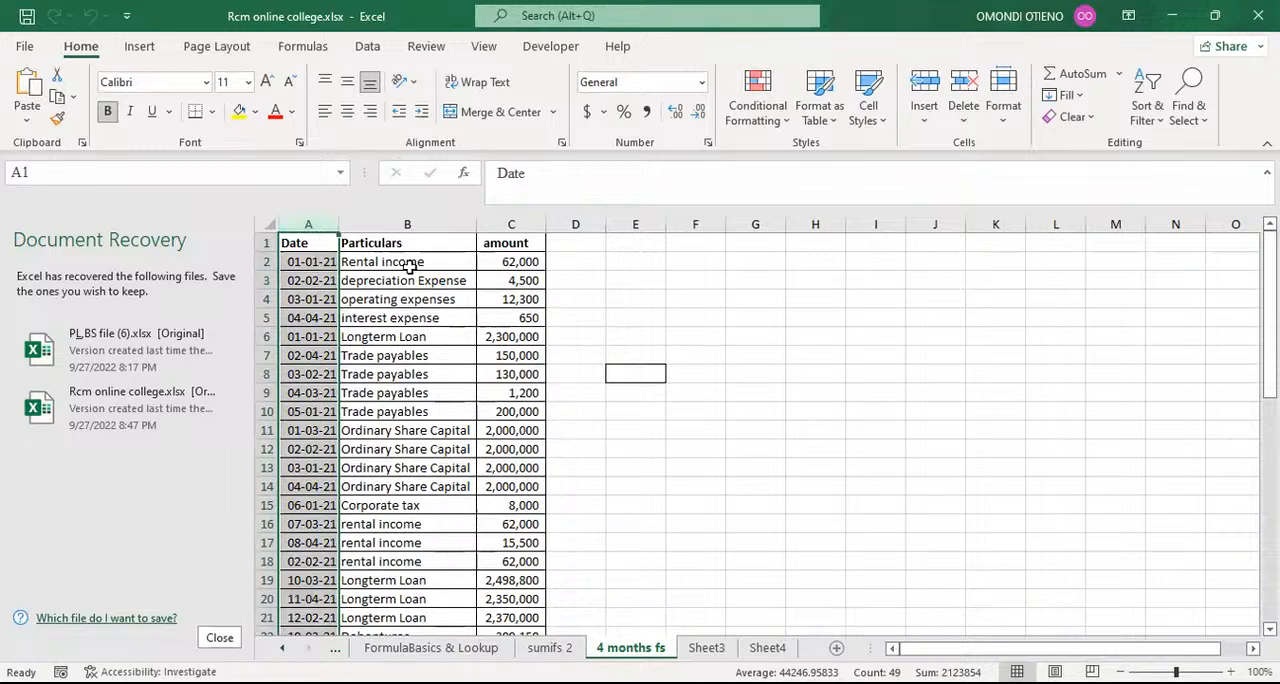
left_click(695, 286)
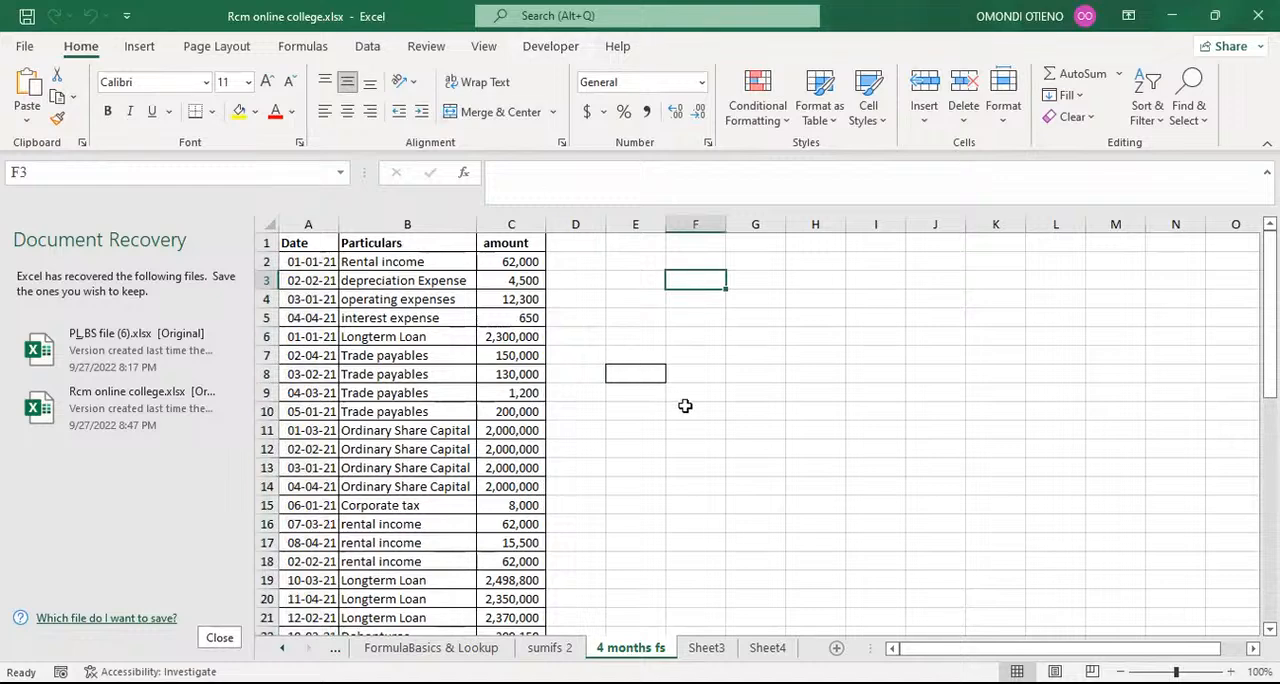
left_click(752, 366)
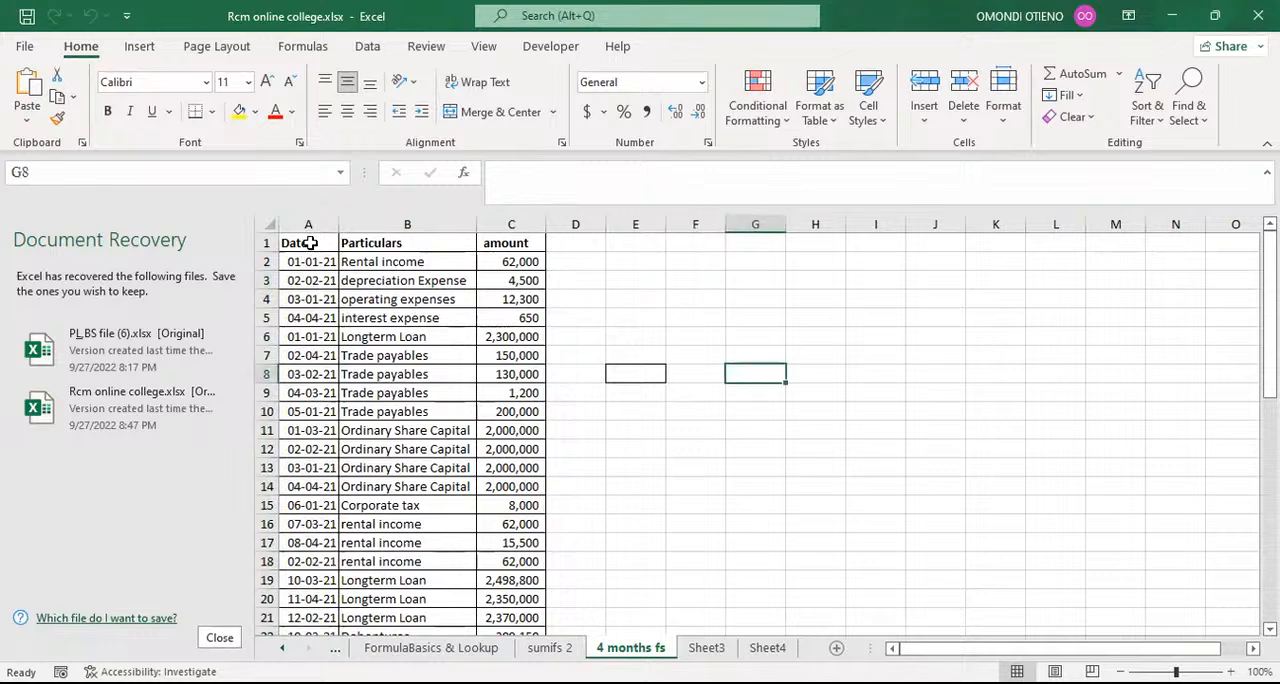
Step: Apply a filter to the Date, Particulars and amount headers in row 1
left_click(310, 243)
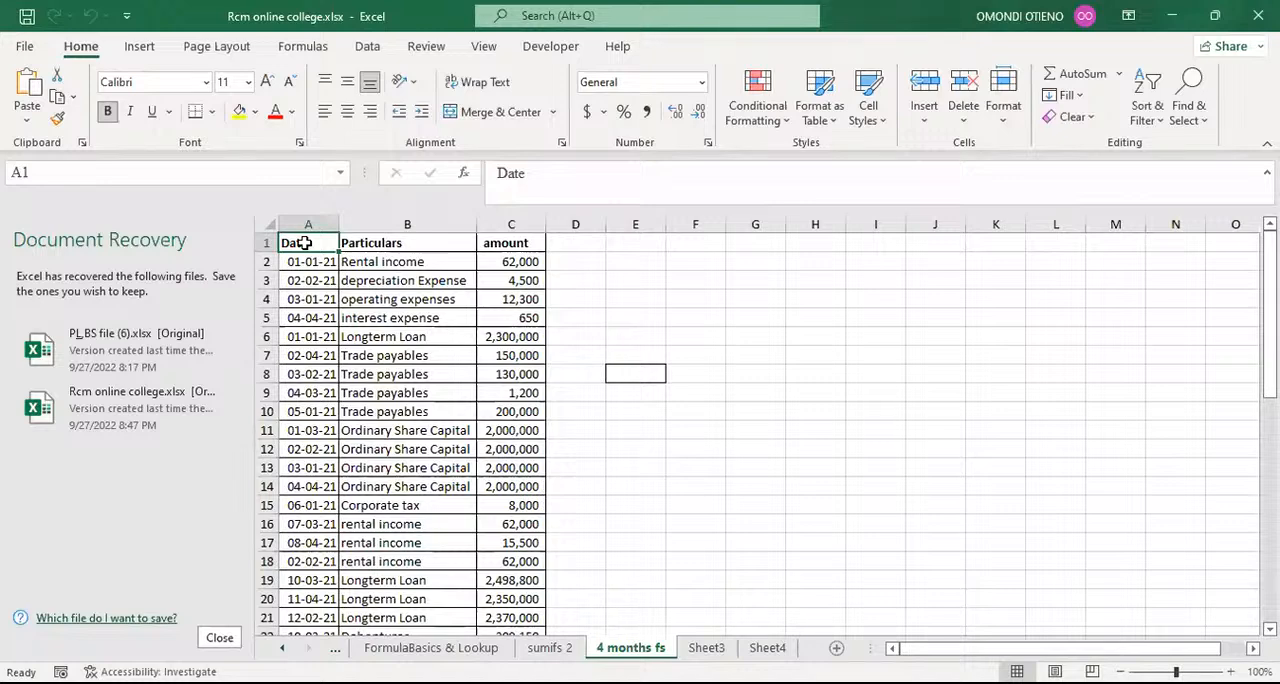
key("ctrl+shift+Right")
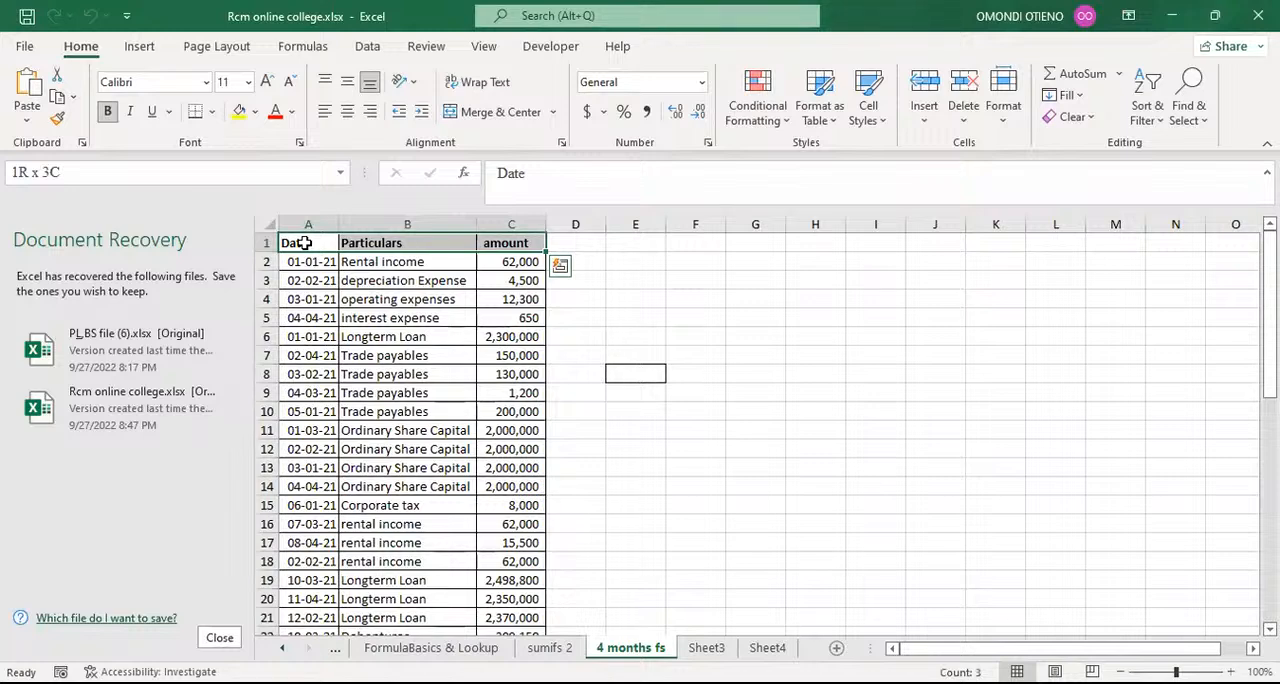
key("alt")
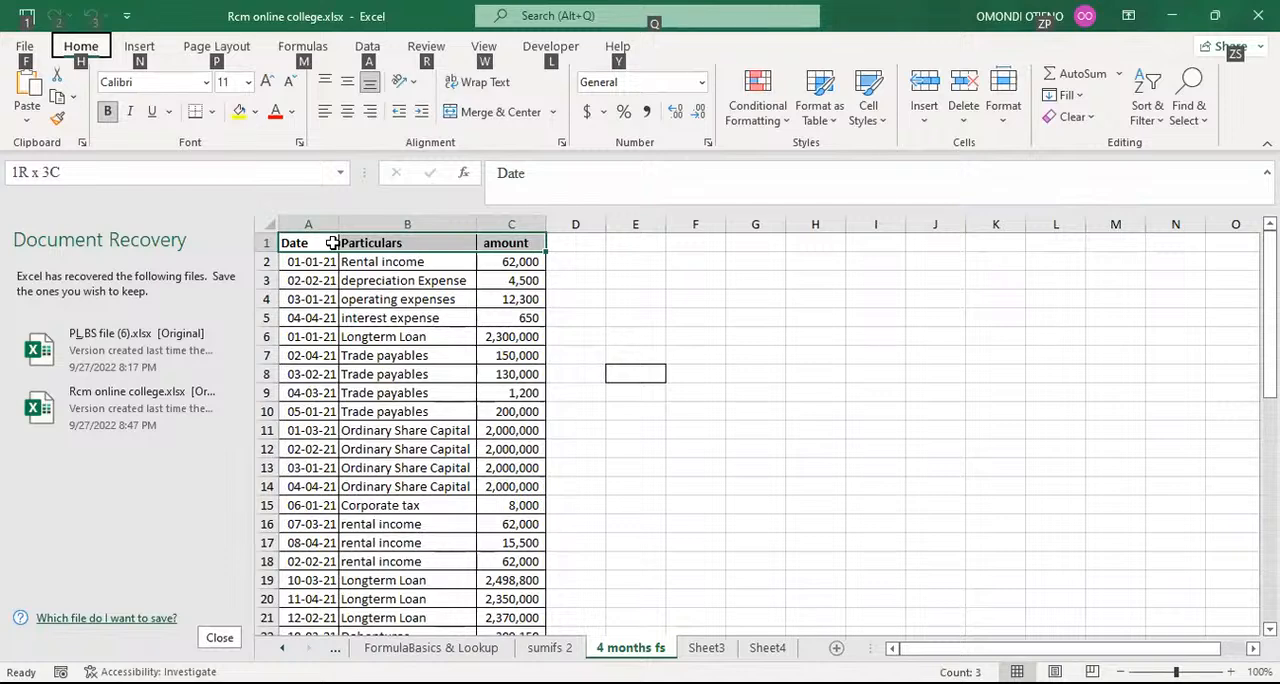
key("a")
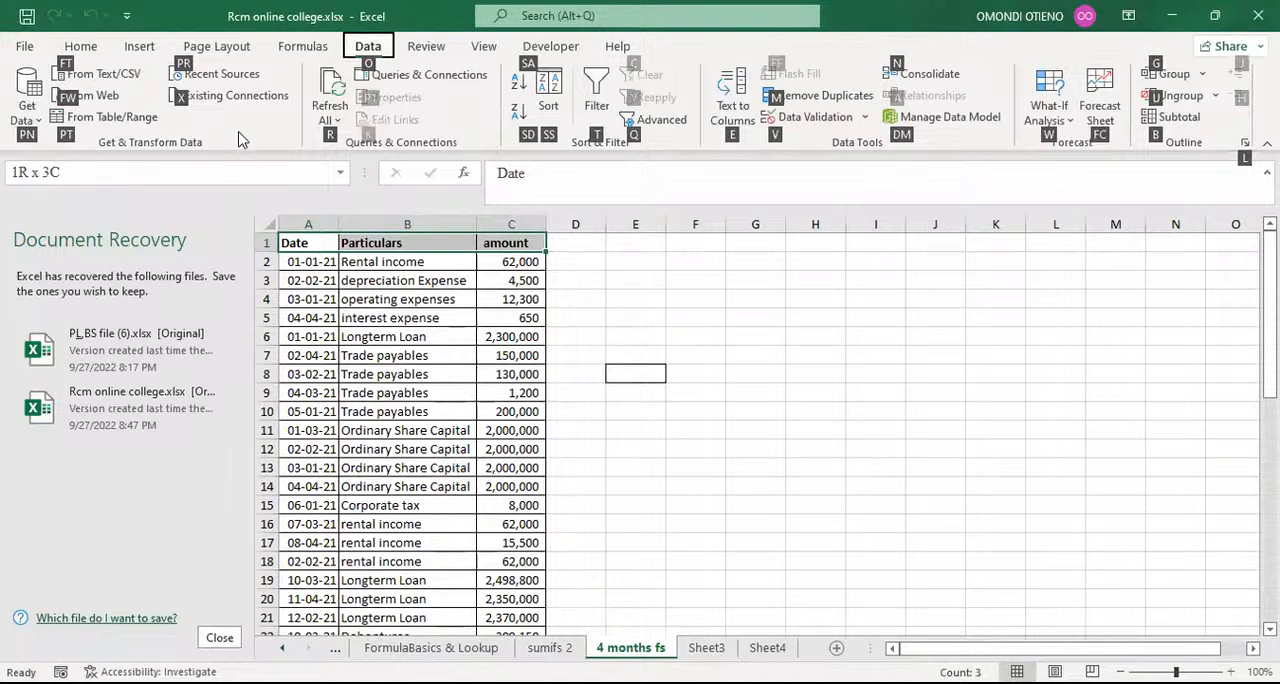
key("t")
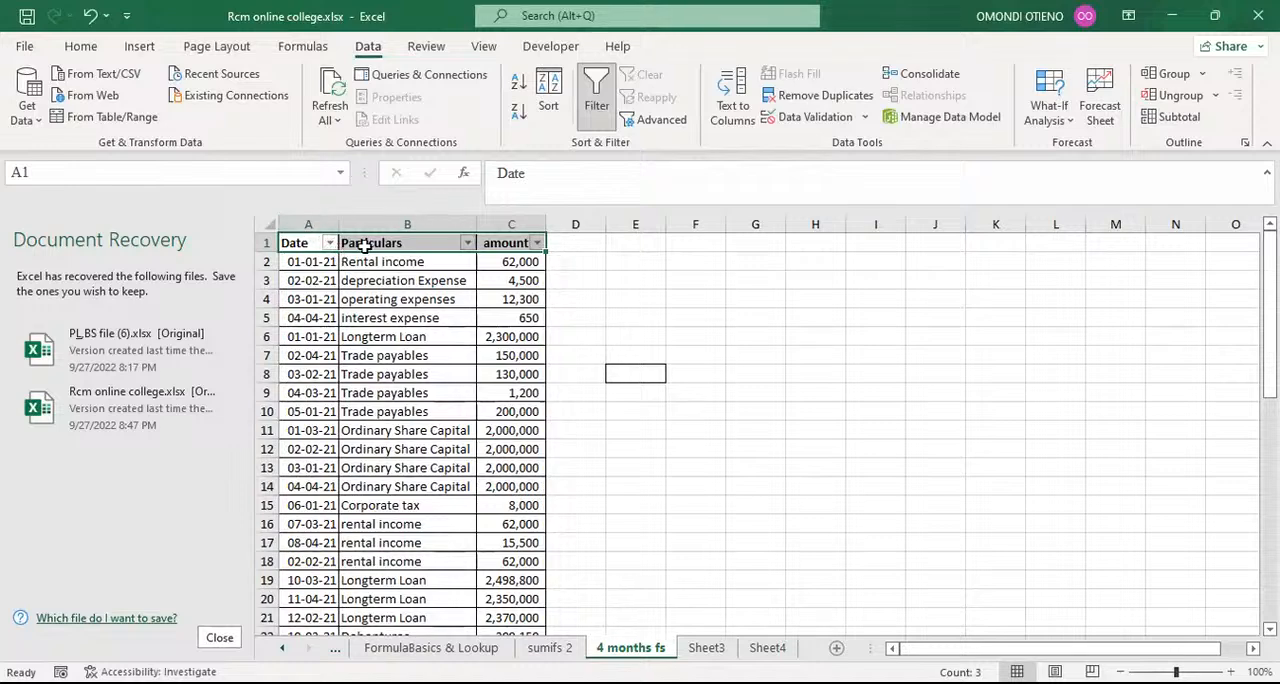
left_click(677, 242)
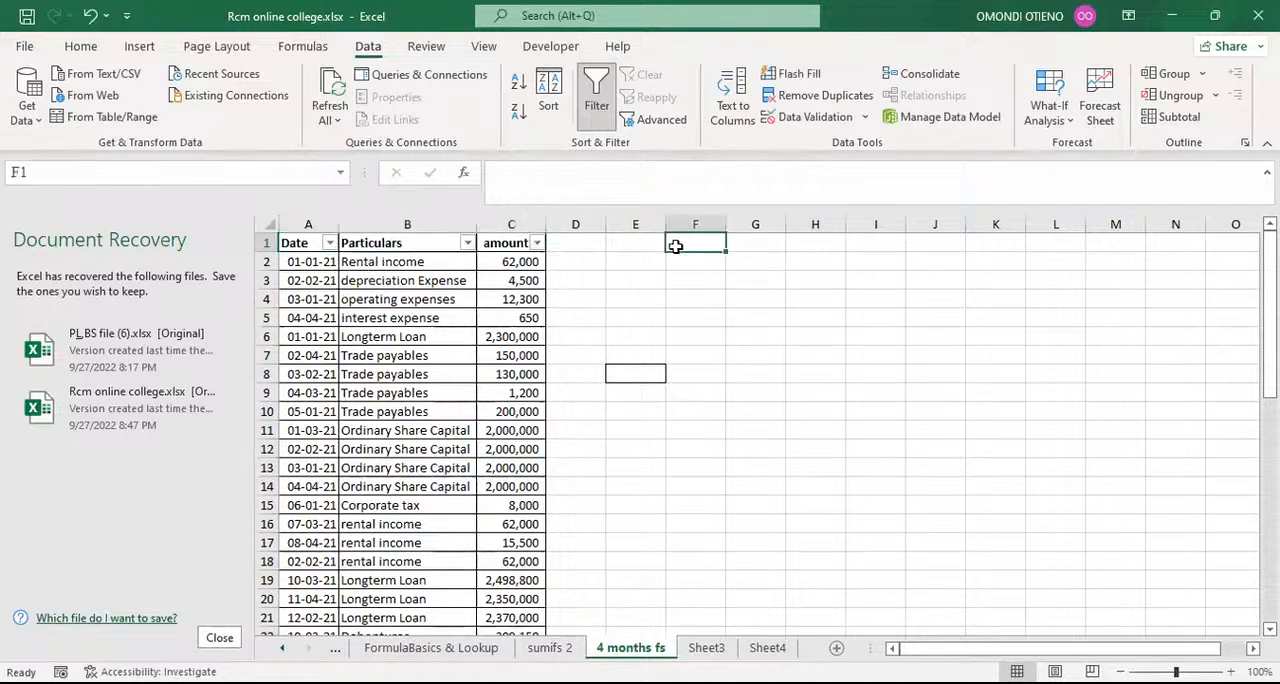
Step: Examine the filter options of the Date column without applying a filter
left_click_drag(300, 242, 505, 242)
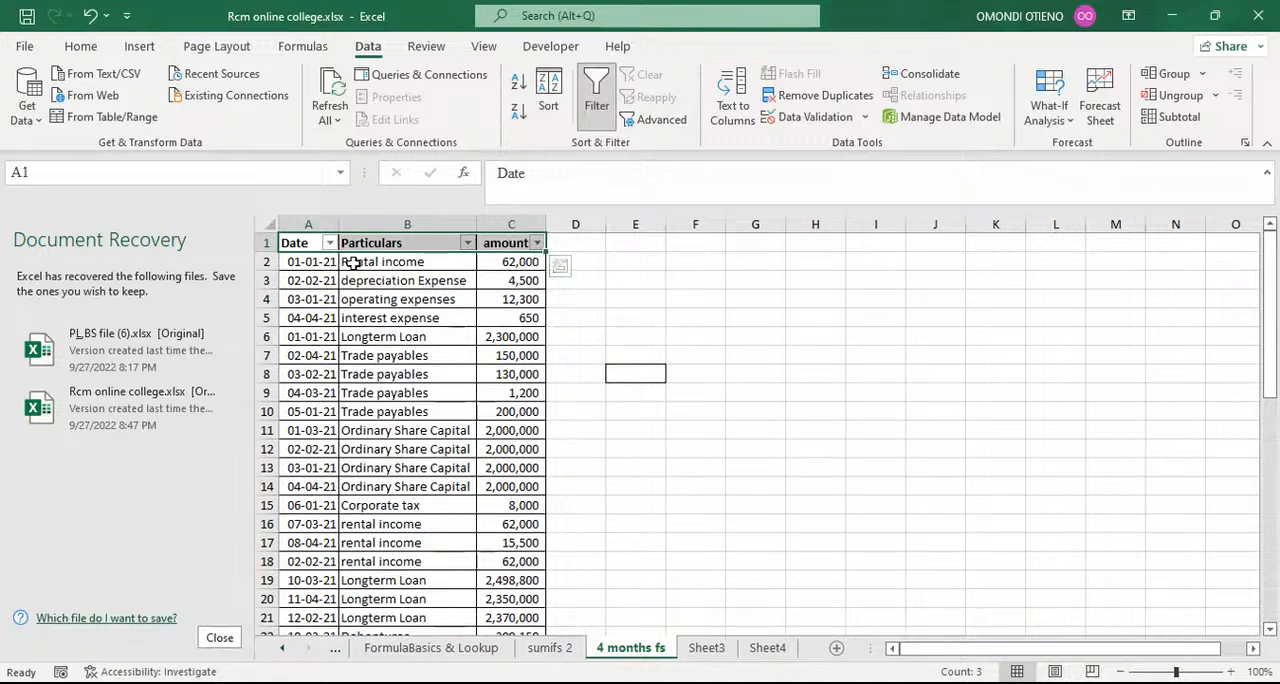
left_click(730, 264)
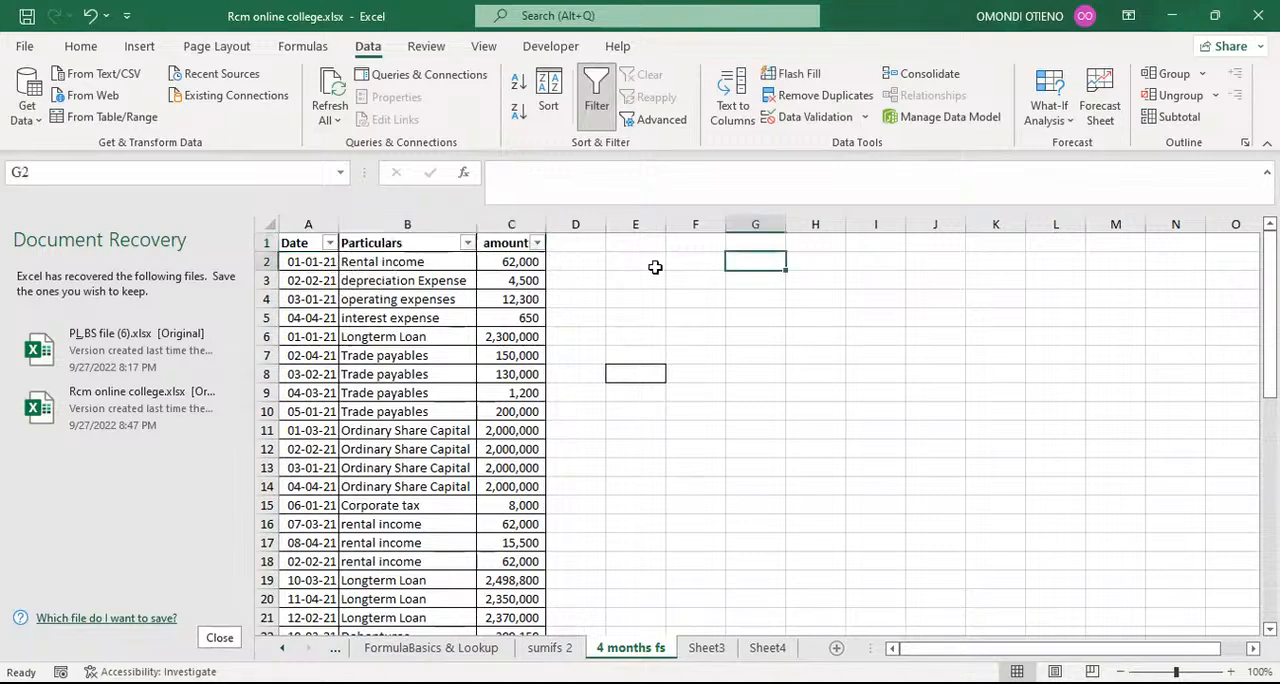
left_click(329, 244)
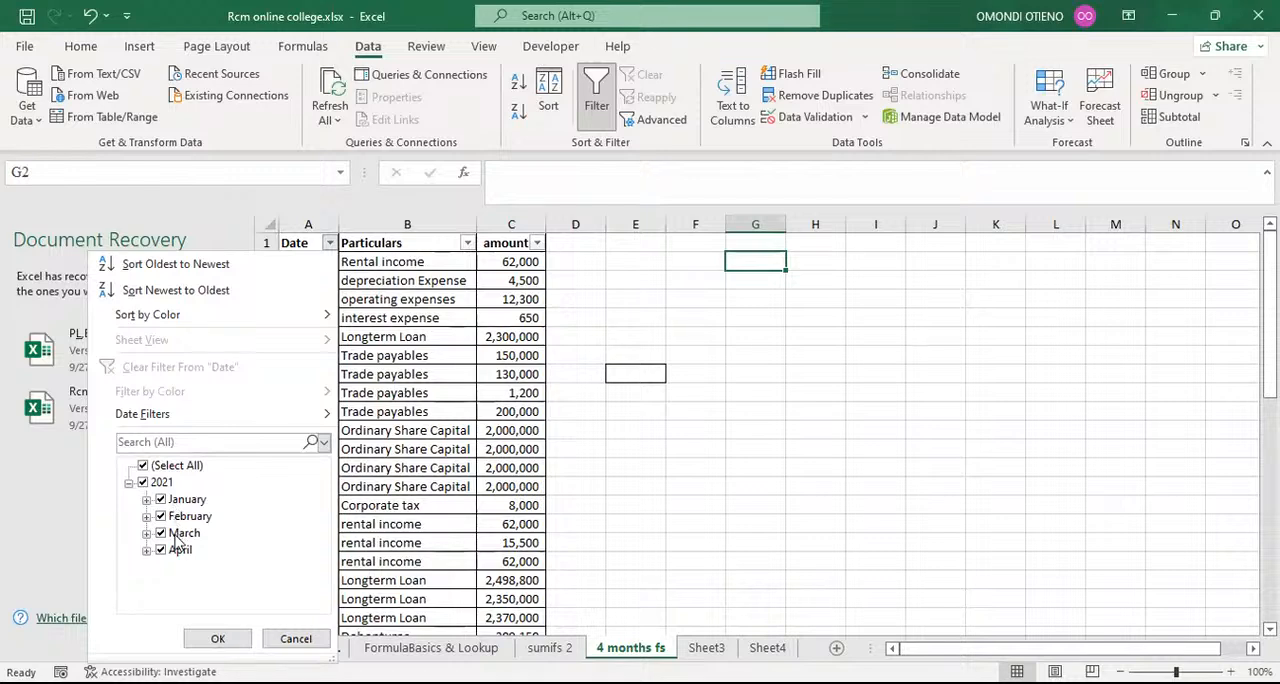
left_click(738, 372)
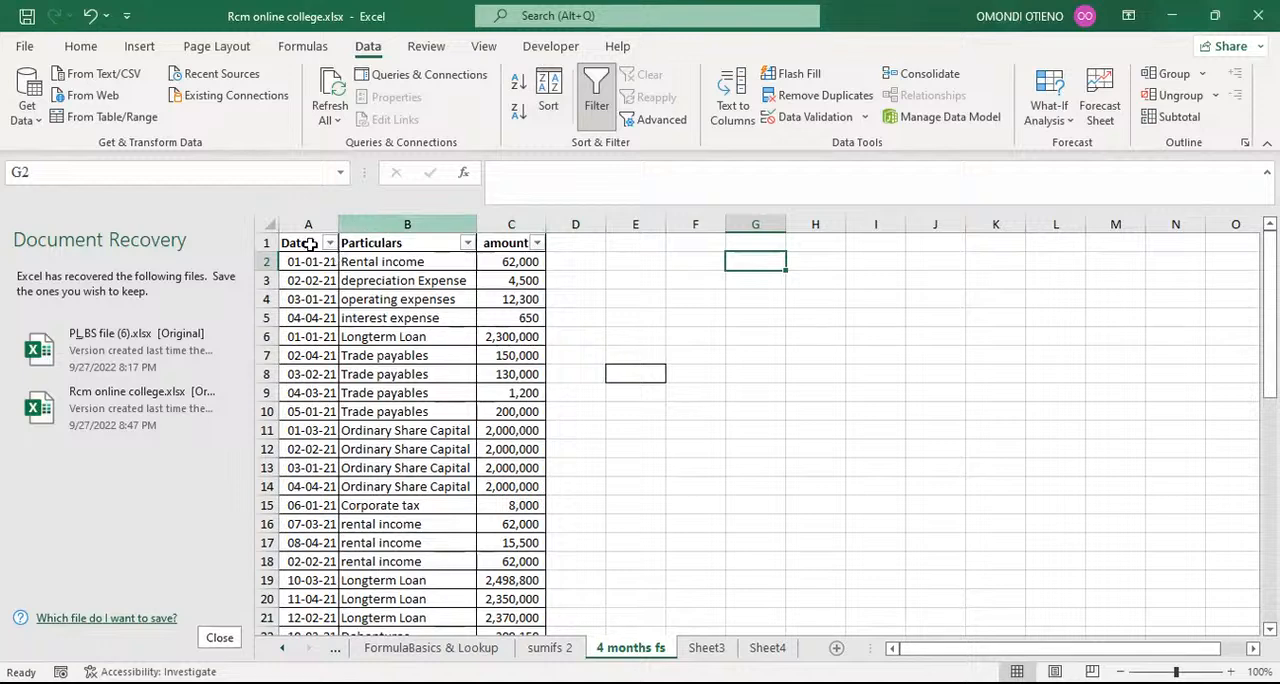
Step: Remove the filter from the header cells A1:C1
left_click_drag(310, 243, 506, 246)
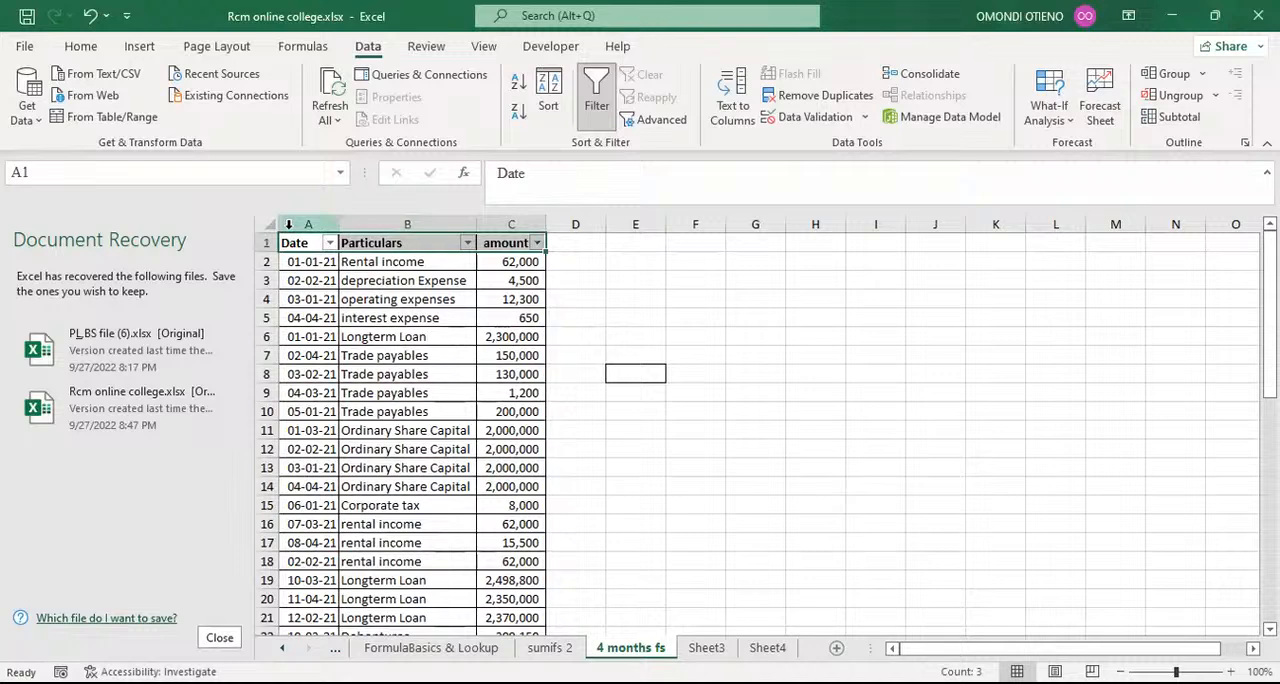
key("ctrl+shift+l")
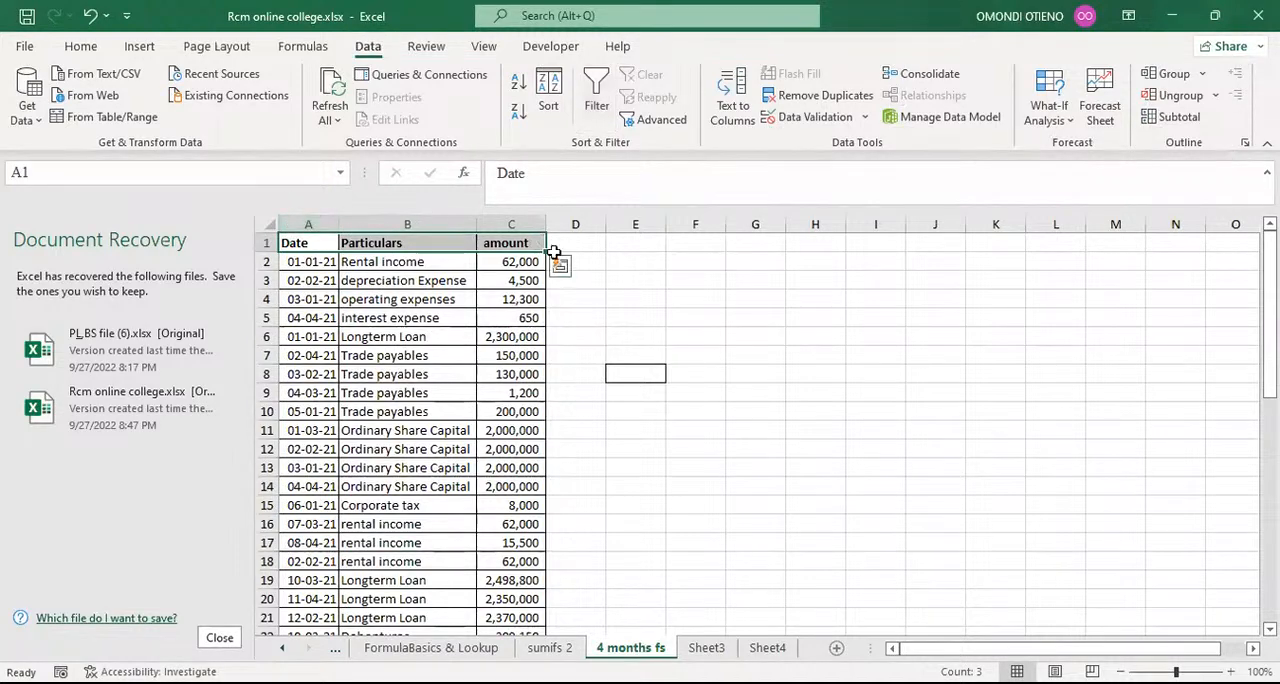
left_click(698, 277)
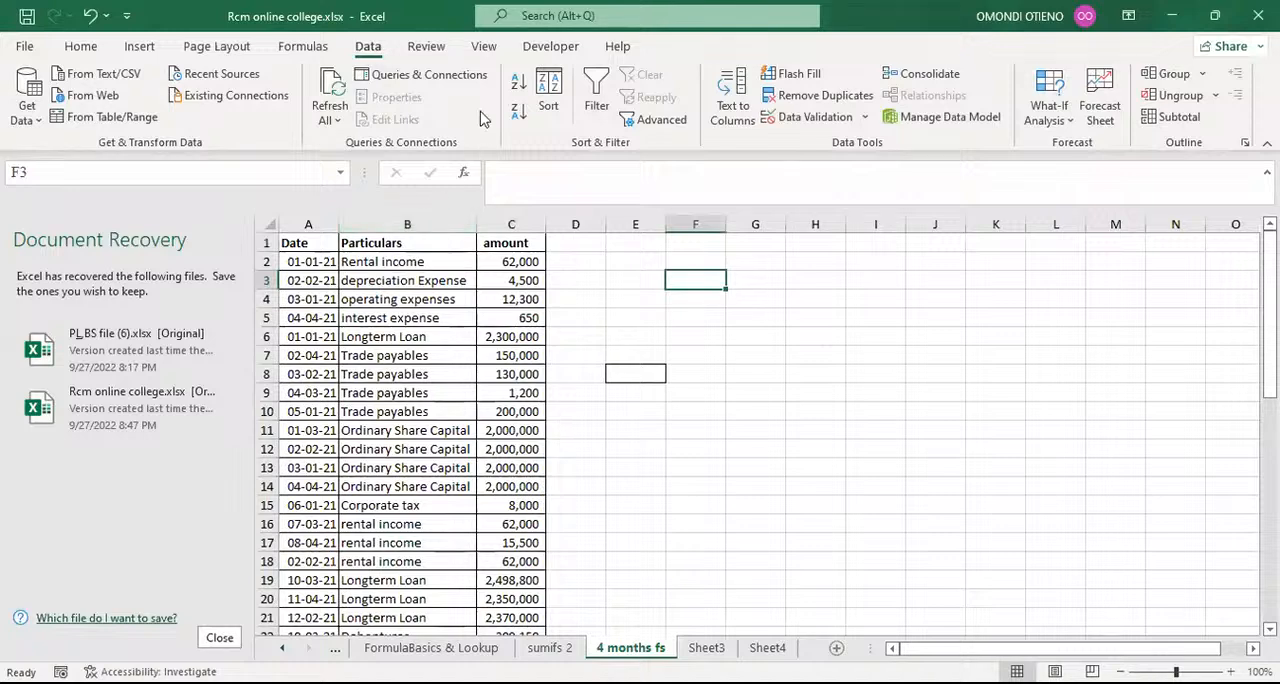
left_click(527, 109)
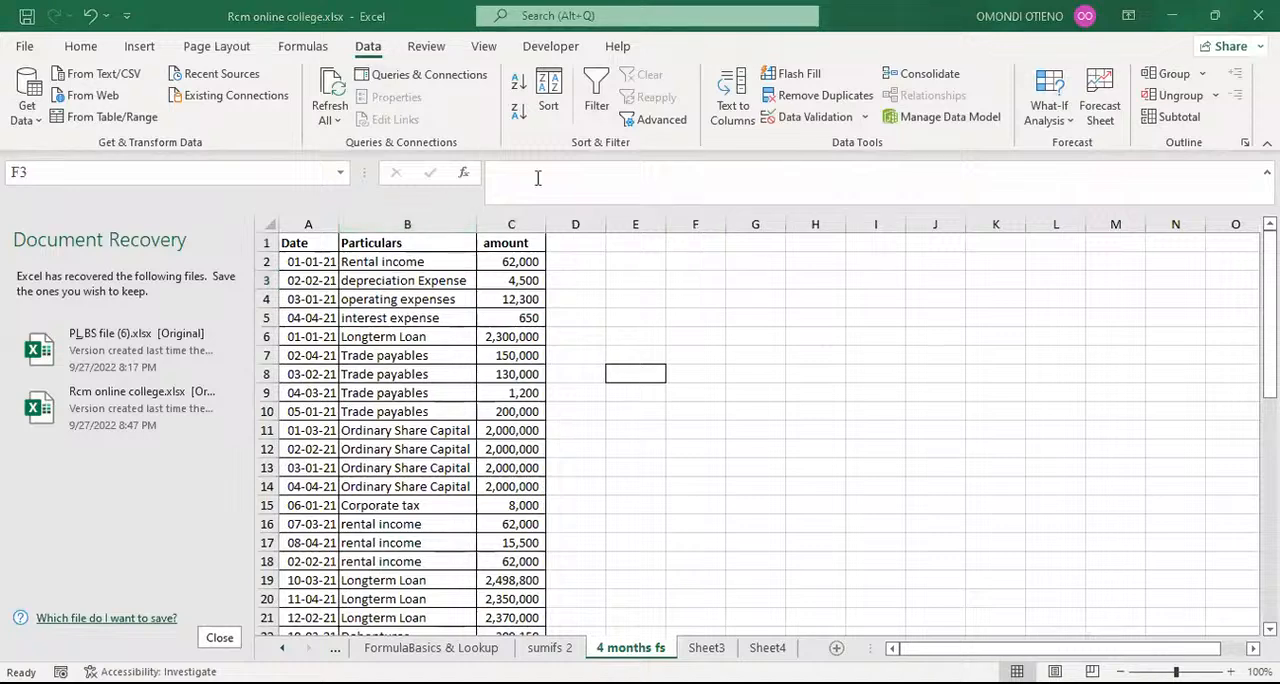
left_click(627, 395)
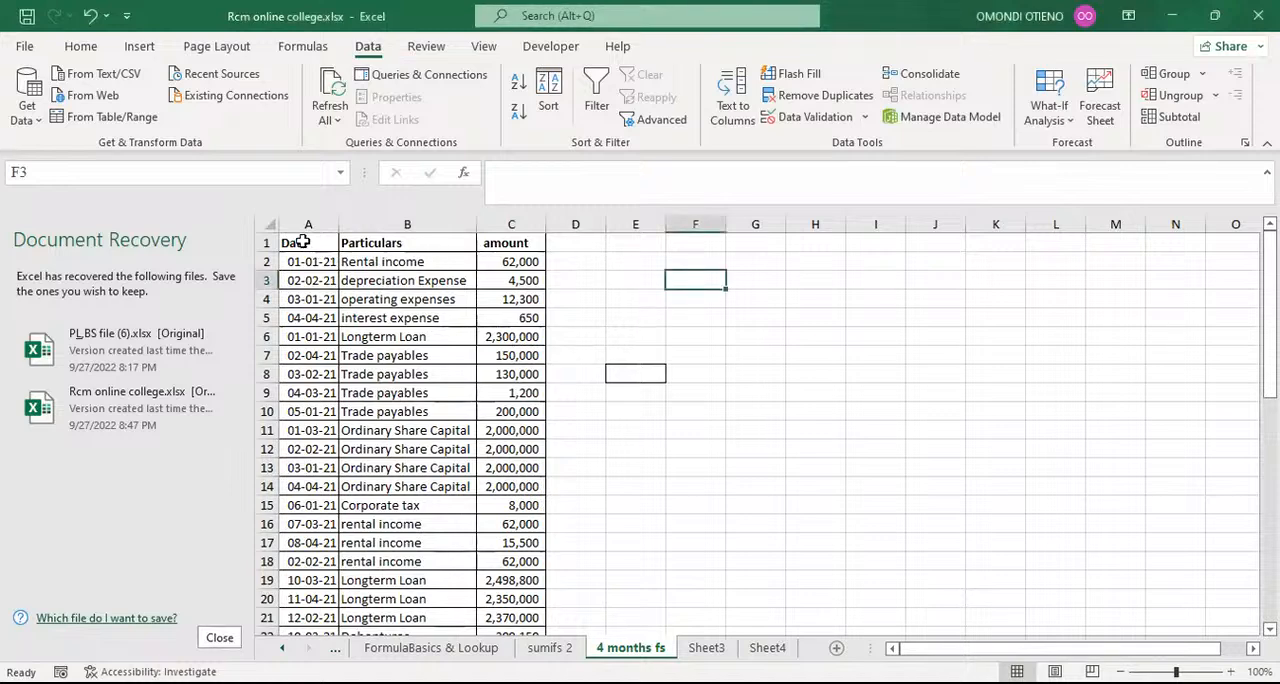
Step: Insert a blank row above the table headers and enter the note ALT+A+T in cell E1
left_click(264, 242)
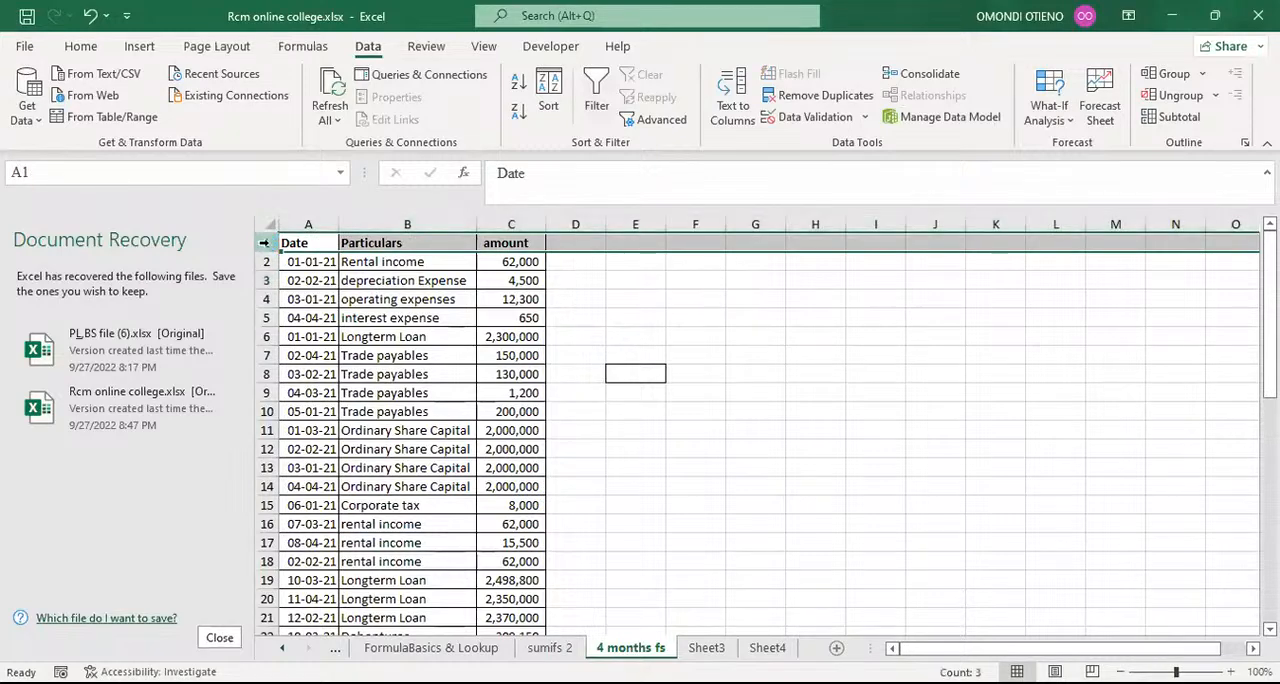
key("ctrl+shift+plus")
left_click(646, 243)
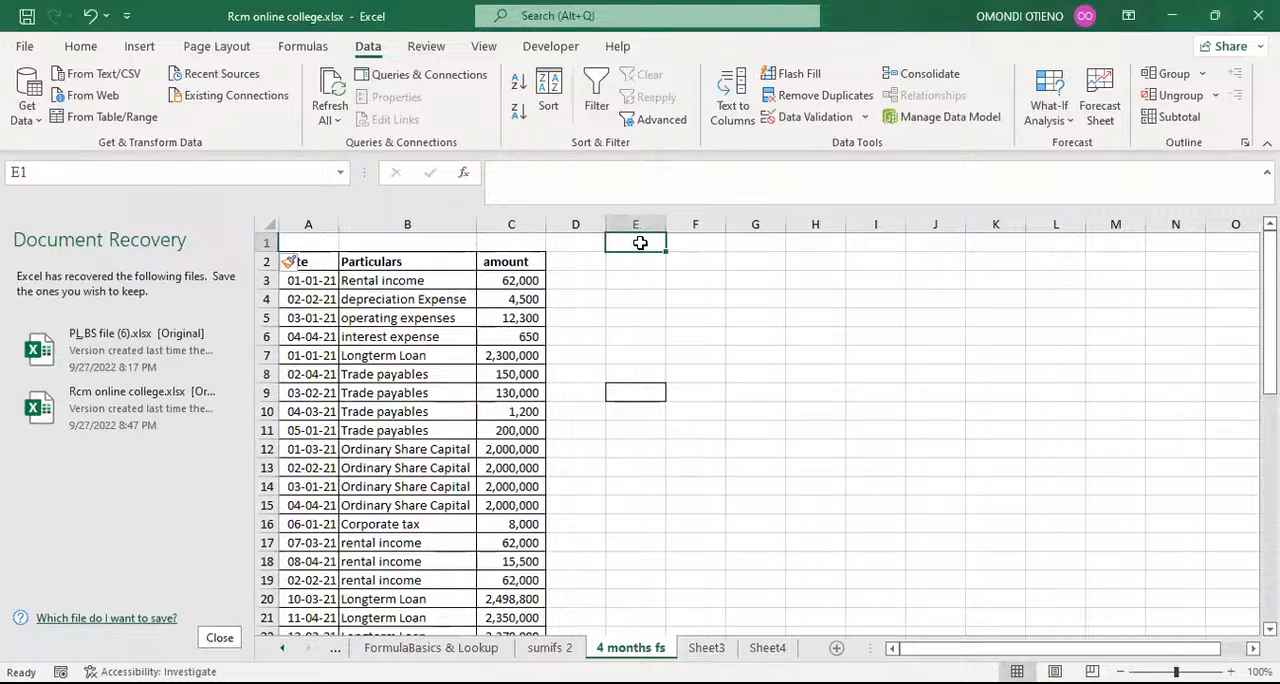
type("ALT+A+T")
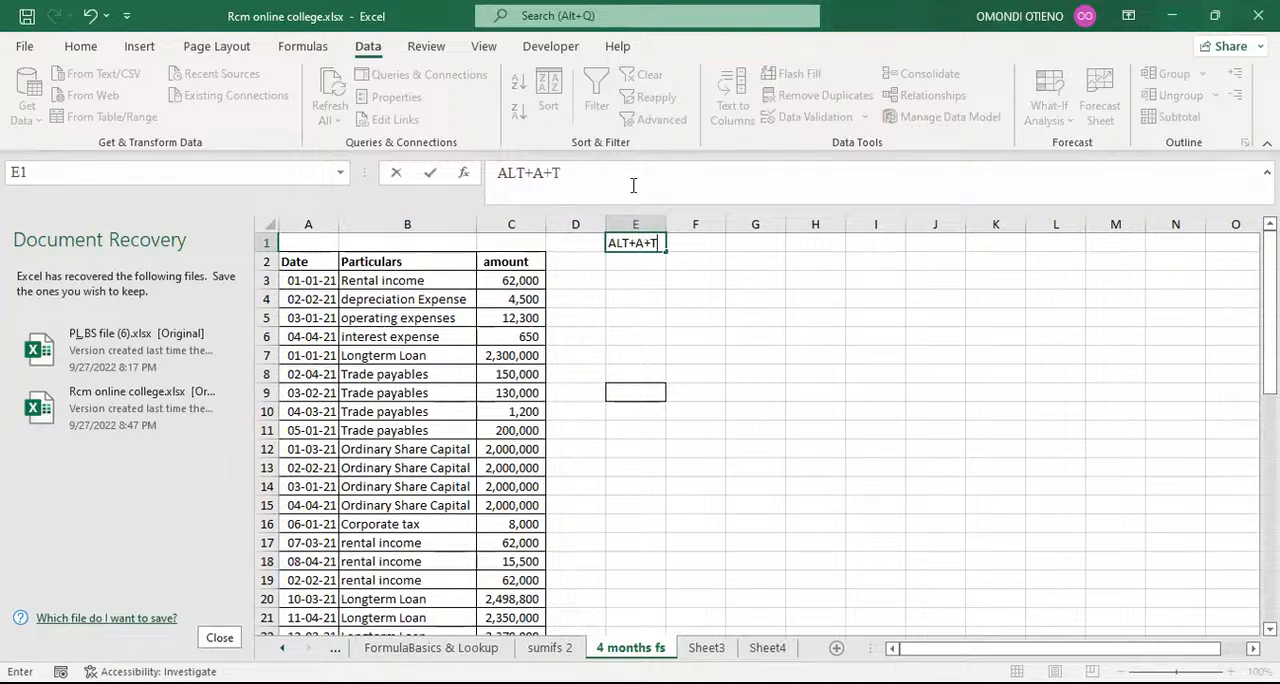
left_click(651, 269)
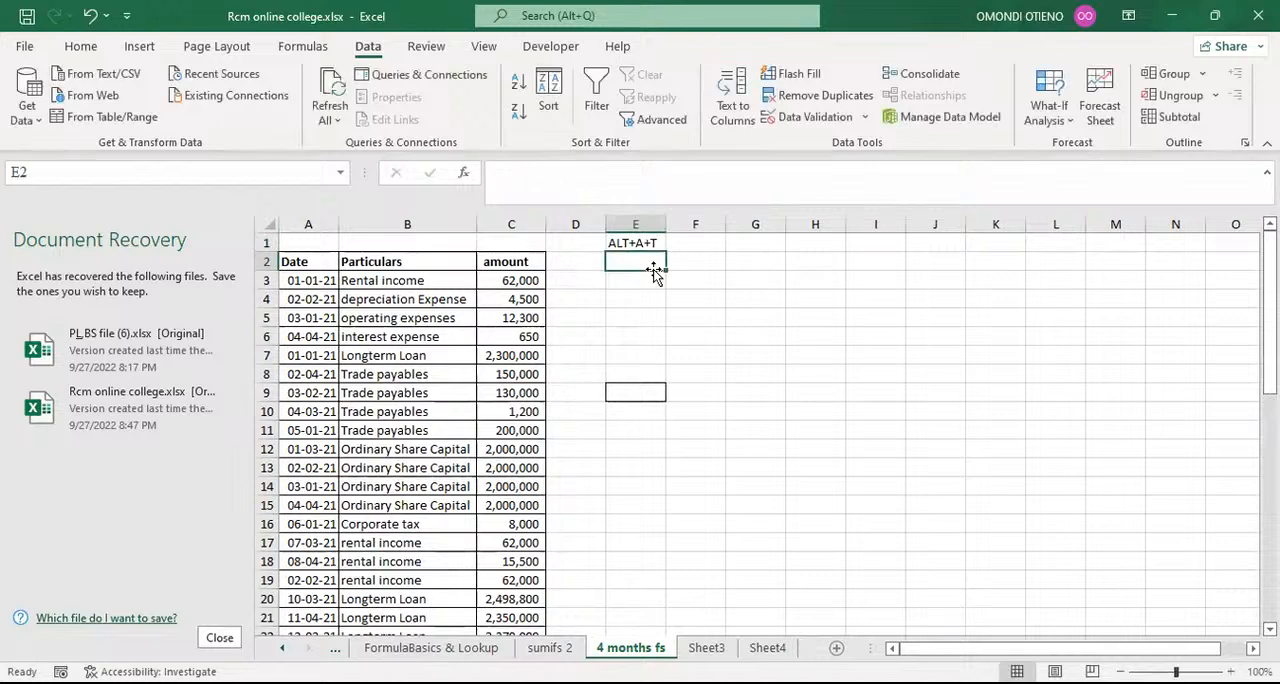
Step: Apply a filter to the headers in A2:C2 and check the year and month groups offered for the Date column
left_click(300, 262)
left_click_drag(300, 262, 483, 262)
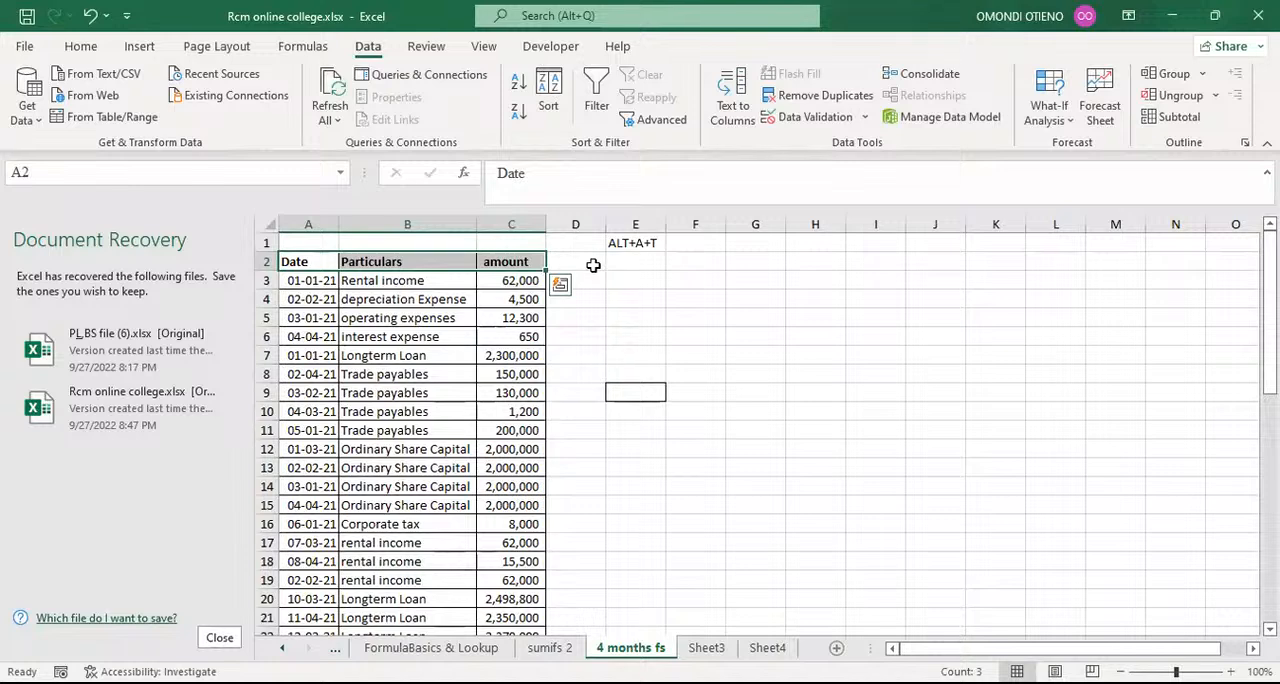
key("alt+a")
key("t")
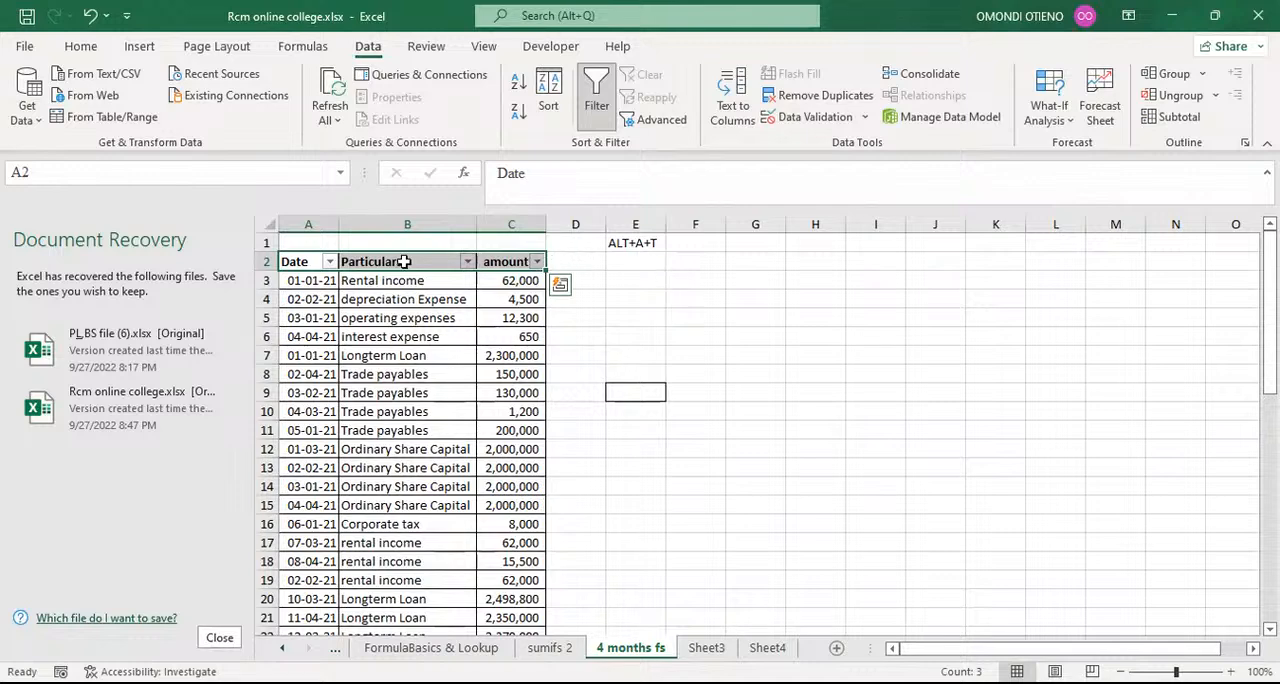
left_click(328, 262)
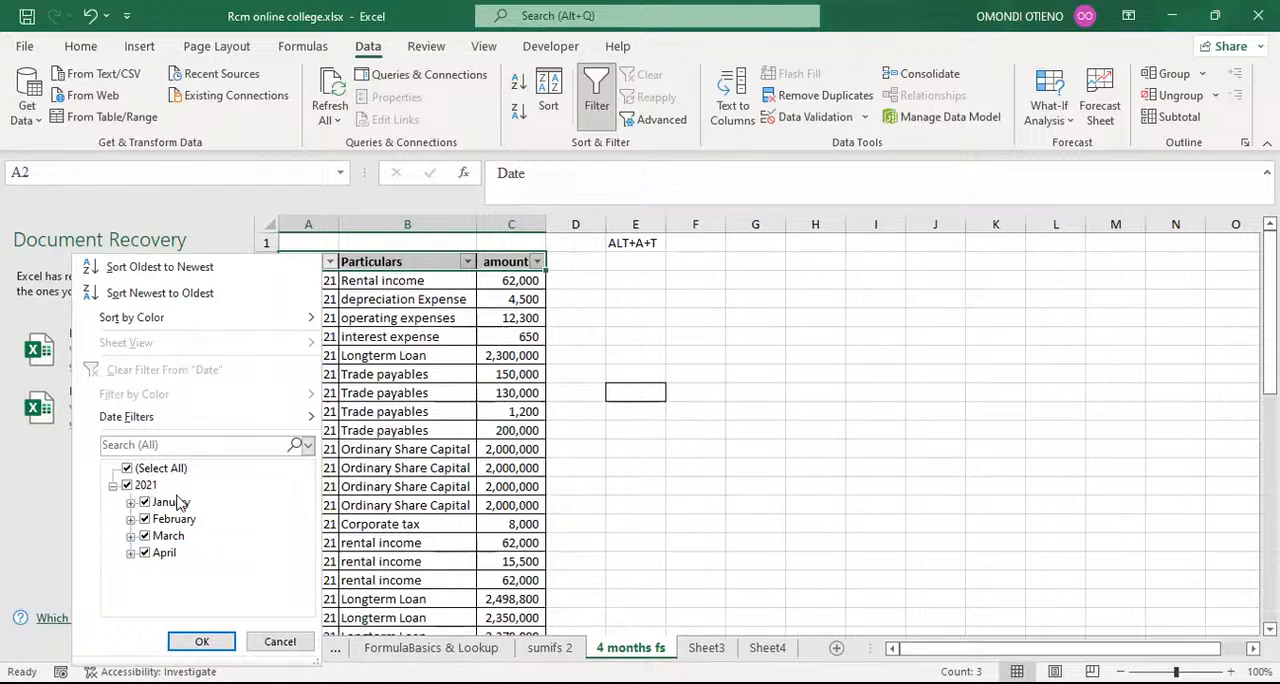
left_click(370, 338)
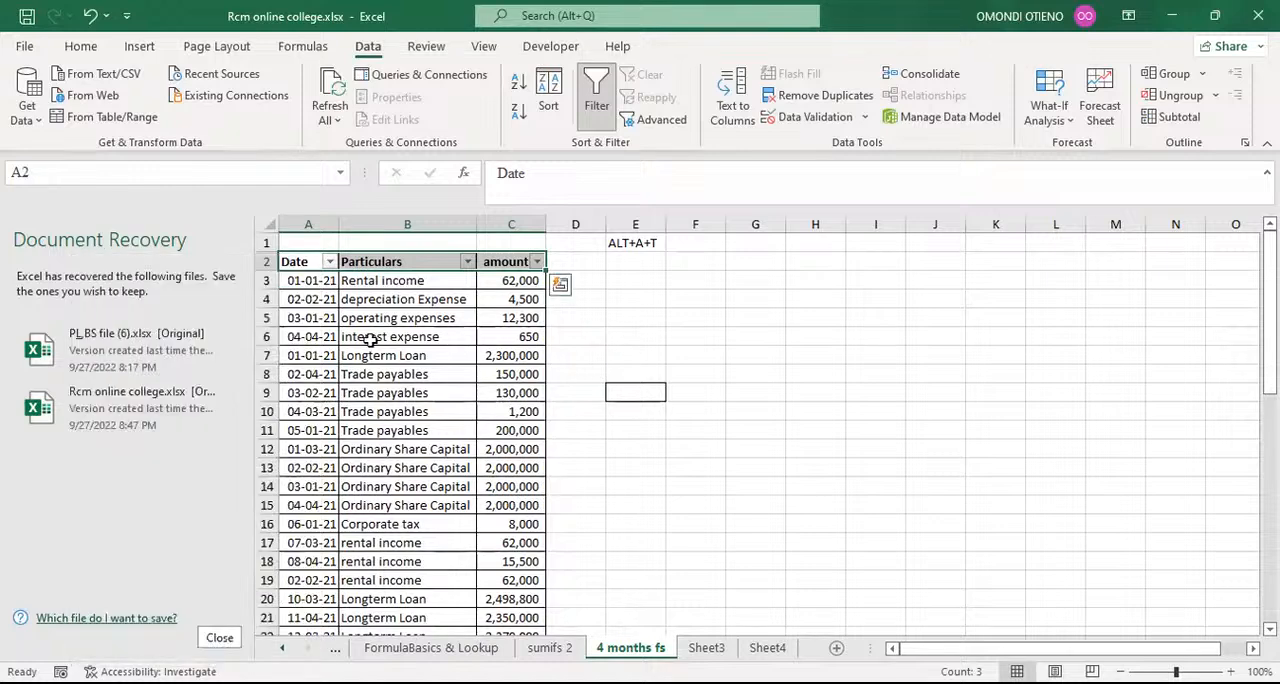
Step: Change the operating expenses date in cell A5 to 03-01-2022 and open the Date column's filter options
left_click(312, 318)
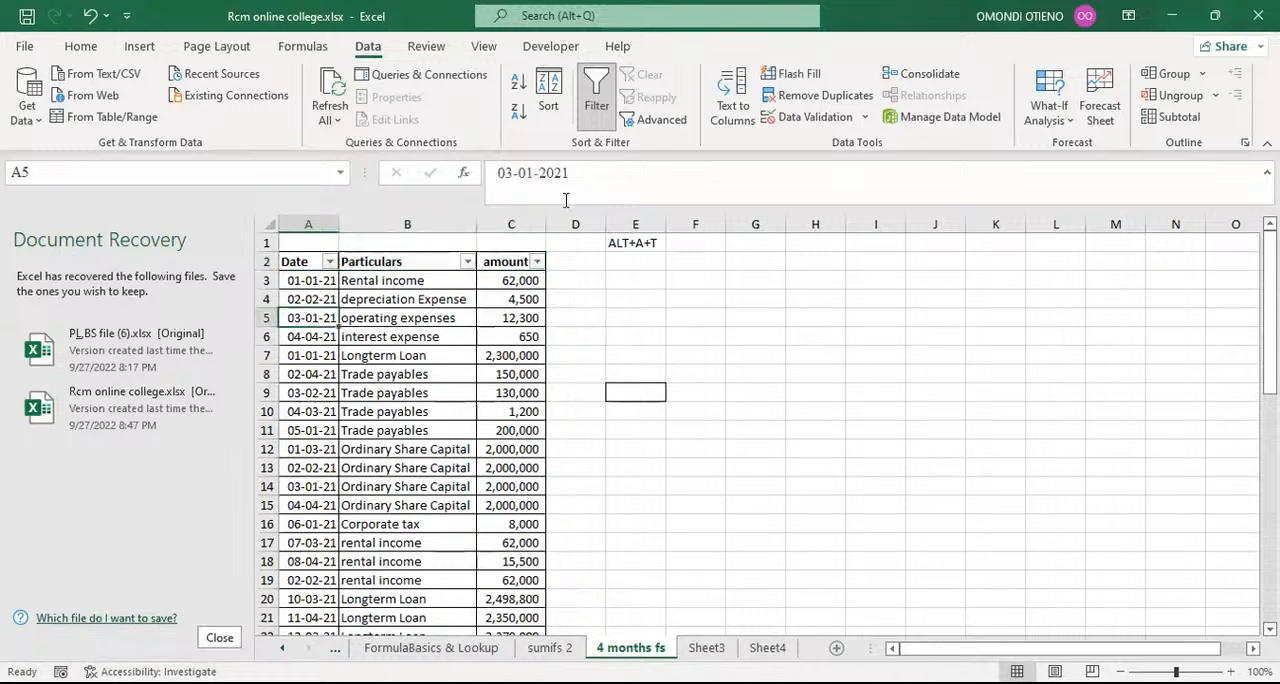
left_click(573, 179)
key("BackSpace")
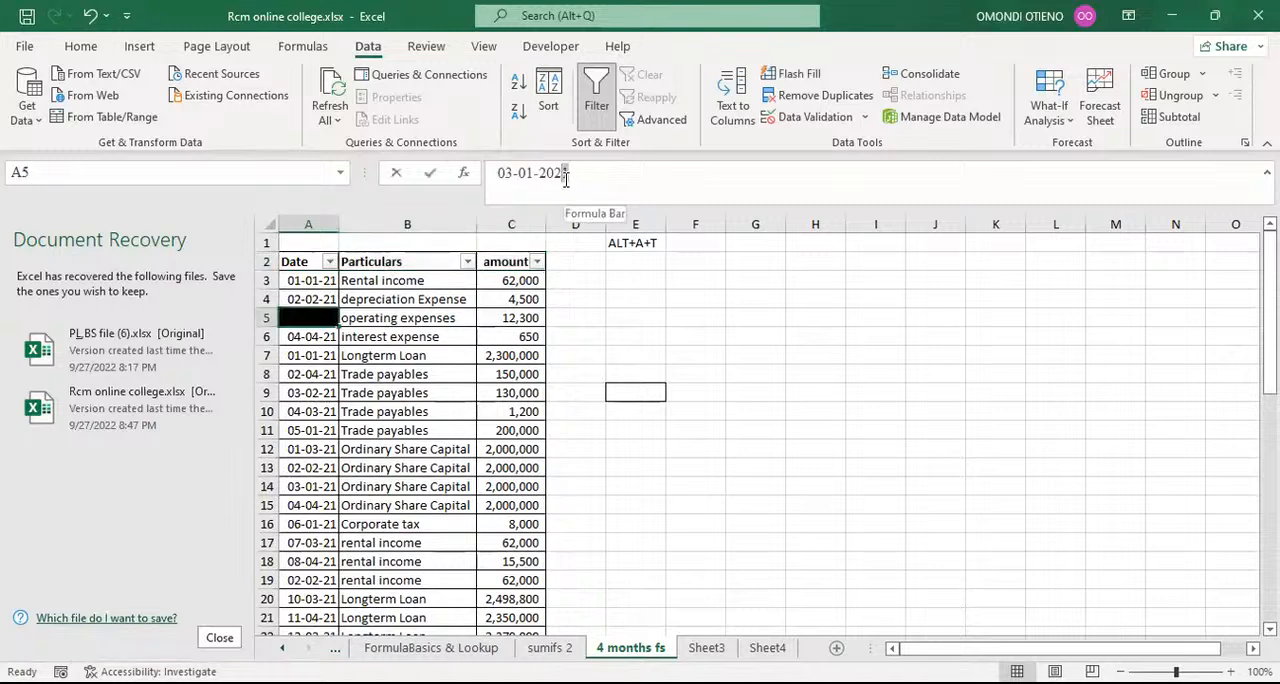
type("2")
key("Return")
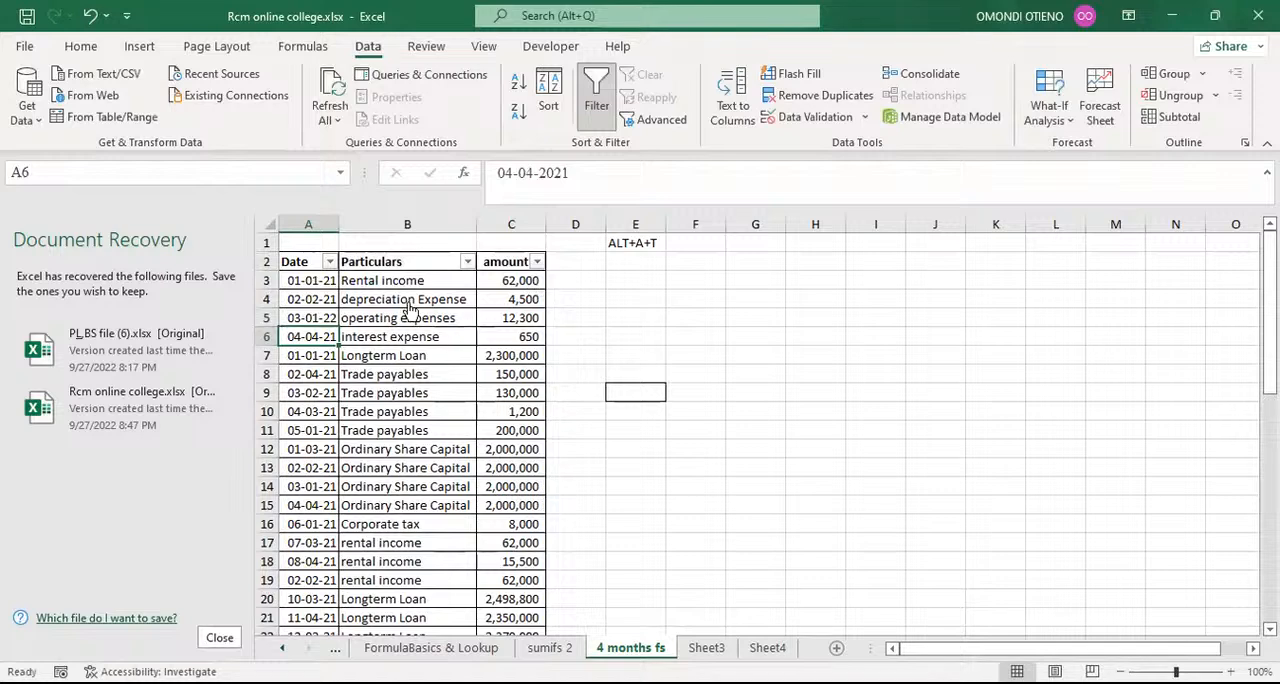
left_click(331, 260)
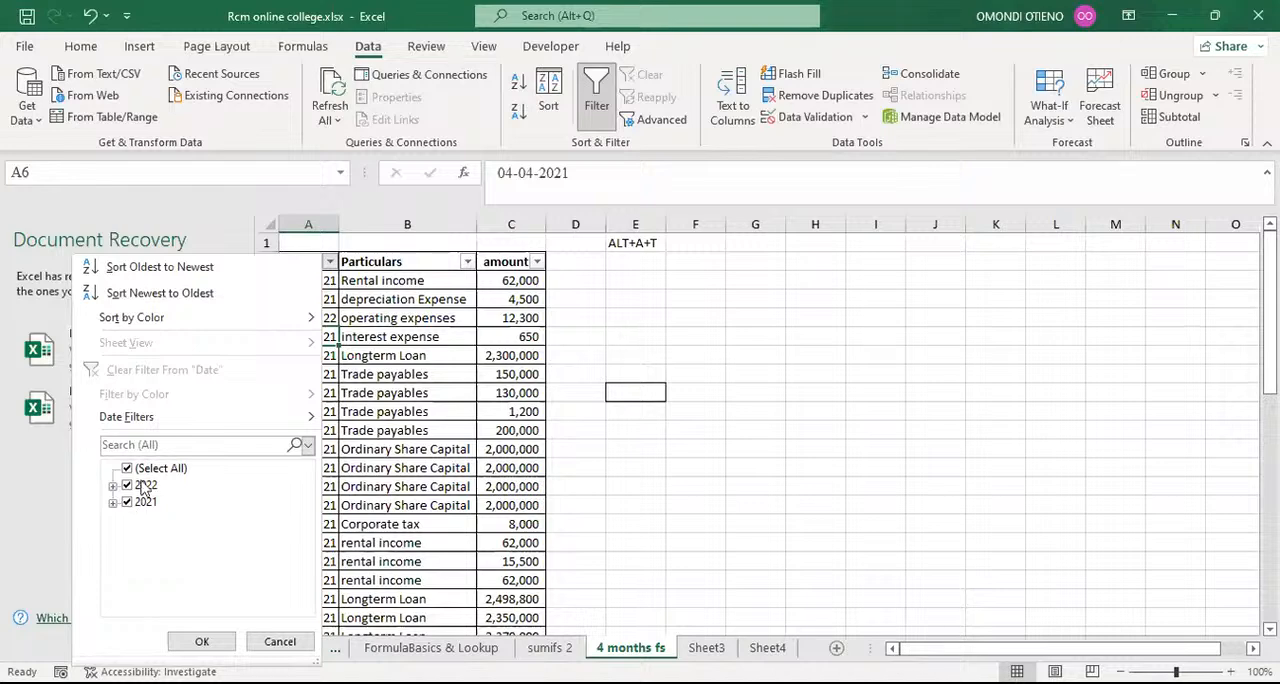
Step: Change the operating expenses date in cell A5 to 03-01-2021
left_click(350, 320)
left_click(330, 318)
left_click(572, 173)
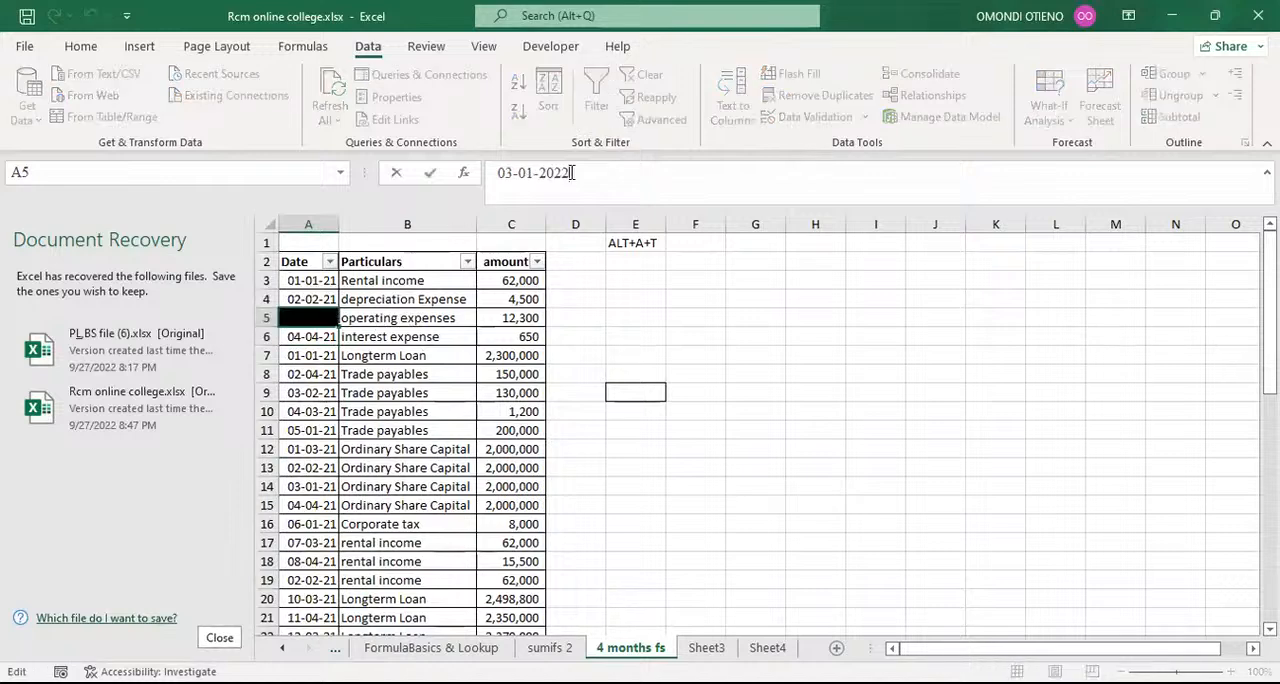
key("BackSpace")
type("1")
key("Return")
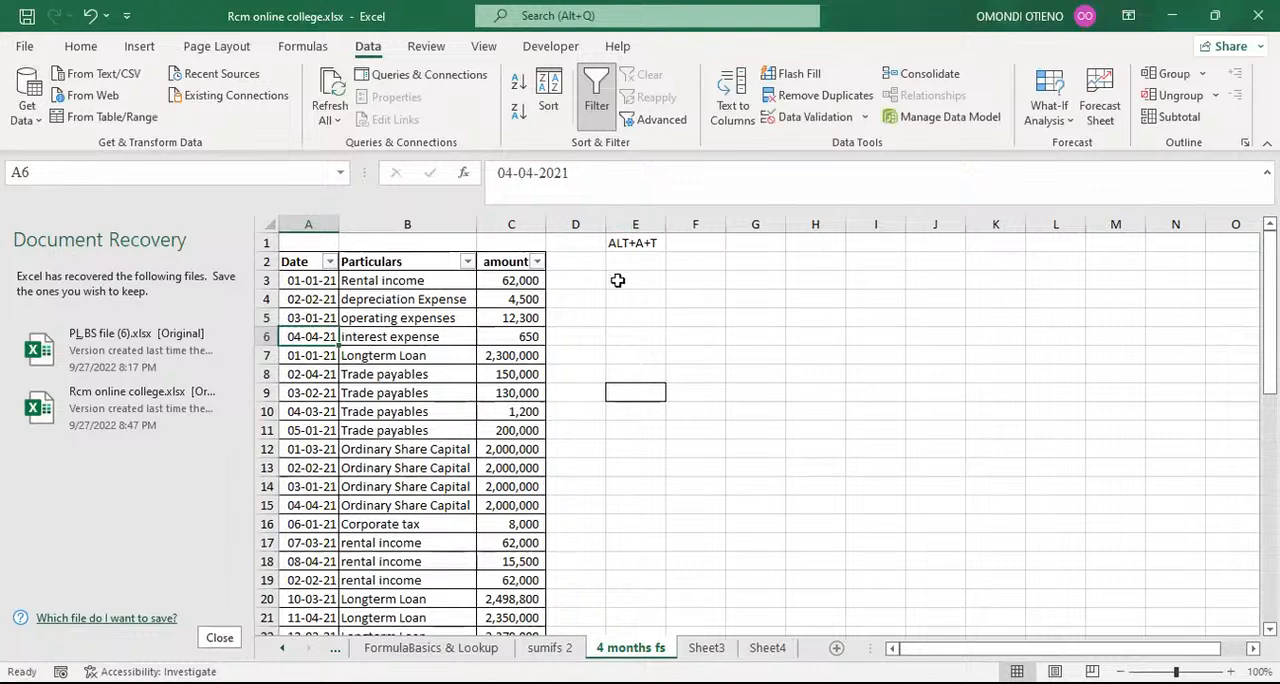
left_click(674, 299)
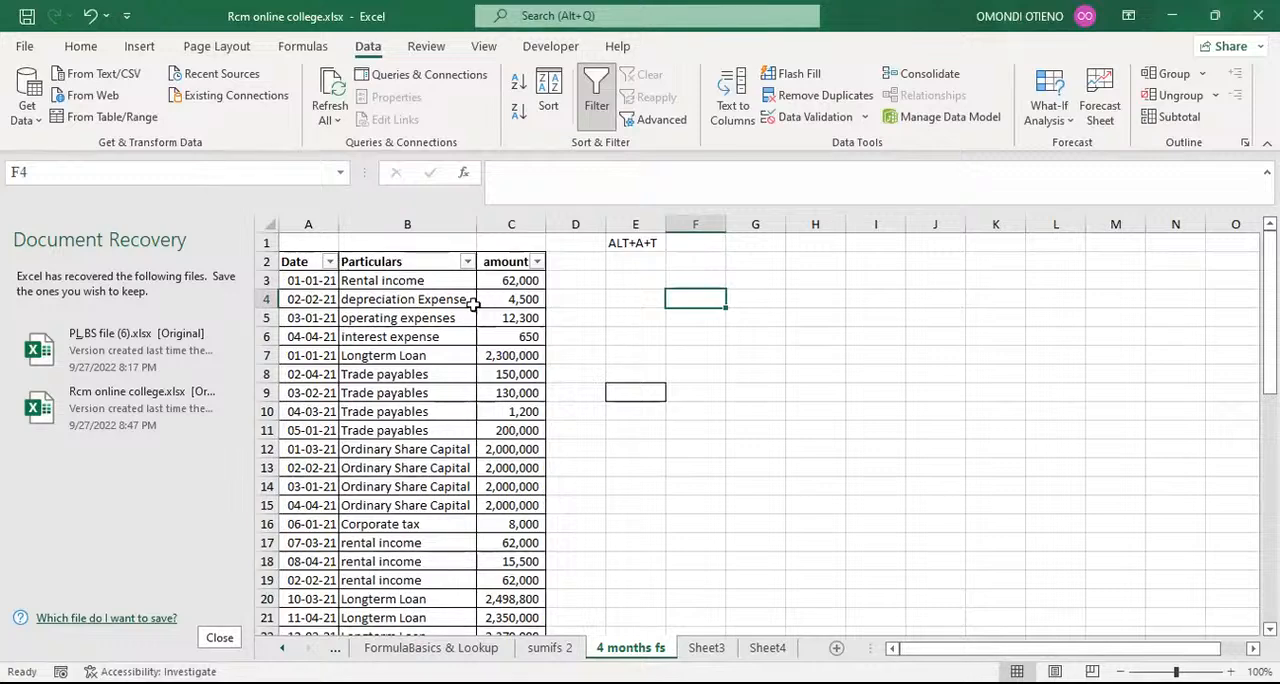
Step: Remove the filter from the header cells A2:C2
left_click_drag(566, 297, 566, 283)
left_click_drag(316, 259, 481, 261)
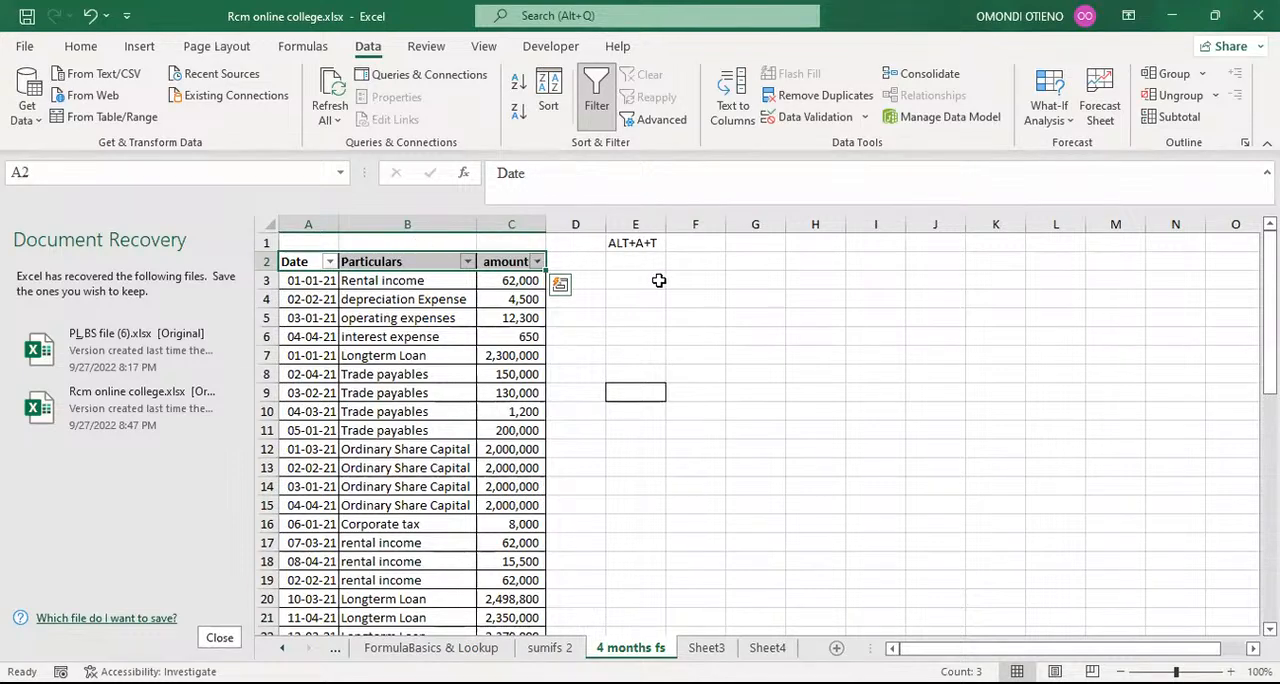
key("alt+a")
key("t")
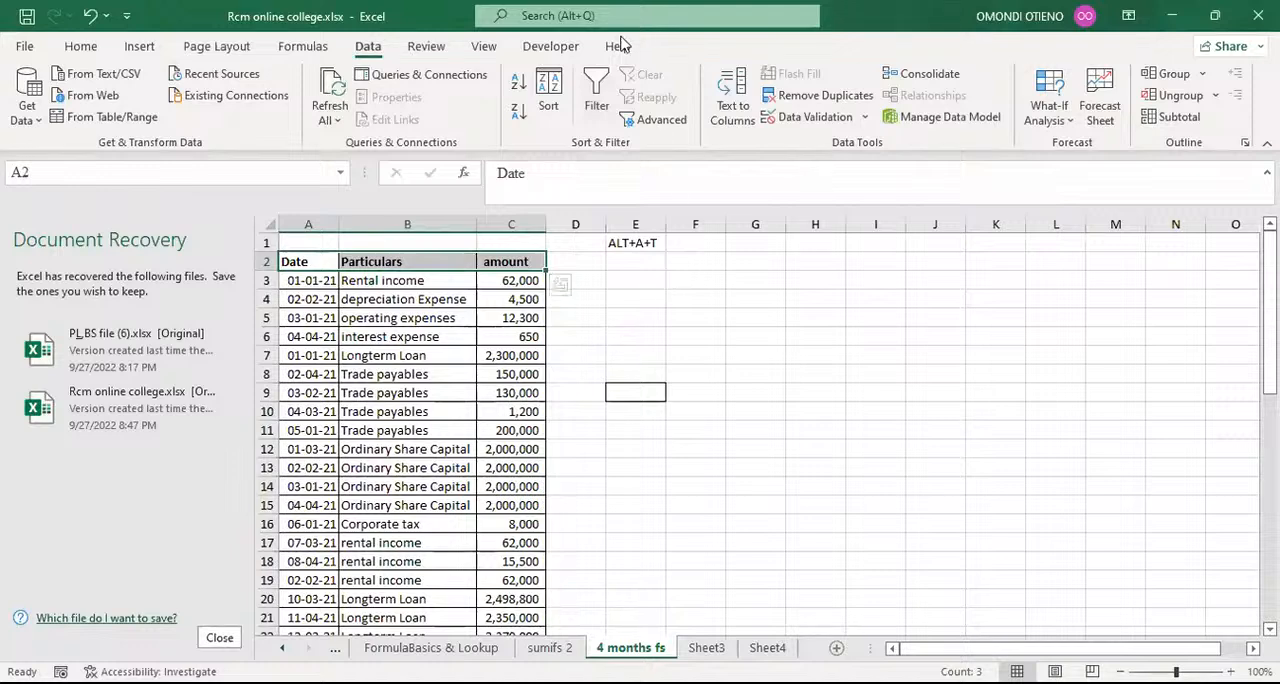
left_click(659, 318)
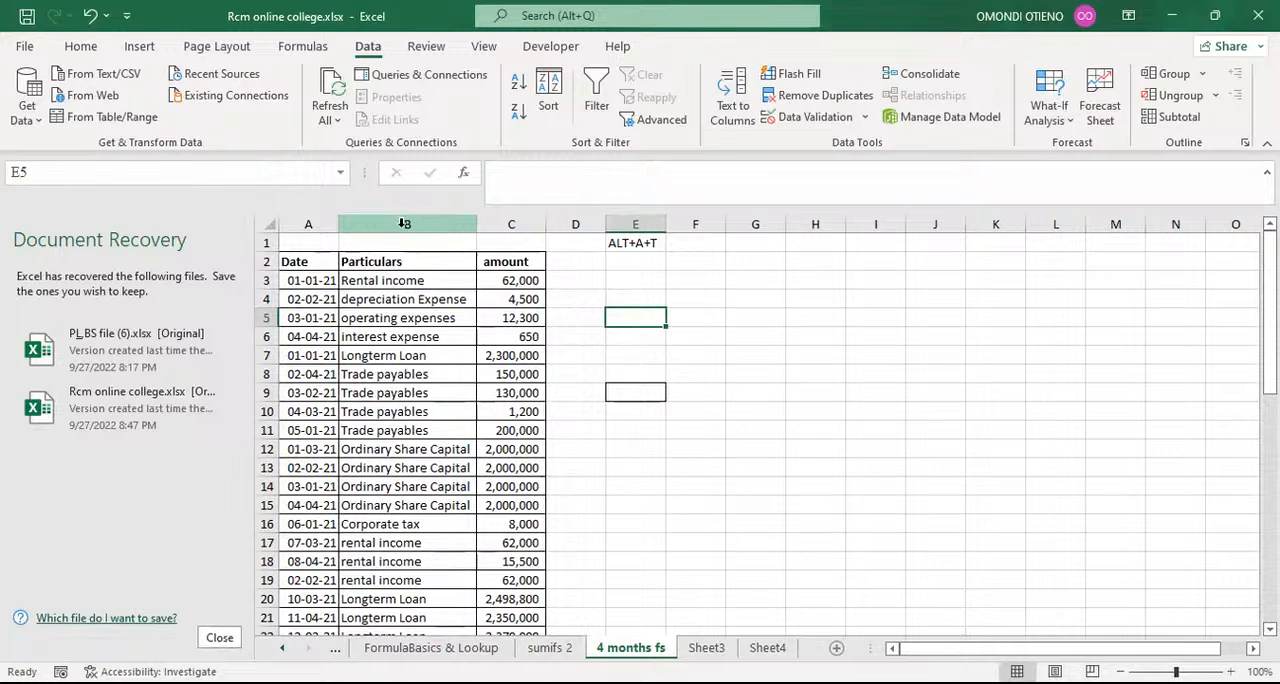
Step: Insert a blank column before the Particulars column and undo the insertion
left_click(408, 222)
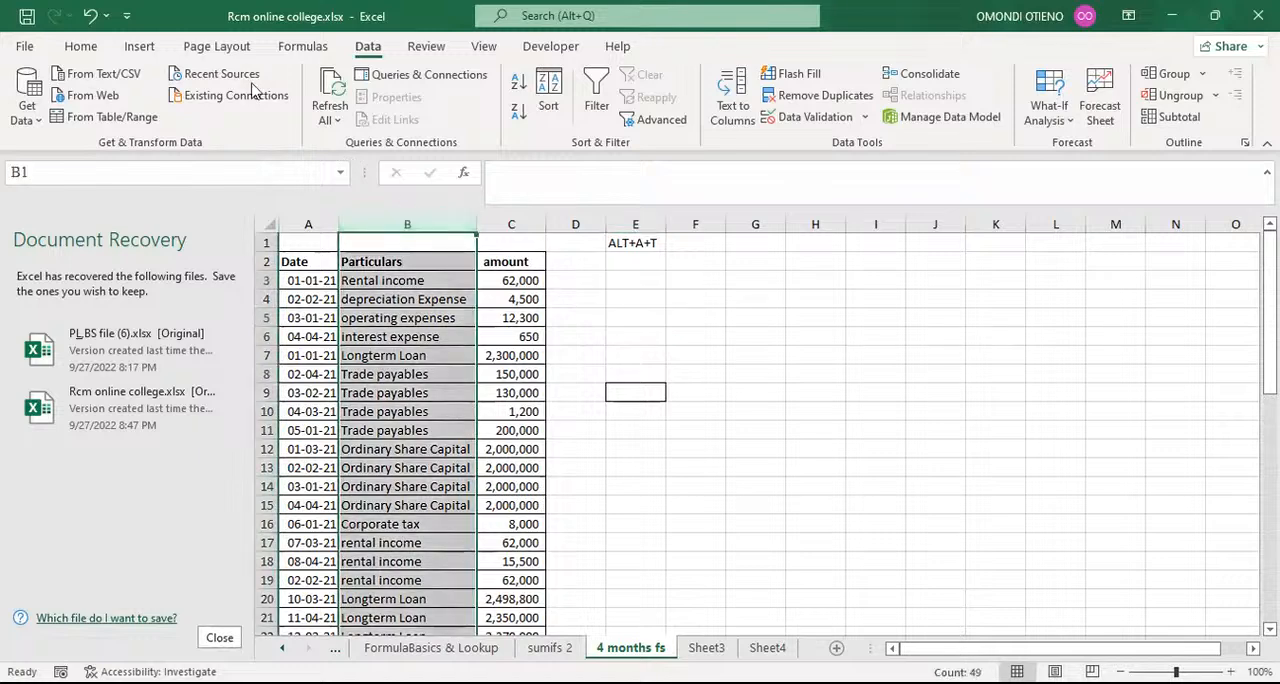
left_click(84, 47)
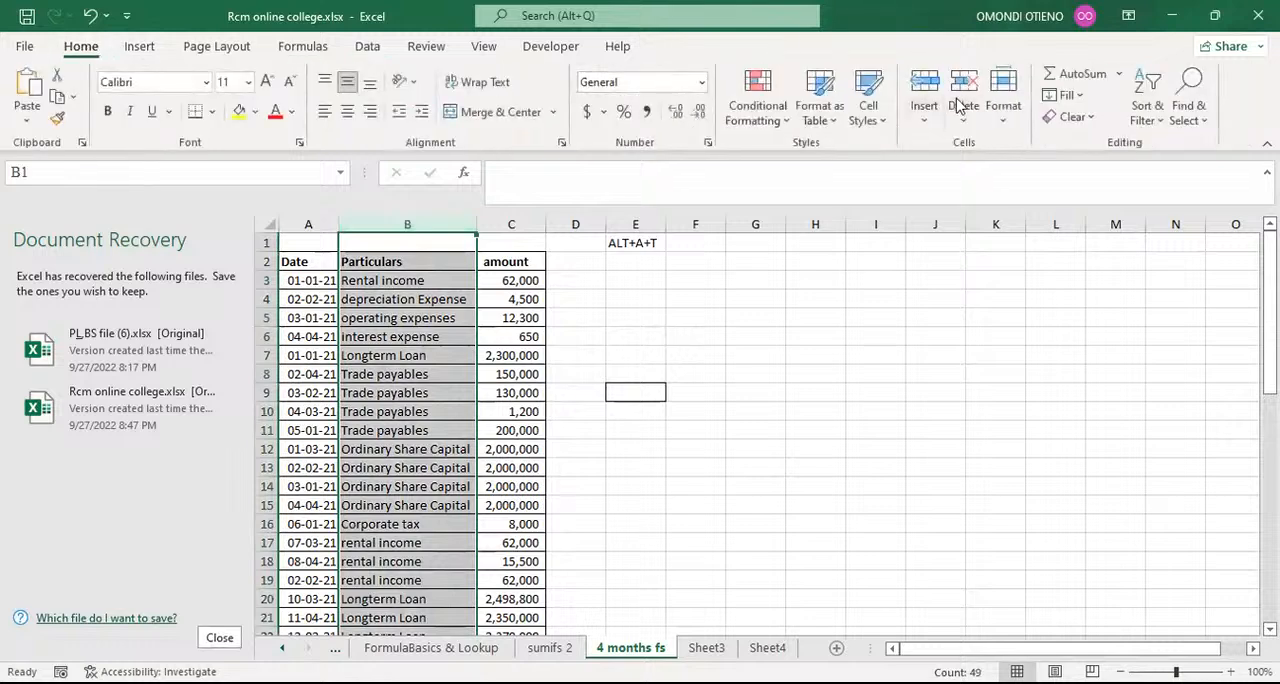
left_click(924, 88)
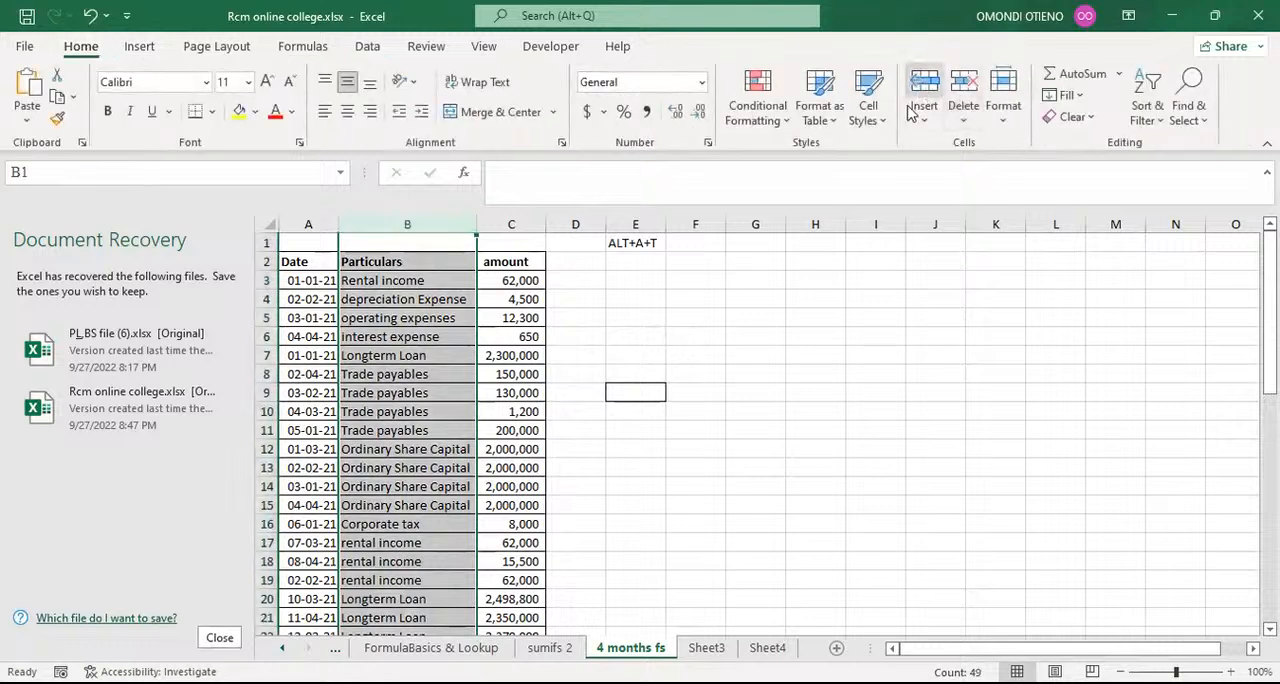
left_click(729, 315)
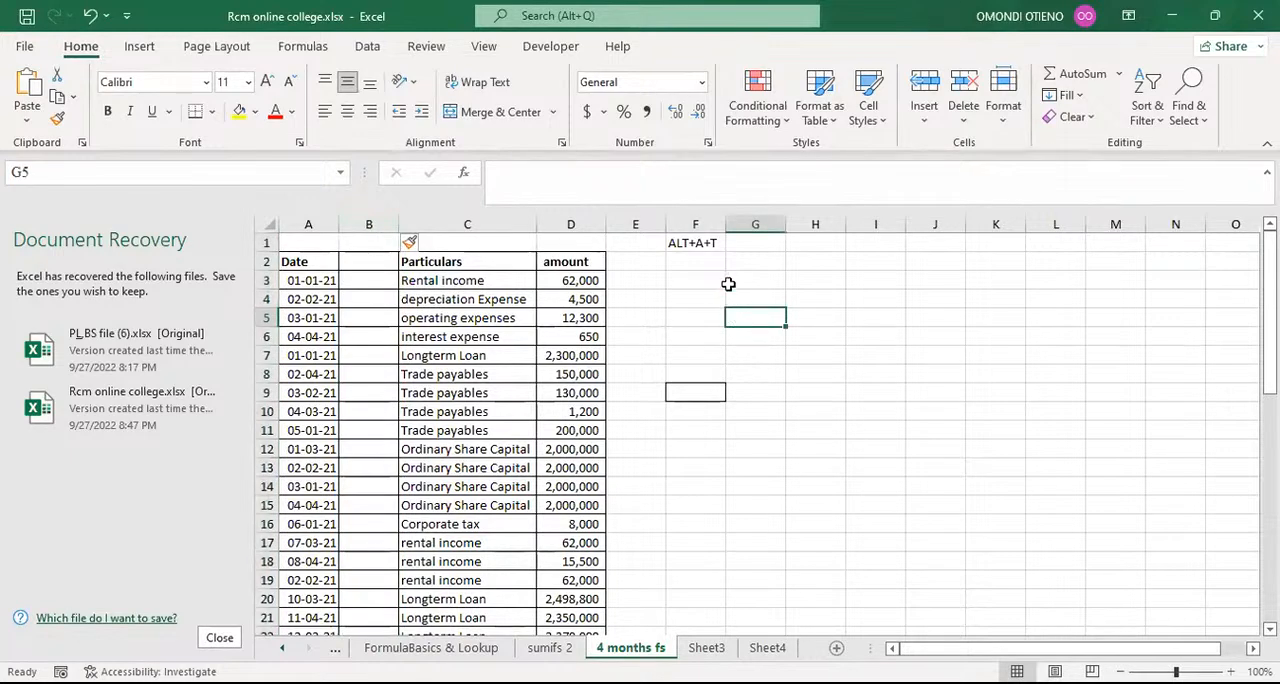
left_click(91, 16)
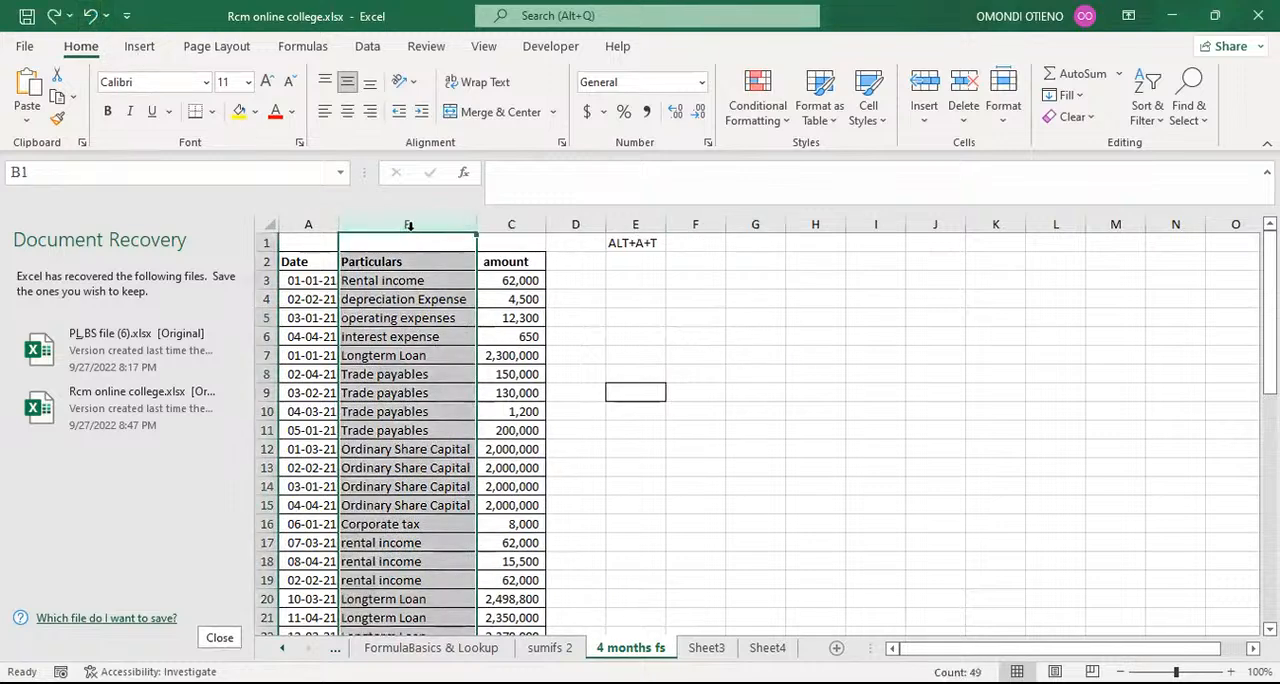
Step: Insert six blank columns between the Date and Particulars columns
left_click(411, 228)
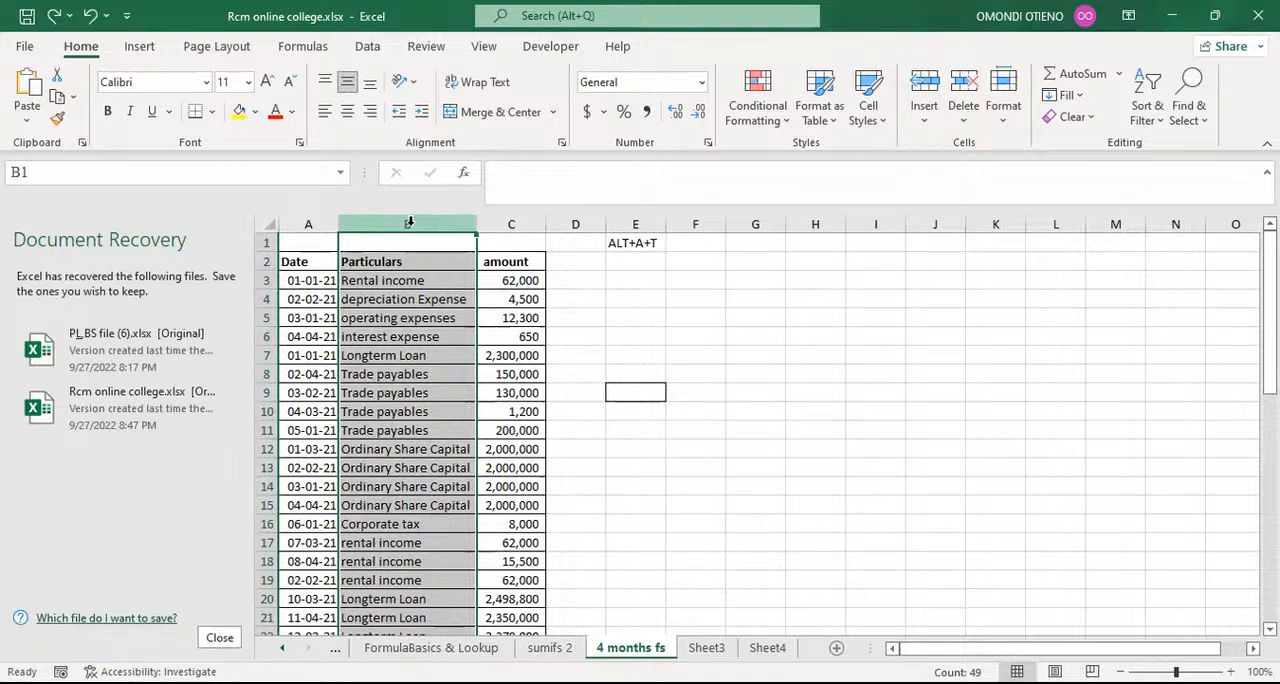
key("ctrl+shift+plus")
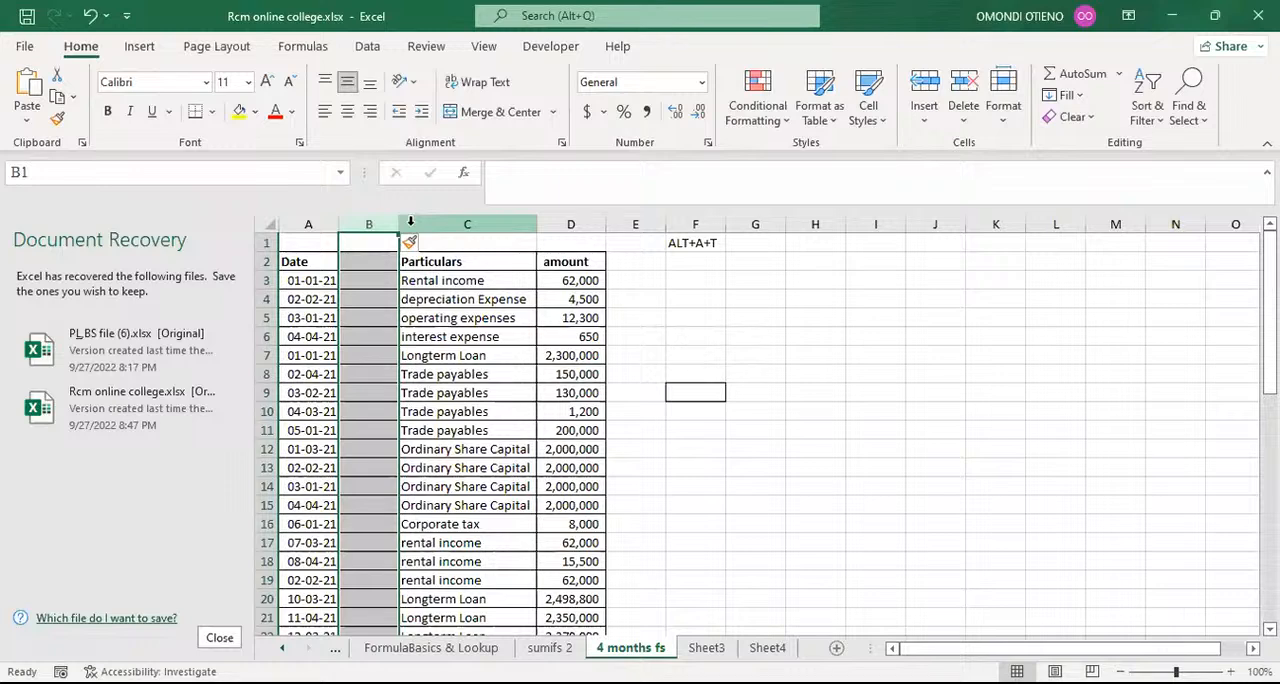
key("ctrl+shift+plus")
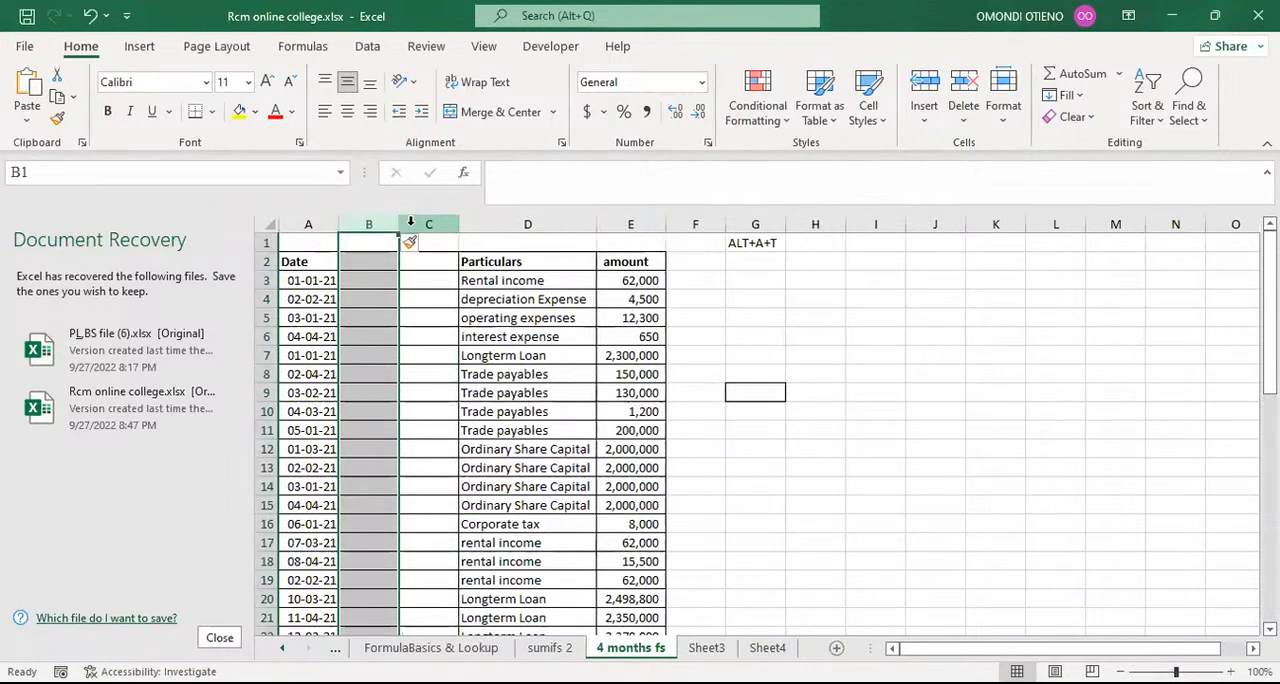
key("ctrl+shift+plus")
key("ctrl+shift+plus")
key("ctrl+shift+plus")
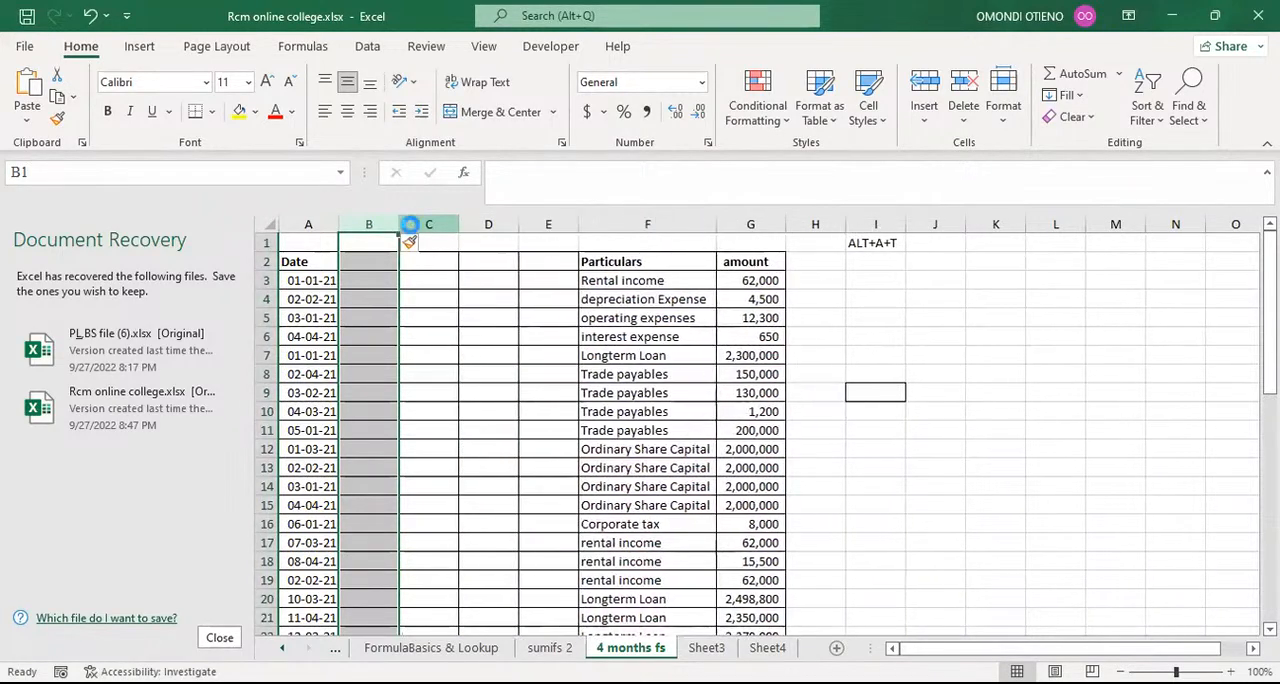
key("ctrl+shift+plus")
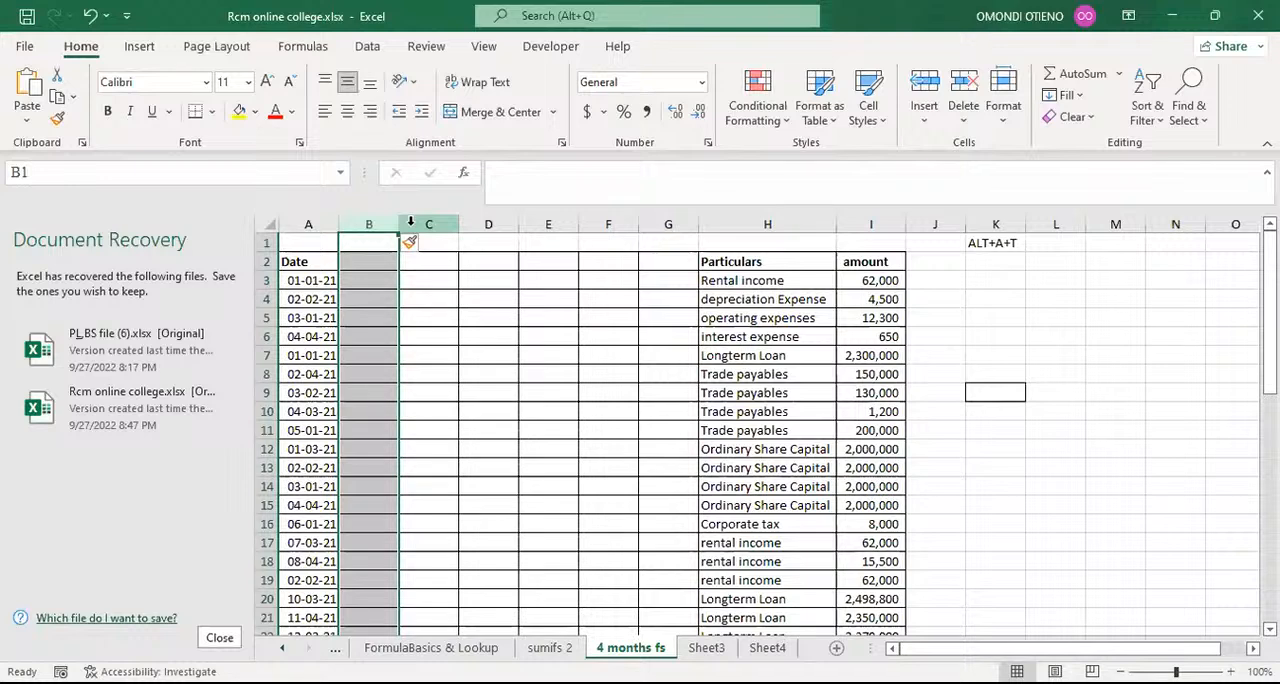
Step: Delete five of the blank columns between Date and Particulars and add one back at column B
key("ctrl+minus")
key("ctrl+minus")
key("ctrl+minus")
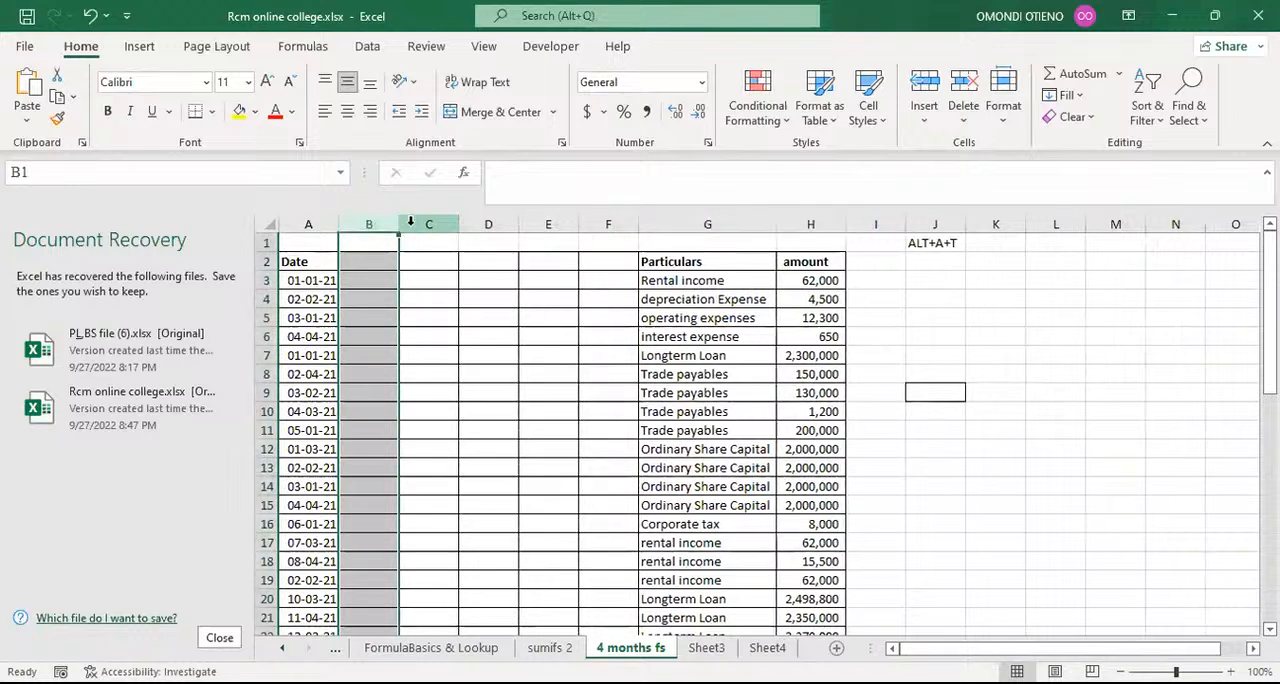
key("ctrl+minus")
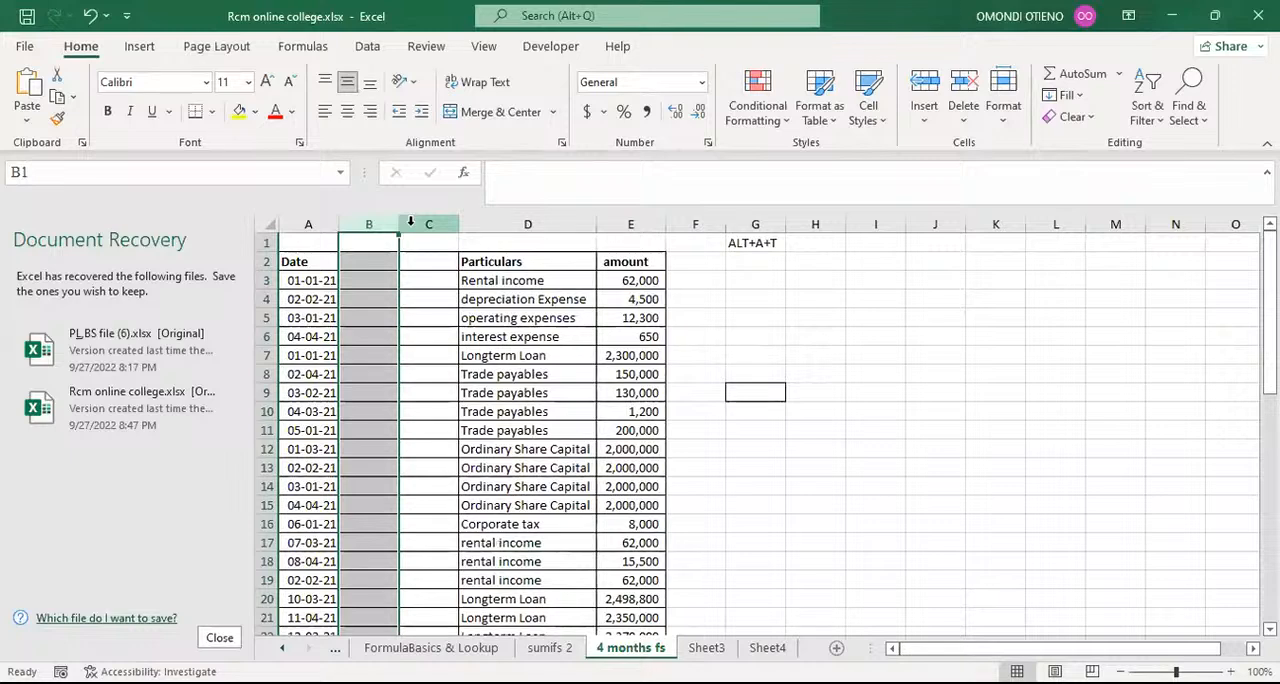
key("ctrl+minus")
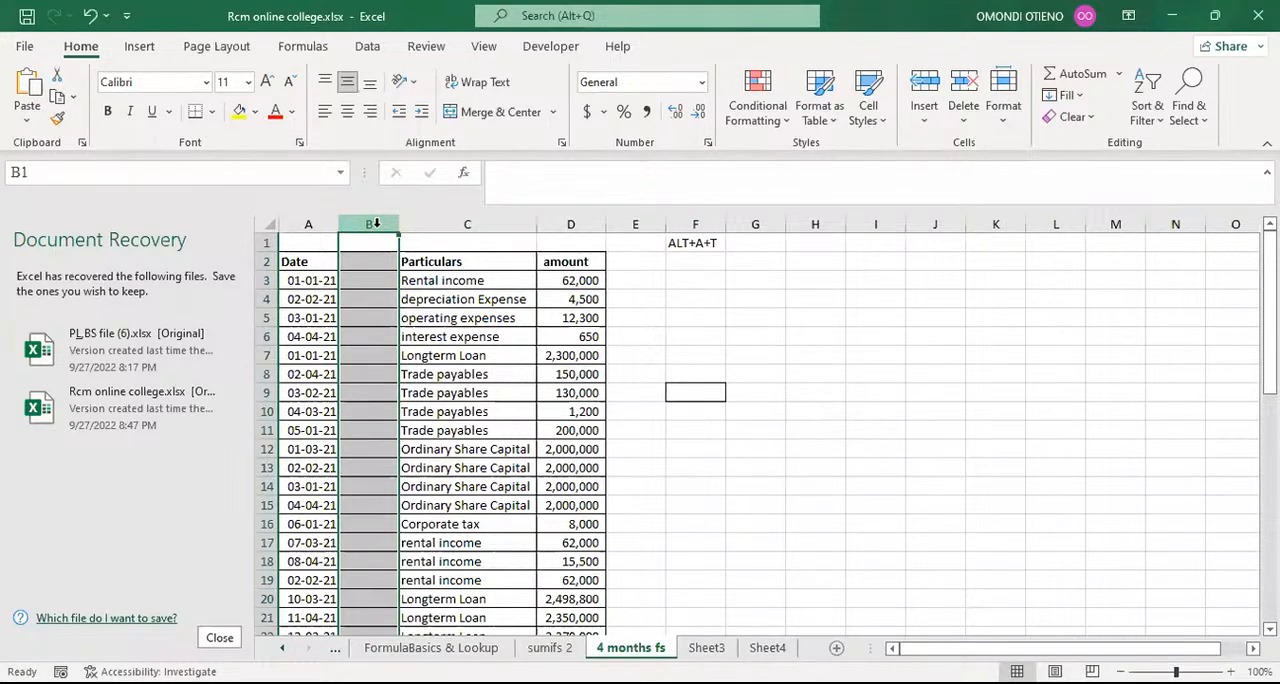
key("ctrl+shift+plus")
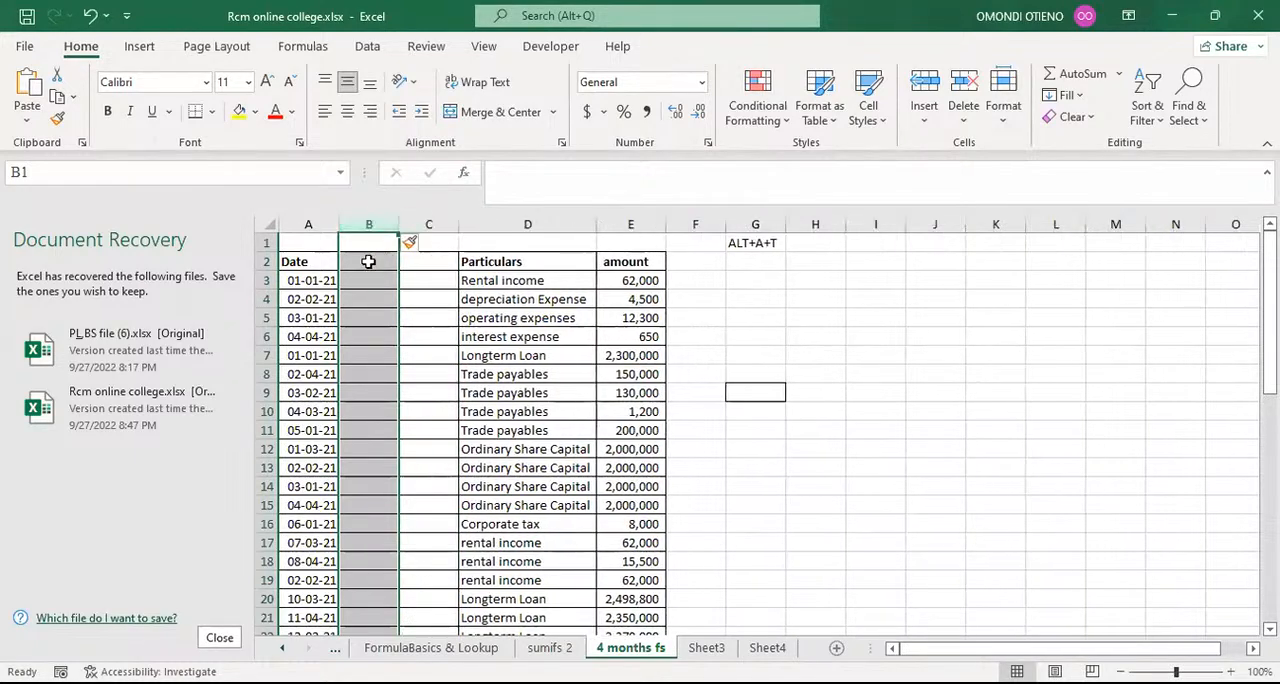
Step: Enter the header MONTH in cell B2 and retype it as Month
left_click(368, 261)
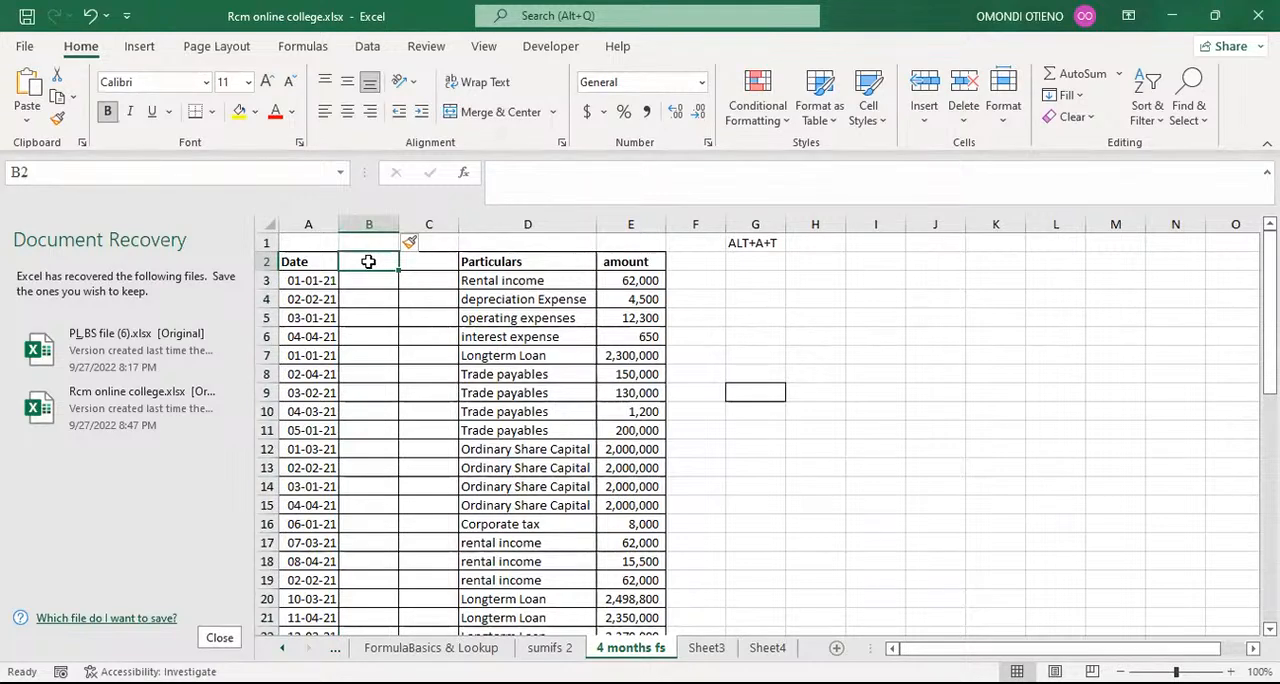
type("MONT")
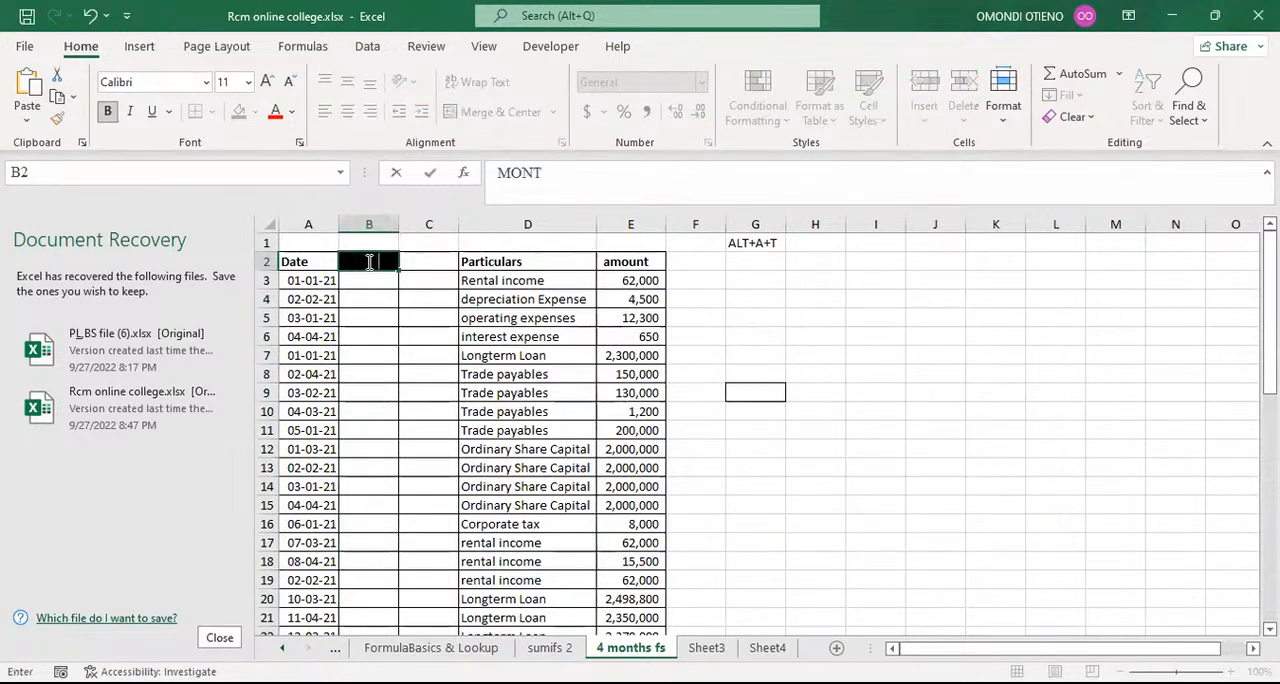
type("H")
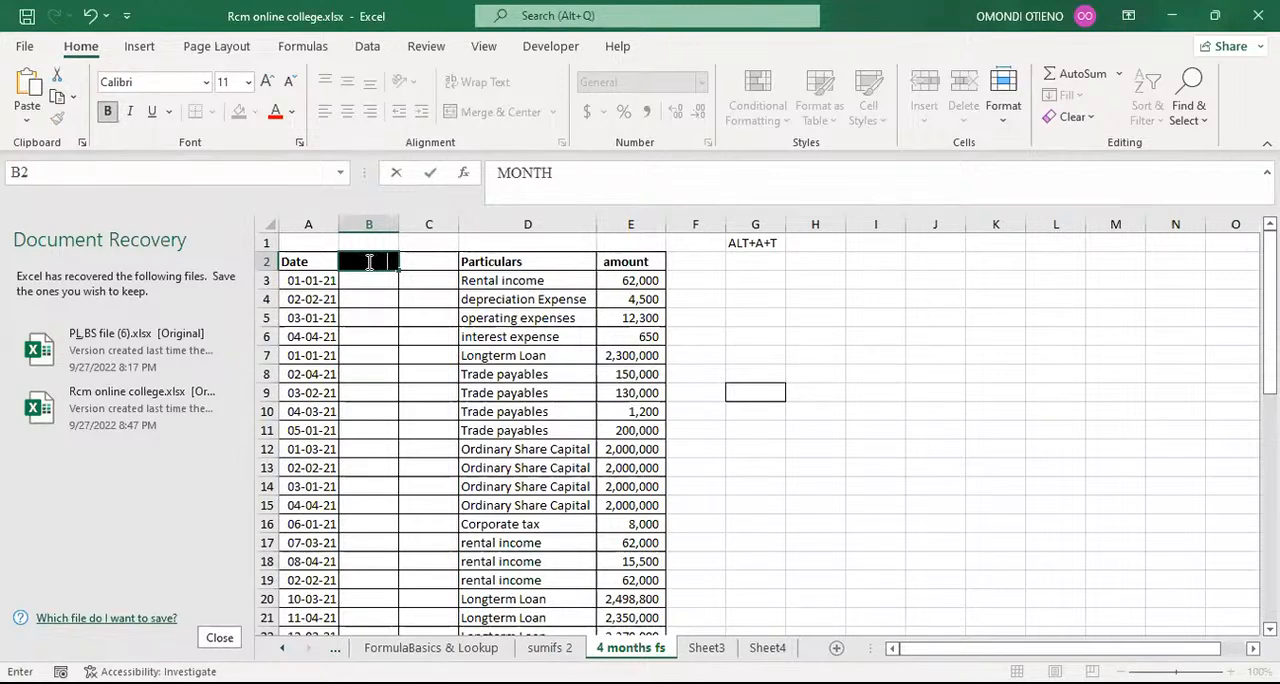
left_click(380, 298)
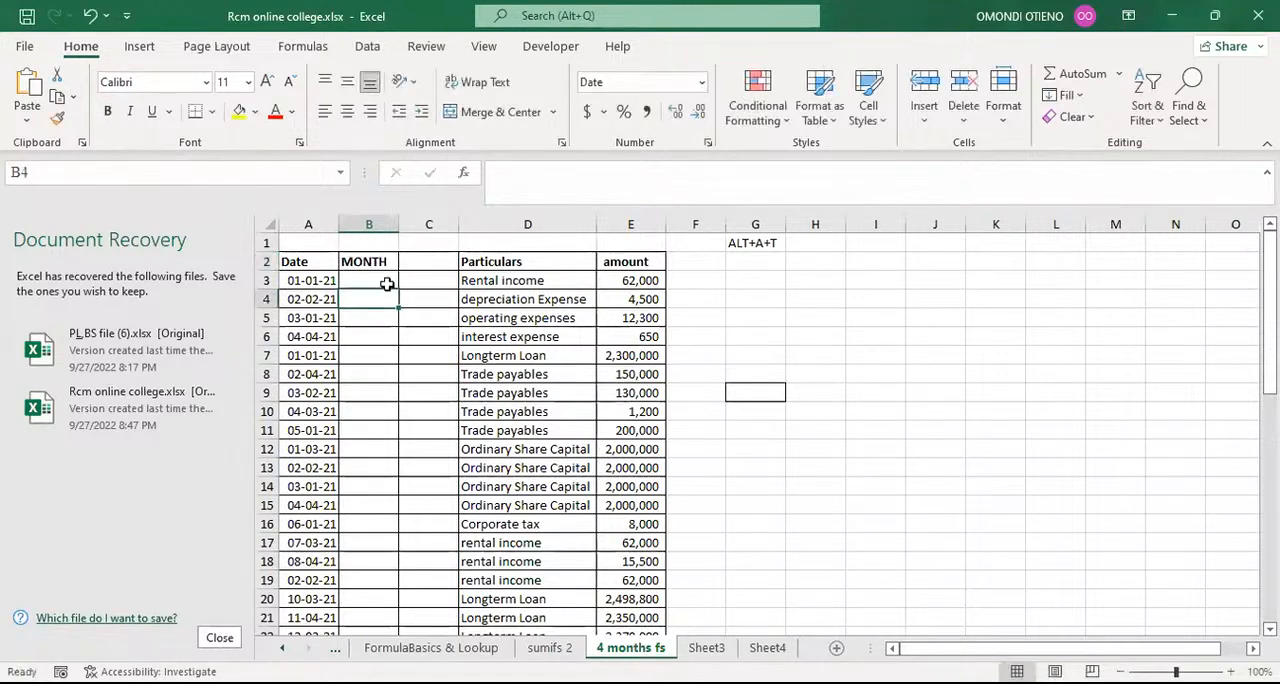
left_click(373, 263)
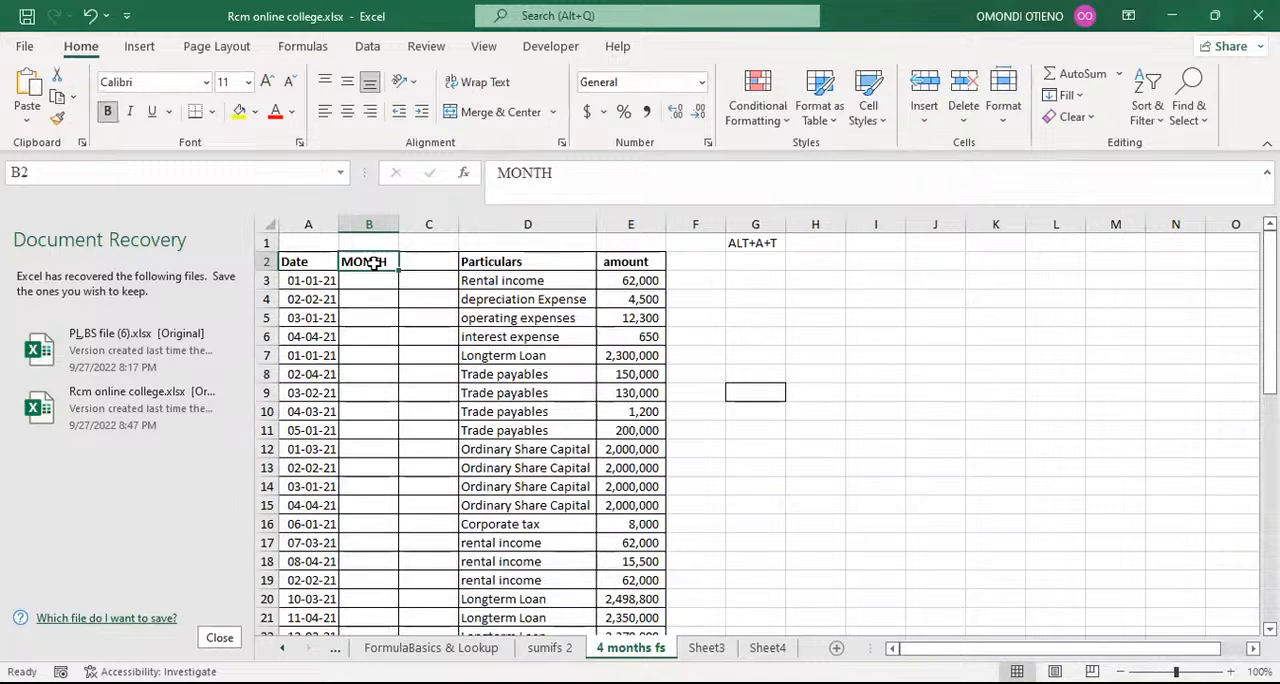
type("Month")
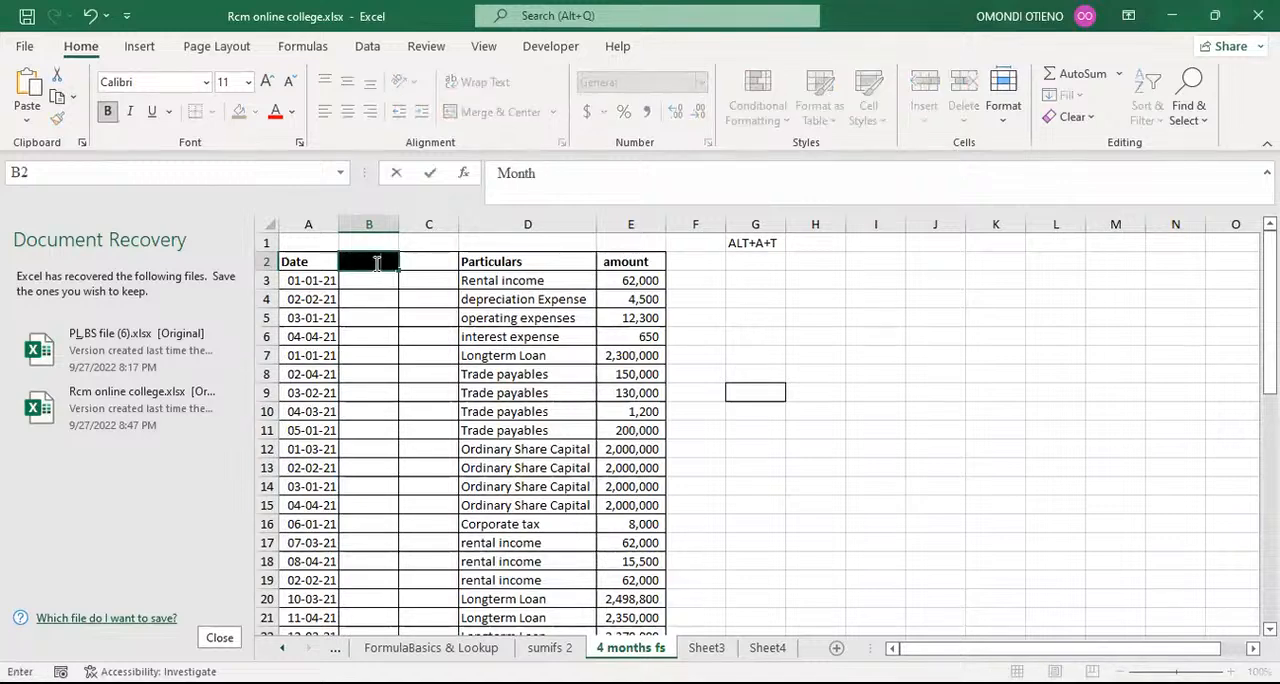
left_click(373, 297)
Step: Enter the header Month in cell C2 for the second blank column
left_click(405, 266)
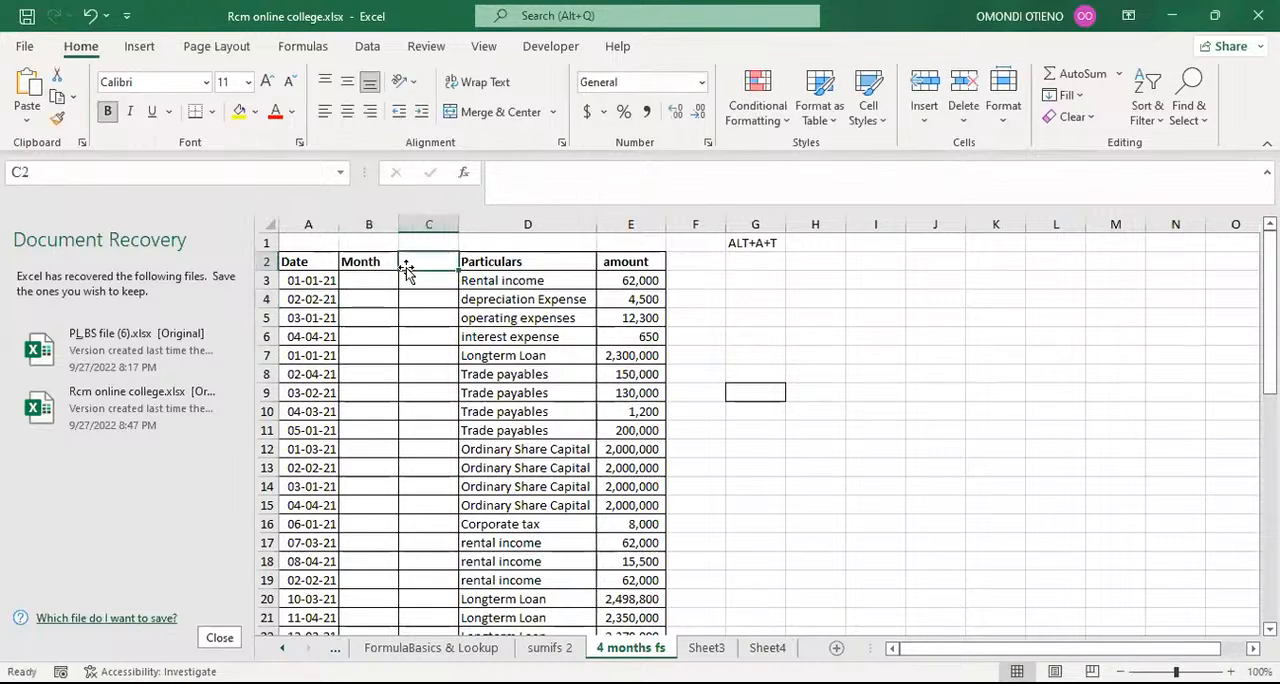
type("M")
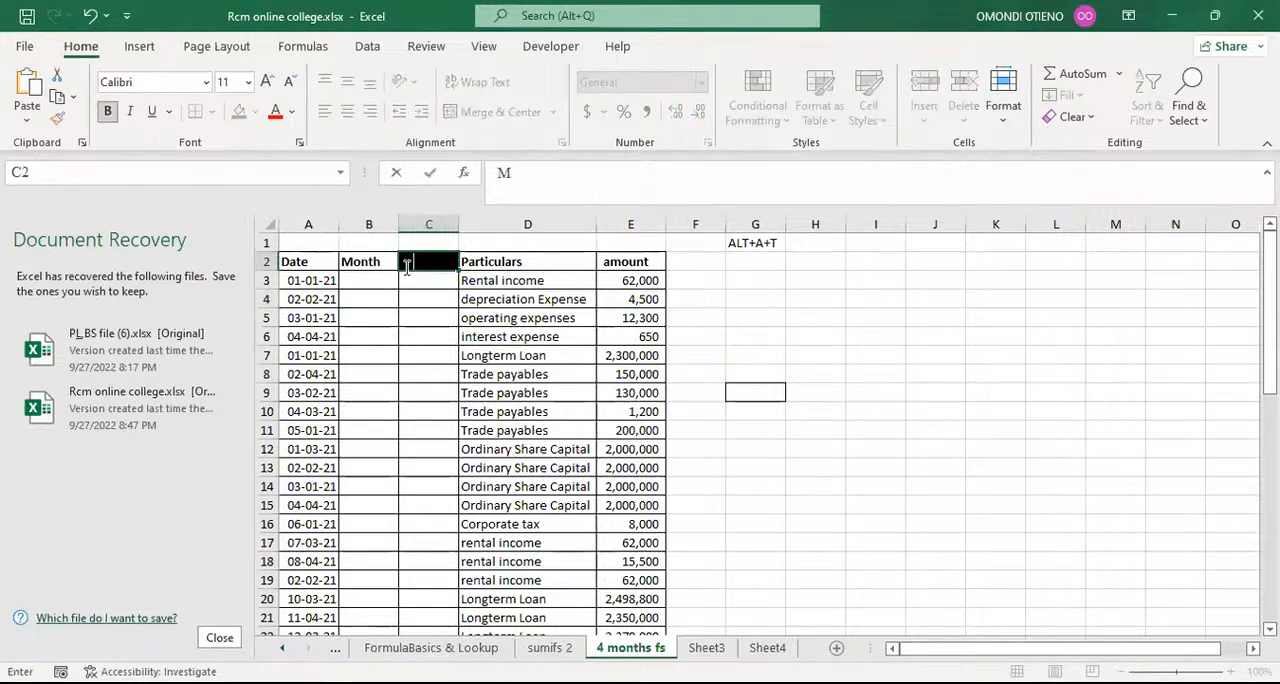
type("onth")
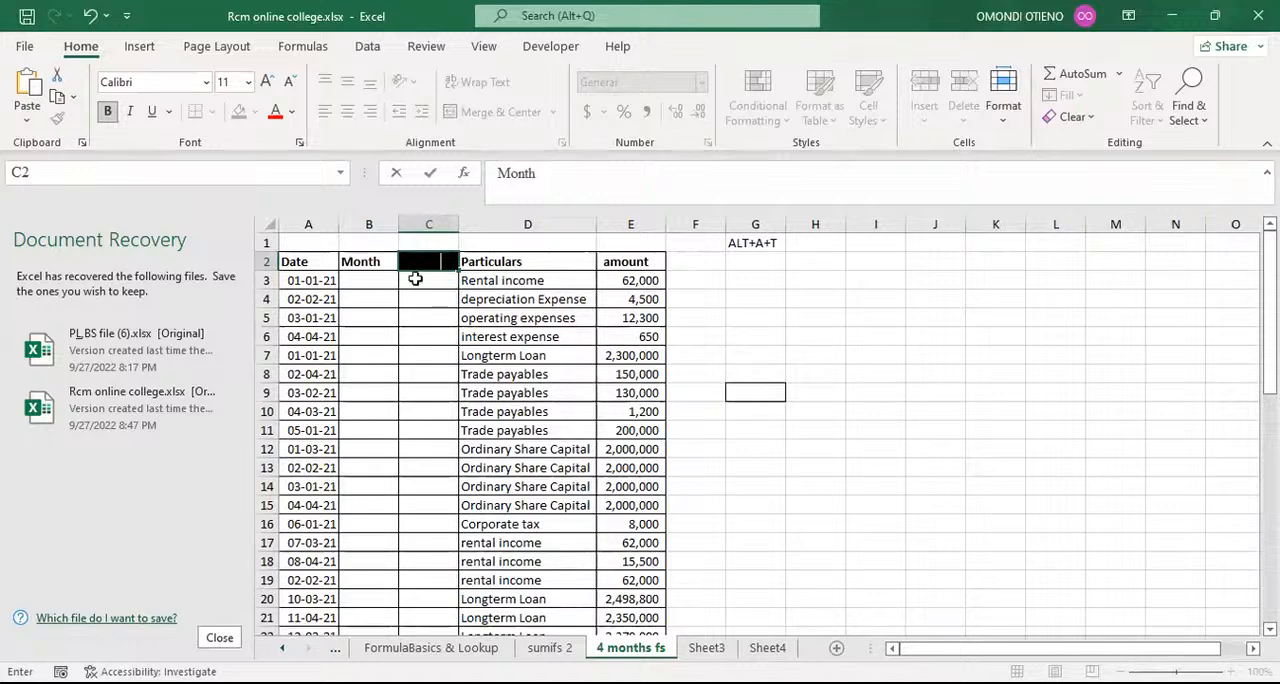
left_click(417, 296)
left_click(380, 280)
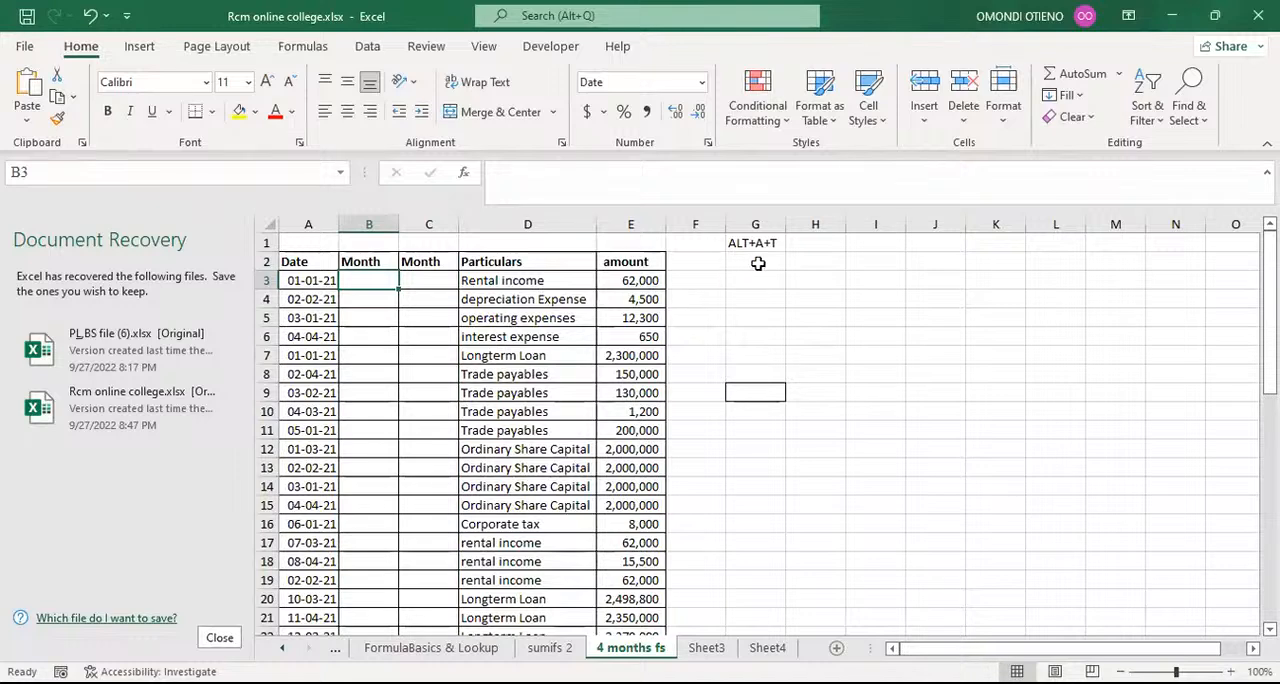
Step: Enter the note month in cell H1 and the note text in cell I1
left_click(833, 248)
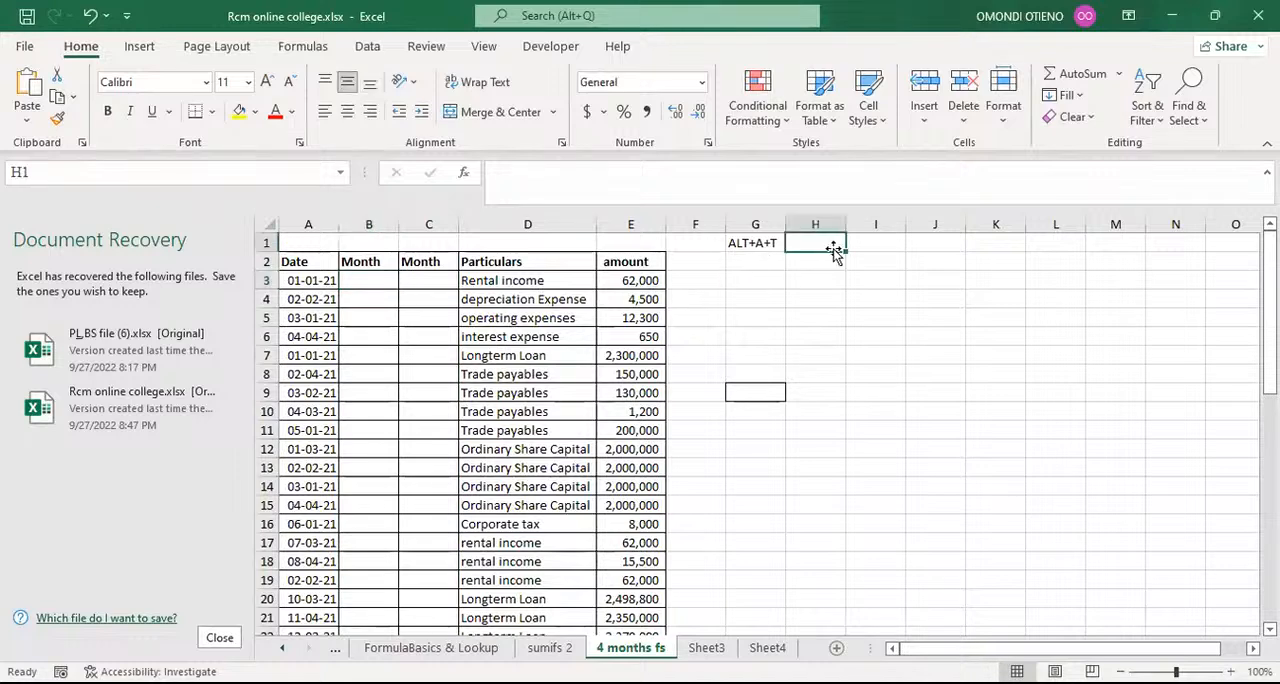
type("mo")
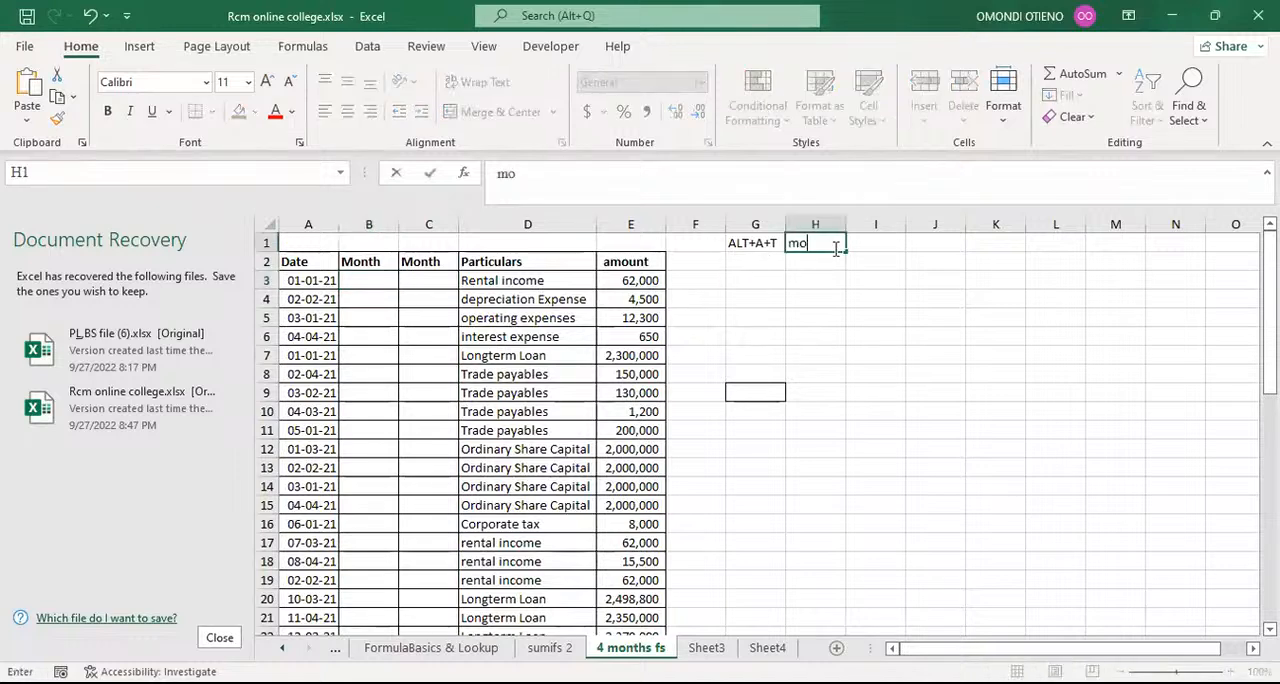
type("nth")
left_click(822, 284)
left_click(873, 244)
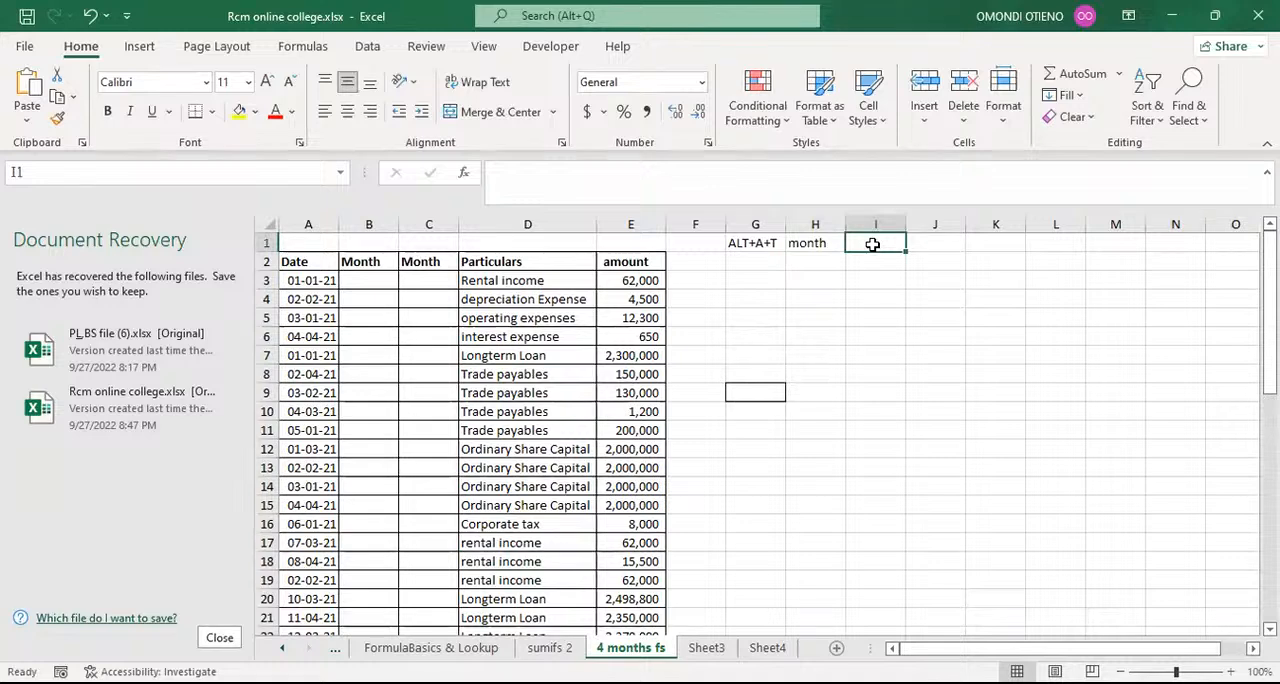
type("te")
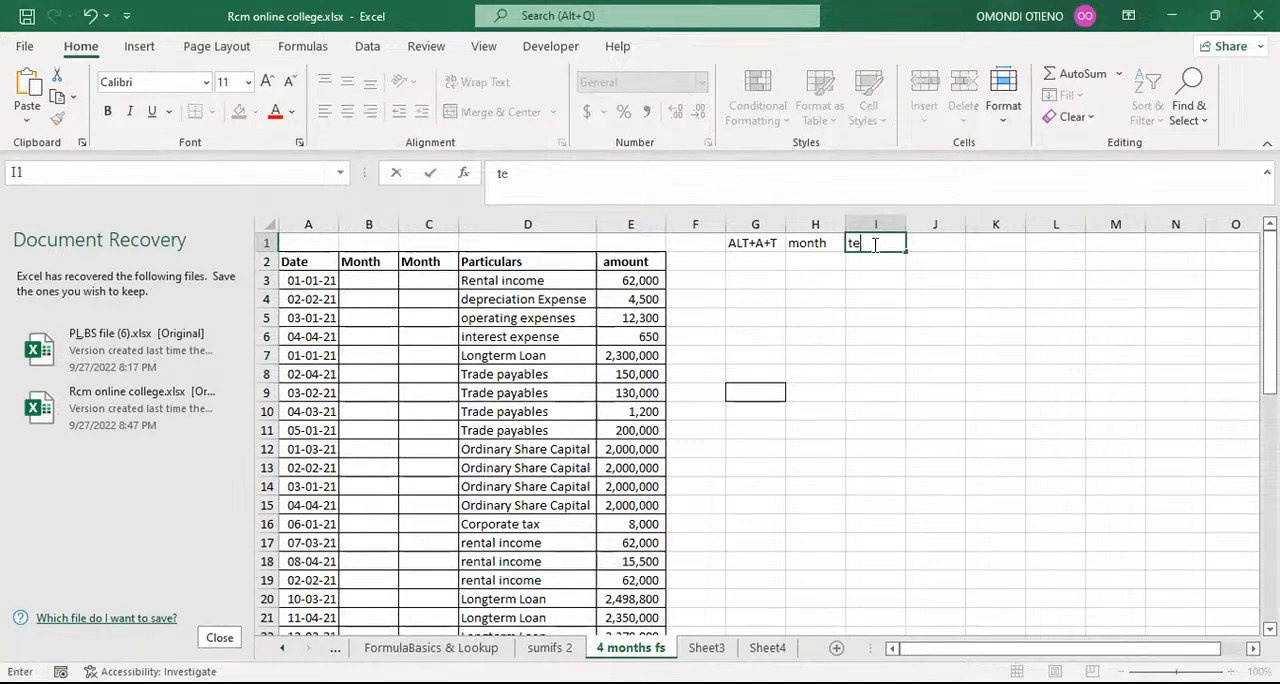
type("xt")
left_click(867, 311)
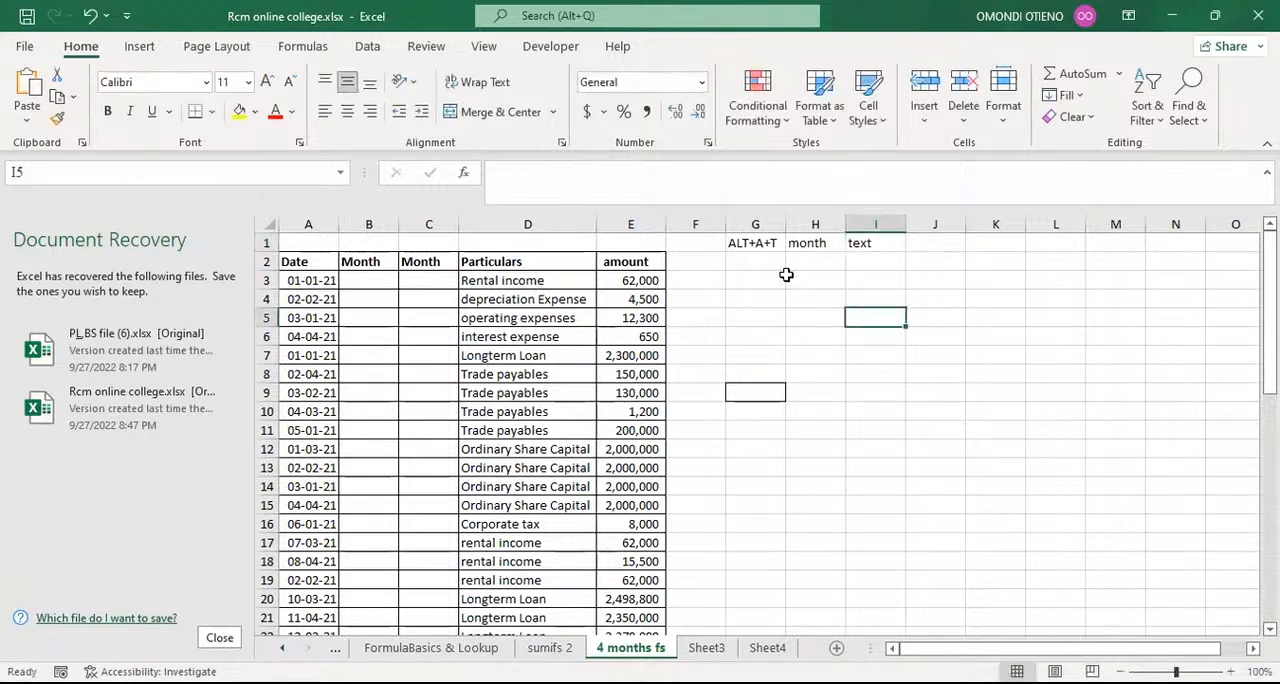
left_click_drag(808, 243, 849, 244)
left_click(826, 277)
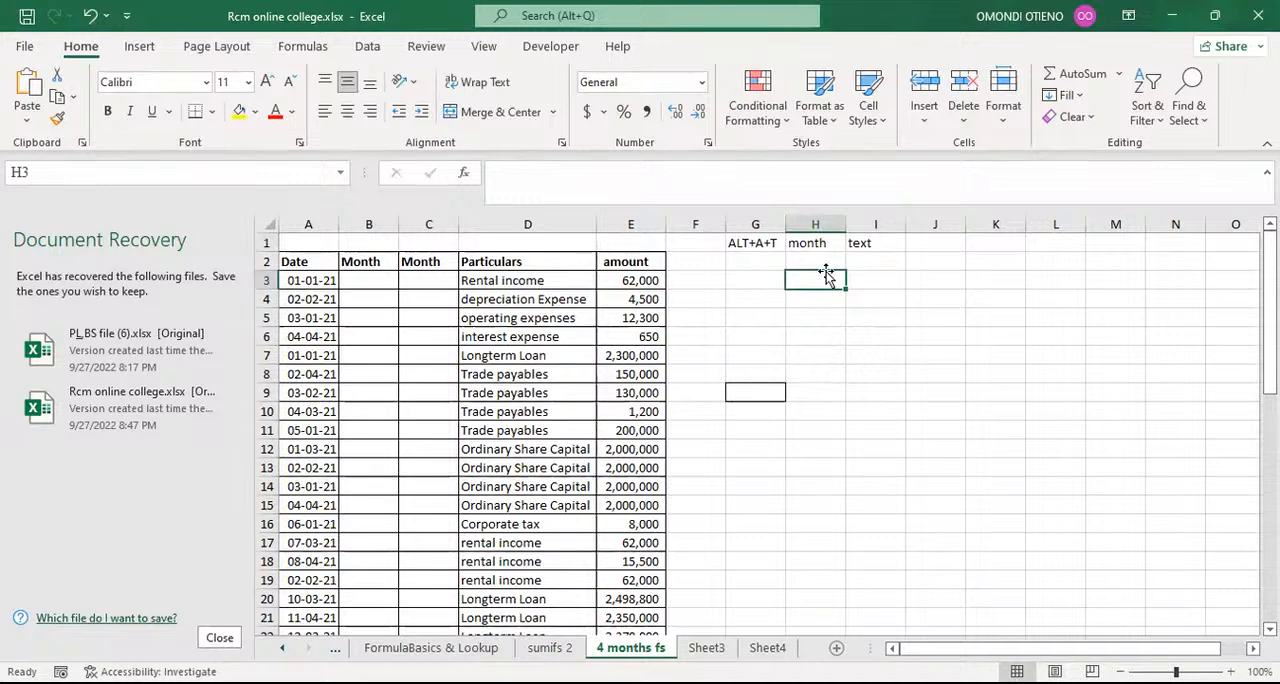
left_click(817, 244)
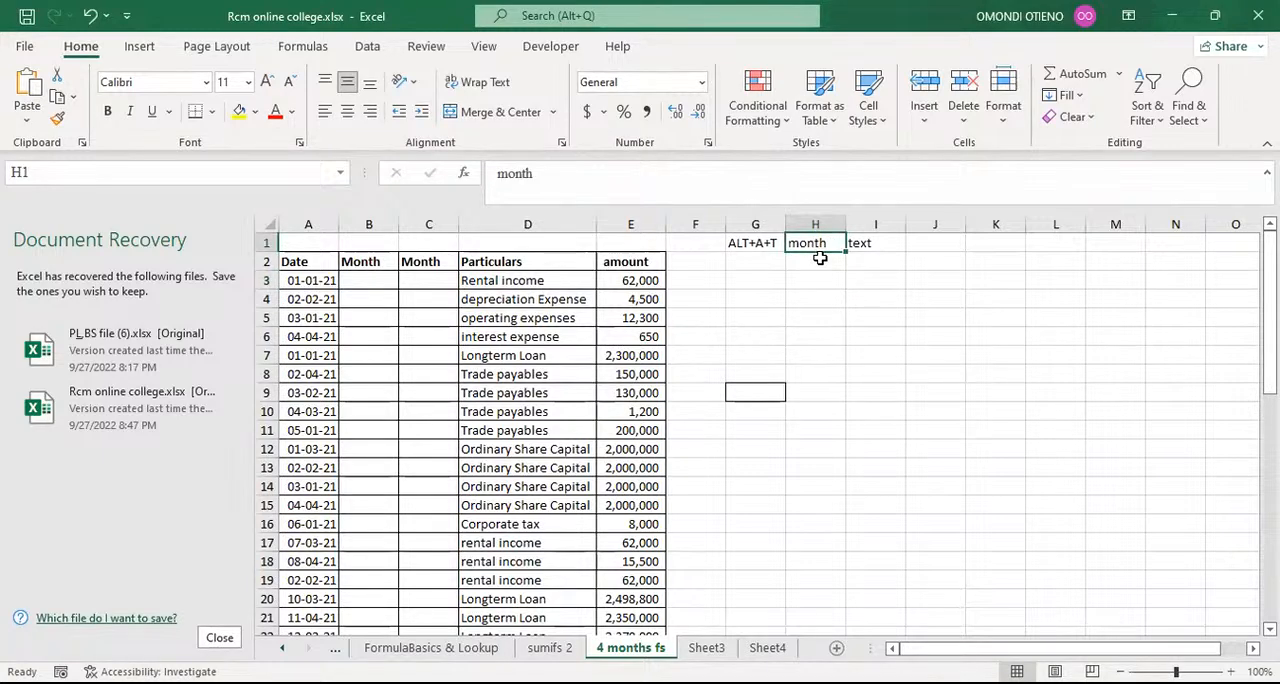
Step: Enter the formula =MONTH(A3) in cell B3 to extract the month number from the first date
left_click(371, 279)
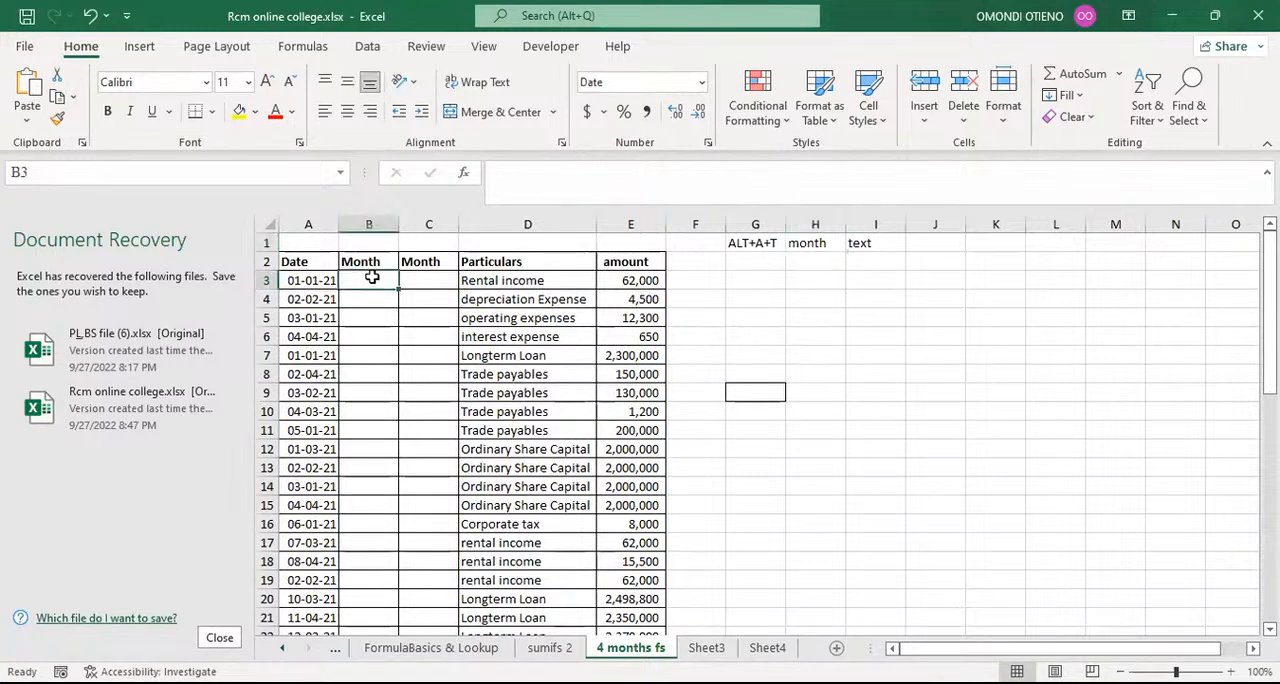
type("=")
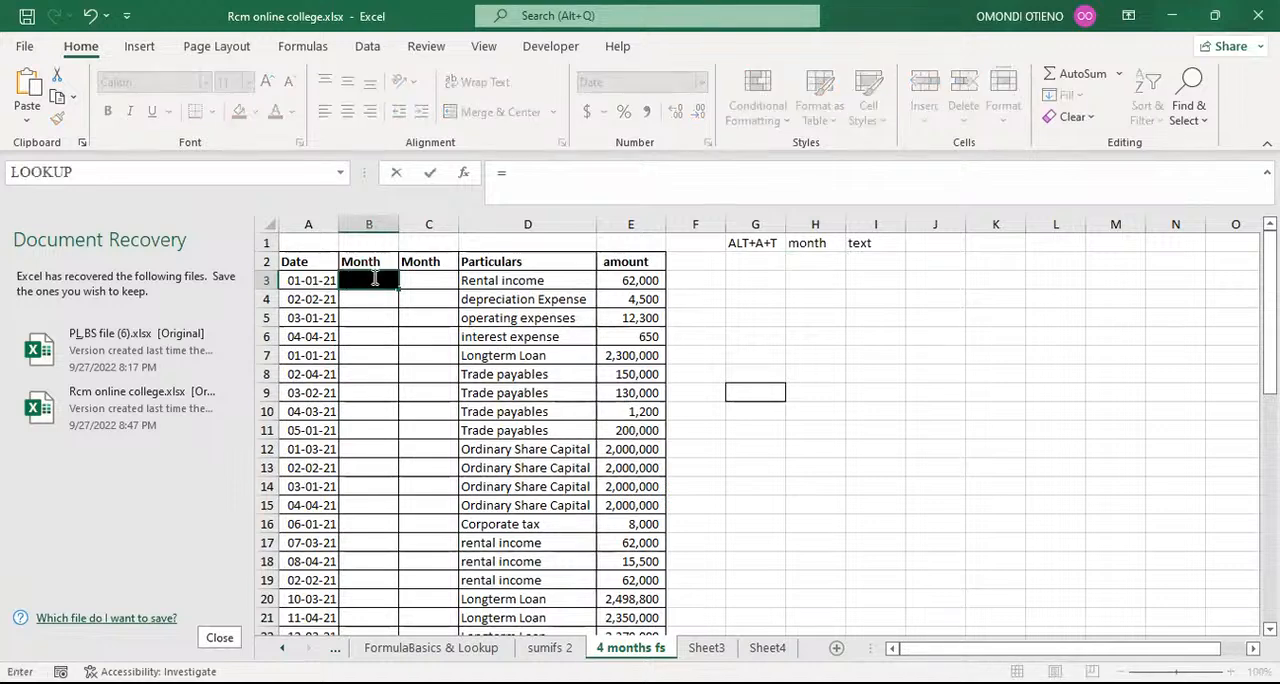
type("m")
type("on")
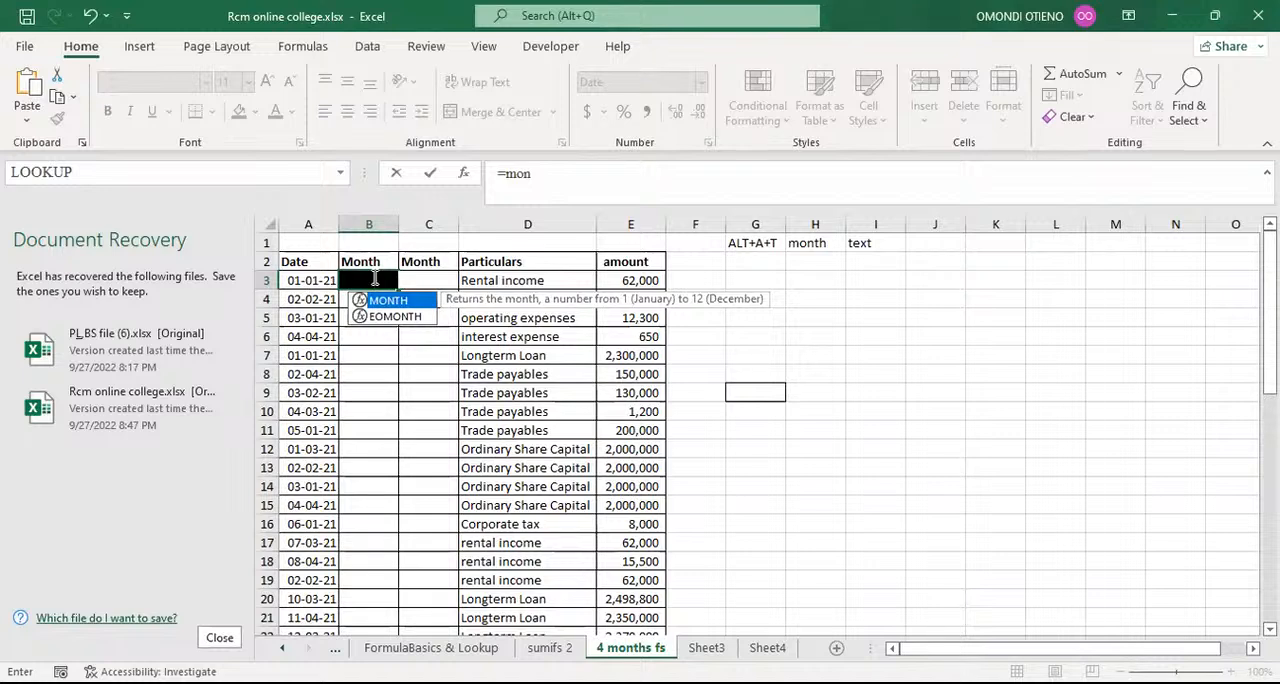
key("Tab")
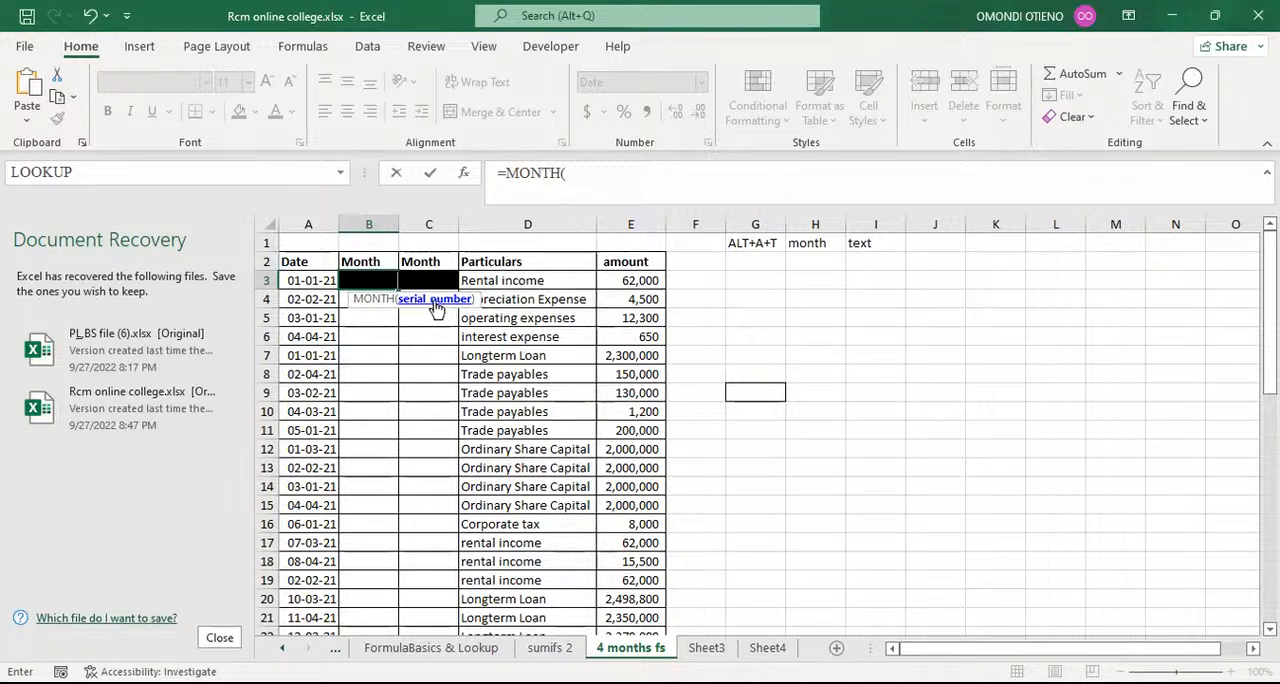
left_click(307, 281)
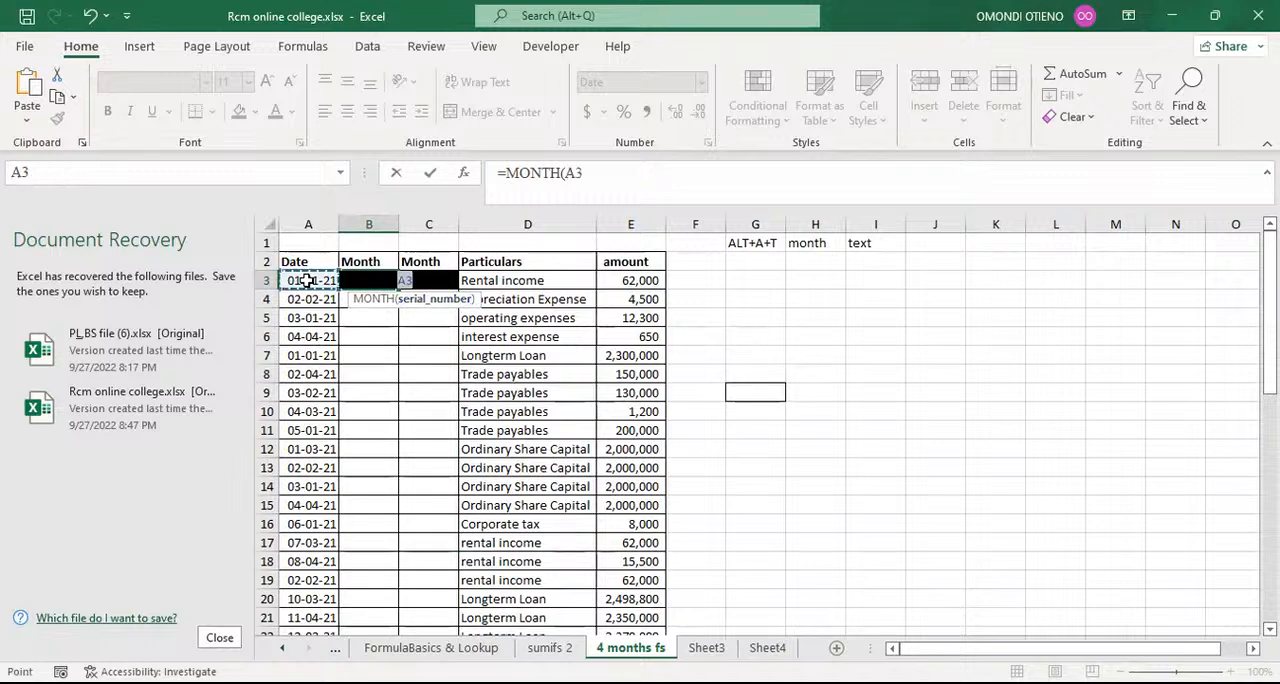
type(")")
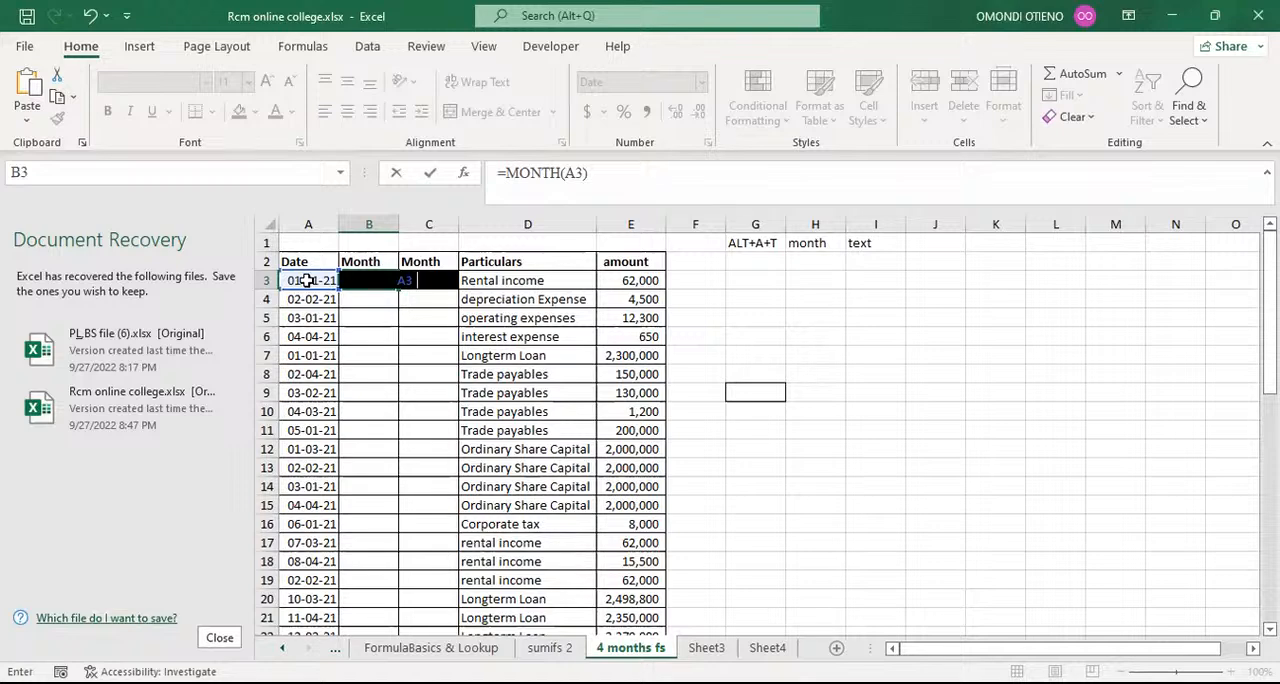
key("Return")
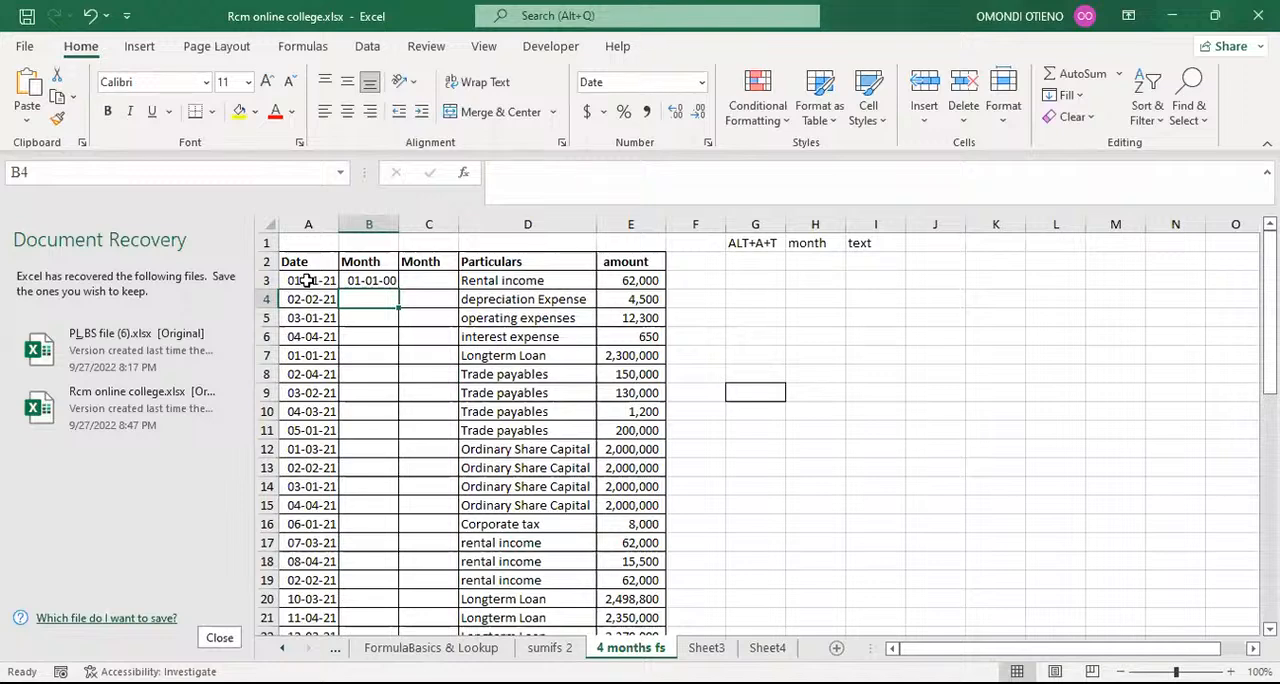
Step: Format cell B3 as Number with no decimal places and fill its formula down the first Month column
left_click(362, 280)
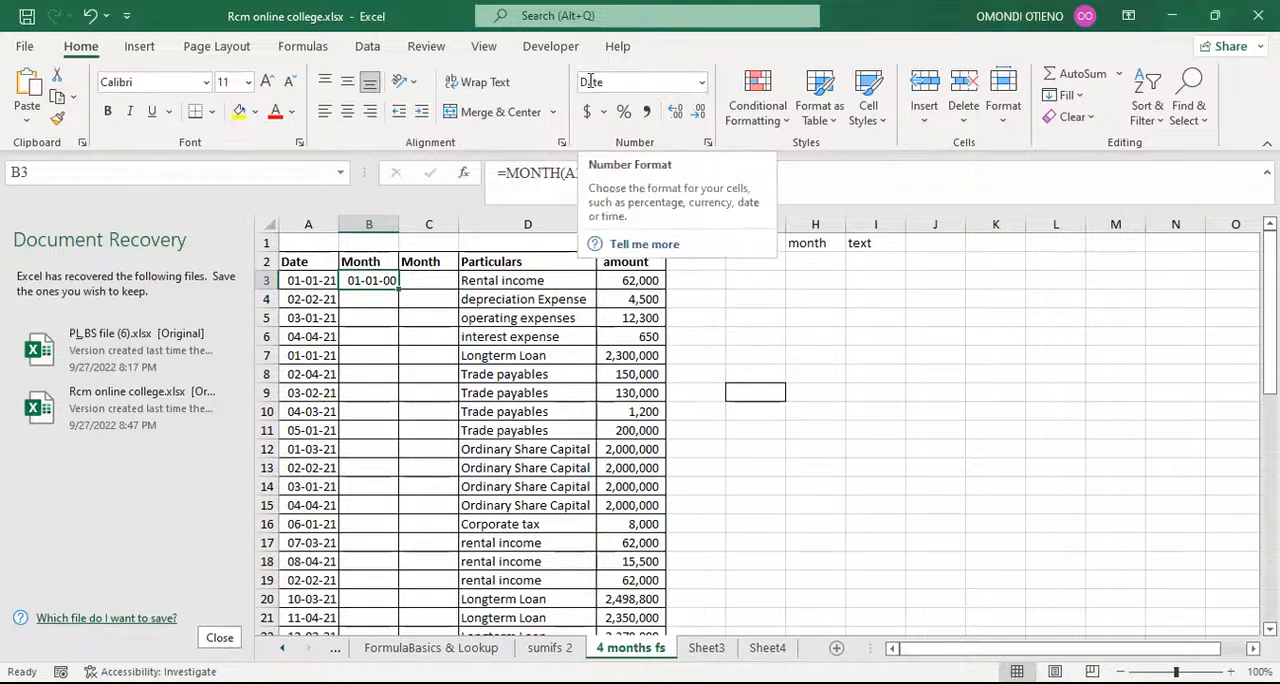
left_click(703, 83)
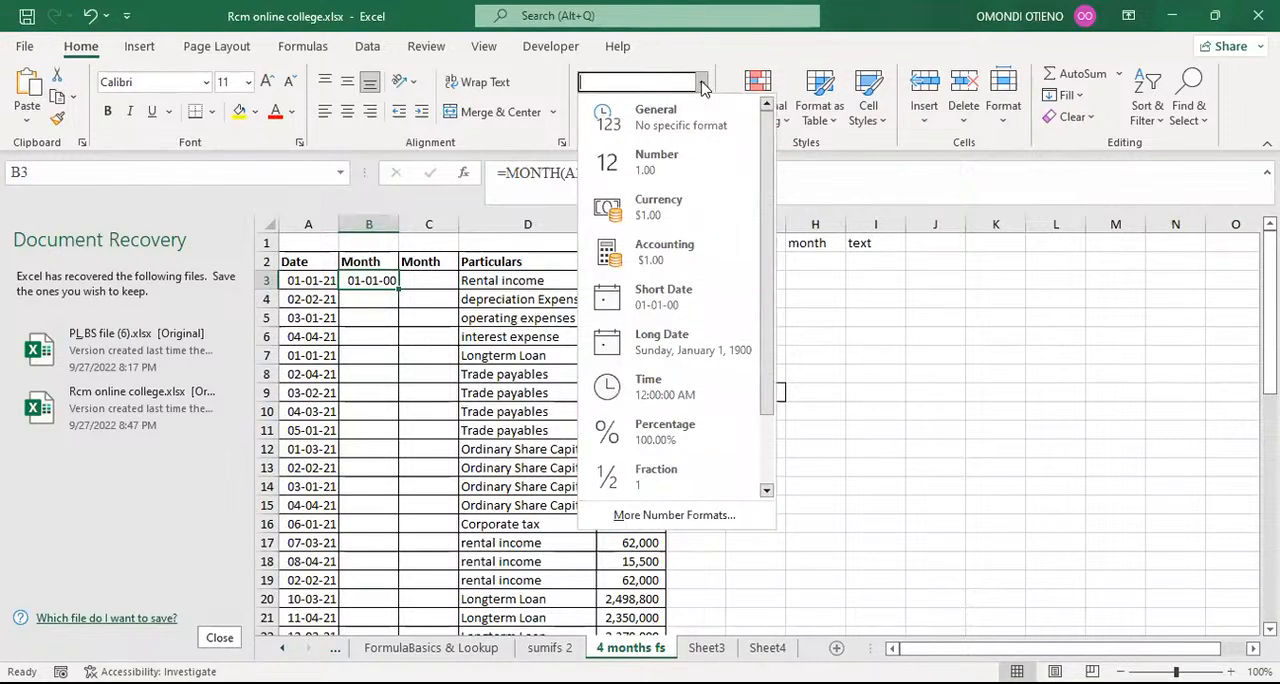
left_click(668, 173)
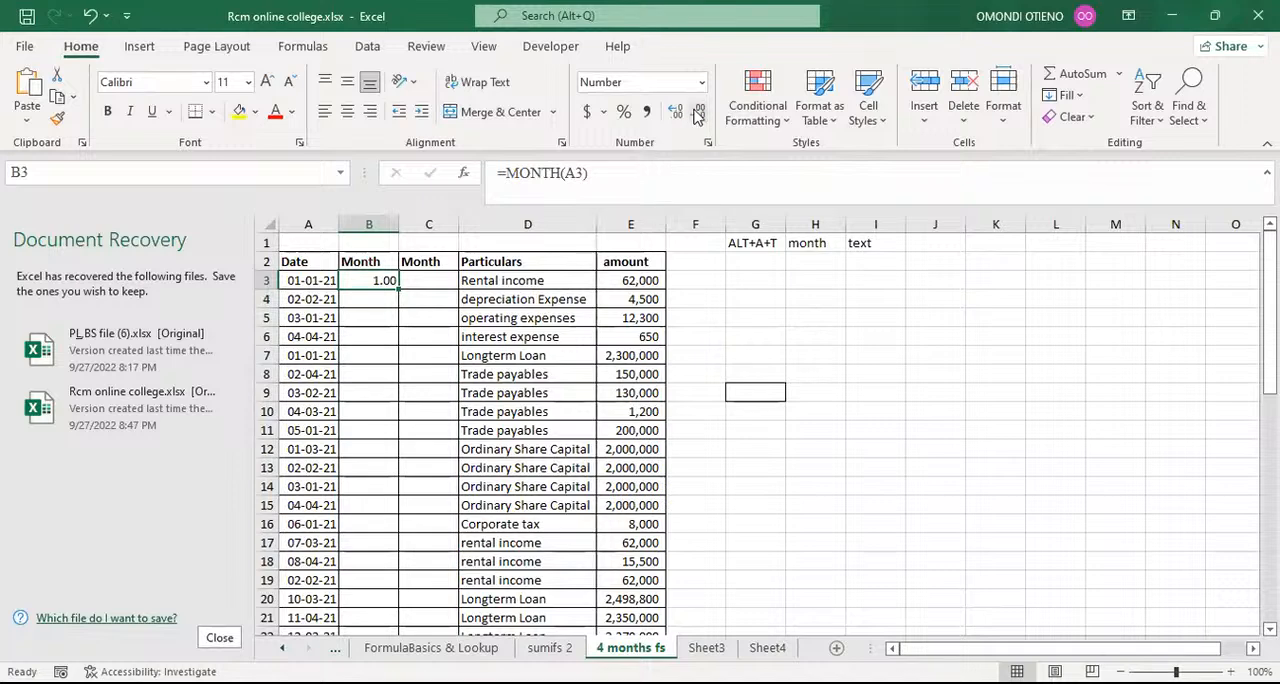
left_click(697, 116)
left_click(697, 116)
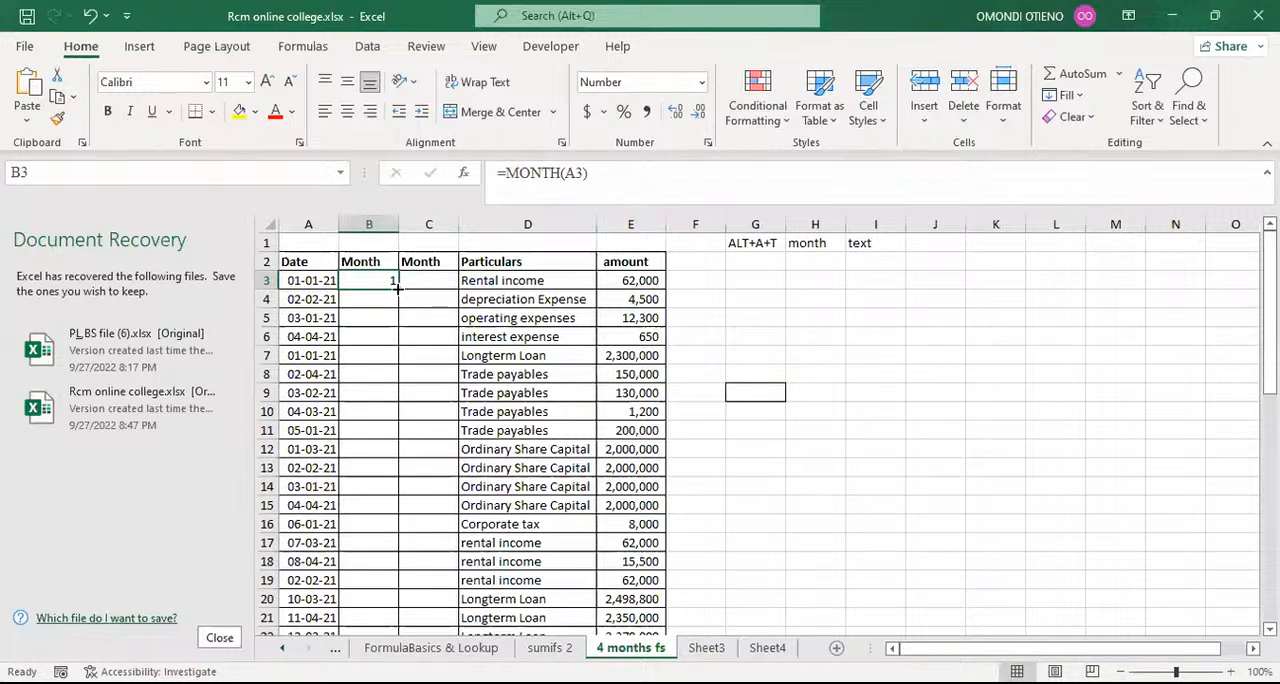
double_click(397, 288)
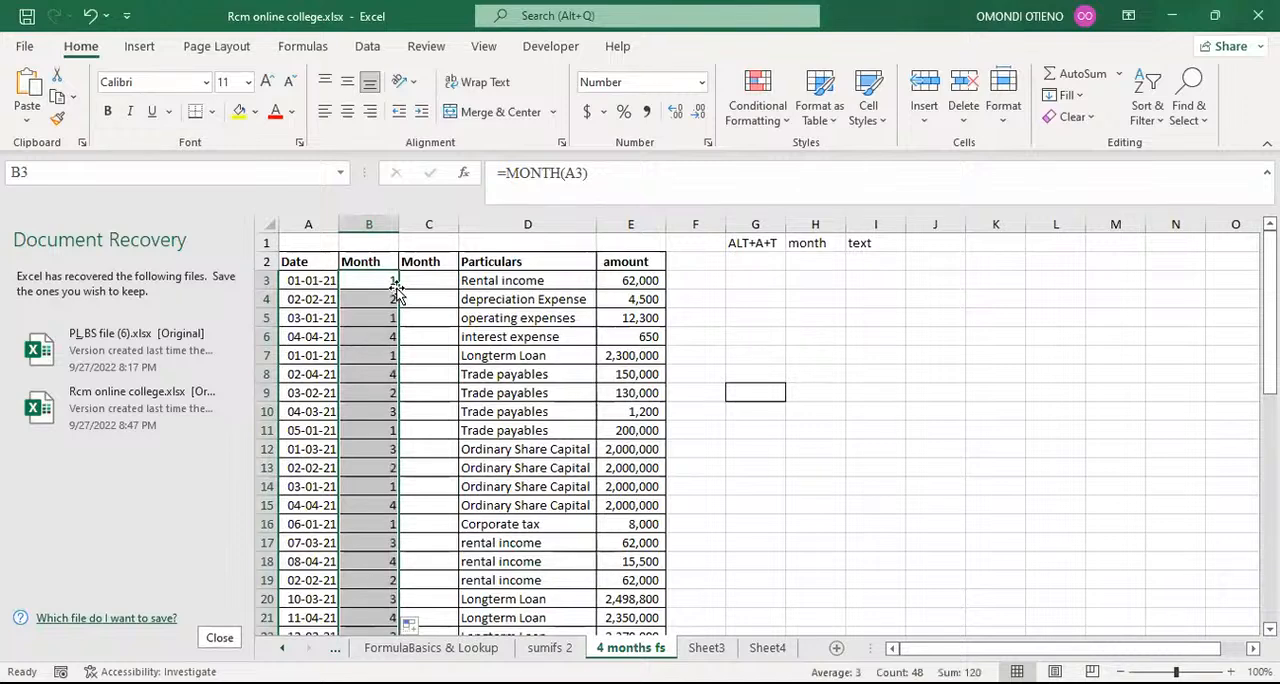
left_click(375, 279)
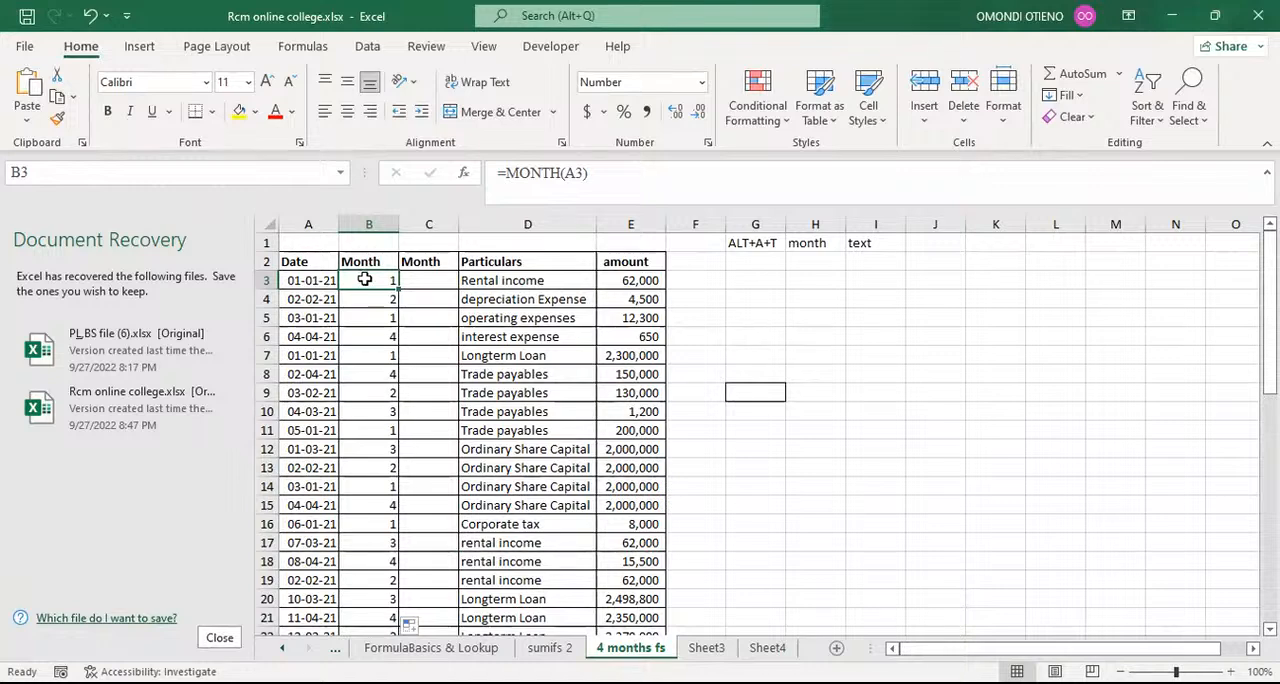
Step: Make the note month in cell H1 bold
left_click(808, 243)
left_click(808, 243)
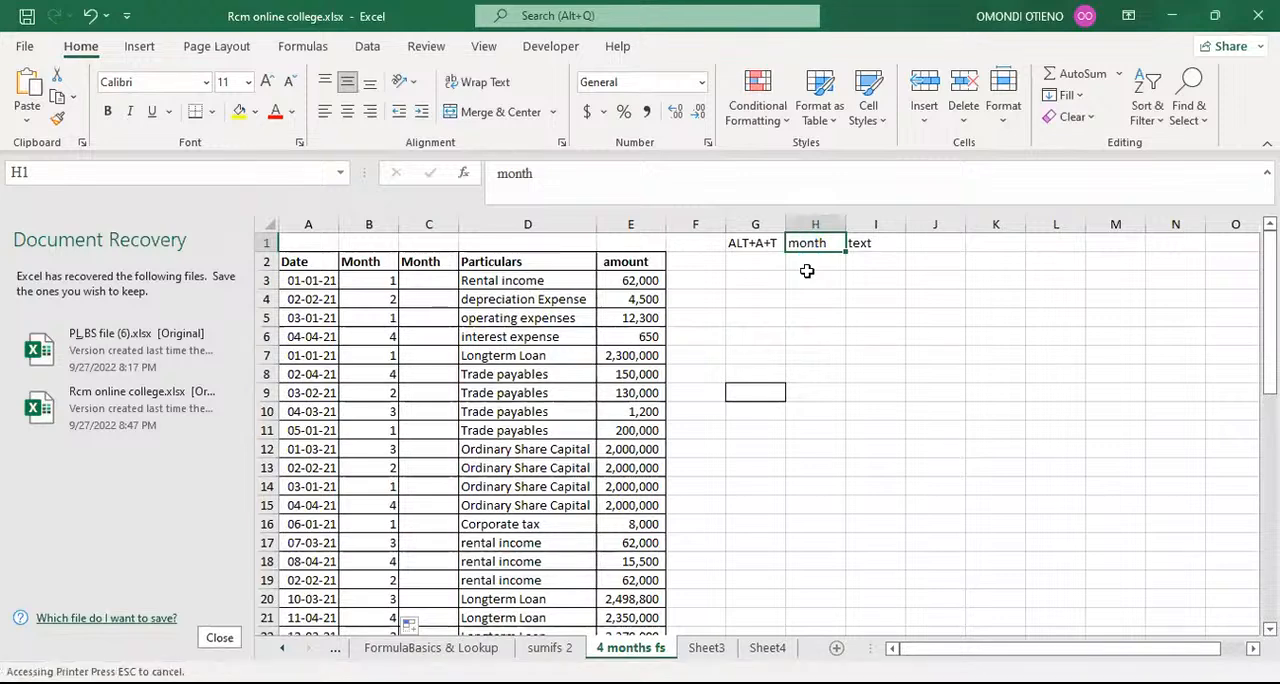
key("ctrl+b")
Step: Clear all the month formulas from cell B3 down to the end of the first Month column
left_click(382, 282)
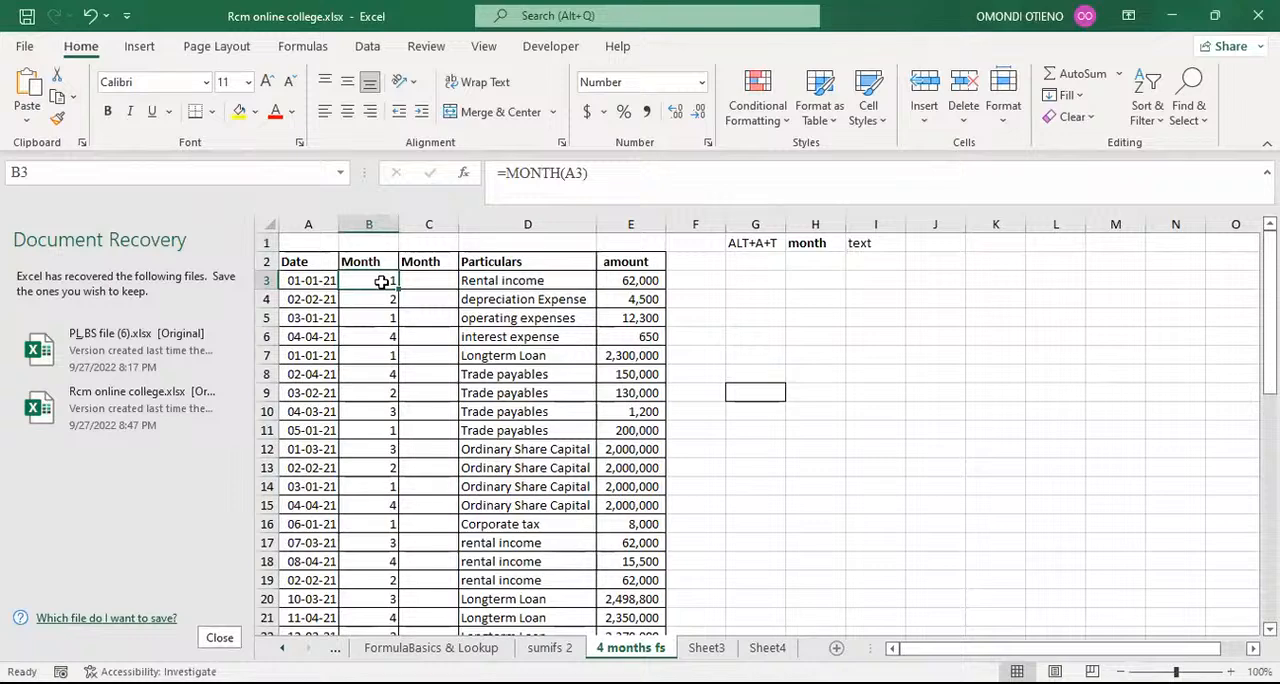
key("ctrl+shift+Down")
key("Delete")
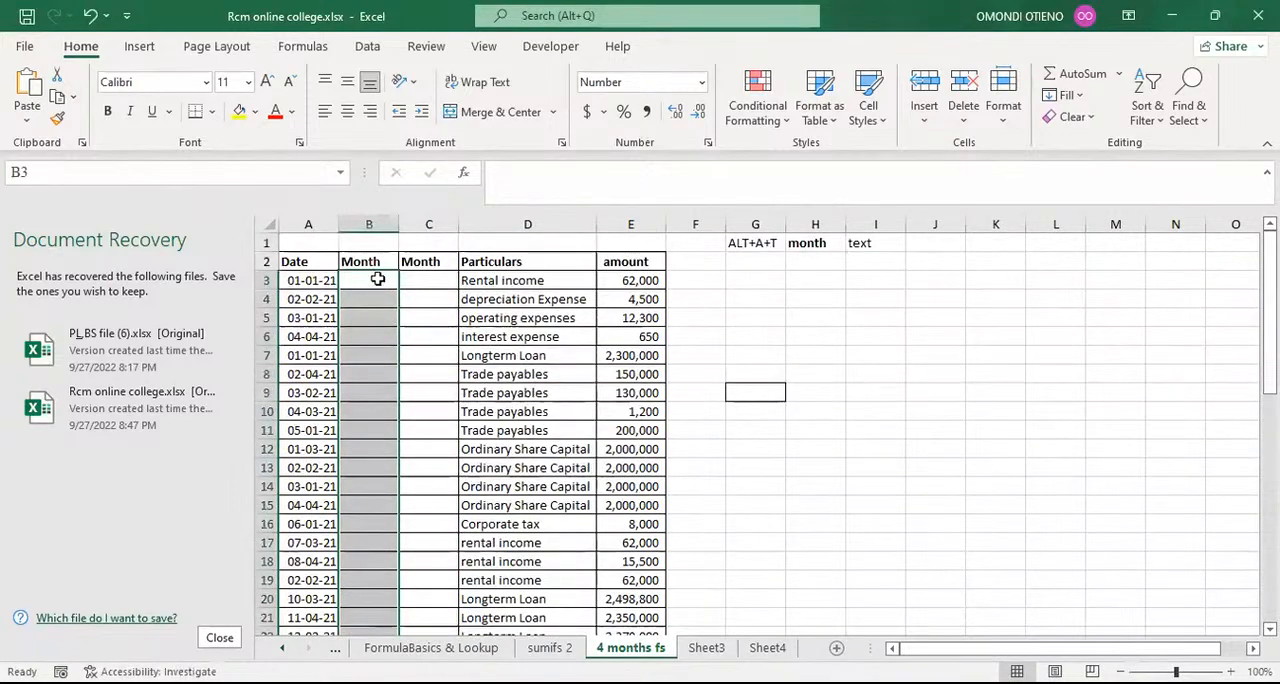
Step: Enter =MONTH(A3) again in the emptied cell B3 and fill it down to the last row of the table
left_click(376, 279)
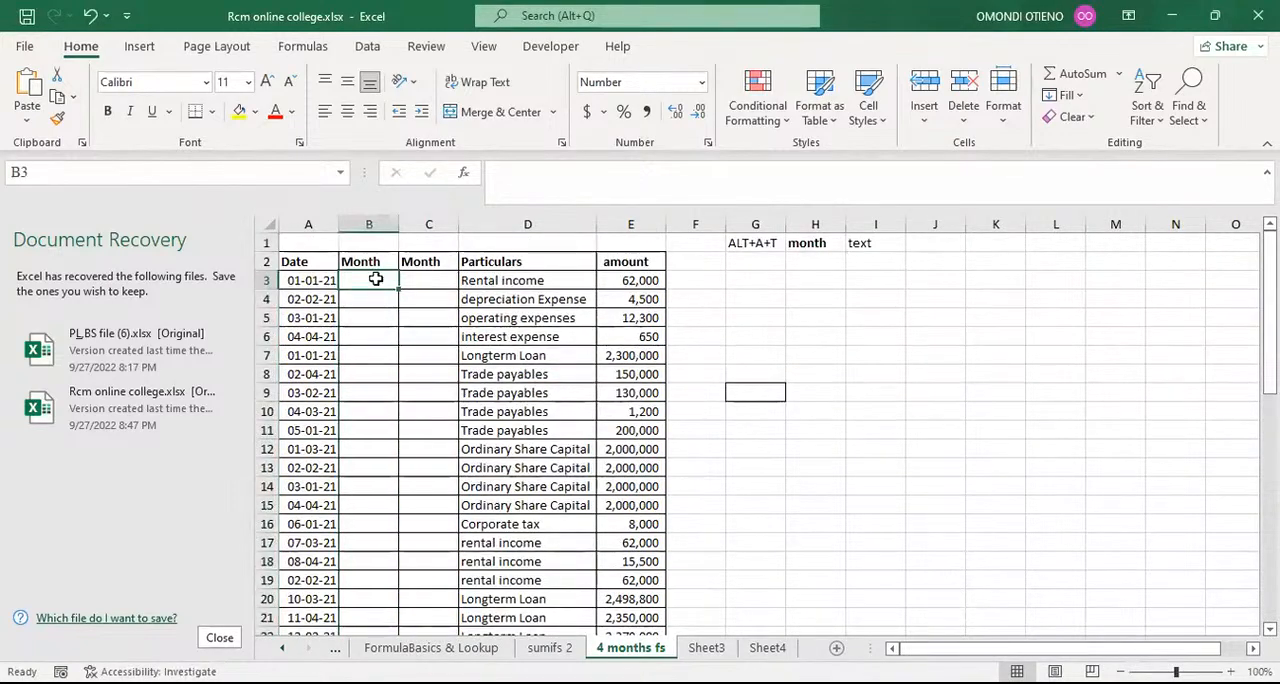
type("=")
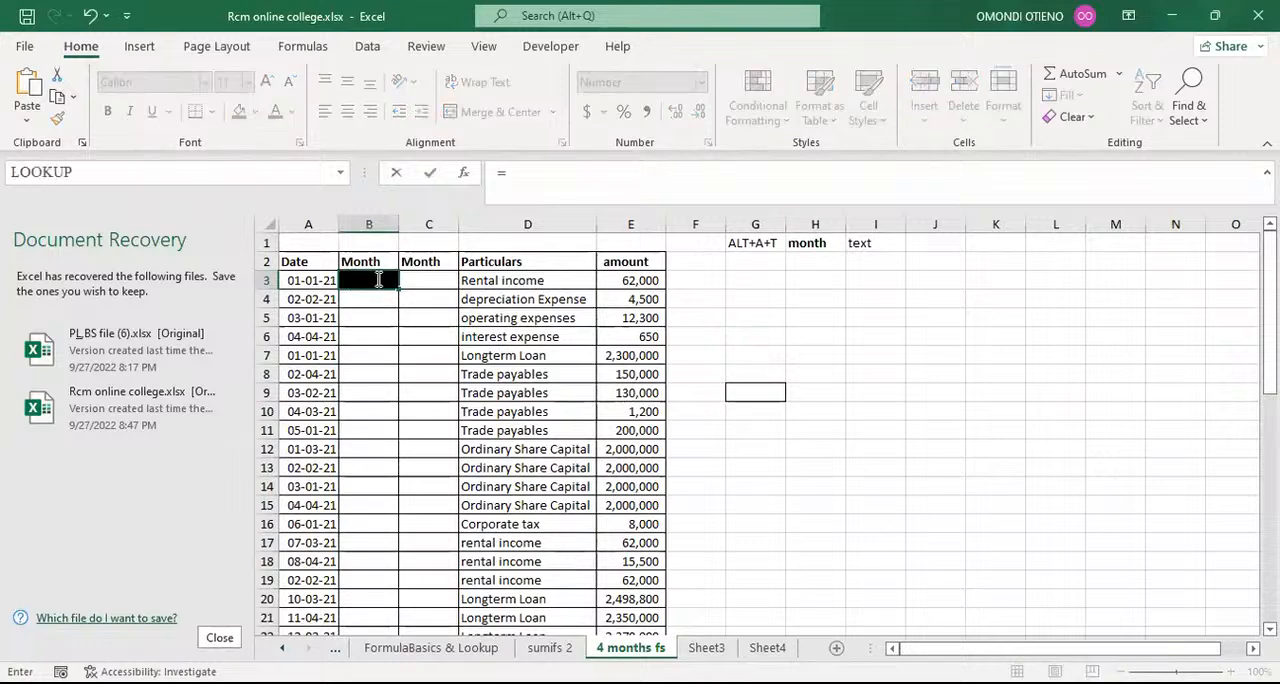
type("mont")
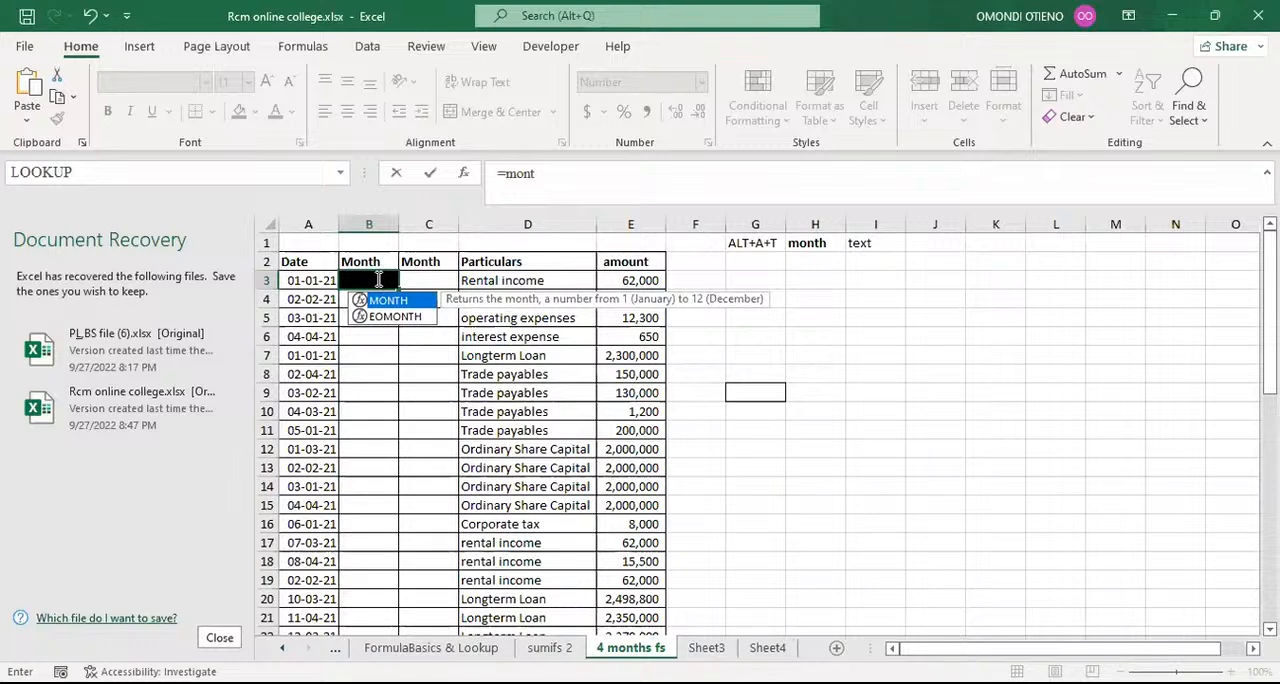
key("Tab")
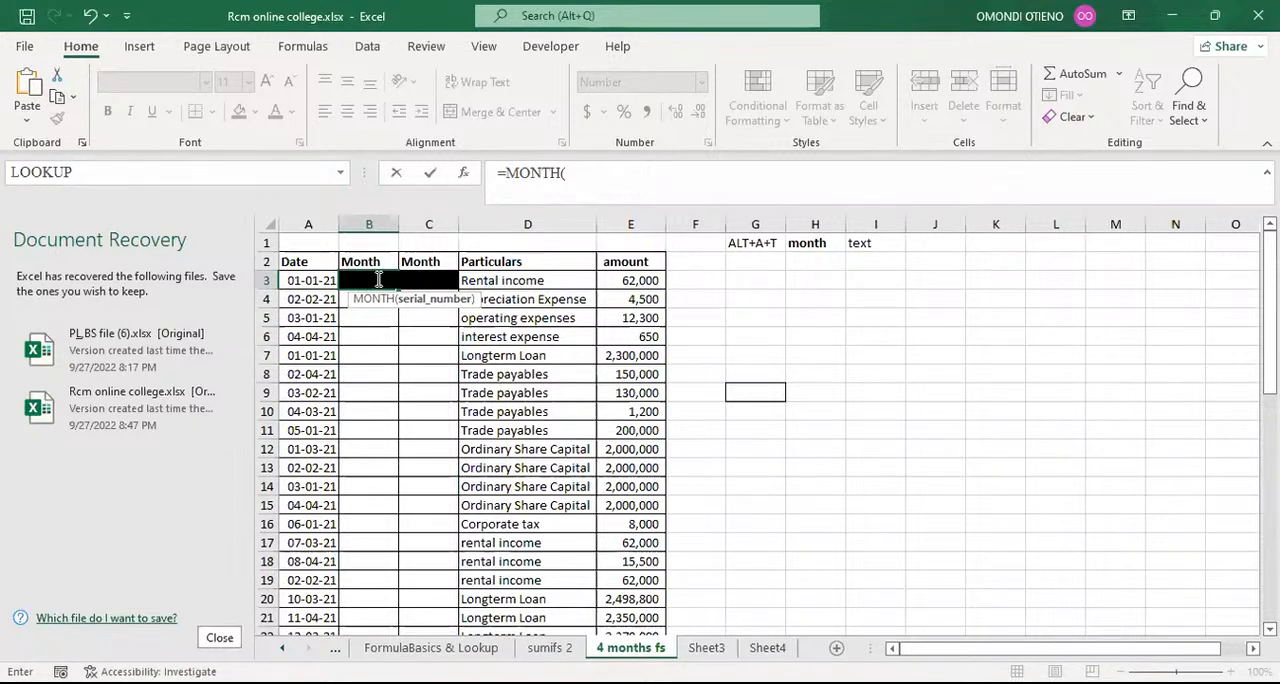
left_click(307, 281)
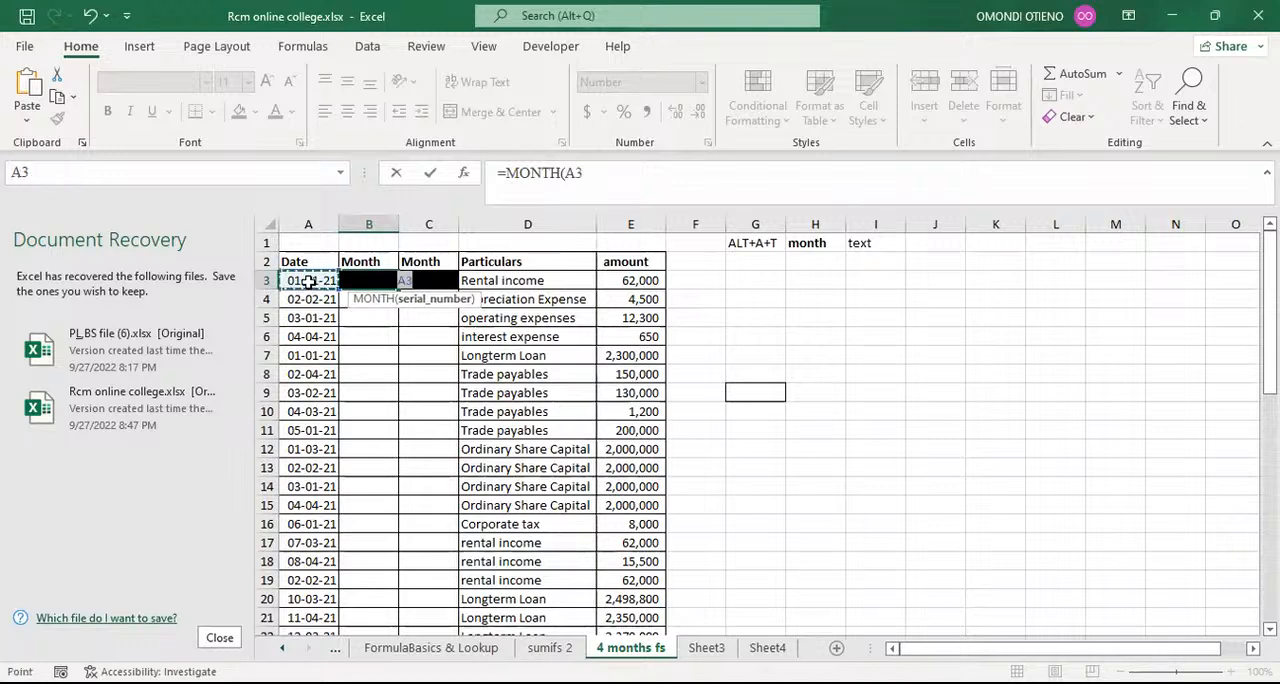
type(")")
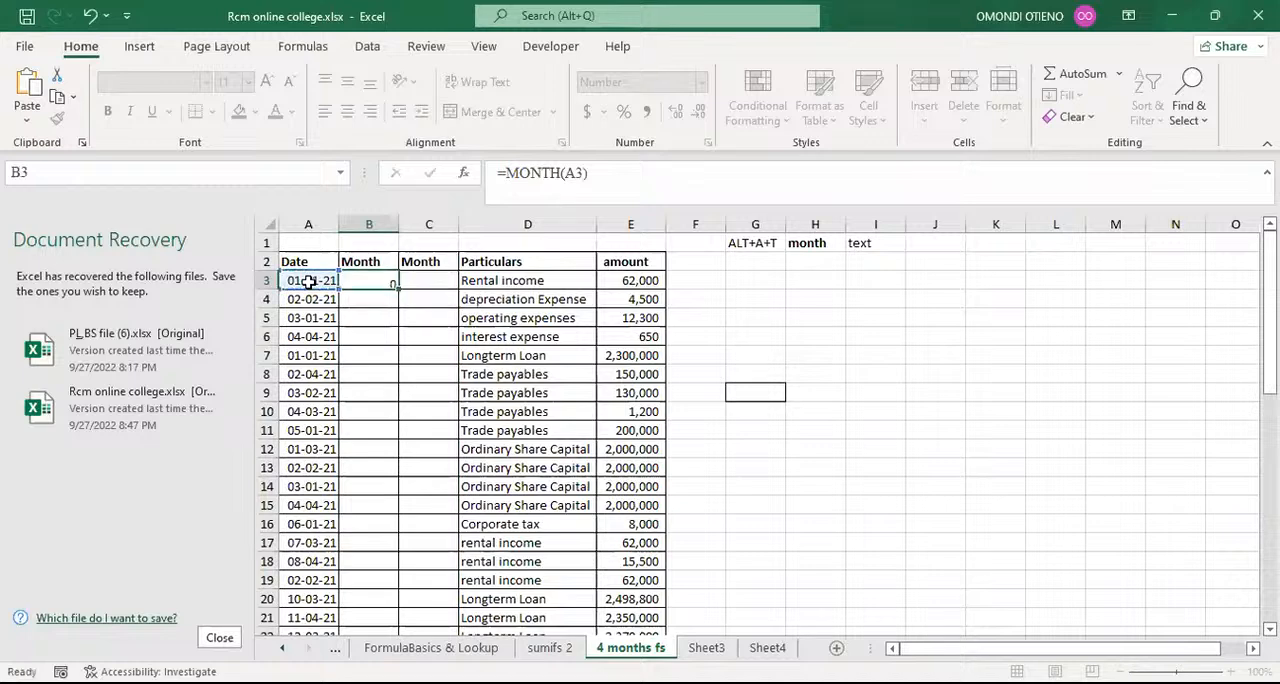
key("Return")
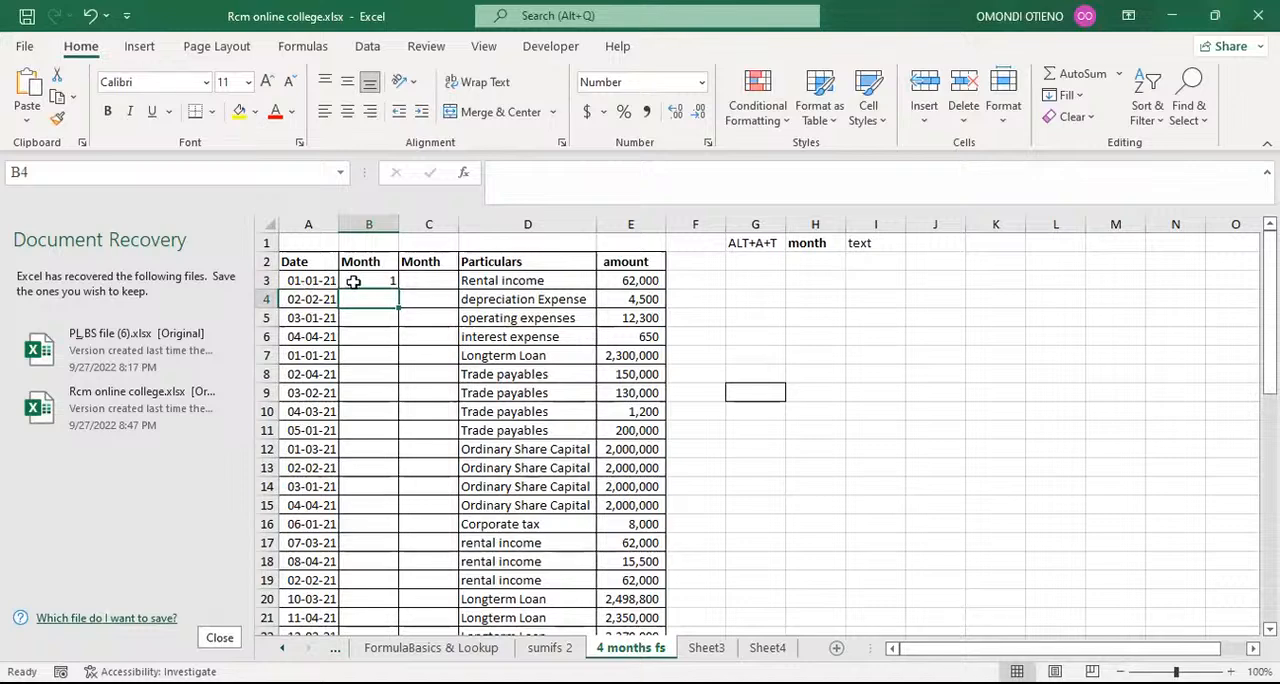
left_click(362, 281)
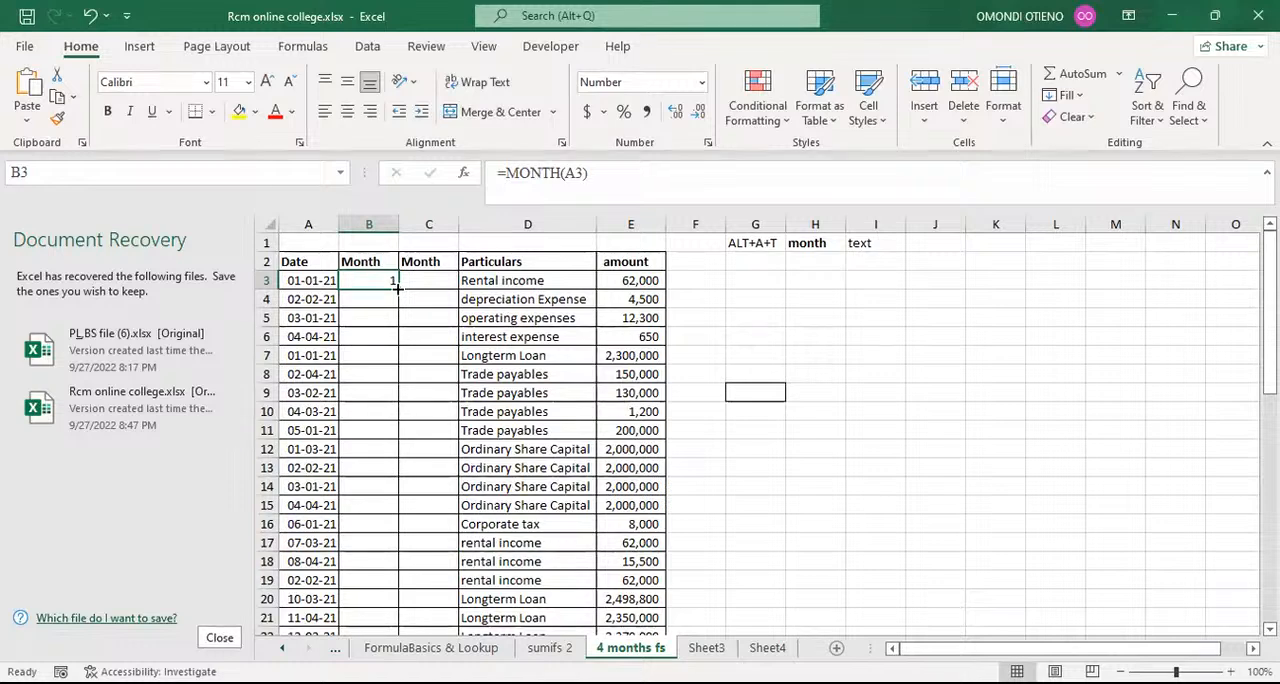
double_click(397, 288)
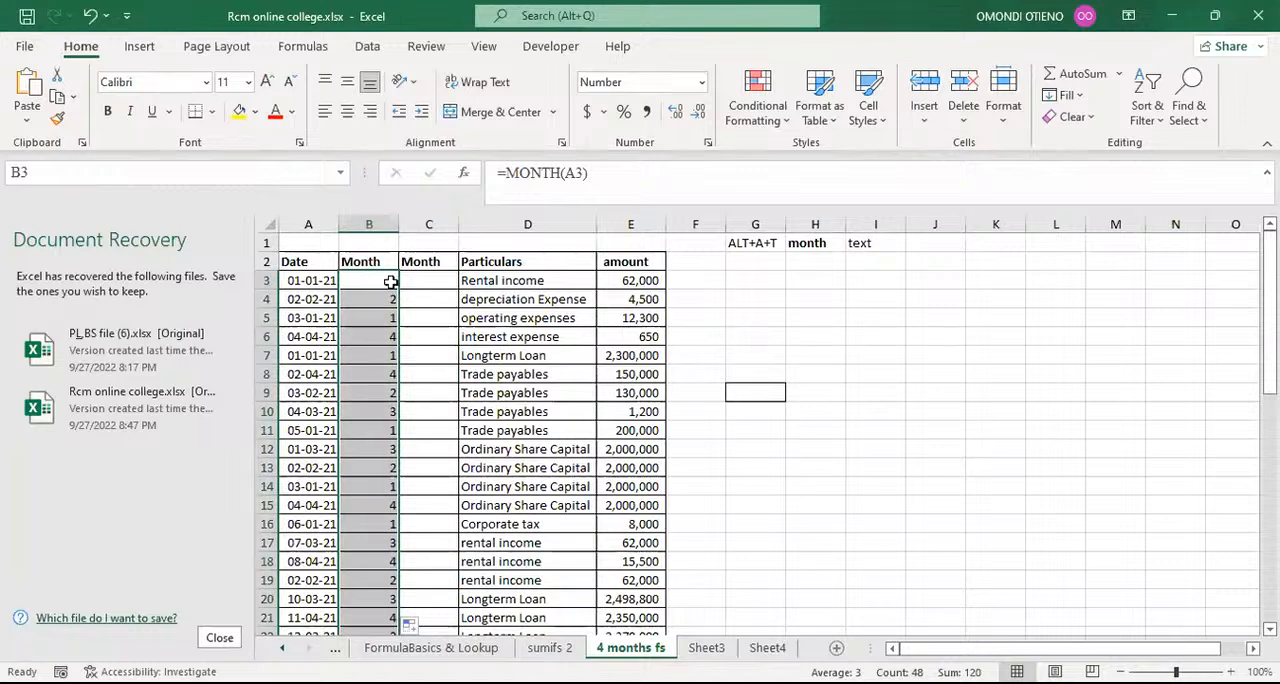
Step: Enter the formula =TEXT(A3,"mmmm") in cell C3 to return the full month name of the first date
left_click(417, 281)
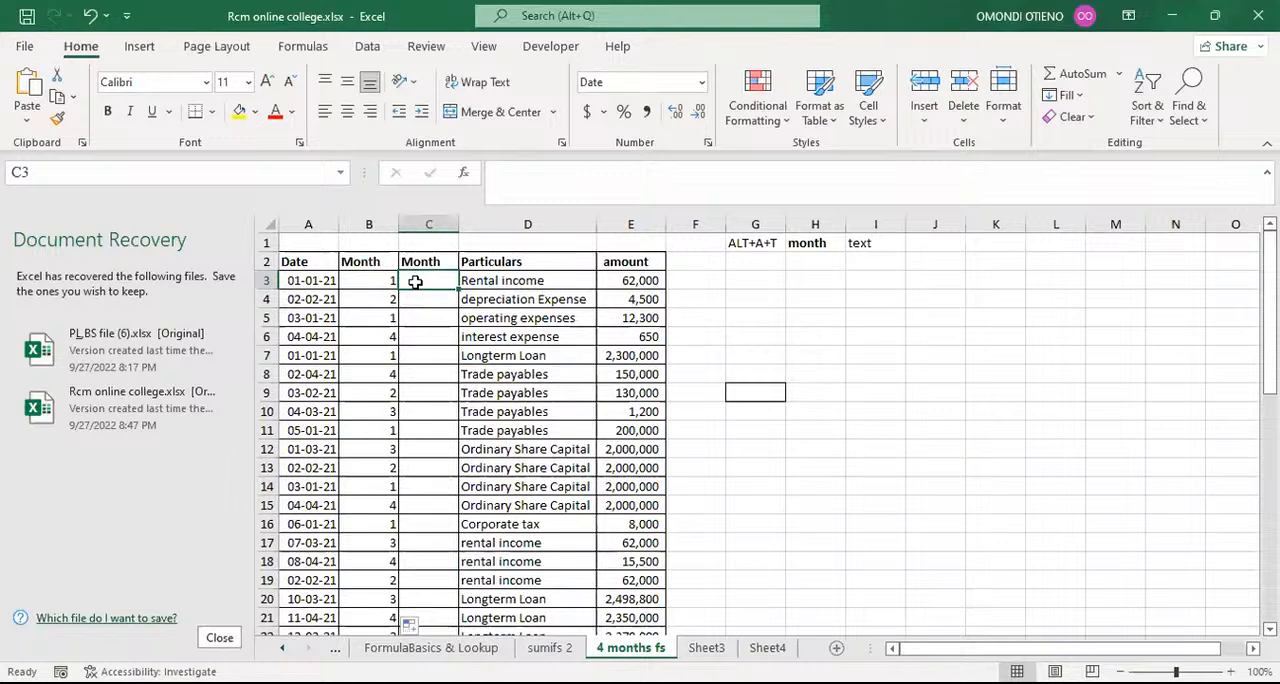
type("=")
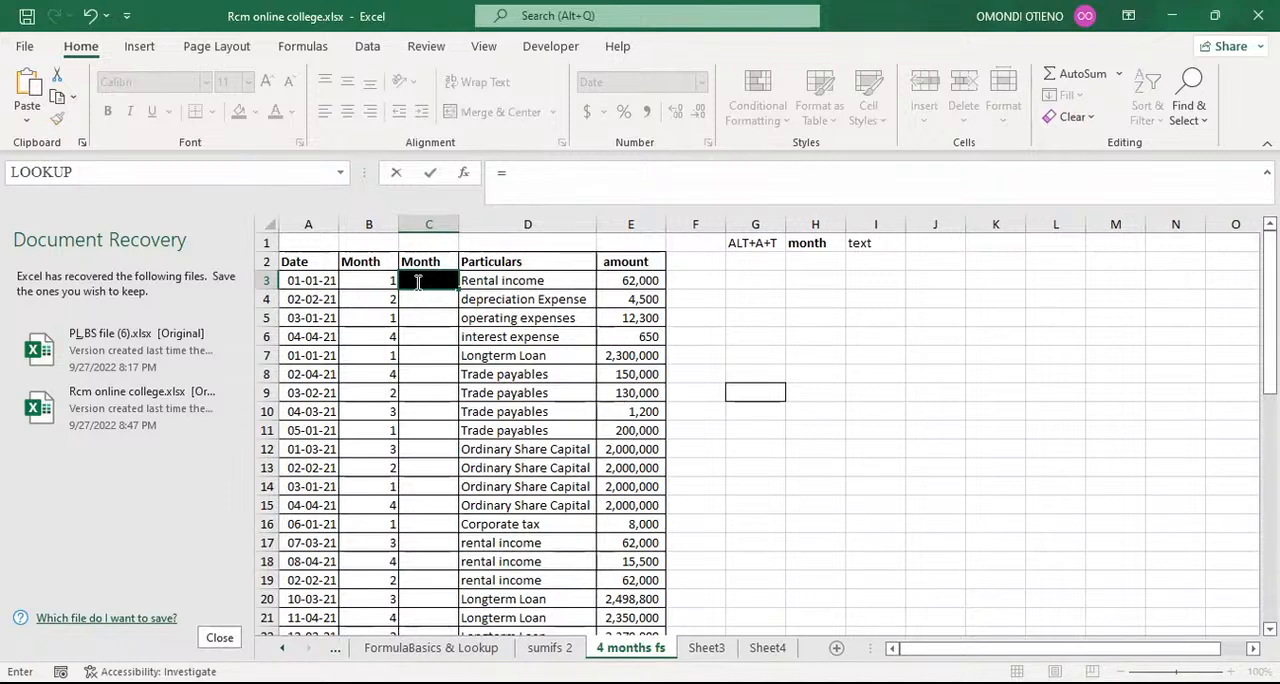
type("tex")
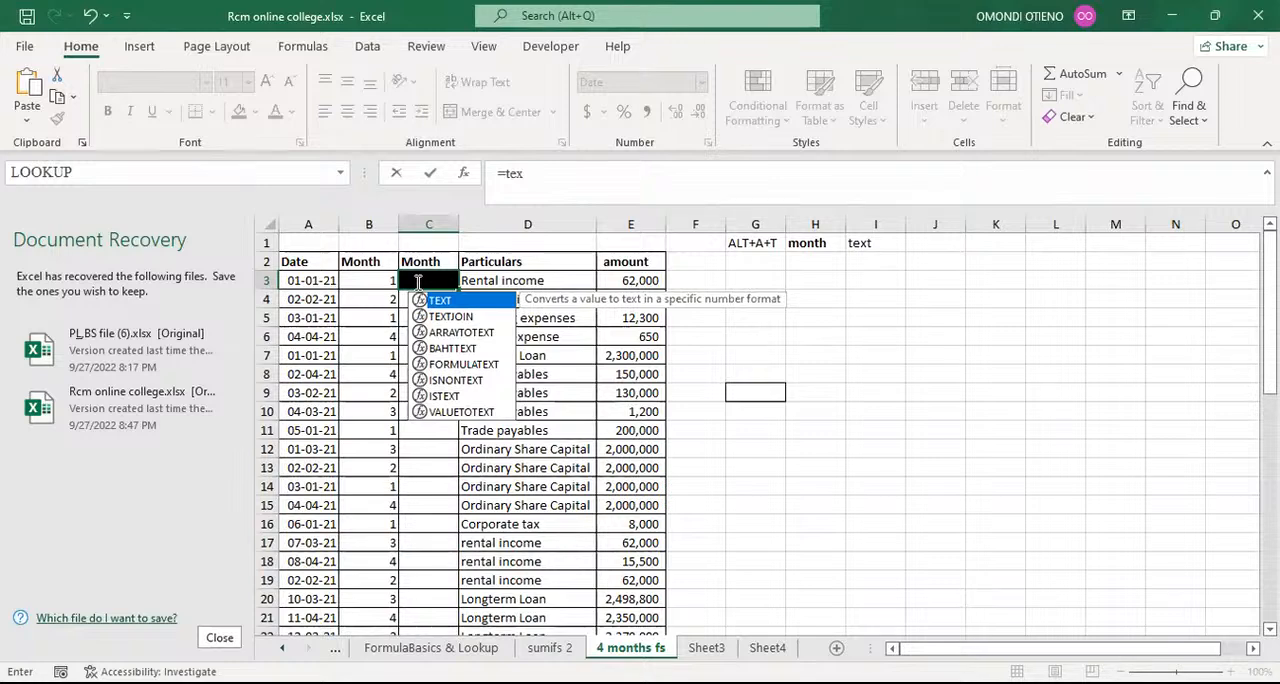
key("Tab")
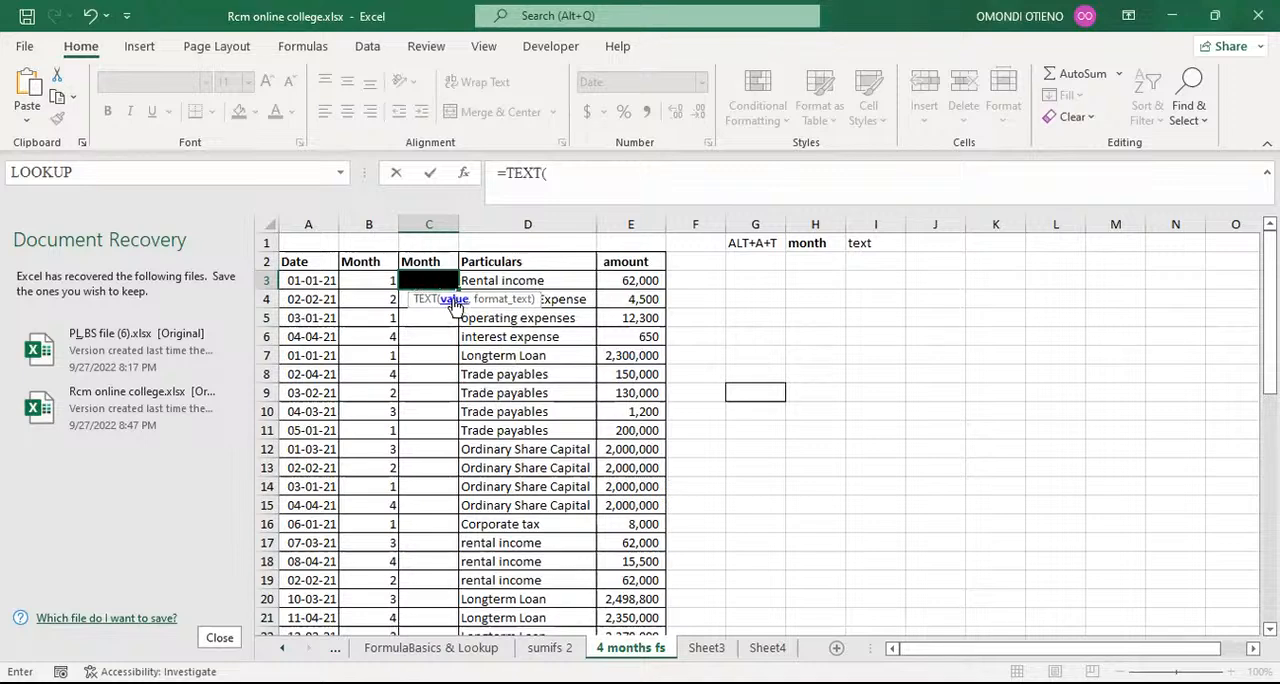
left_click(314, 280)
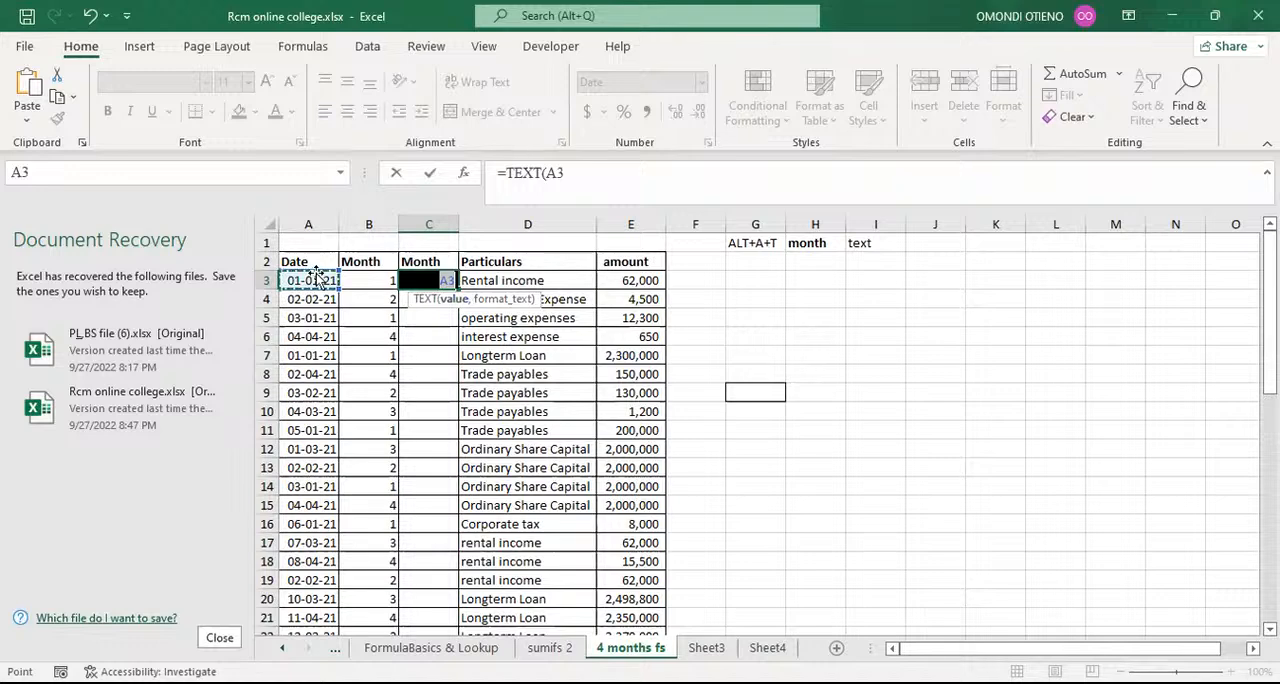
type(",")
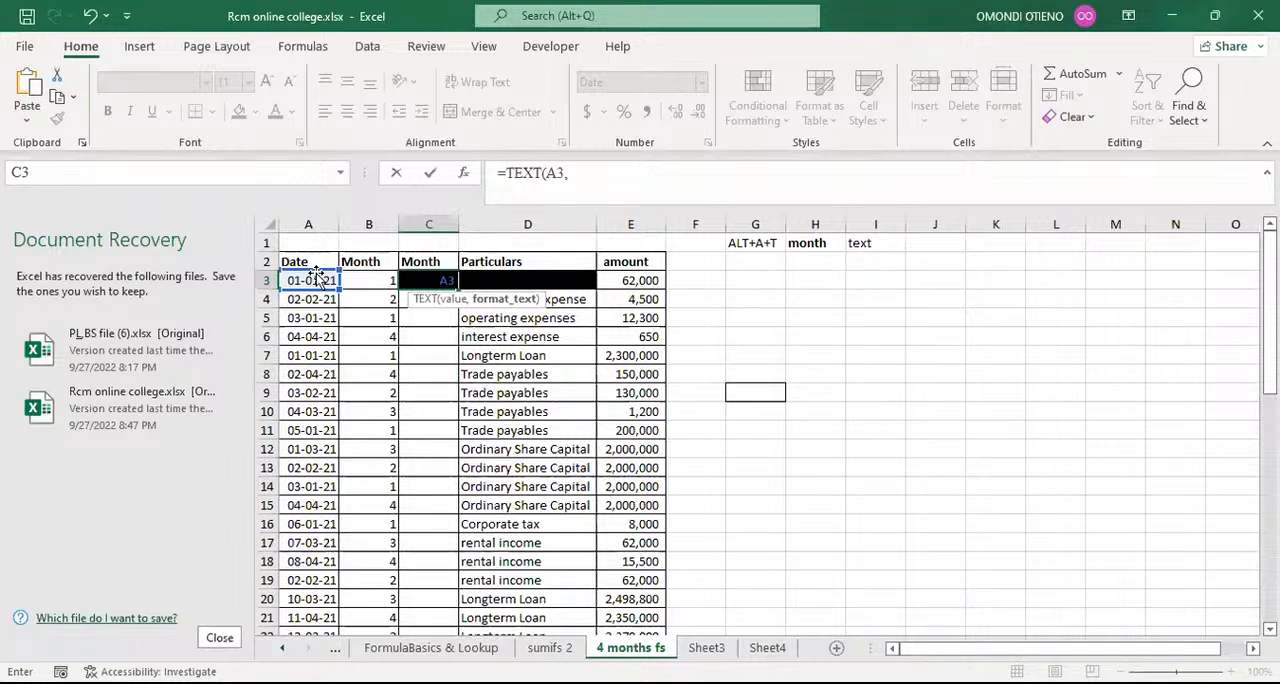
type("\"mmmm")
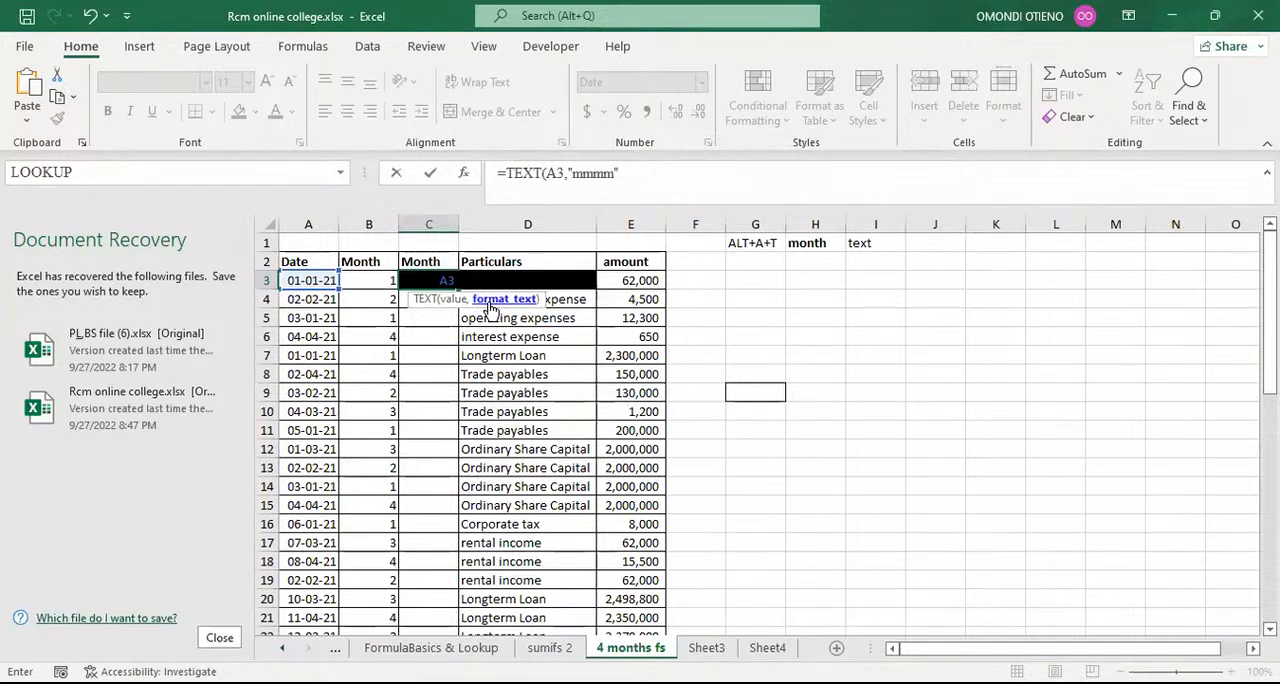
left_click(629, 172)
type(")")
key("Return")
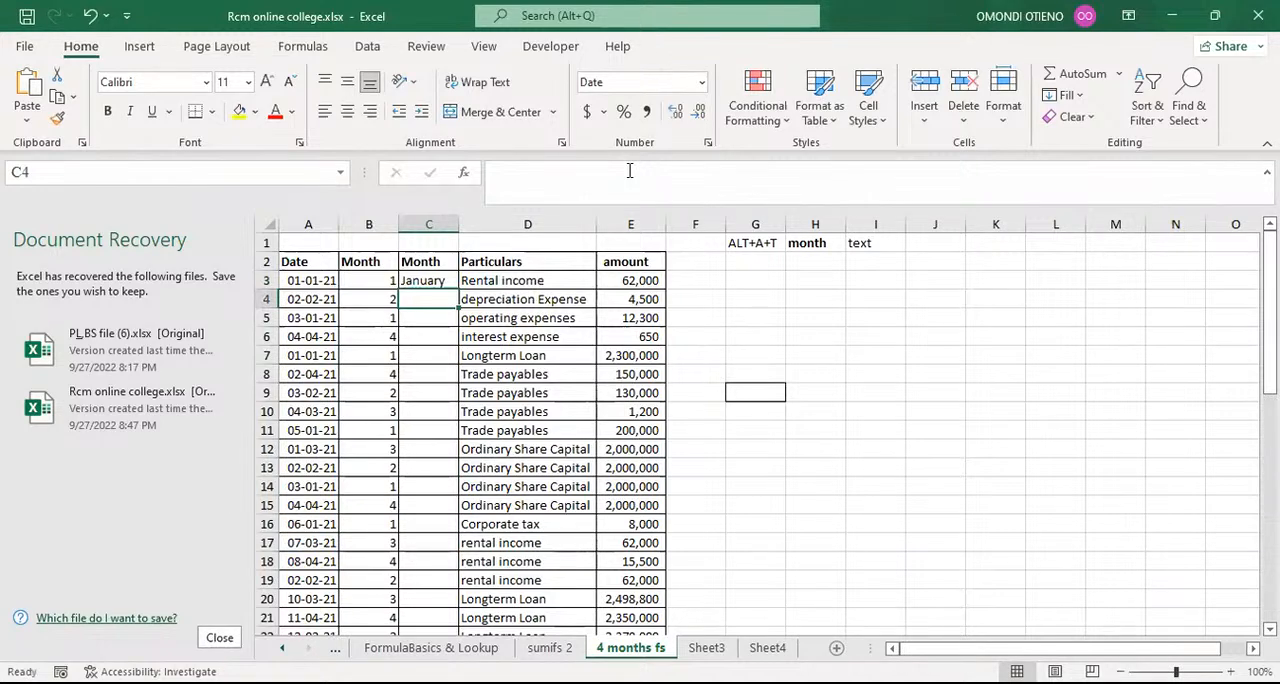
Step: Fill the TEXT month-name formula from cell C3 down to the last row of the second Month column
left_click(424, 279)
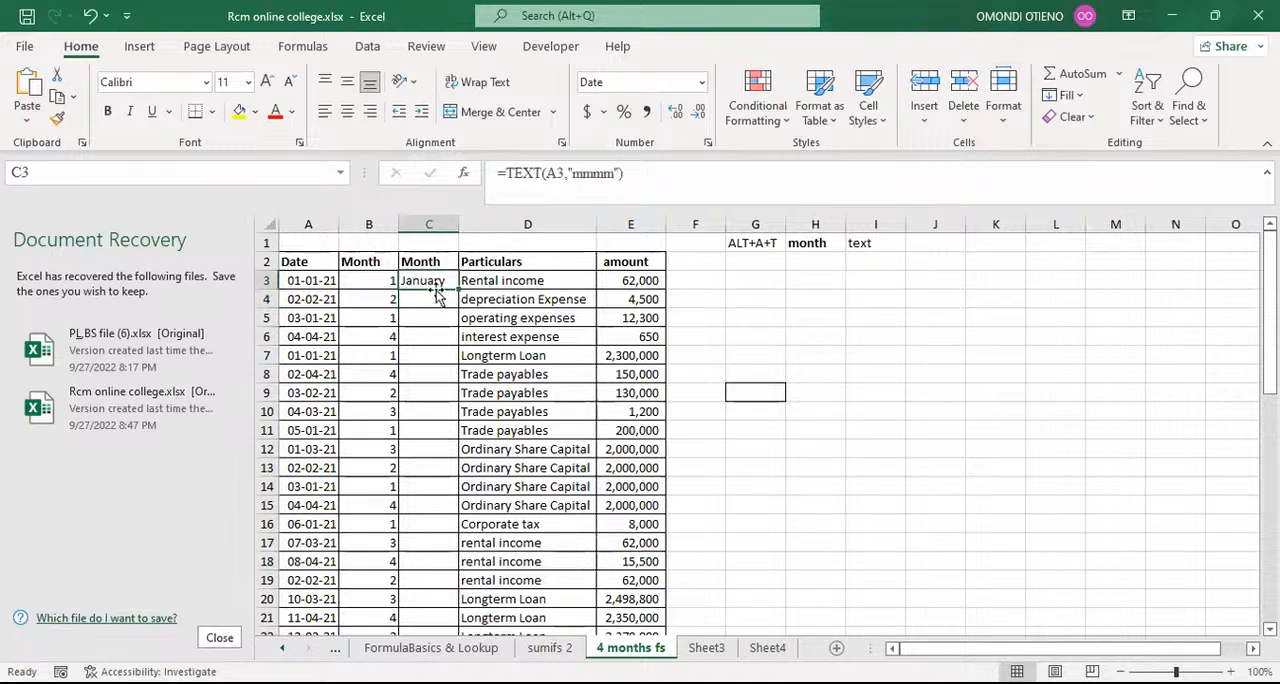
left_click(381, 282)
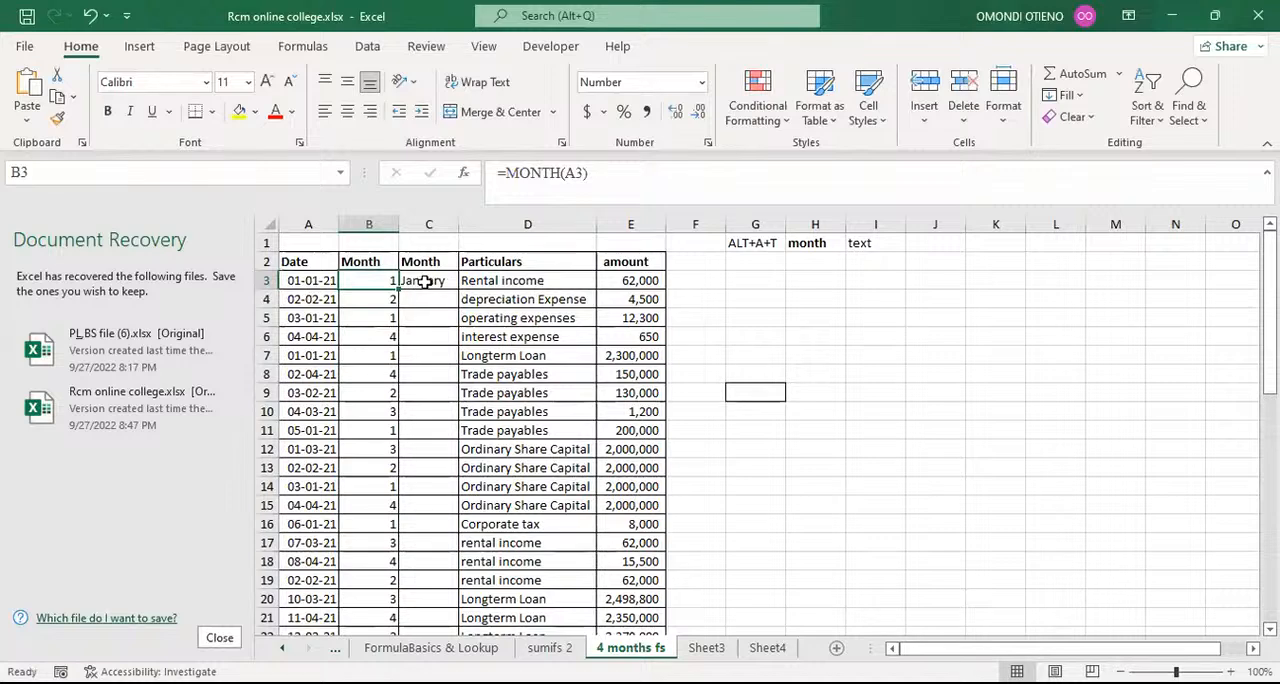
left_click(425, 282)
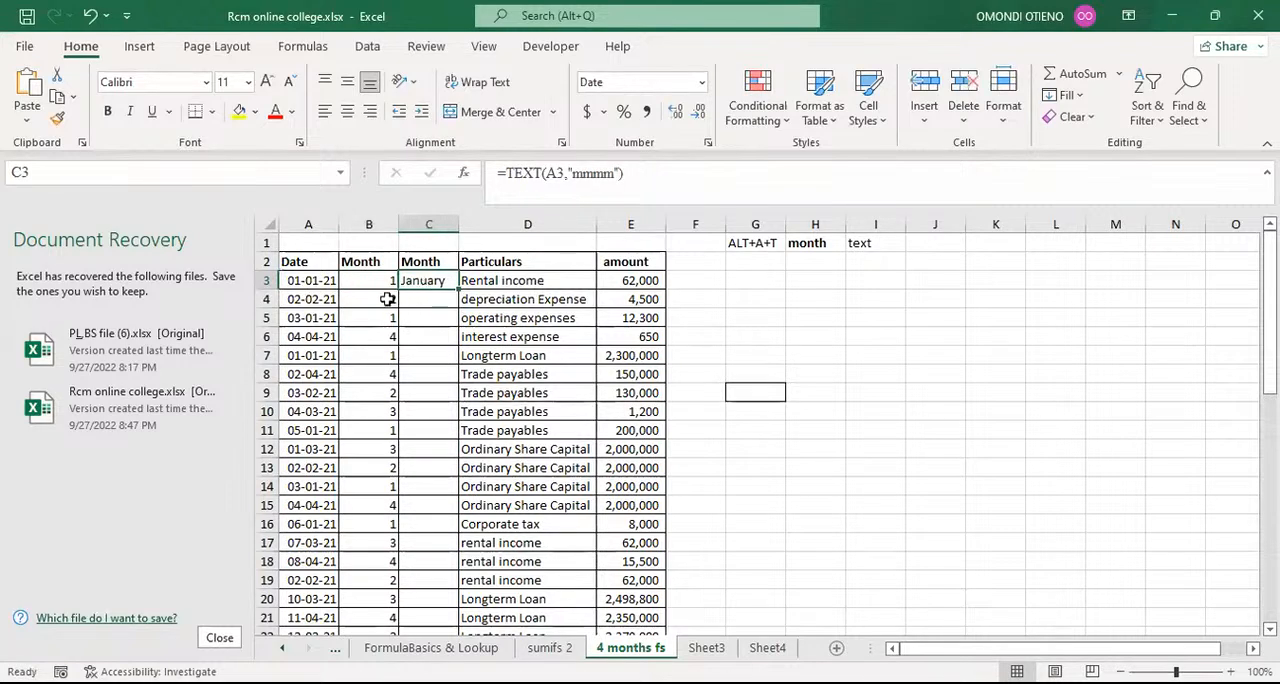
left_click(387, 299)
left_click(439, 284)
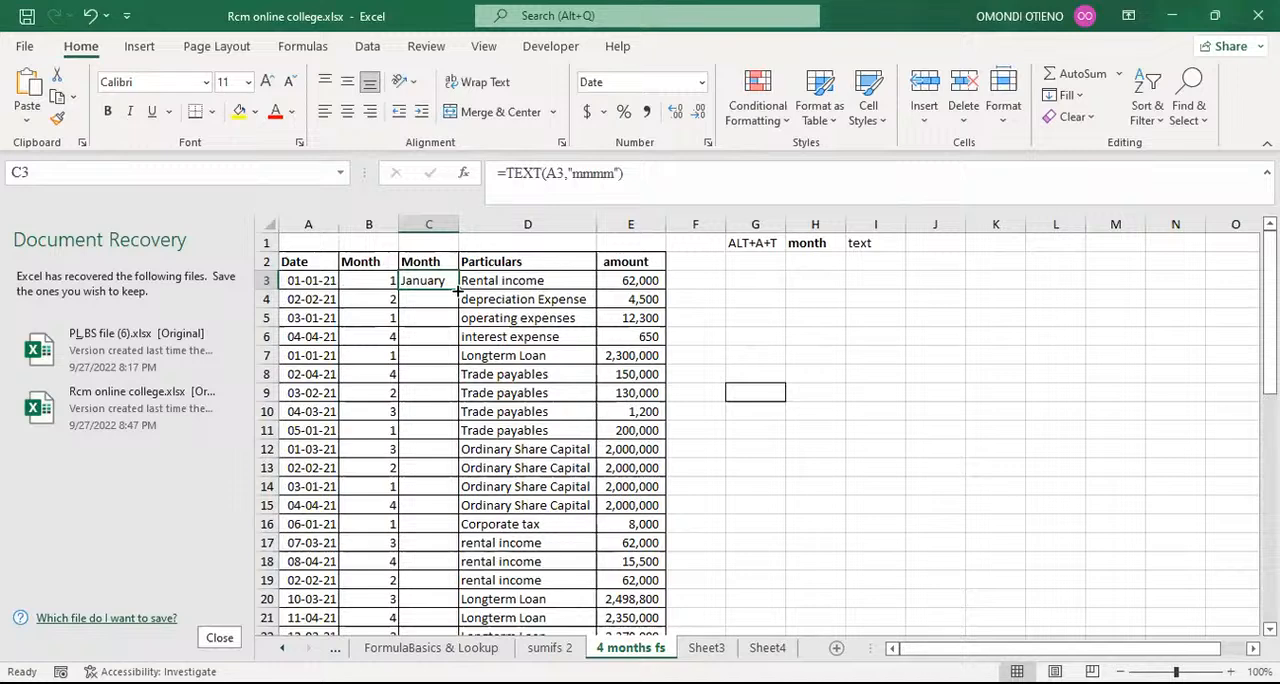
double_click(458, 291)
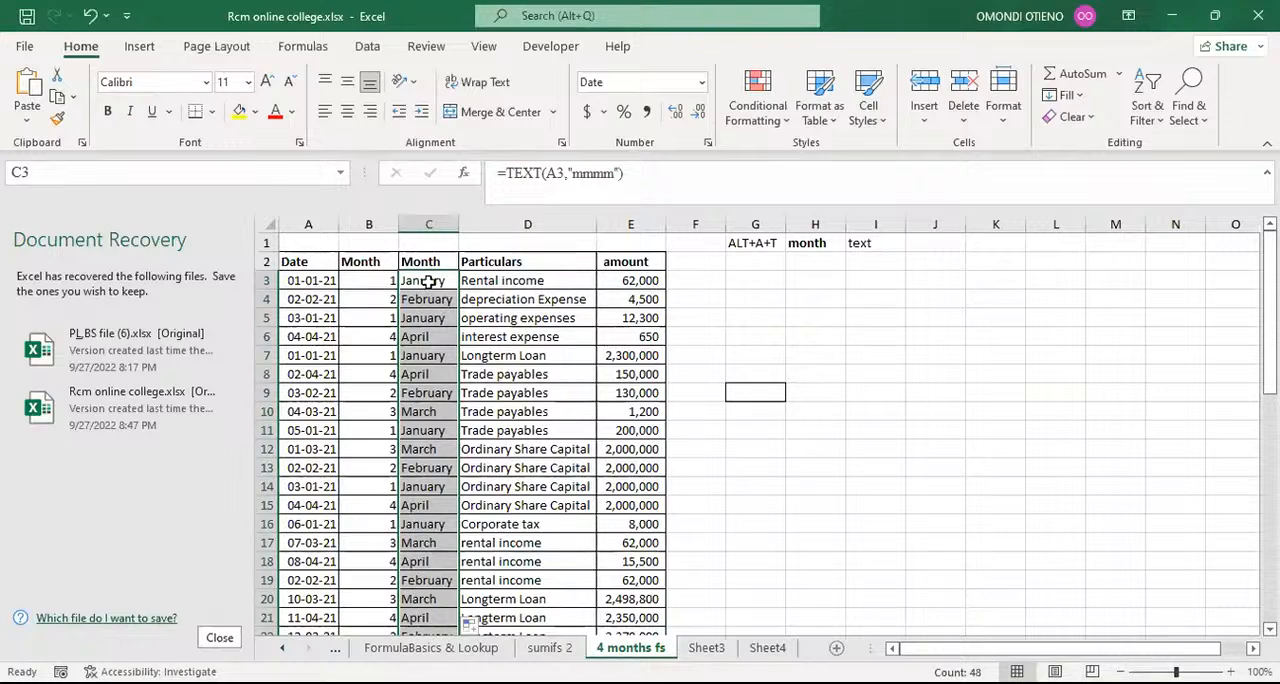
Step: Change the first date in cell A3 to 01-08-2021 to test the month formulas in its row
left_click(426, 283)
left_click(314, 282)
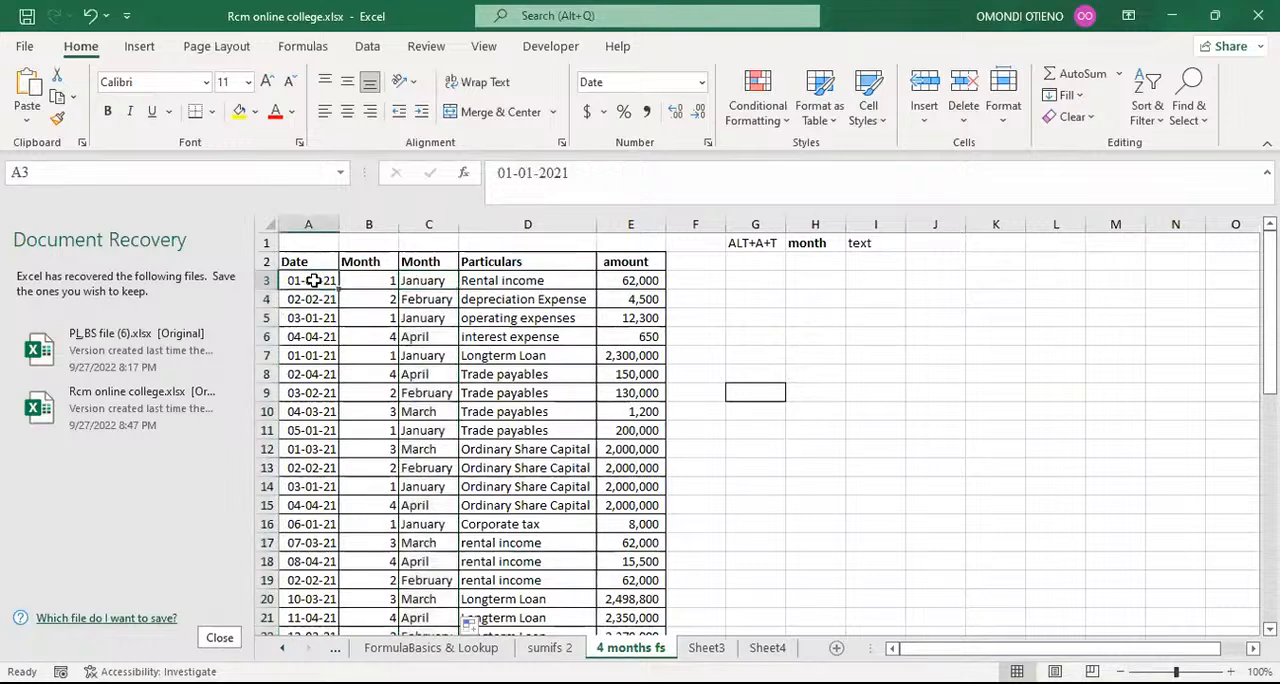
double_click(314, 282)
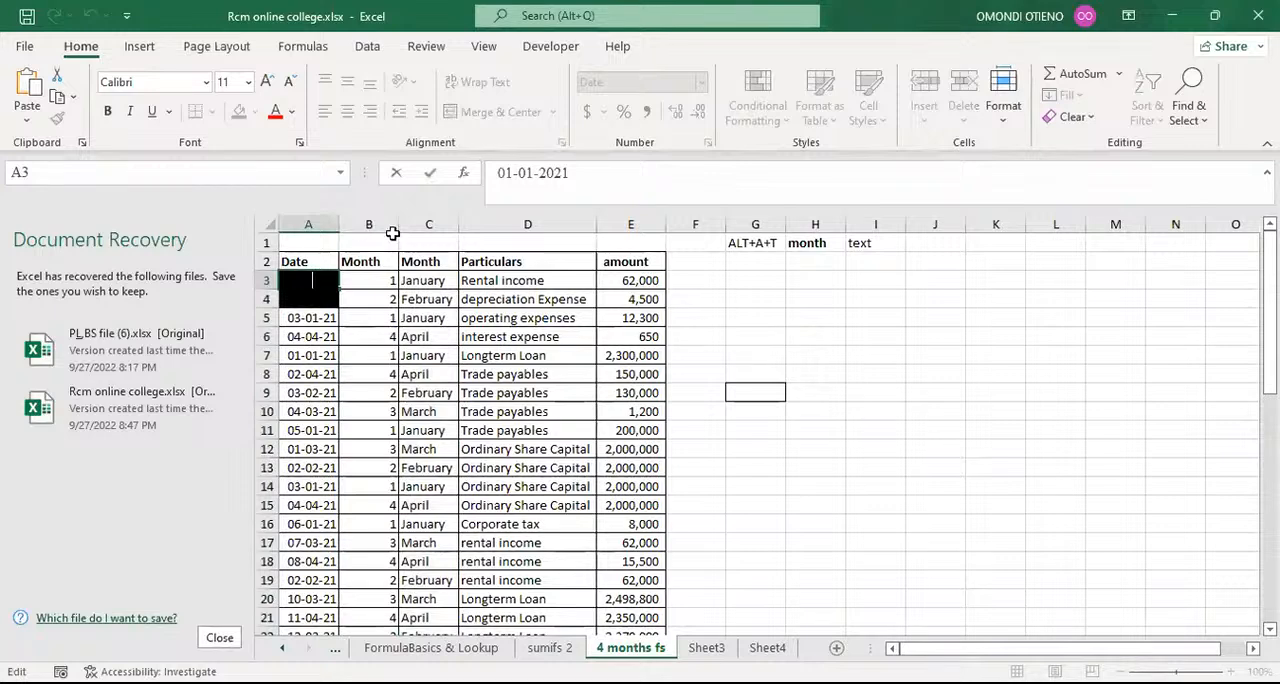
key("Return")
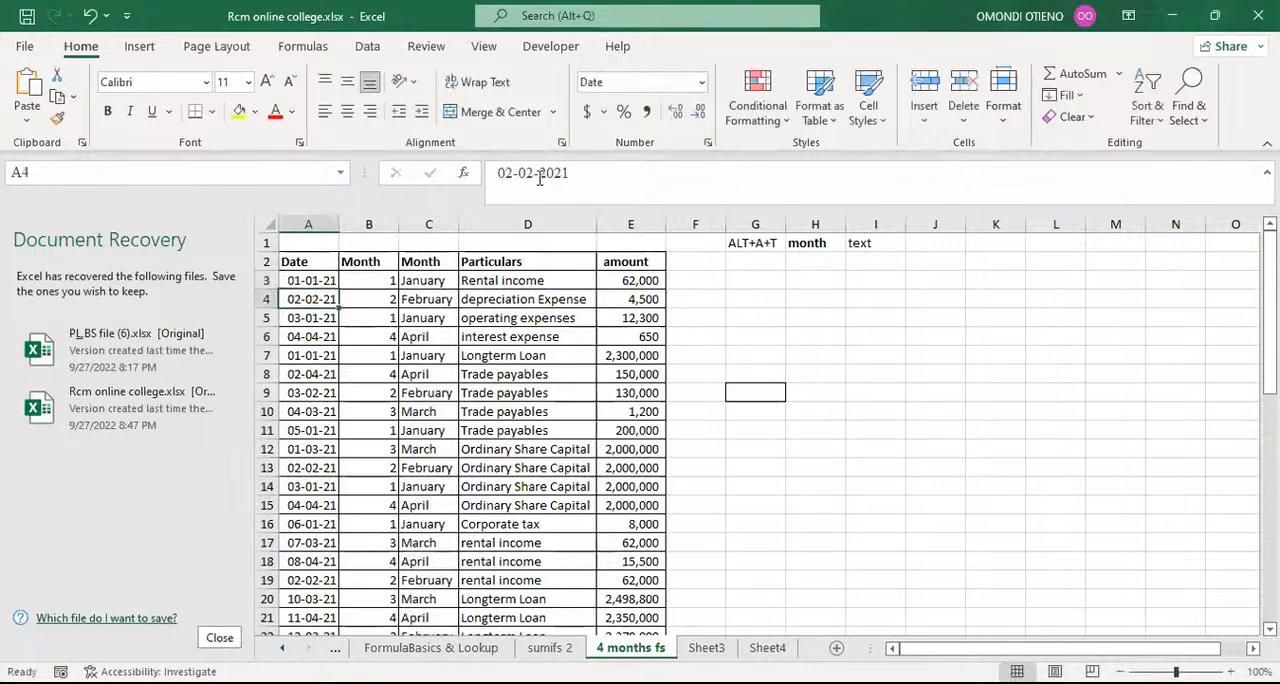
left_click(536, 177)
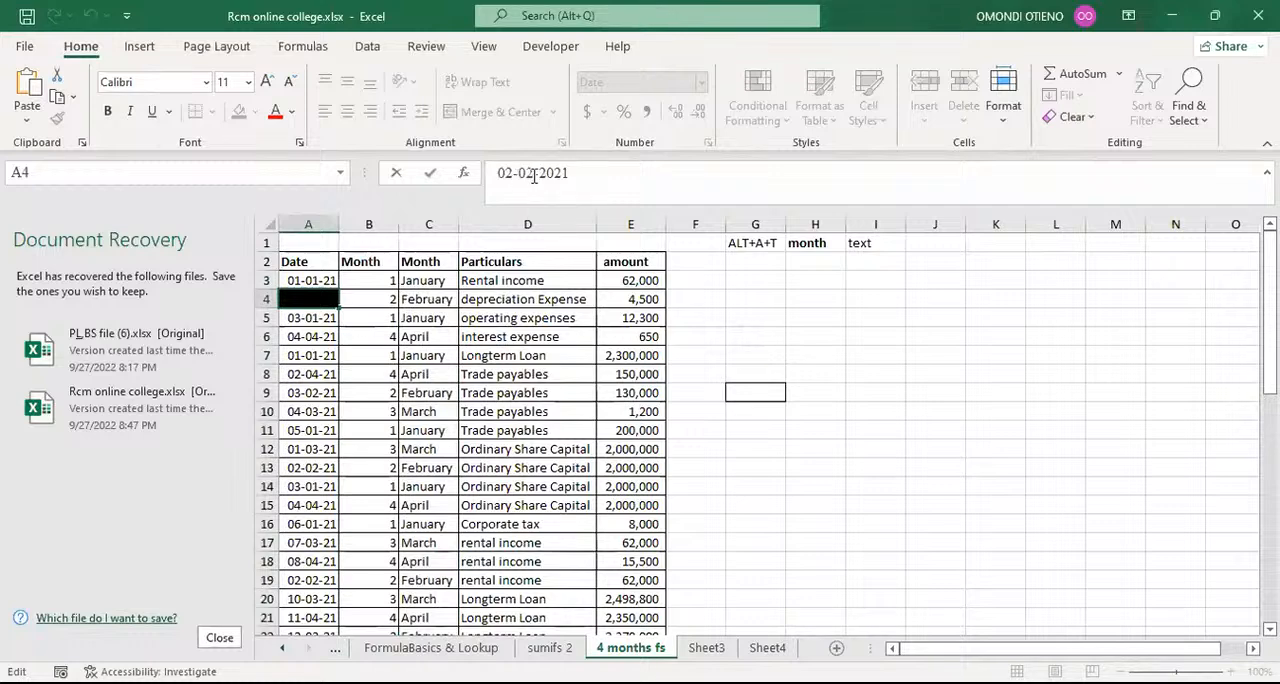
key("Return")
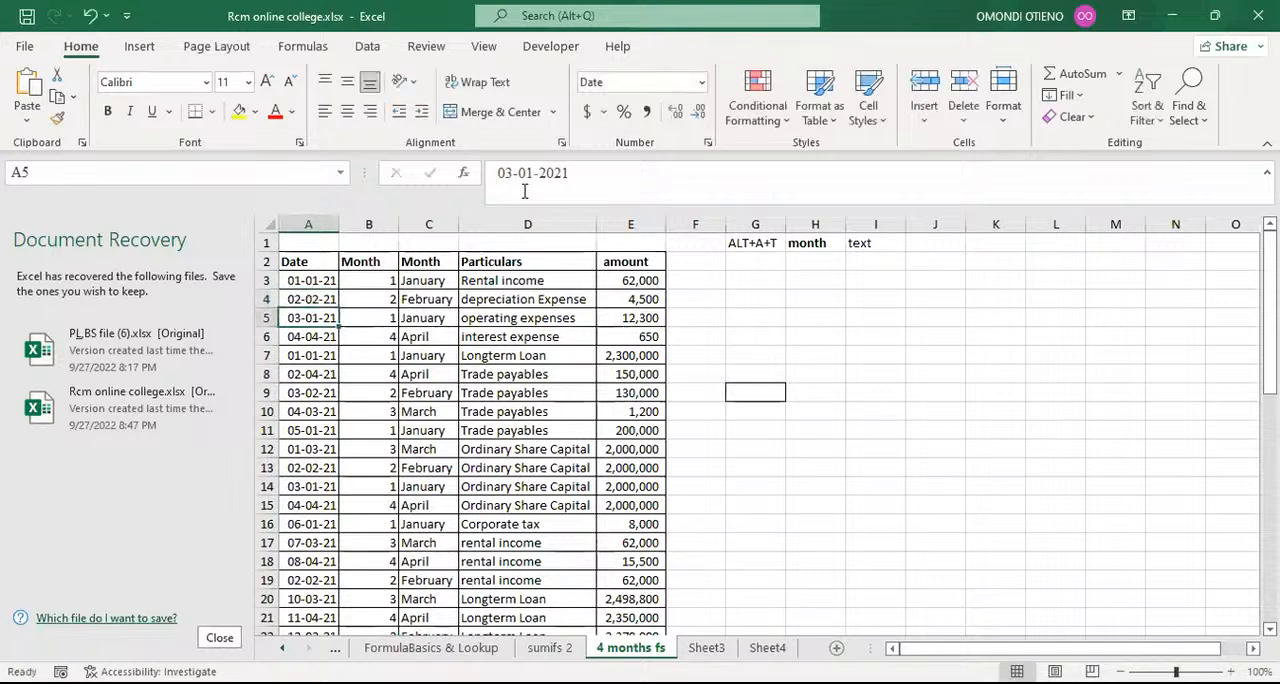
key("Up")
key("Up")
left_click(524, 191)
key("Delete")
type("8")
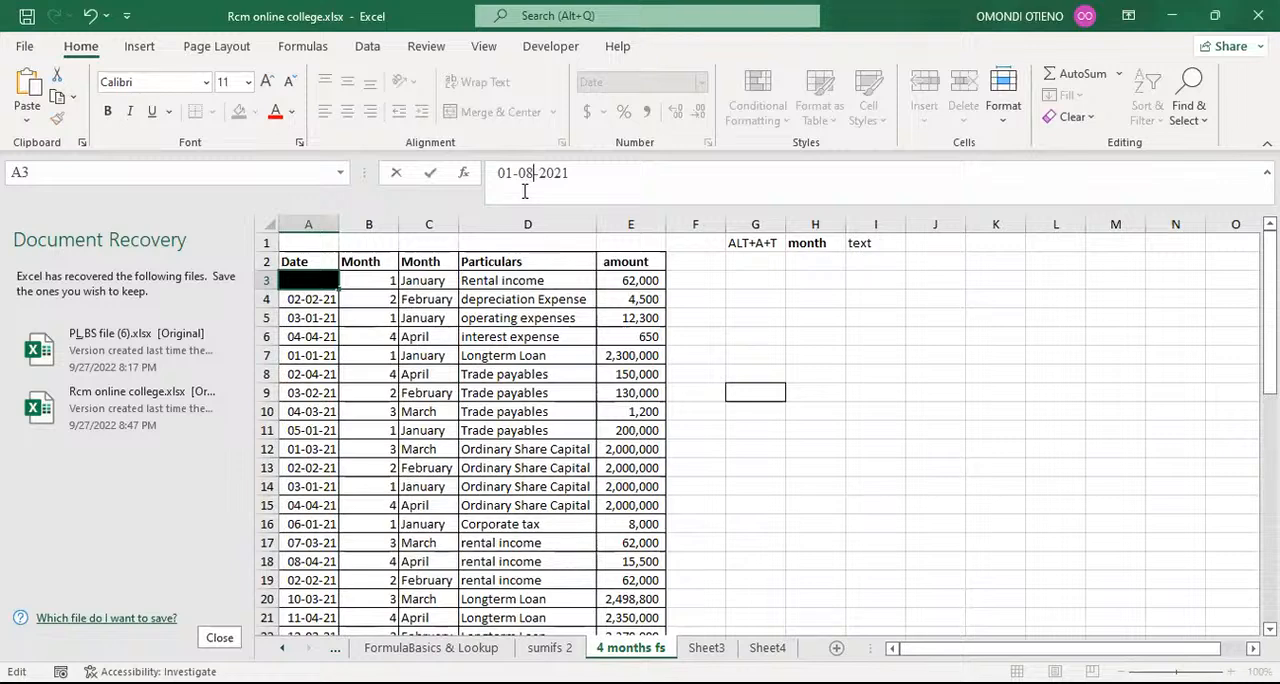
key("Return")
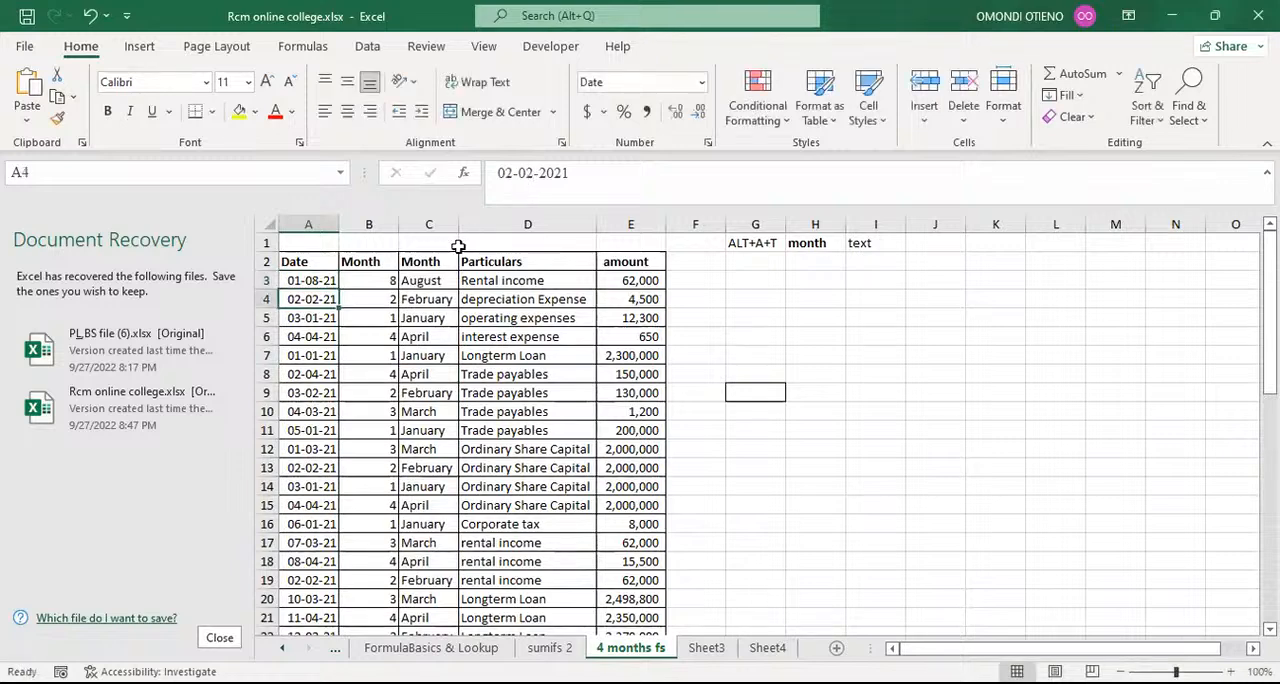
left_click(430, 280)
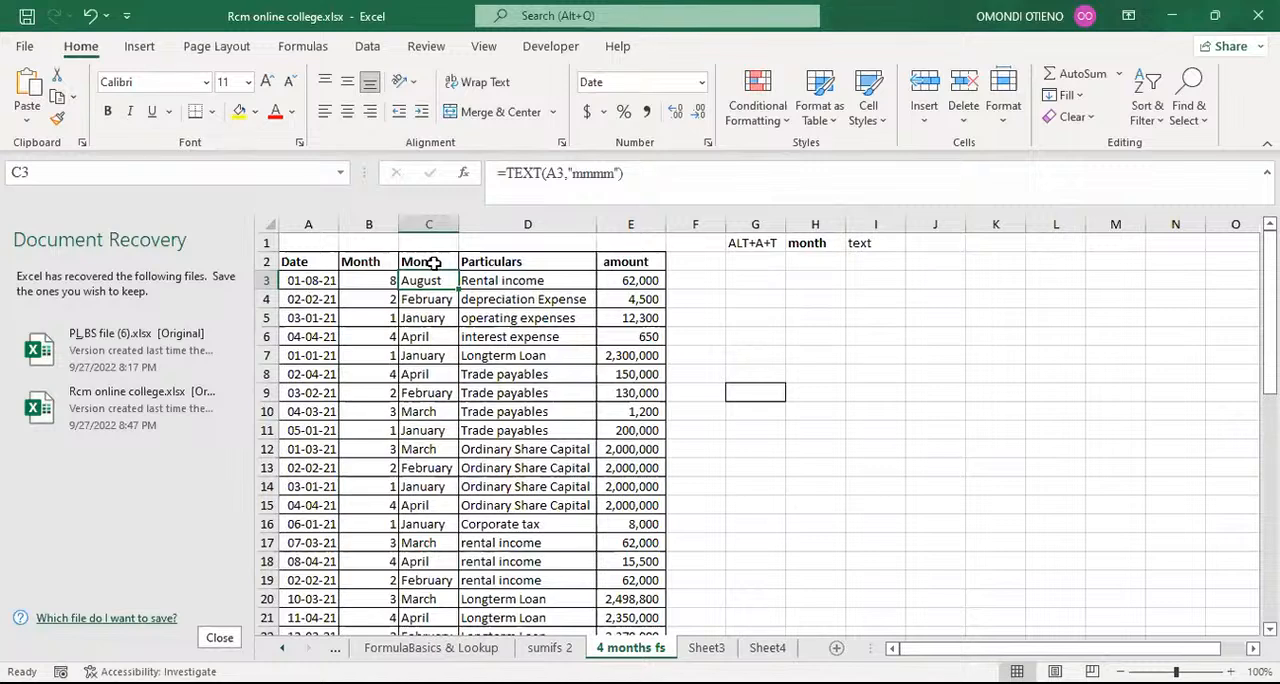
Step: Enter an @ sign as literal text in the empty cell G3
left_click(758, 289)
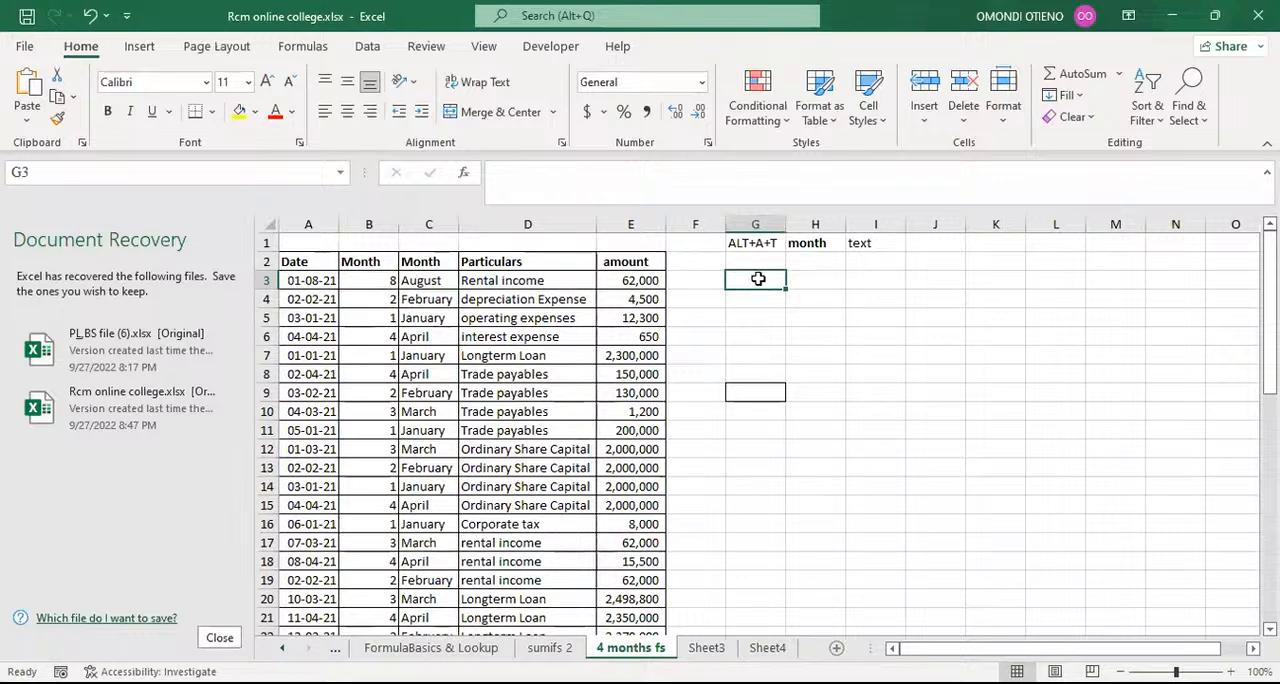
type("'")
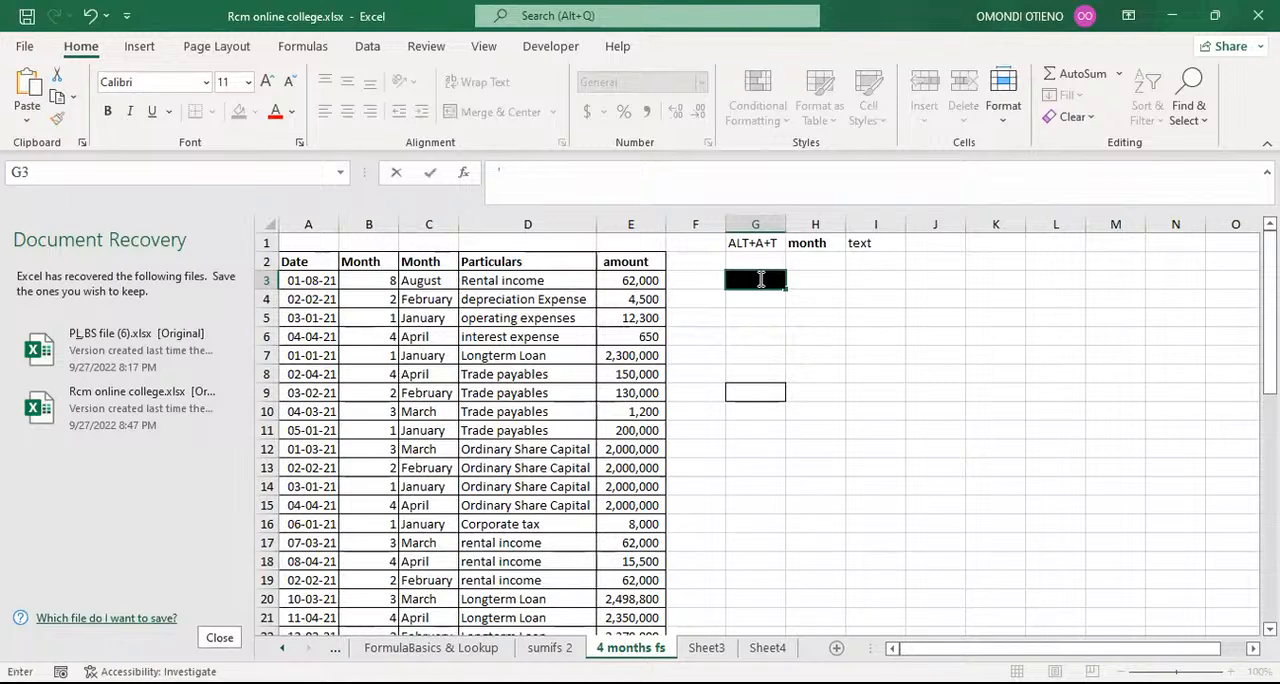
type("@")
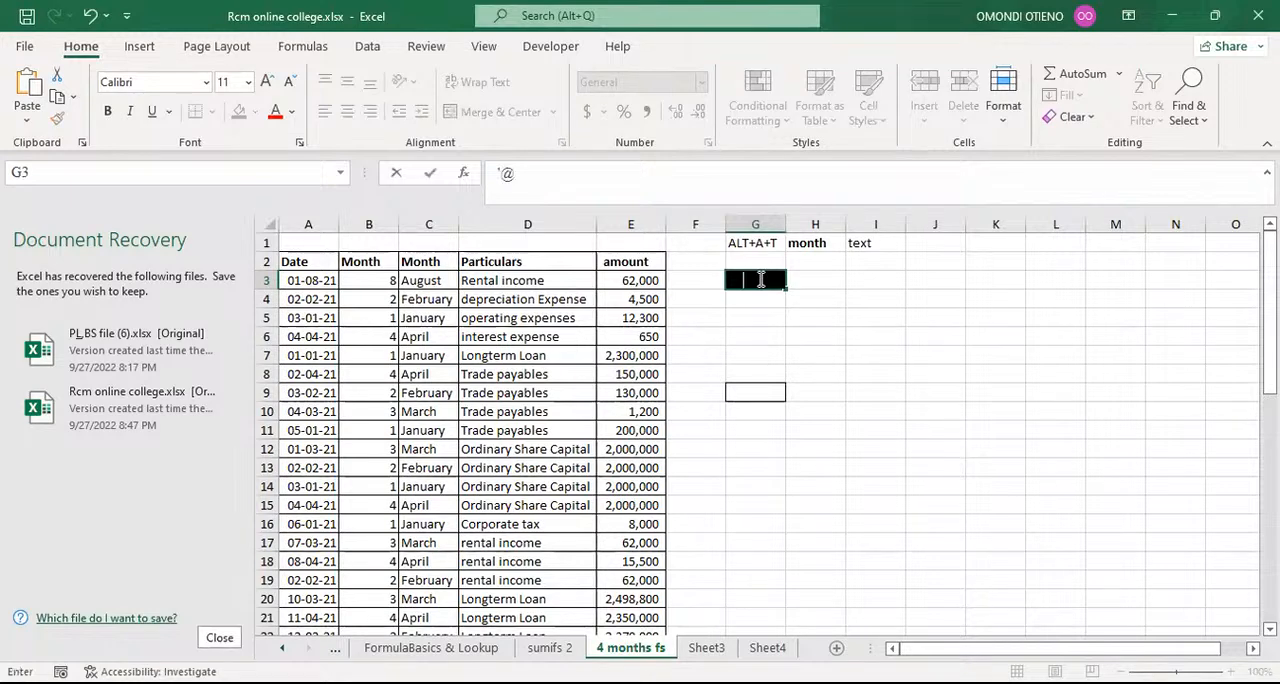
key("ctrl+Return")
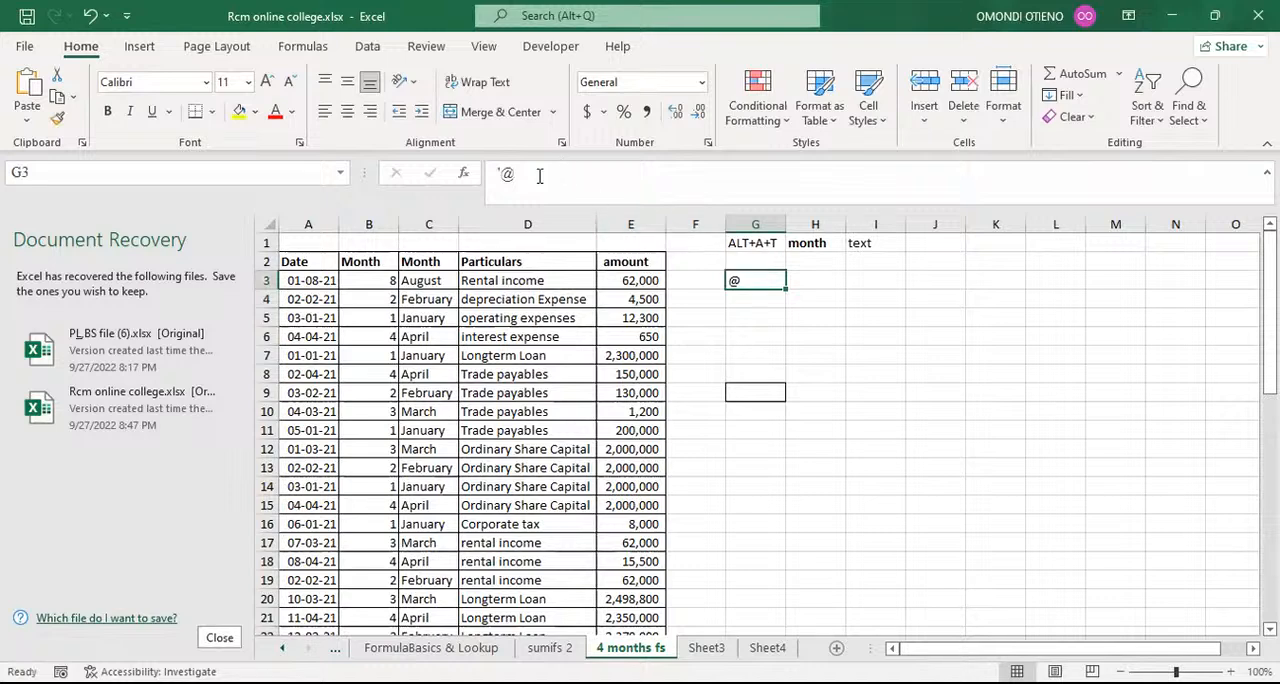
Step: Set the font size of the @ sign in cell G3 to 18
left_click(507, 175)
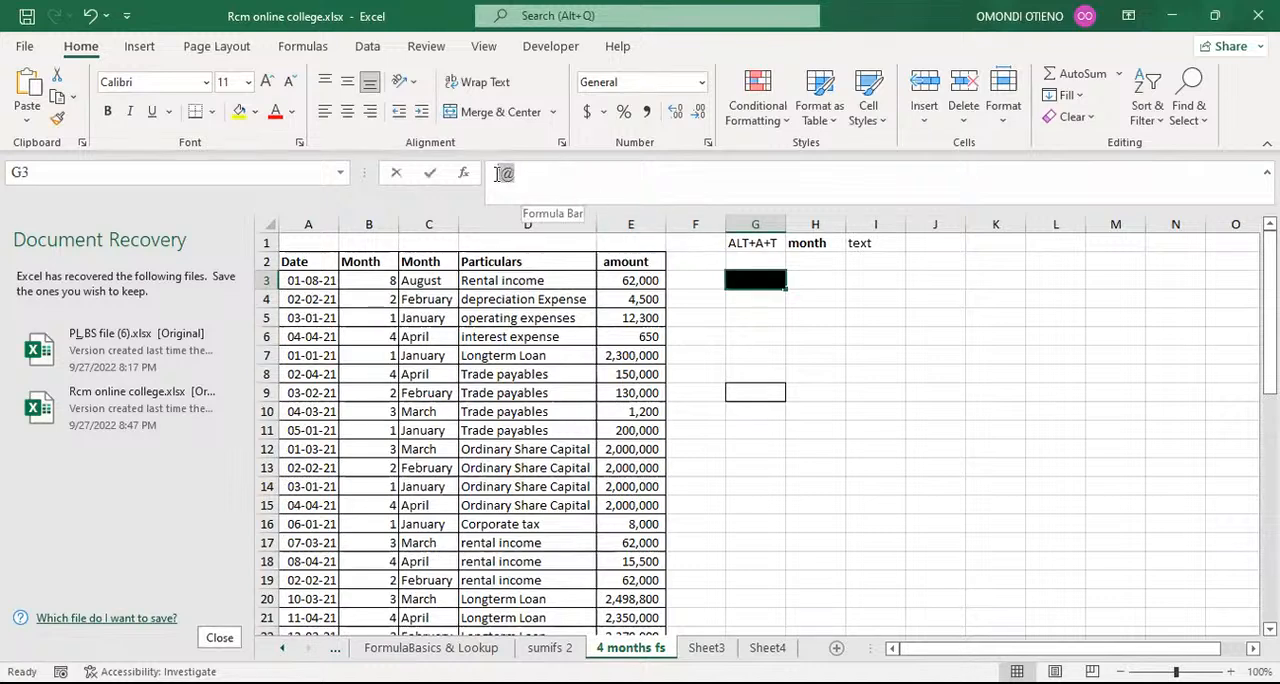
left_click(268, 86)
left_click(268, 86)
left_click(268, 86)
left_click(268, 86)
left_click(268, 86)
left_click(268, 86)
left_click(268, 86)
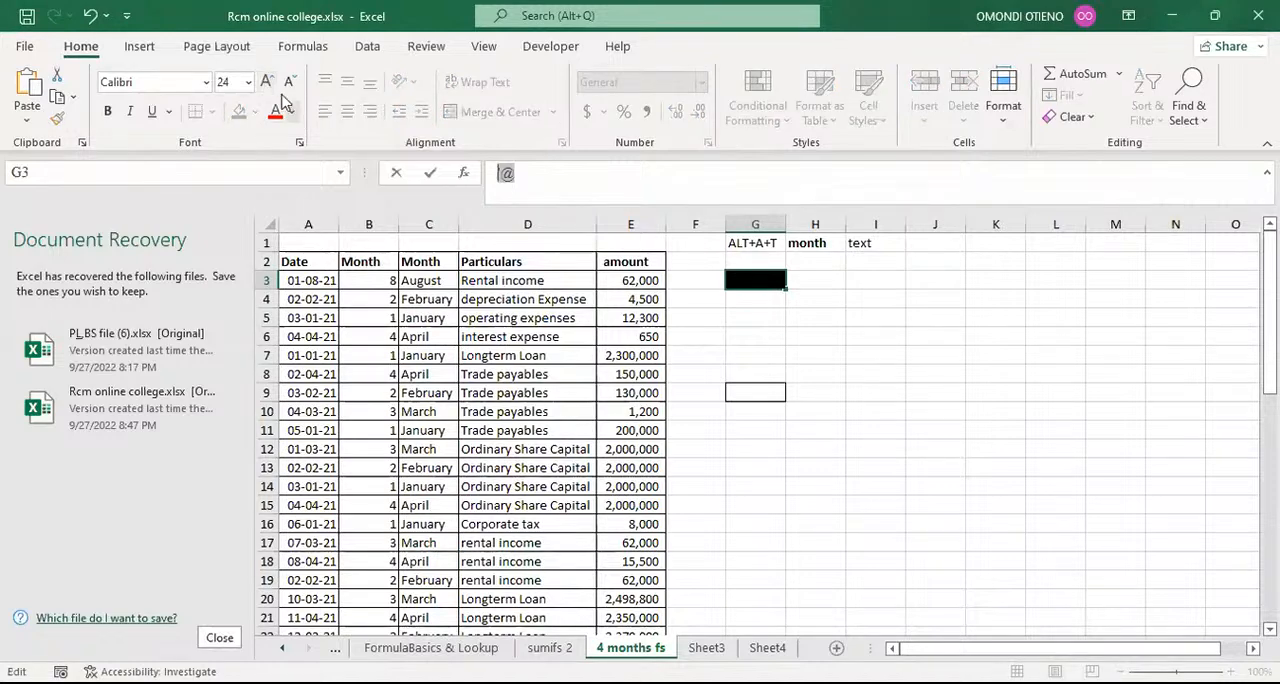
left_click(290, 82)
left_click(290, 82)
left_click(290, 82)
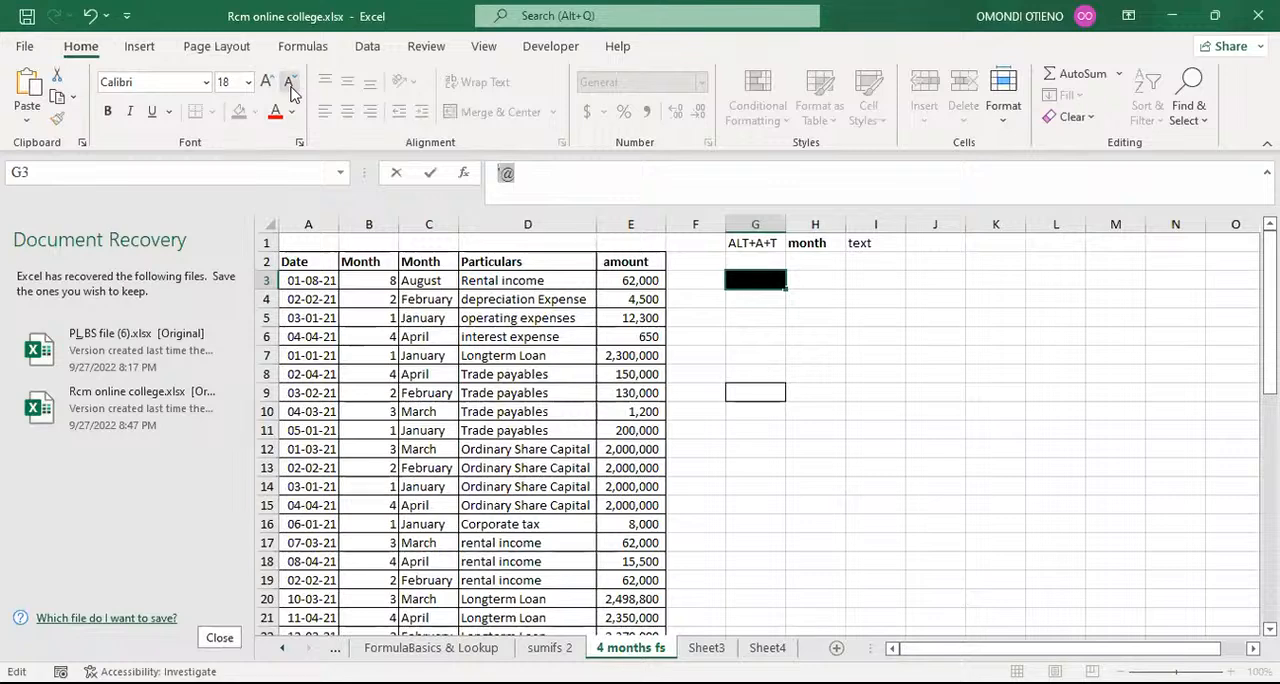
key("Return")
left_click(748, 288)
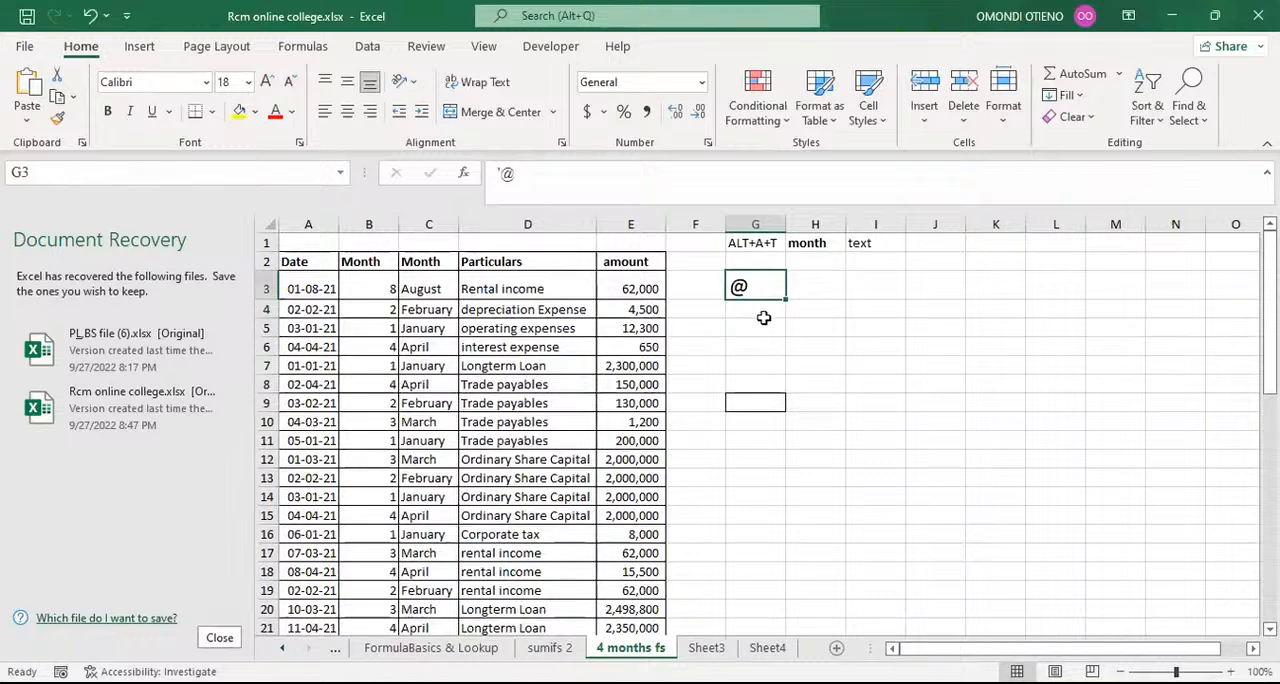
left_click(765, 330)
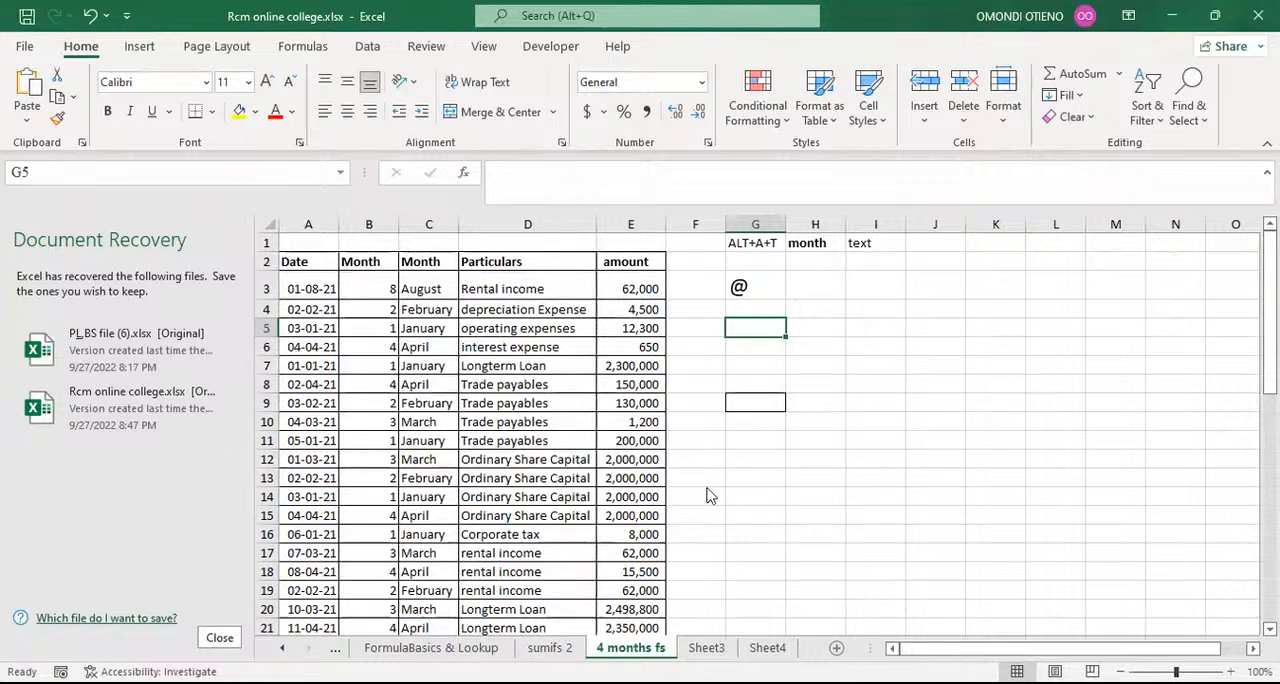
Step: Change the formula in cell C3 to =TEXT(A3,"mmm") and fill it down the second Month column
left_click(422, 288)
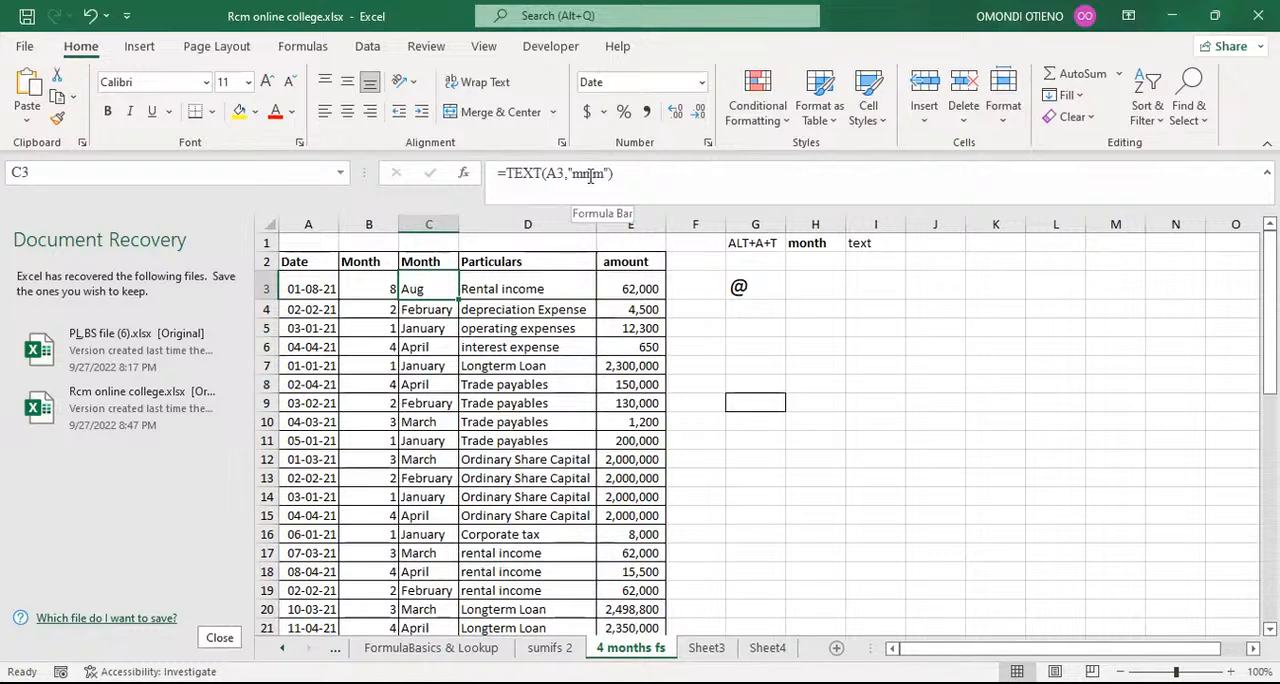
double_click(457, 298)
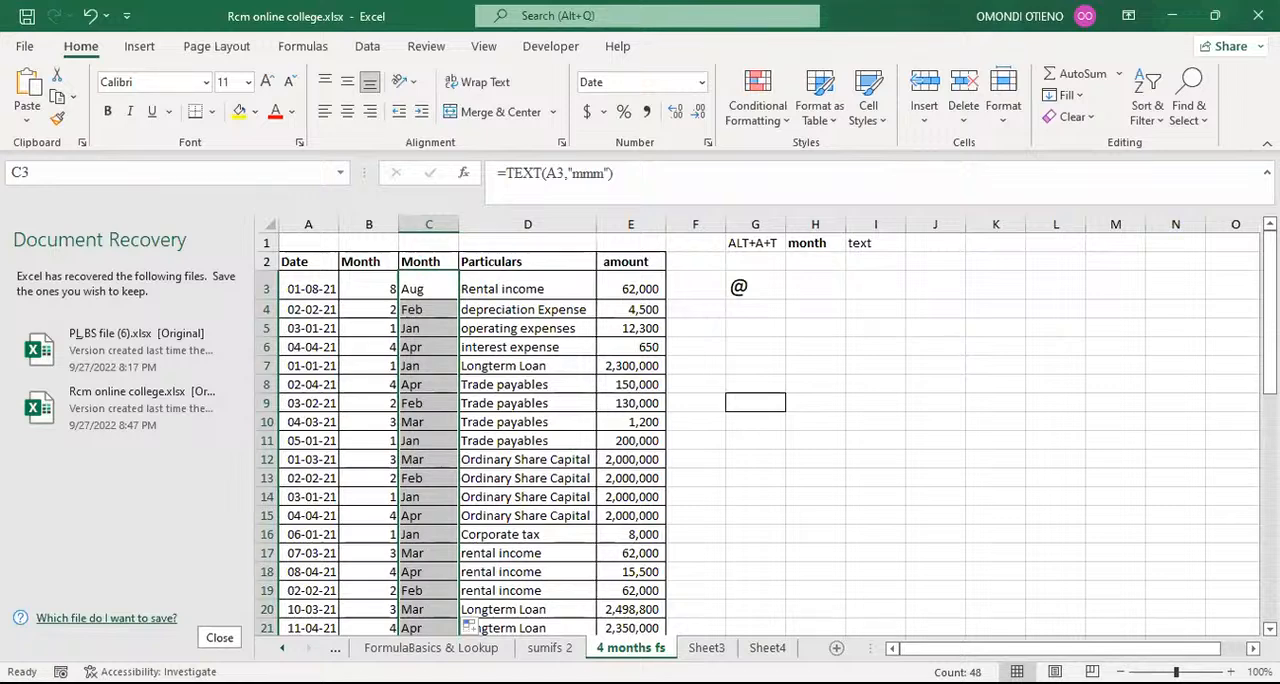
left_click(437, 288)
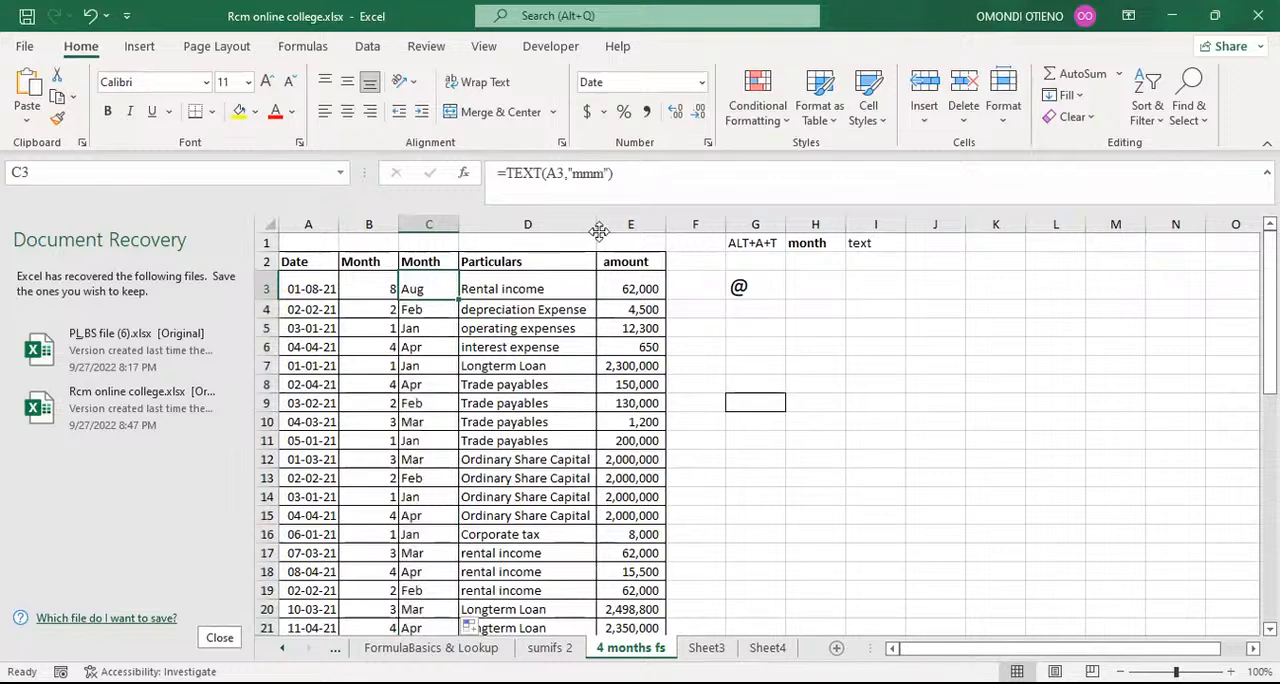
Step: Change the formula in cell C3 to =TEXT(A3,"mm")
left_click(601, 174)
key("BackSpace")
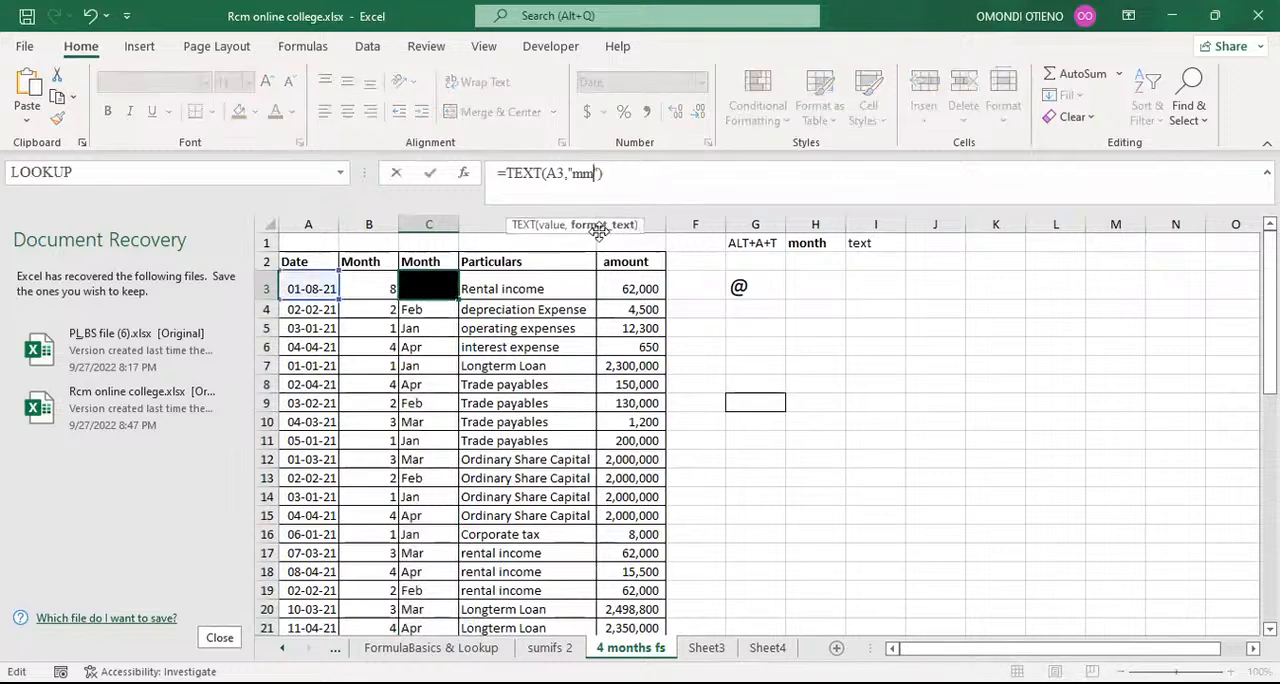
key("Return")
left_click(442, 286)
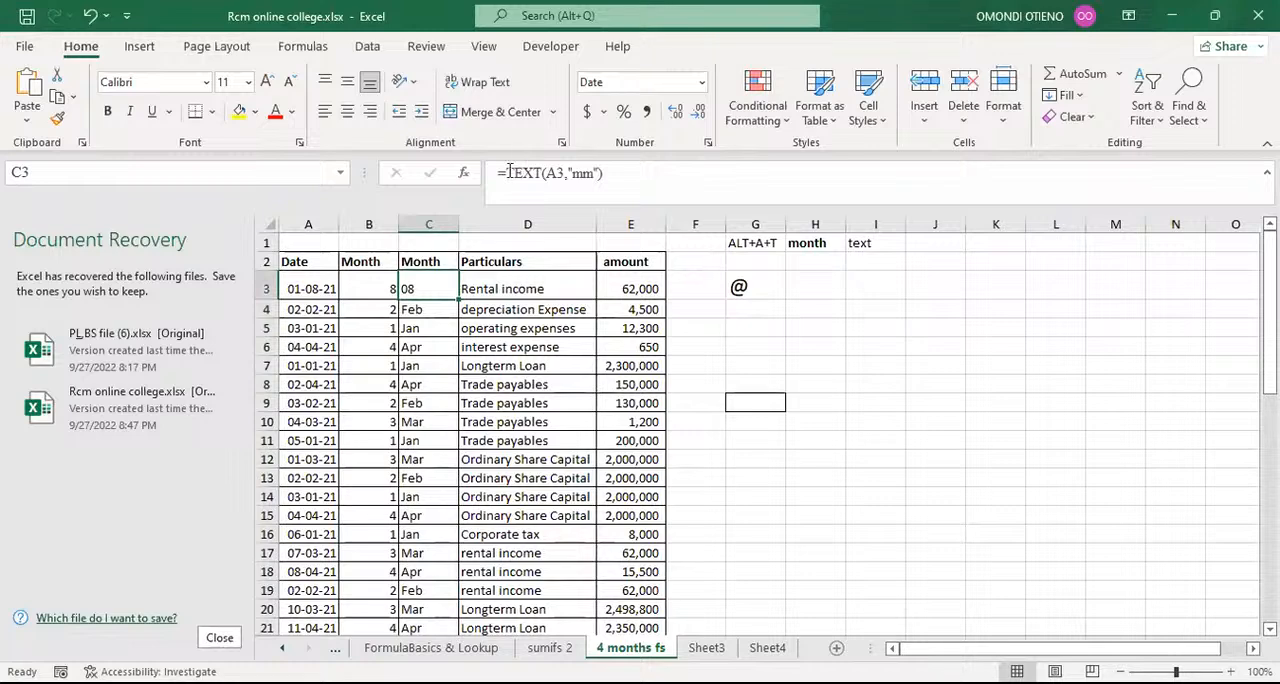
Step: Undo the mm and mmm format changes, the @ entry in G3 and the date change in cell A3
left_click(90, 16)
left_click(90, 16)
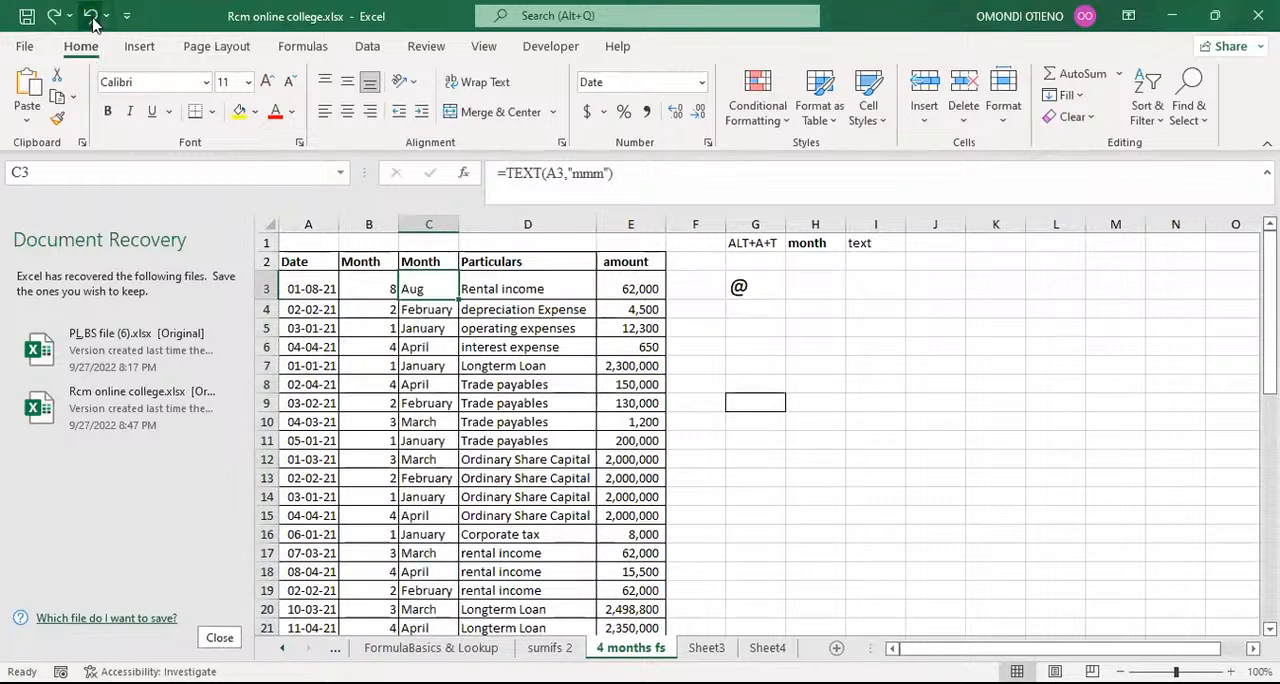
left_click(90, 16)
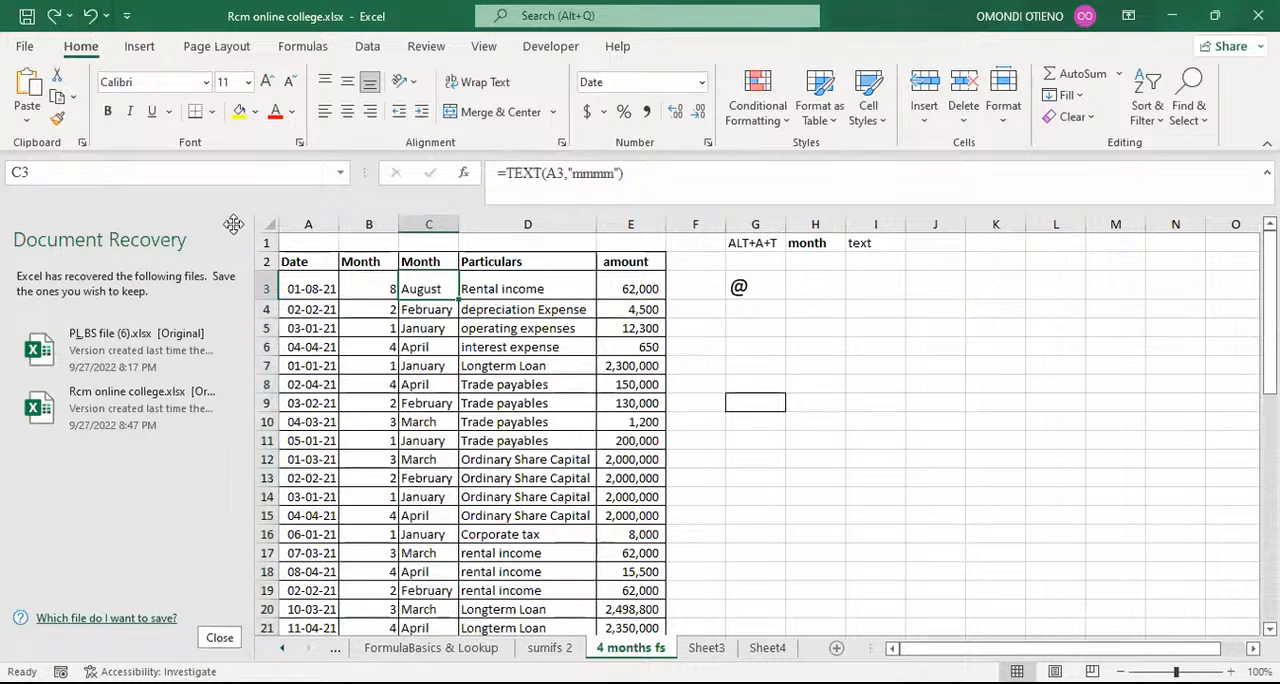
left_click(90, 16)
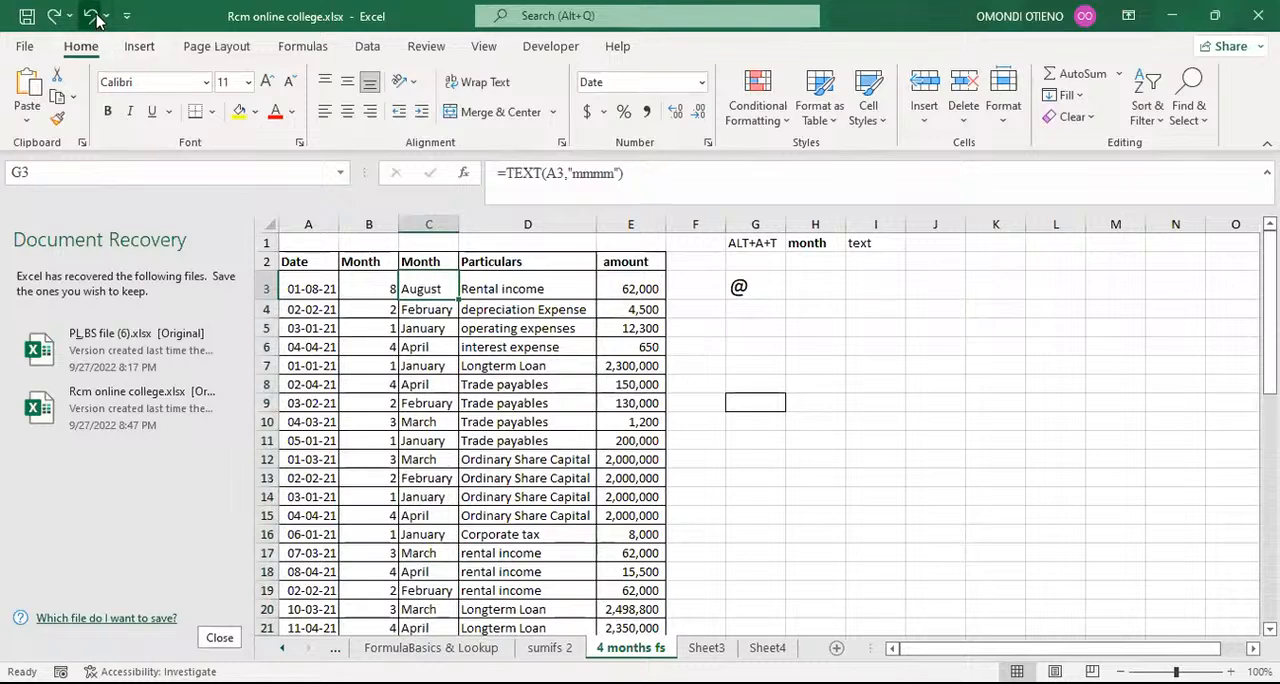
left_click(96, 20)
left_click(96, 20)
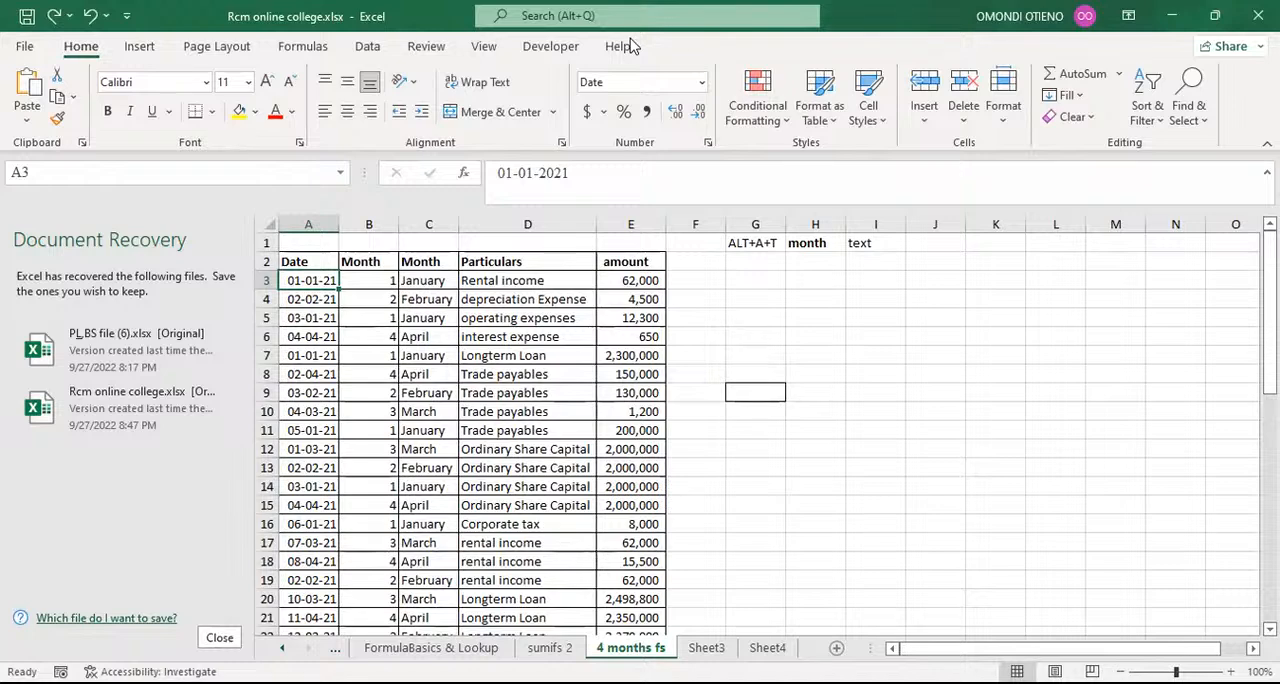
Step: Delete the whole column B with the numeric months, keeping only the Month column with month names
left_click(1015, 25)
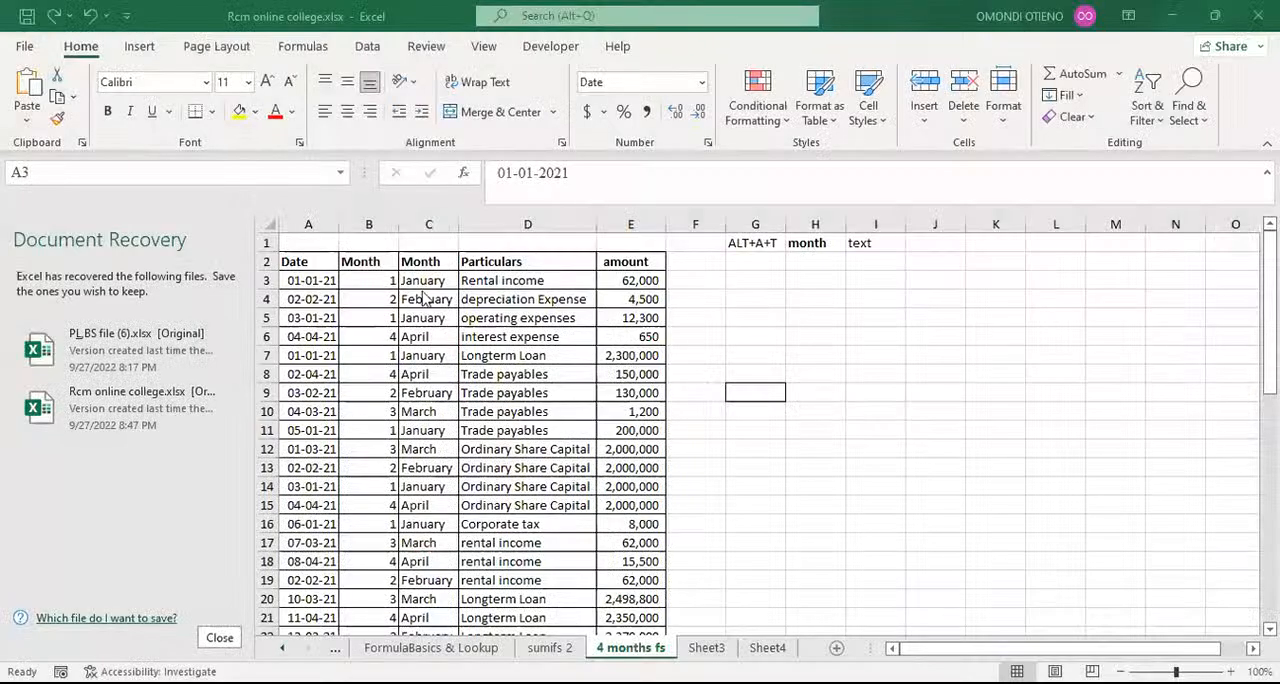
left_click(368, 221)
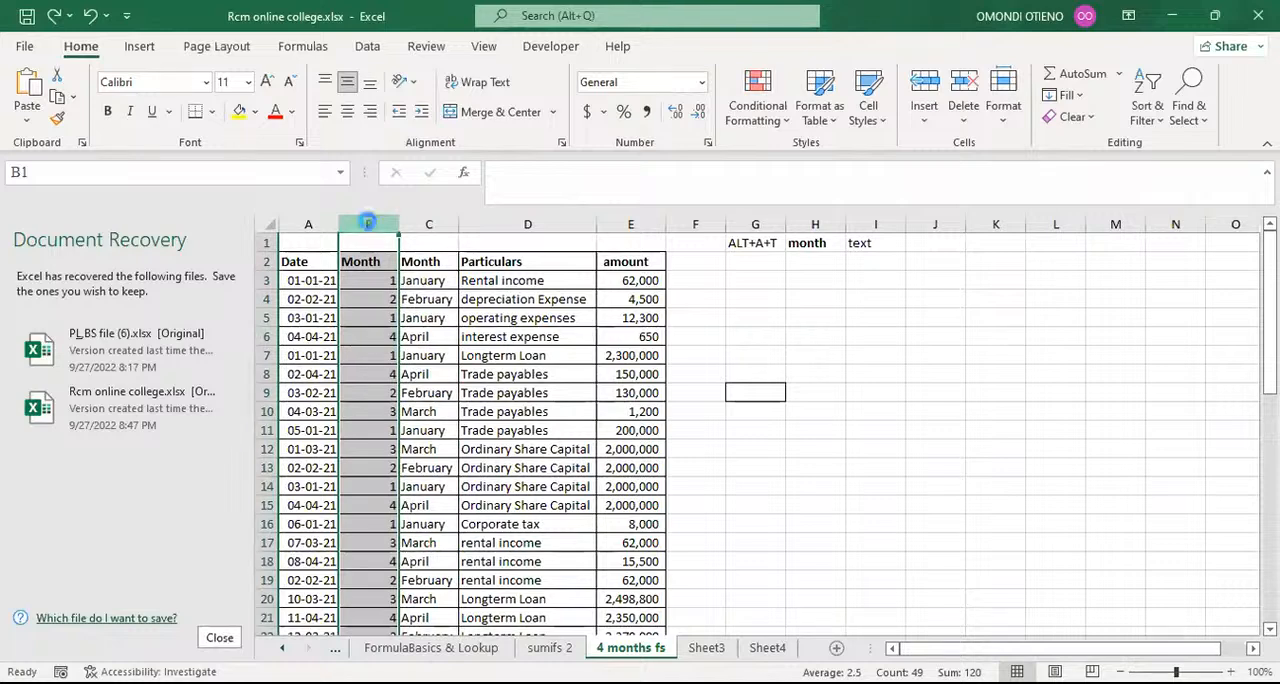
key("ctrl+minus")
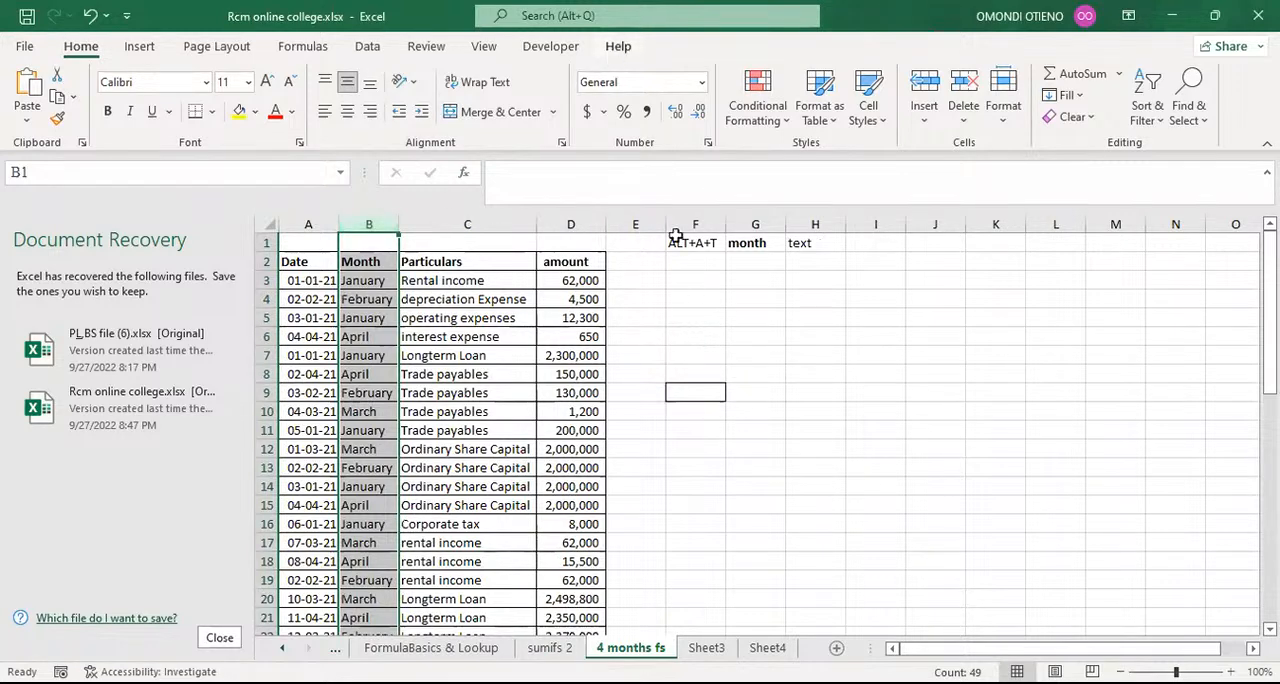
left_click(730, 318)
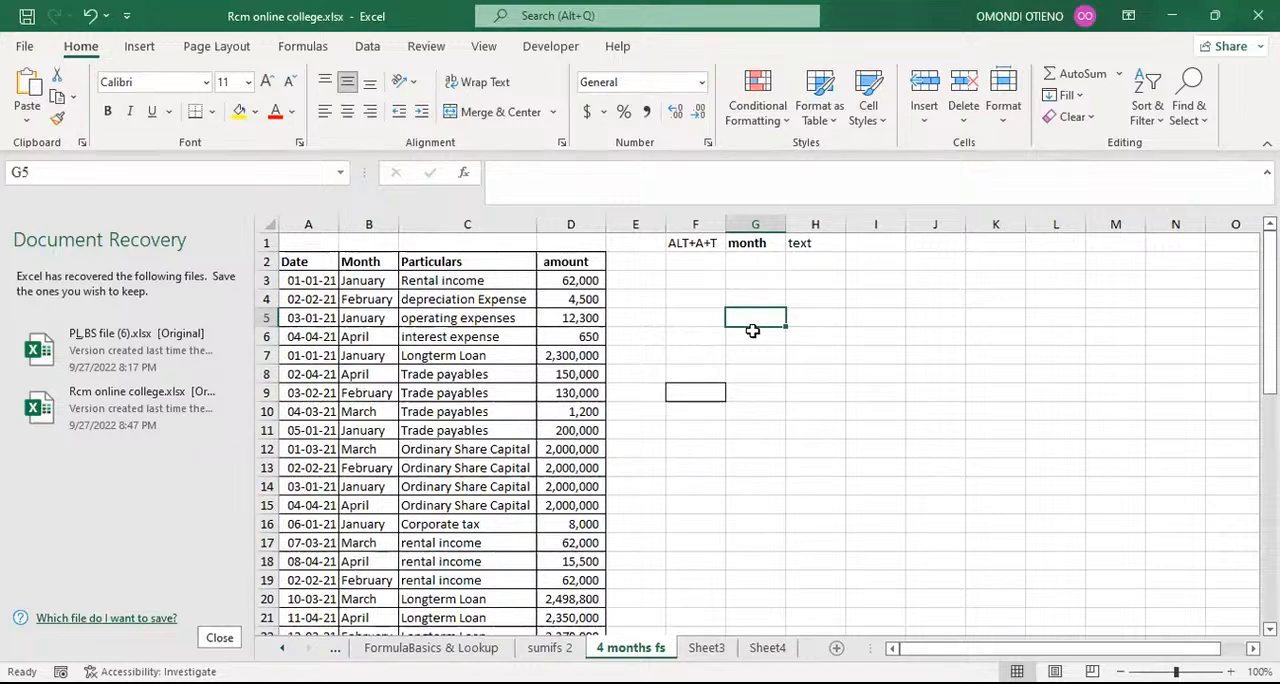
Step: Copy the whole Month column B and paste it into column K as values only
left_click(361, 222)
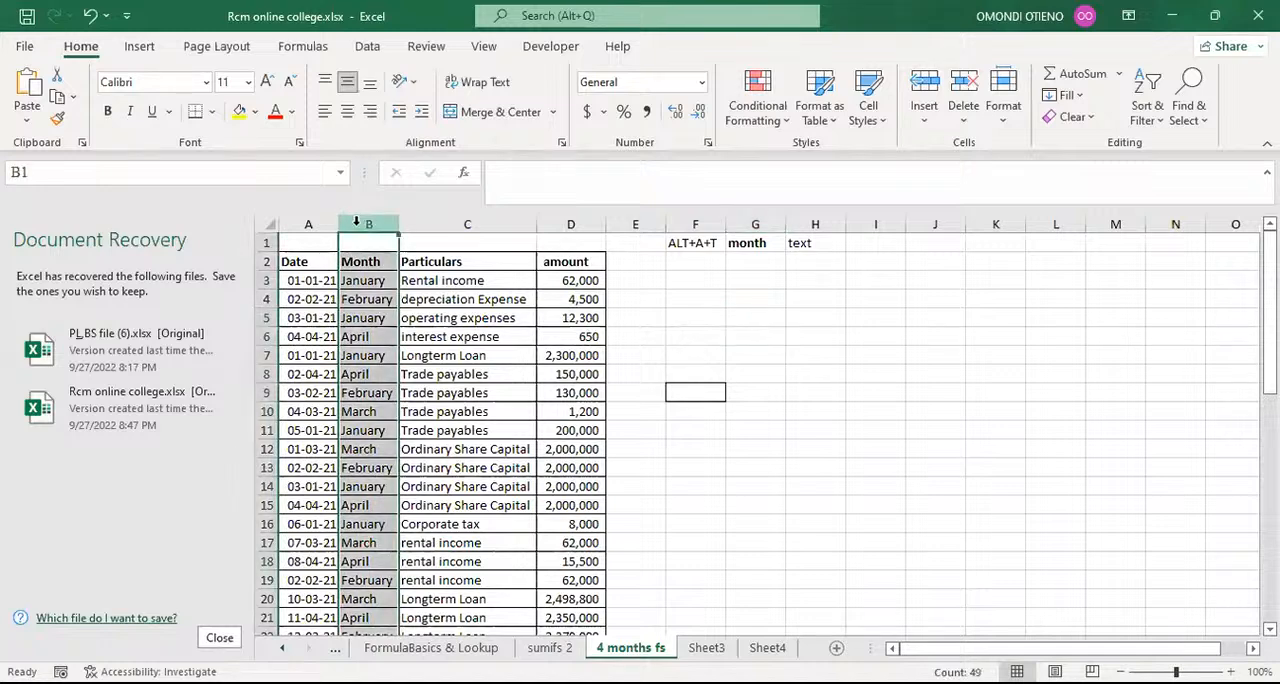
key("ctrl+c")
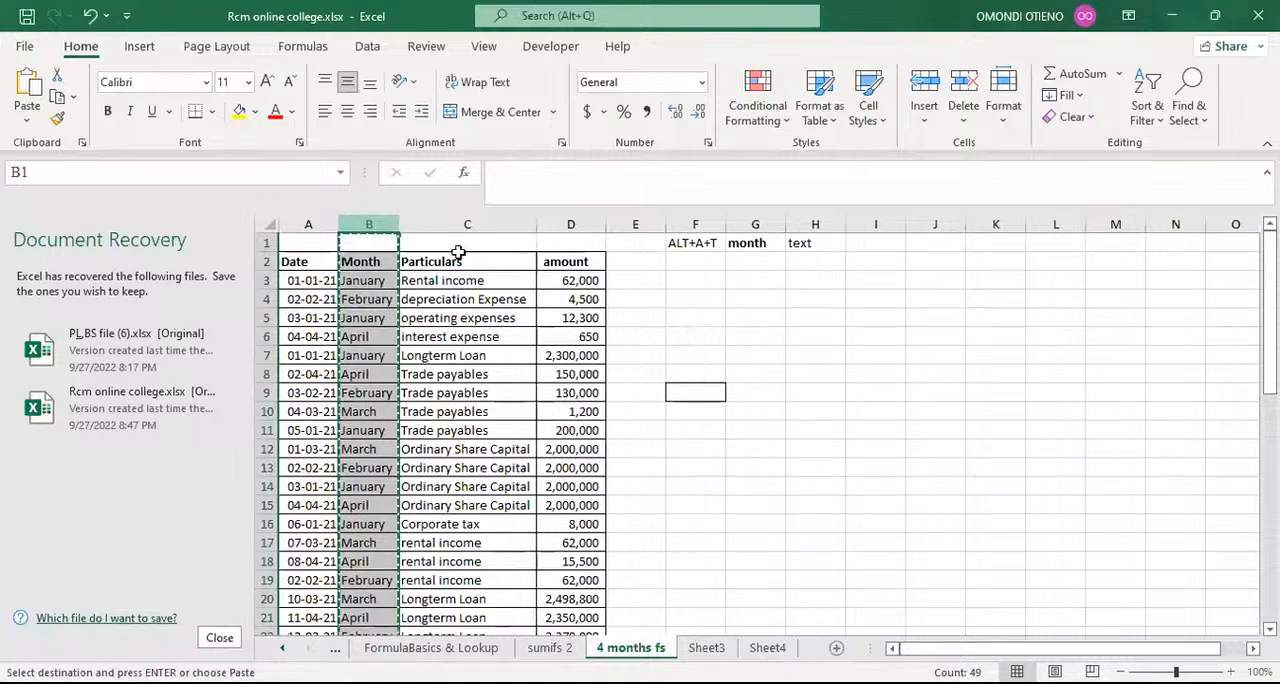
left_click(926, 222)
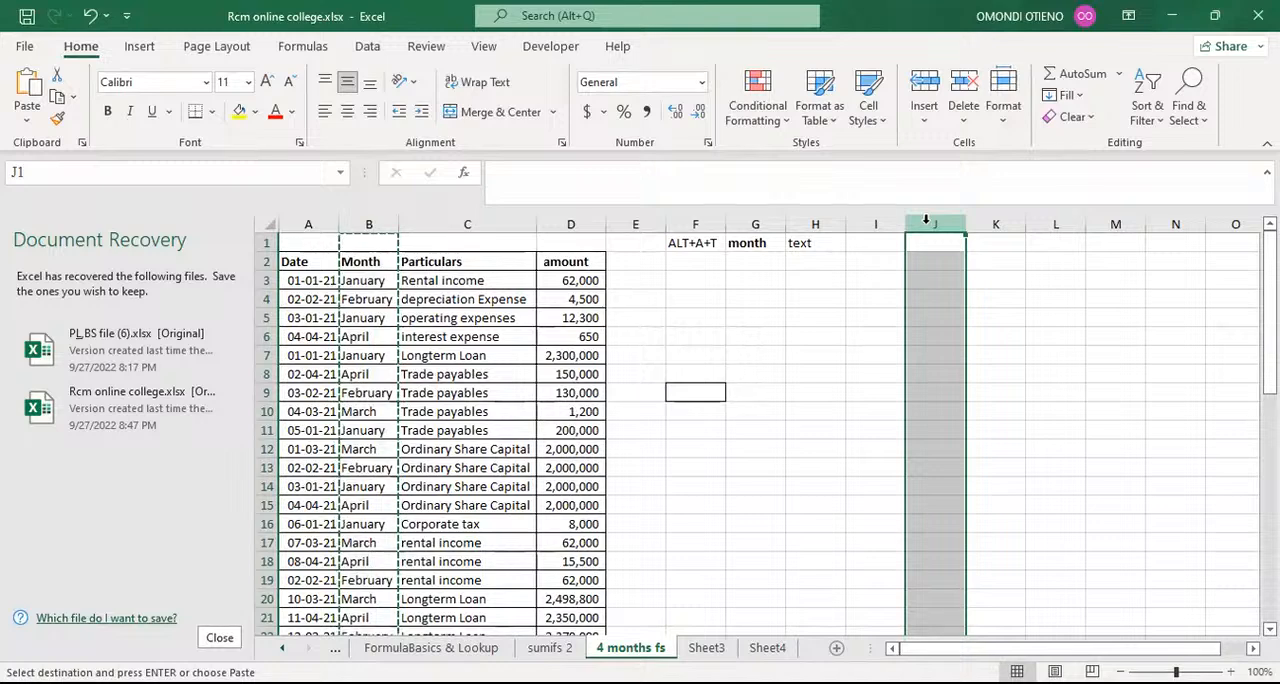
left_click(364, 281)
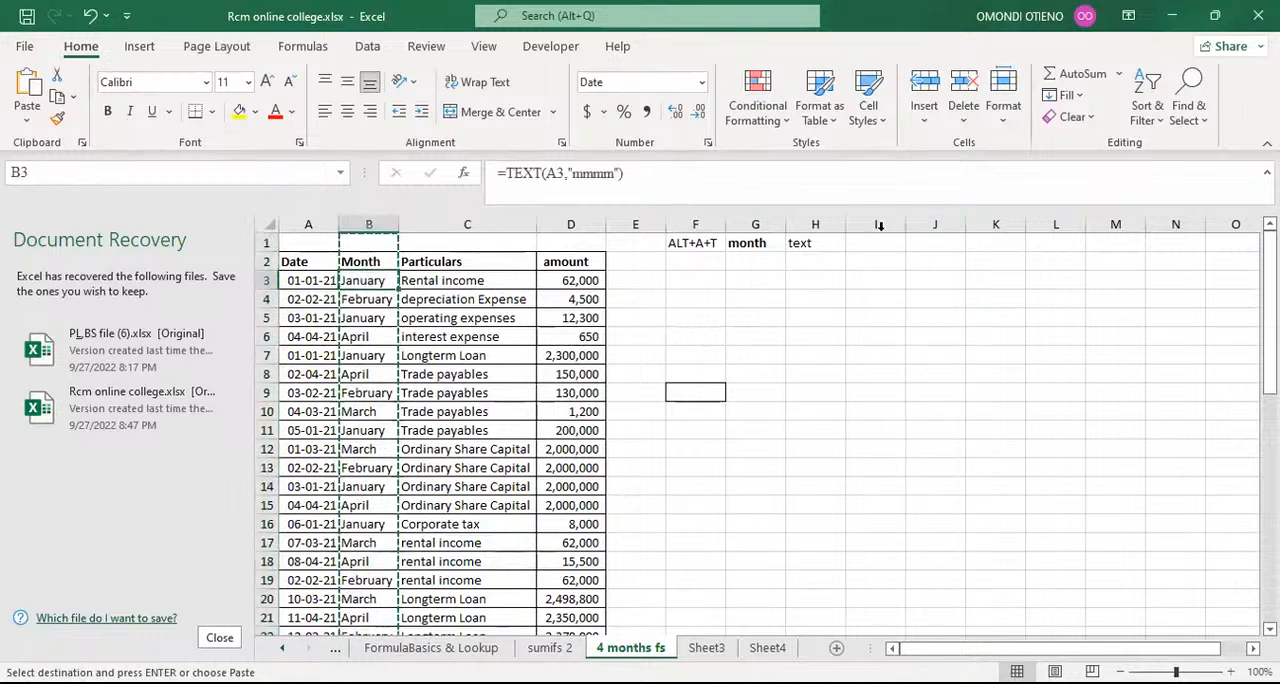
left_click(988, 224)
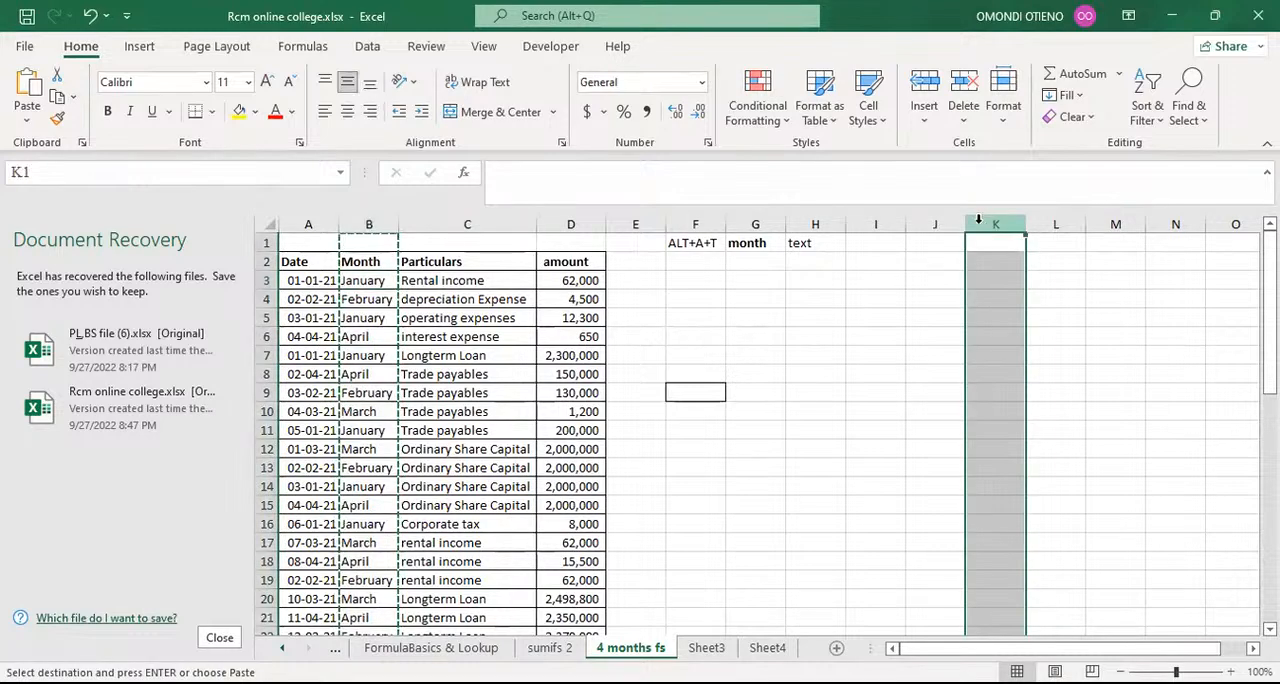
left_click(30, 85)
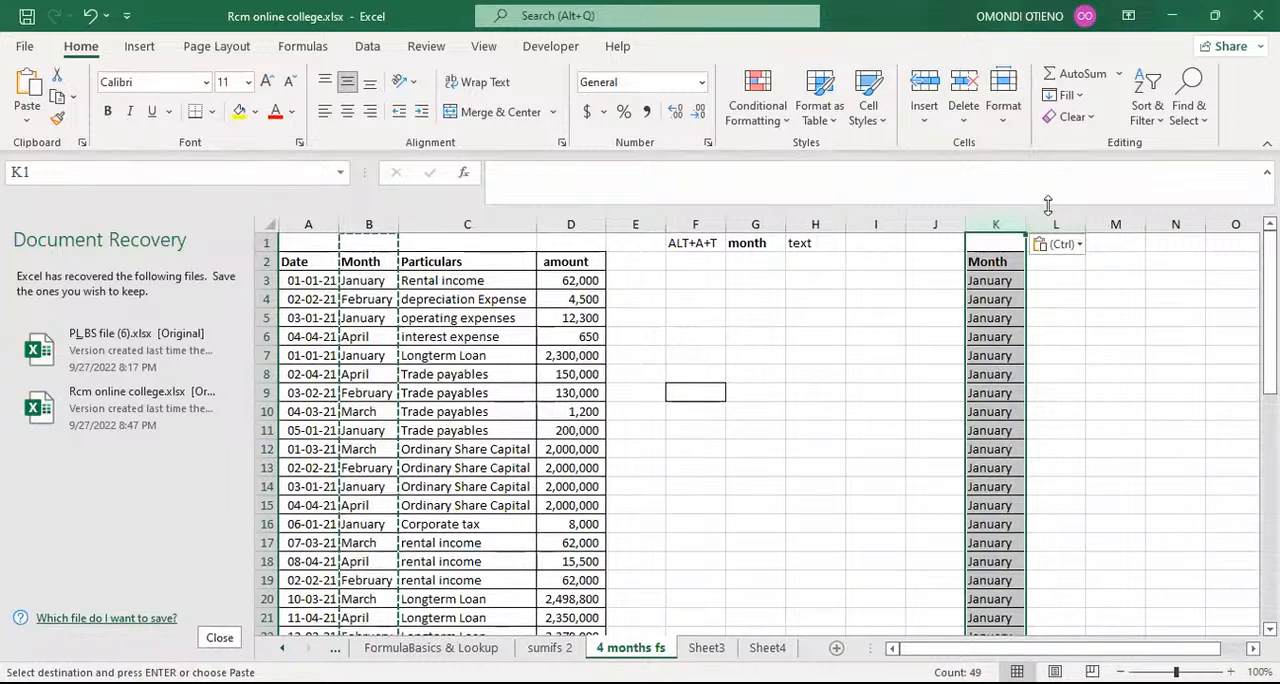
left_click(92, 20)
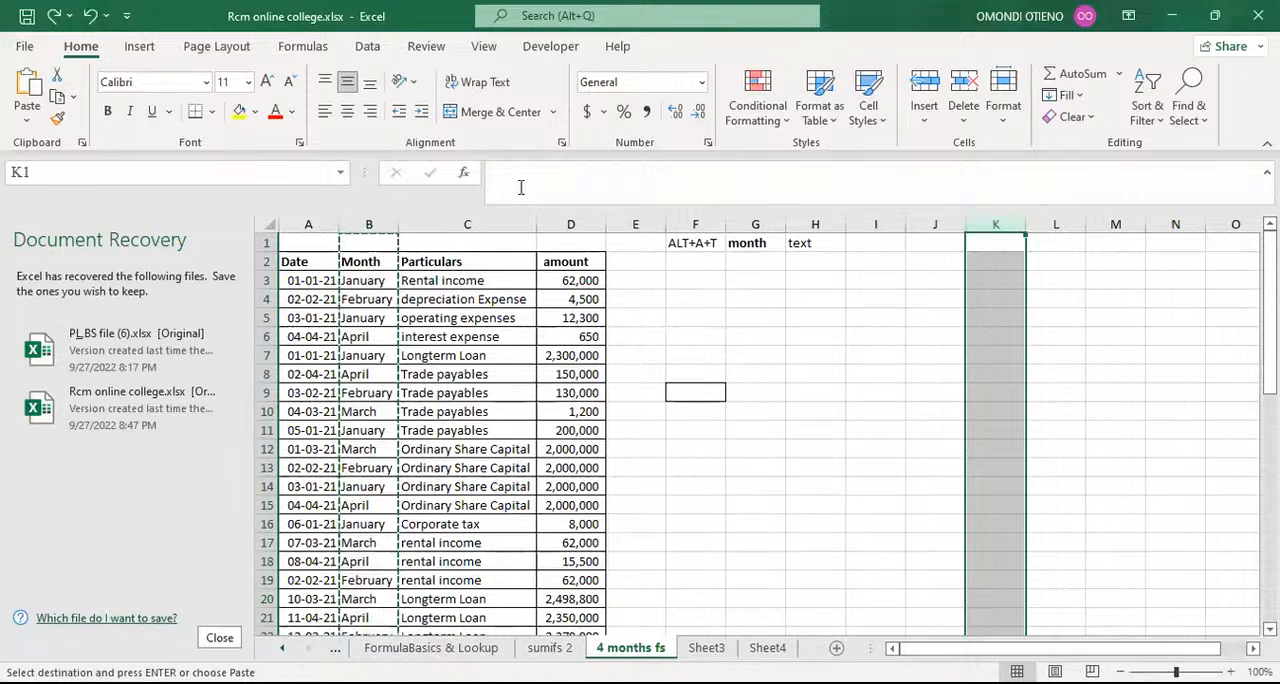
left_click(27, 121)
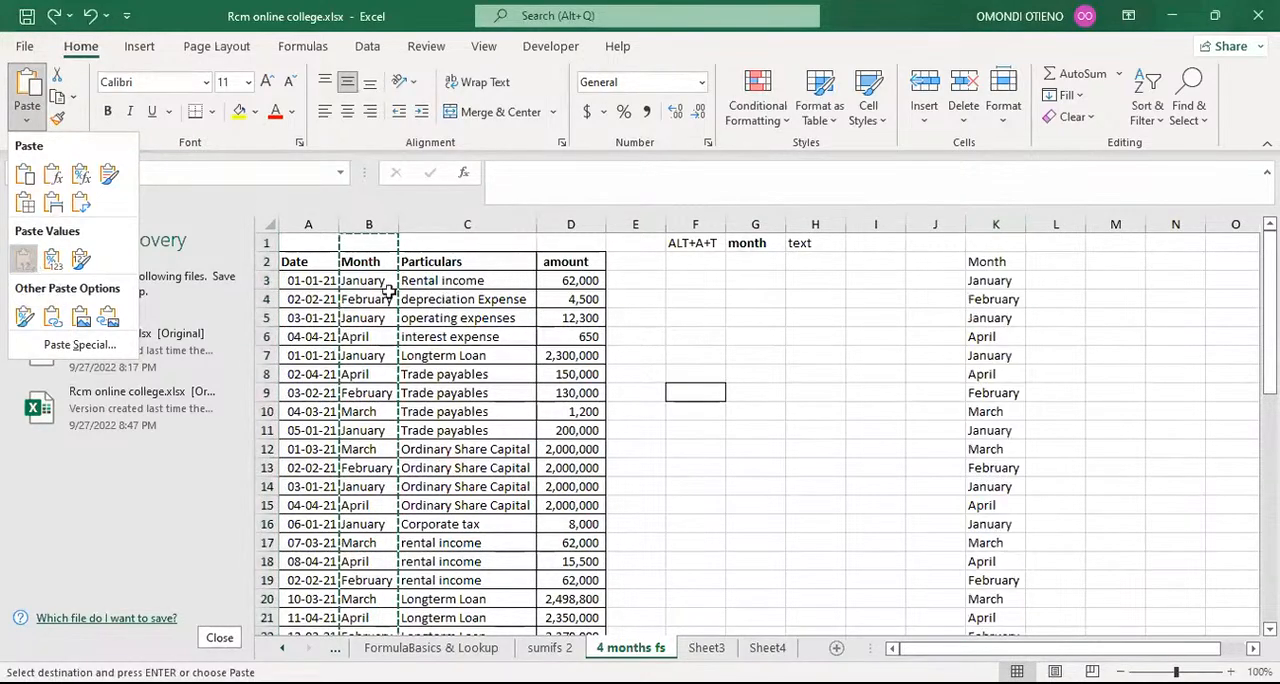
key("v")
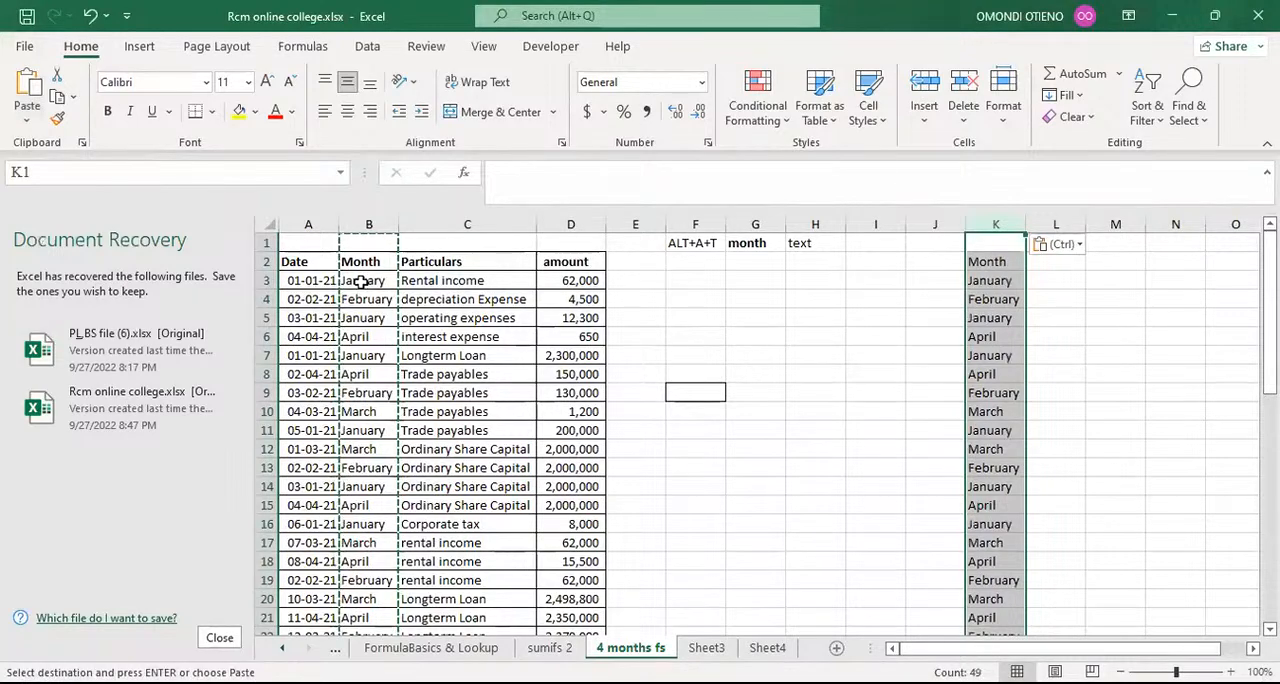
Step: Compare the pasted month values in cells K3 to K5 with the formula in cell B3
left_click(996, 281)
left_click(1001, 300)
left_click(1004, 319)
left_click(357, 282)
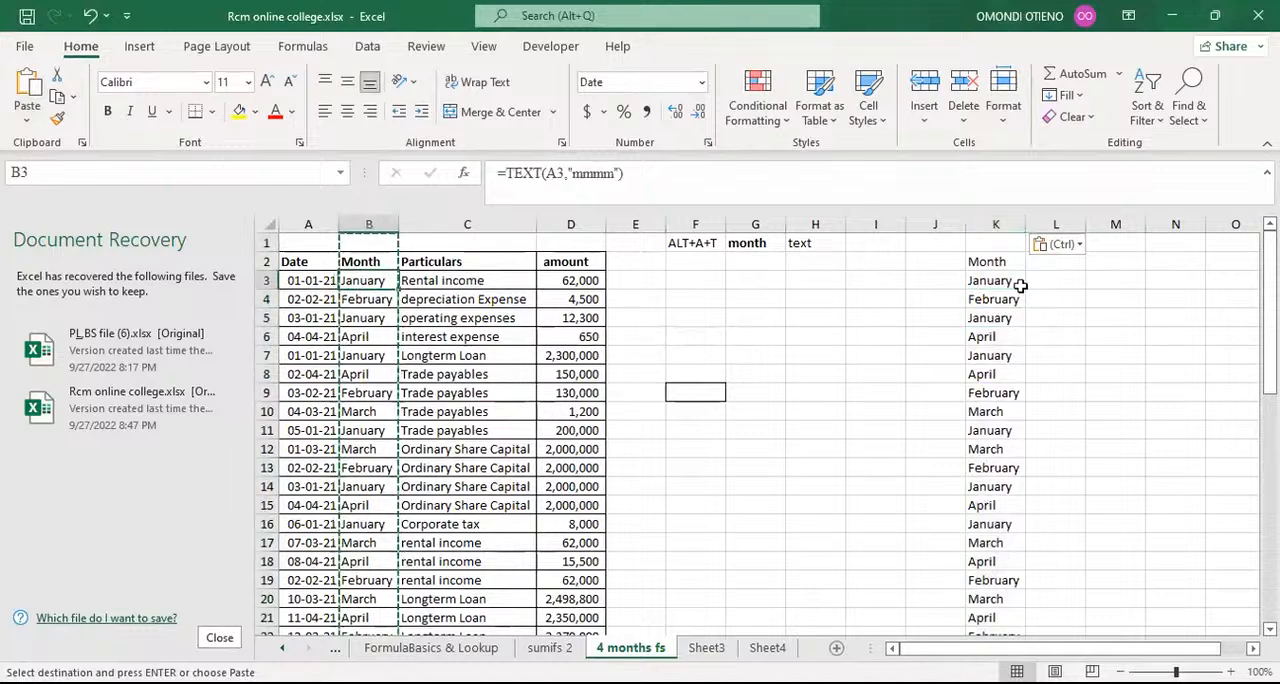
left_click(991, 282)
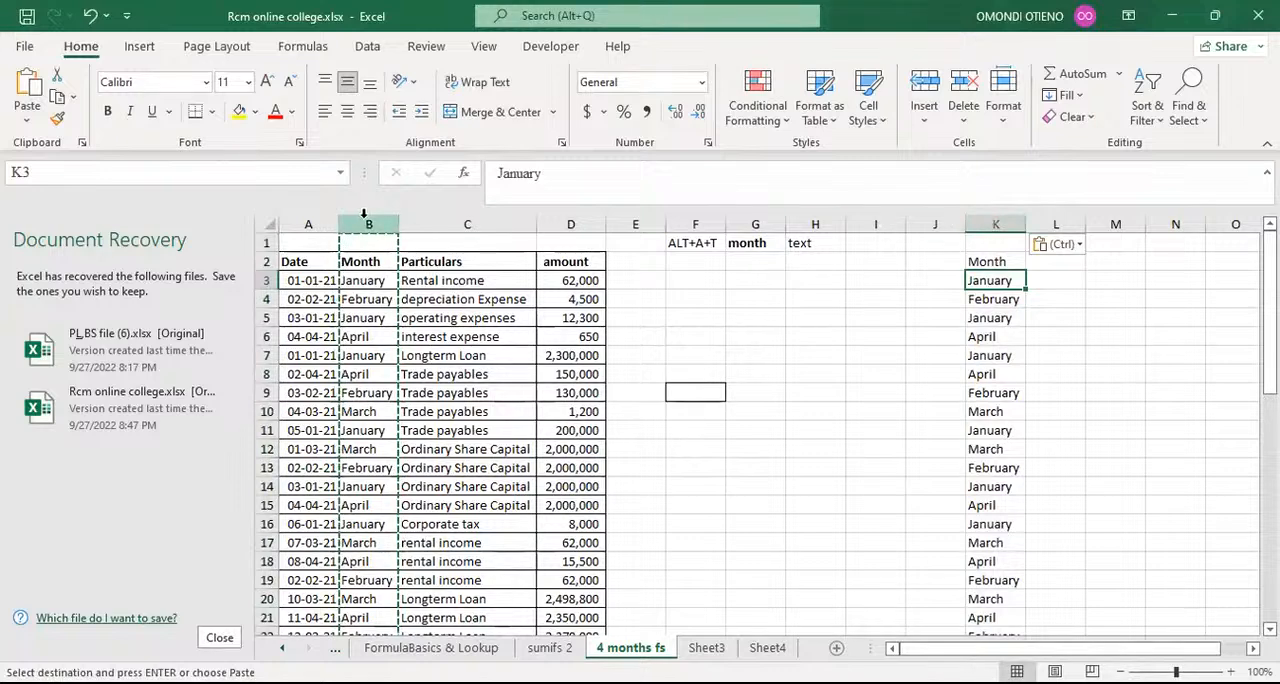
Step: Remove the duplicate months from column K with My data has headers enabled, and select the month names in K3:K6
left_click(996, 223)
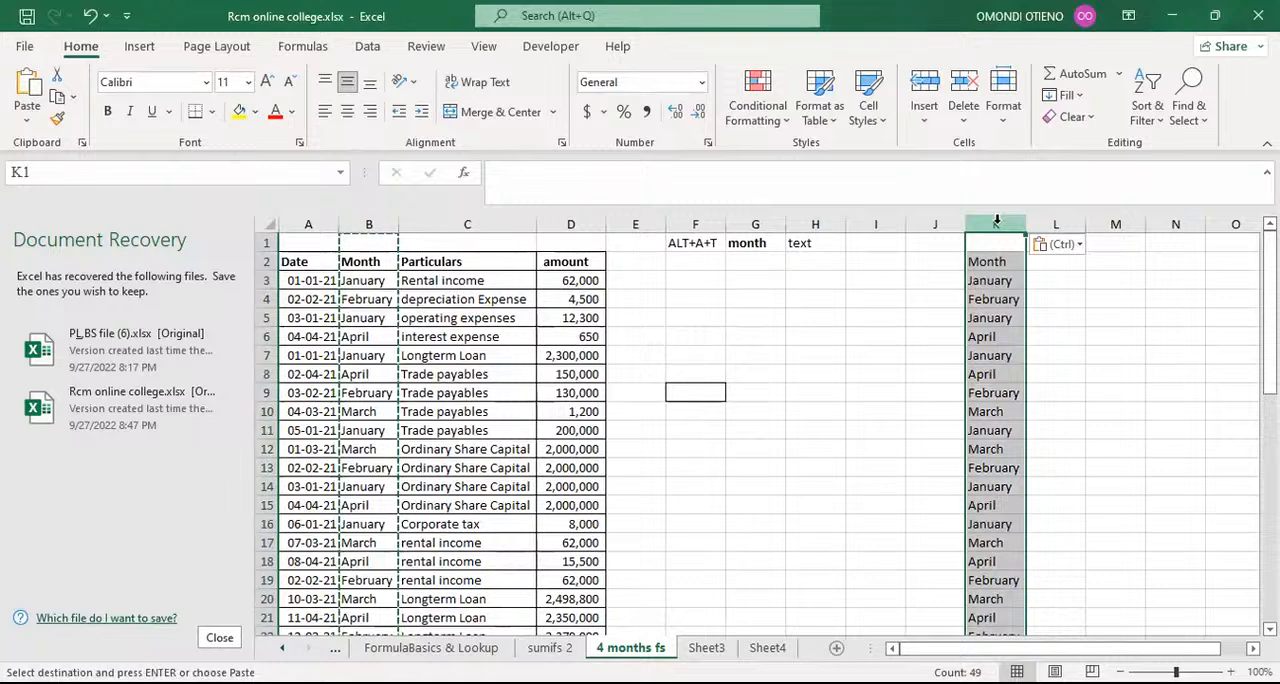
left_click(367, 47)
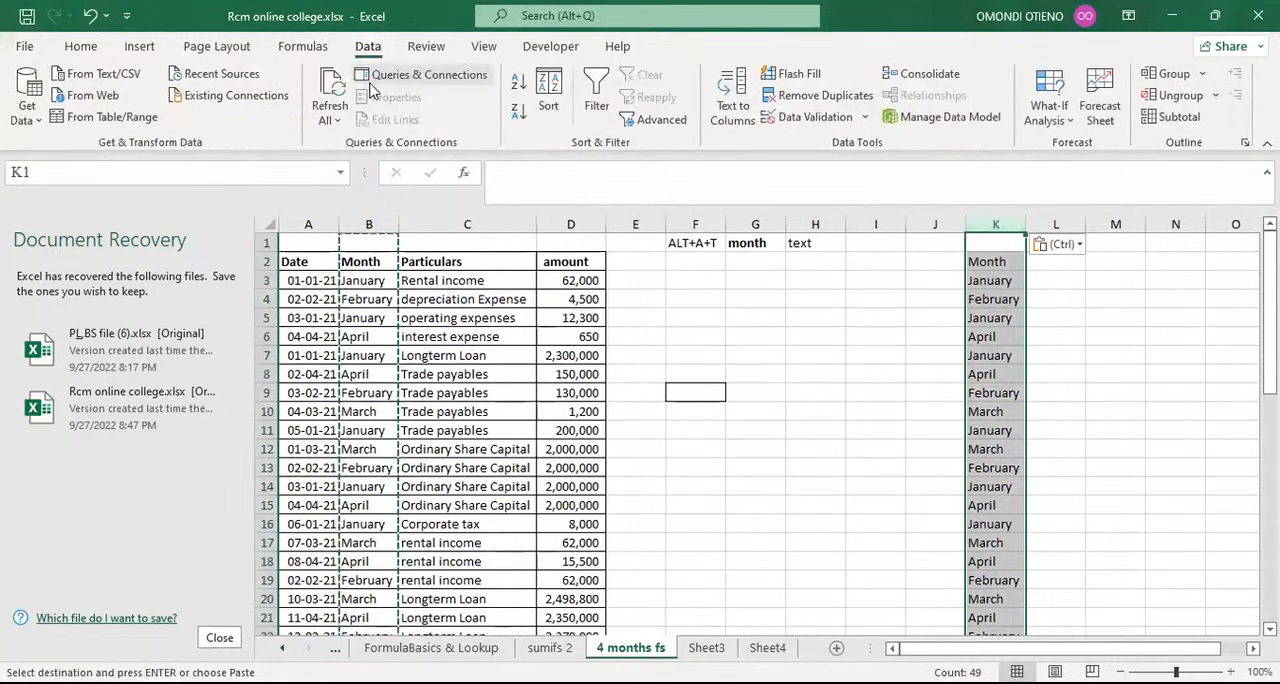
left_click(845, 104)
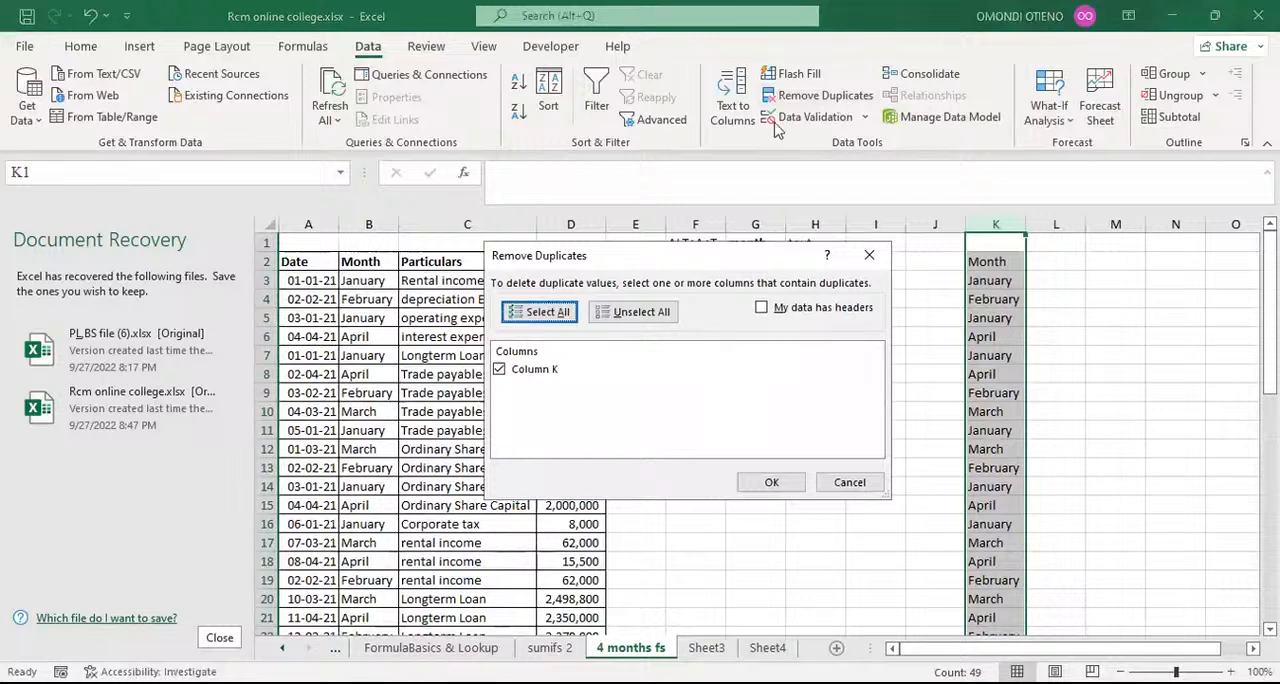
left_click(759, 316)
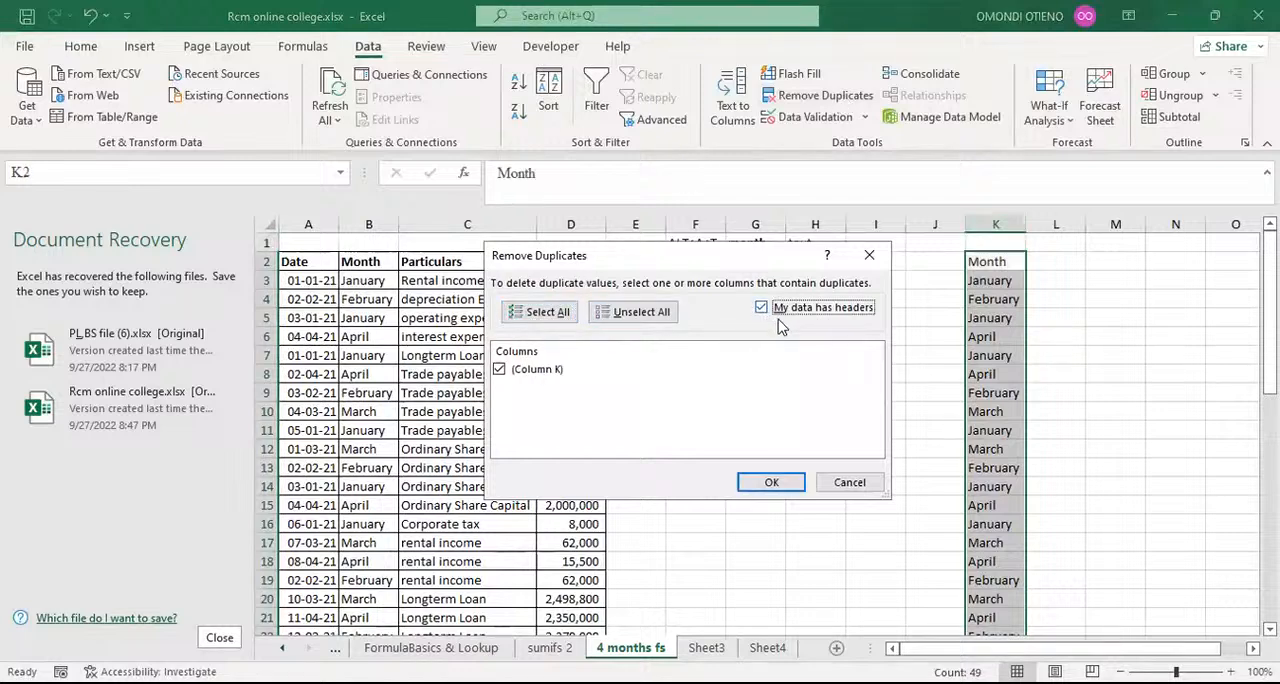
left_click(768, 485)
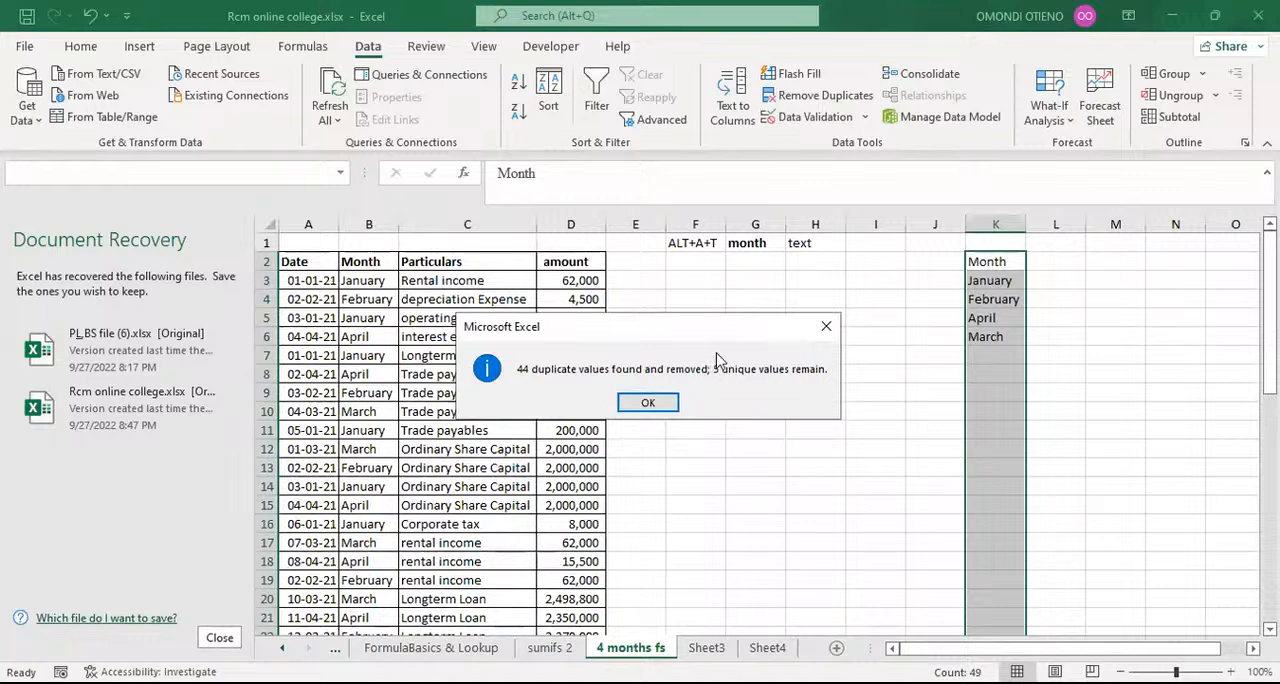
key("Return")
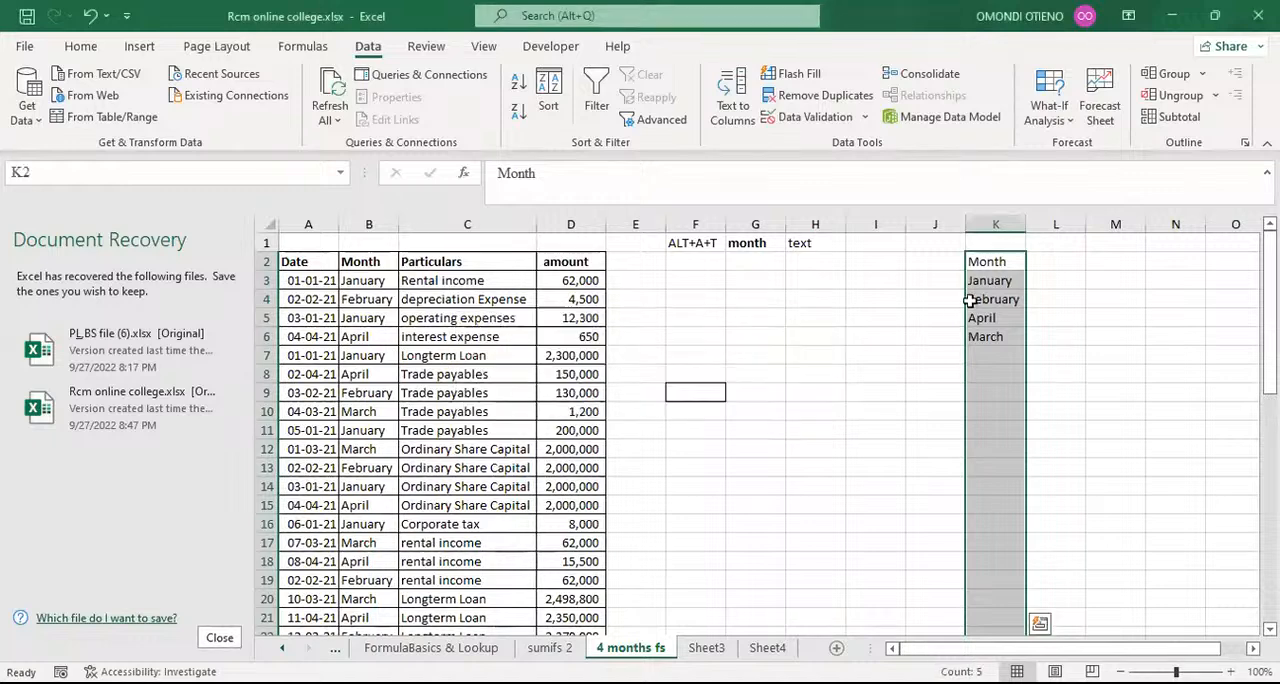
left_click_drag(1040, 284, 985, 330)
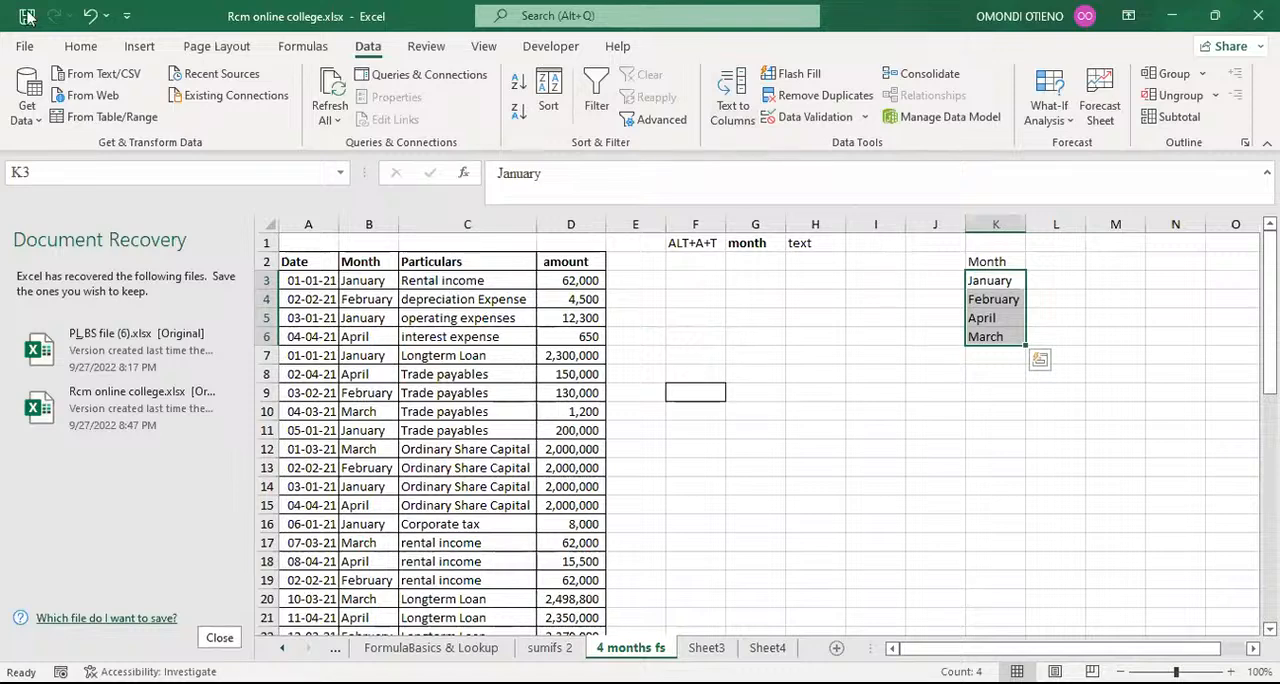
Step: Undo the duplicate removal and run Remove Duplicates on column K again with My data has headers enabled
left_click(89, 16)
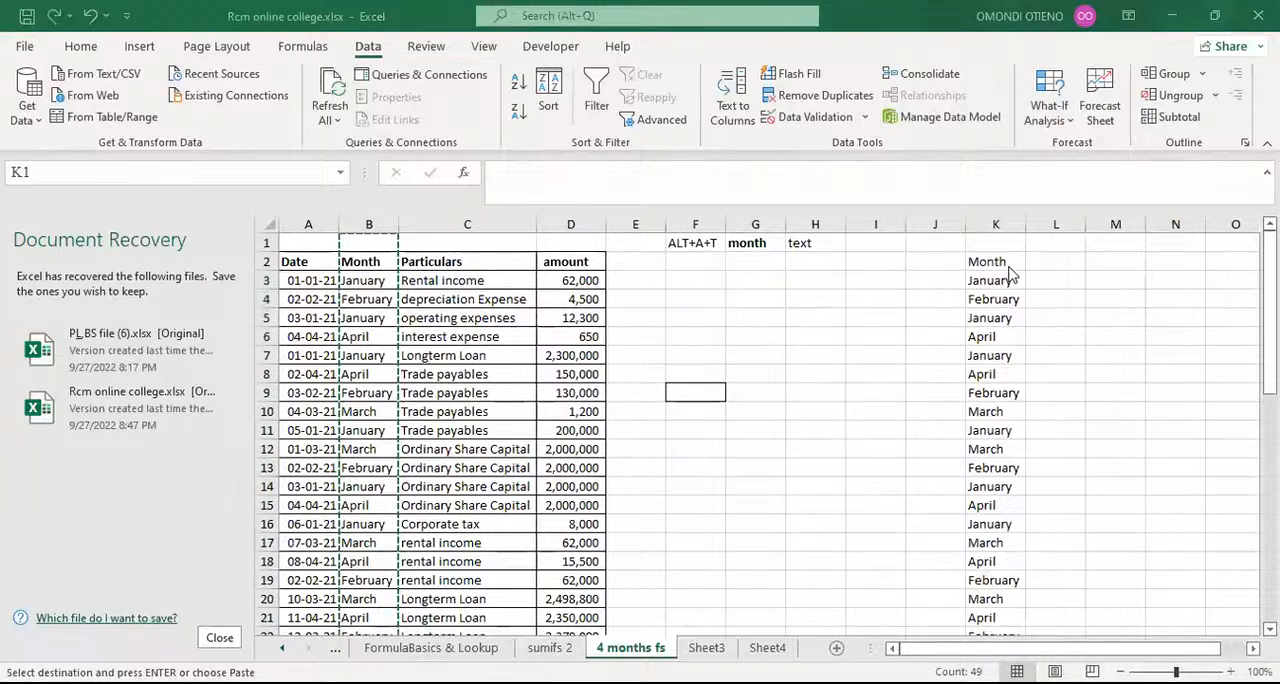
left_click(820, 343)
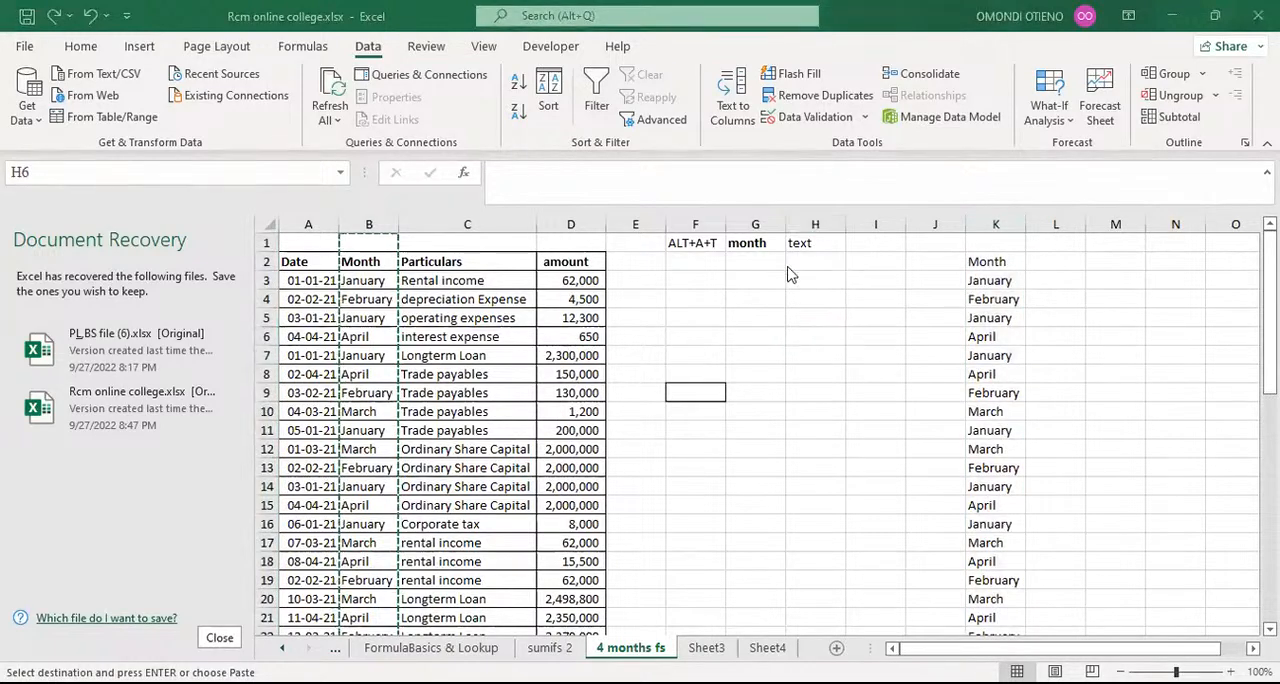
left_click(994, 221)
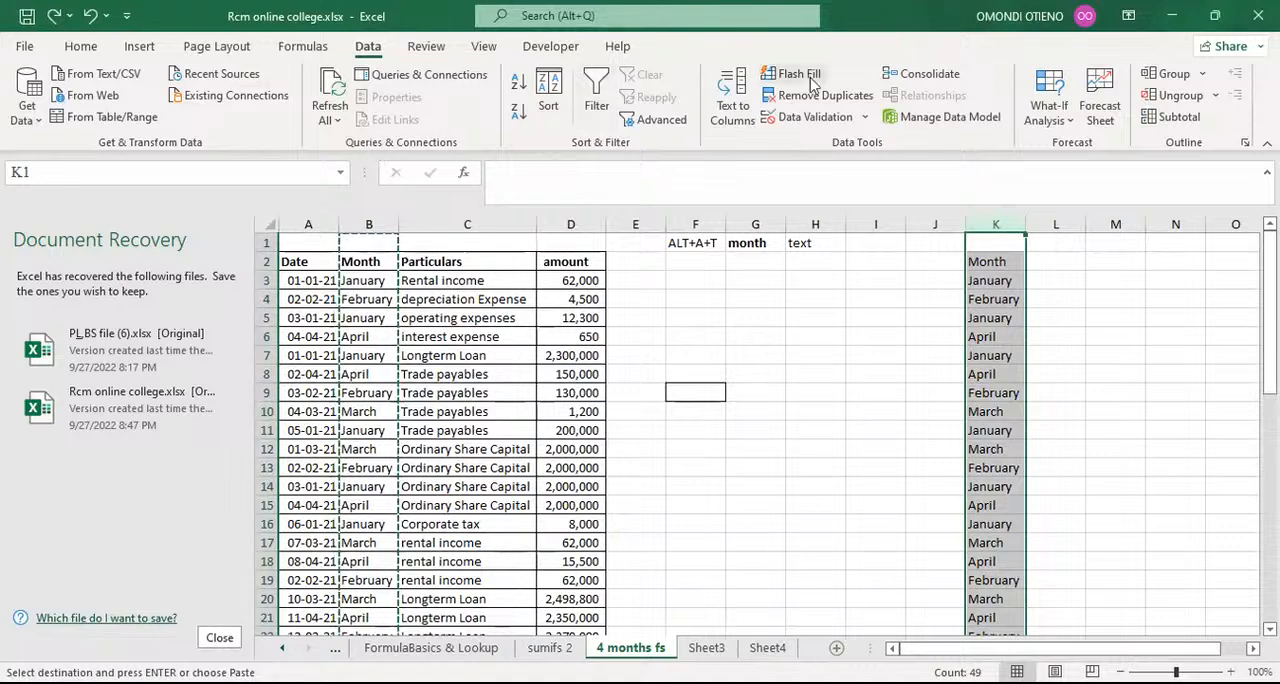
left_click(836, 96)
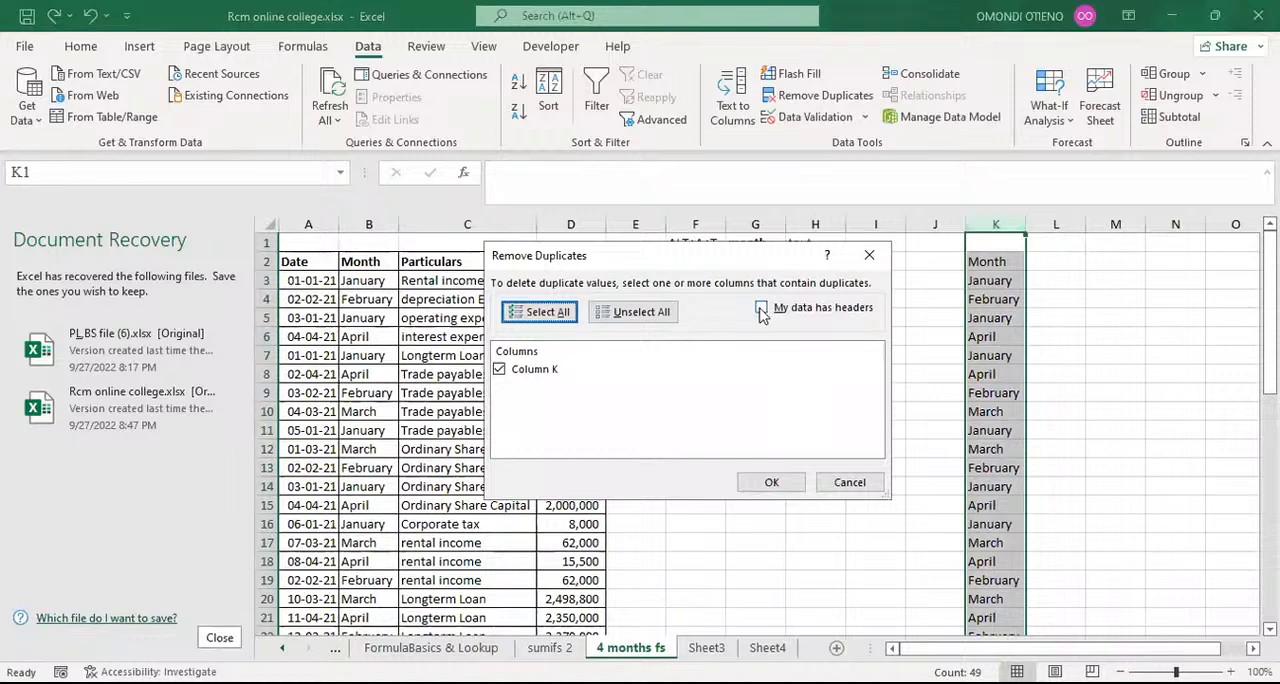
left_click(762, 310)
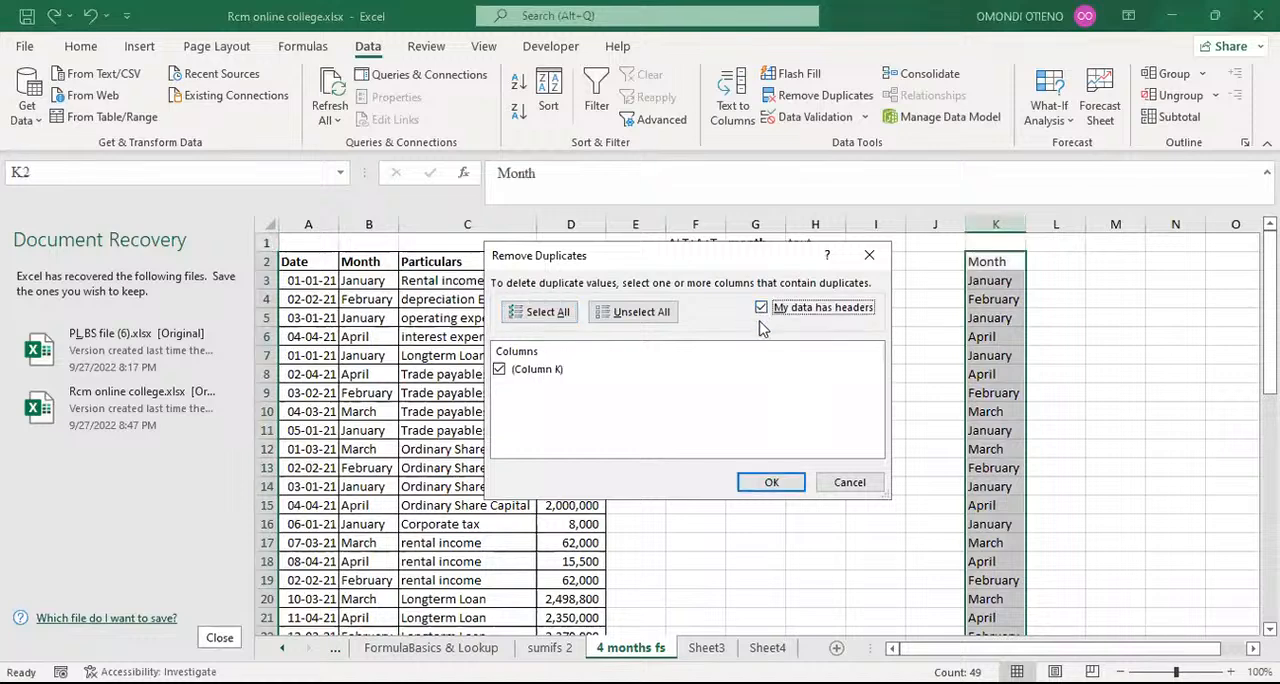
left_click(769, 484)
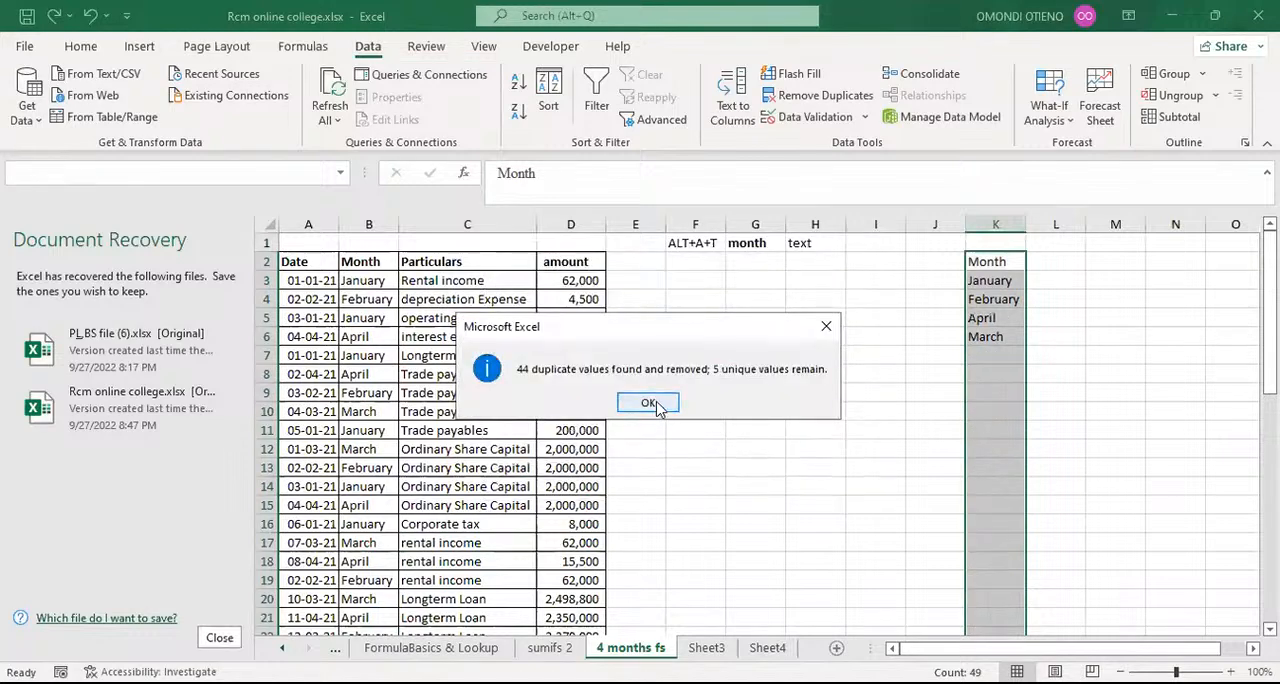
left_click(652, 403)
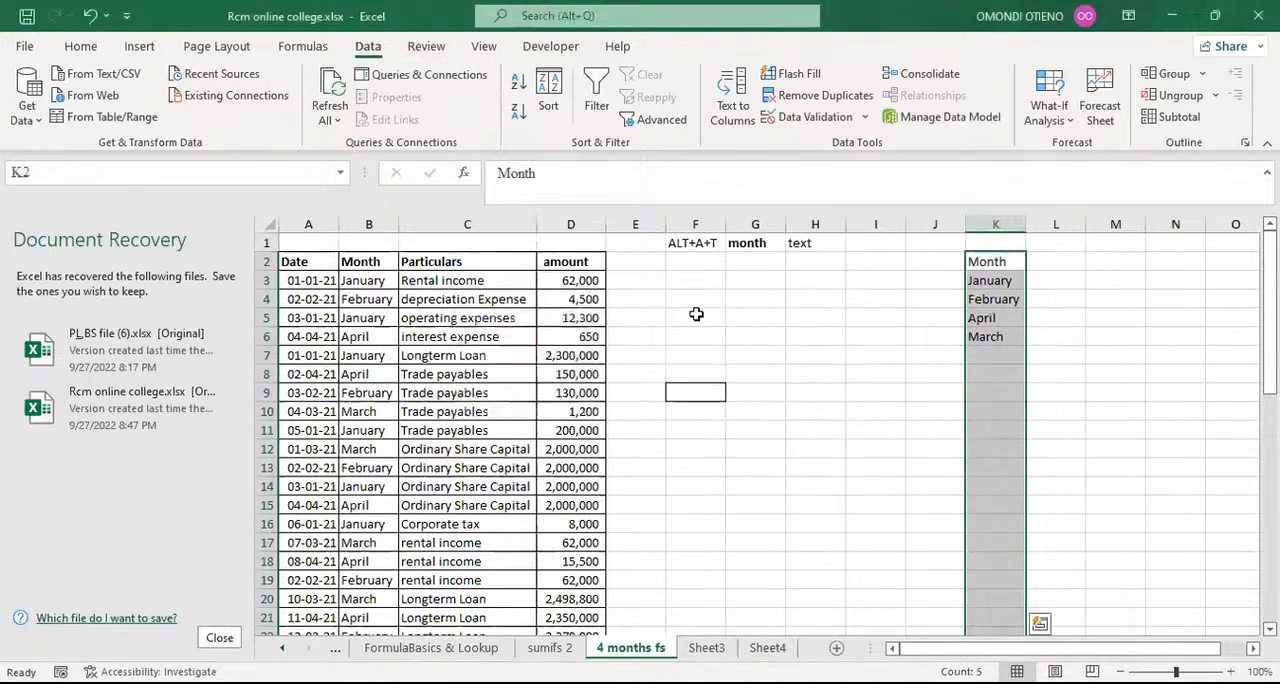
Step: Undo the repeated duplicate removal in column K and look at the ALT+A+T note in cell F1
left_click(91, 17)
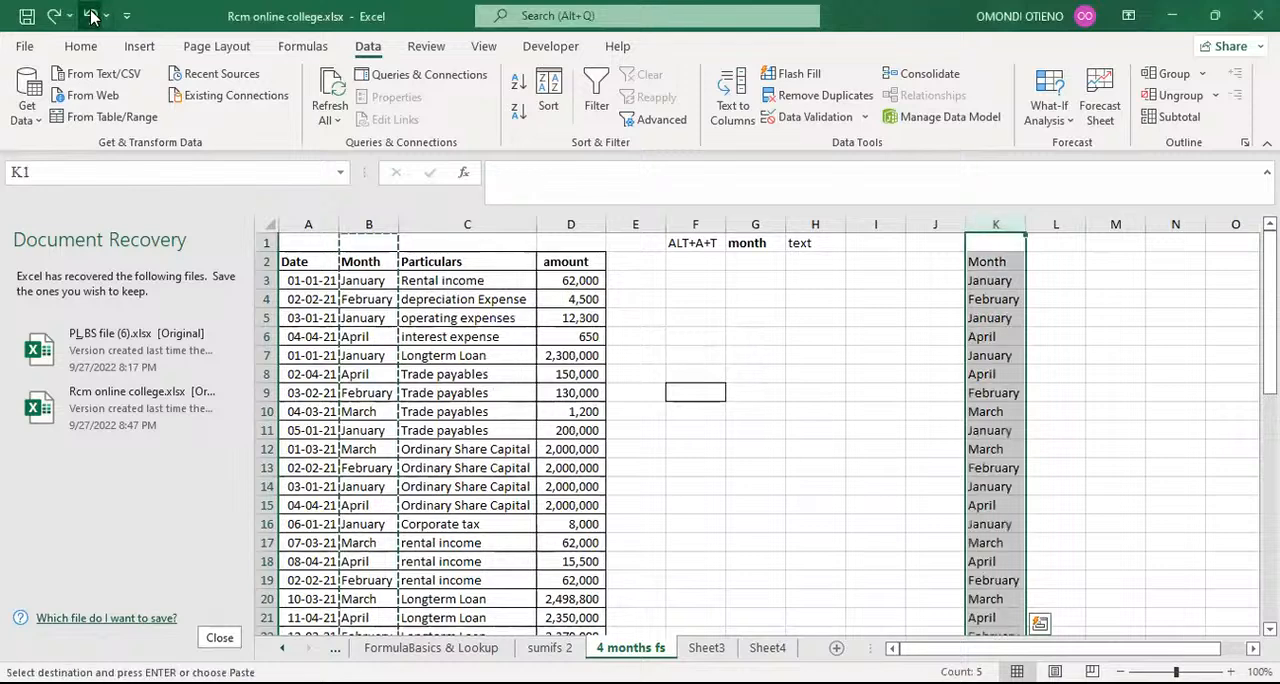
left_click(728, 265)
left_click(672, 242)
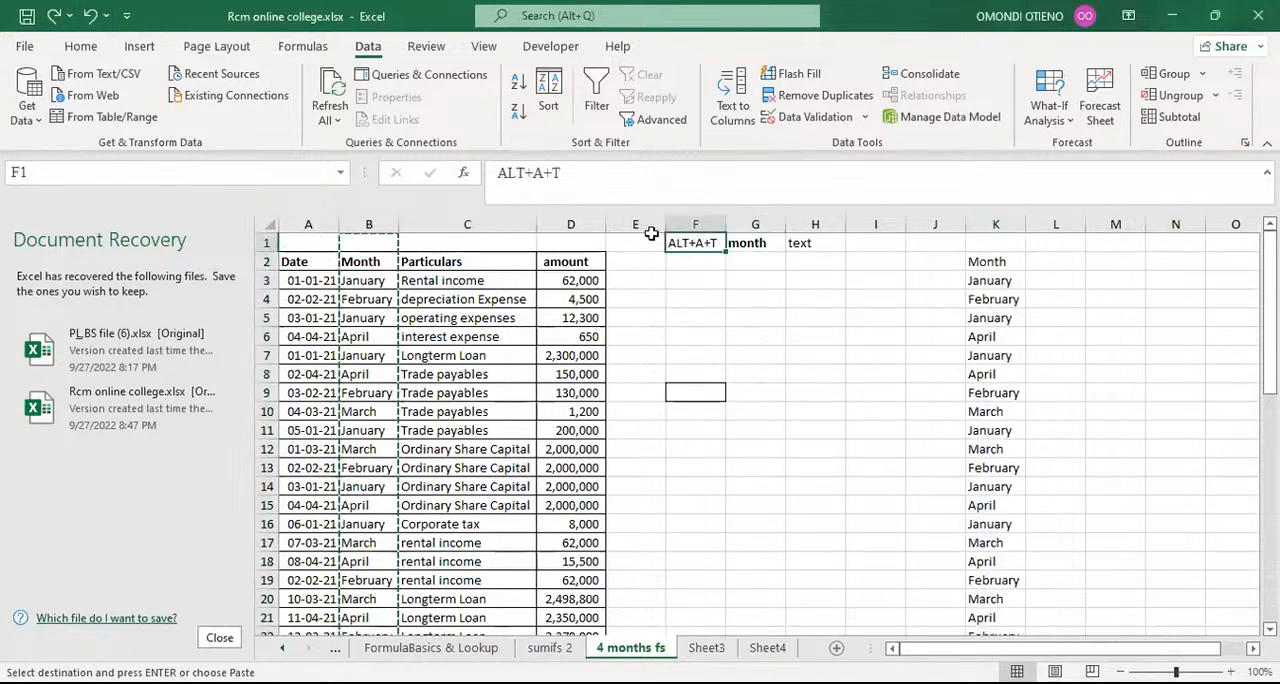
left_click(702, 275)
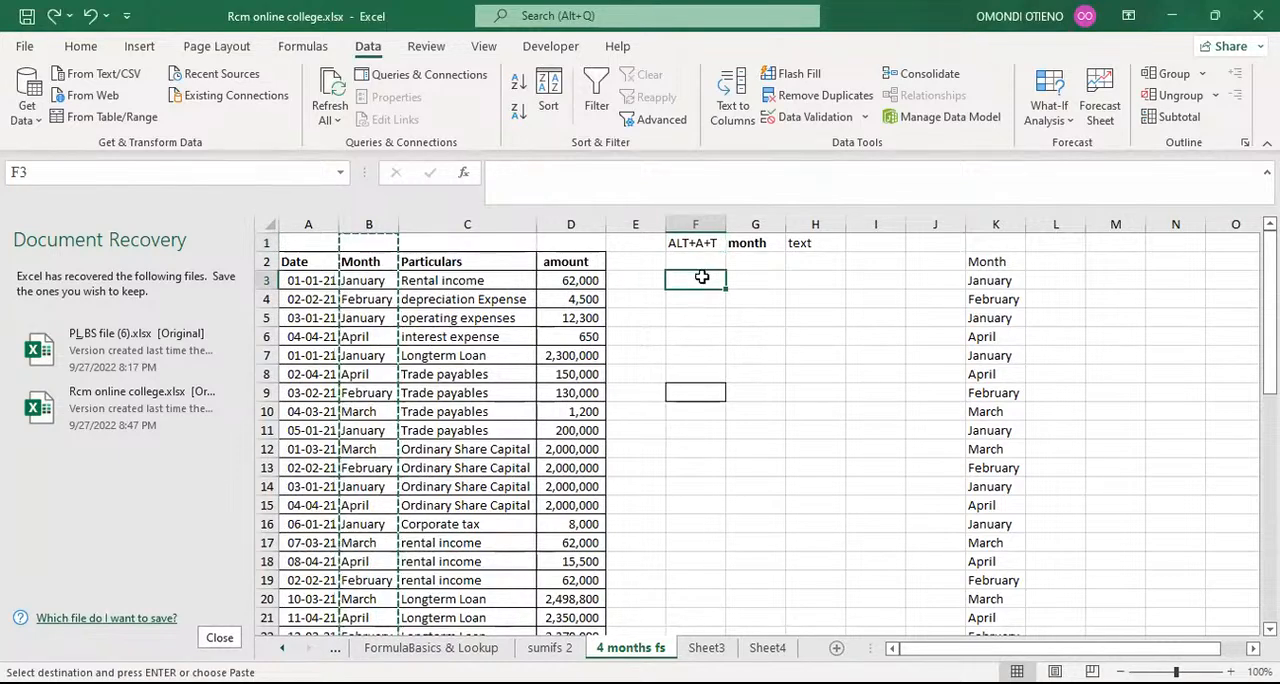
Step: Remove the duplicate months from the whole column K, leaving My data has headers disabled
left_click(995, 222)
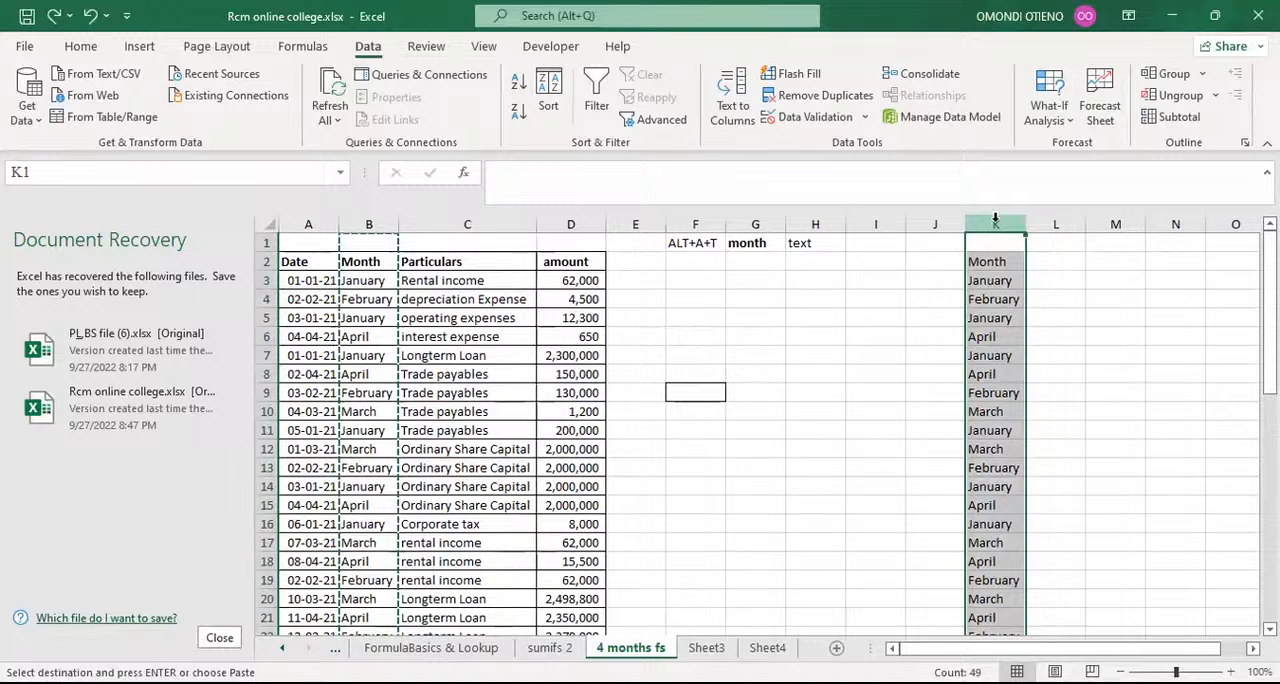
key("alt")
key("a")
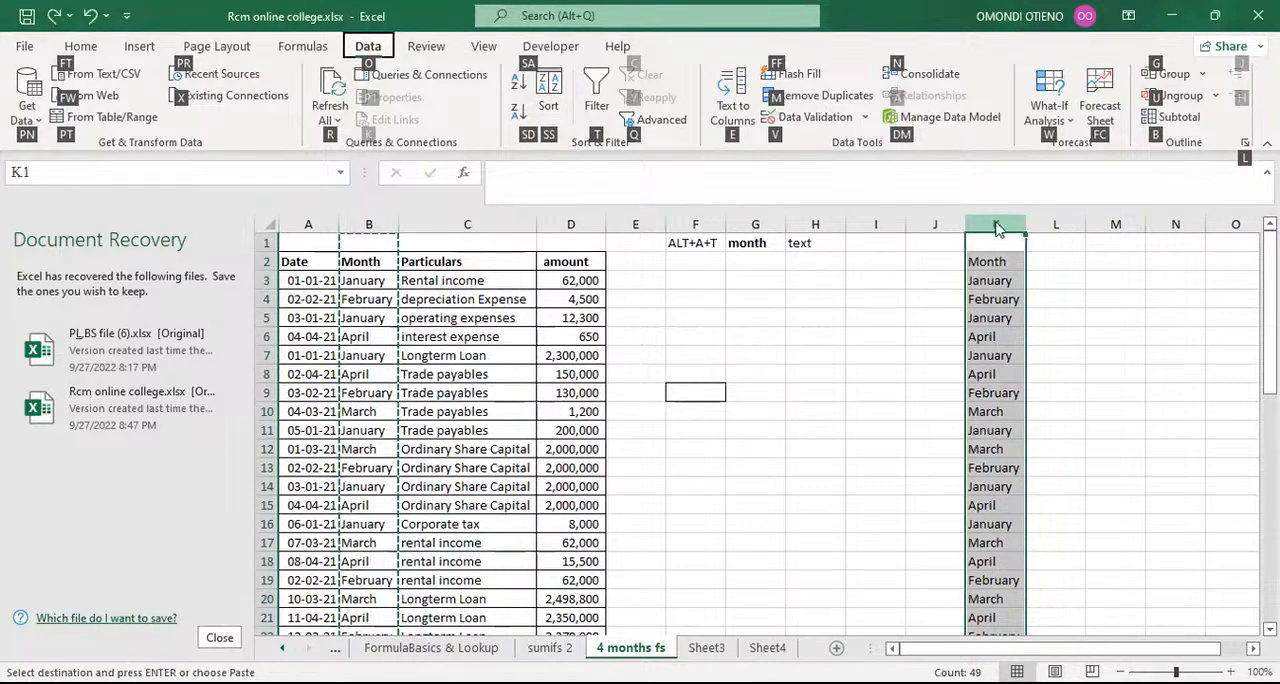
key("m")
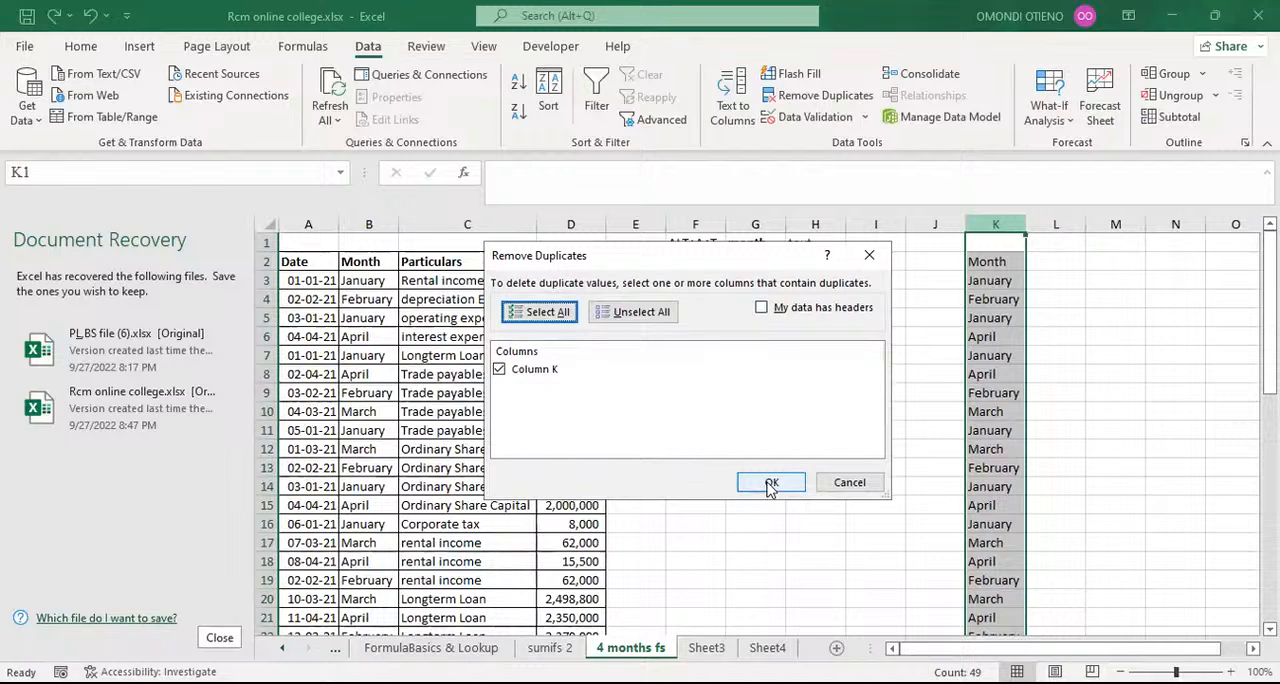
key("Tab")
key("Tab")
key("Tab")
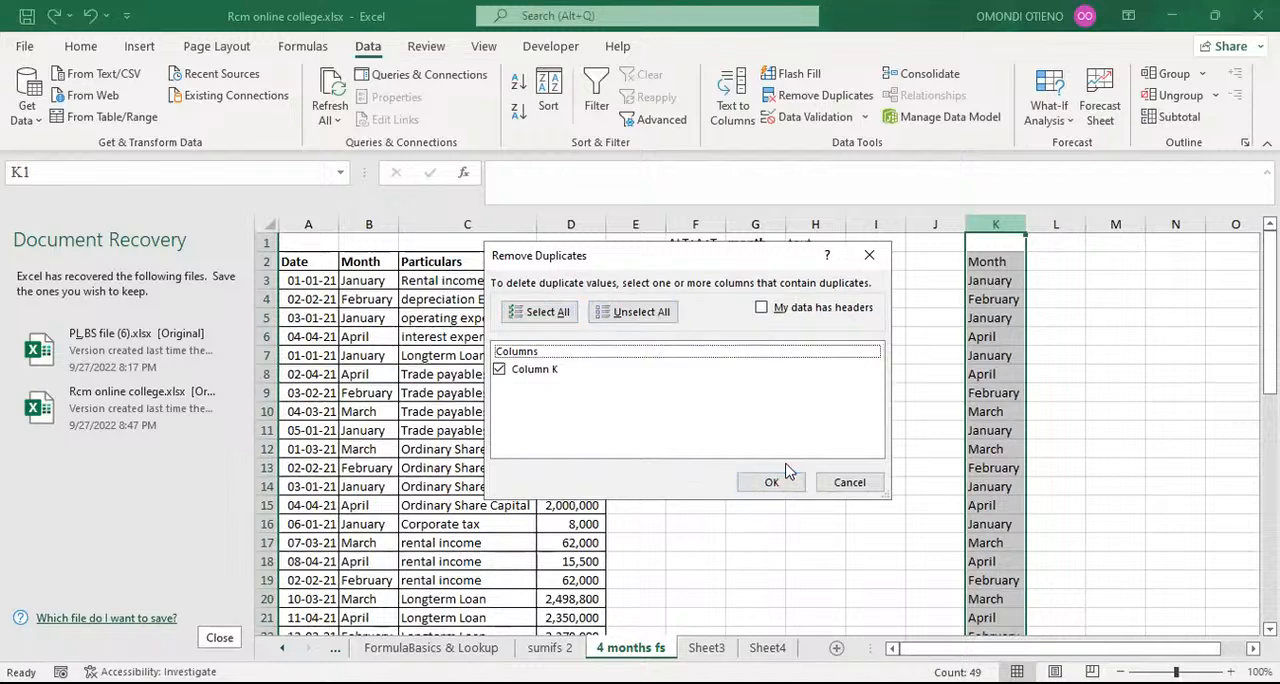
left_click(775, 480)
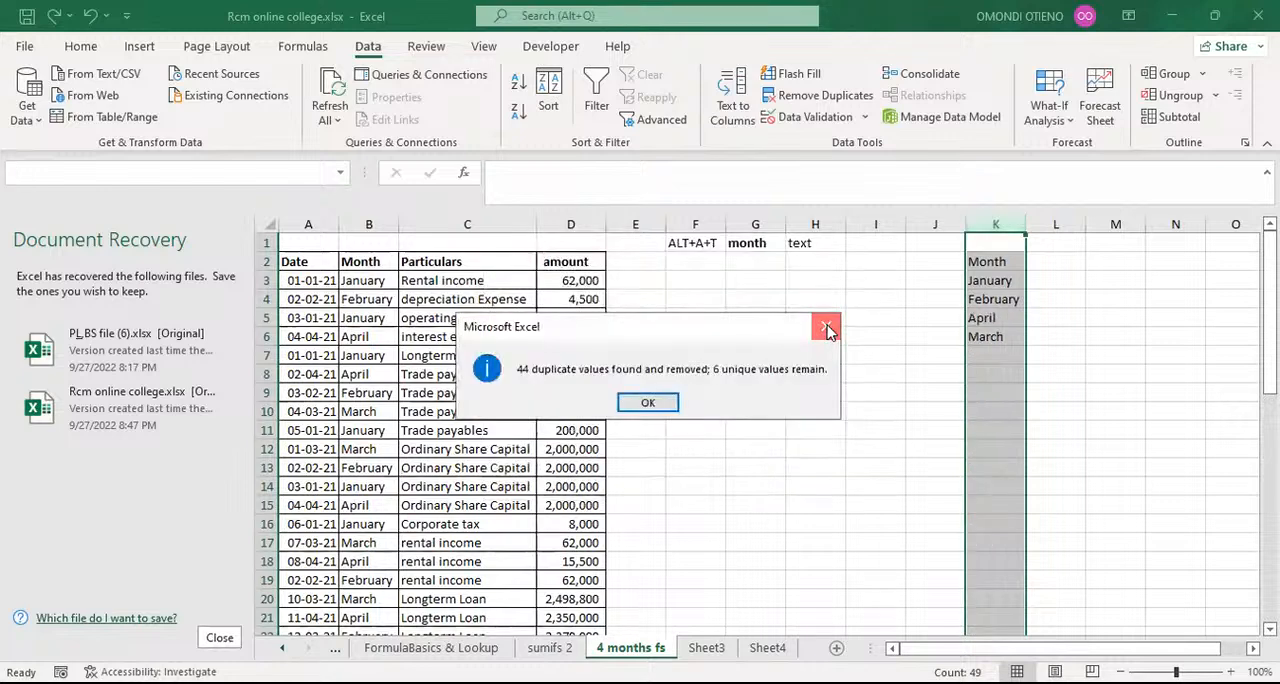
left_click(826, 326)
Step: Enter the shortcut note ALT+A+M in cell F3
left_click(700, 279)
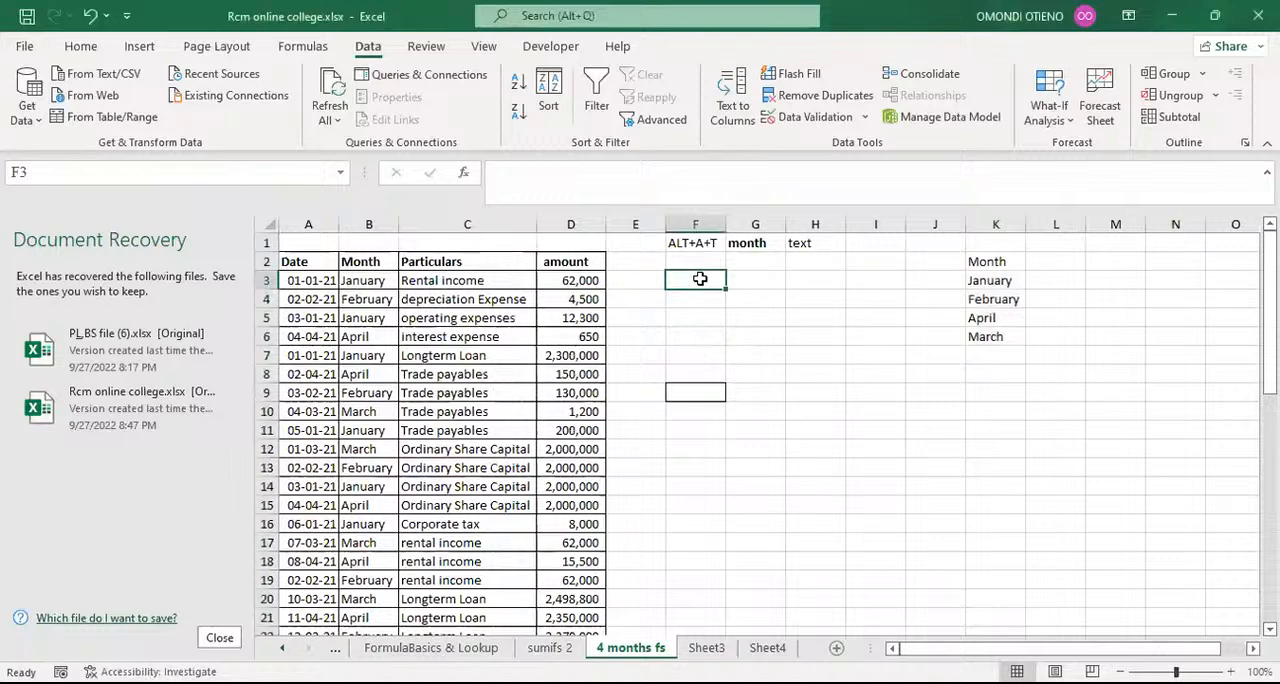
type("ALT")
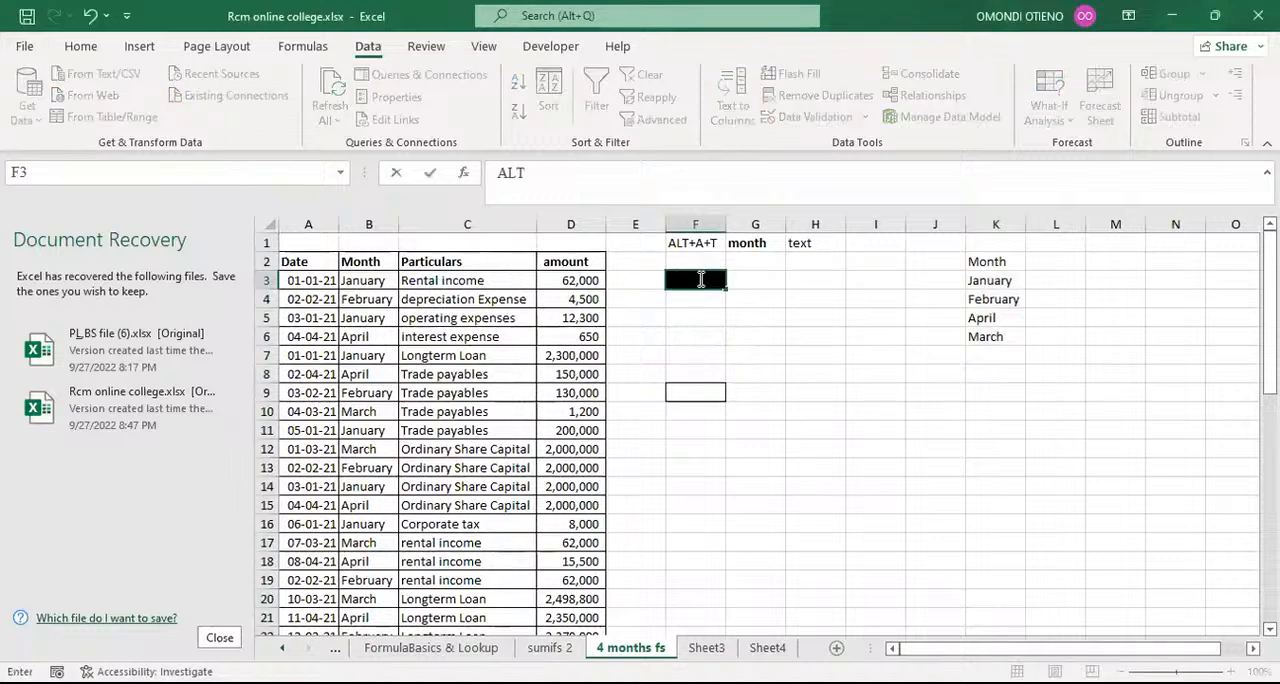
type("+A+M")
key("Return")
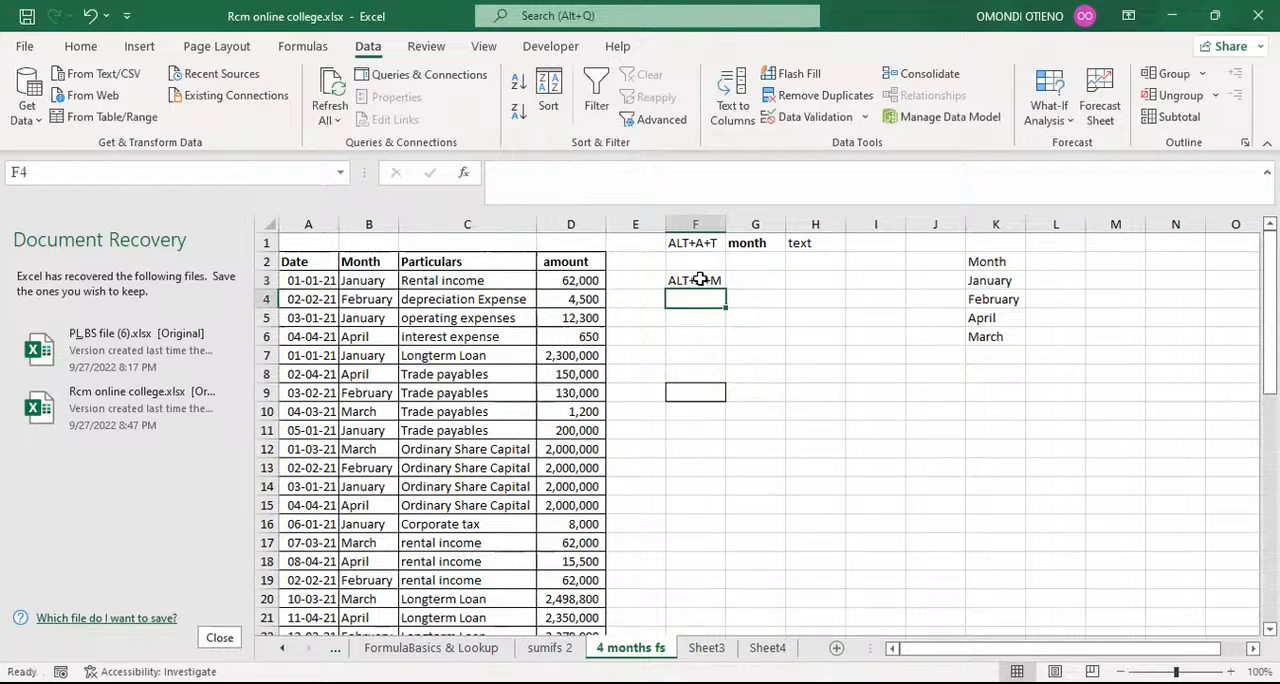
left_click(699, 280)
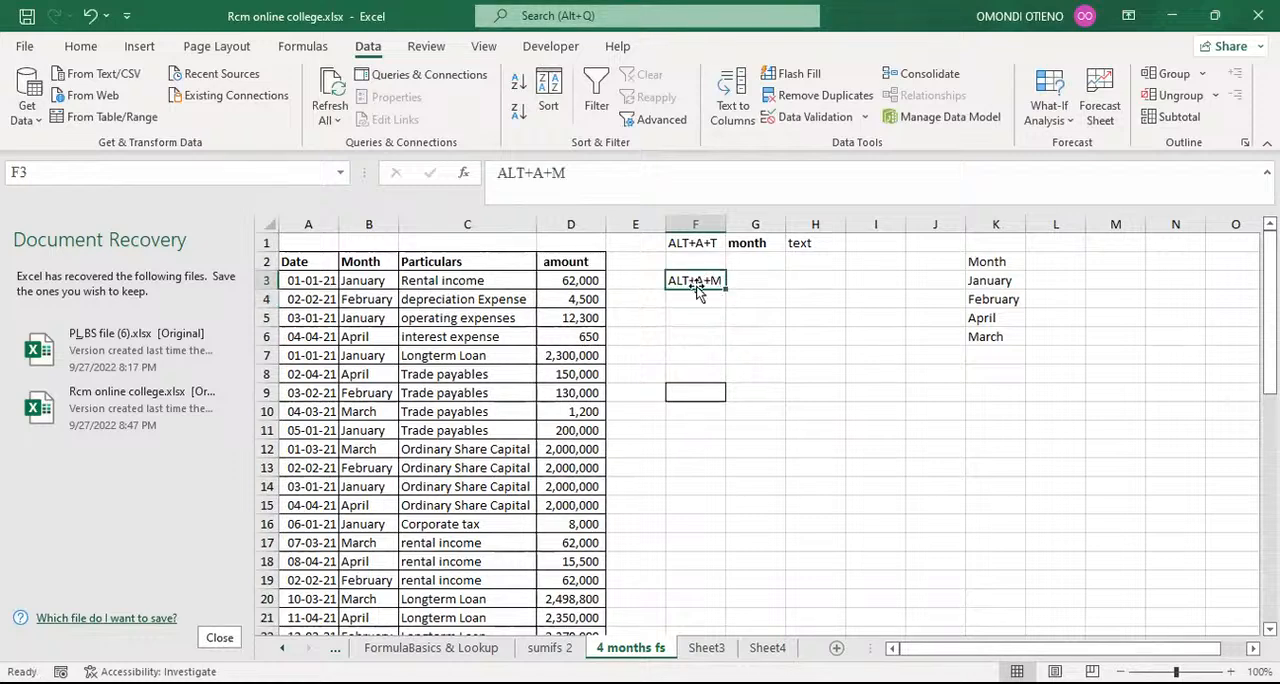
Step: Copy the Month column B and paste it as values only into column L
left_click(372, 224)
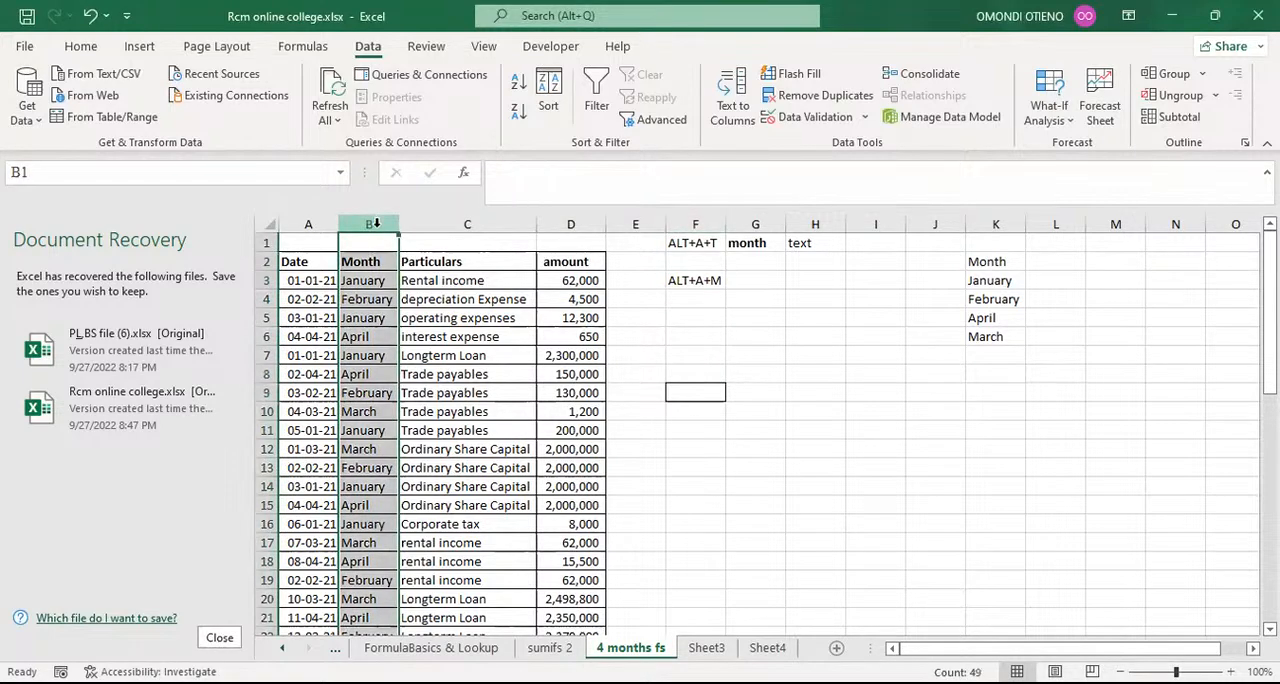
key("ctrl+c")
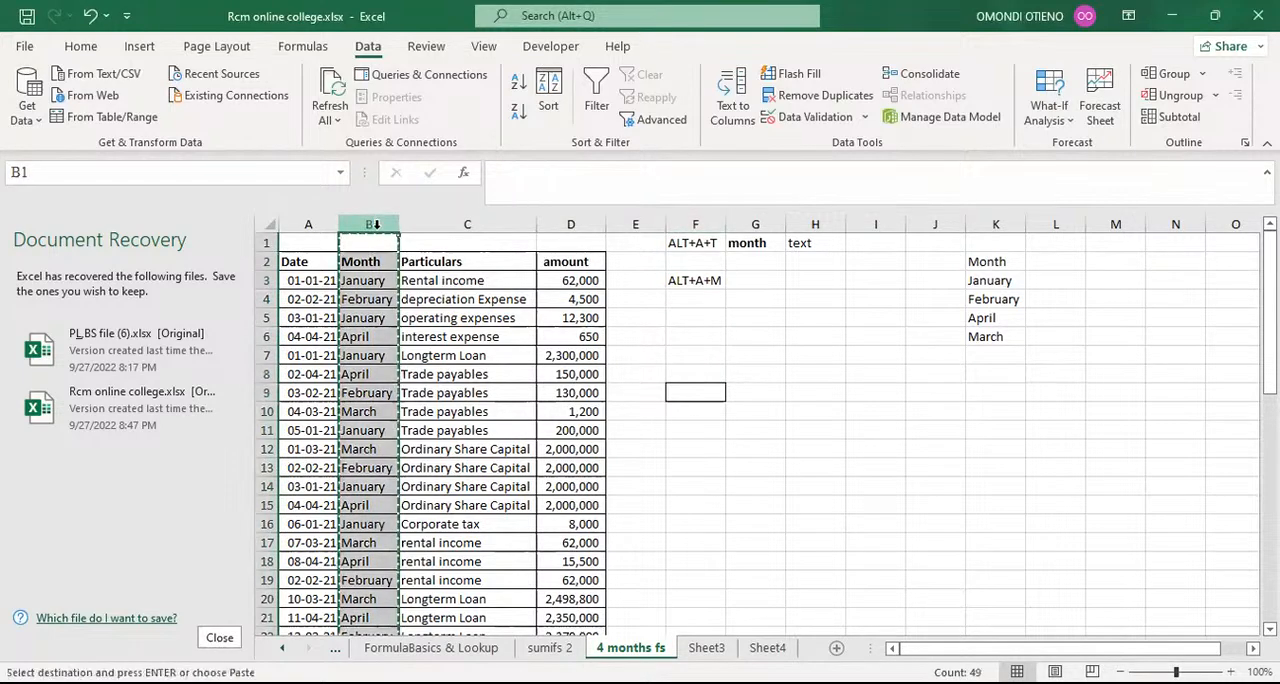
left_click(1051, 223)
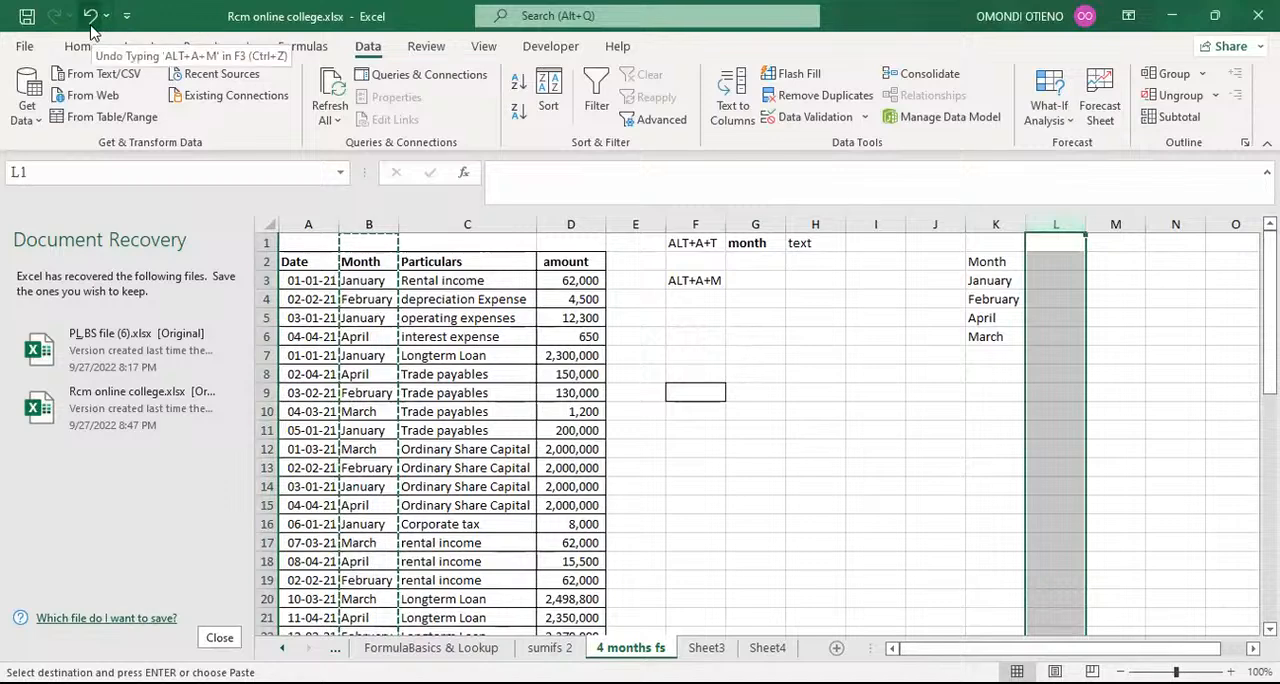
key("alt")
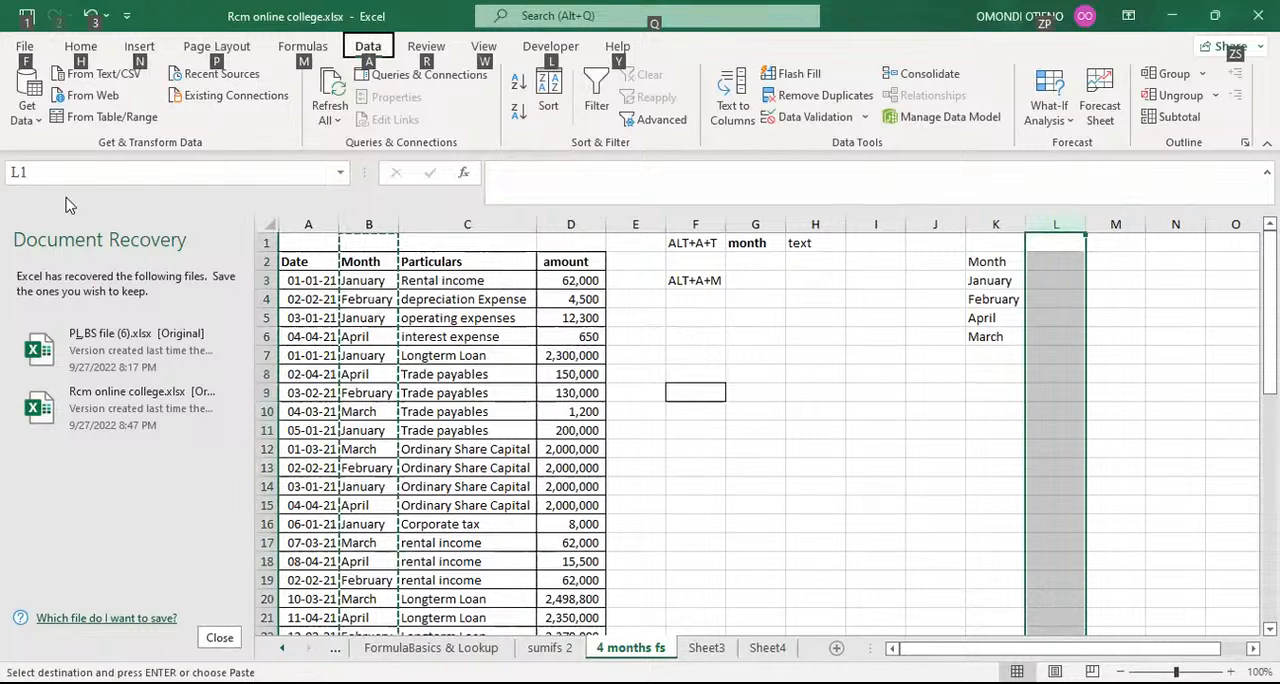
key("h")
key("v")
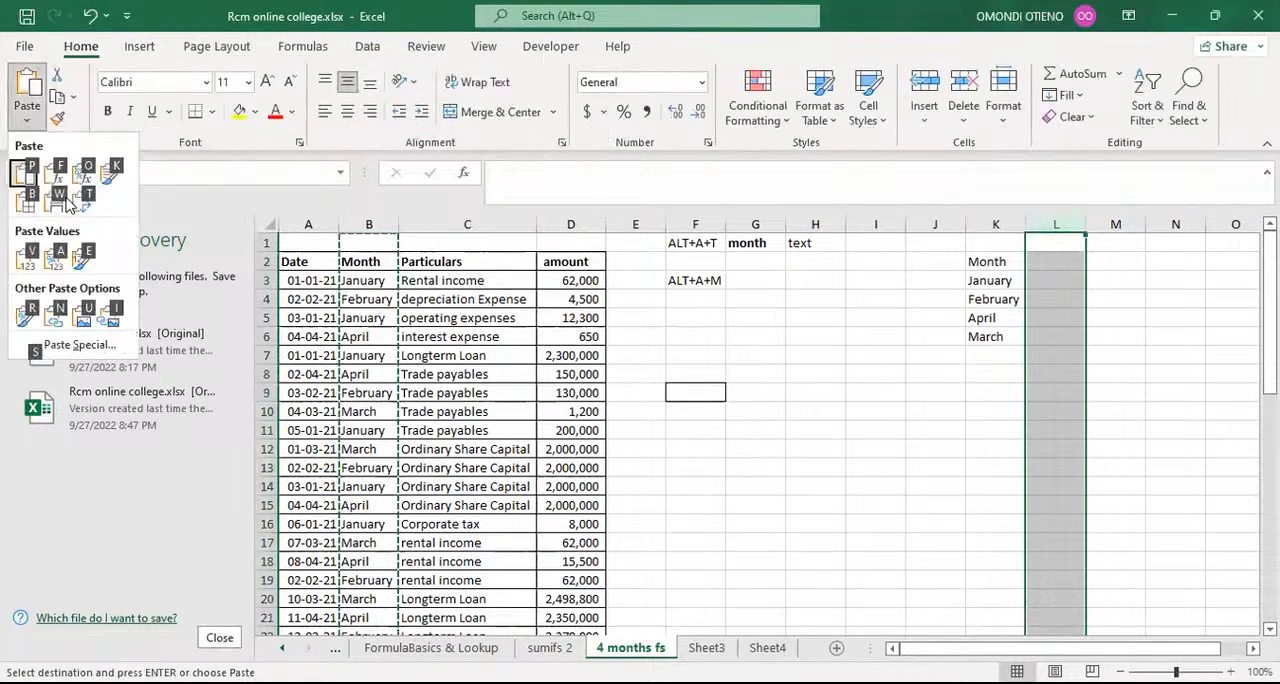
key("v")
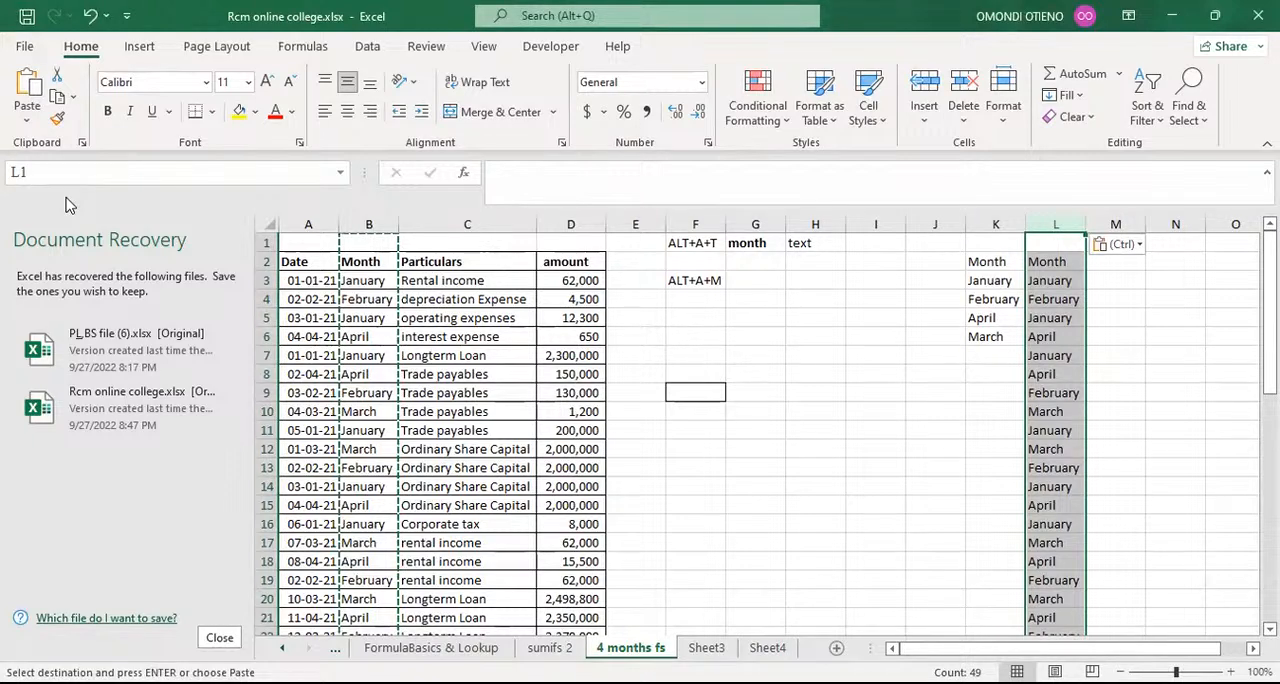
Step: Remove the duplicate months from column L only, continuing with the current selection and leaving My data has headers disabled
key("alt+a+m")
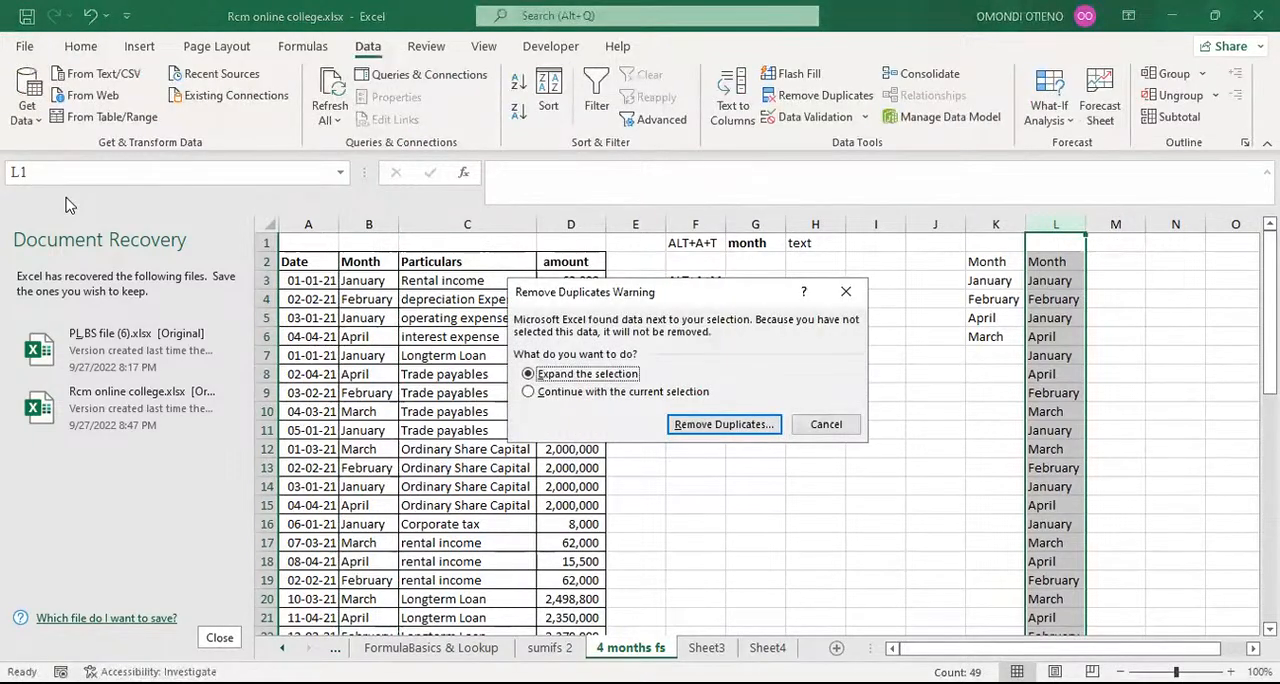
key("Down")
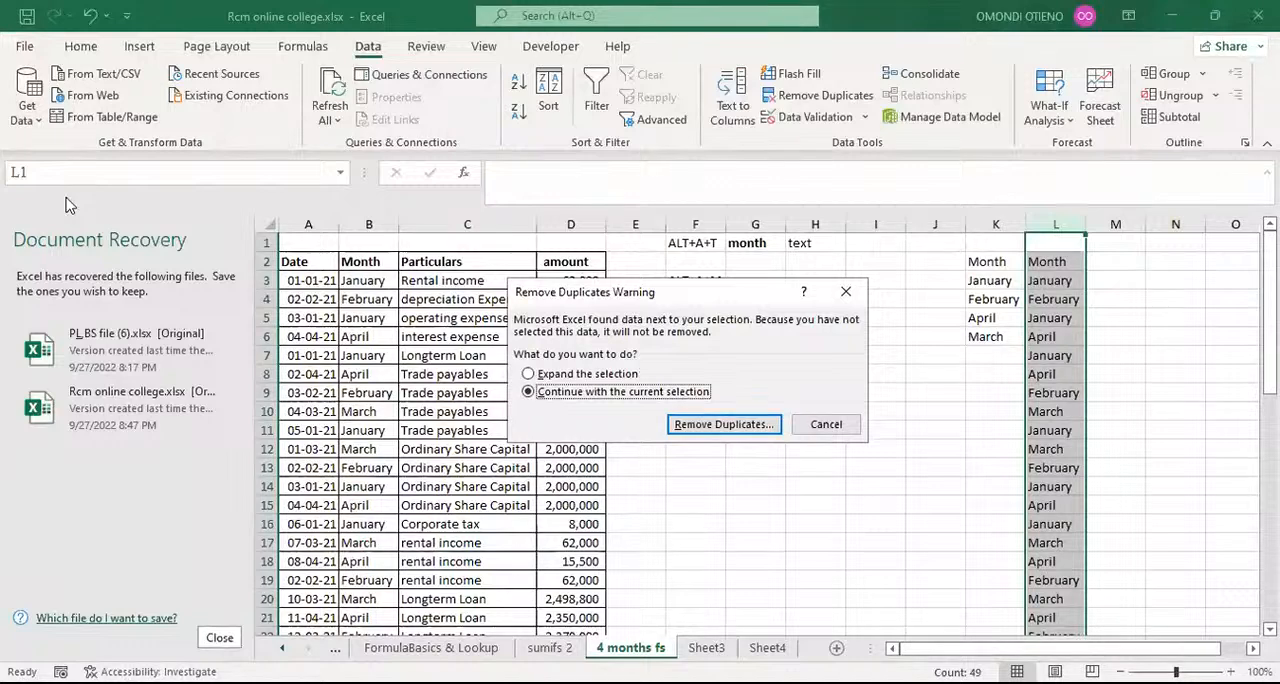
key("Return")
key("Tab")
key("Tab")
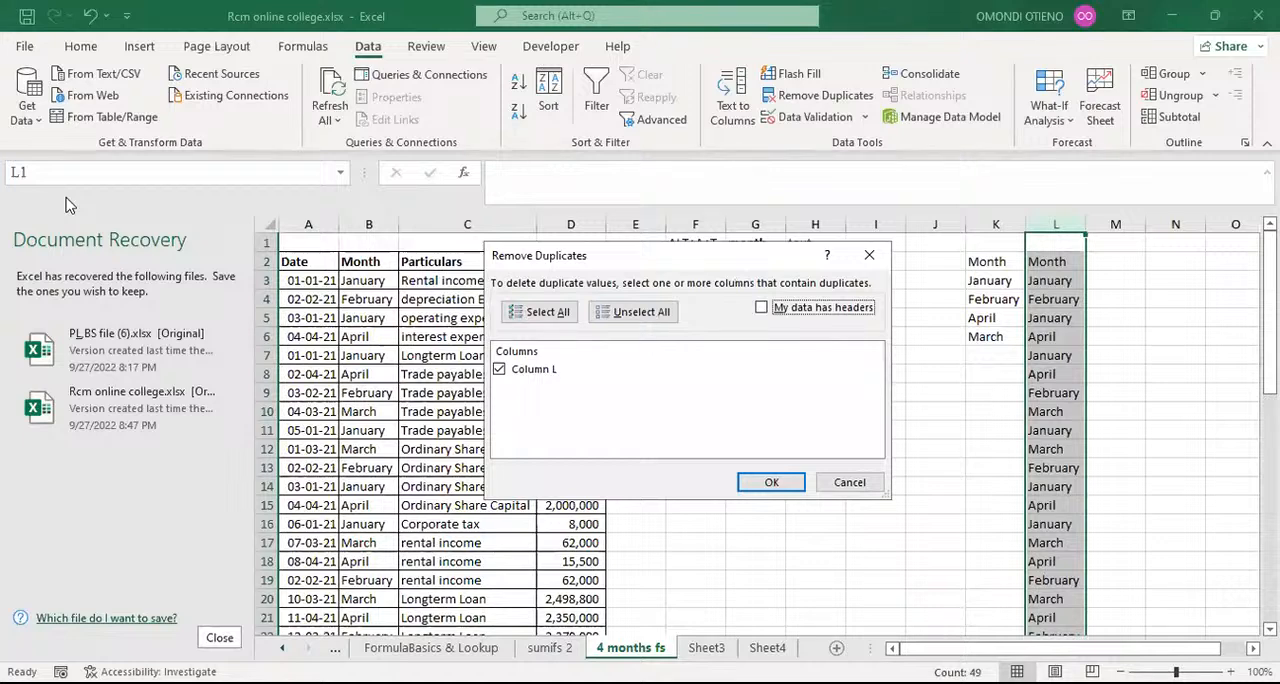
key("Return")
key("Return")
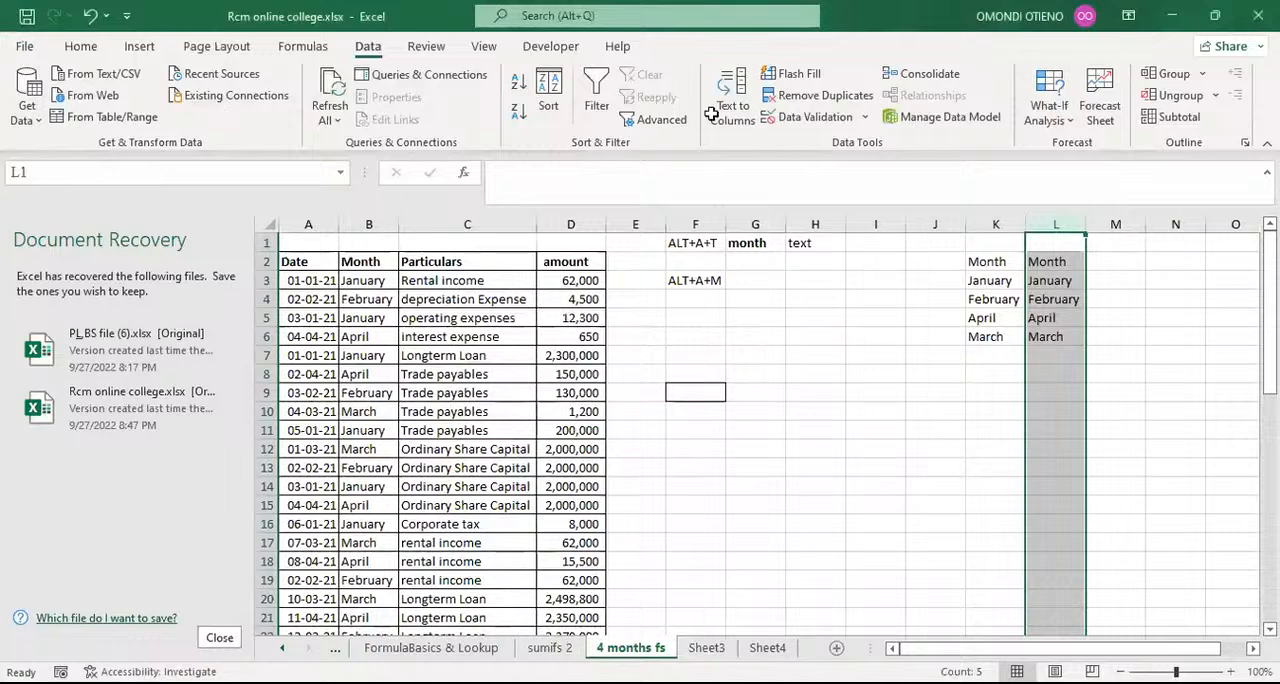
left_click(1056, 281)
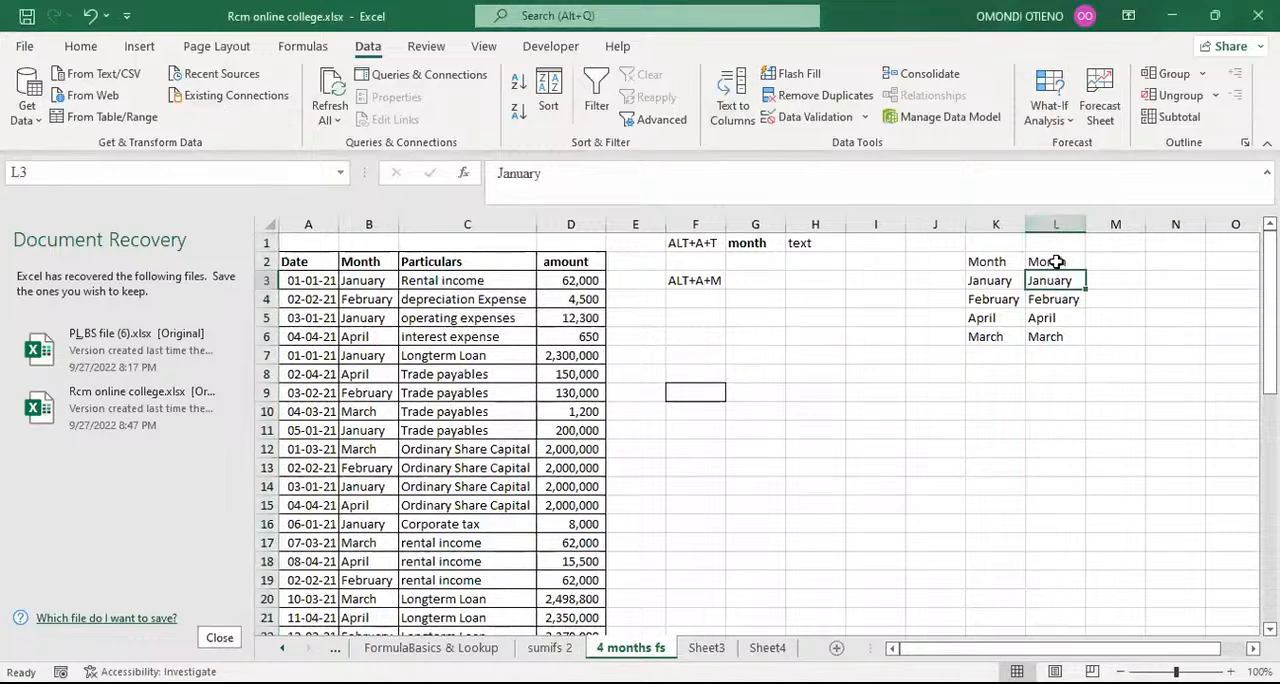
left_click(1056, 261)
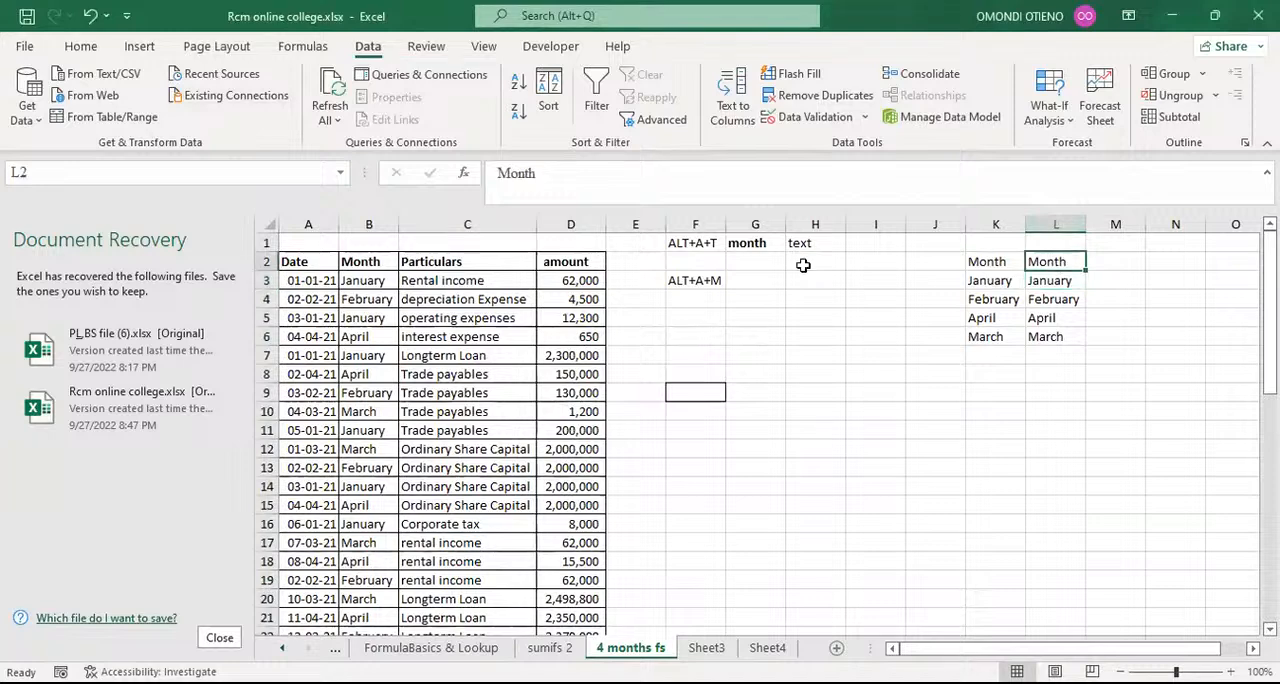
left_click(704, 279)
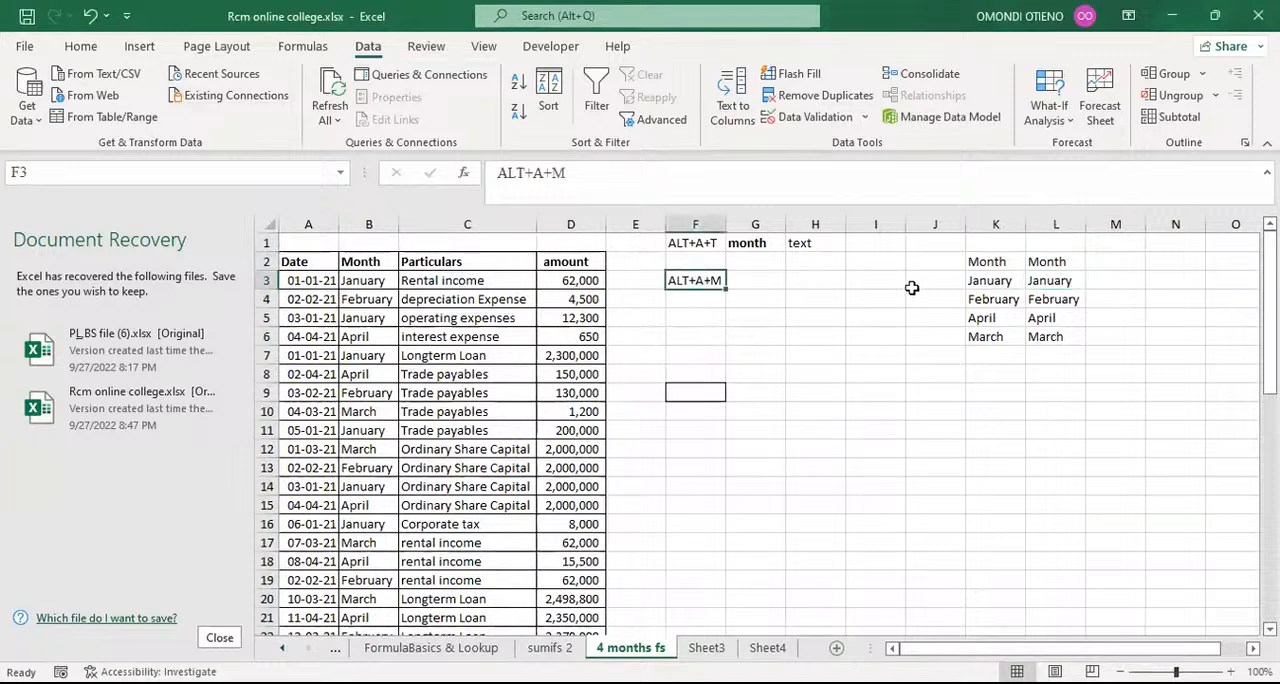
left_click(690, 313)
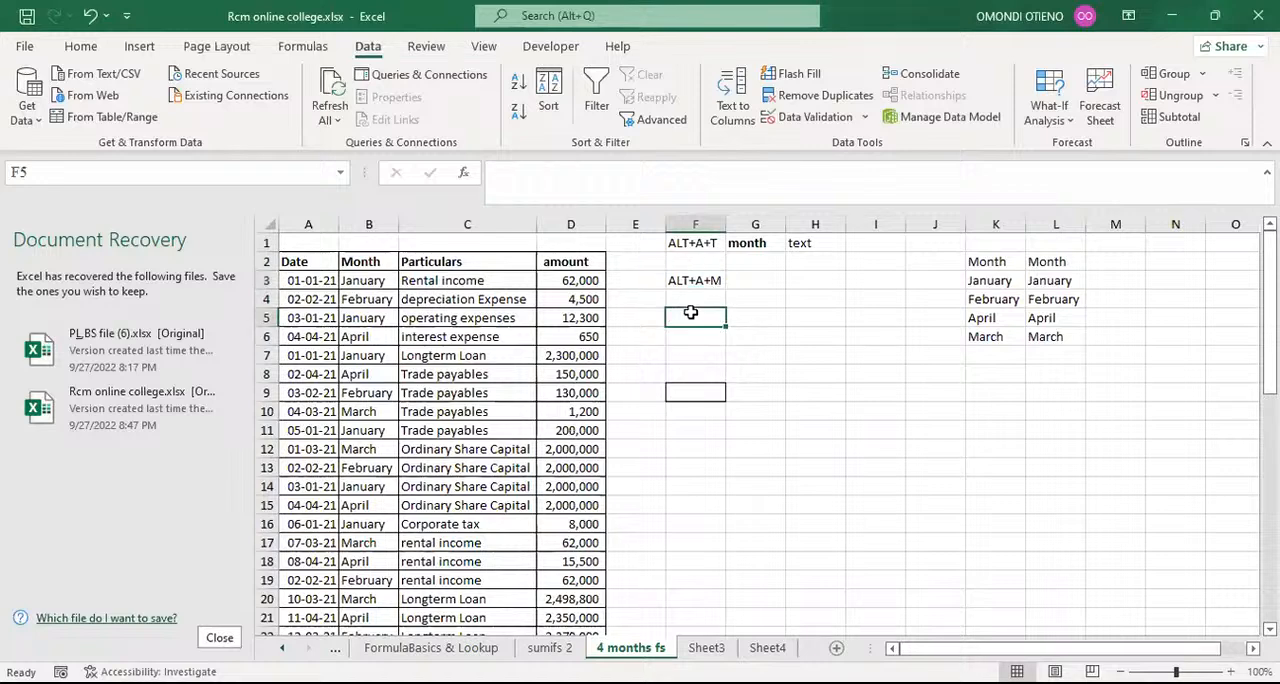
Step: Copy the Month column B and paste it as values only into column I
left_click(384, 223)
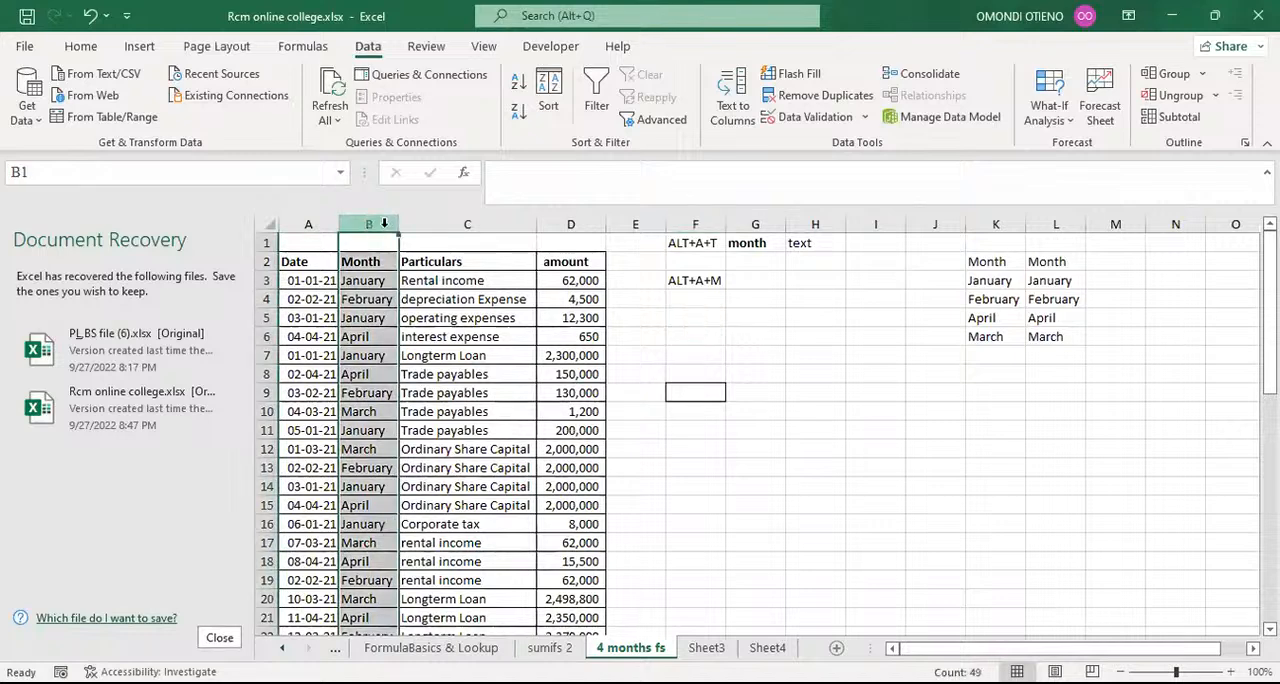
key("alt")
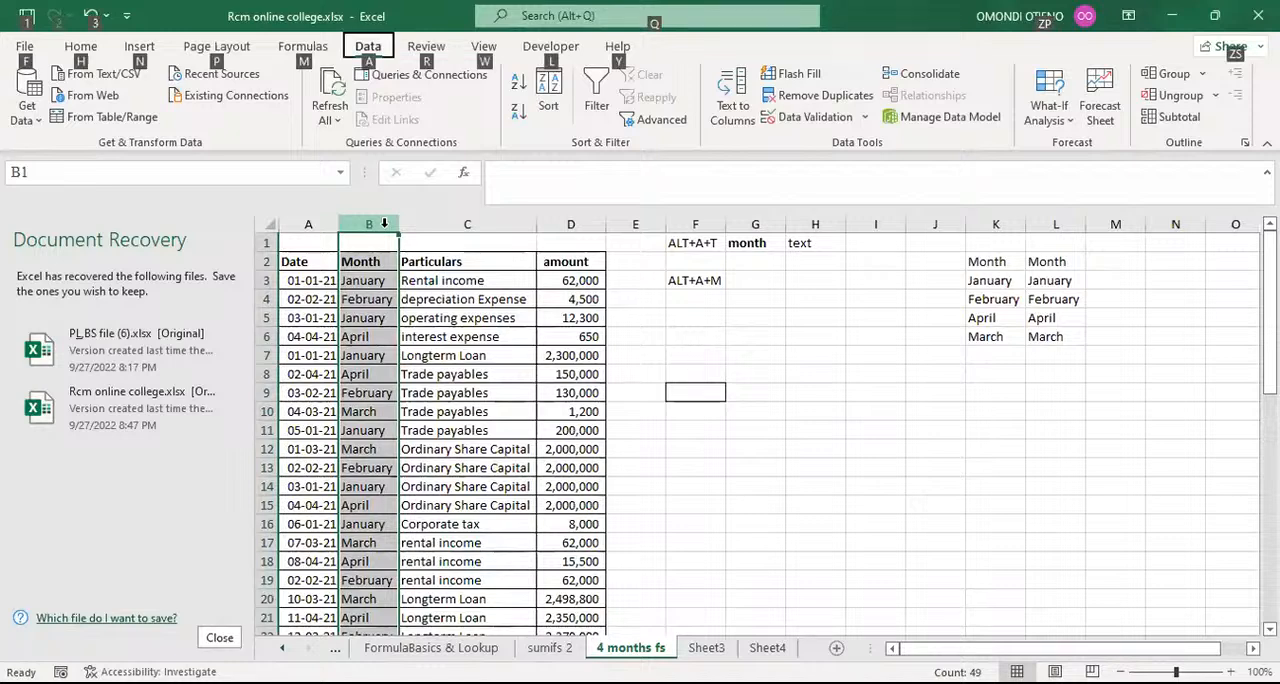
key("h")
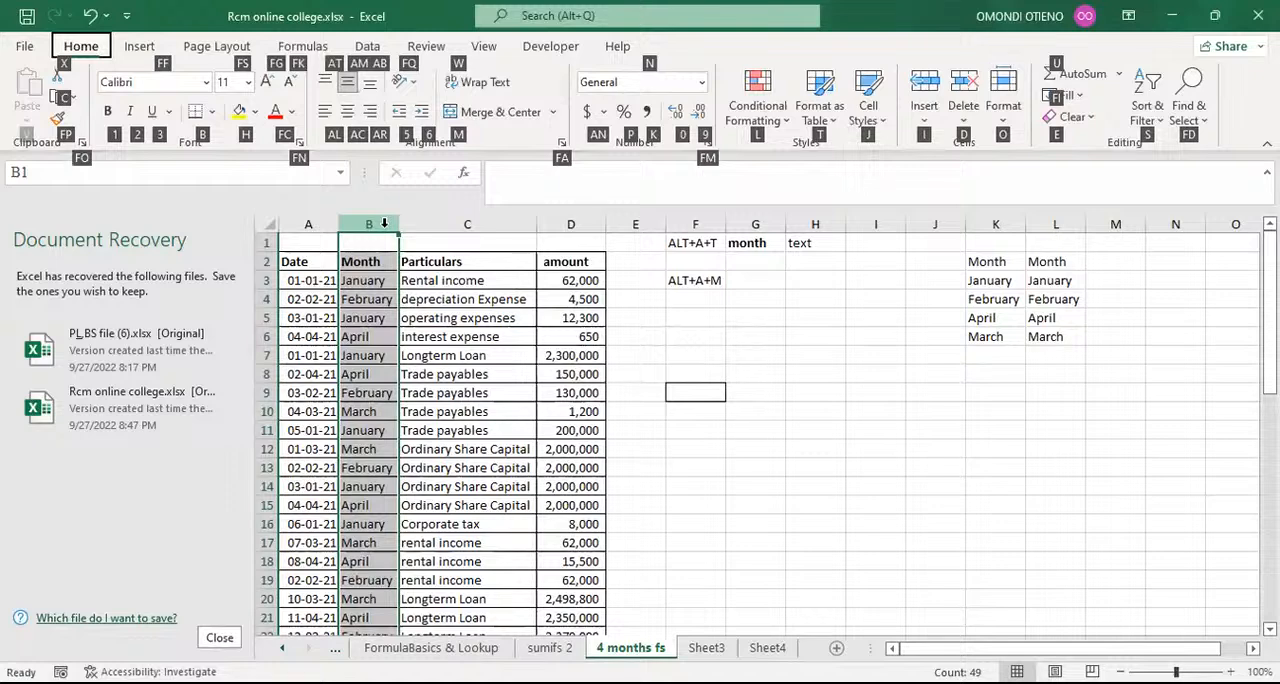
key("Escape")
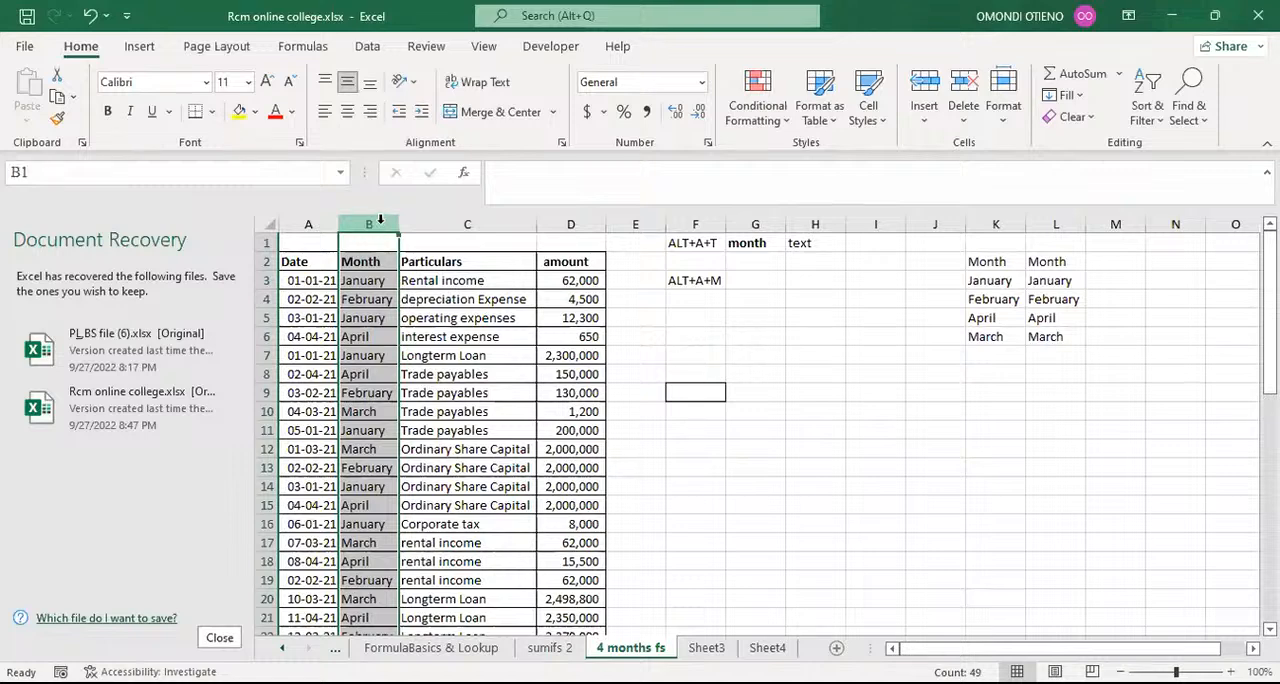
key("ctrl+c")
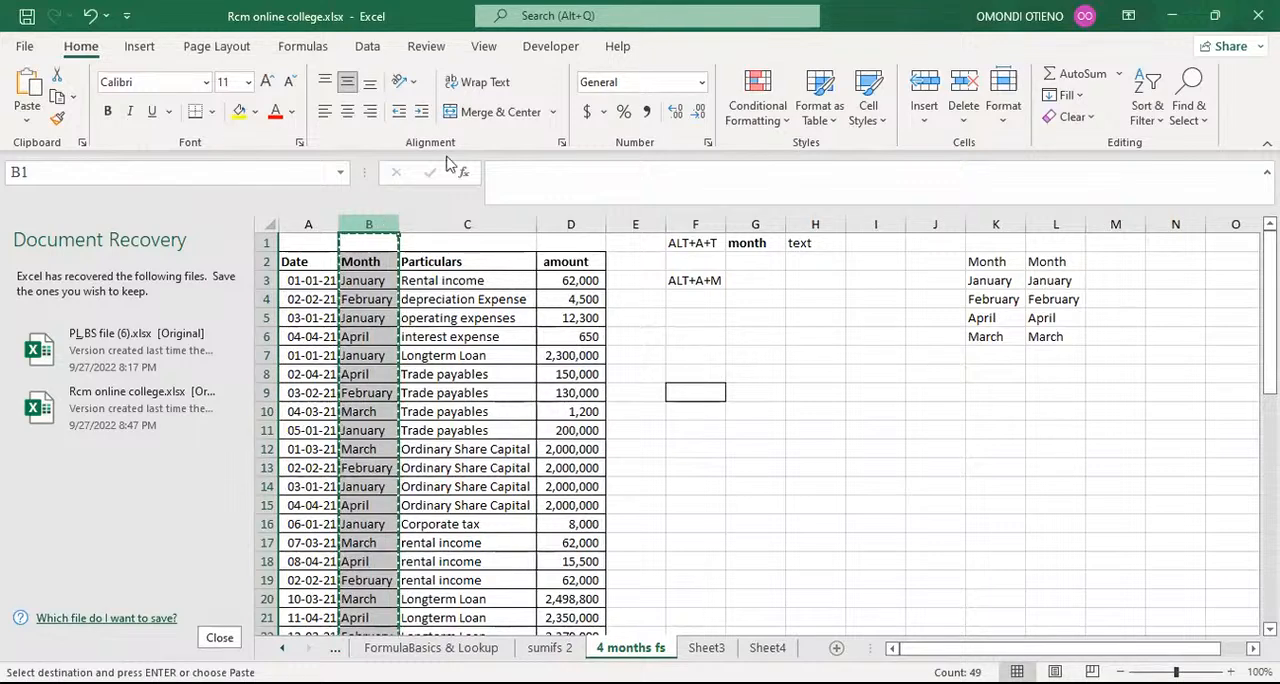
left_click(878, 224)
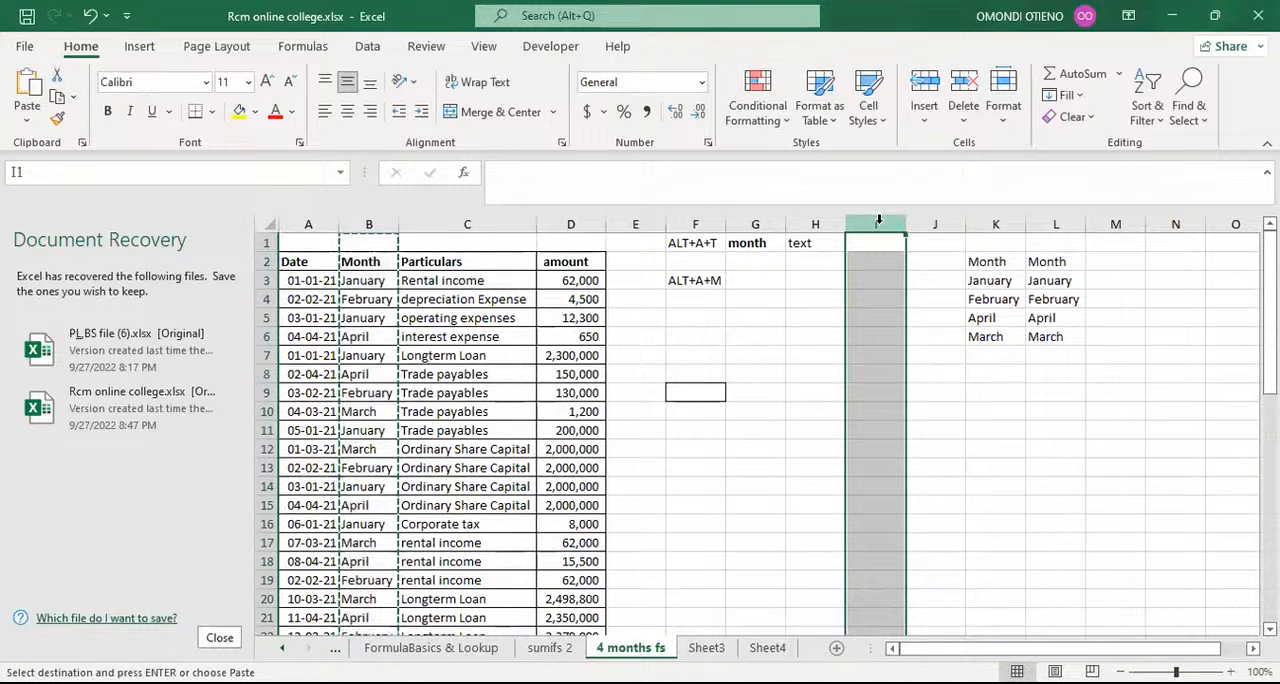
key("alt")
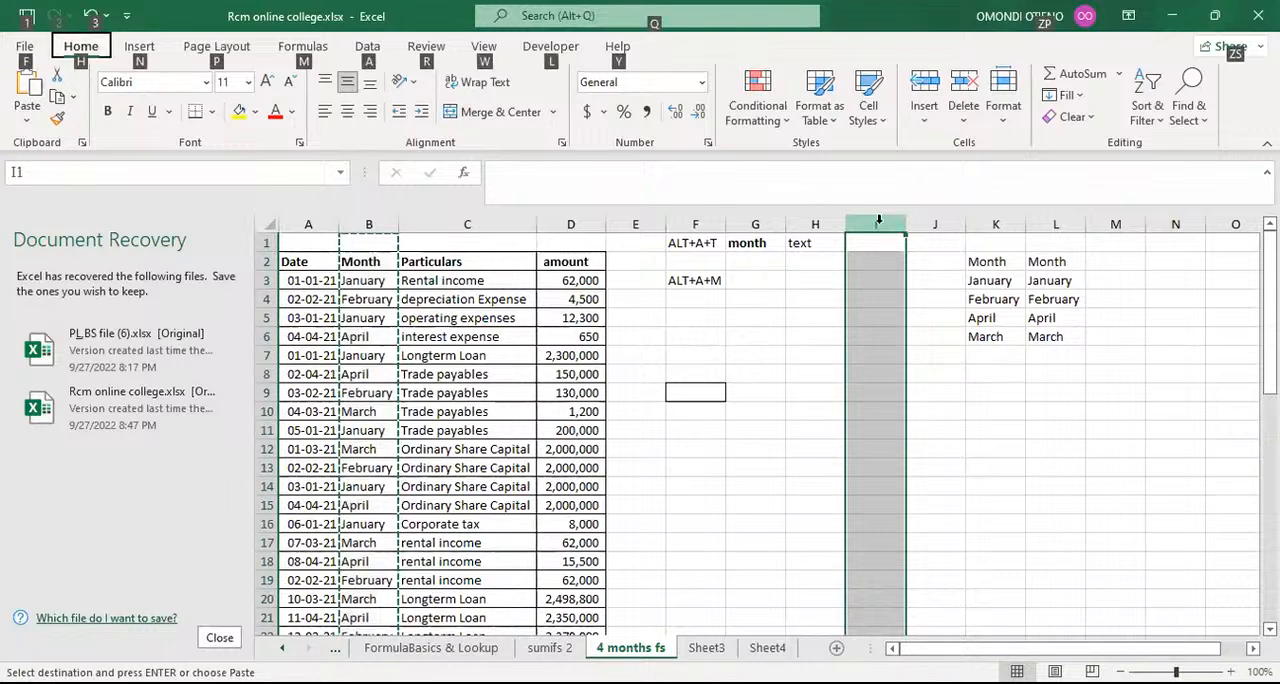
key("h")
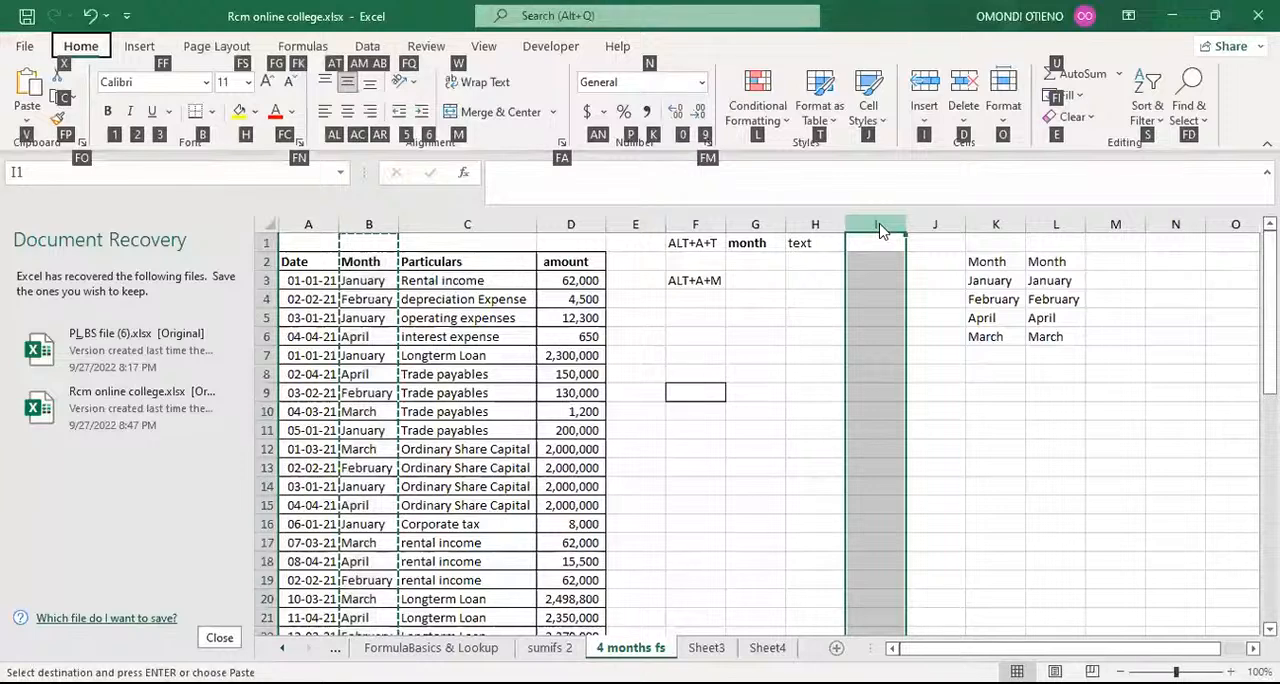
key("v")
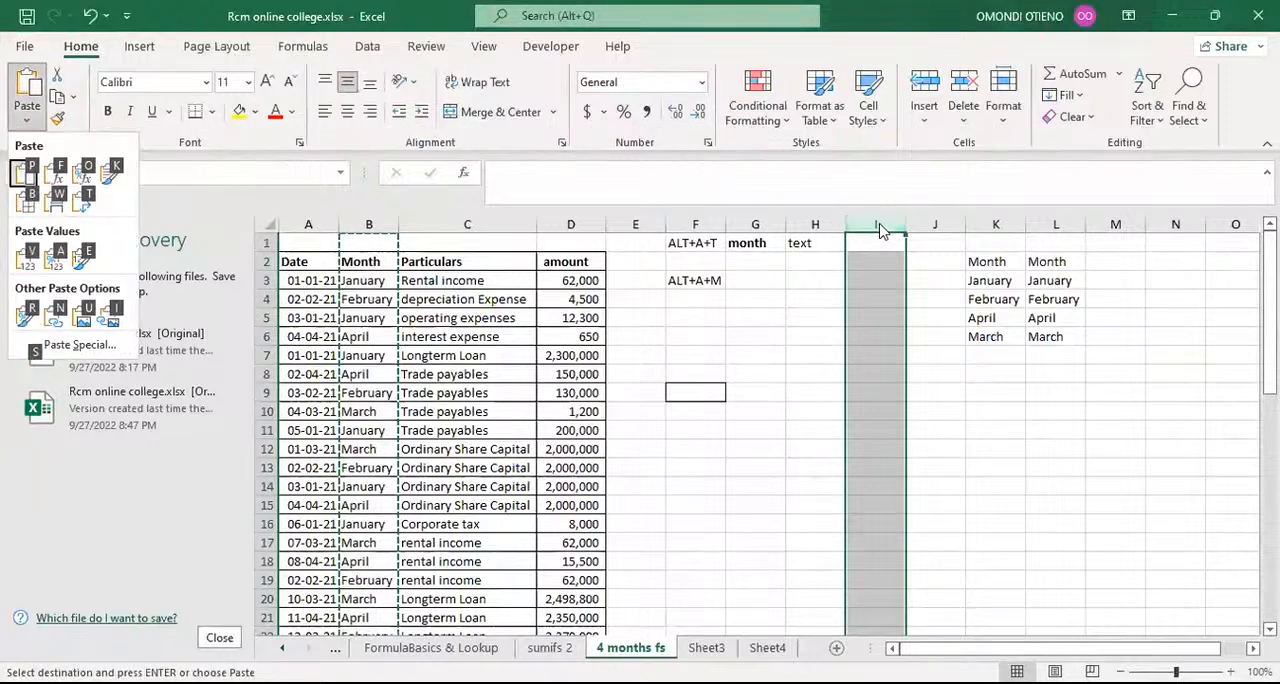
key("p")
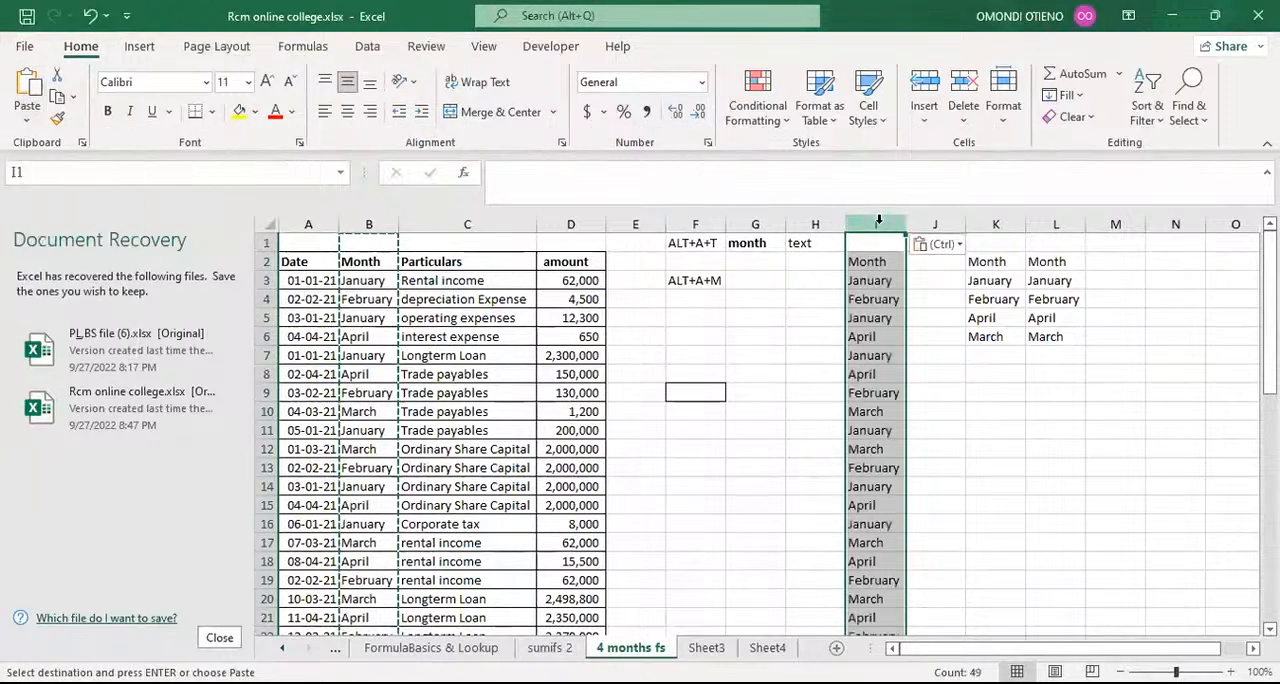
Step: Enter the shortcut note ALT+H+V+V in cell F5 and autofit the width of column F
left_click(689, 316)
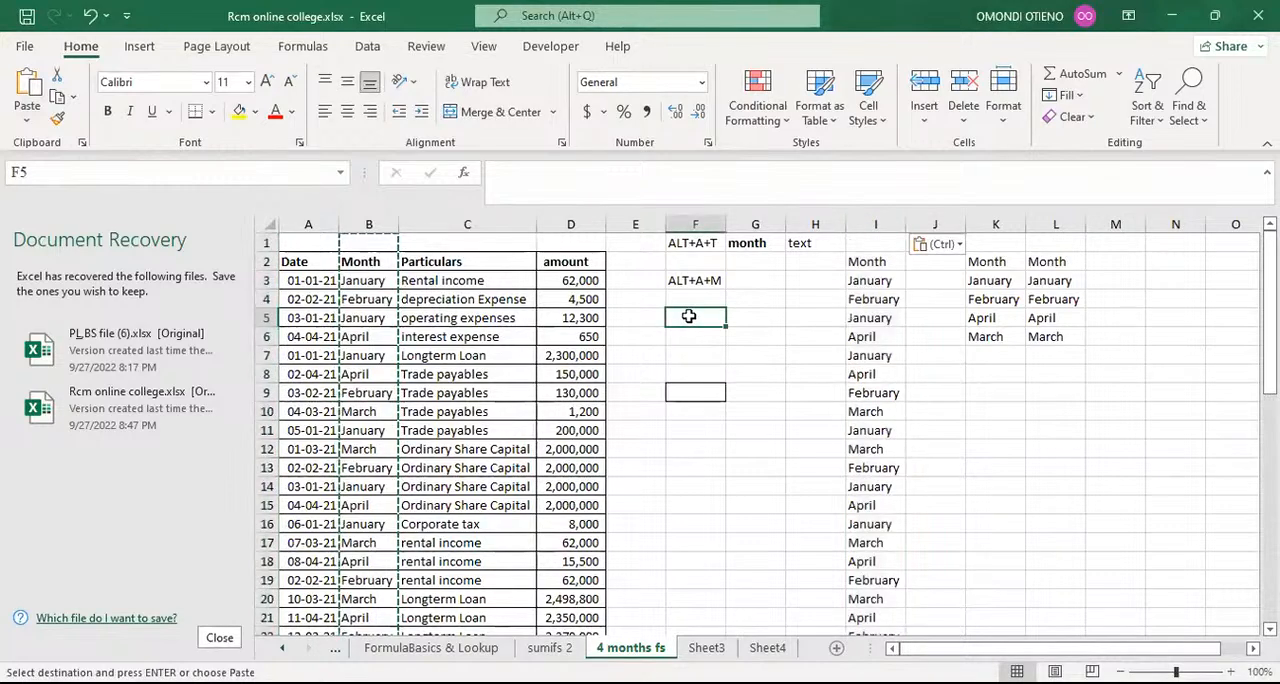
type("AL")
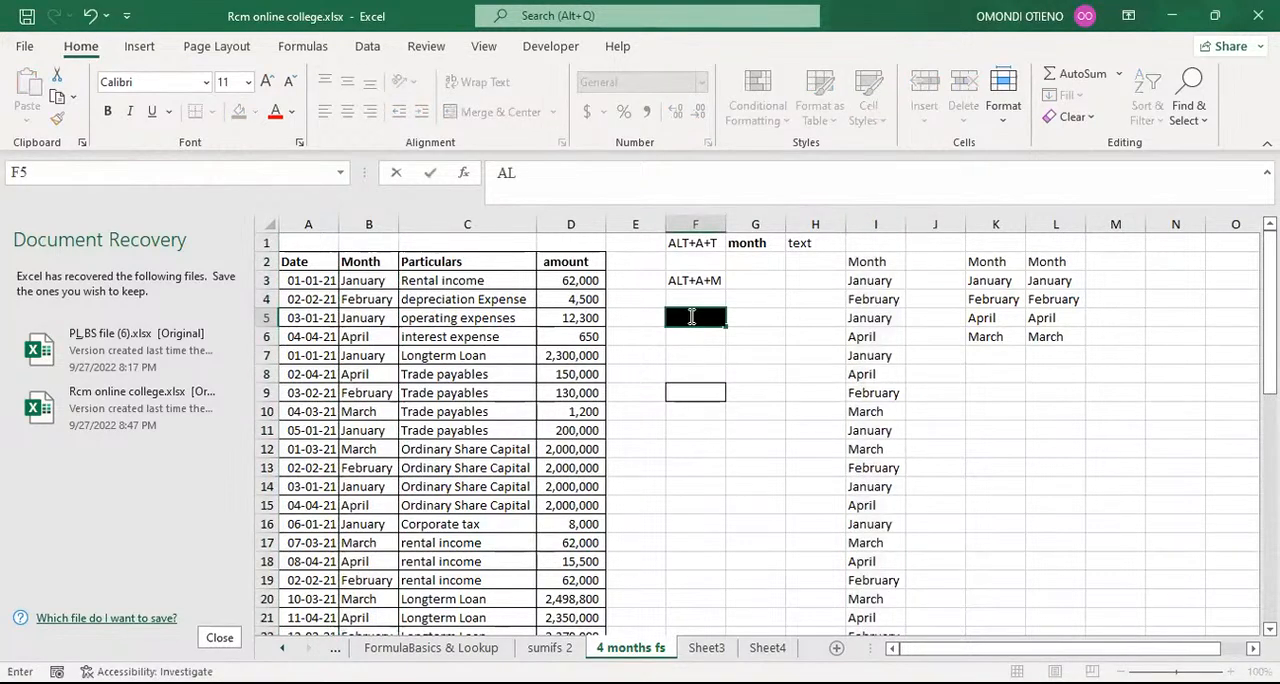
type("T")
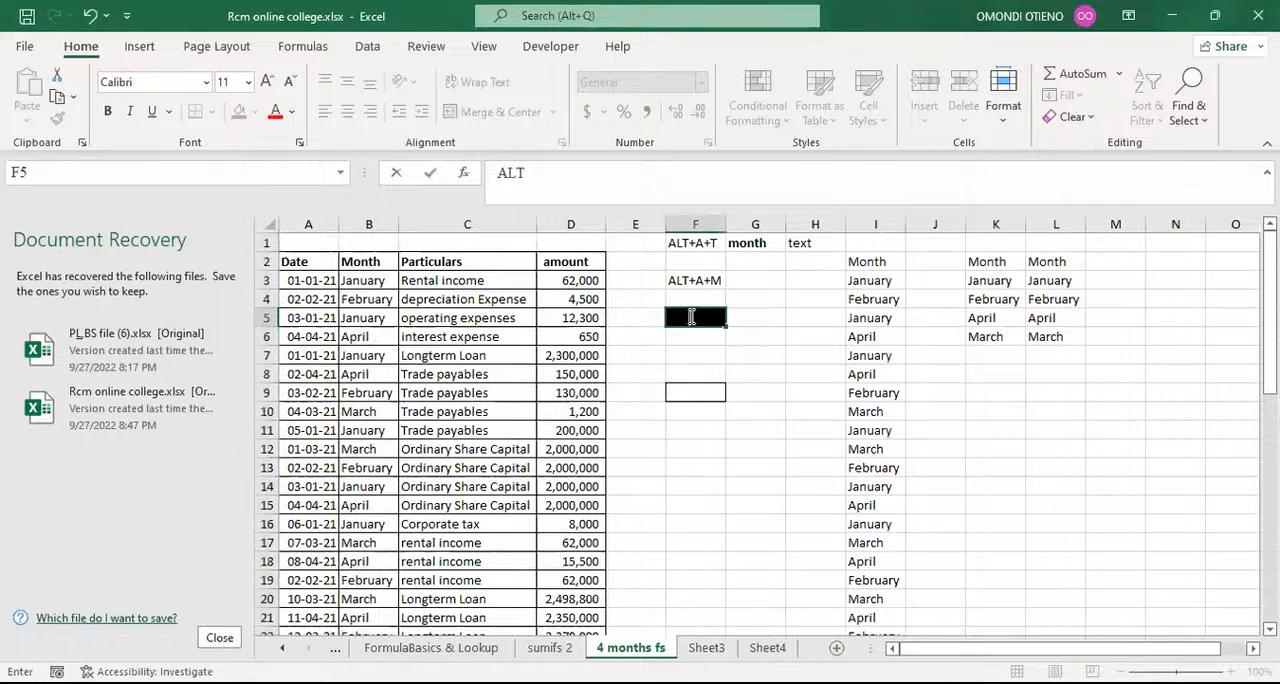
type("H+V+V")
key("ctrl+Return")
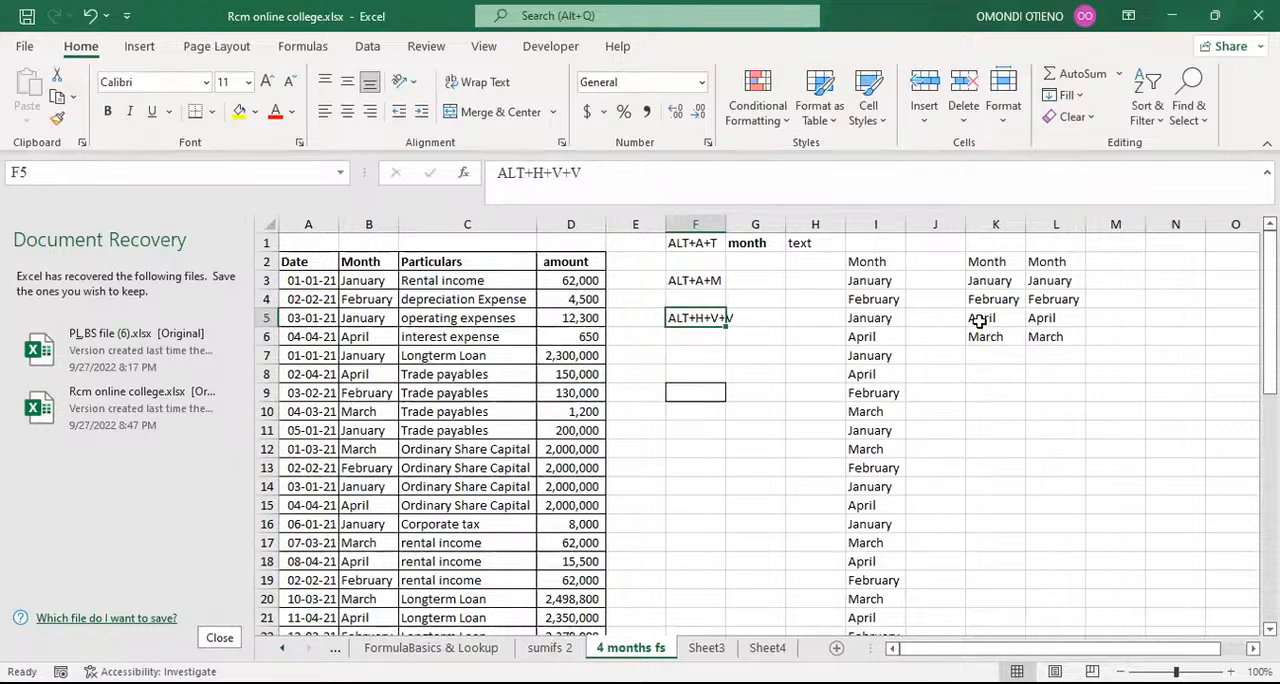
double_click(726, 224)
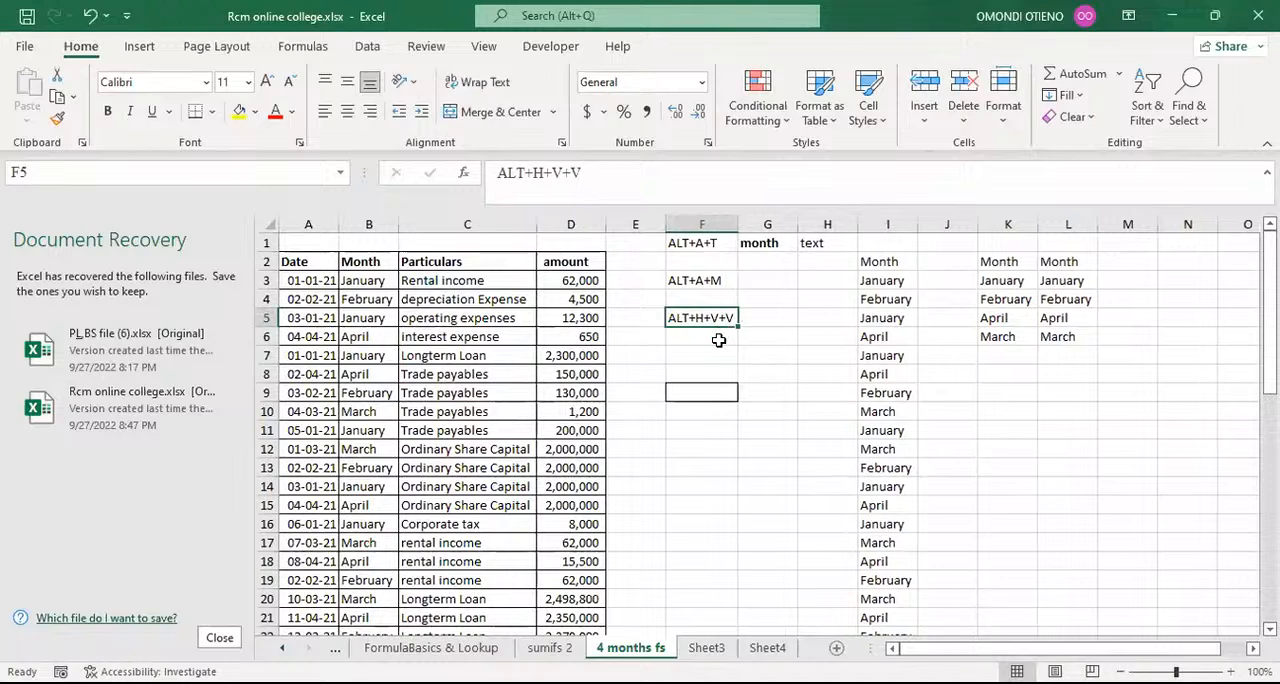
Step: Enter the description paste values in cell G5 beside the ALT+H+V+V shortcut note
left_click(764, 318)
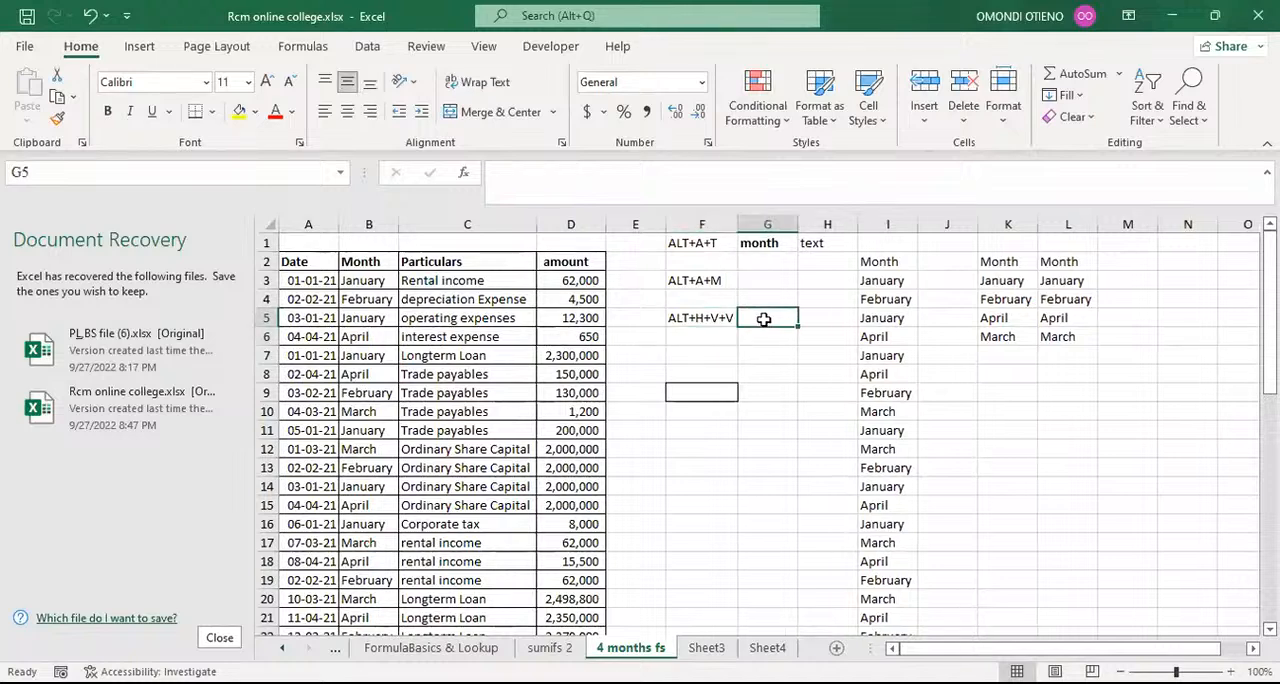
type("pas")
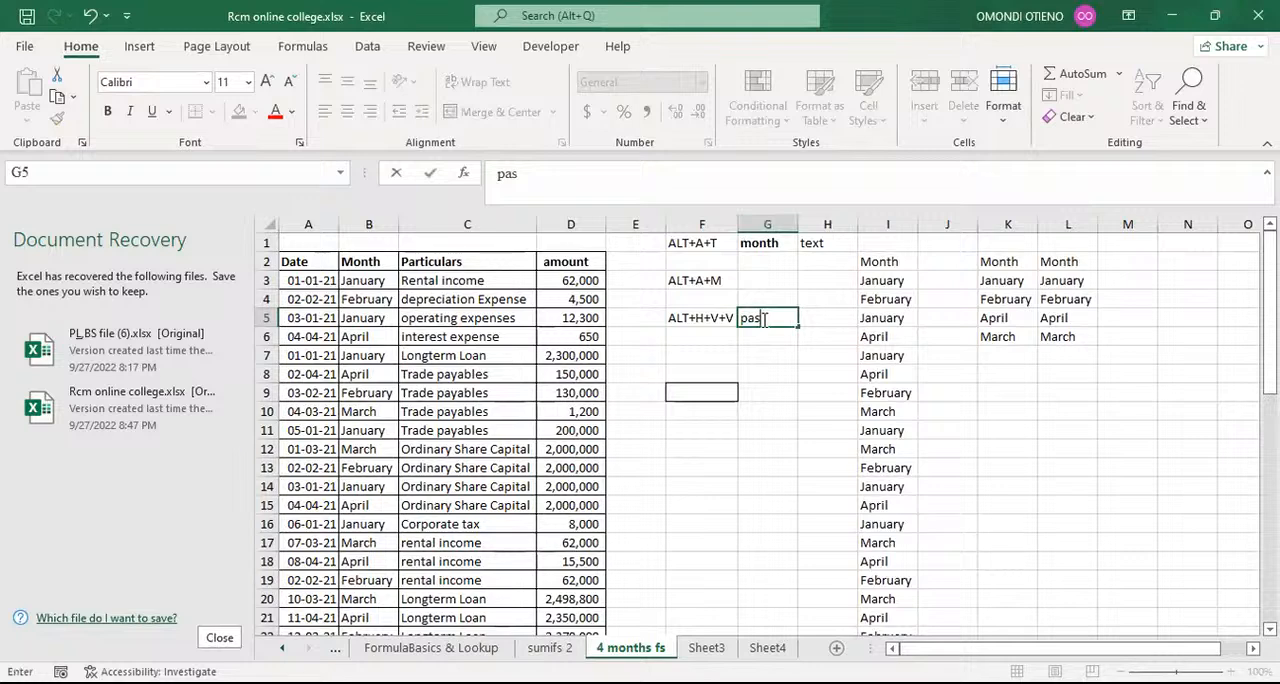
type("te values")
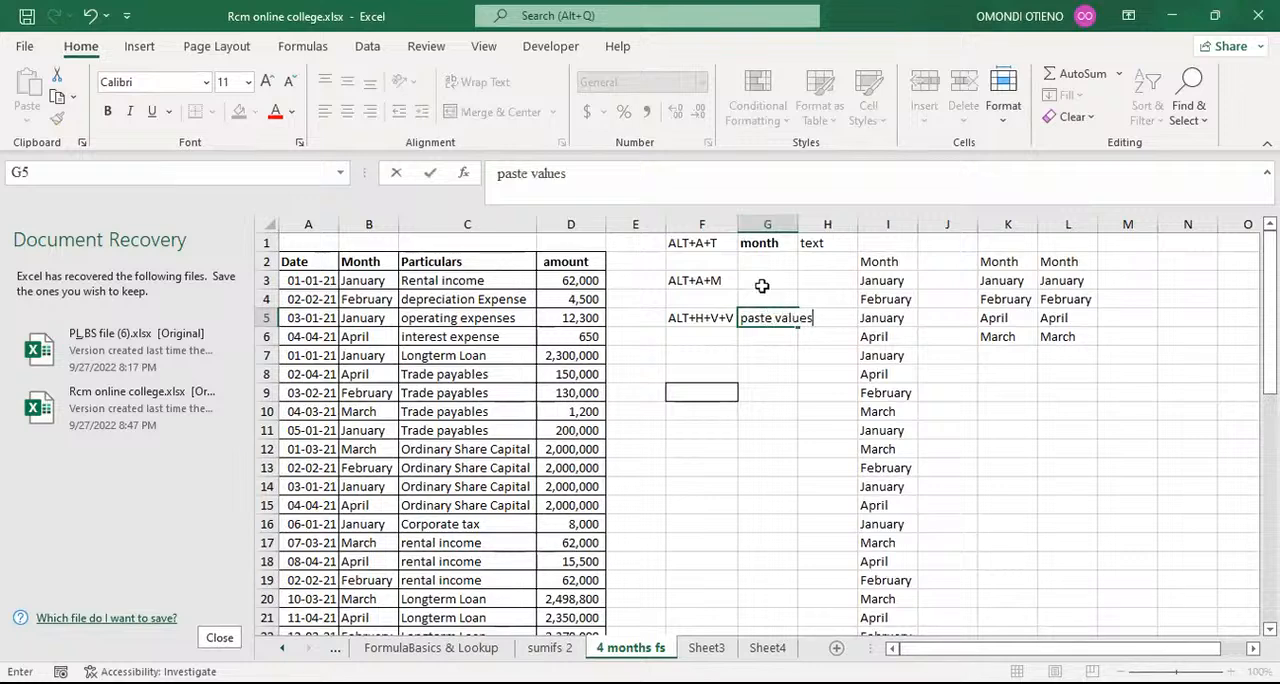
Step: Enter the description remove dublicate in cell G3 beside the ALT+A+M shortcut note
left_click(762, 281)
type("re")
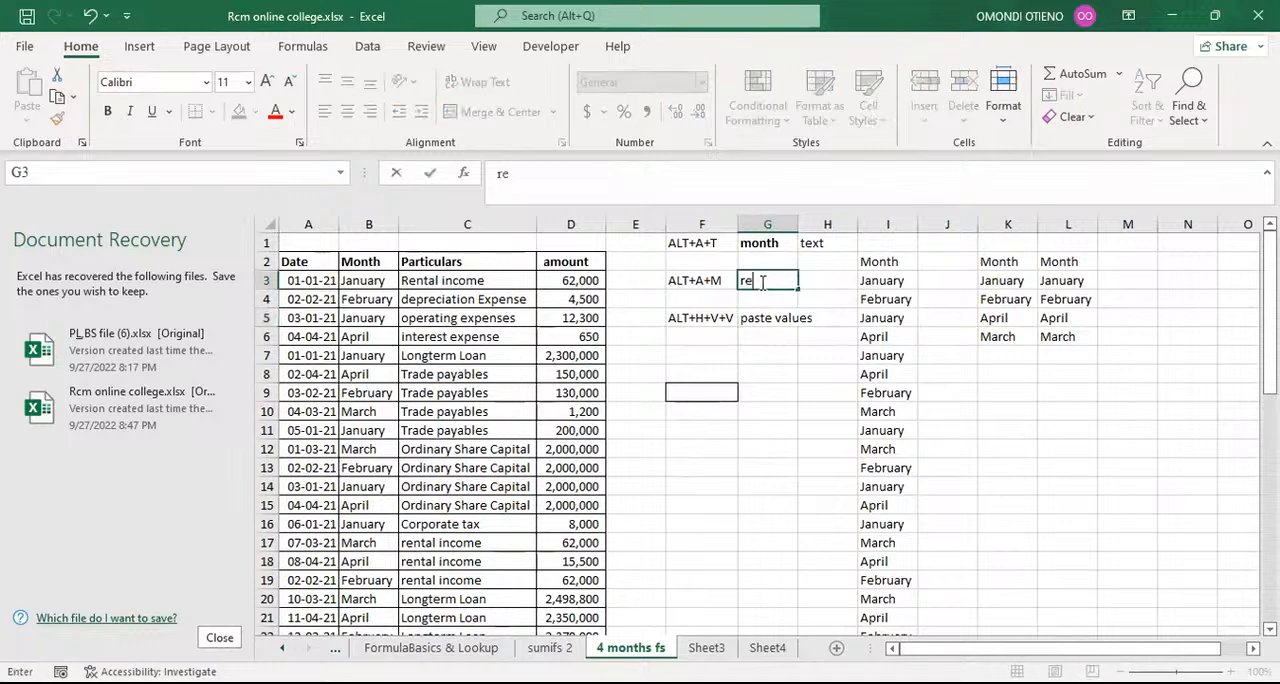
type("move dublicate")
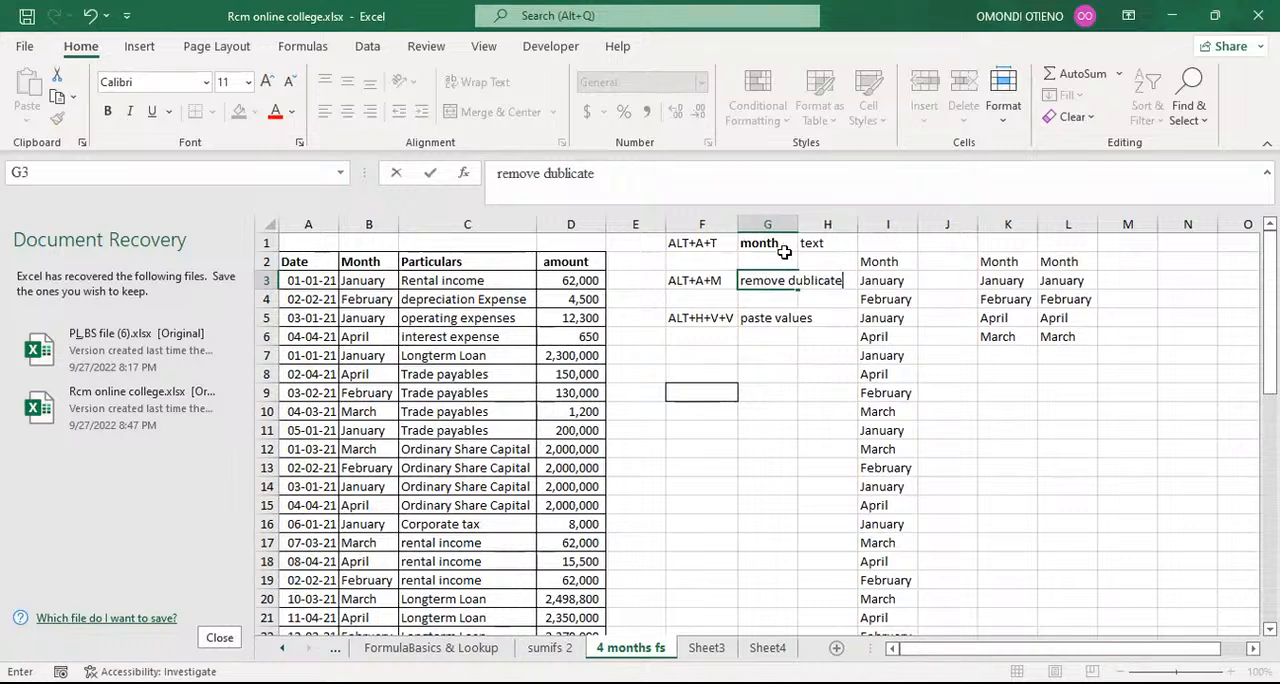
Step: Replace the text in cell G1 with insert filter to describe the ALT+A+T shortcut note
left_click(767, 243)
left_click_drag(765, 243, 808, 243)
key("ctrl+b")
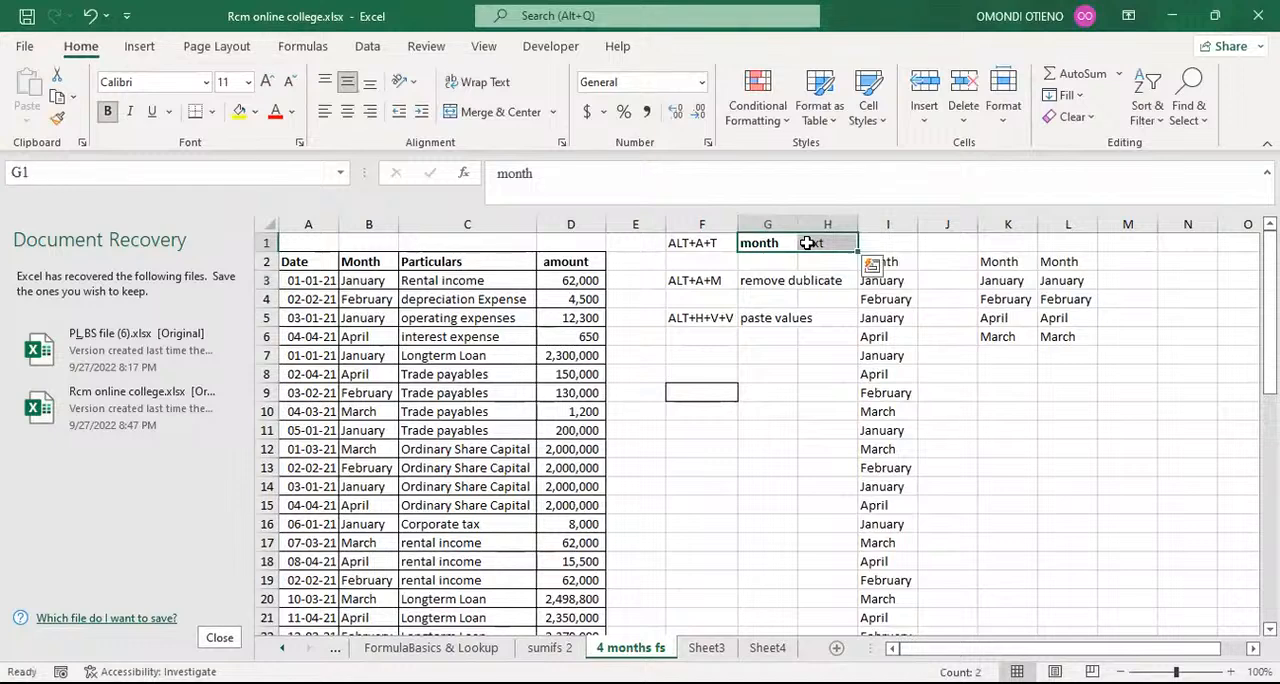
type("i")
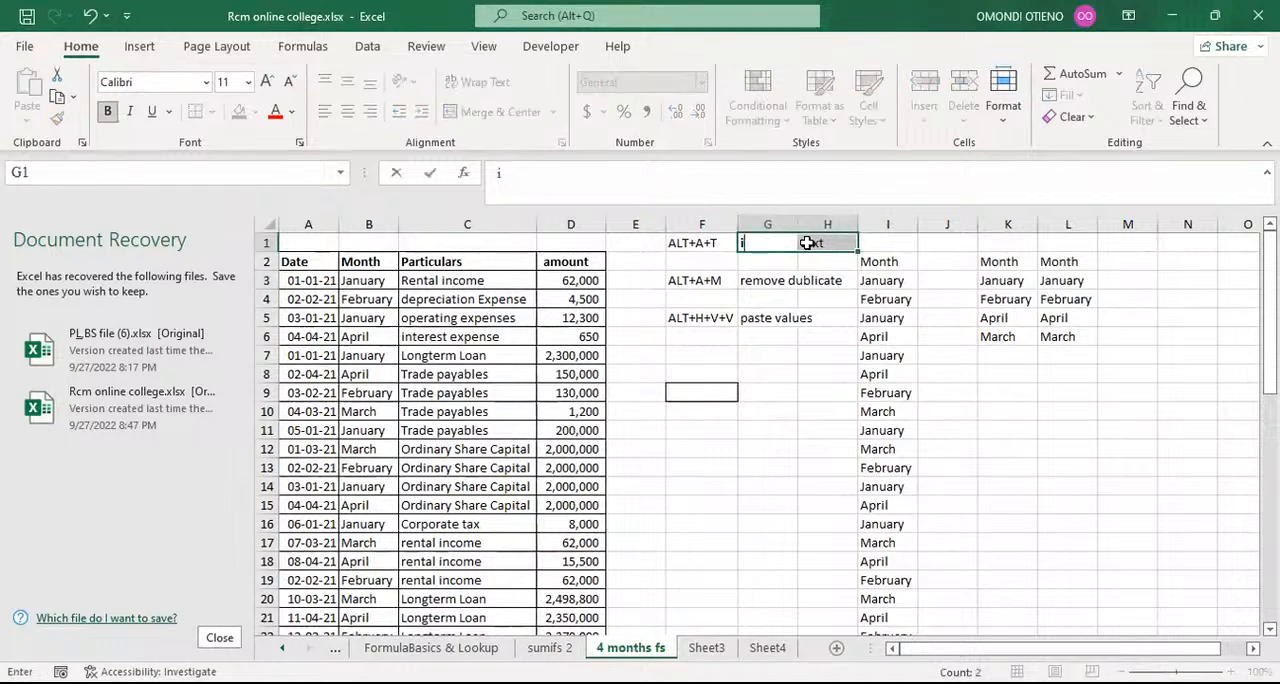
type("nsert fil")
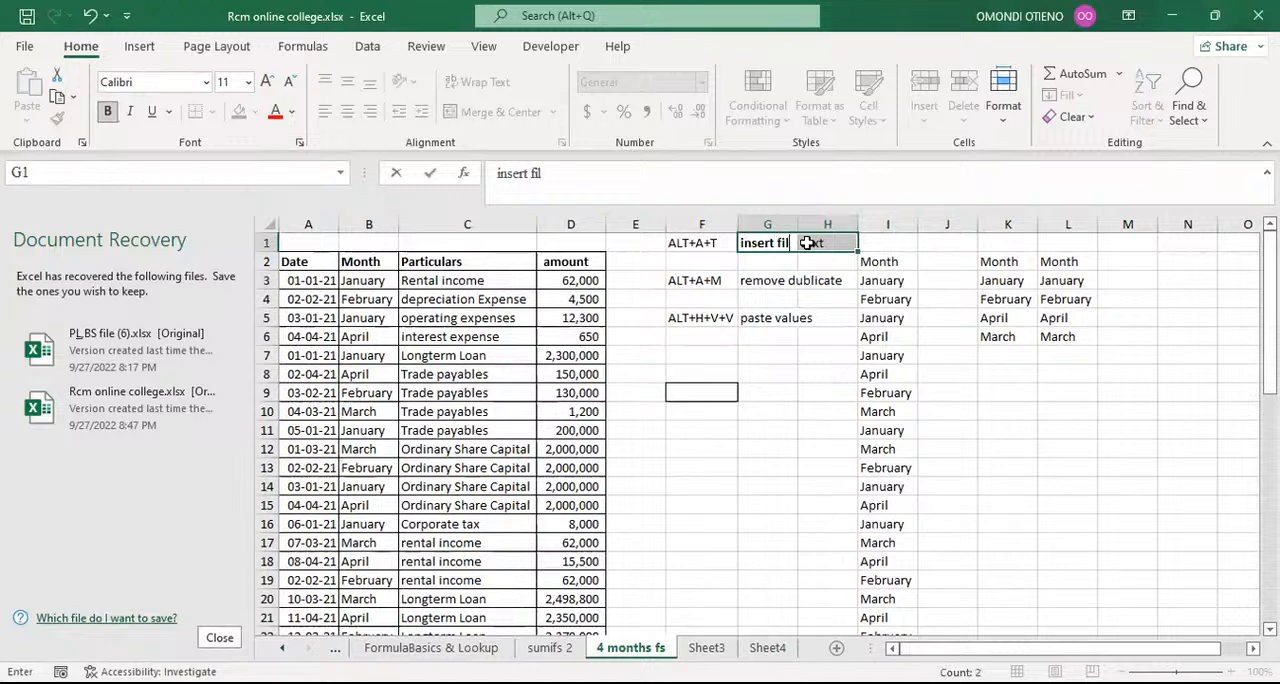
type("ter")
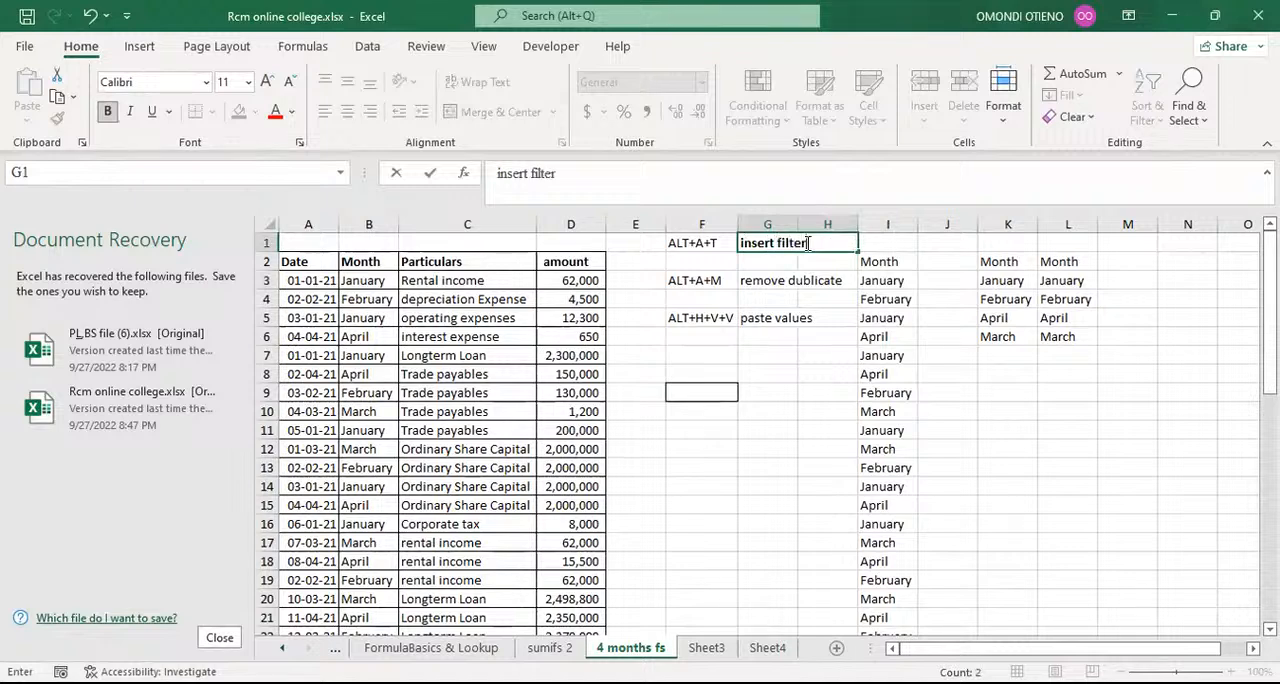
left_click(806, 443)
Step: Clear the leftover word text from cell H1
left_click(815, 222)
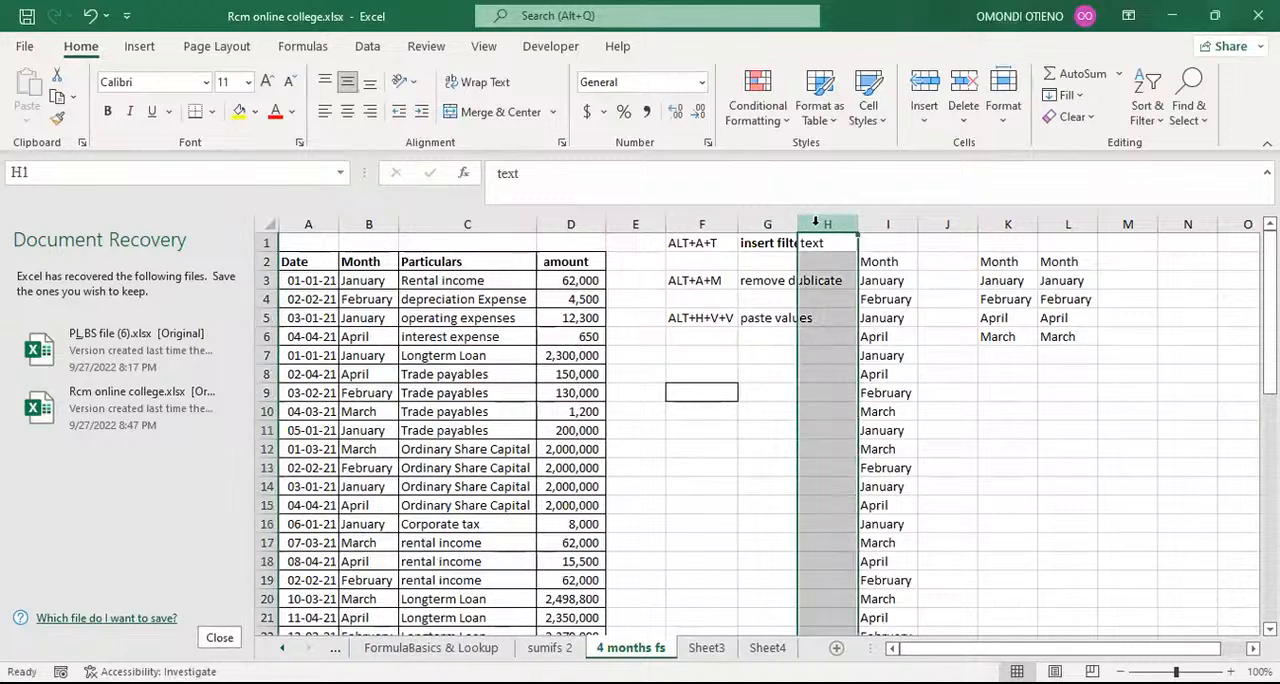
left_click(827, 241)
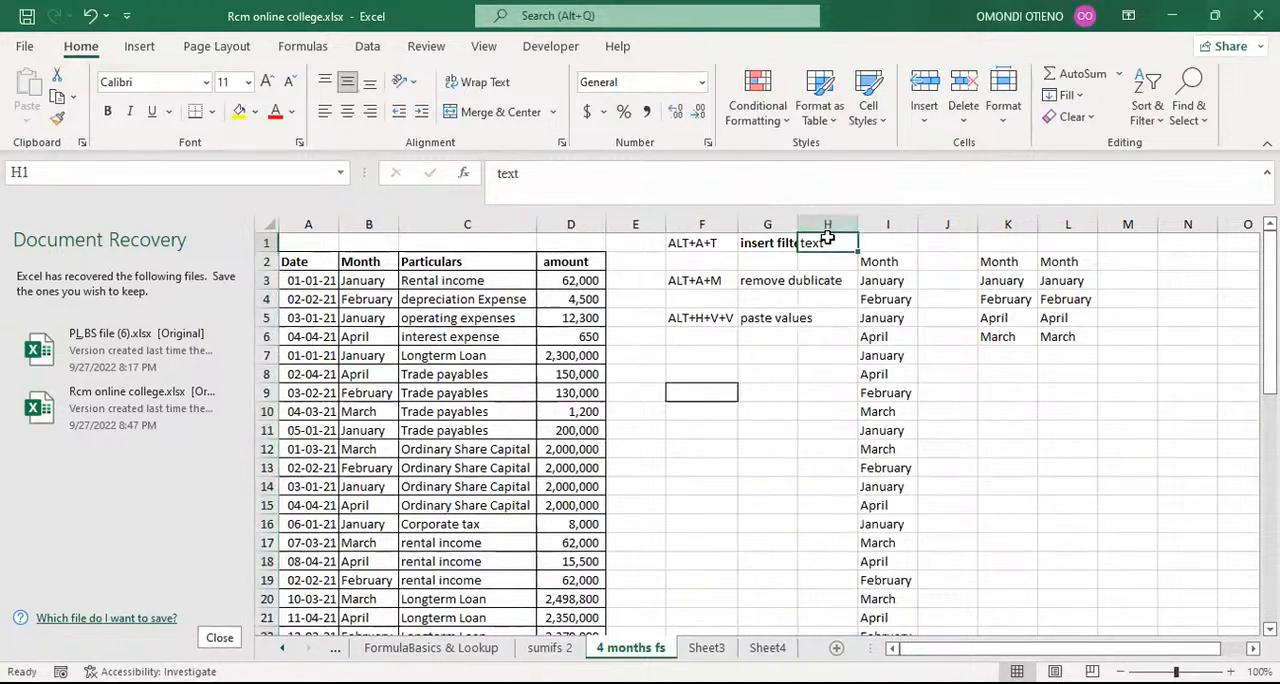
key("Delete")
left_click(1168, 451)
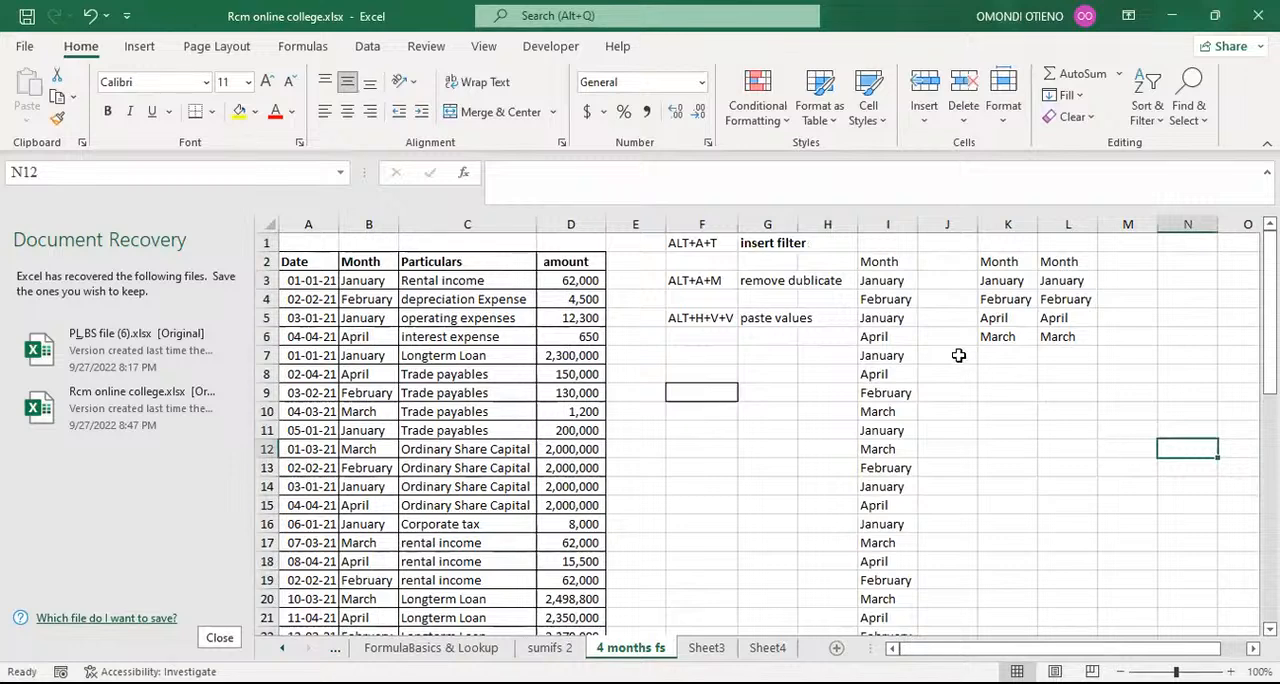
left_click_drag(706, 243, 711, 310)
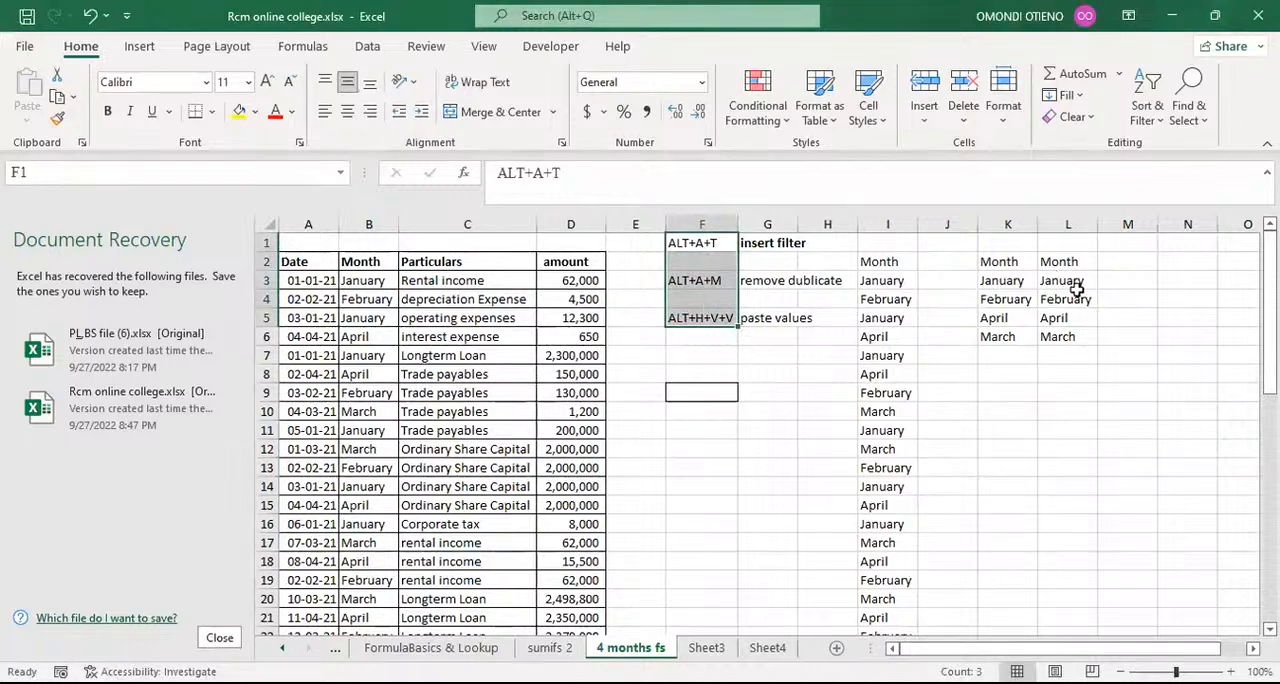
left_click(1062, 283)
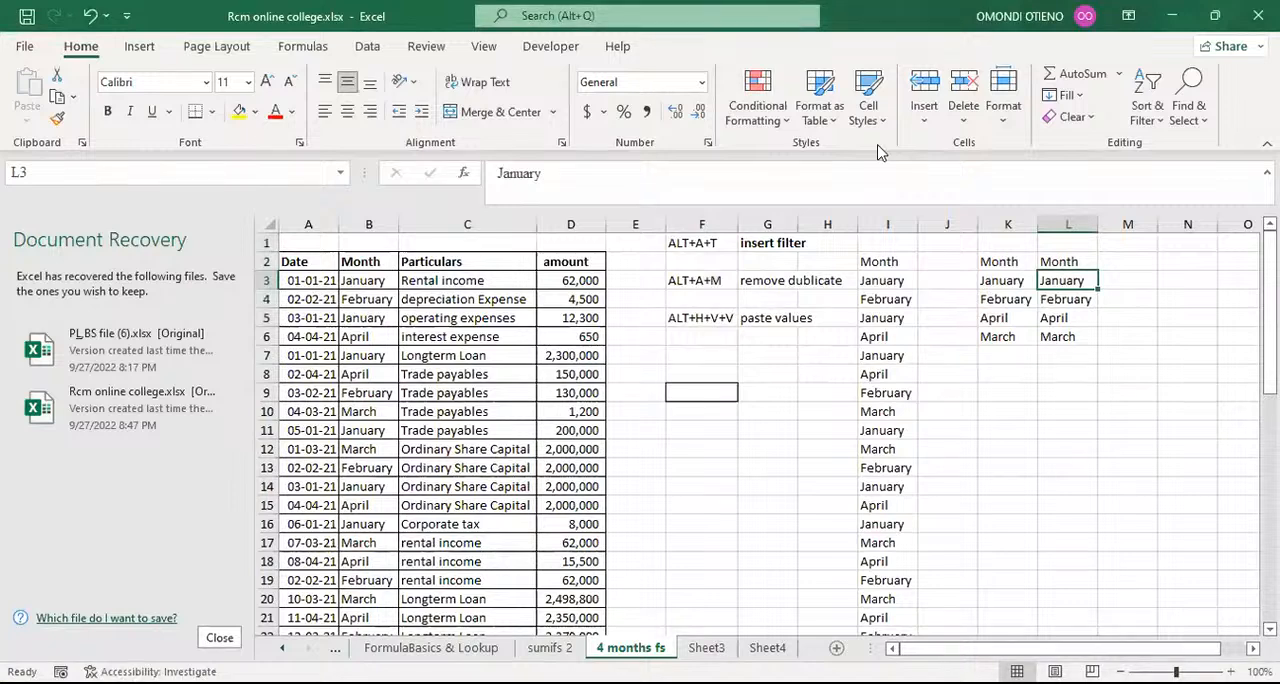
key("alt+Tab")
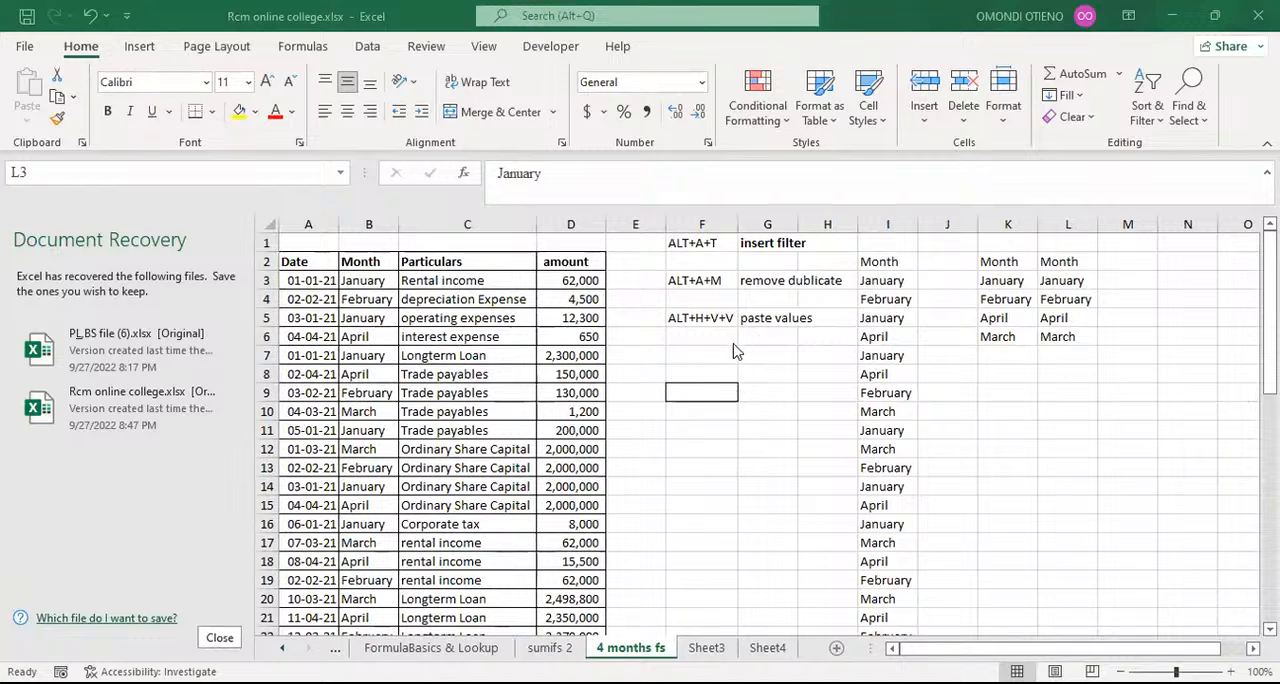
left_click(724, 336)
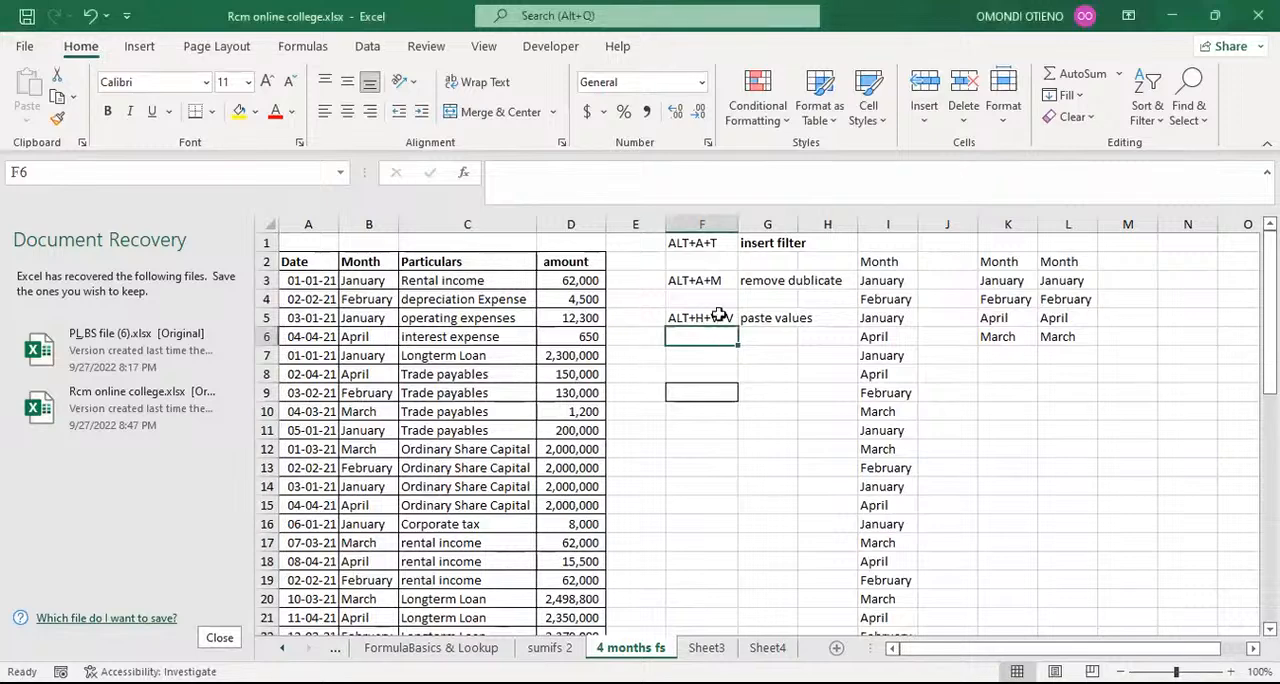
left_click(690, 249)
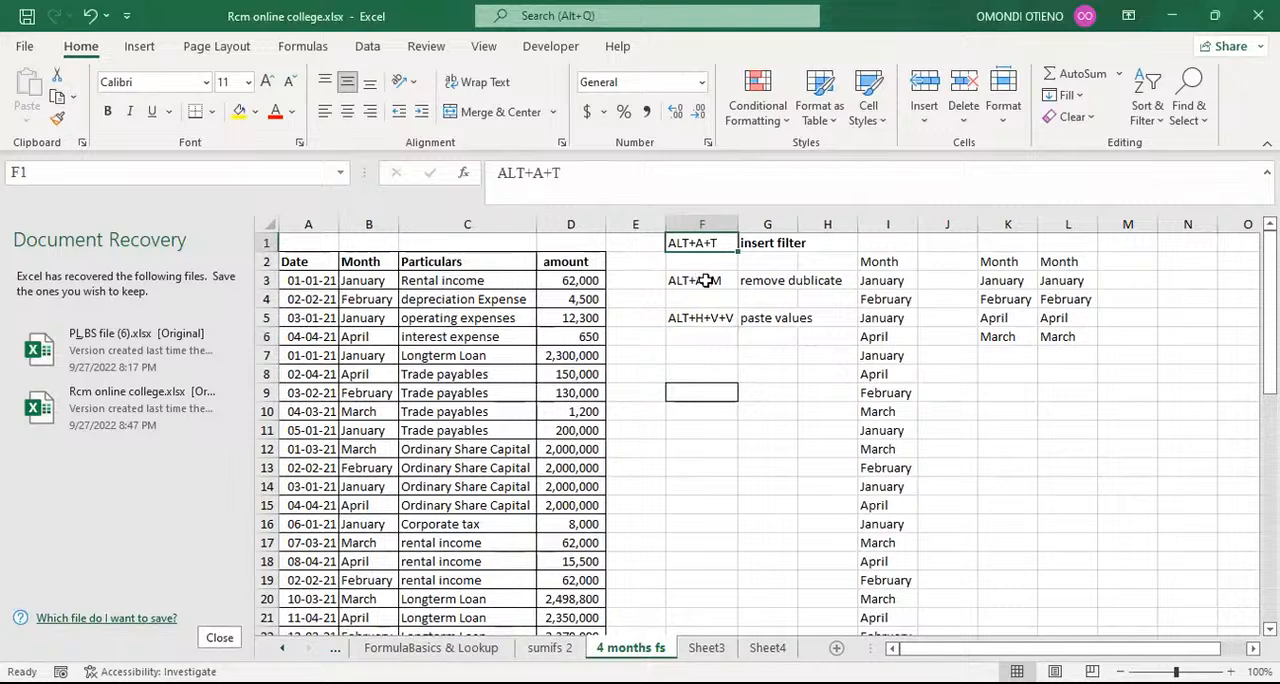
left_click(706, 281)
left_click_drag(745, 432, 700, 430)
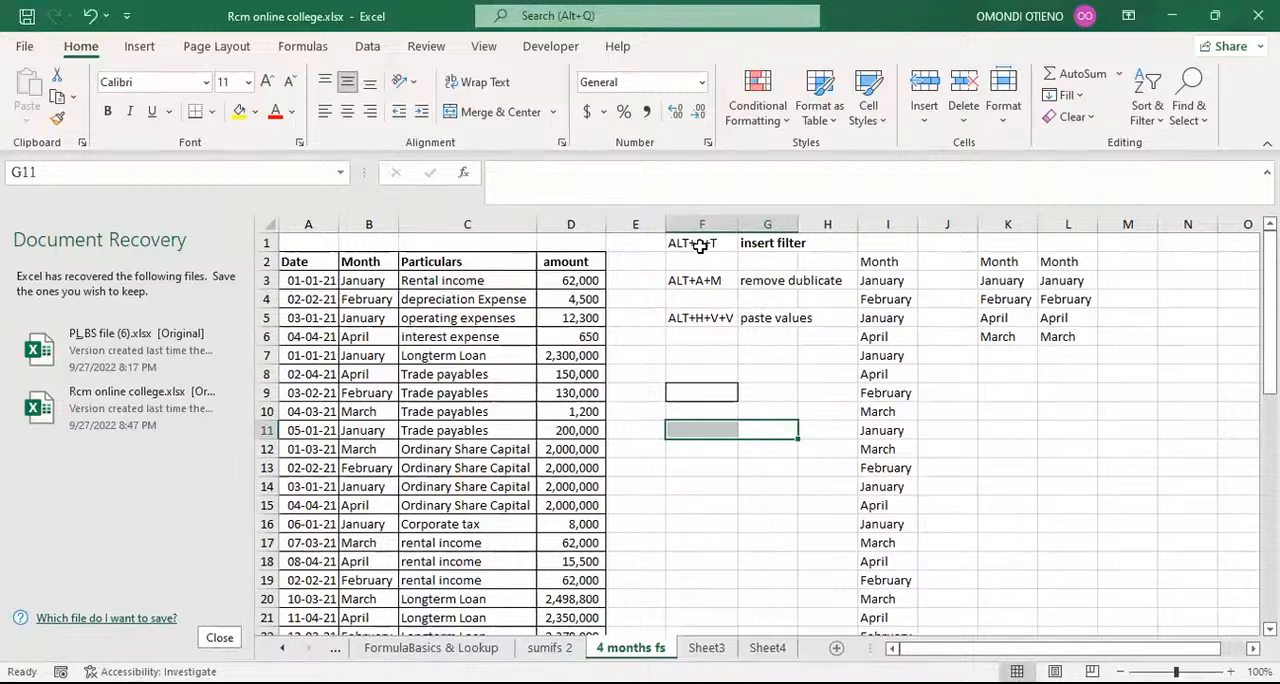
Step: Select the table headers in A2:D2 and examine the data commands behind the ALT+A+T filter shortcut
left_click(699, 247)
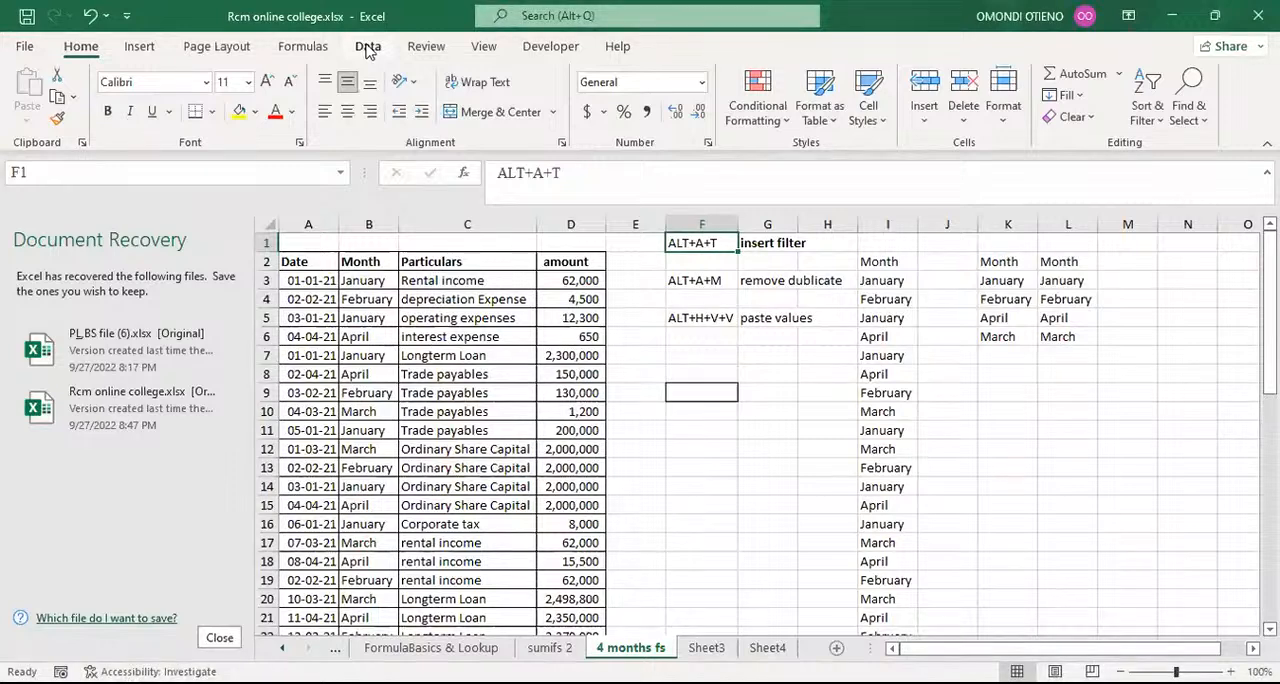
left_click_drag(298, 263, 568, 262)
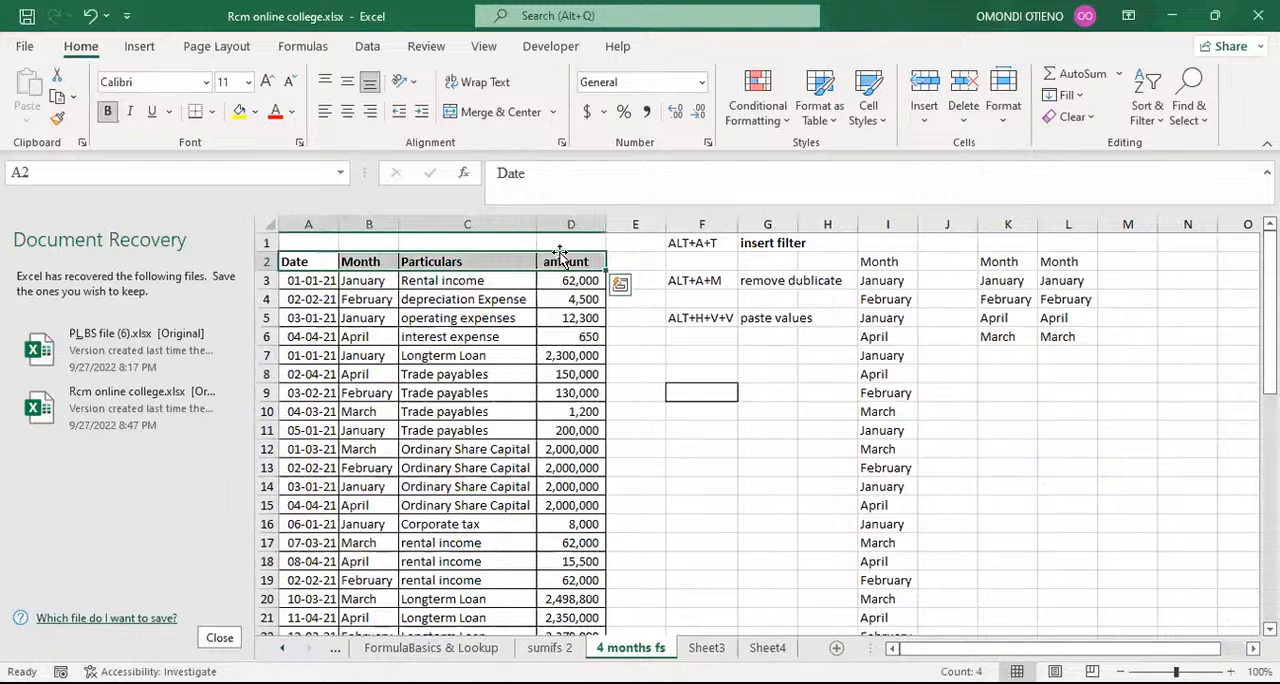
left_click(368, 47)
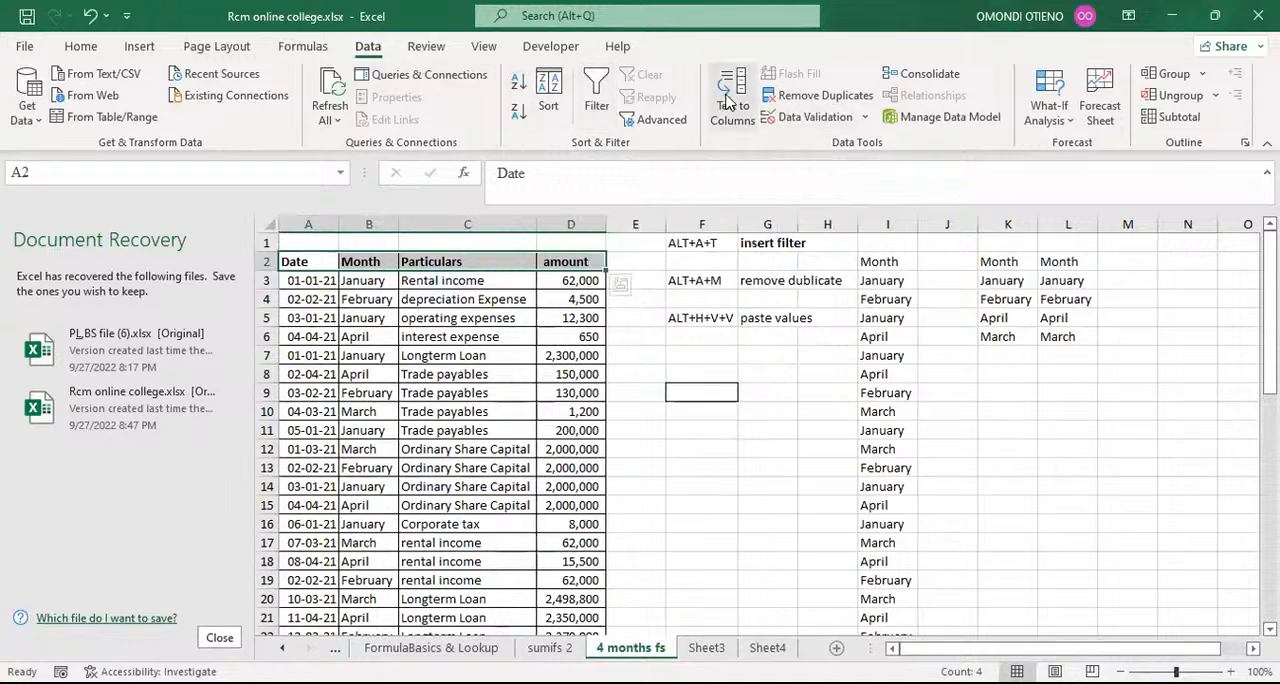
left_click(760, 414)
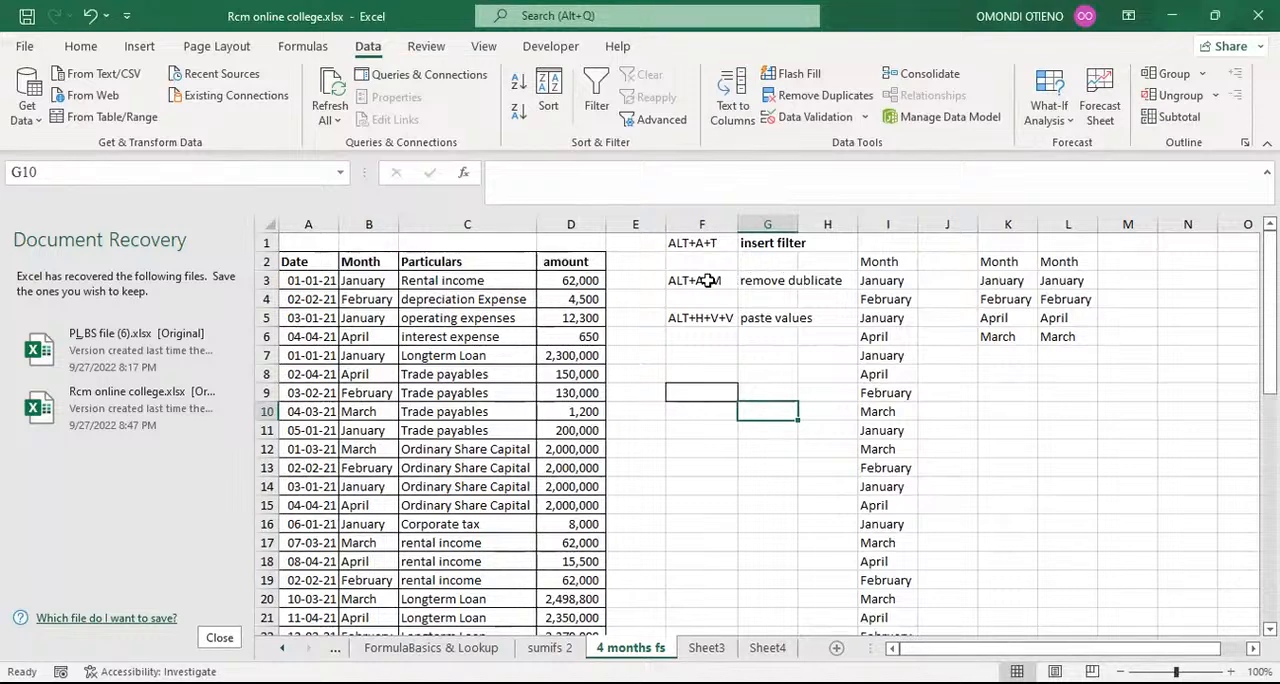
Step: Try to run Remove Duplicates with only the ALT+A+M note in cell F3 selected
left_click(705, 279)
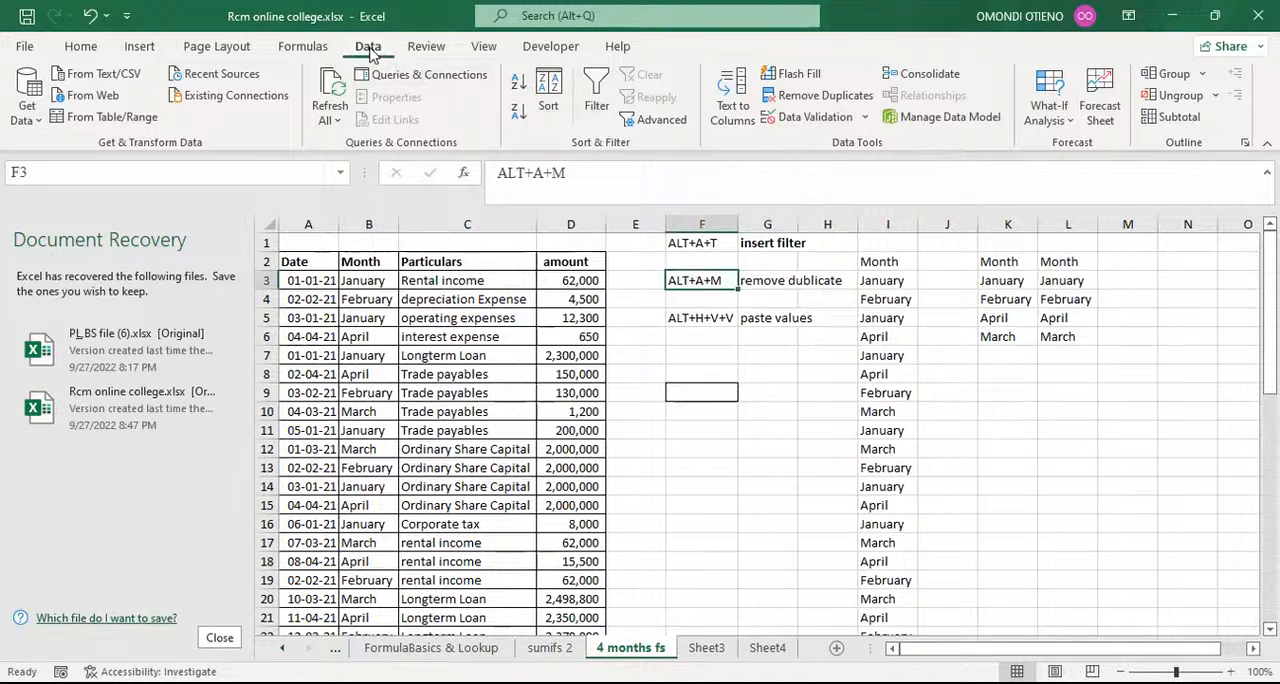
left_click(82, 48)
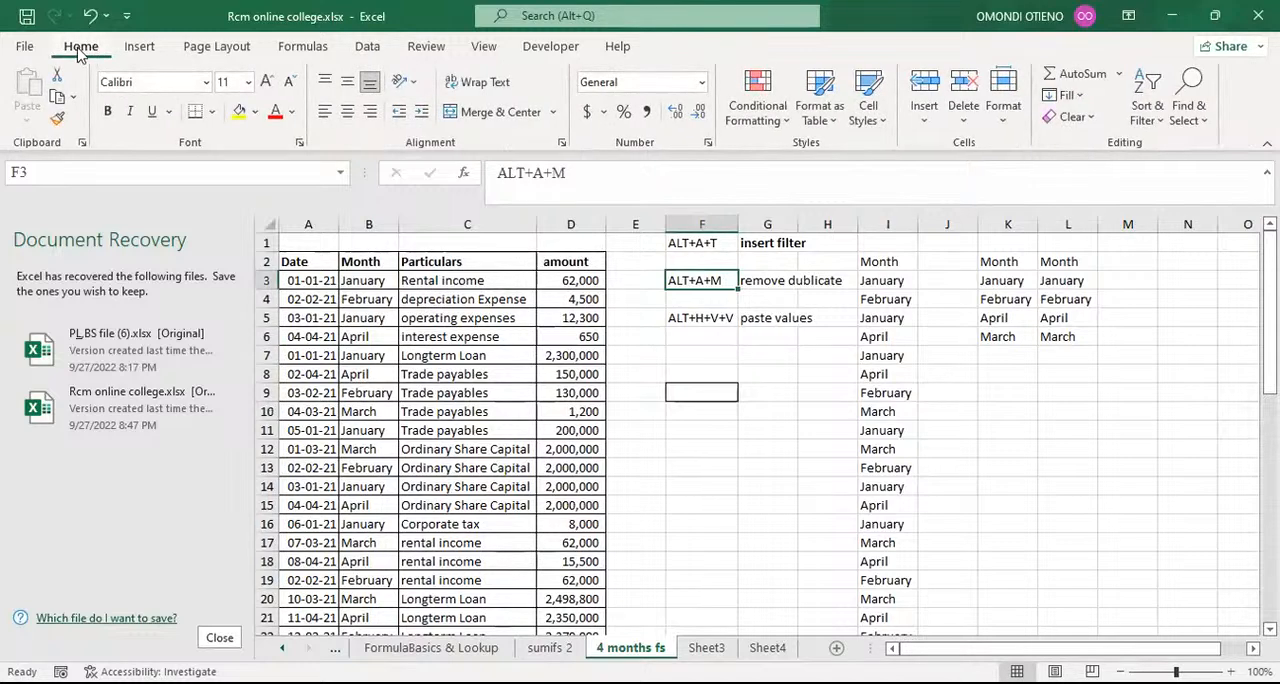
left_click(369, 50)
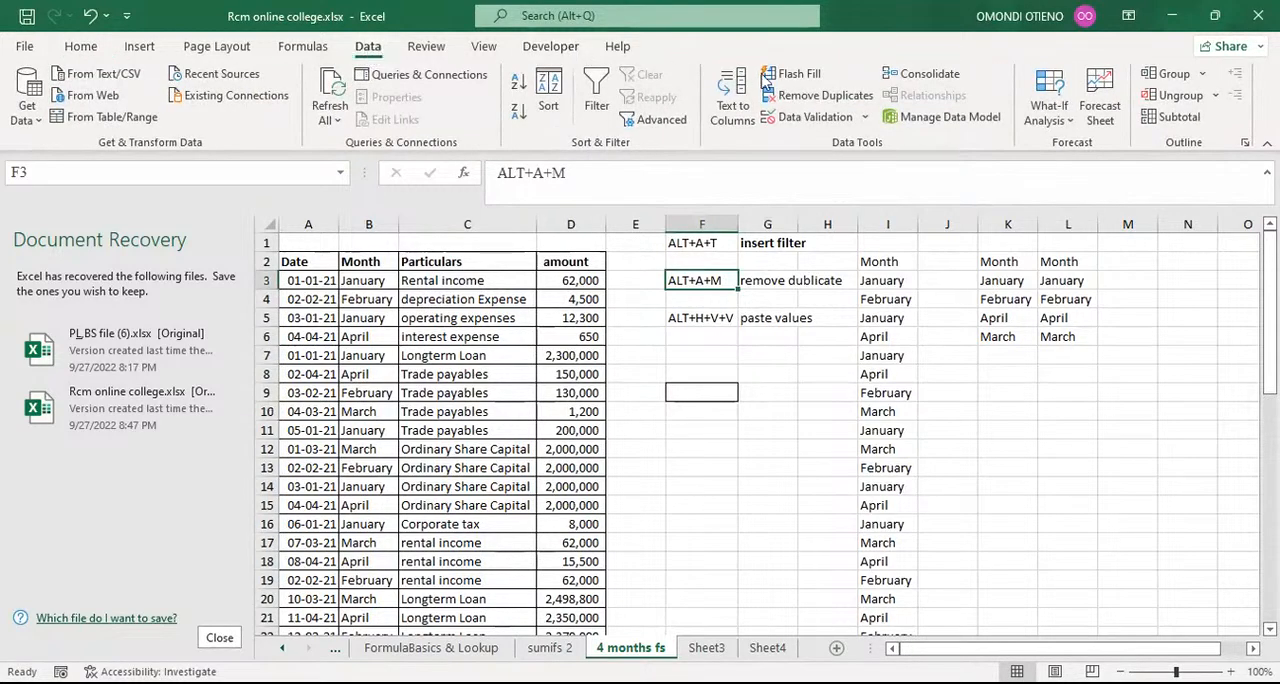
left_click(834, 100)
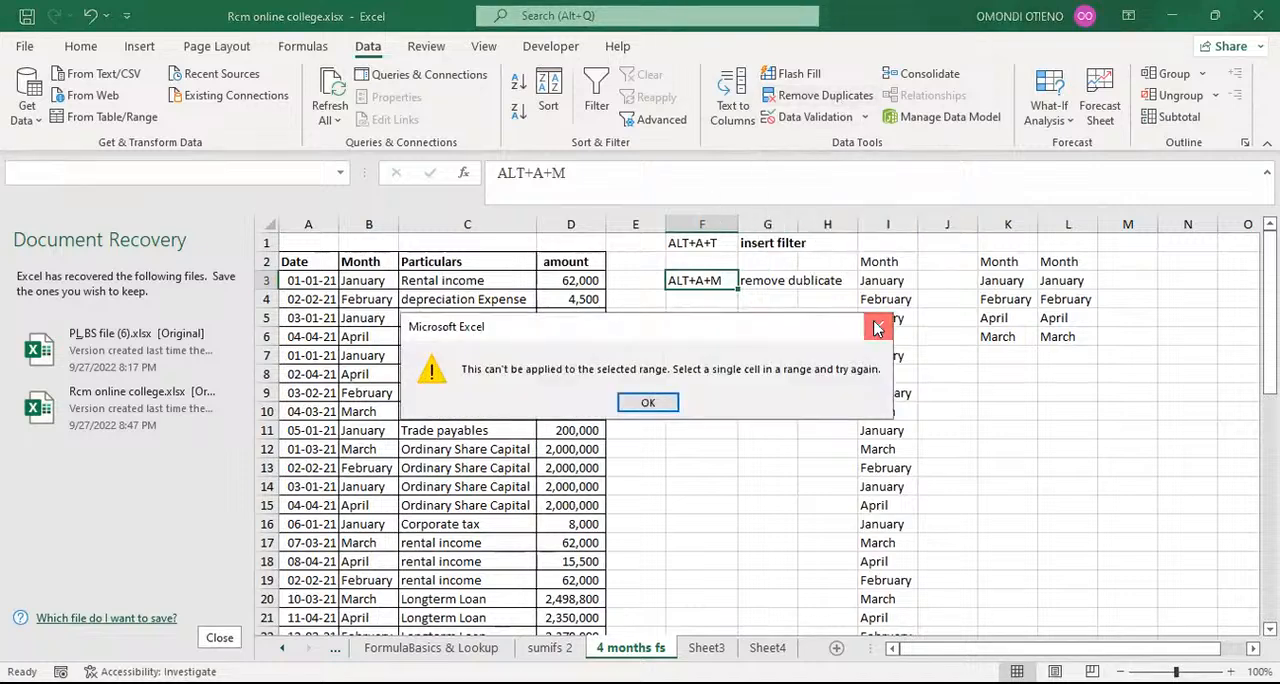
key("Return")
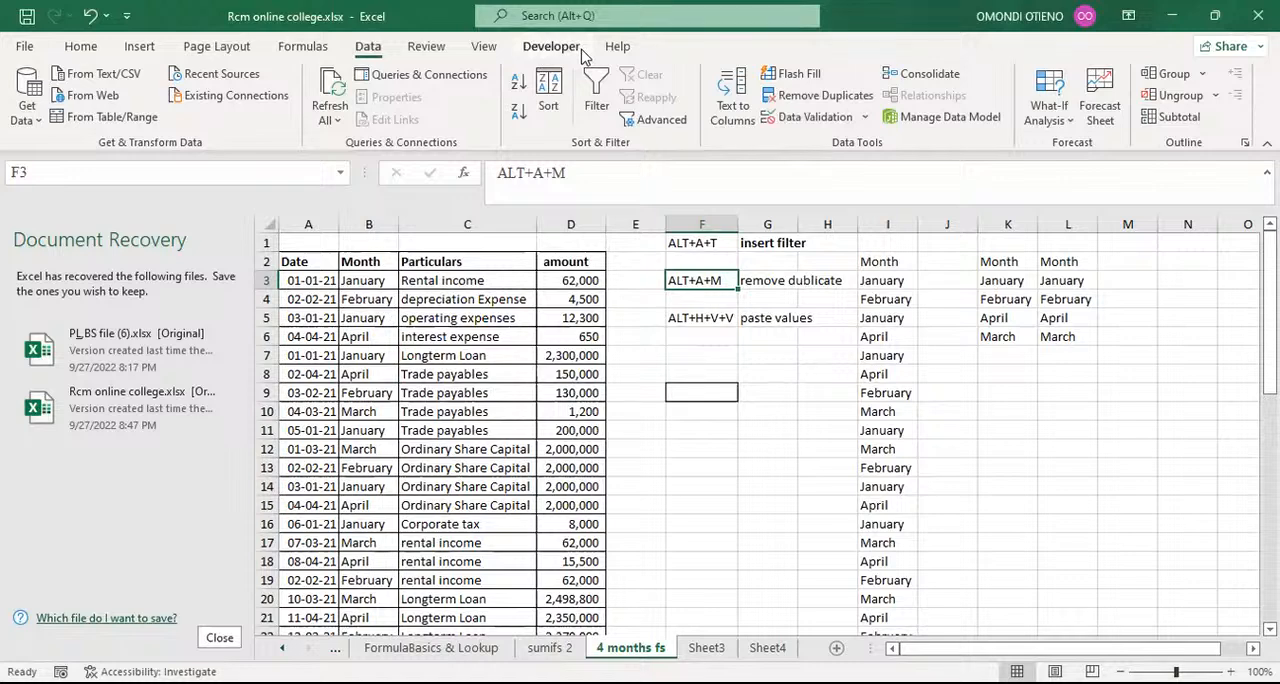
Step: Copy the Month column B and examine the paste values options behind the ALT+H+V+V shortcut
left_click(708, 318)
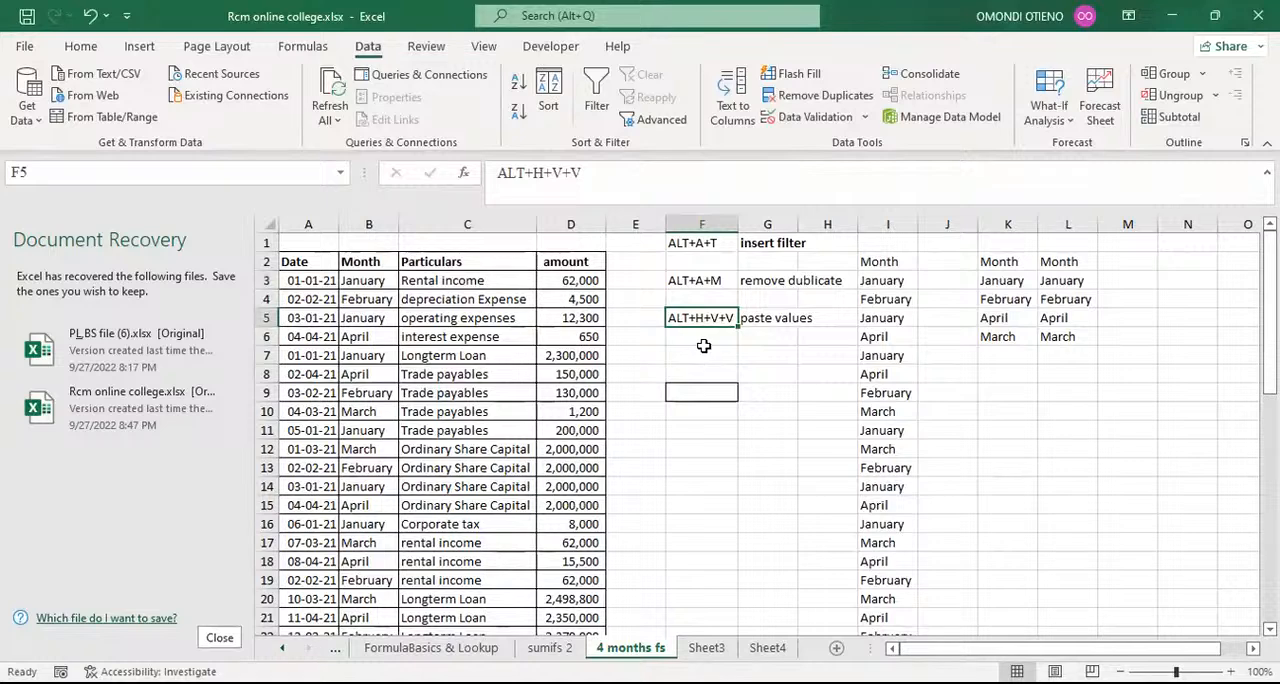
left_click(704, 349)
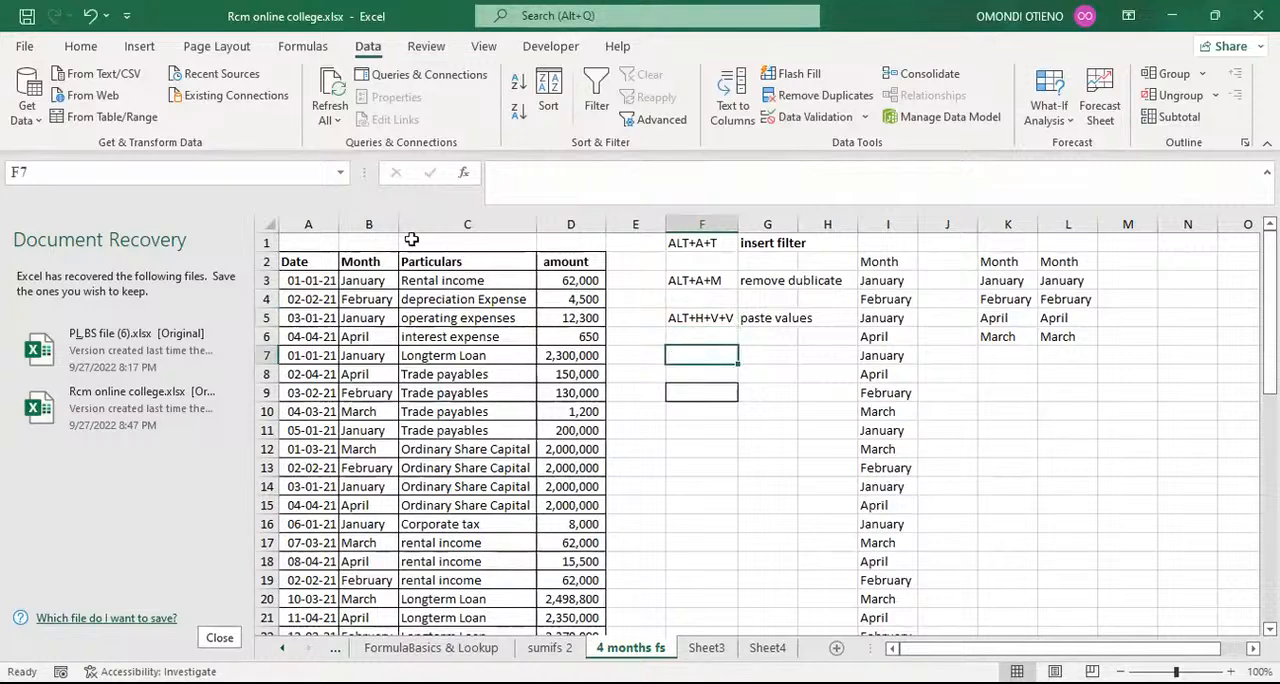
left_click(370, 222)
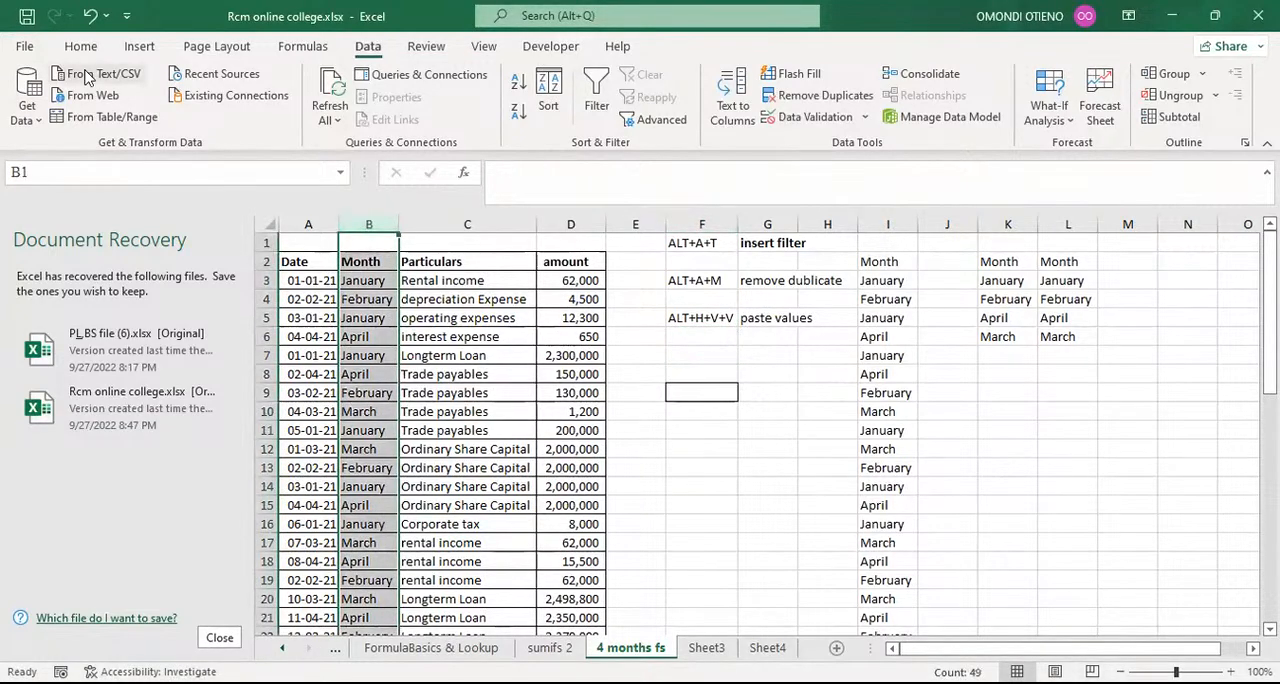
key("ctrl+c")
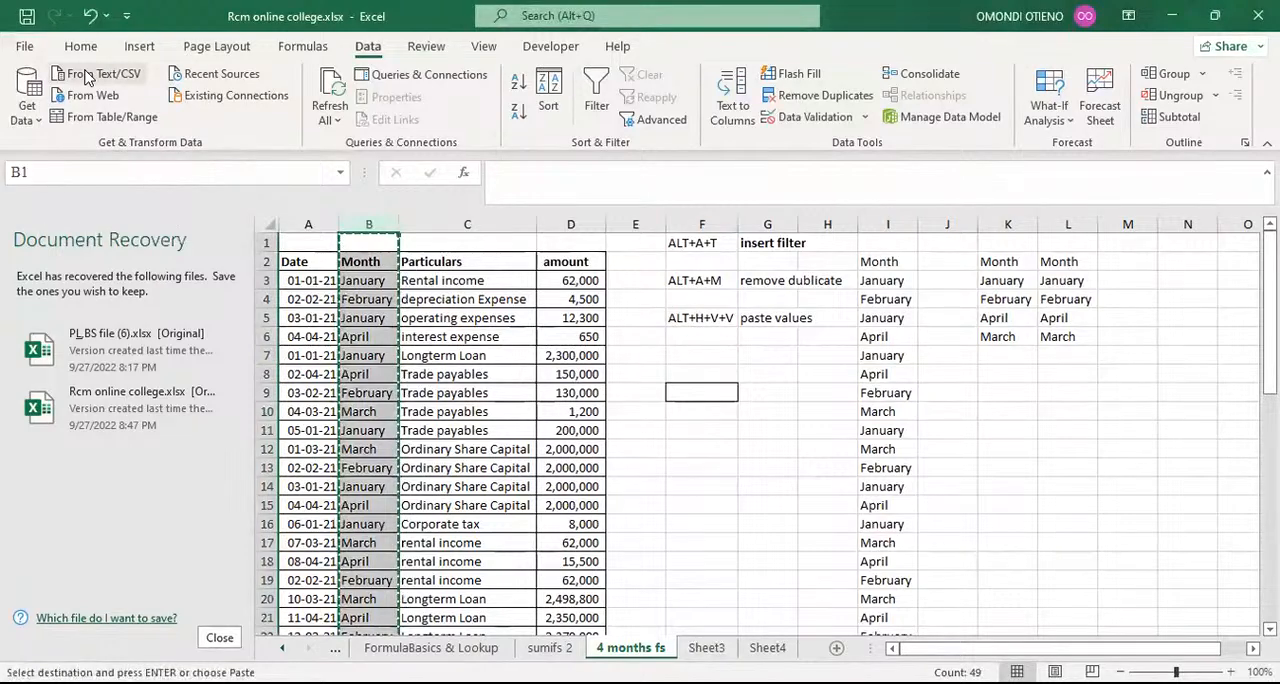
left_click(80, 46)
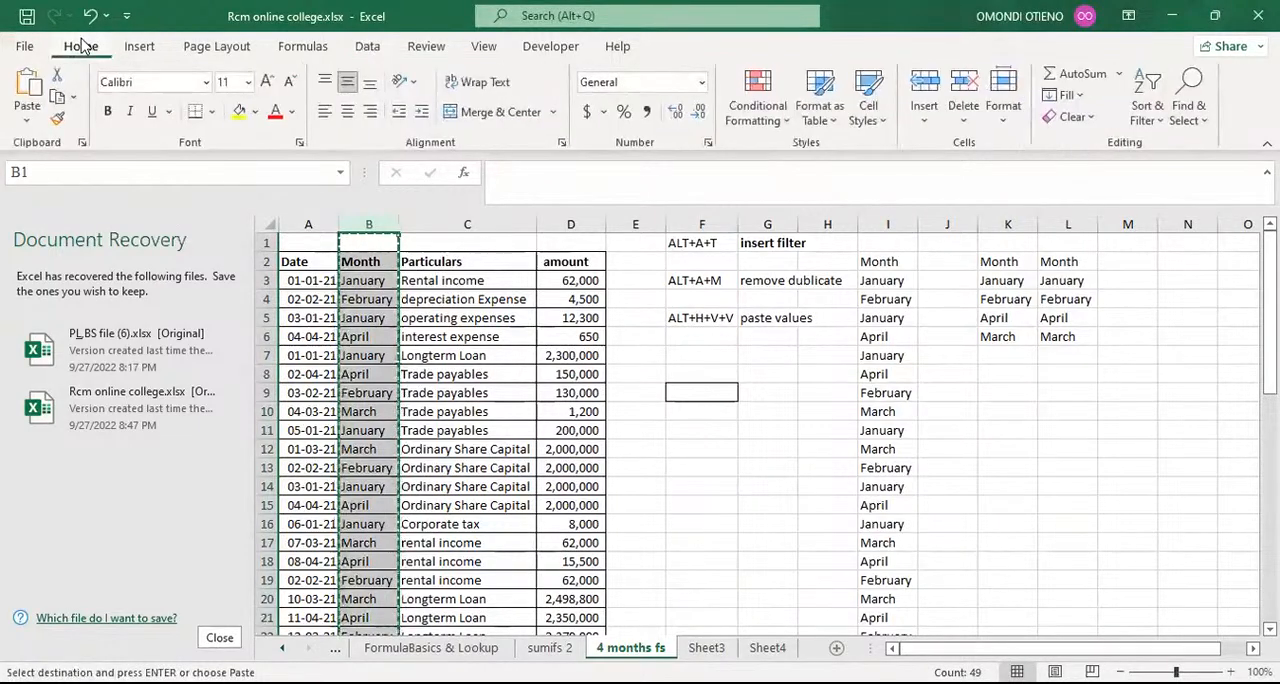
left_click(27, 122)
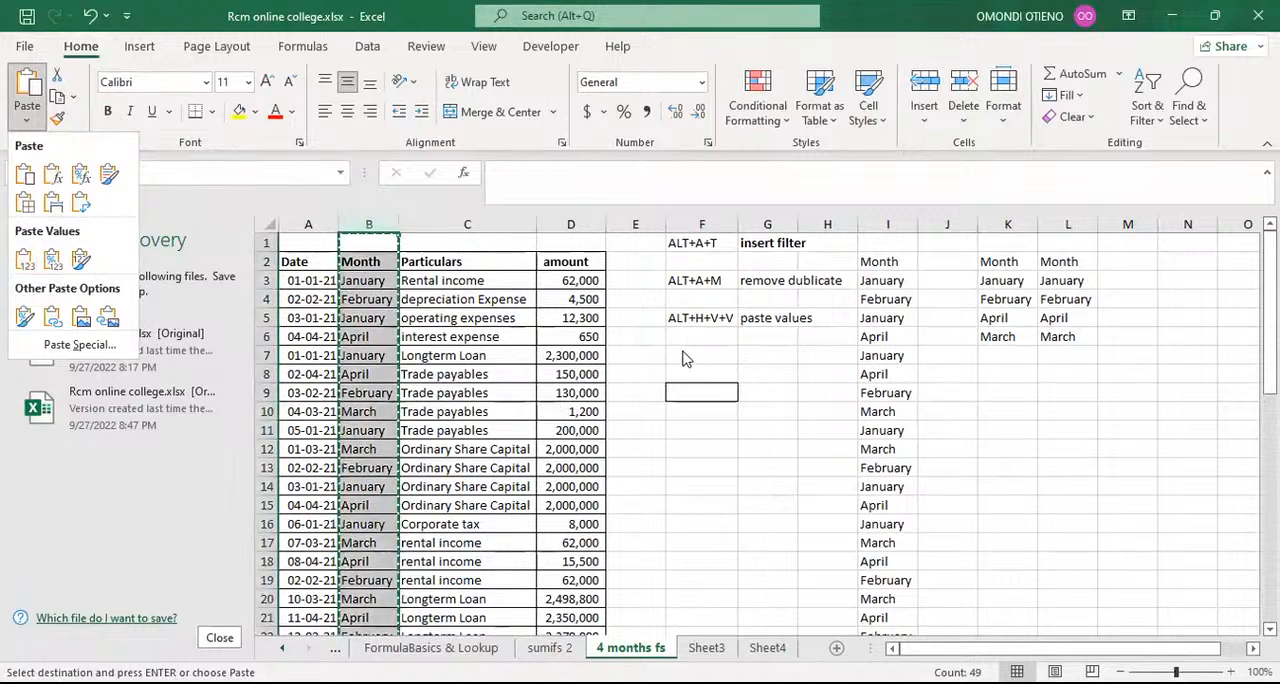
left_click(702, 317)
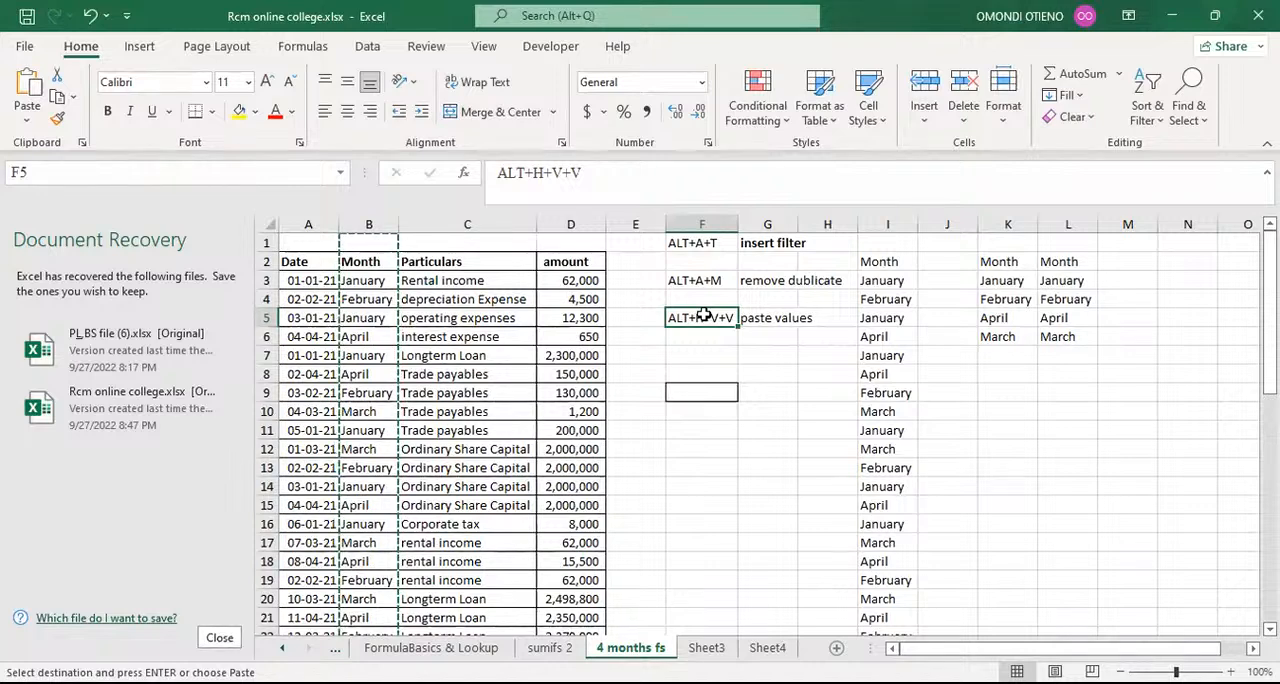
left_click(706, 245)
mouse_move(708, 247)
left_mouse_down()
mouse_move(711, 295)
mouse_move(712, 267)
left_mouse_up()
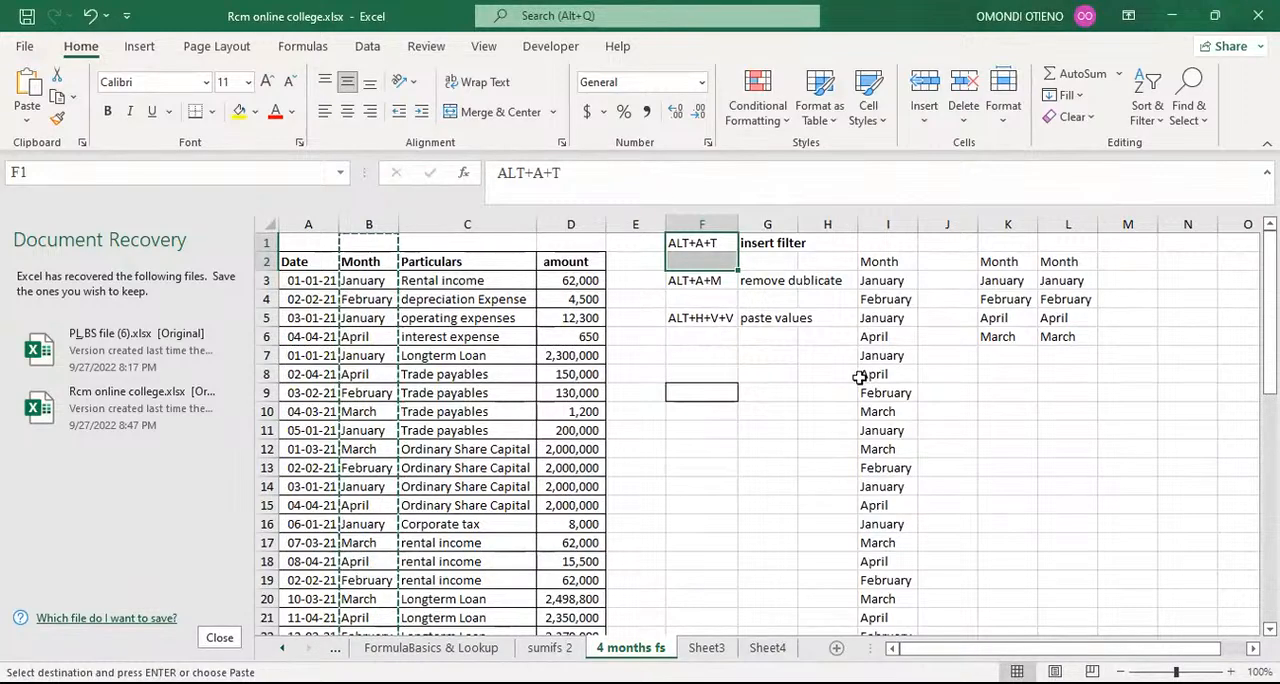
scroll(860, 500, "down", 3)
scroll(800, 488, "up", 3)
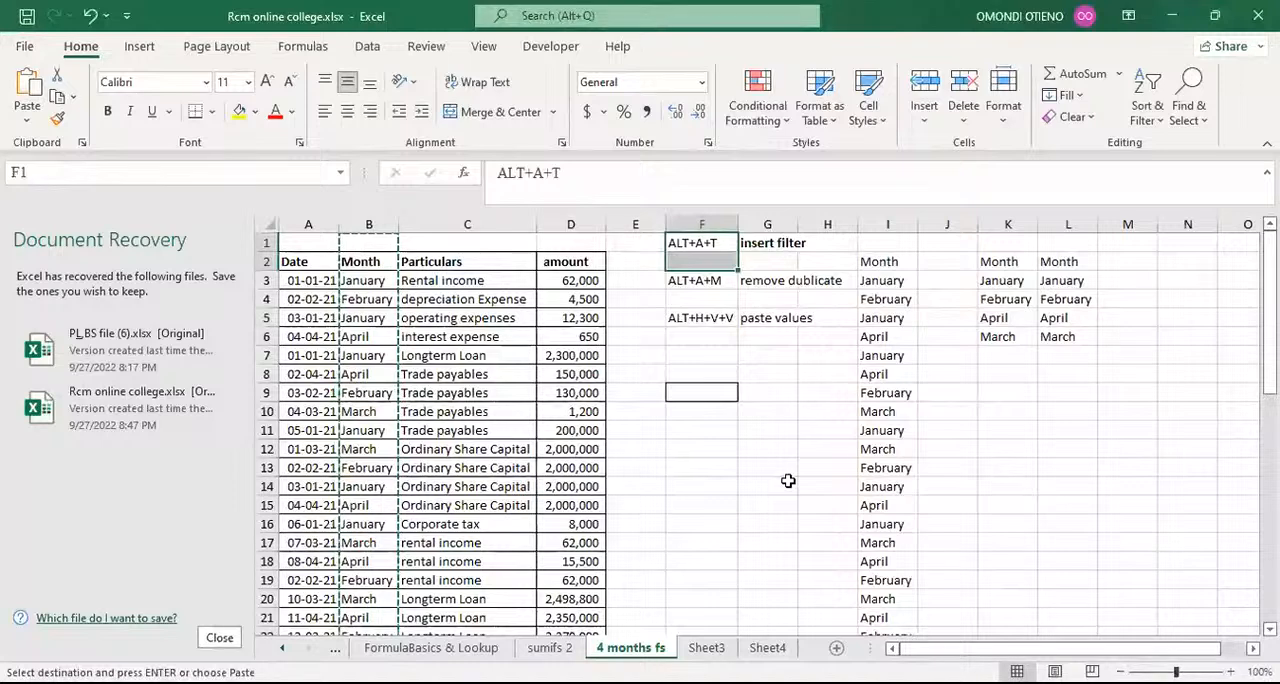
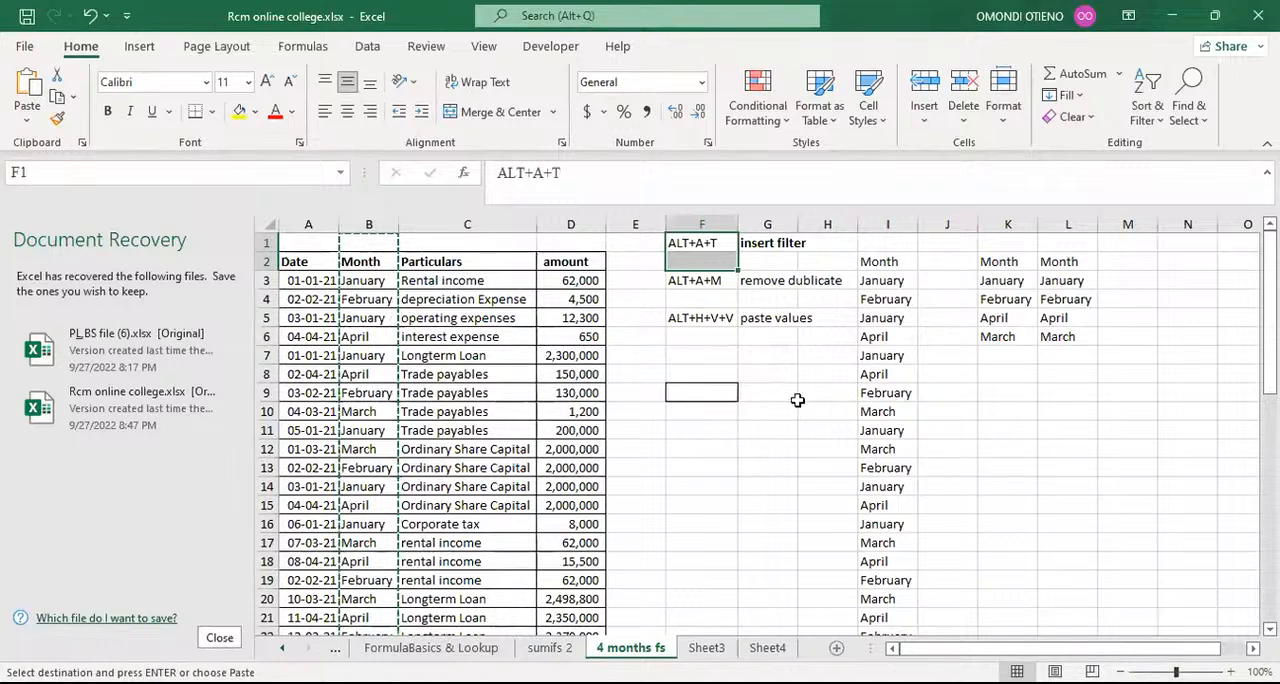
Step: Review the shortcut notes in F1, F3 and F5 and delete columns F through L with the notes and month lists
left_click(782, 375)
left_click(688, 243)
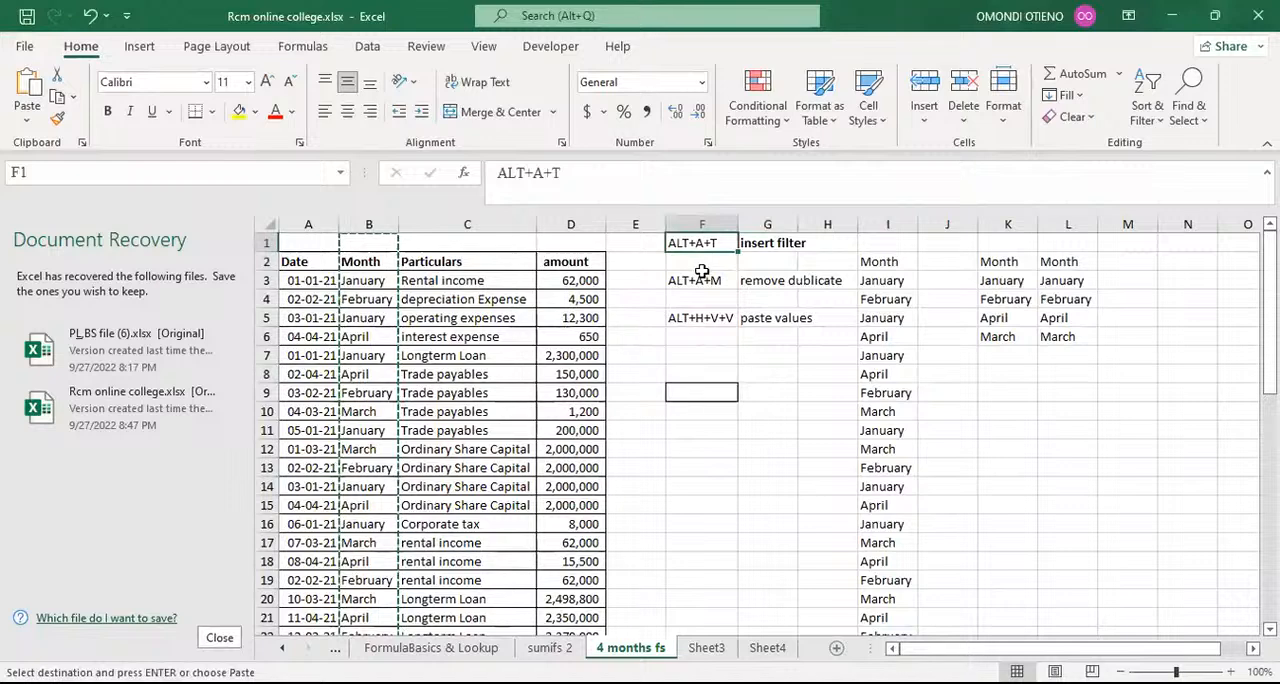
left_click(703, 278)
left_click(698, 315)
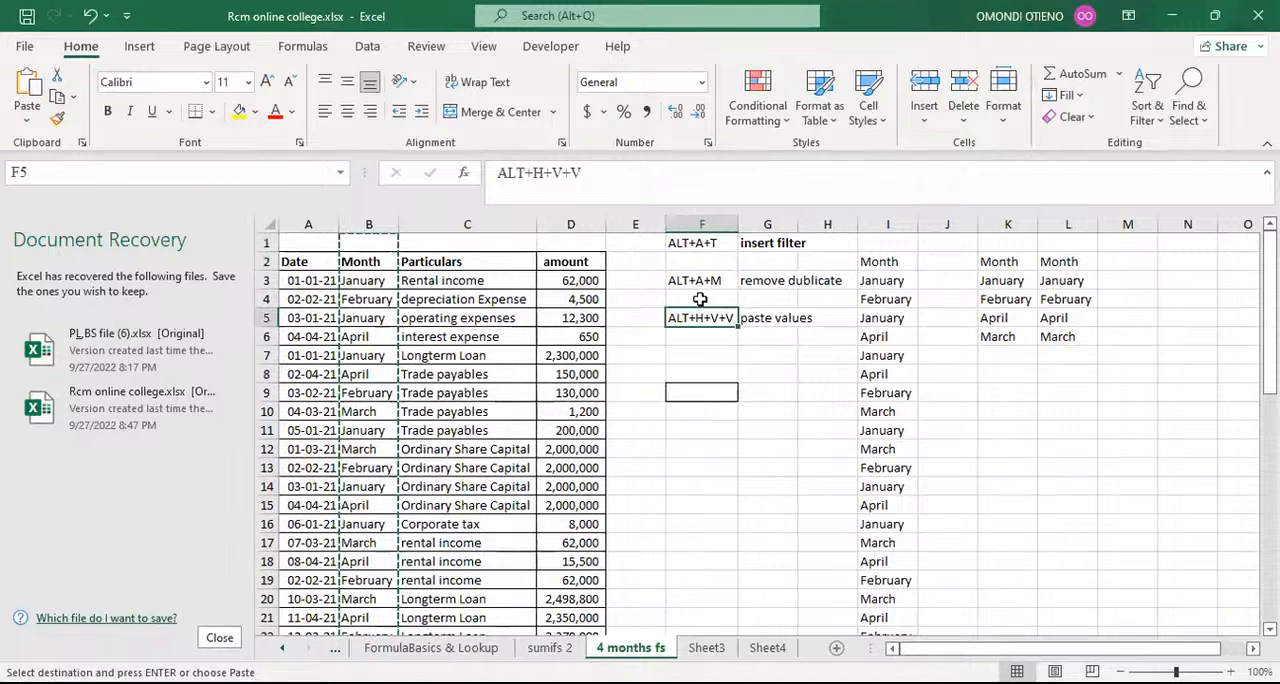
left_click(705, 217)
left_click(1071, 221, "shift")
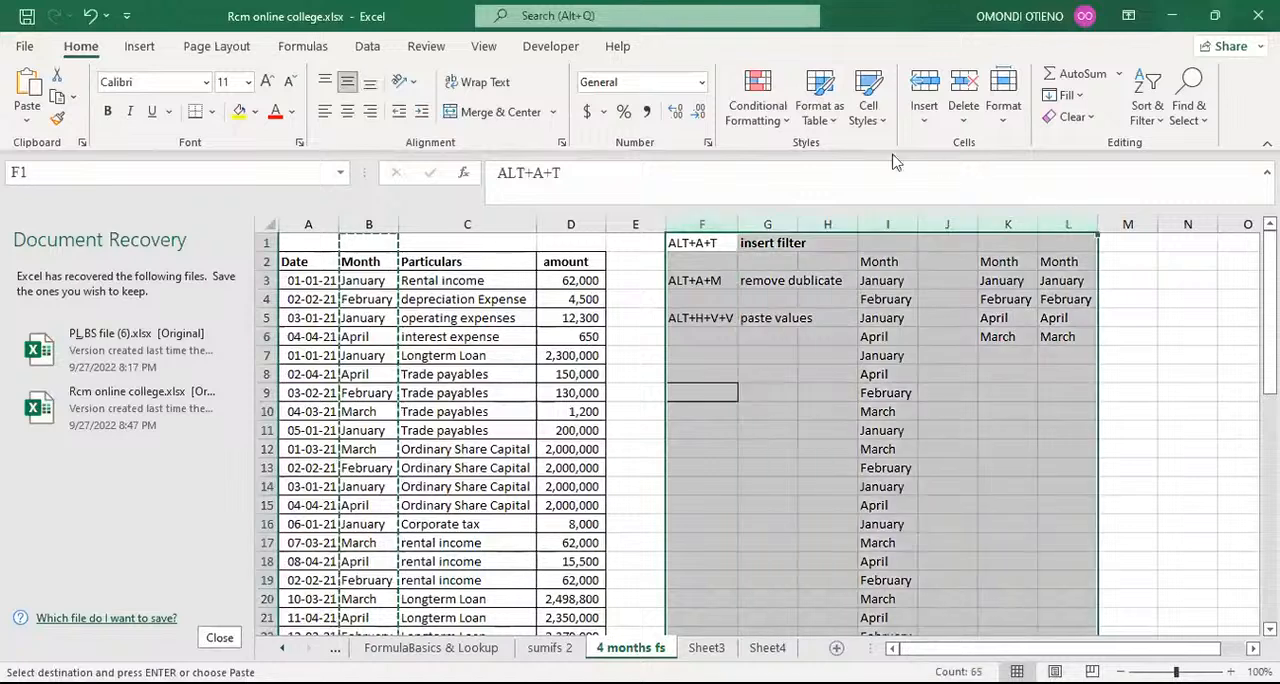
left_click(956, 96)
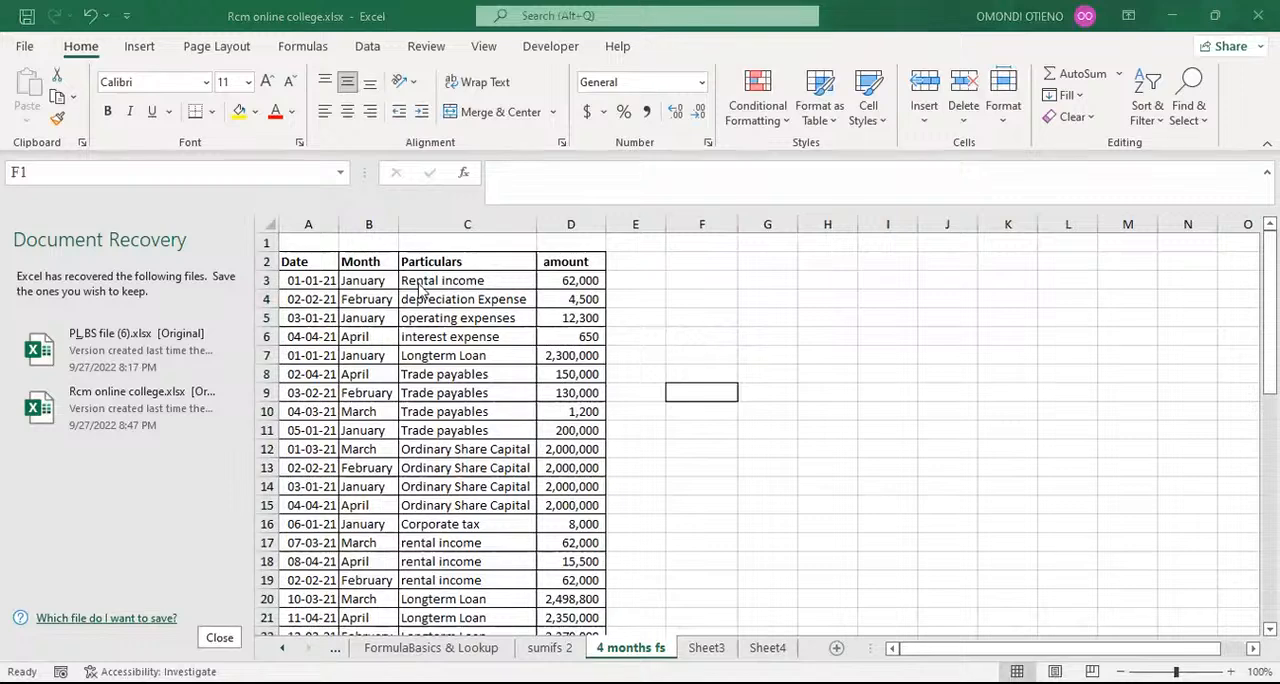
Step: Add the header Mapping in cell E2, beside the amount column
left_click(627, 258)
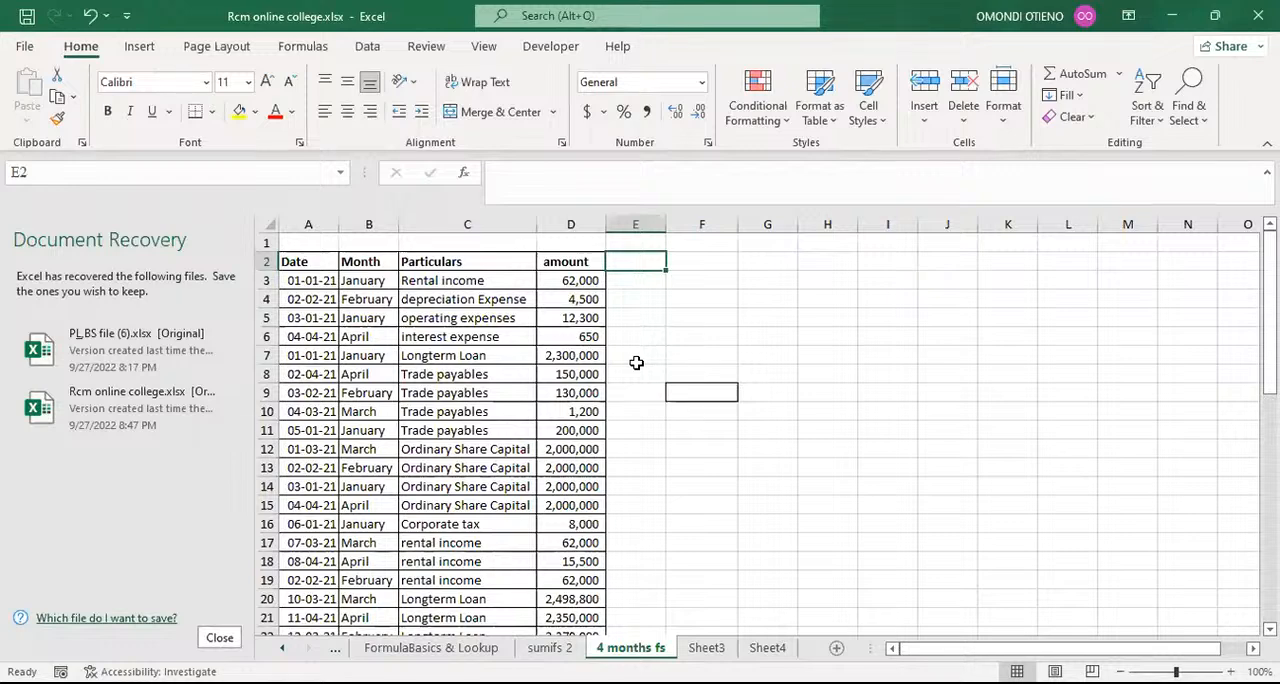
type("Ma")
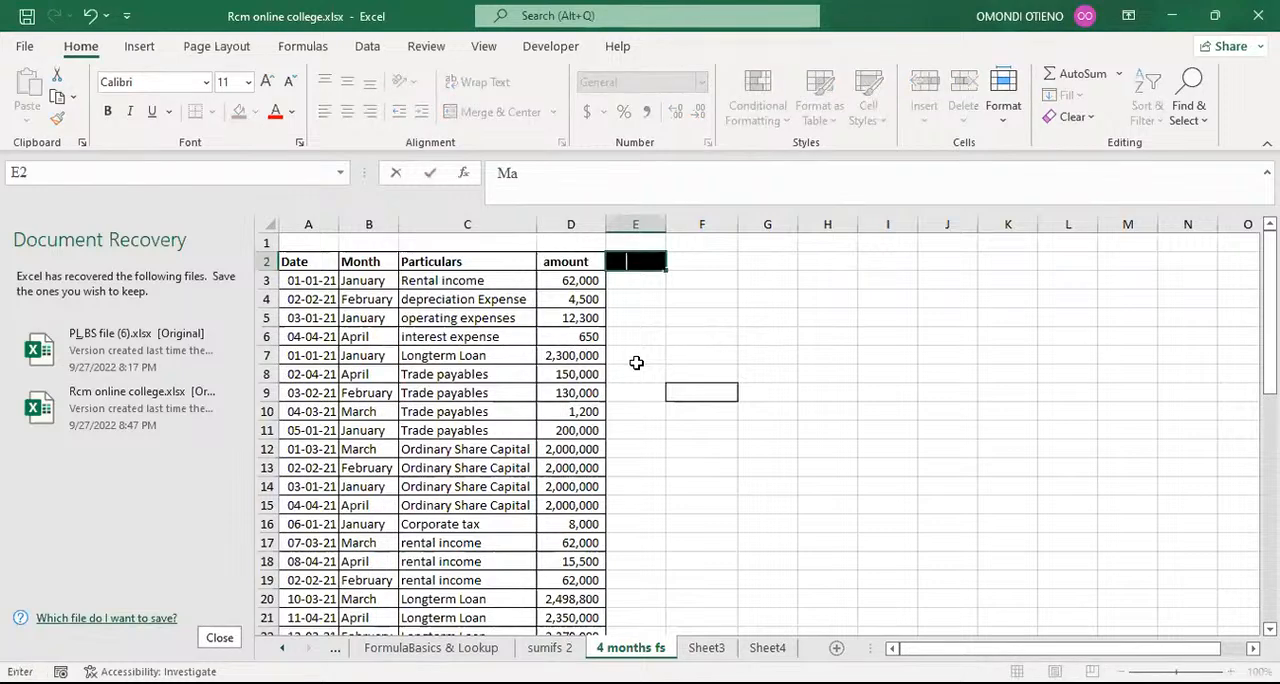
type("pping")
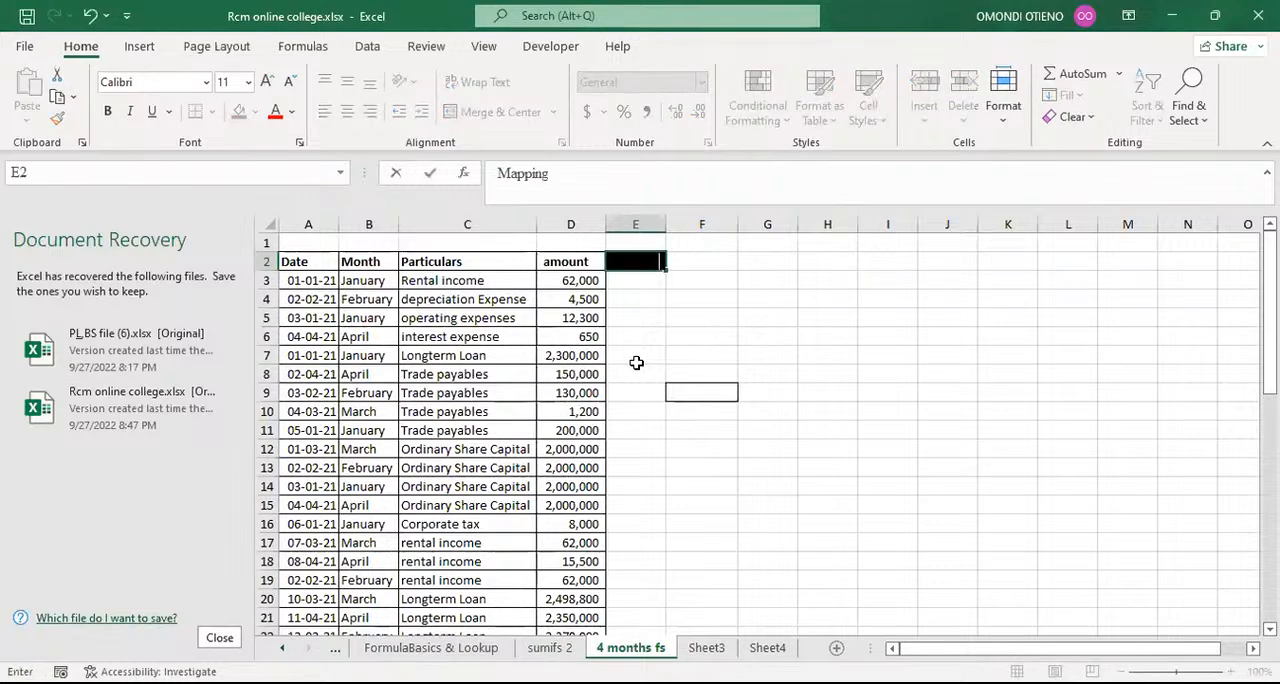
key("Return")
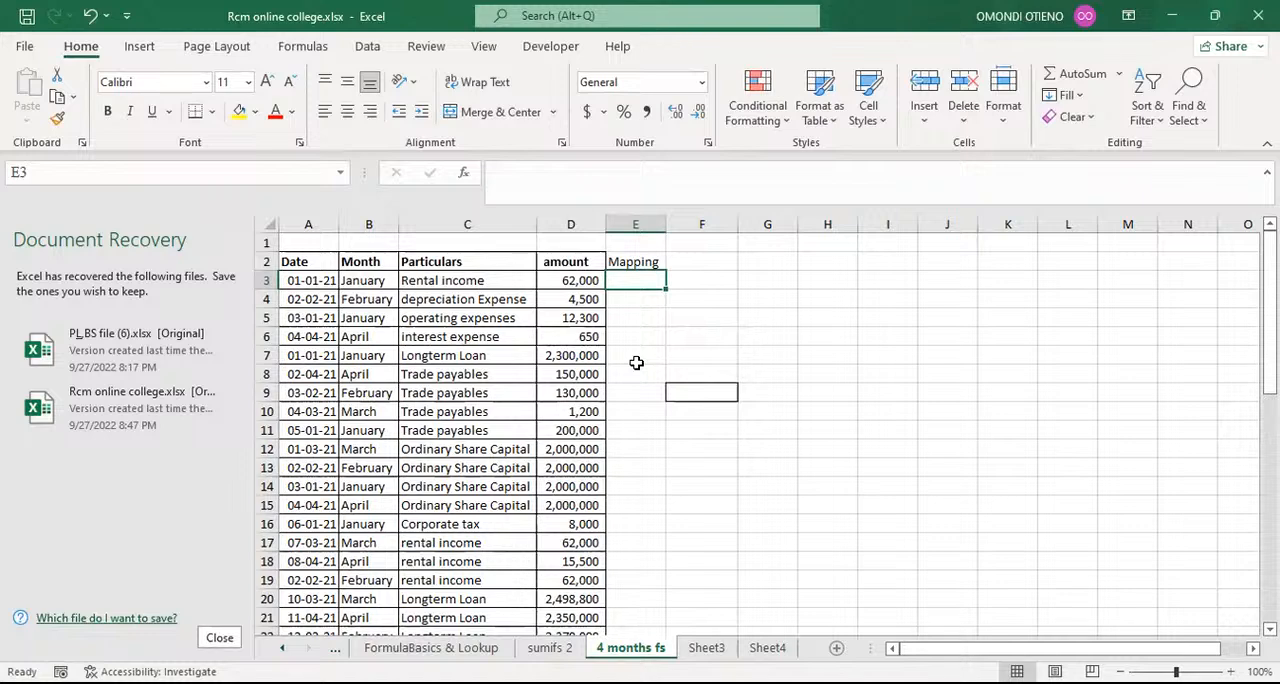
left_click(642, 299)
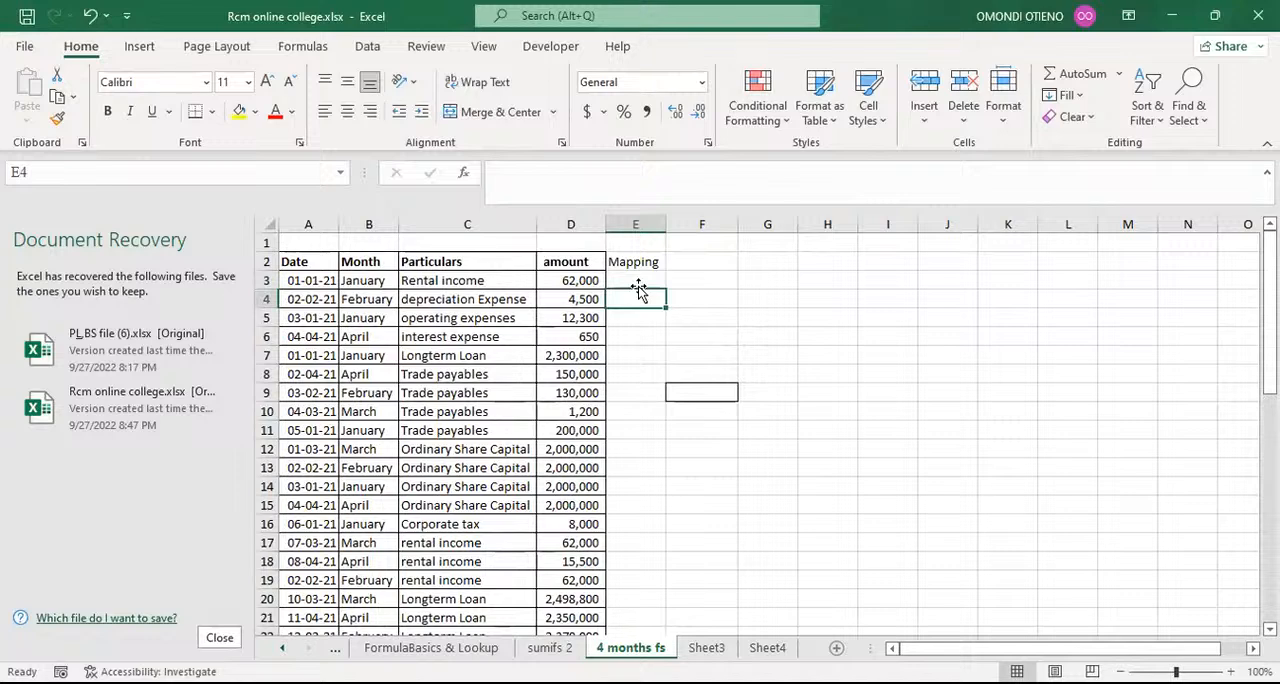
Step: Add filters to the headers in A2:E2 with the ALT+A+T shortcut, and undo them
left_click(645, 262)
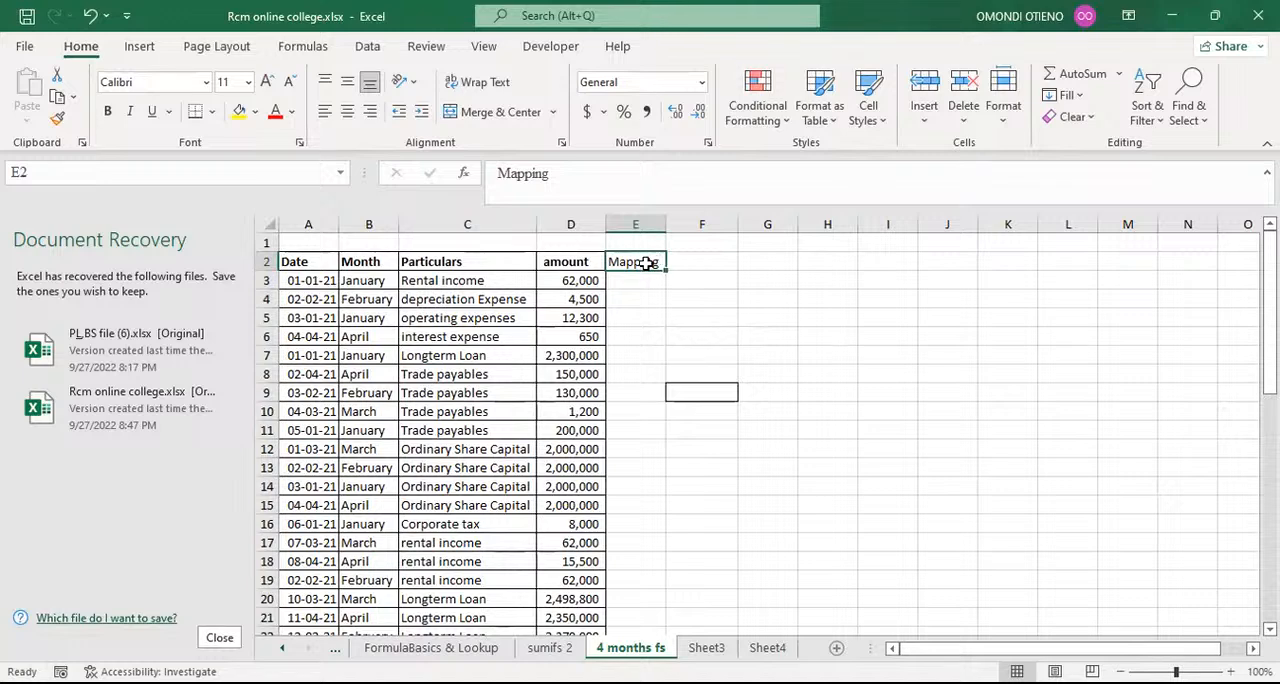
left_click(330, 261)
left_click_drag(338, 261, 612, 261)
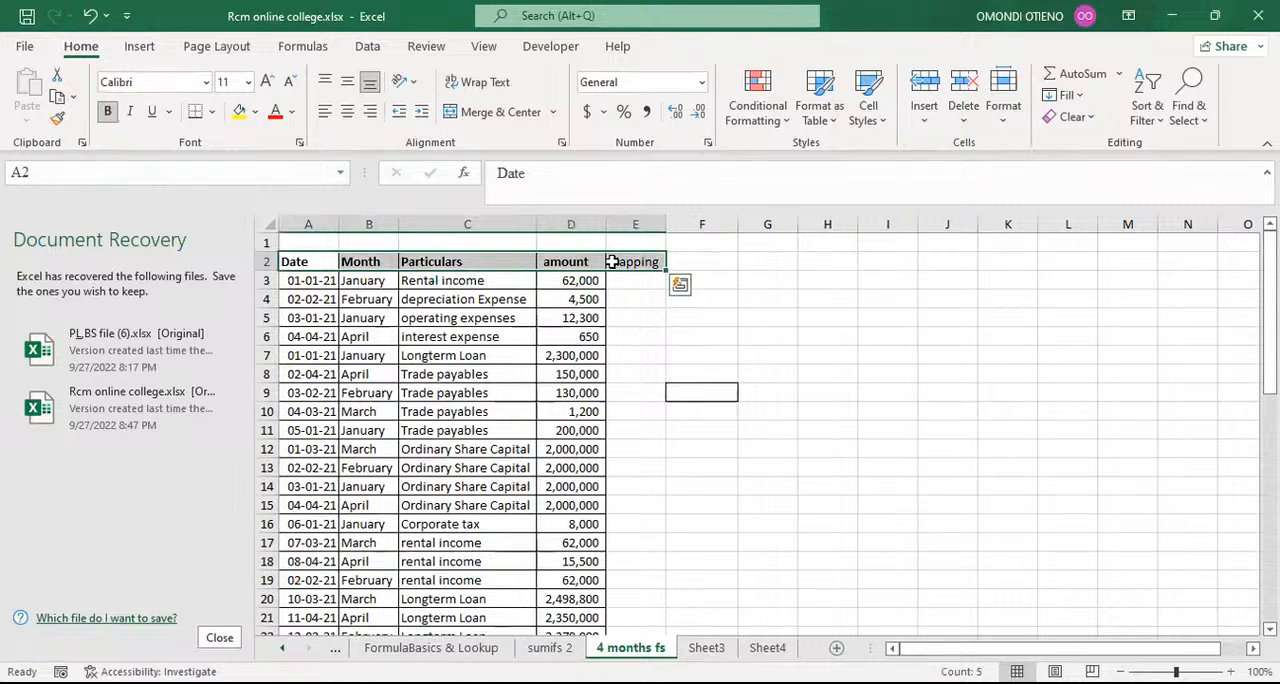
key("alt+a")
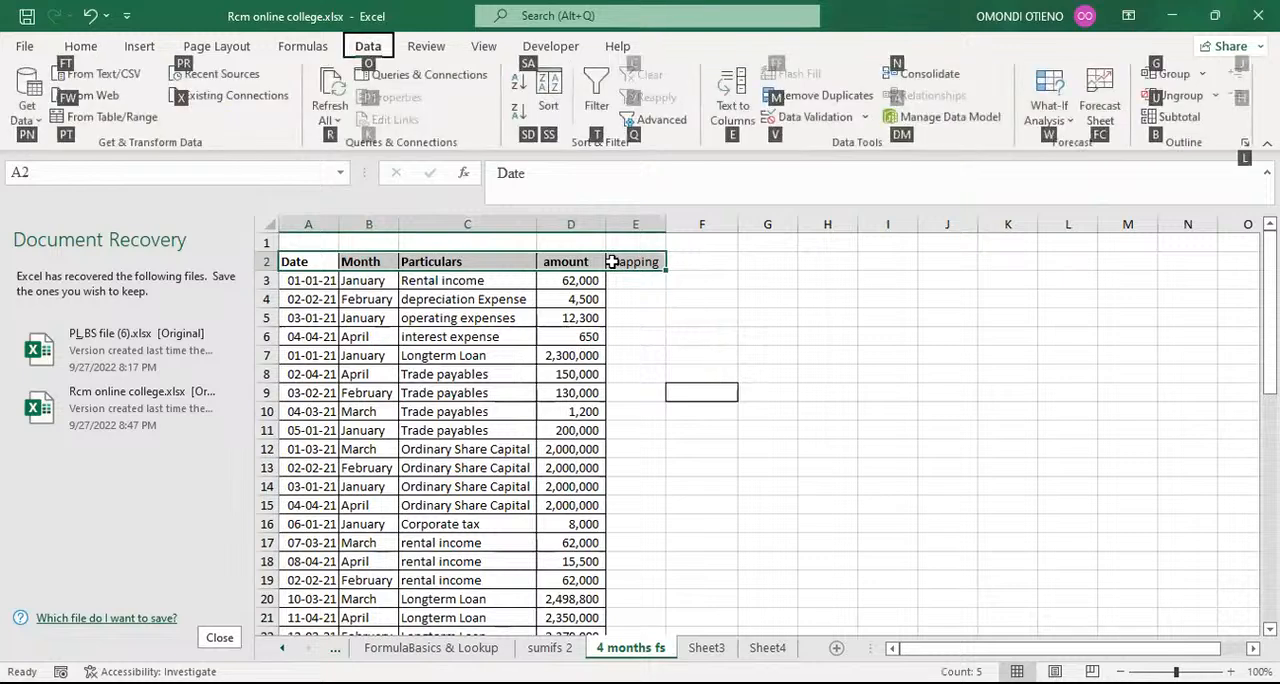
key("t")
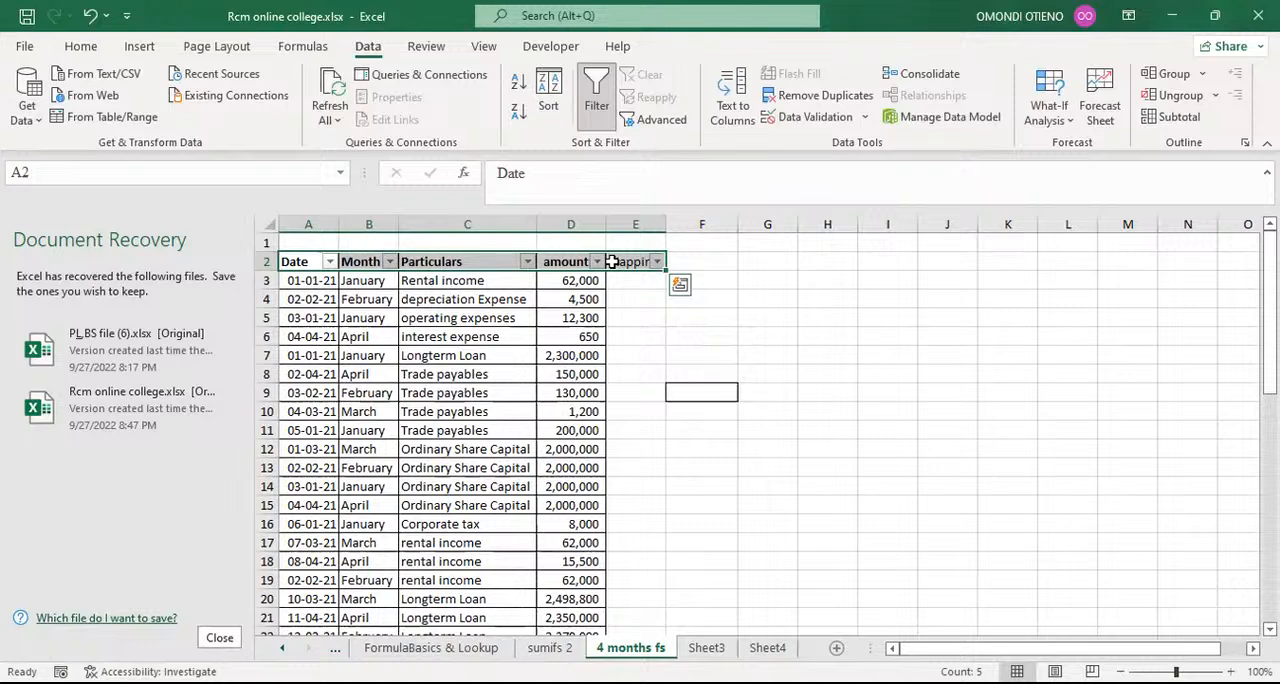
left_click(90, 16)
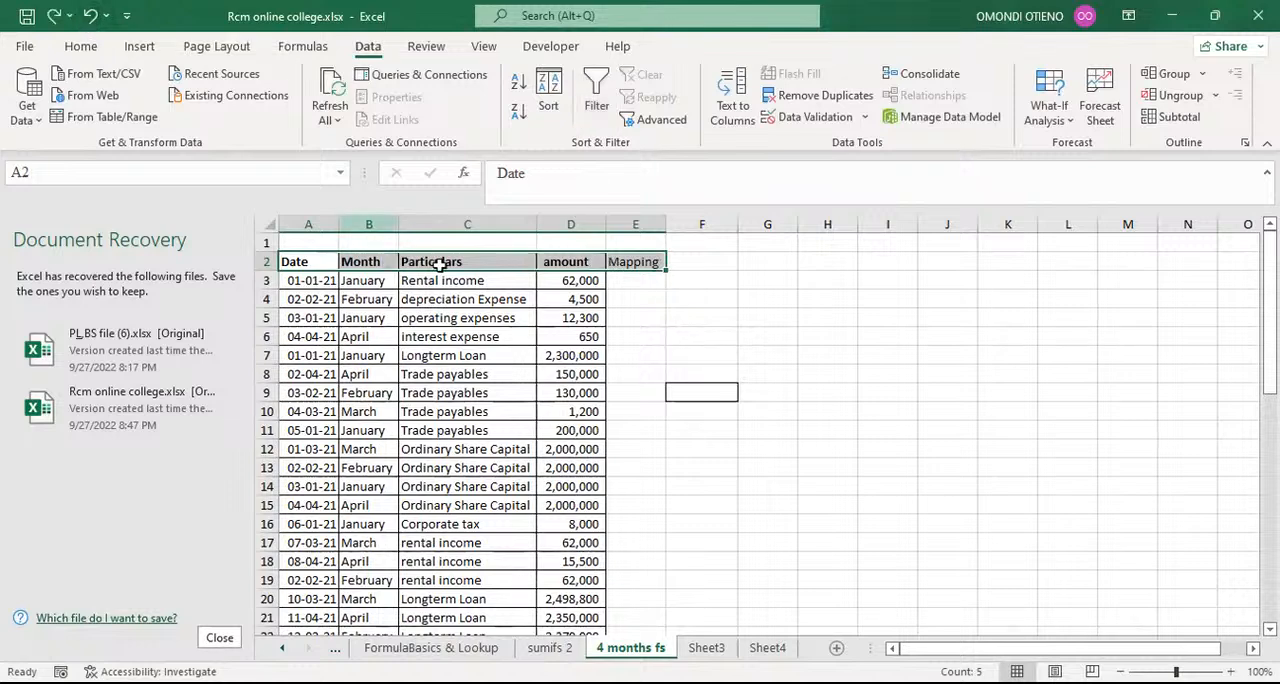
left_click(705, 318)
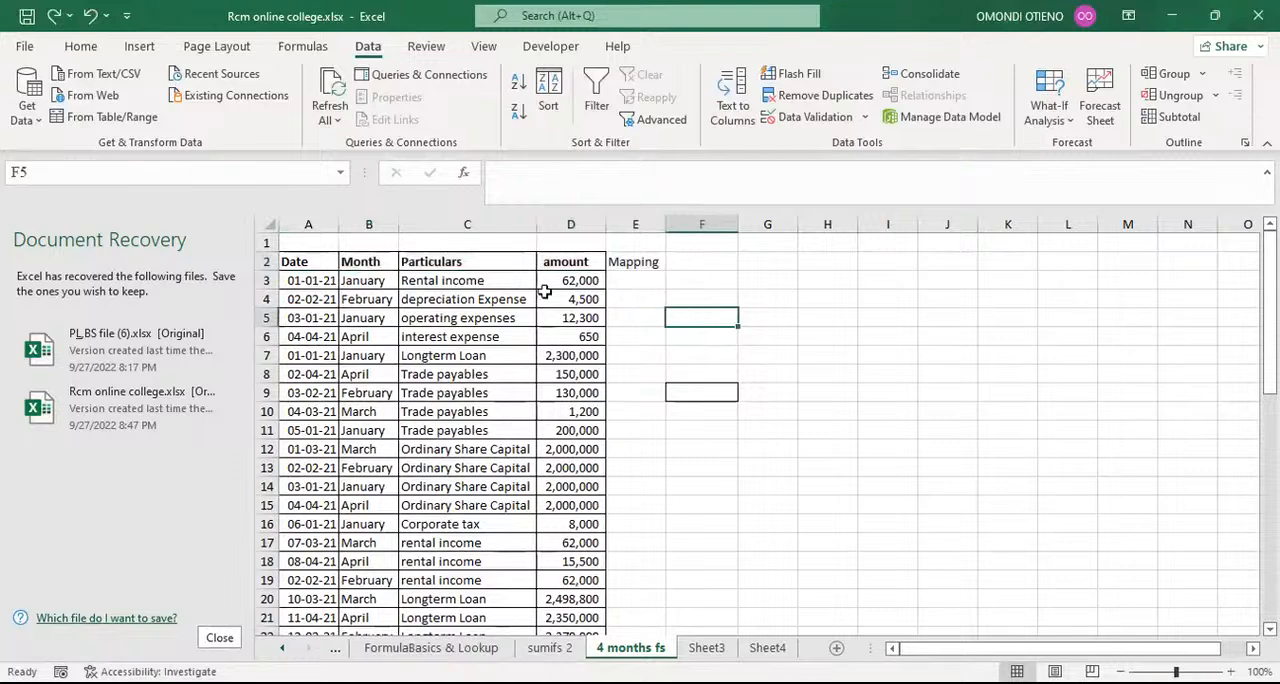
Step: Add filters to the table headers in A2:E2 using the Filter command
left_click_drag(305, 261, 612, 262)
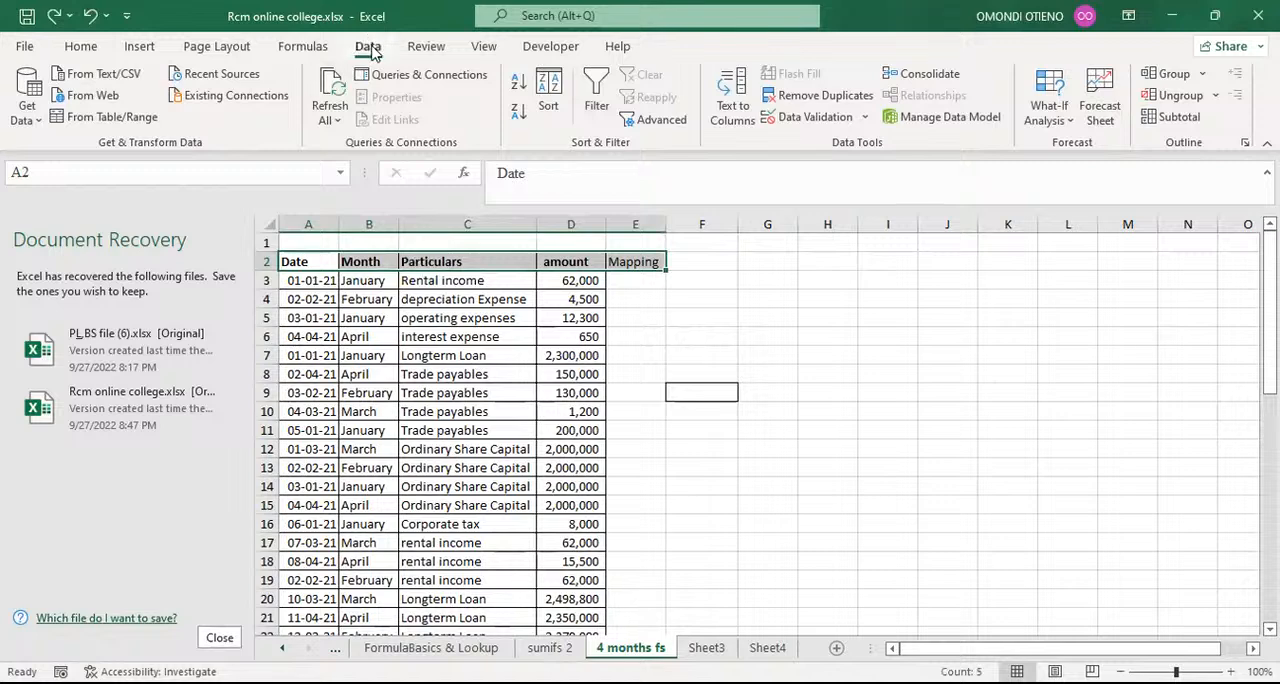
left_click(596, 92)
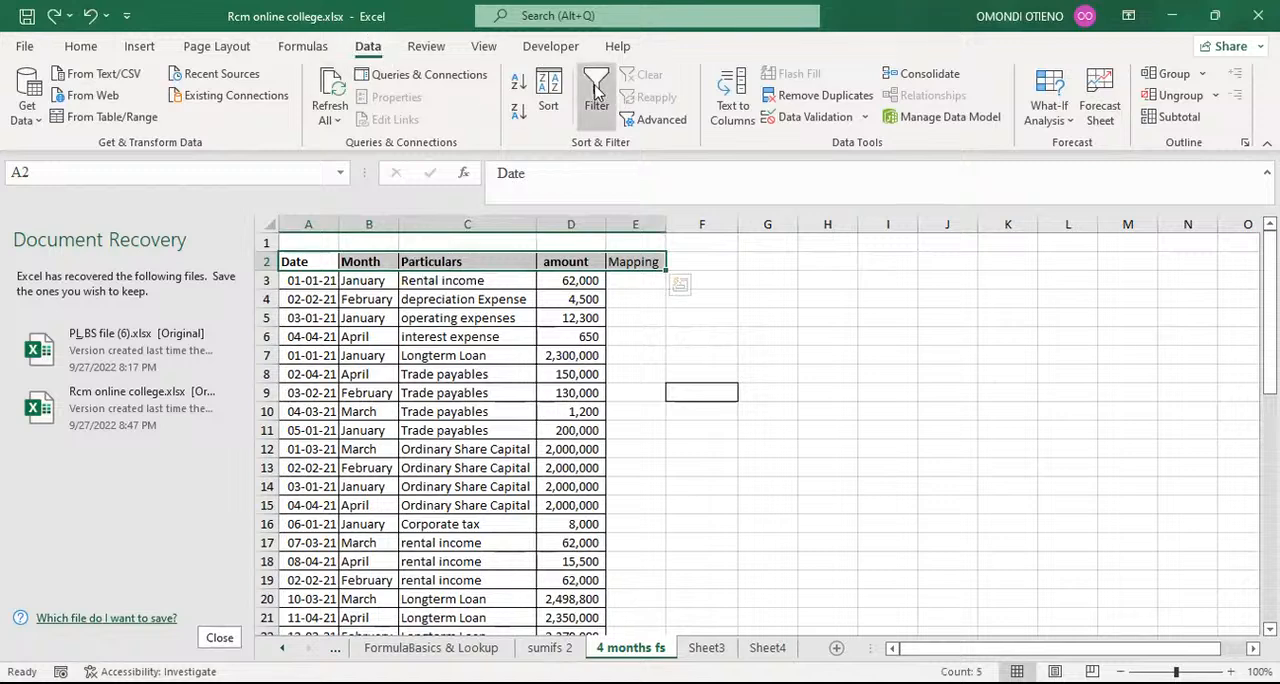
left_click(745, 368)
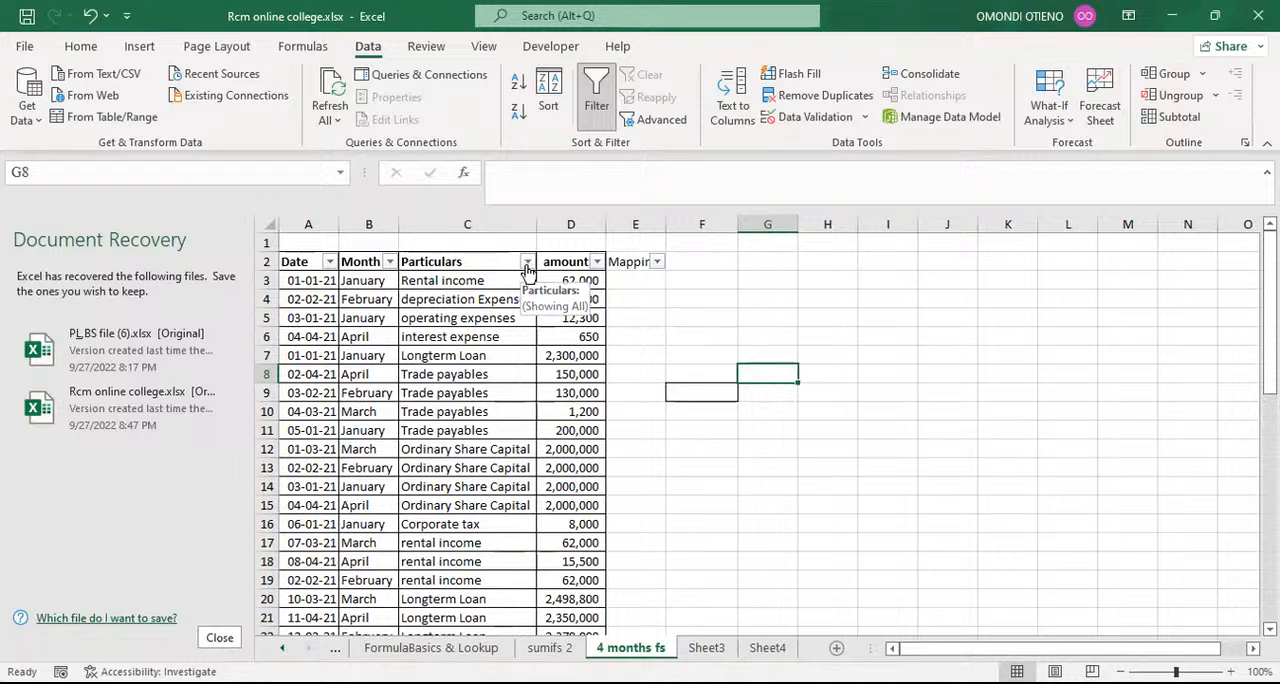
Step: Filter the Particulars column to the Rental income rows by searching its filter values for rental
left_click(526, 262)
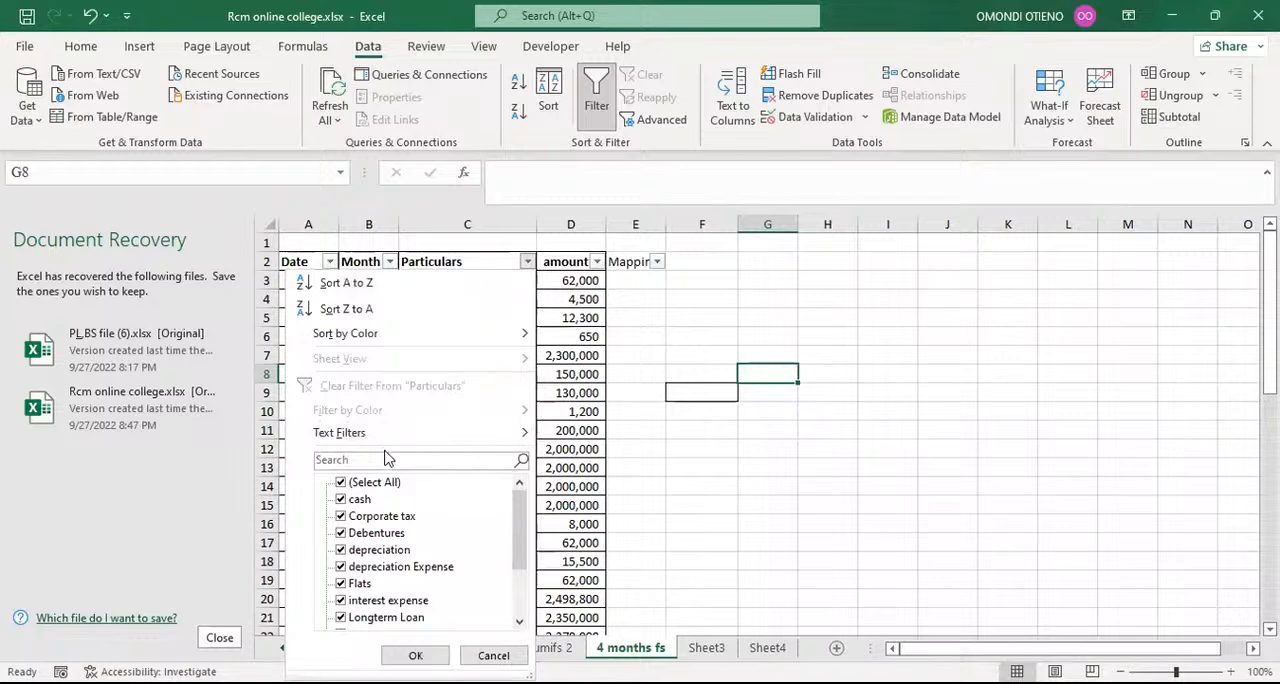
left_click(385, 440)
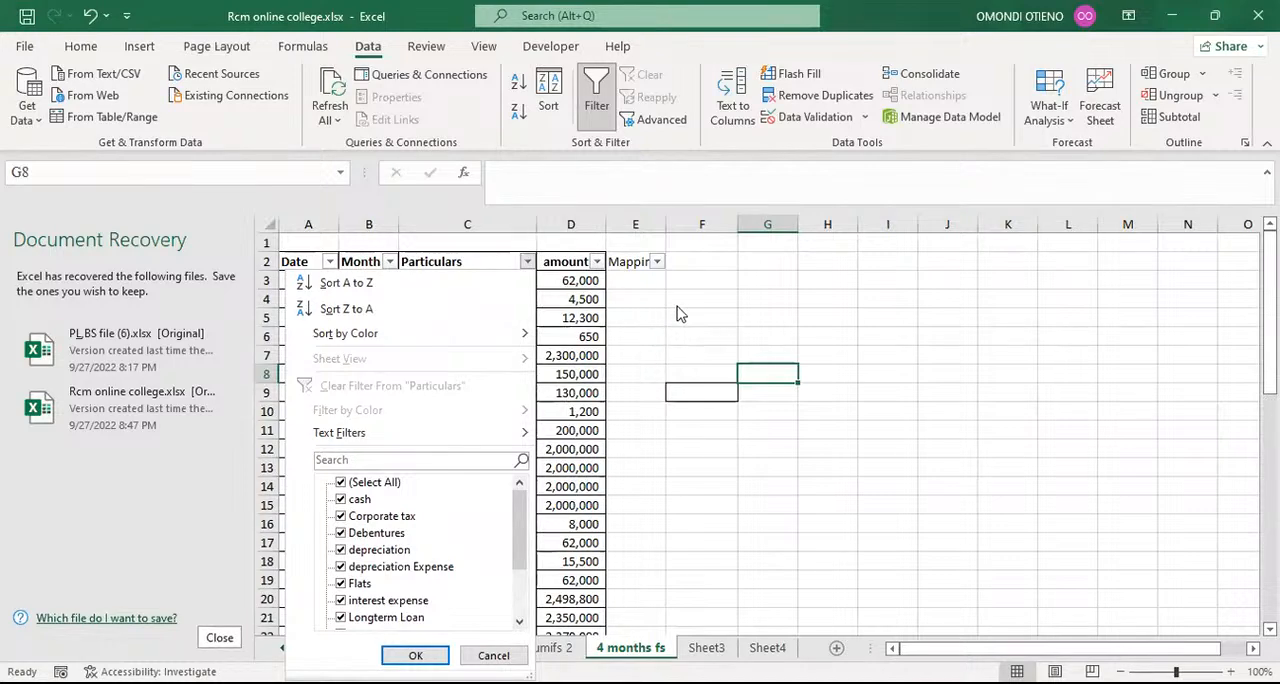
left_click(621, 286)
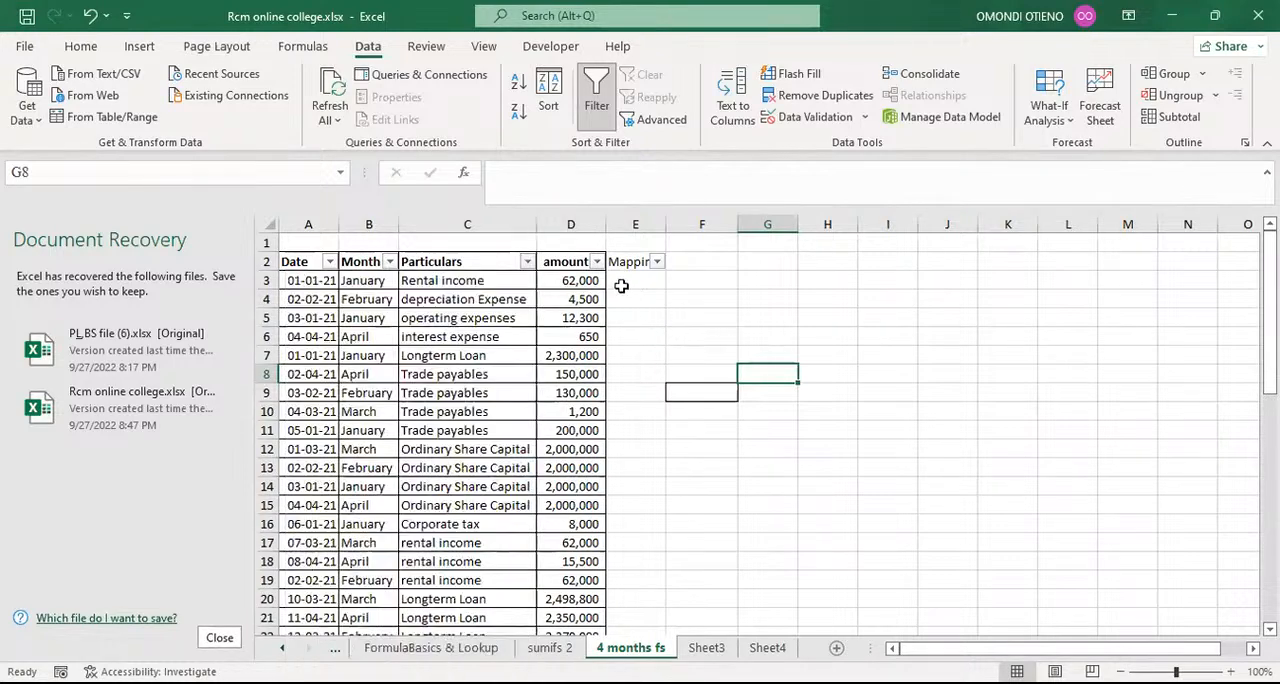
left_click(471, 281)
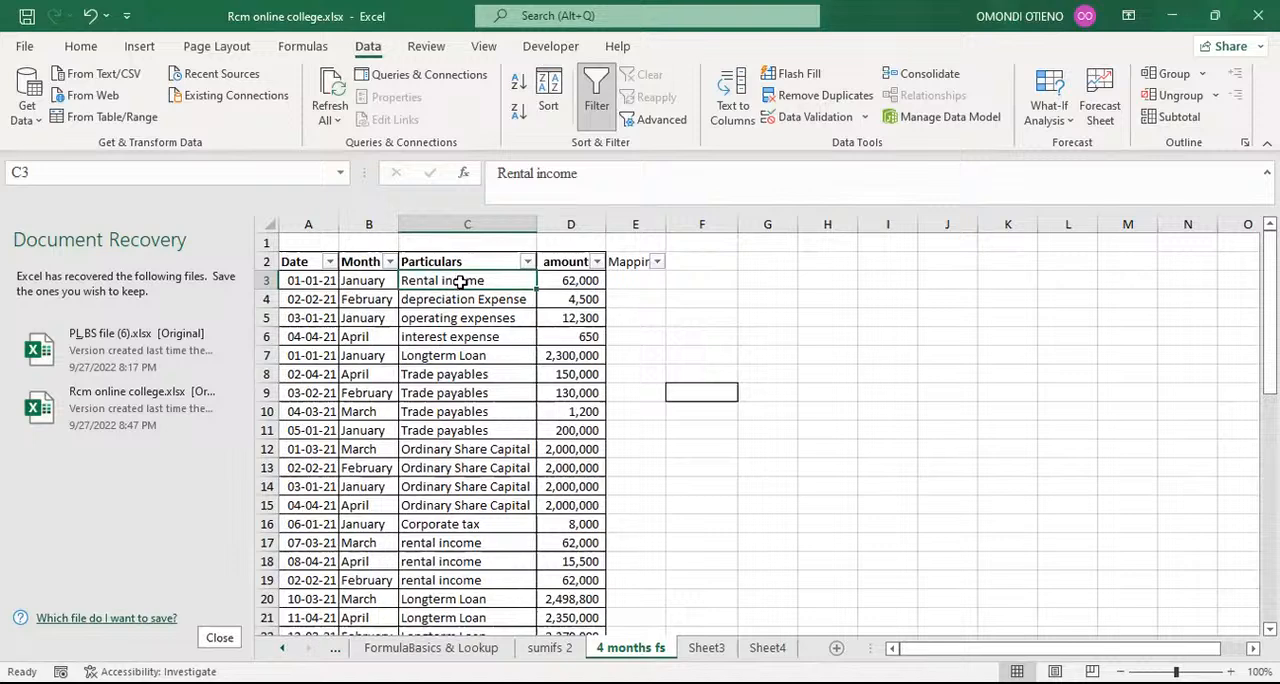
left_click(526, 262)
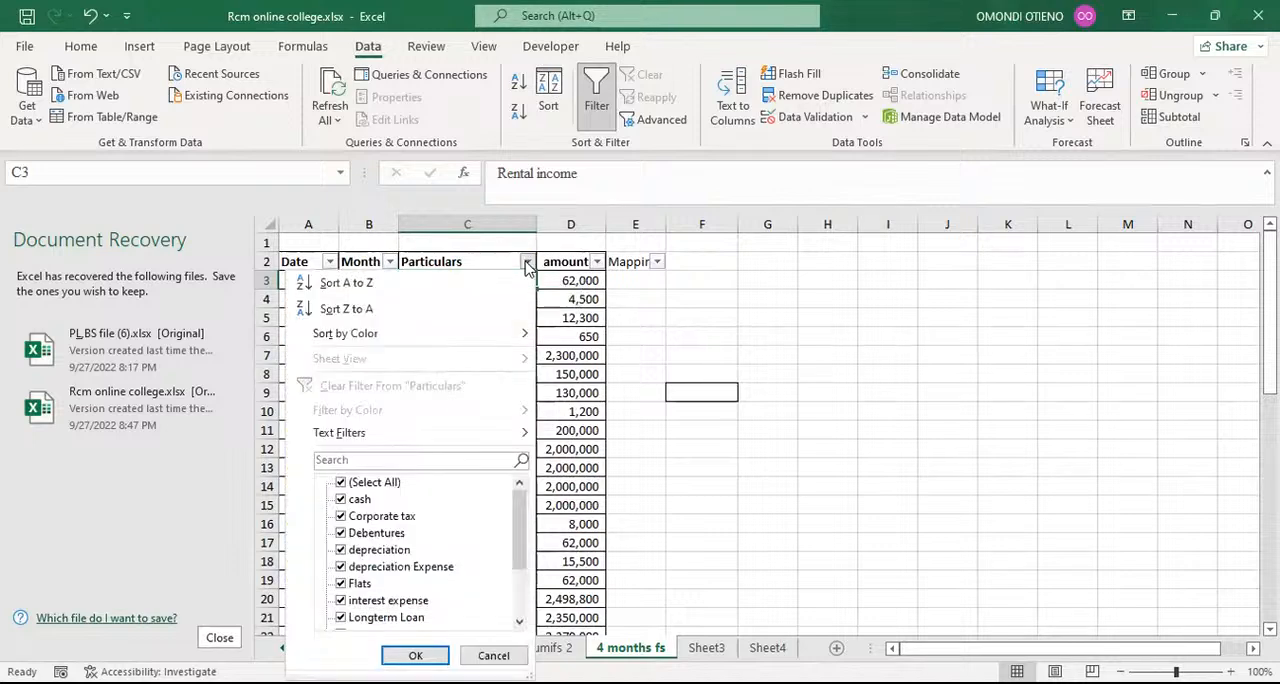
left_click(348, 459)
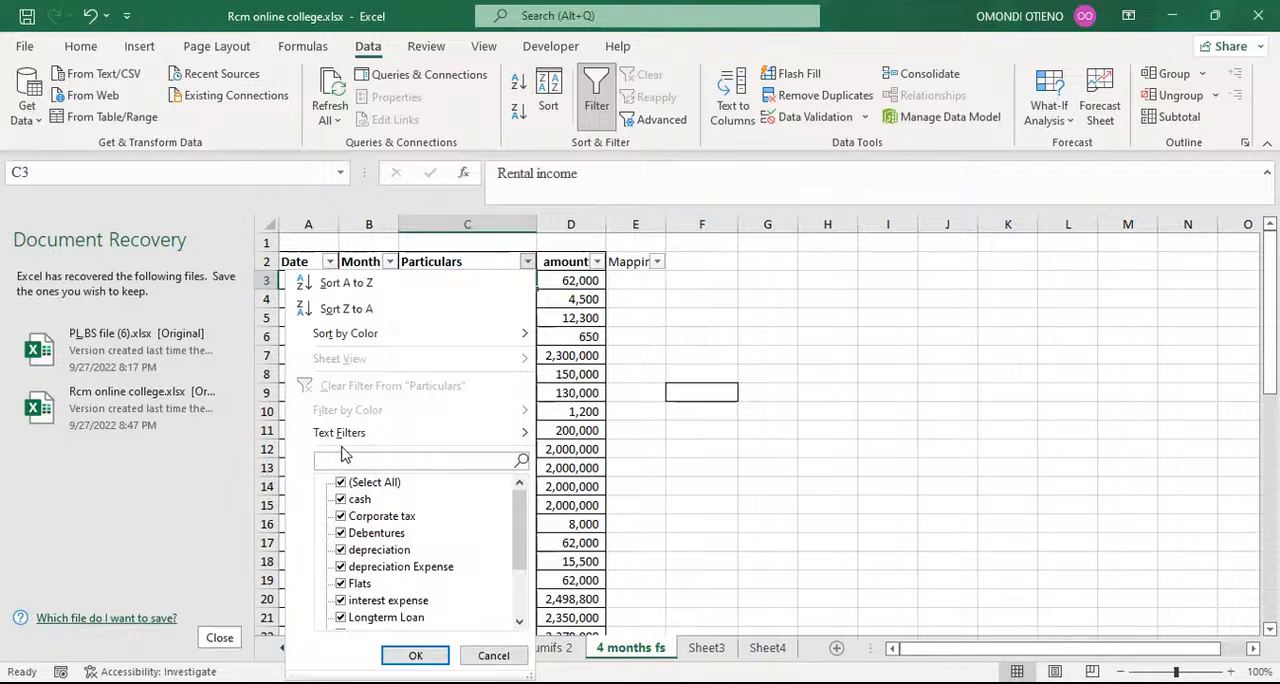
type("rental")
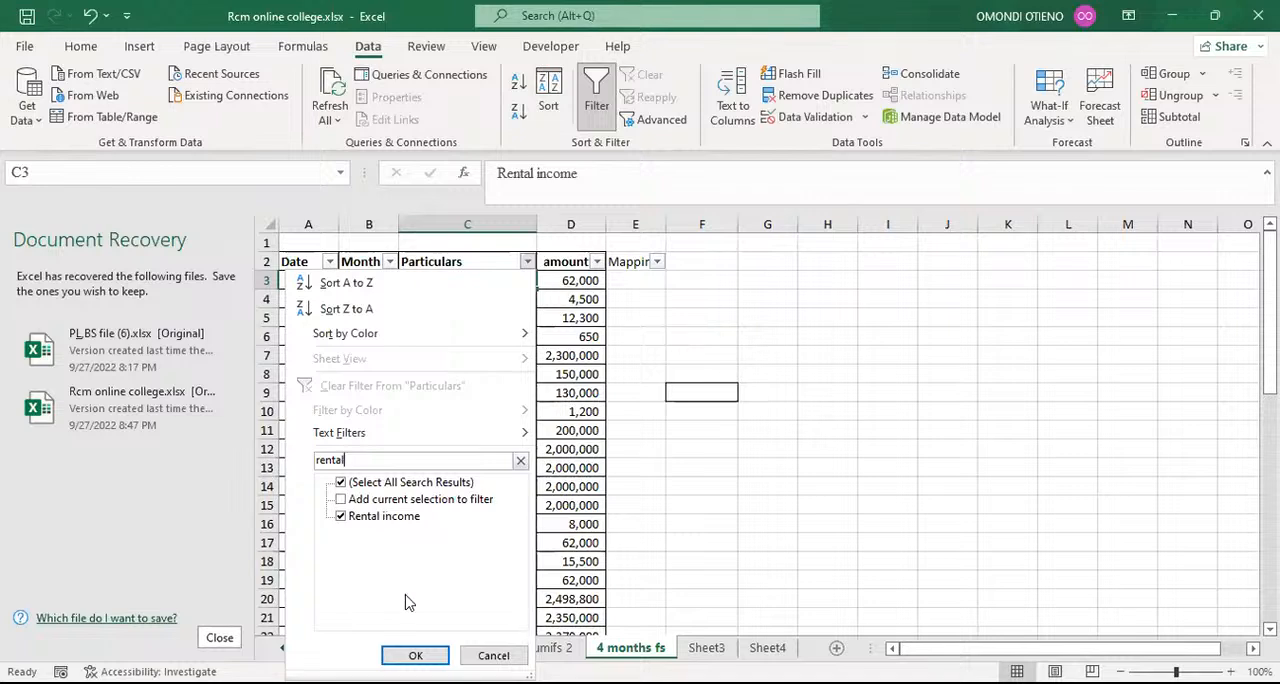
left_click(415, 655)
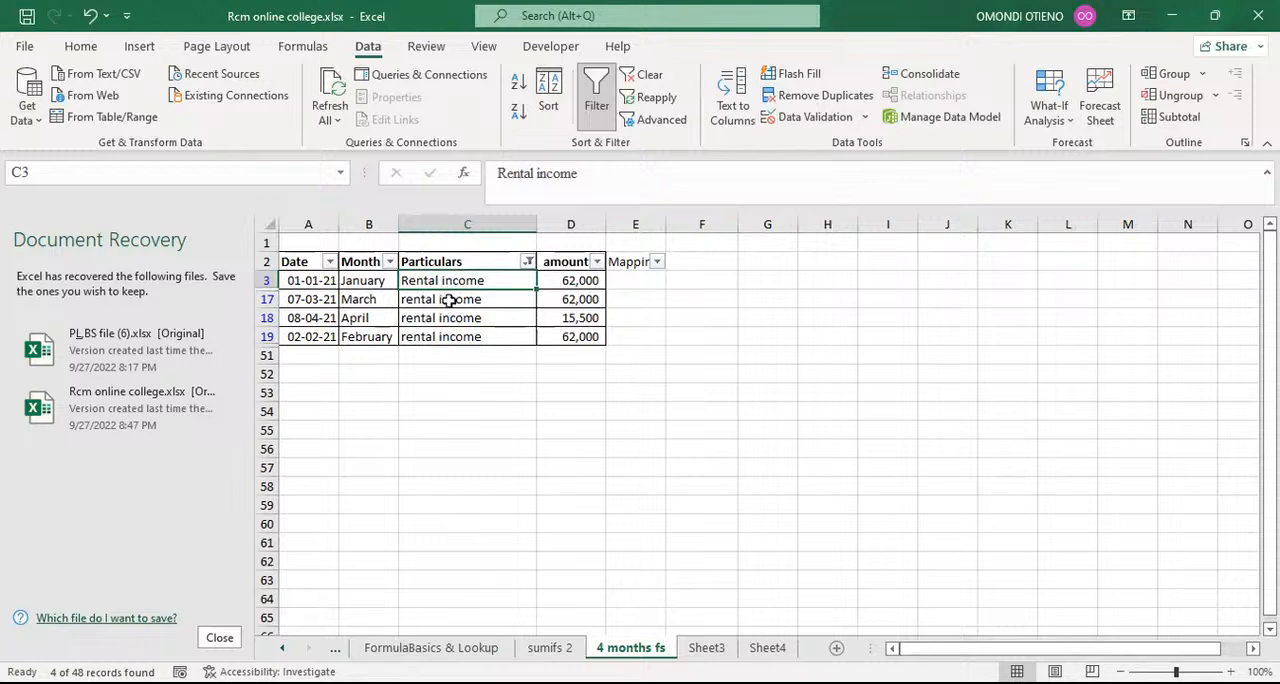
Step: Enter Revenue as the mapping in cell E3 and flash-fill the other filtered rental income rows from E17
left_click(627, 279)
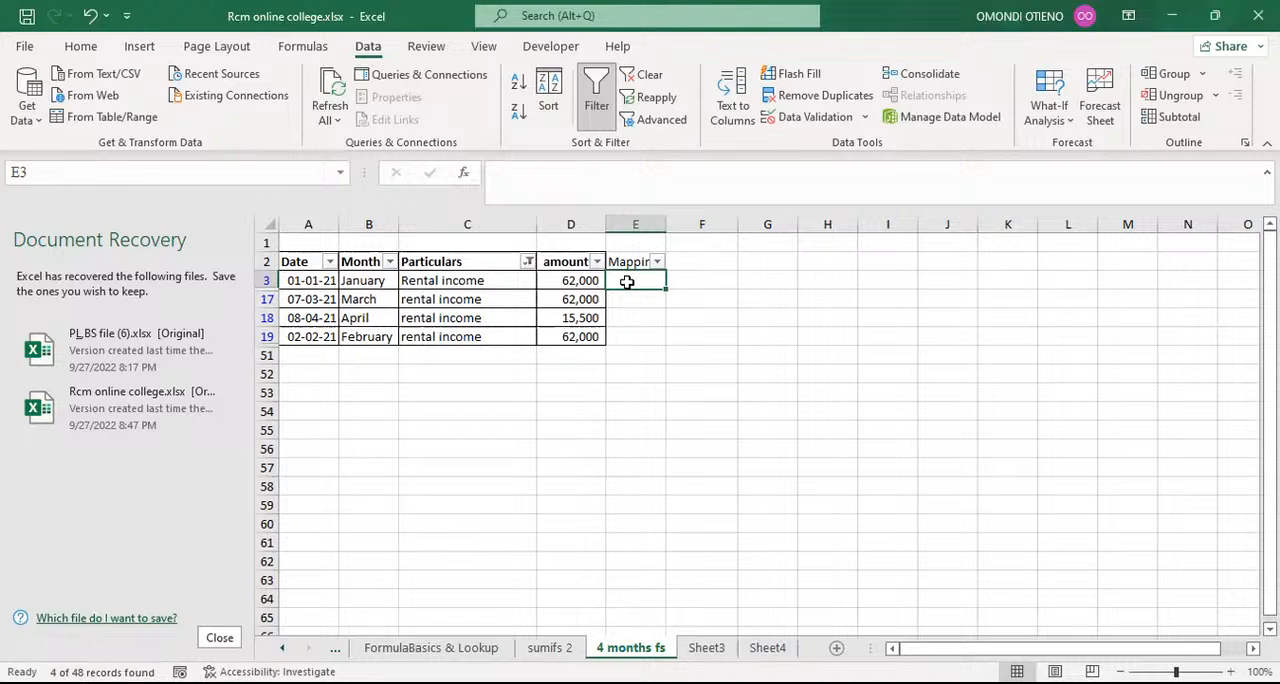
type("Re")
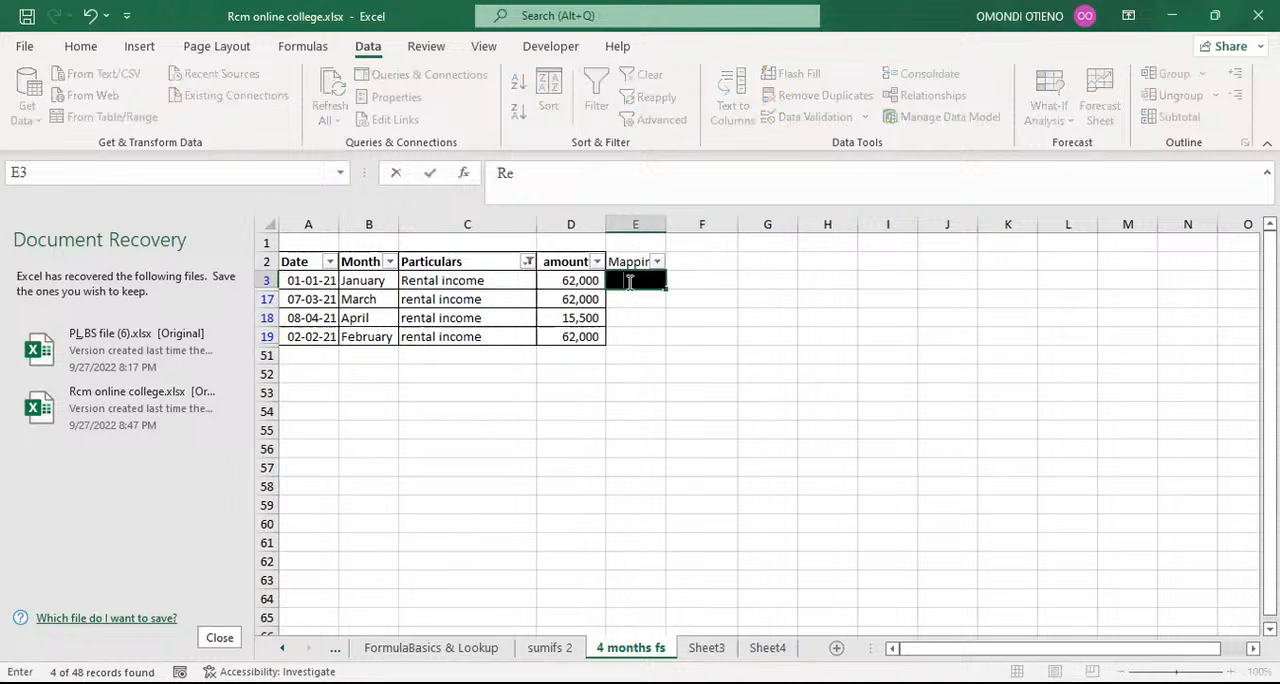
type("venue")
left_click(653, 316)
left_click(650, 281)
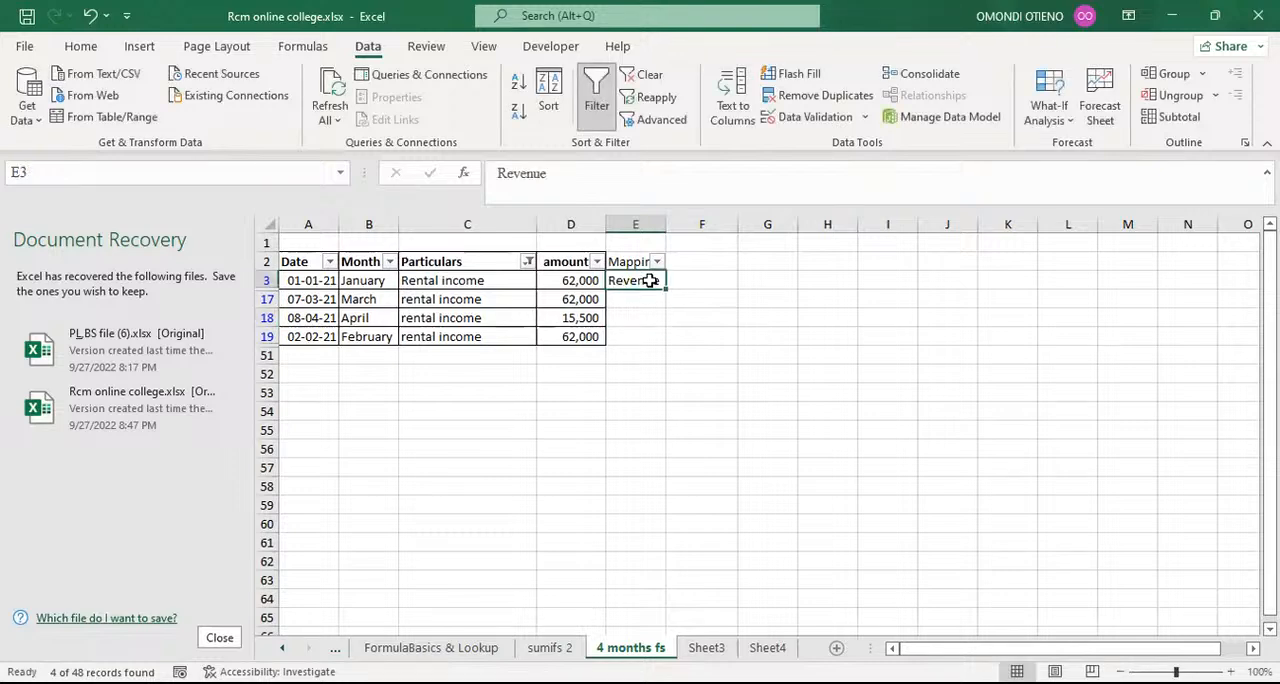
left_click(640, 298)
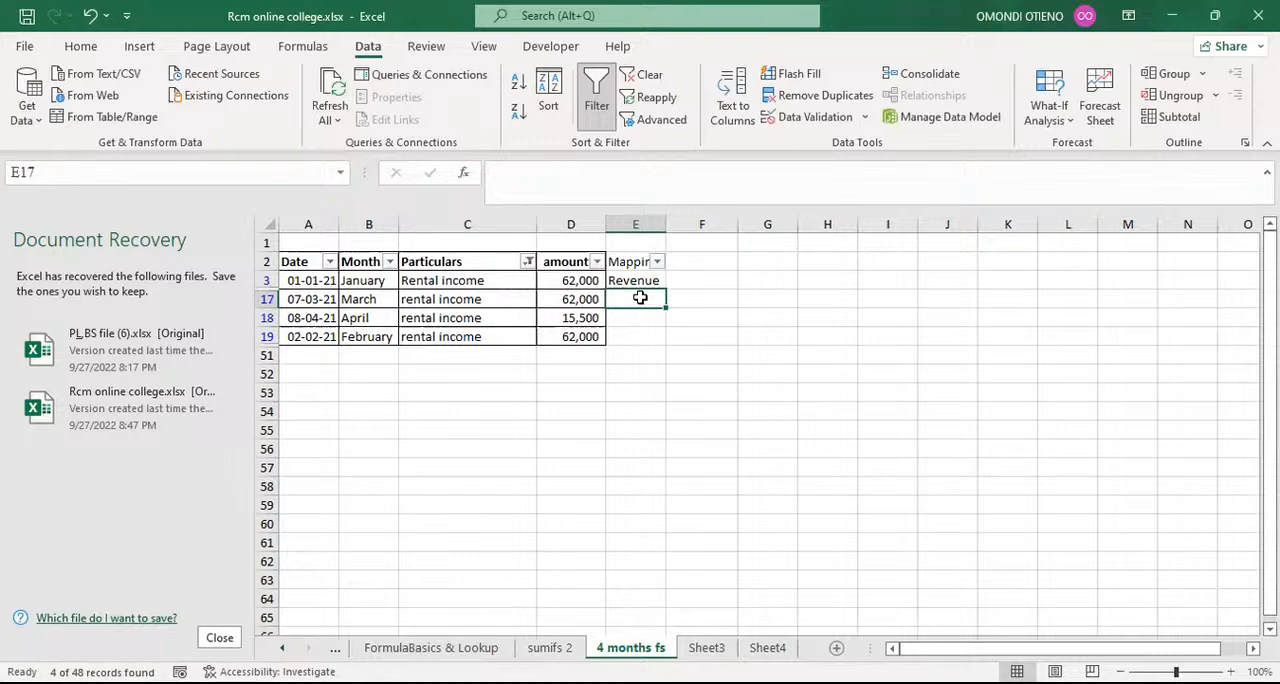
key("ctrl+e")
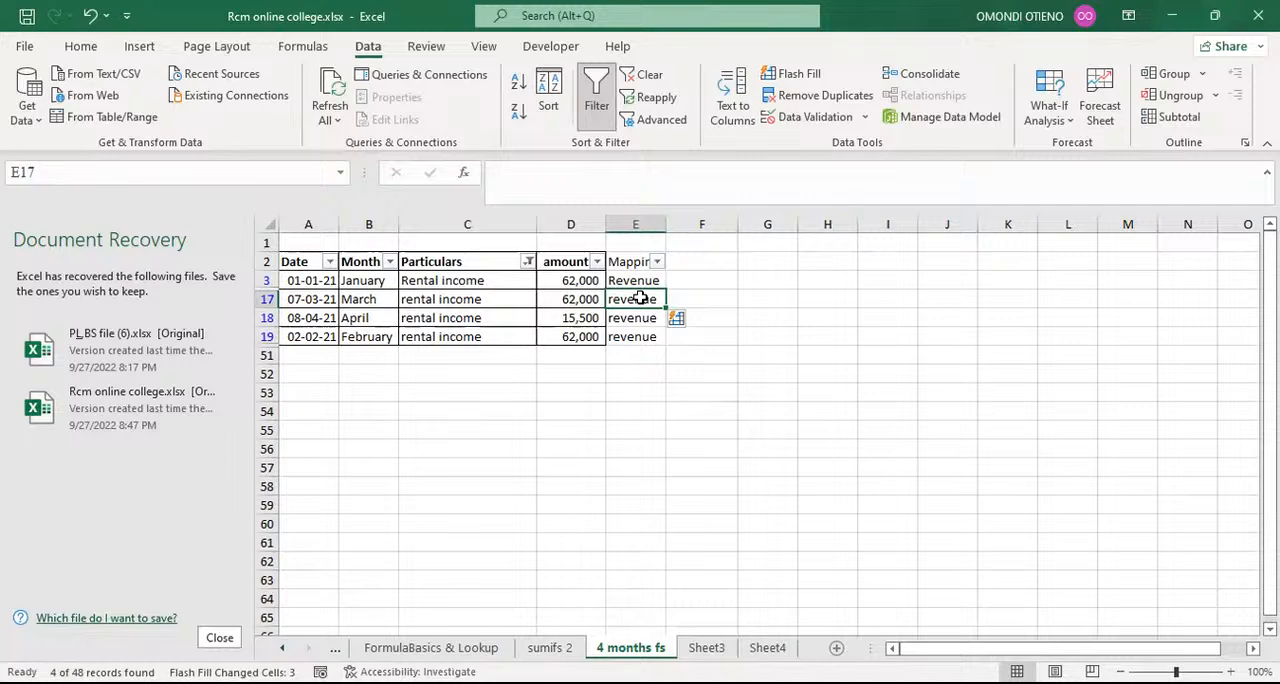
Step: Reapply the filter on the Particulars column with the search term rental
left_click(529, 262)
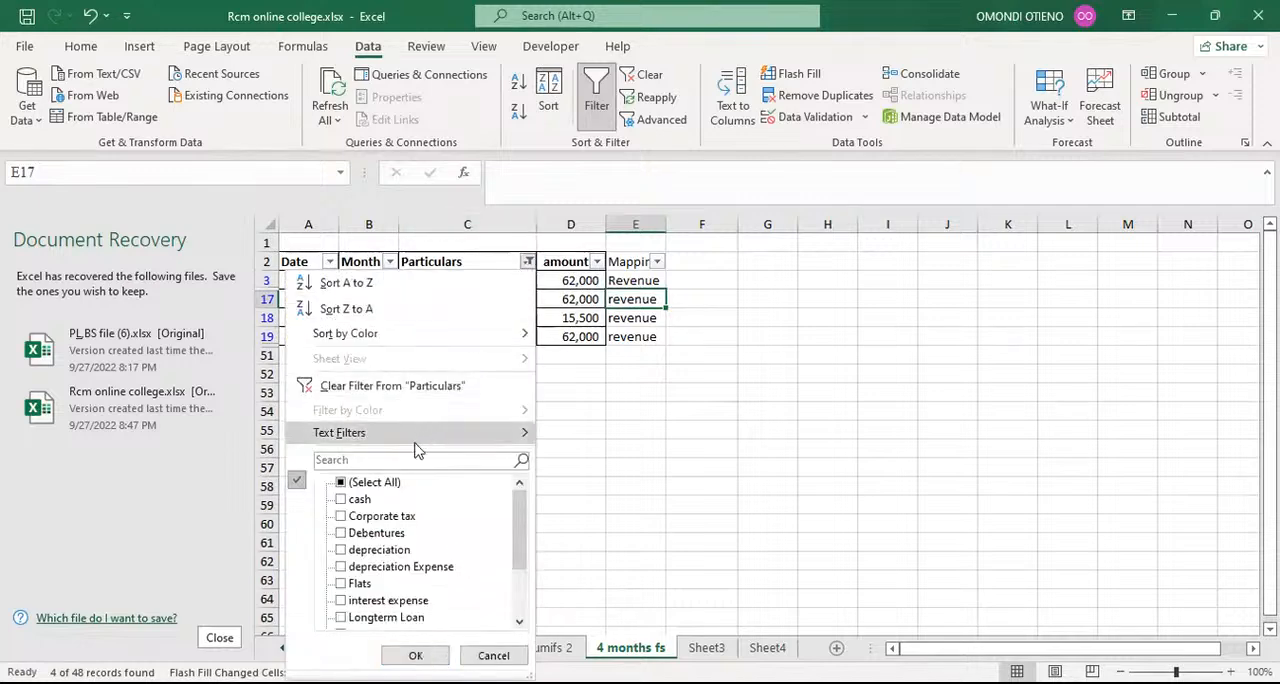
left_click(412, 460)
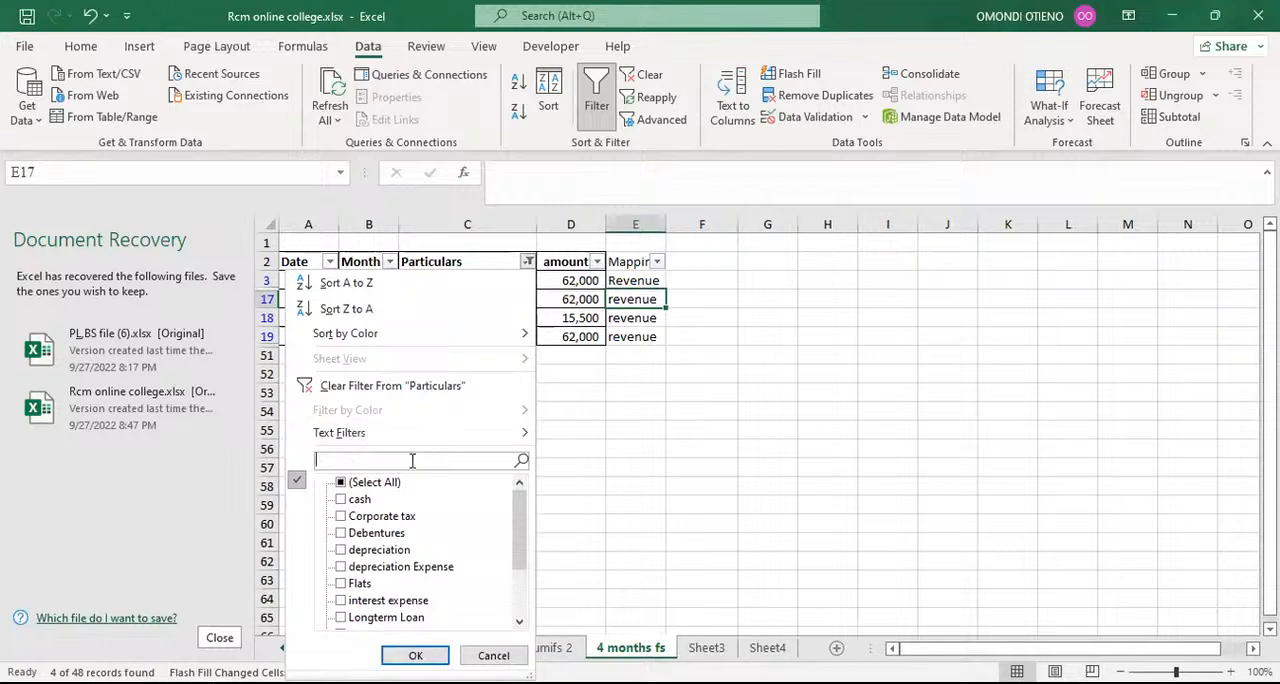
type("rental")
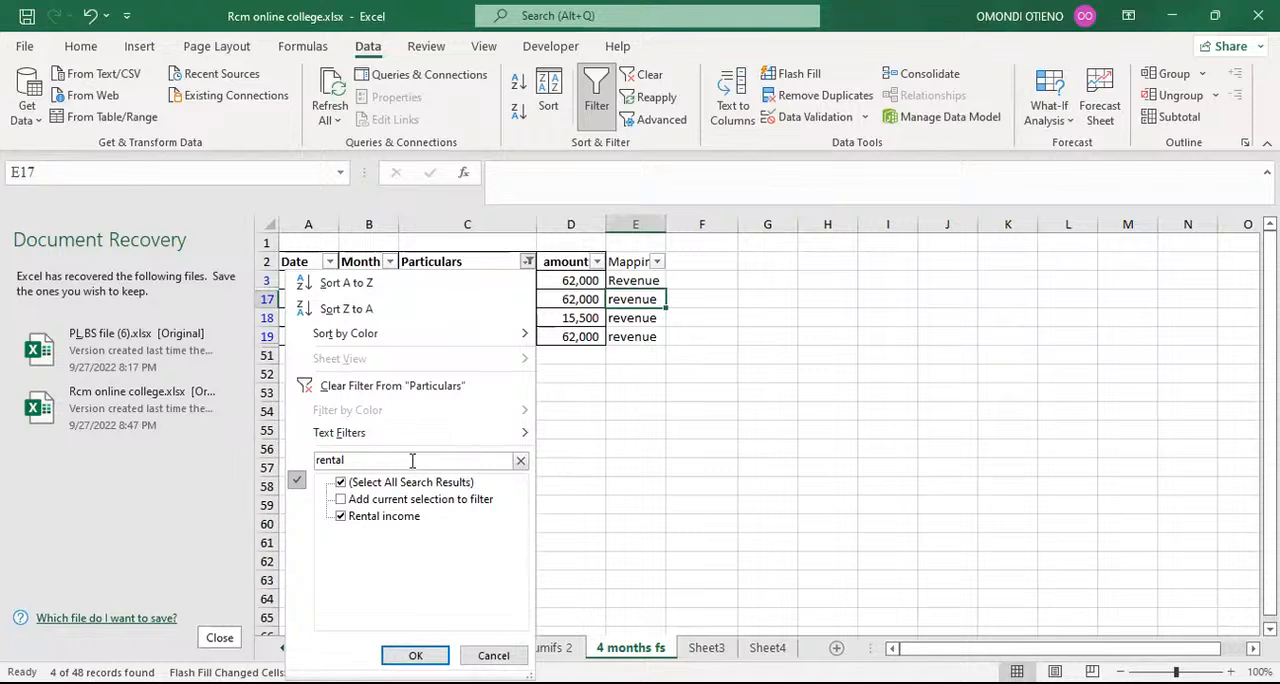
left_click(408, 654)
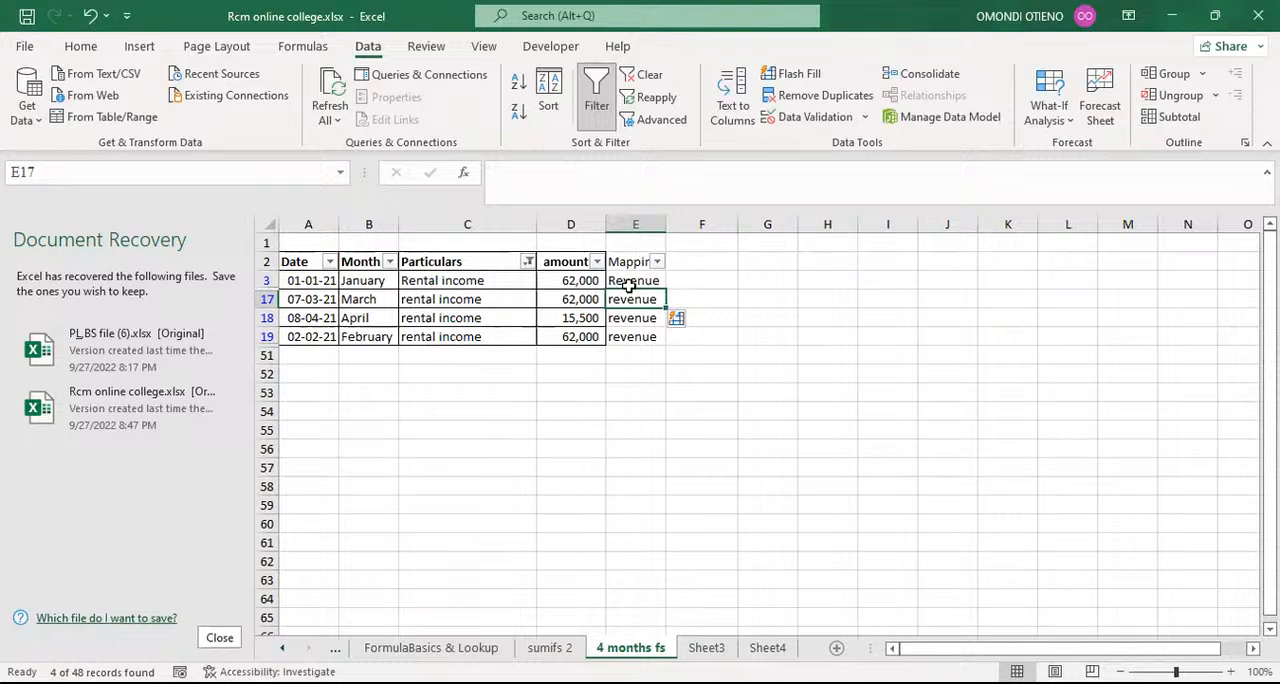
Step: Clear the revenue mappings in E17:E19 and flash-fill them again starting from cell E17
left_click_drag(633, 293, 641, 337)
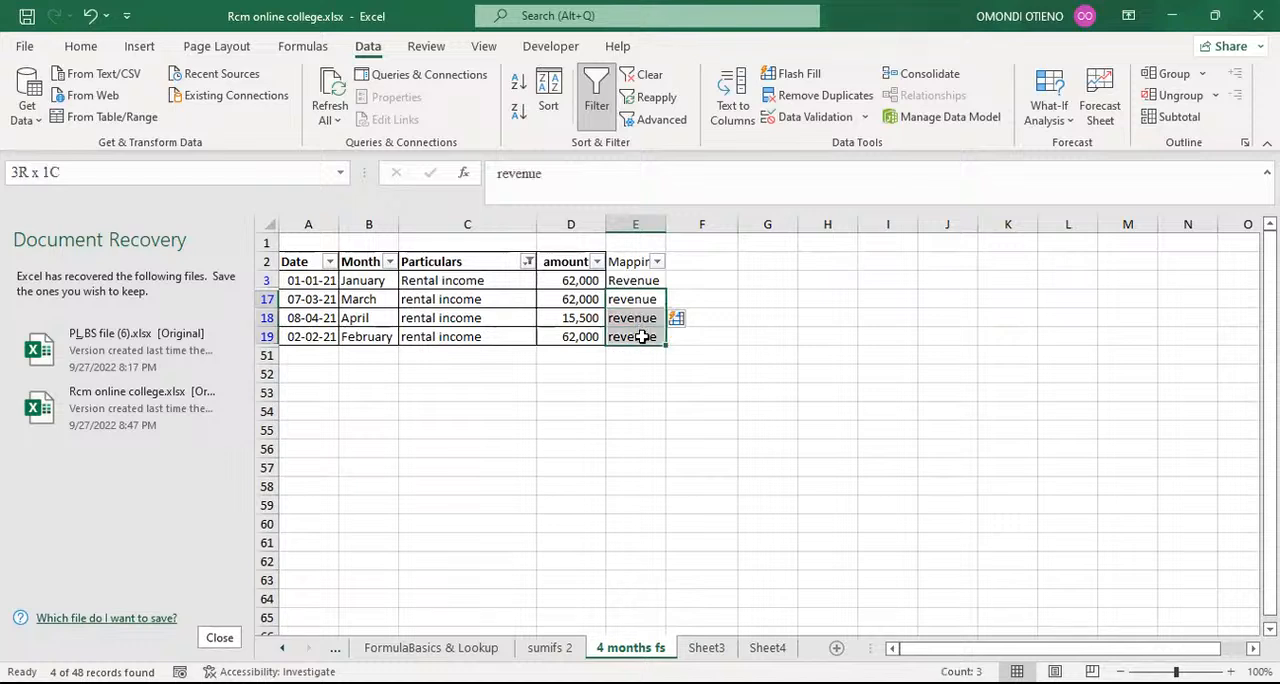
key("Delete")
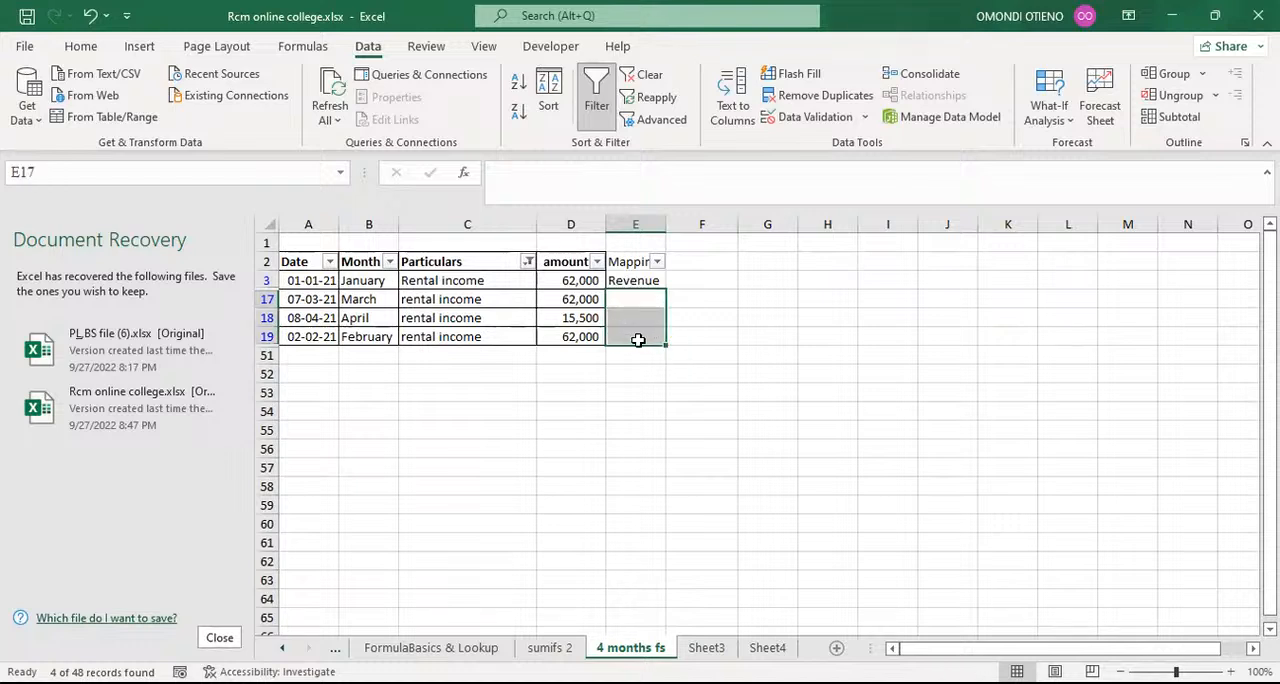
left_click(635, 281)
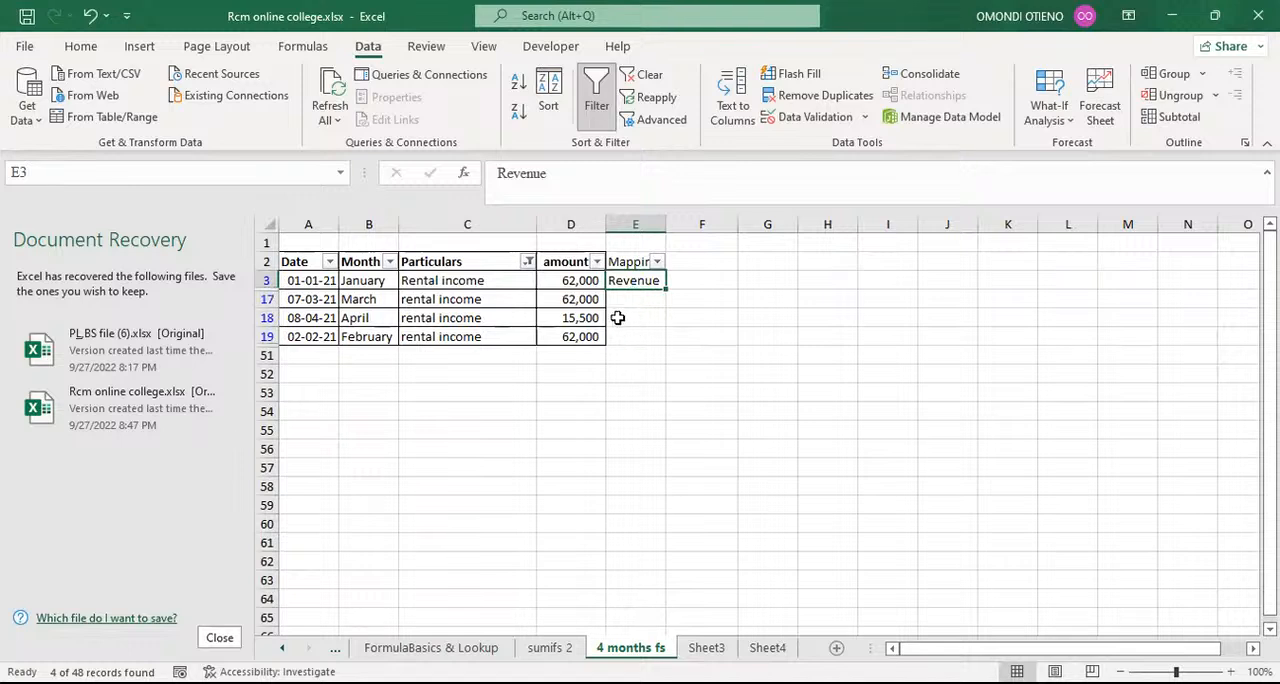
left_click(621, 302)
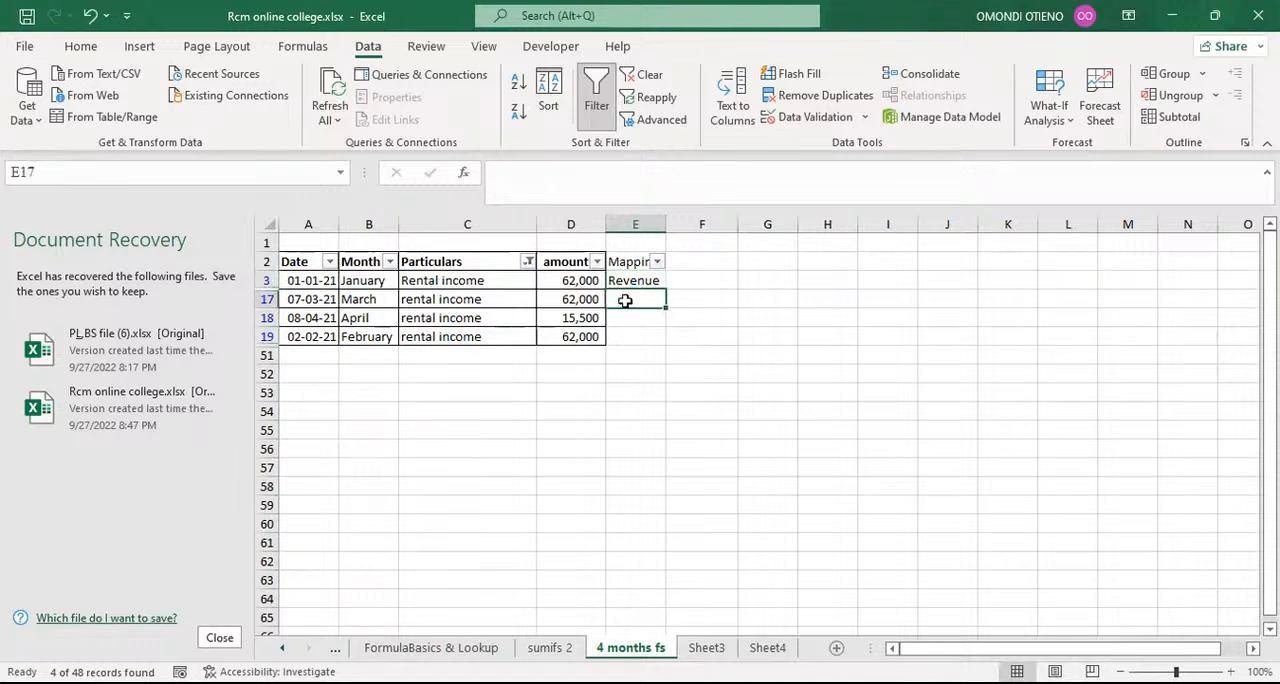
key("ctrl+e")
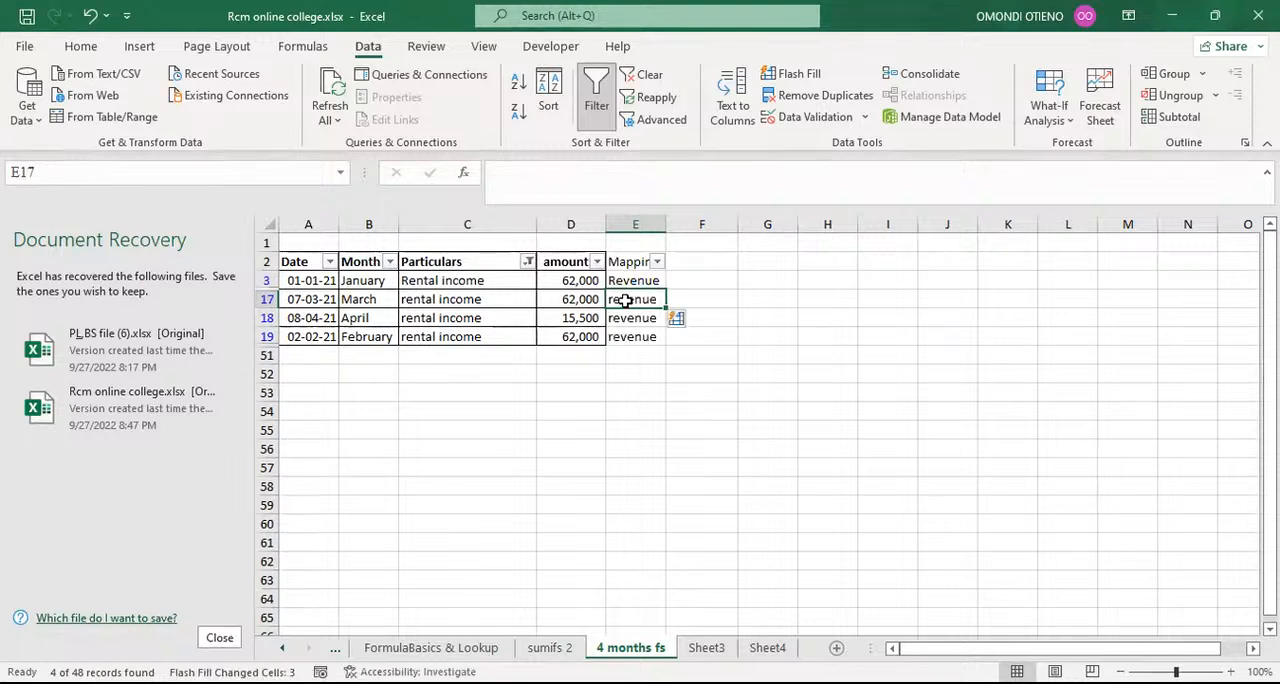
left_click(614, 378)
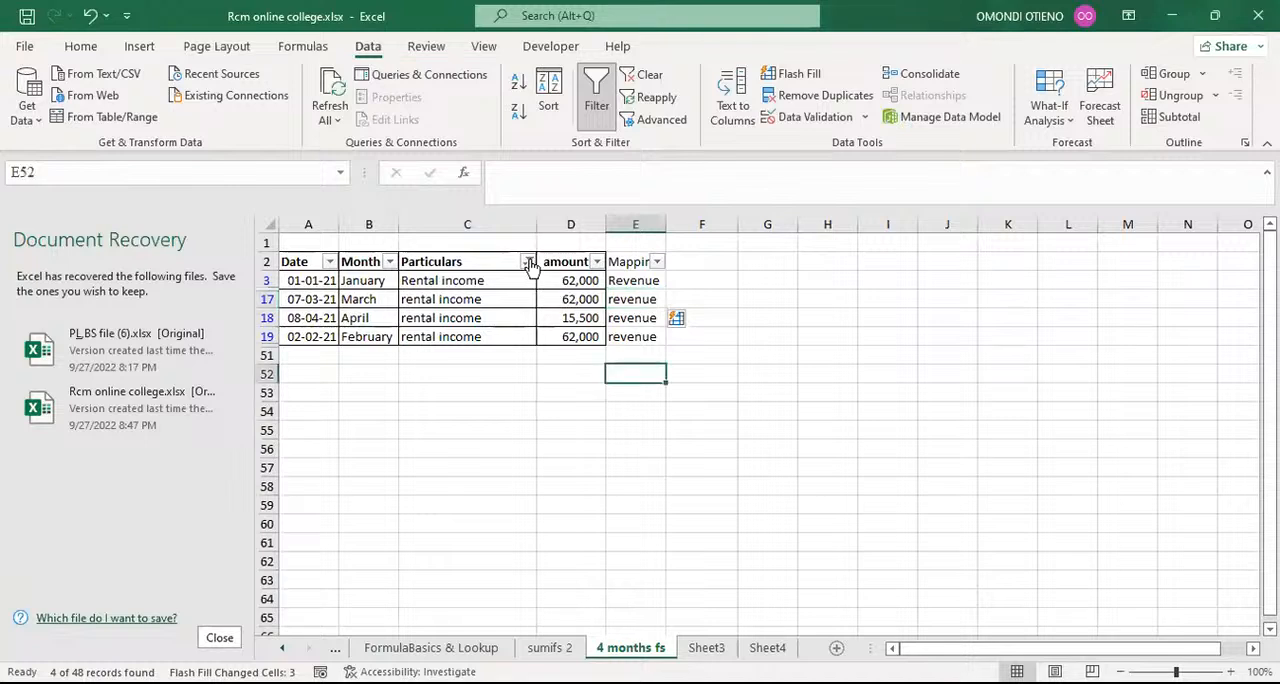
Step: Filter the Particulars column to the operating expenses rows by searching its filter values for opera
left_click(528, 261)
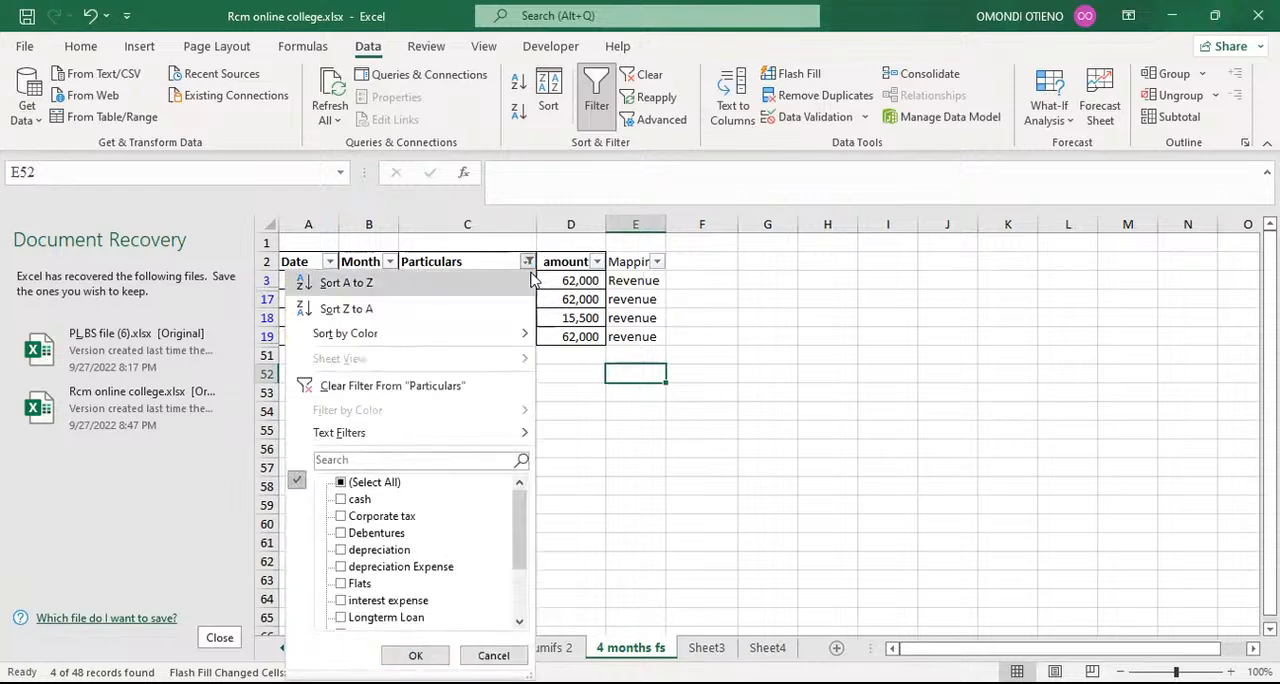
left_click(352, 462)
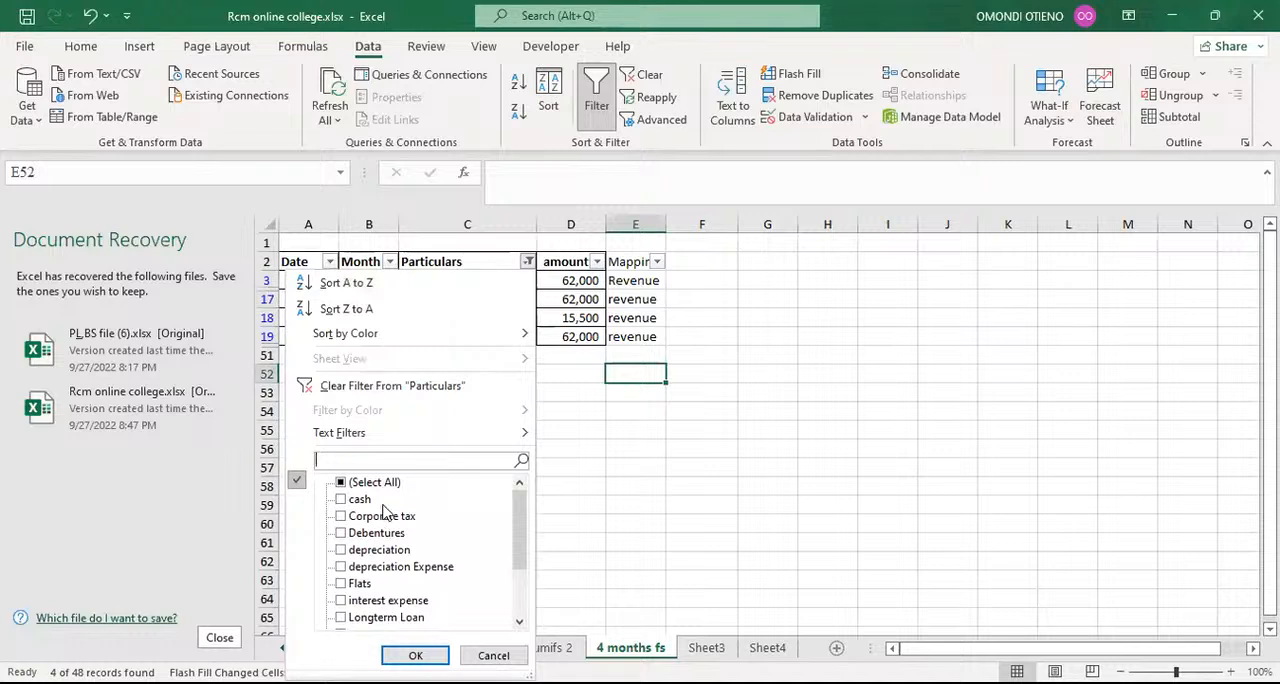
mouse_move(517, 517)
left_mouse_down()
mouse_move(519, 583)
mouse_move(518, 515)
left_mouse_up()
left_click_drag(519, 500, 522, 507)
mouse_move(521, 507)
left_mouse_down()
mouse_move(521, 559)
mouse_move(521, 507)
left_mouse_up()
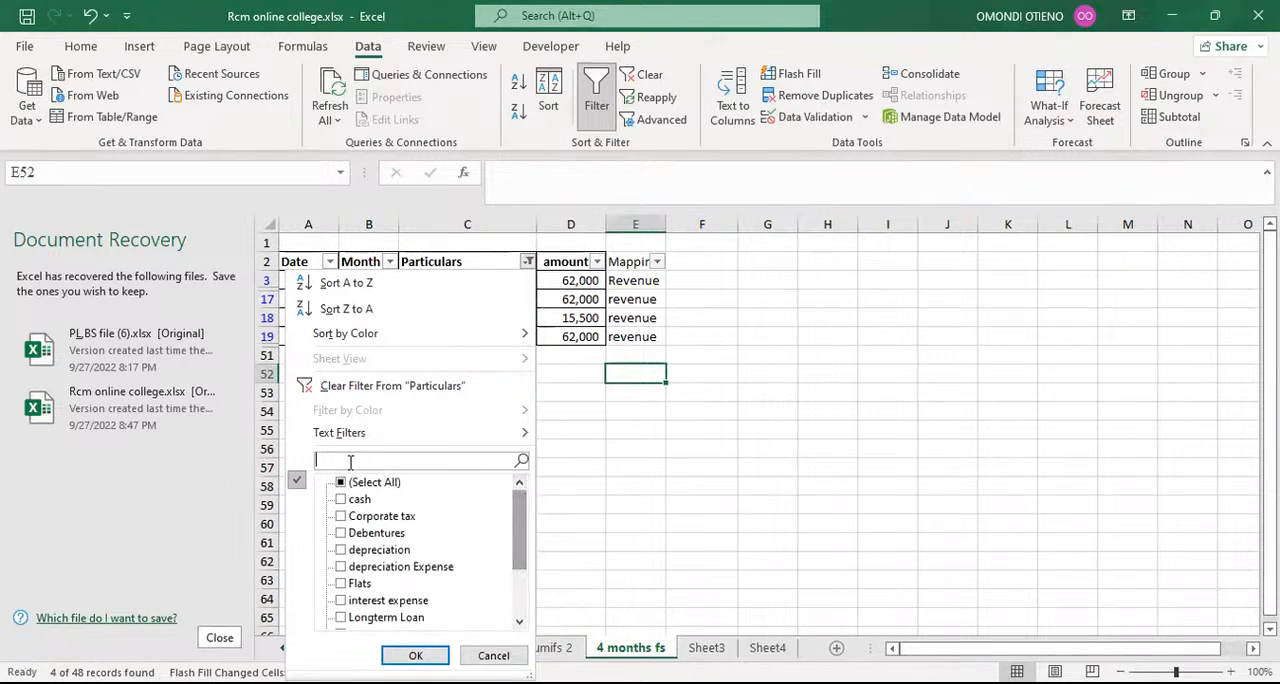
type("opera")
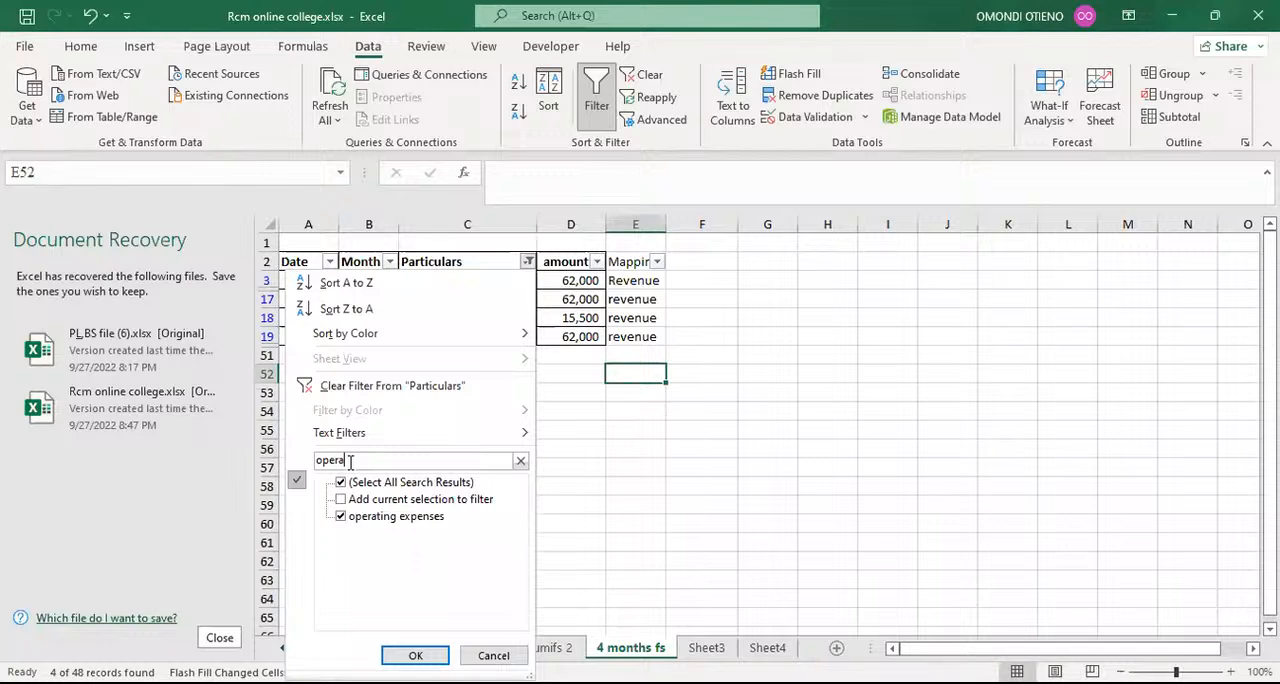
left_click(413, 654)
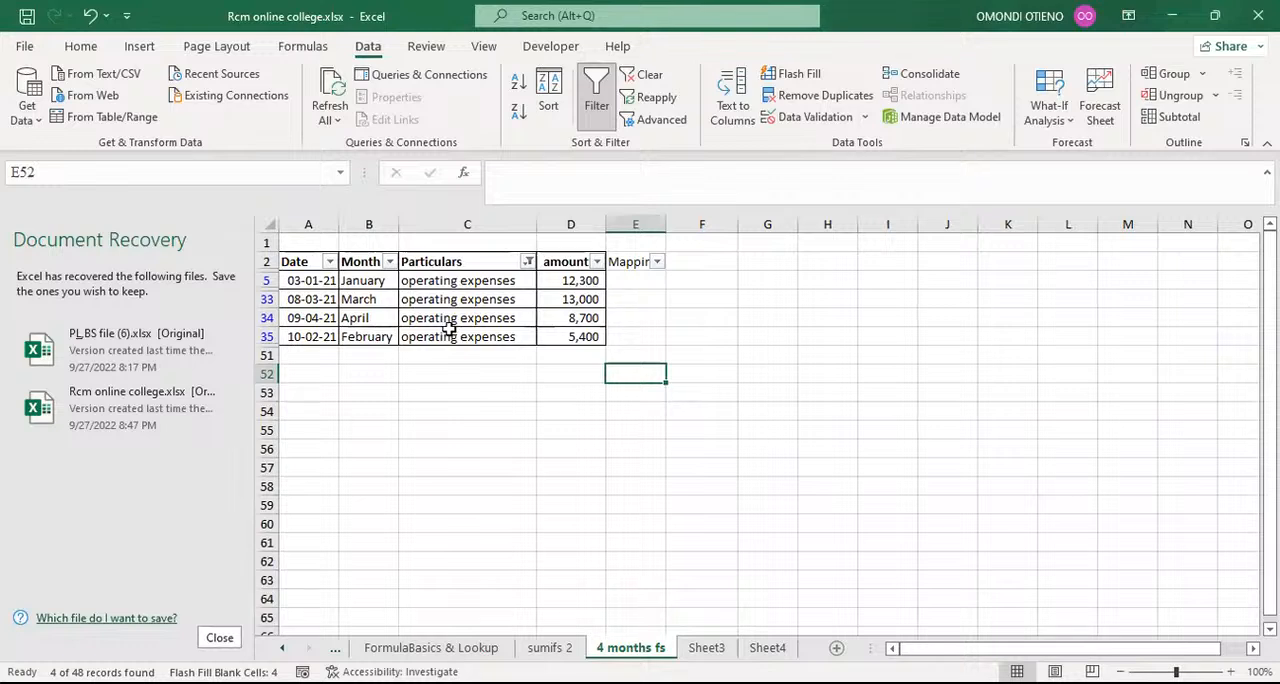
Step: Enter Operating expenses as the mapping in cell E5 and flash-fill the other filtered rows from E33
left_click(631, 281)
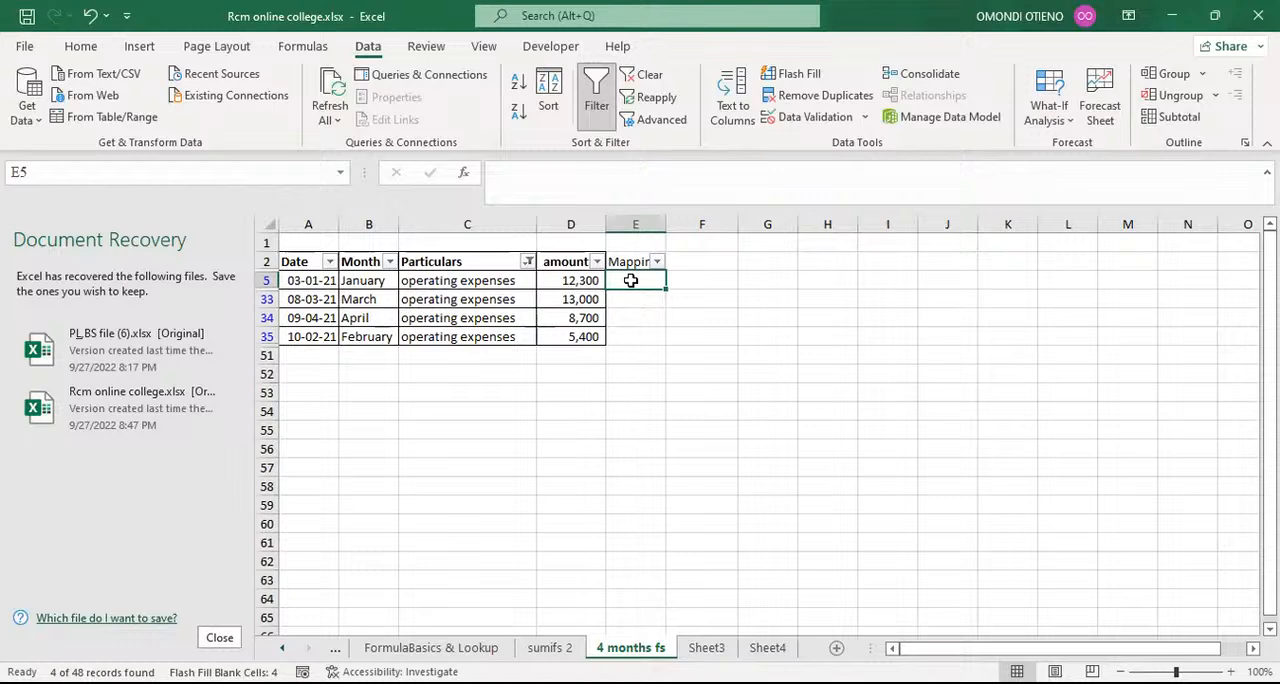
type("Operating")
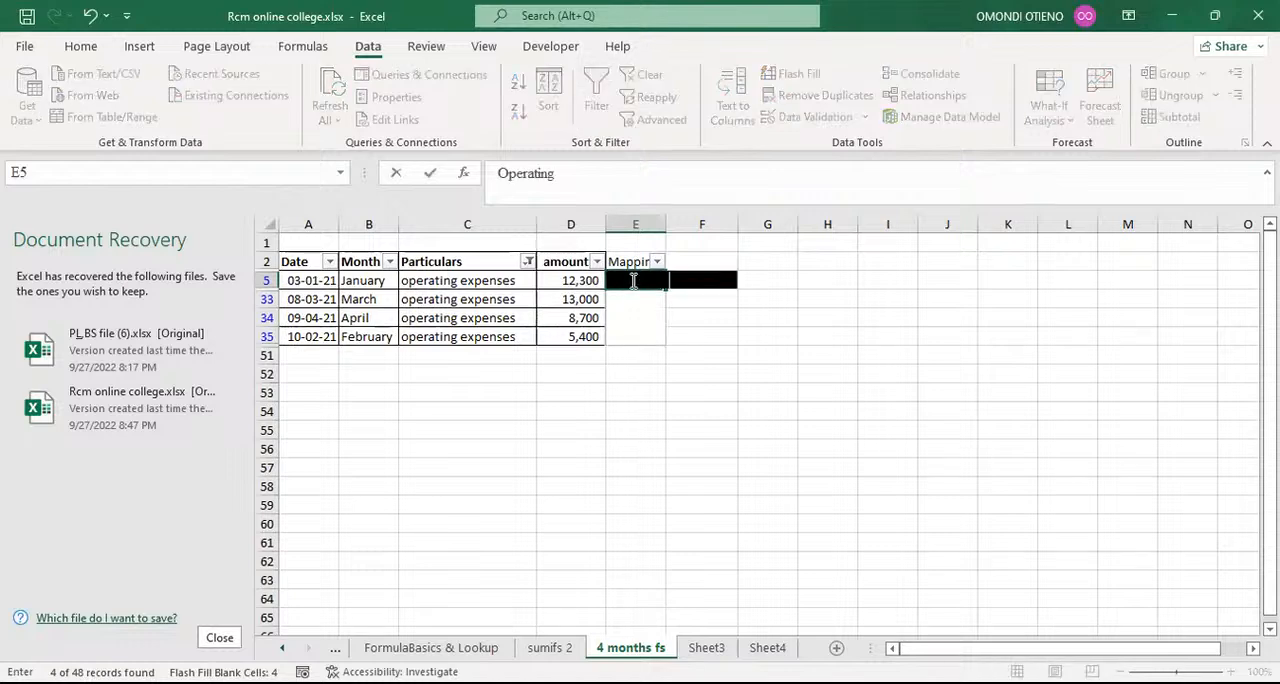
type(" expenses")
key("Return")
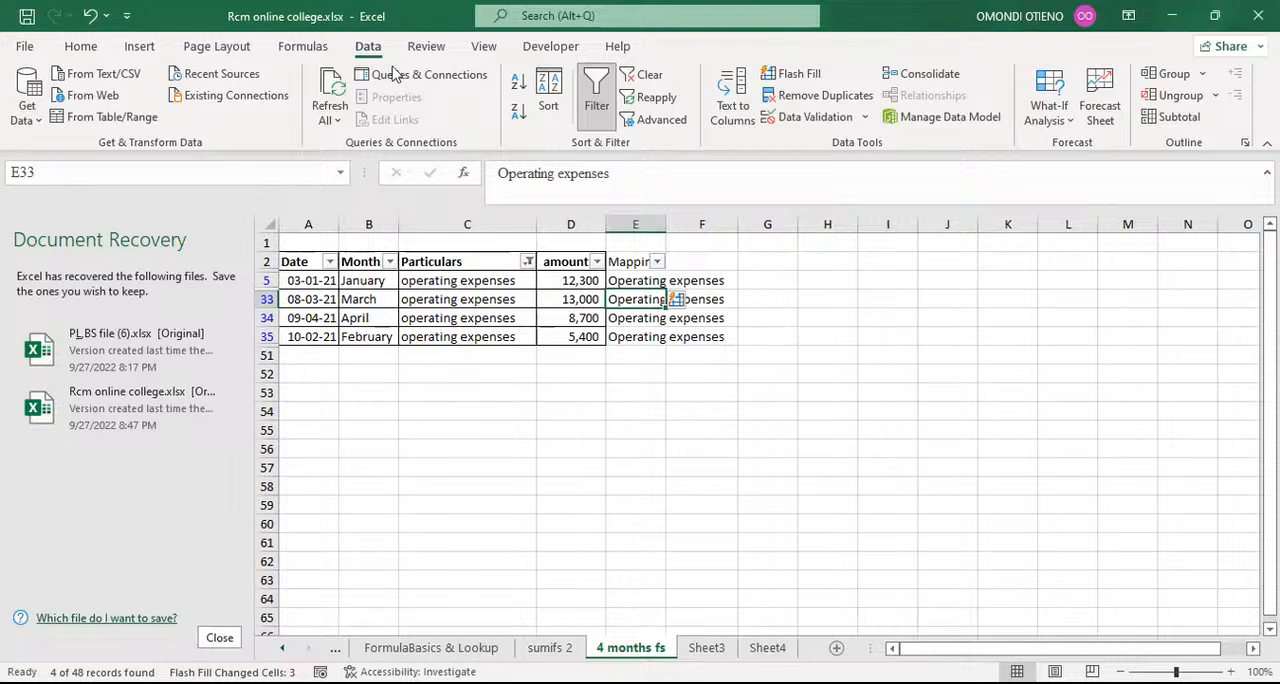
Step: Filter the Particulars column to the interest expense rows by searching its filter values for inte
left_click(528, 262)
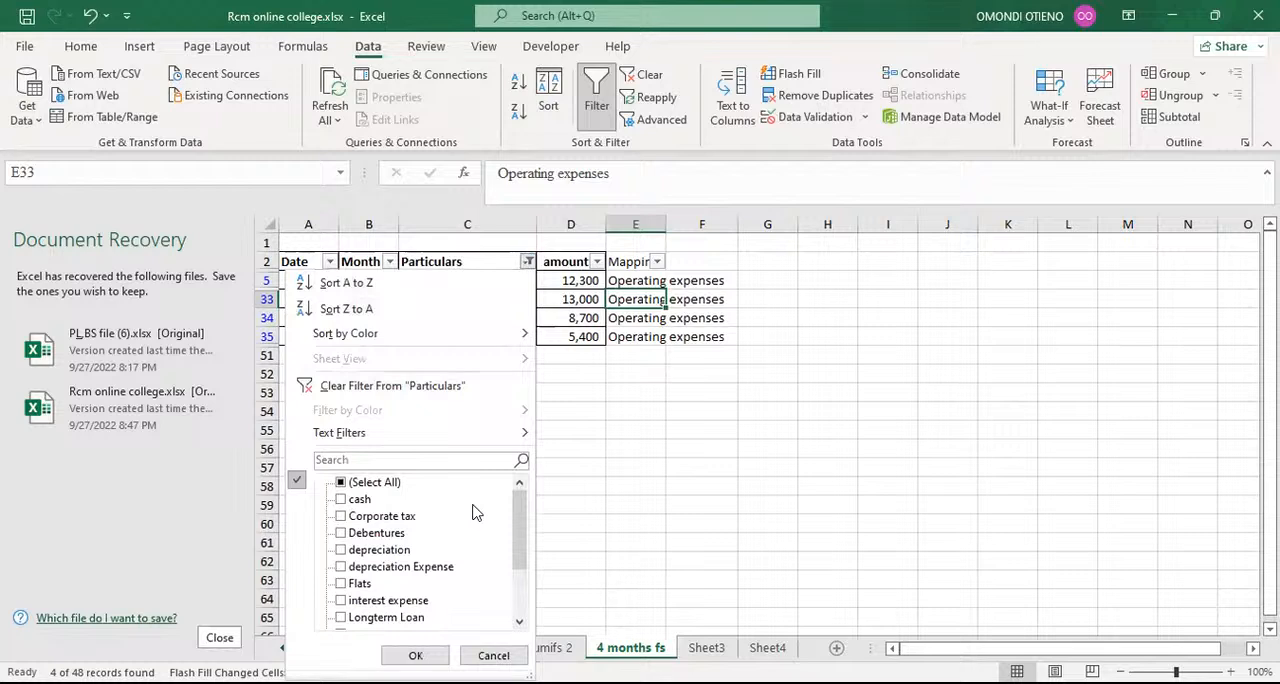
left_click(370, 463)
type("inte")
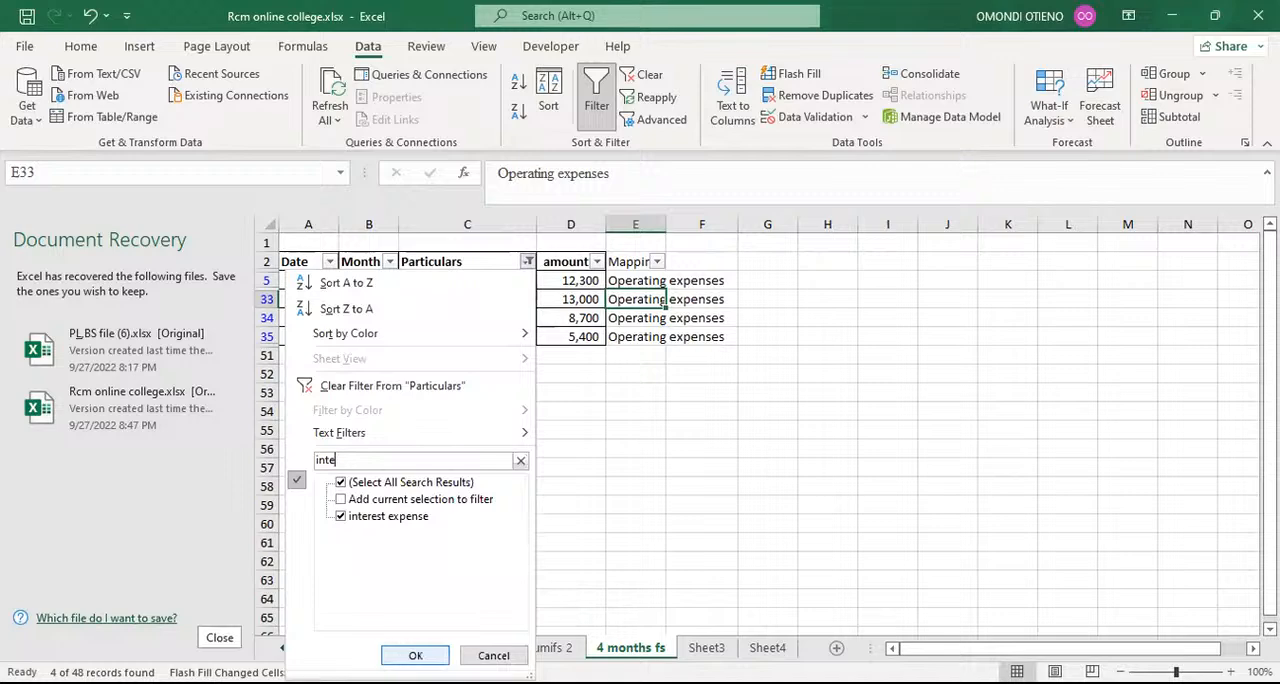
left_click(415, 655)
Step: Enter Finance cost as the mapping in cell E6 and flash-fill the other filtered interest expense rows from E30
left_click(631, 281)
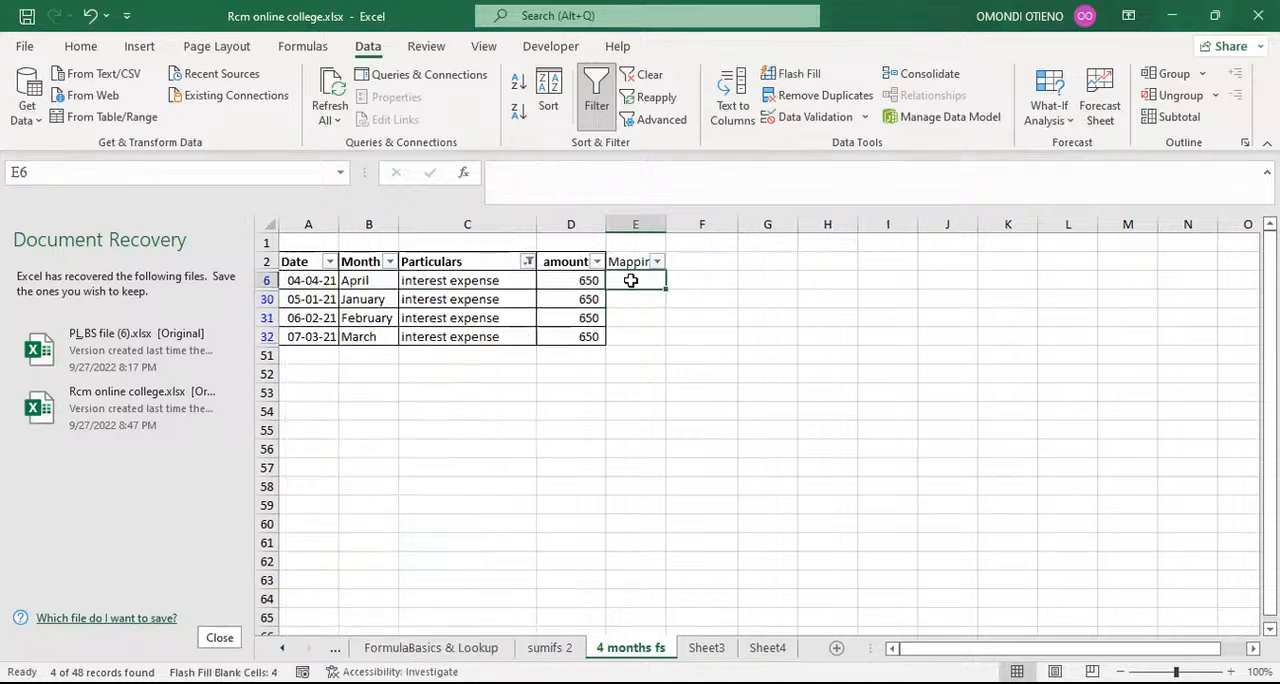
type("F")
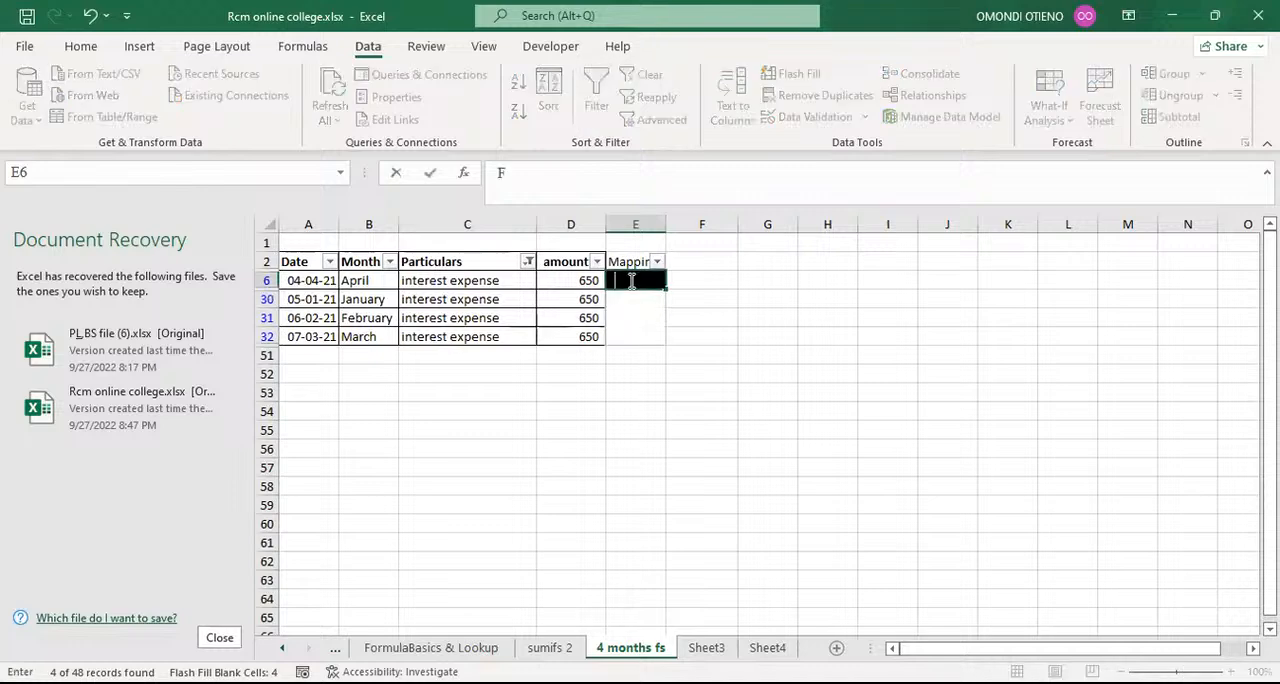
type("inance cost")
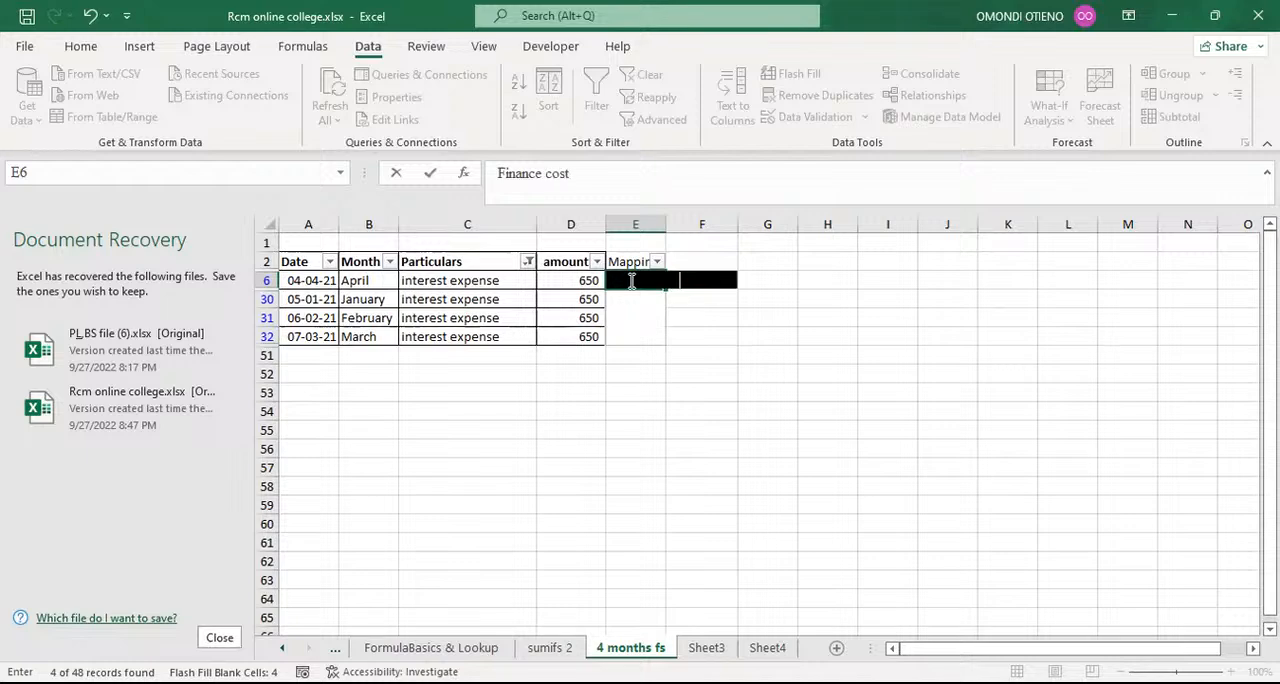
key("Return")
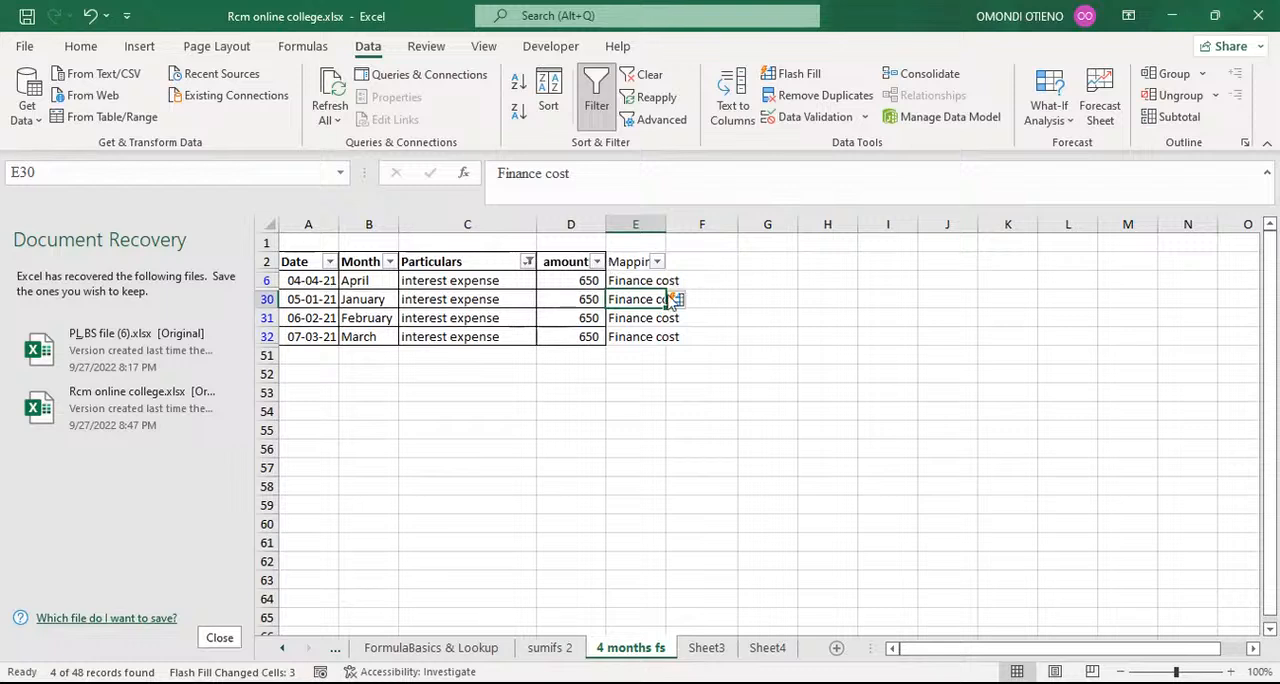
Step: Clear the filled mappings in E30:E32 and autofit the width of the Mapping column
left_click_drag(632, 299, 640, 337)
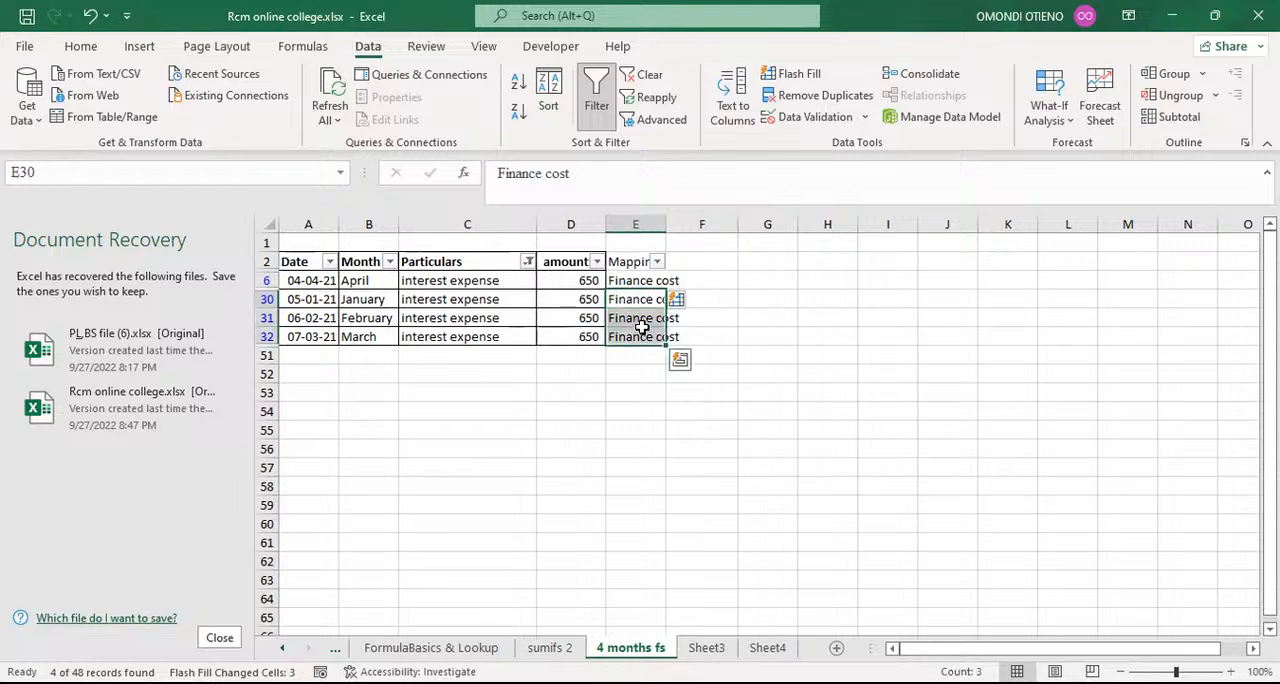
key("Delete")
left_click(766, 333)
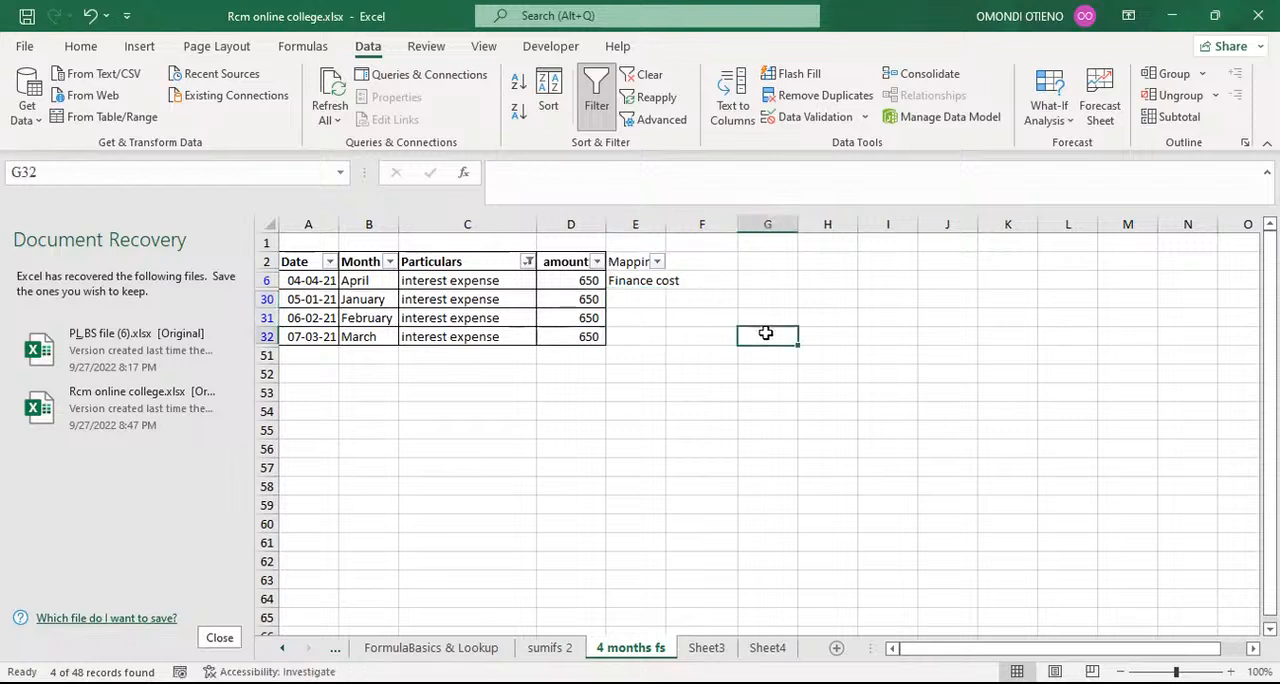
left_click(646, 281)
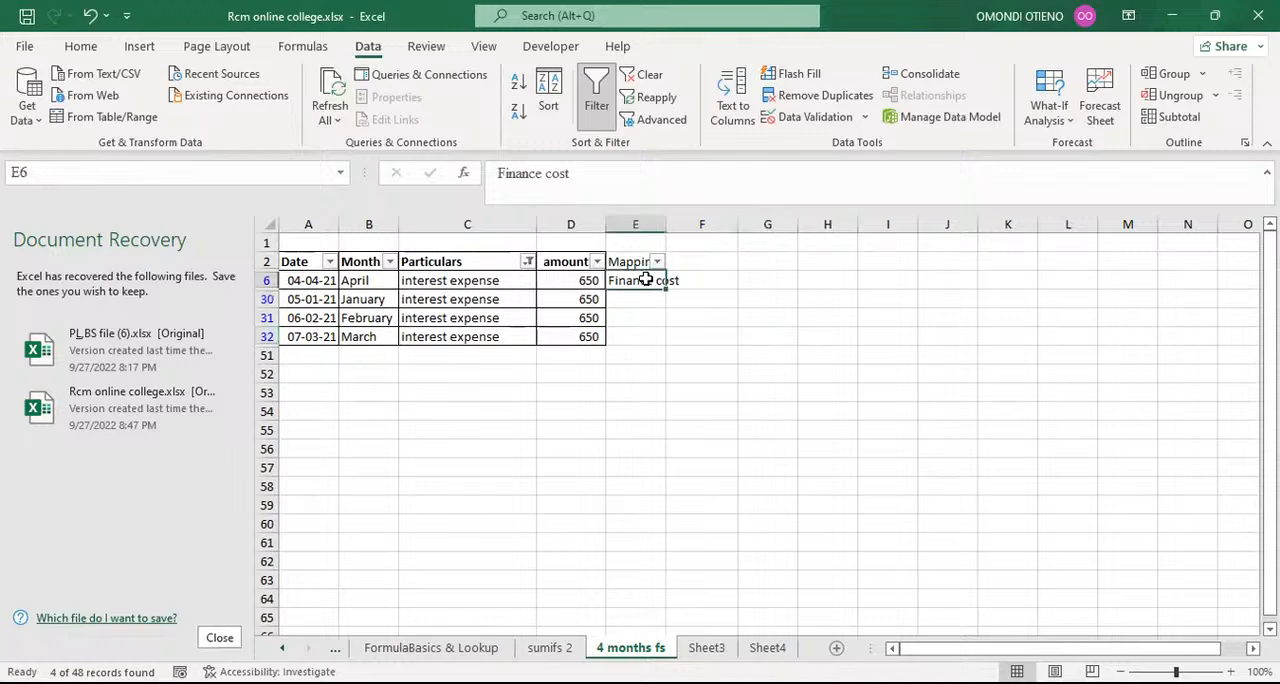
double_click(662, 225)
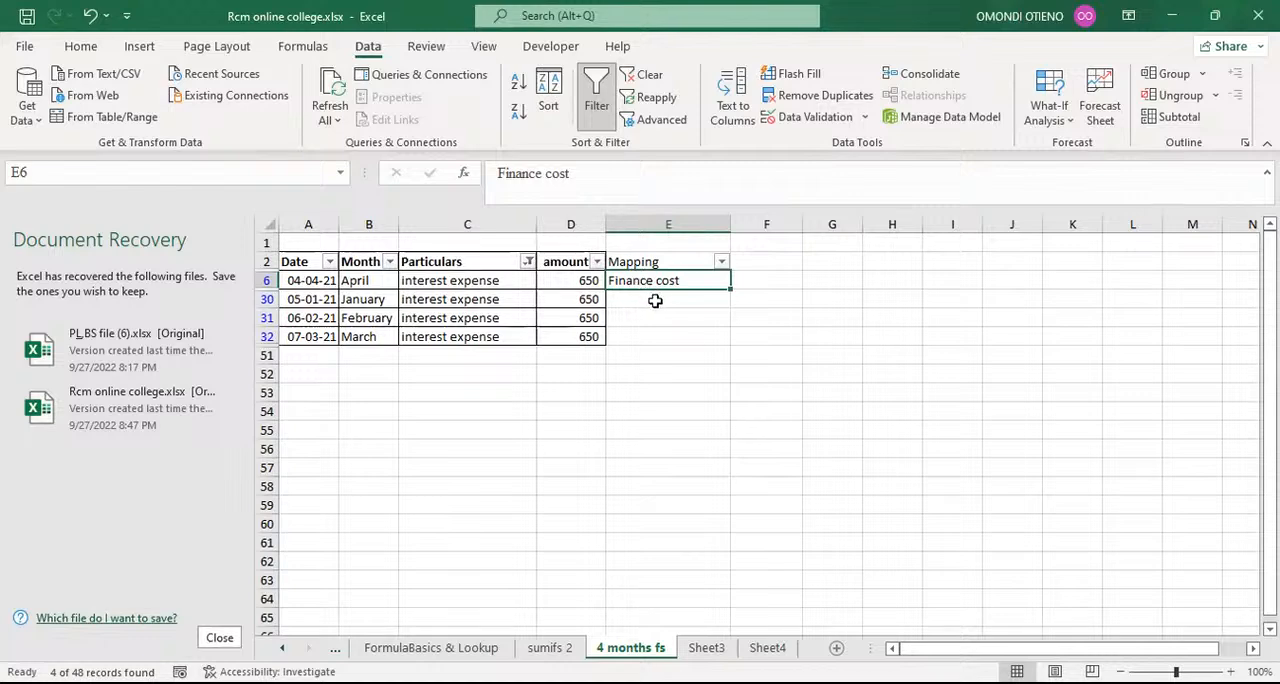
Step: Enter the shortcut note CLTL+E in cell G2
left_click(652, 300)
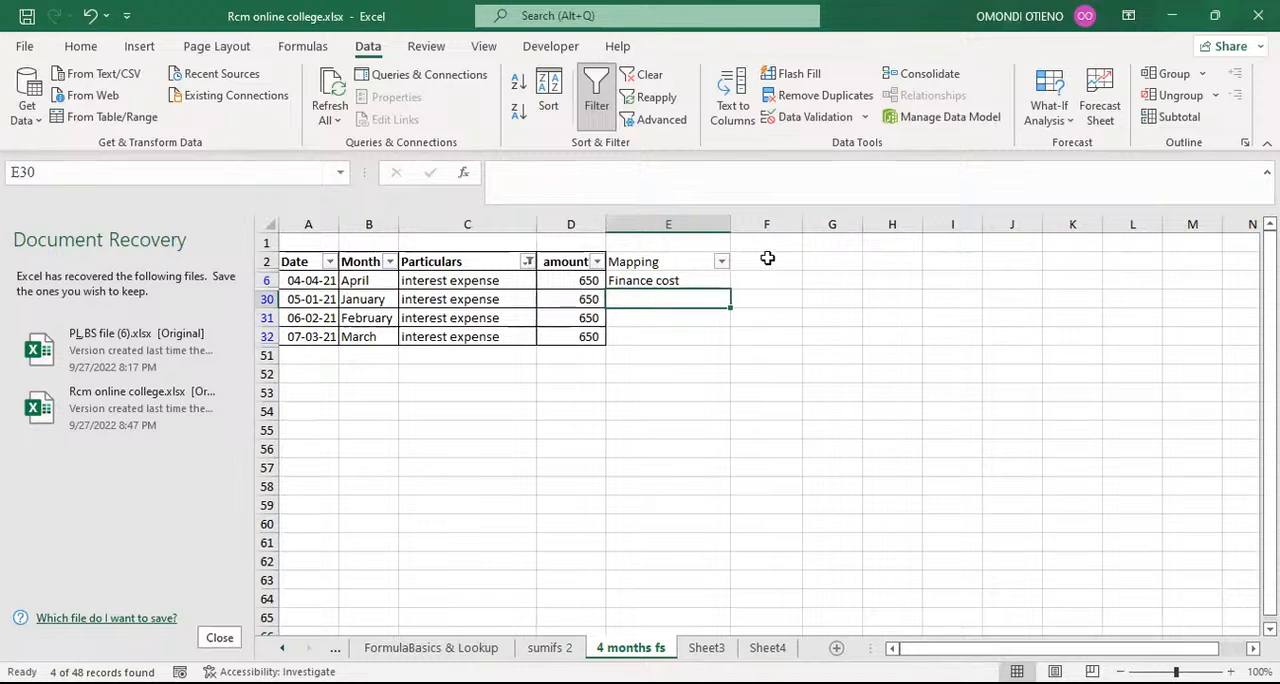
left_click(816, 261)
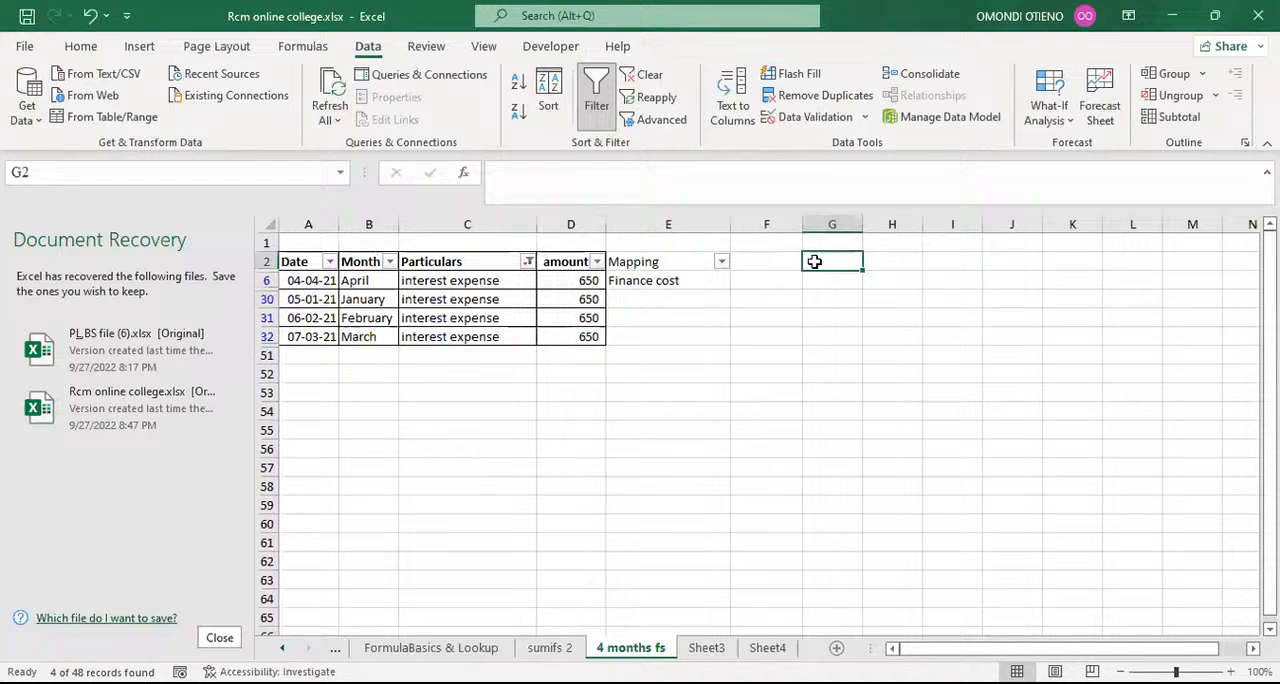
type("CL")
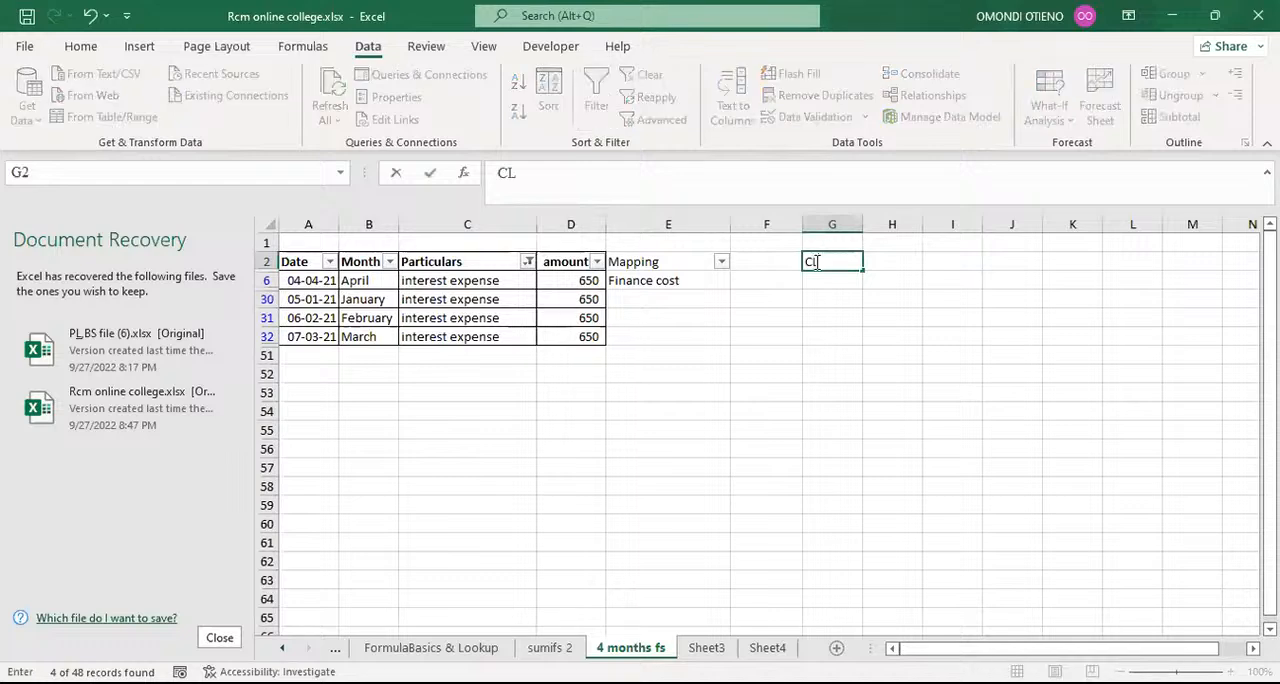
type("T")
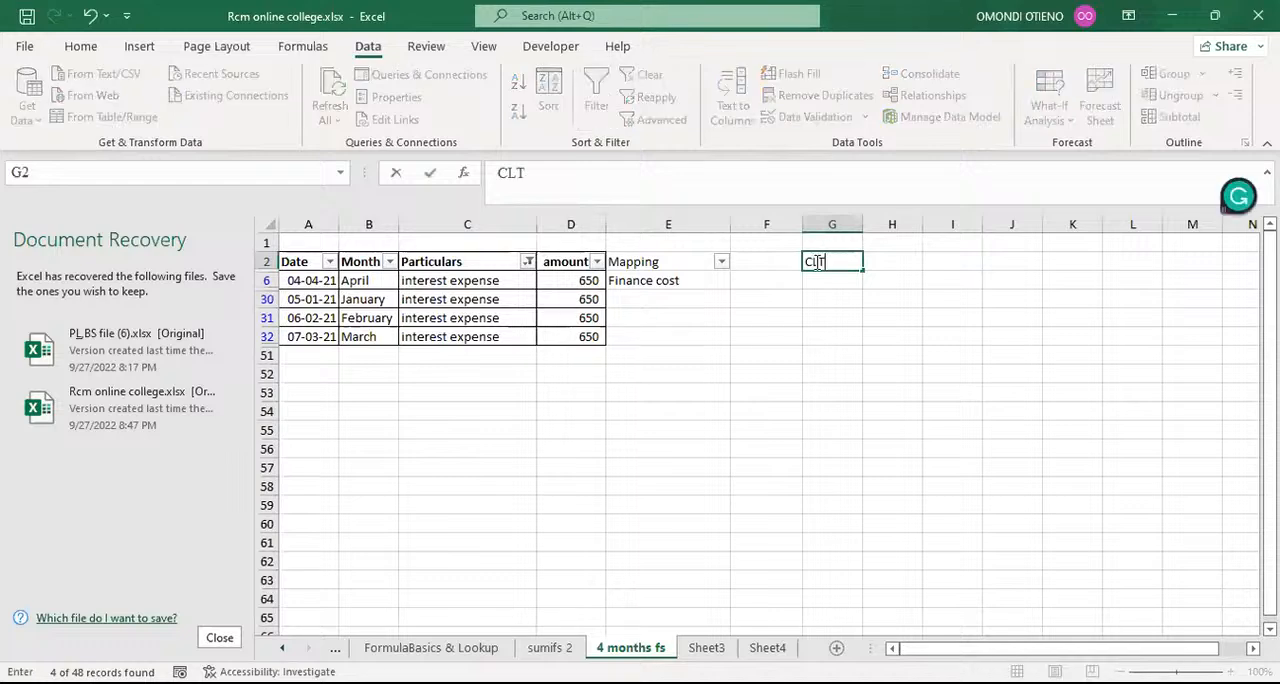
type("L")
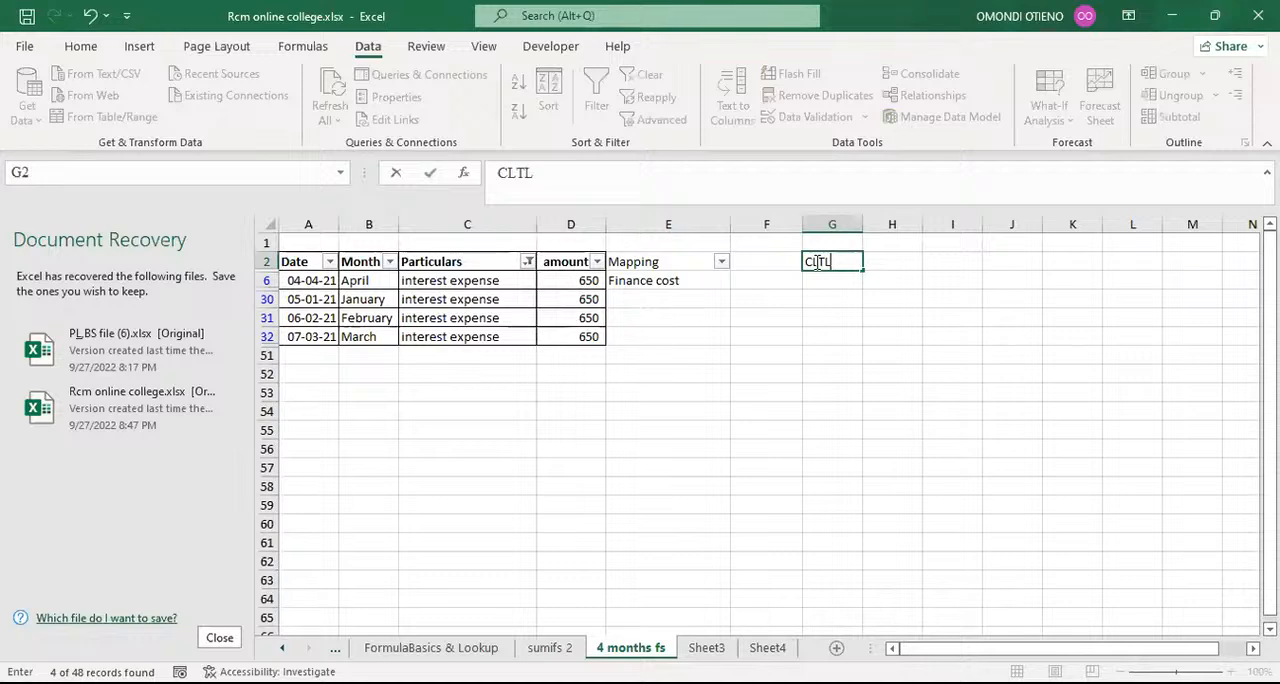
type("+E")
left_click(820, 316)
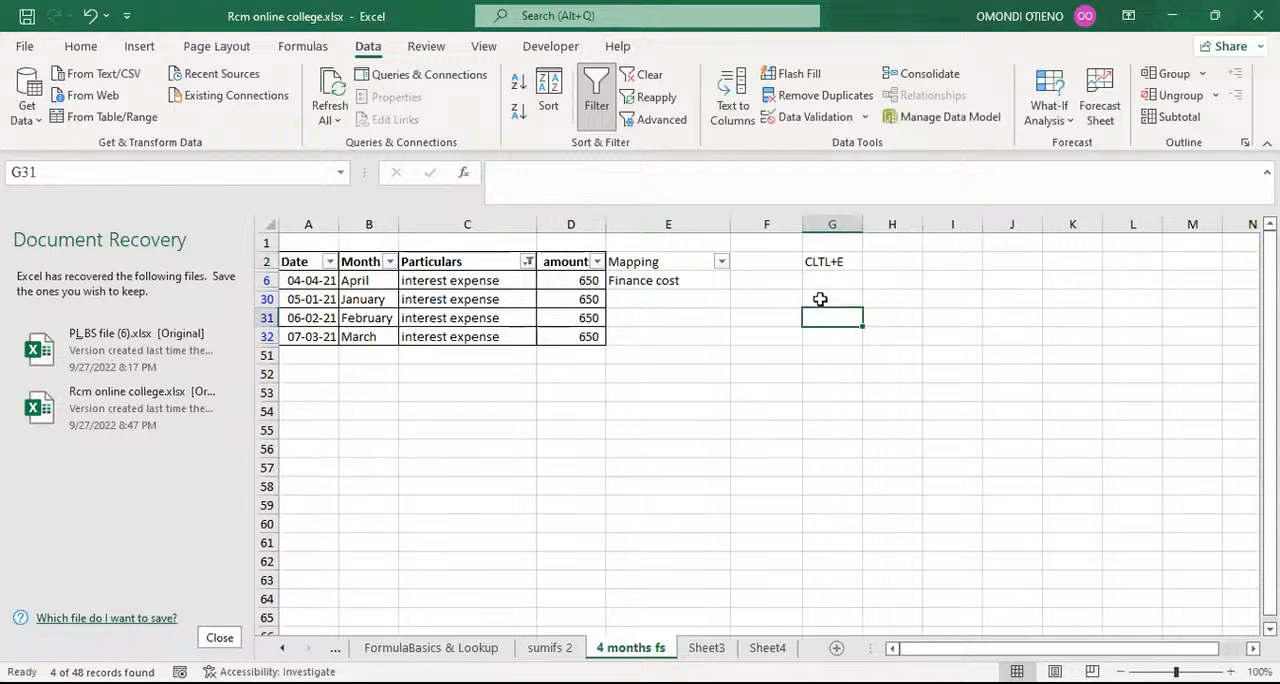
Step: Flash-fill the Finance cost mapping from E30, clear E30:E32 again and return to cell E30
left_click(653, 300)
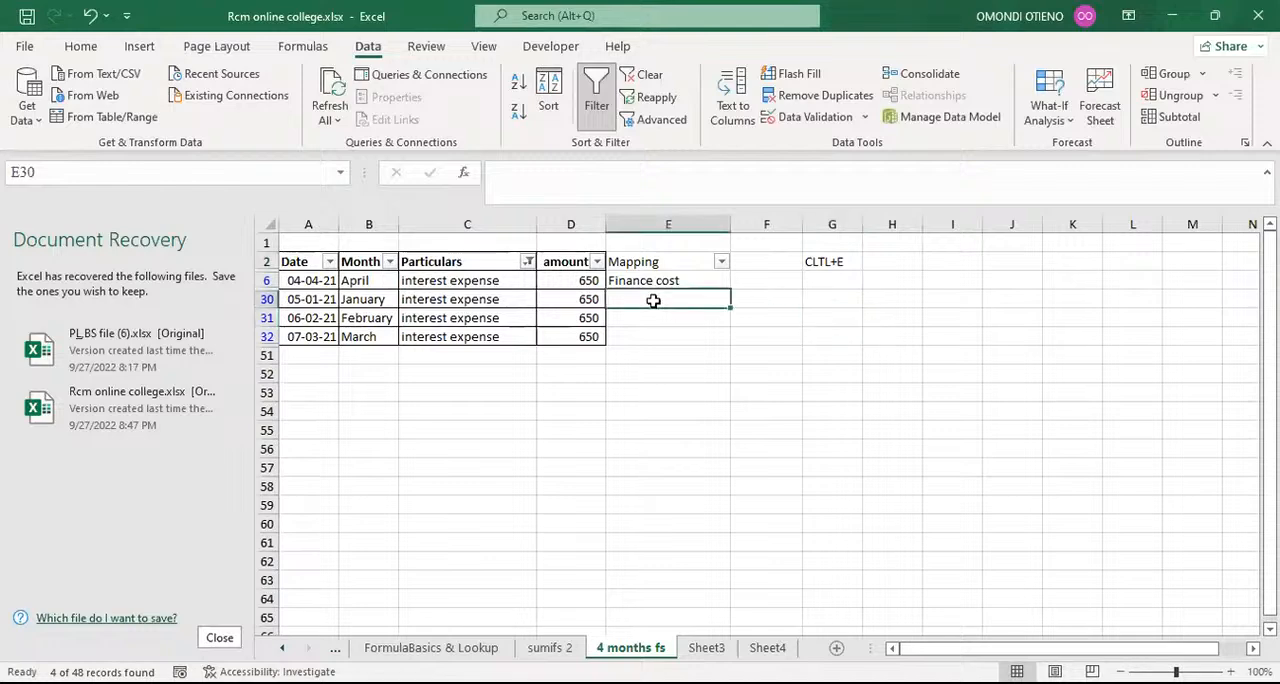
key("ctrl+e")
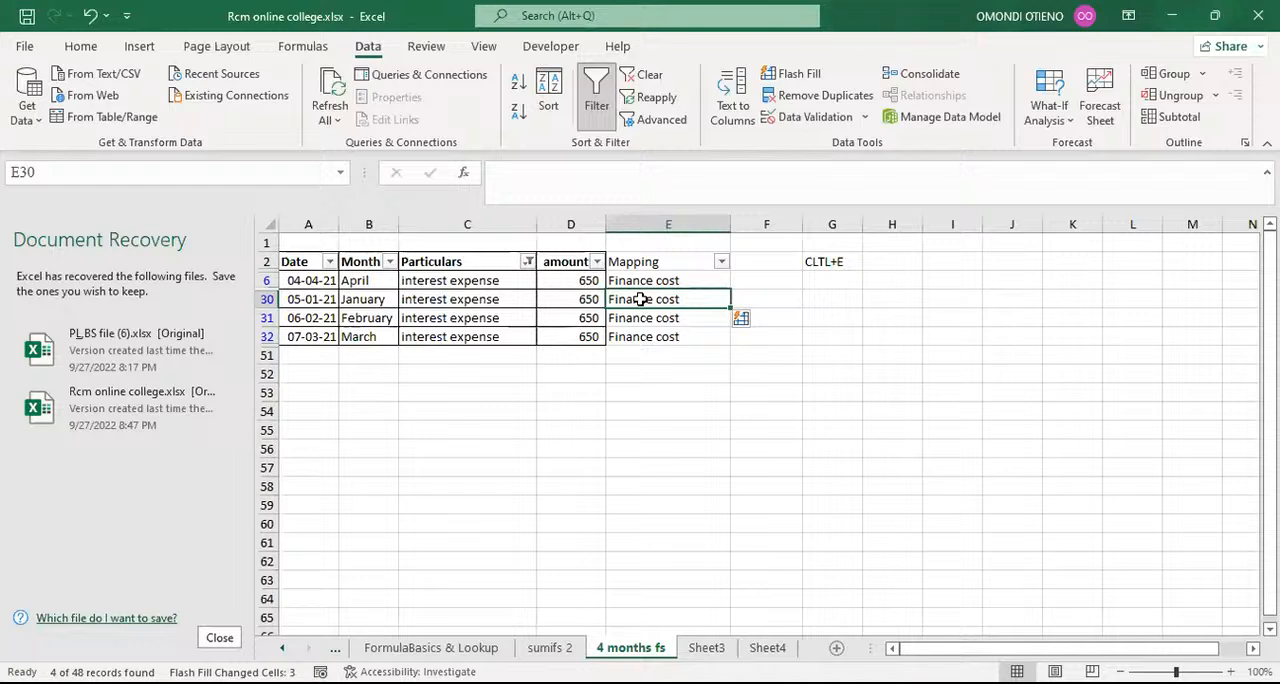
left_click_drag(641, 299, 647, 333)
key("ctrl+z")
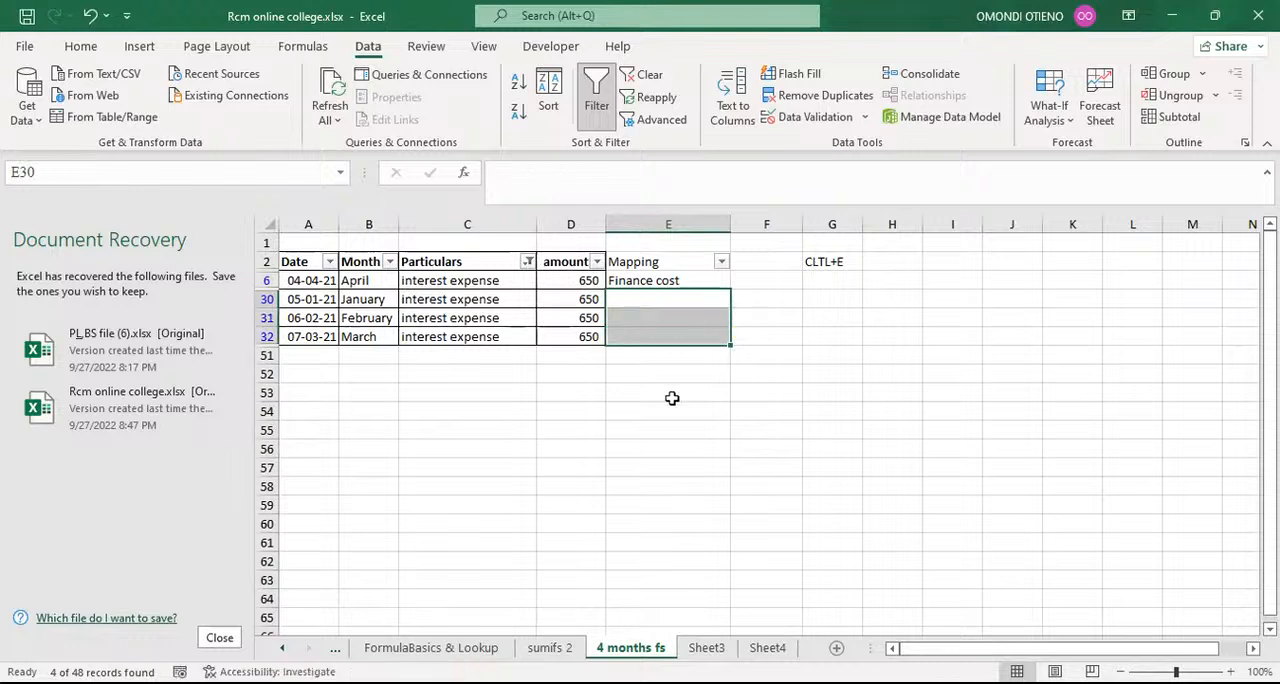
left_click(683, 431)
left_click(659, 283)
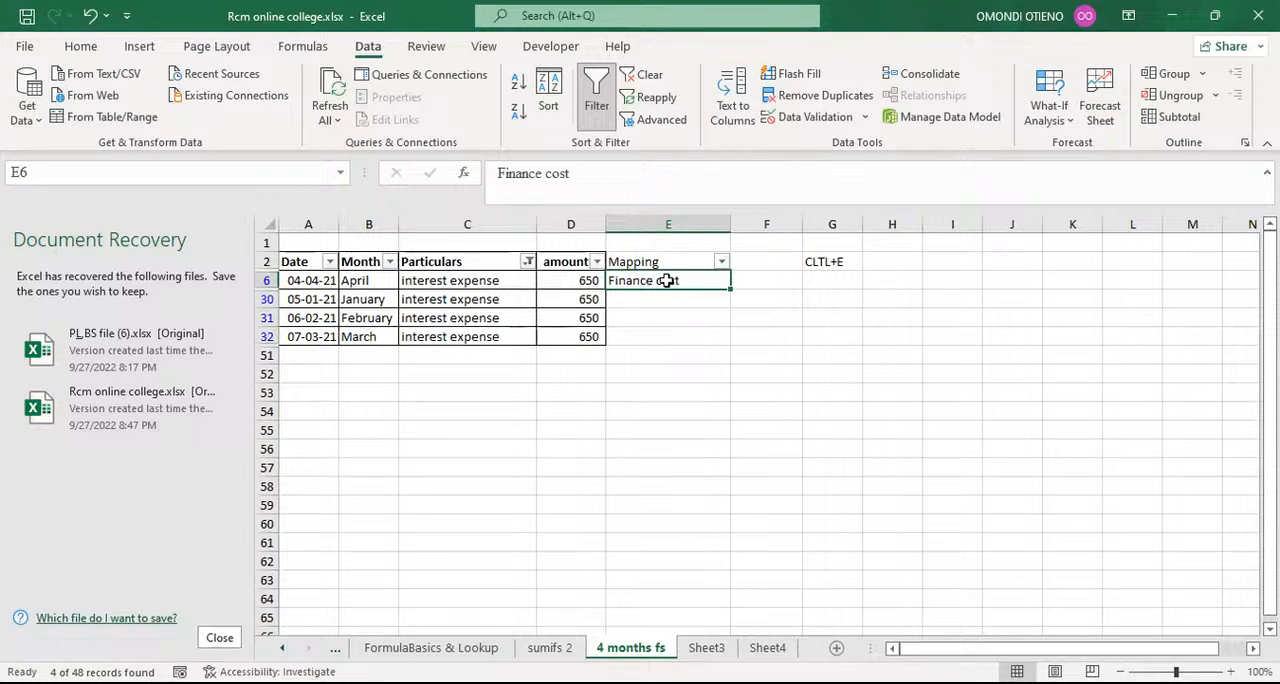
left_click(655, 299)
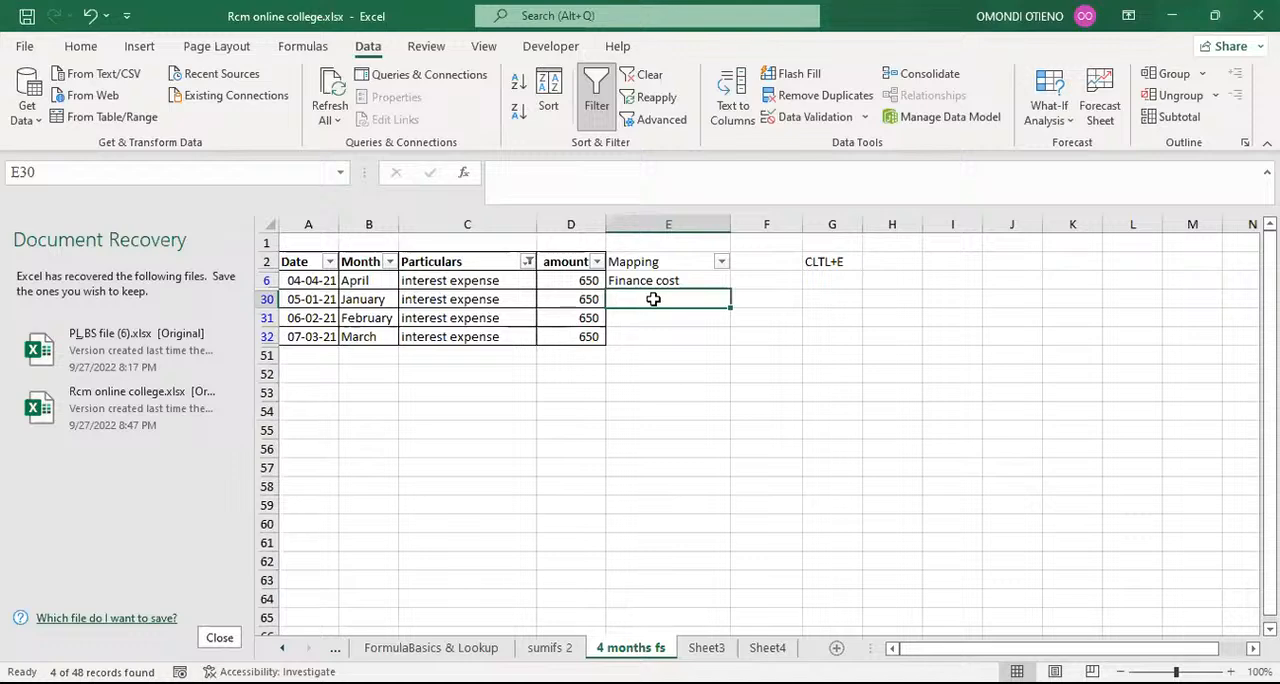
Step: Flash-fill the Finance cost mapping from E30, then filter Particulars with the search term depre to show both depreciation entries
key("ctrl+e")
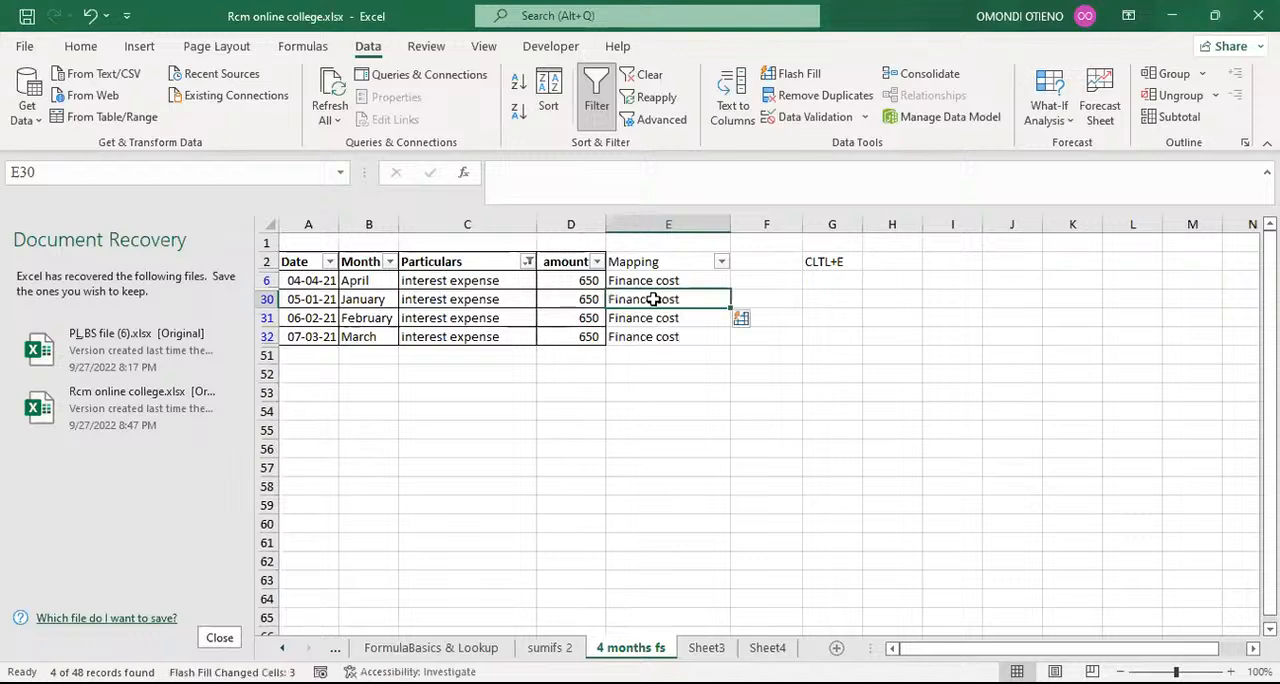
left_click(527, 262)
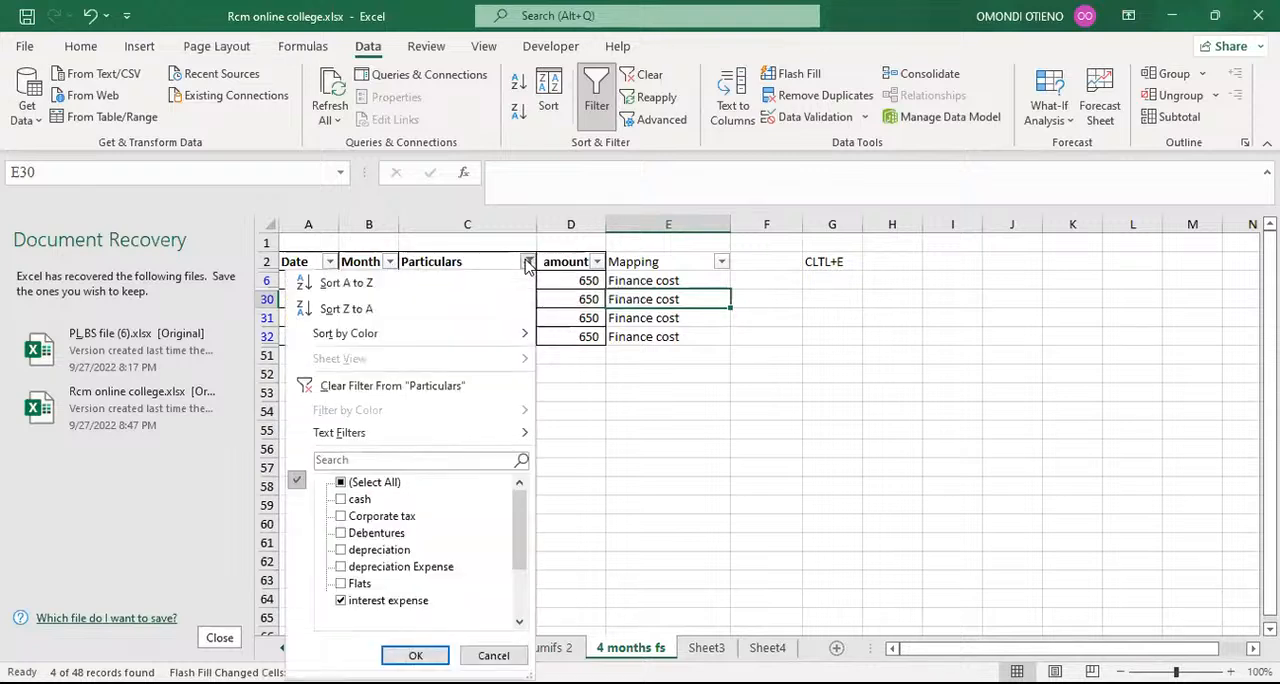
left_click(369, 463)
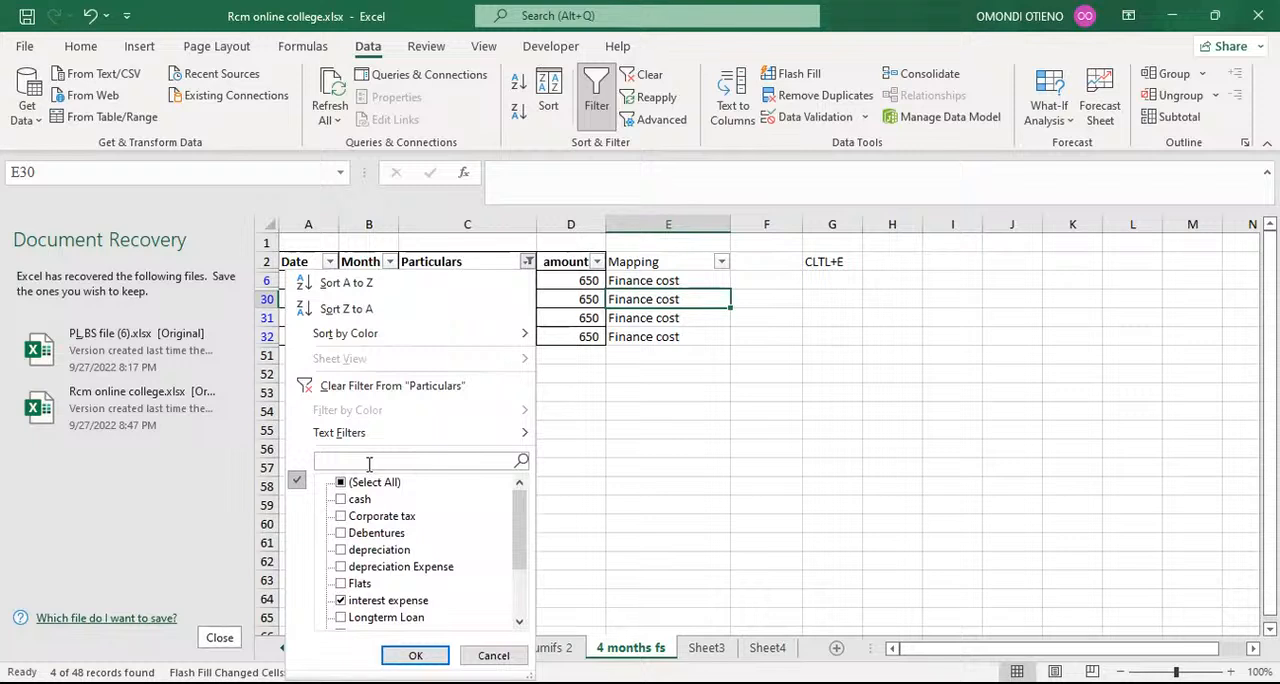
type("depre")
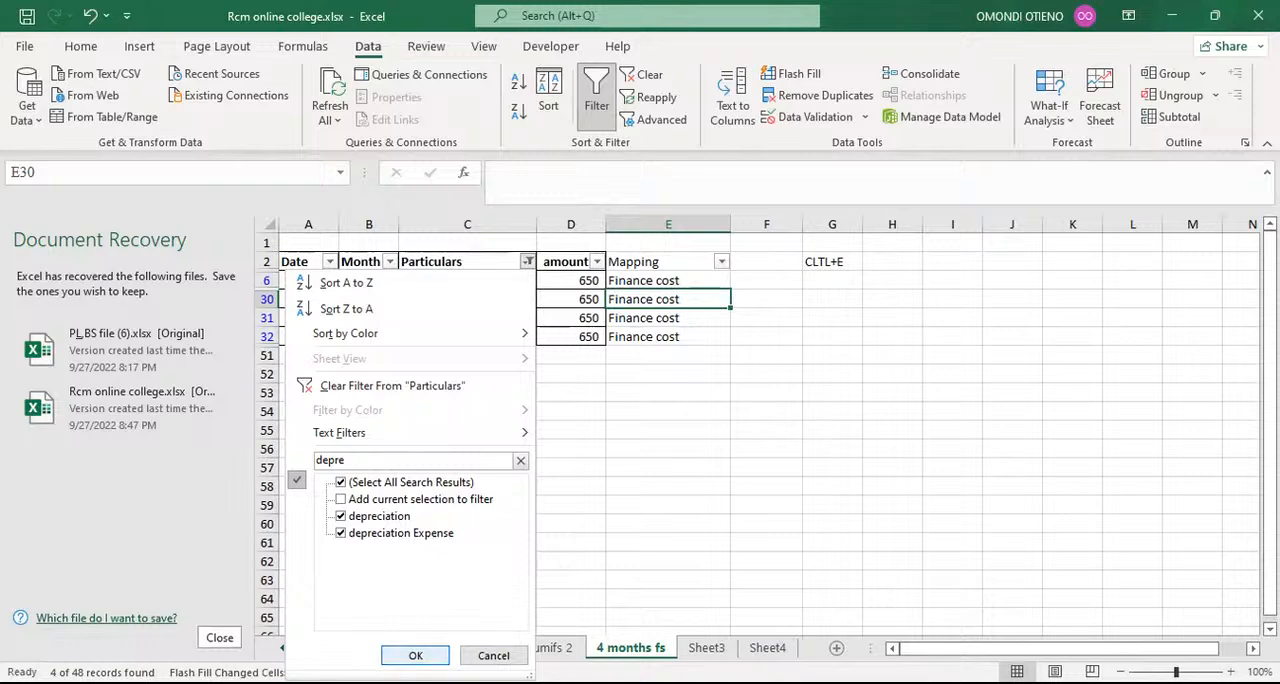
left_click(415, 655)
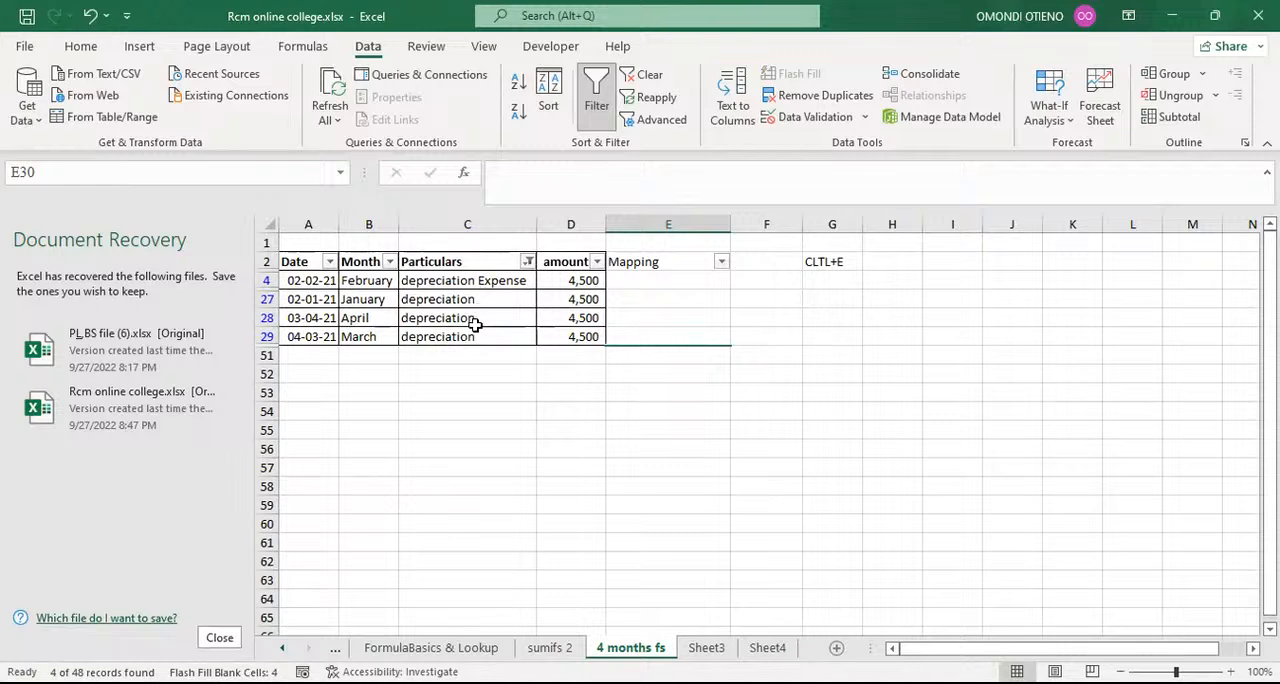
Step: Enter Depreciation as the mapping in cell E4 and flash-fill the other filtered depreciation rows from E27
left_click(625, 283)
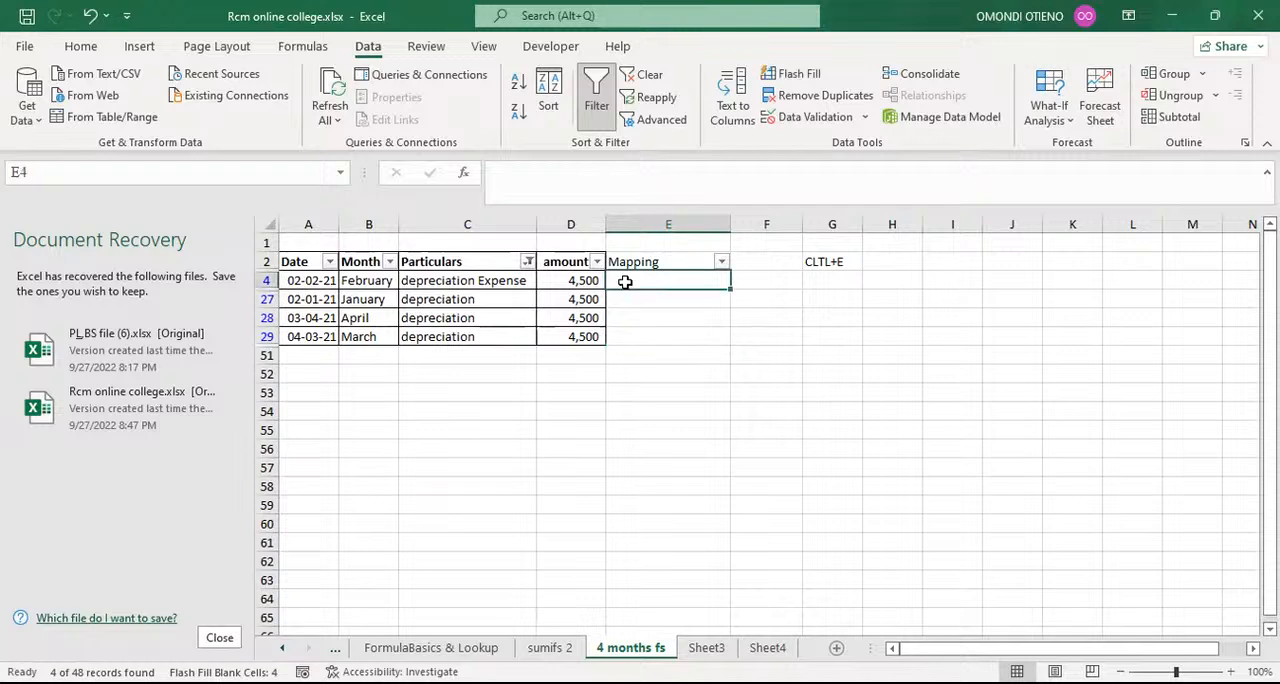
type("De")
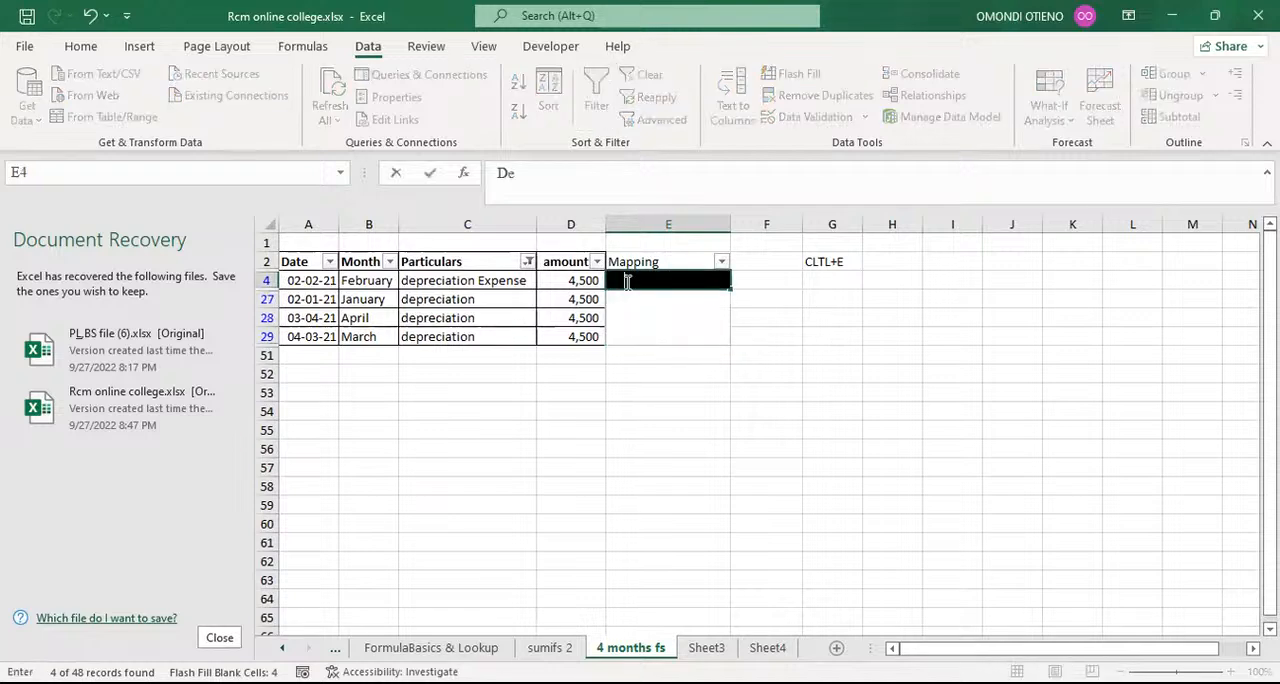
type("preciation")
key("Return")
key("ctrl+e")
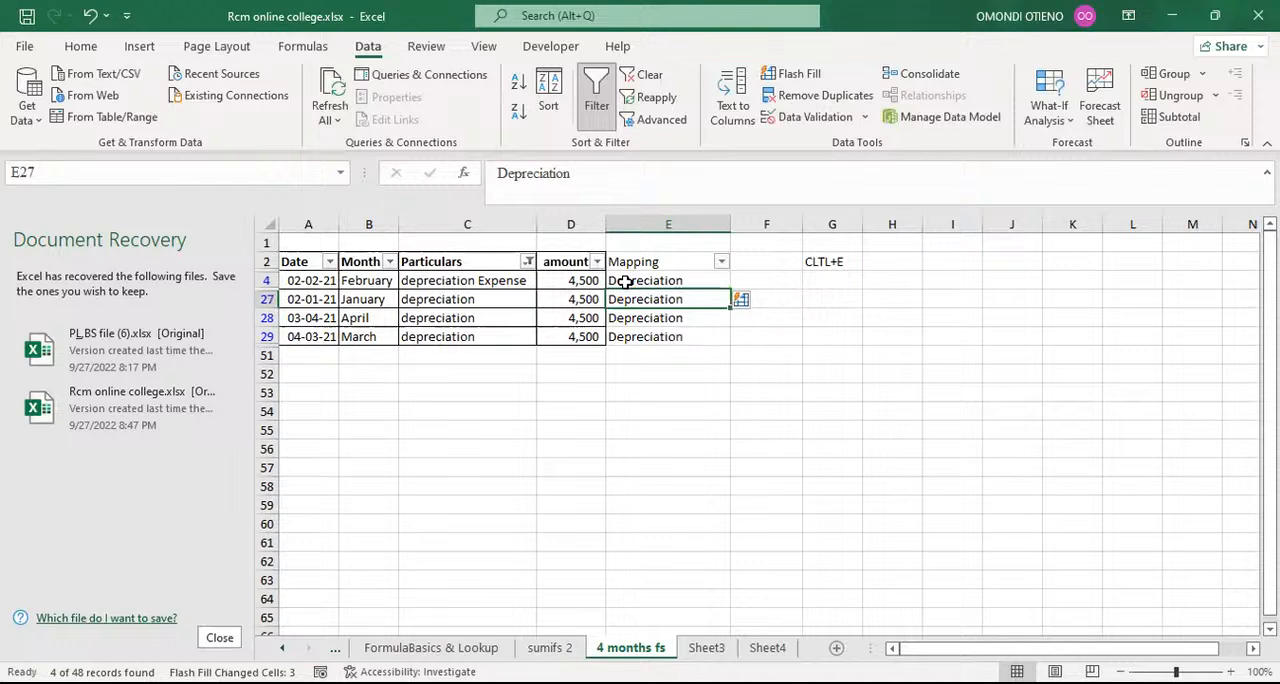
Step: Filter the Particulars column to Corporate tax using the search term corpo
left_click(527, 261)
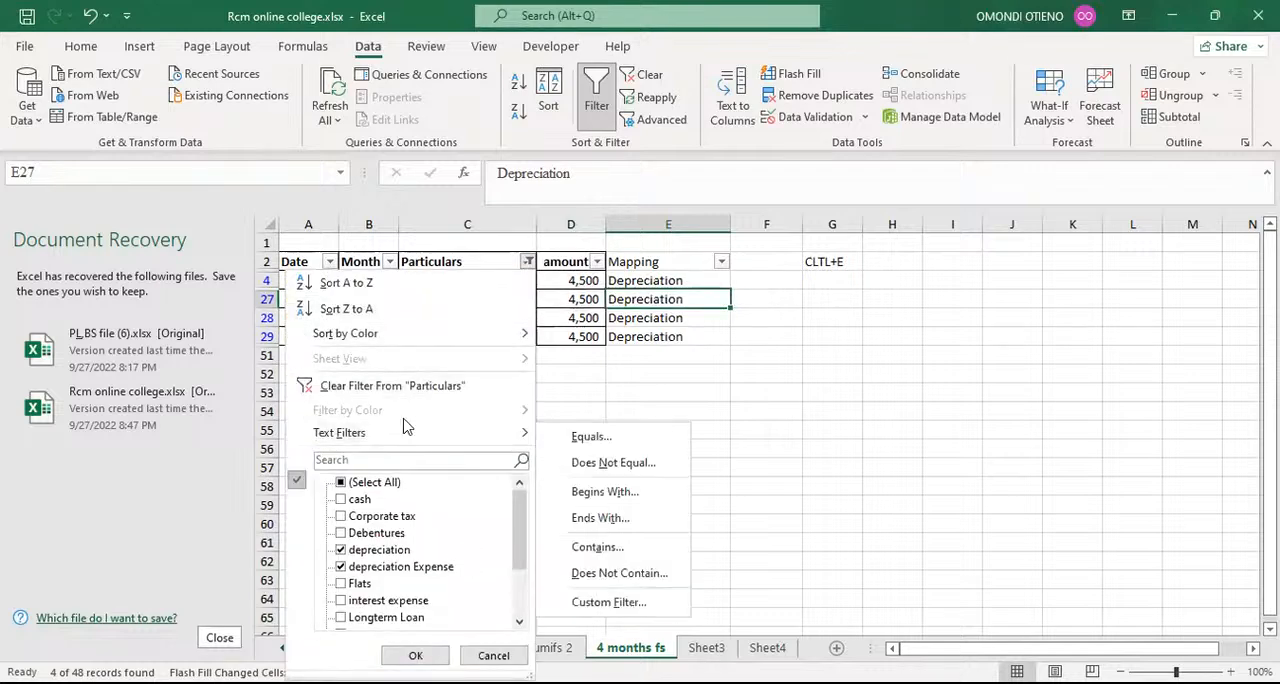
left_click(362, 459)
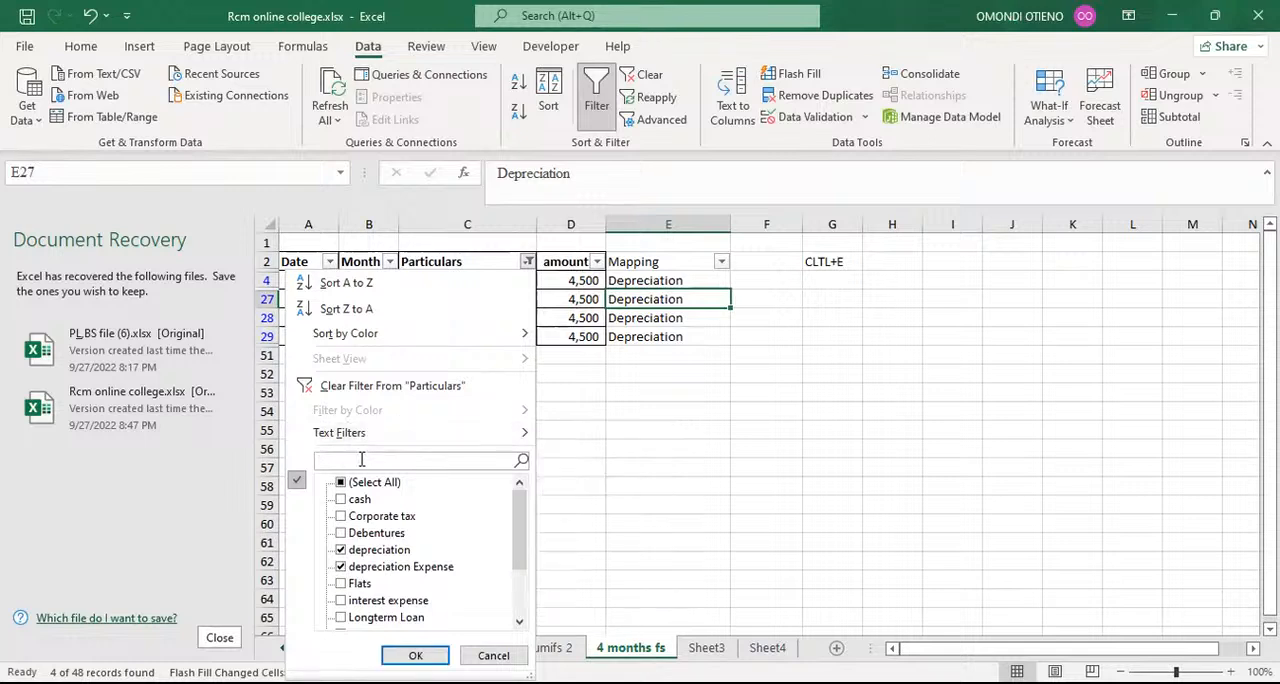
type("co")
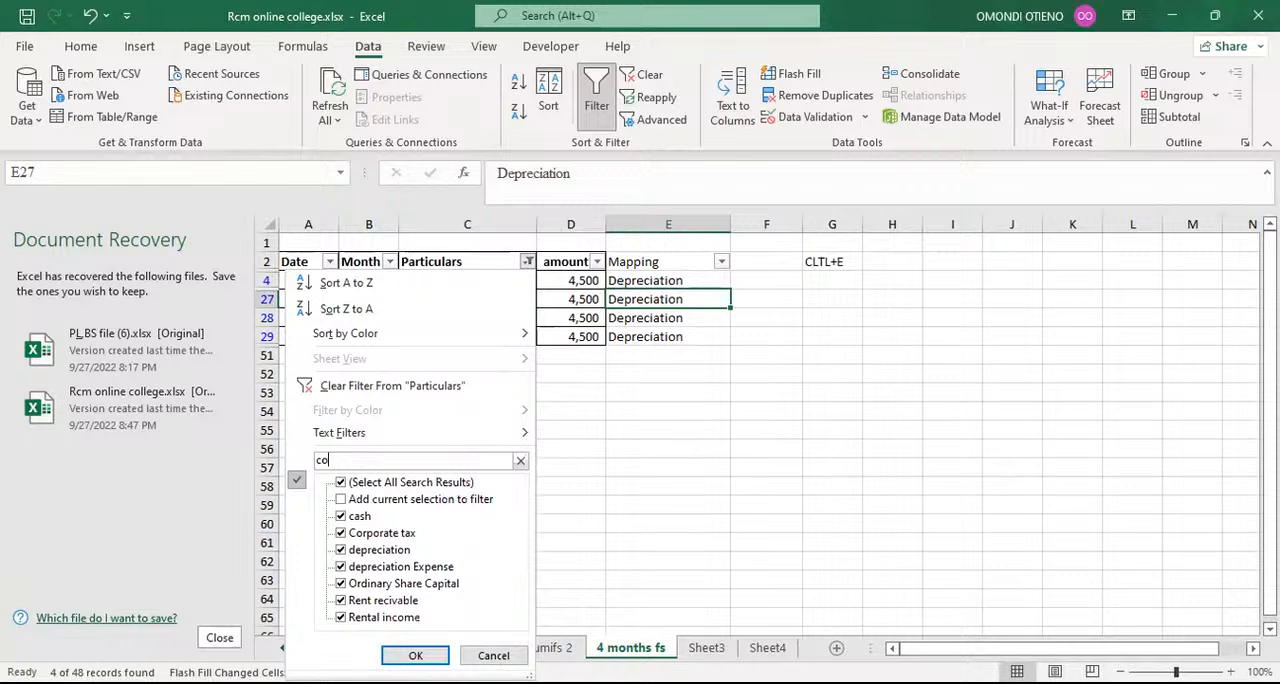
type("rpo")
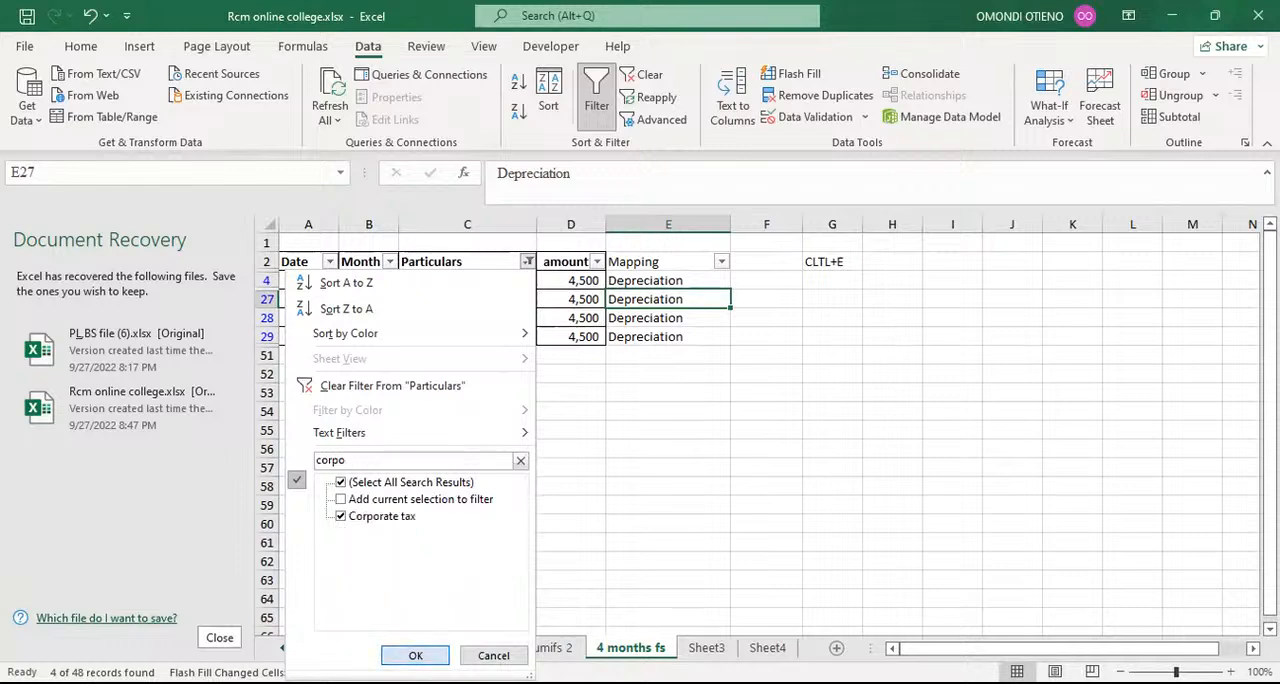
left_click(415, 655)
Step: Enter Tax expense as the mapping in cell E16 and flash-fill the other filtered Corporate tax rows from E44
left_click(638, 281)
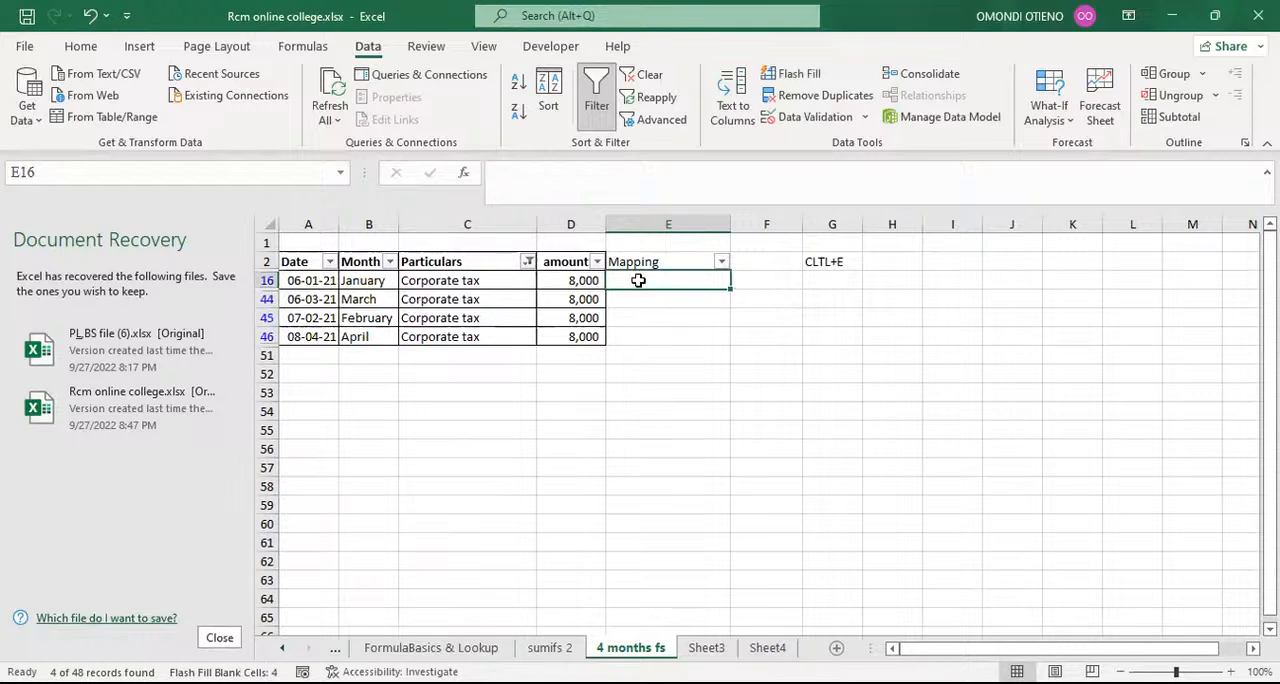
type("T")
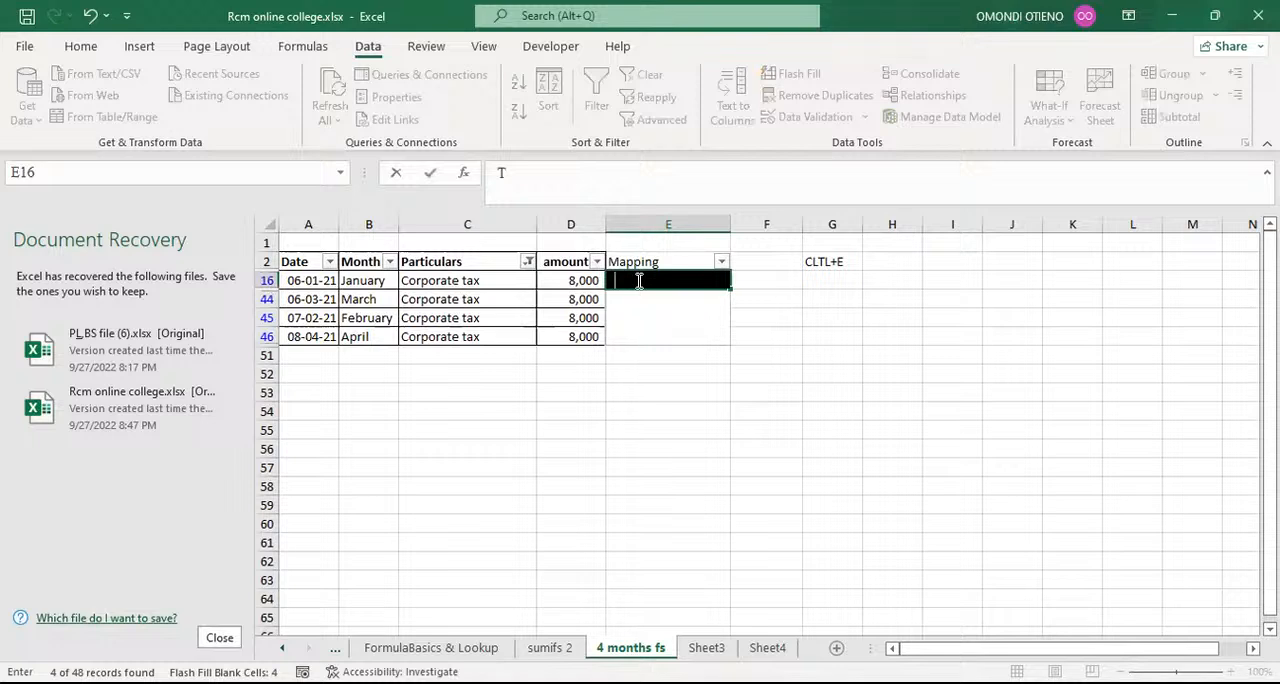
type("ax expense")
key("Return")
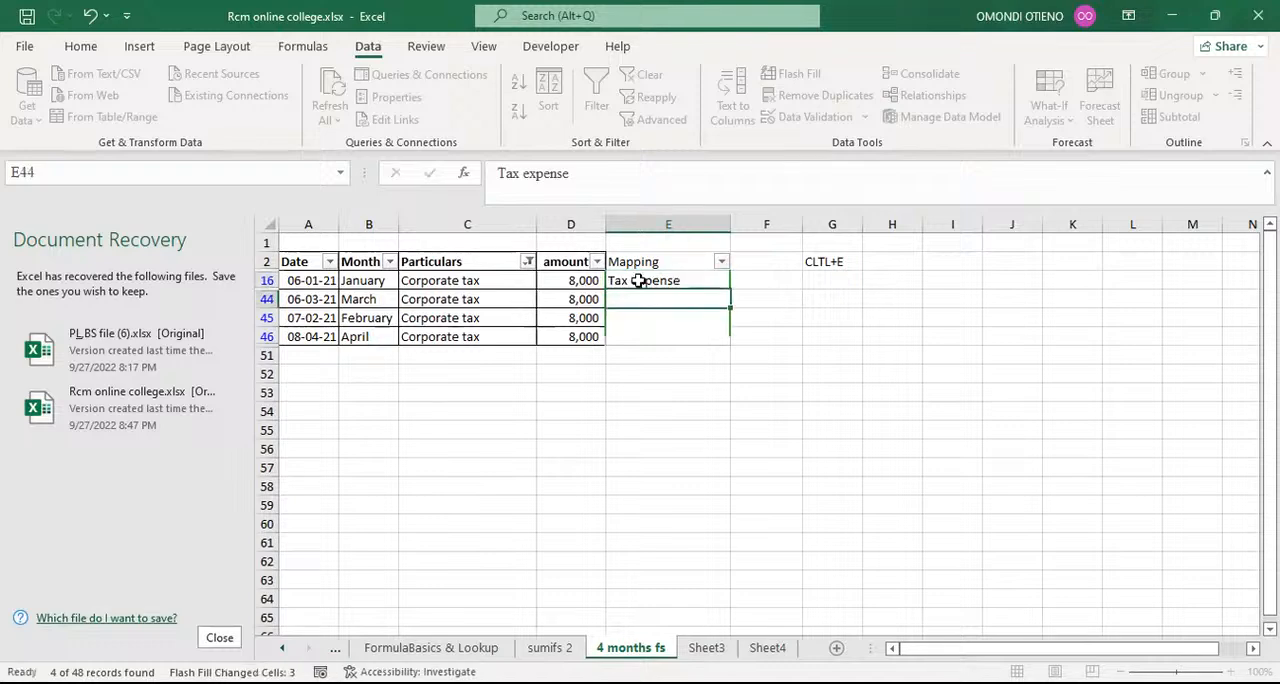
key("ctrl+e")
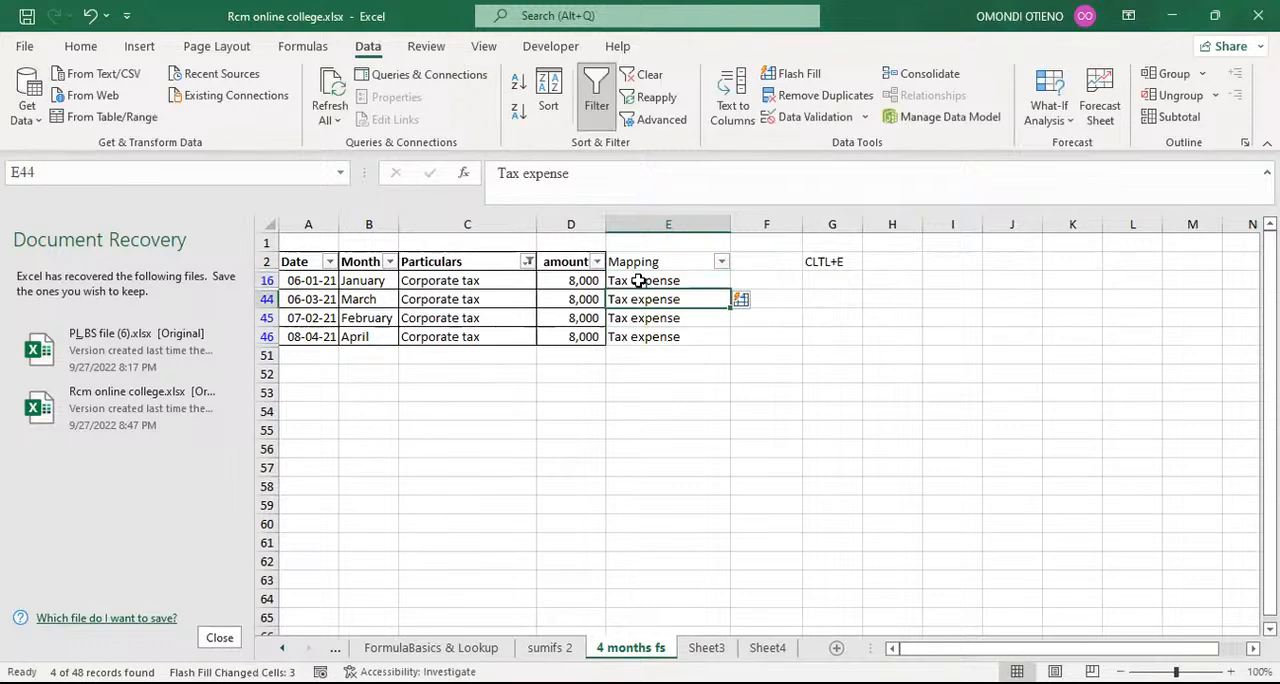
Step: Filter the Particulars column to cash using the search term cas
left_click(527, 262)
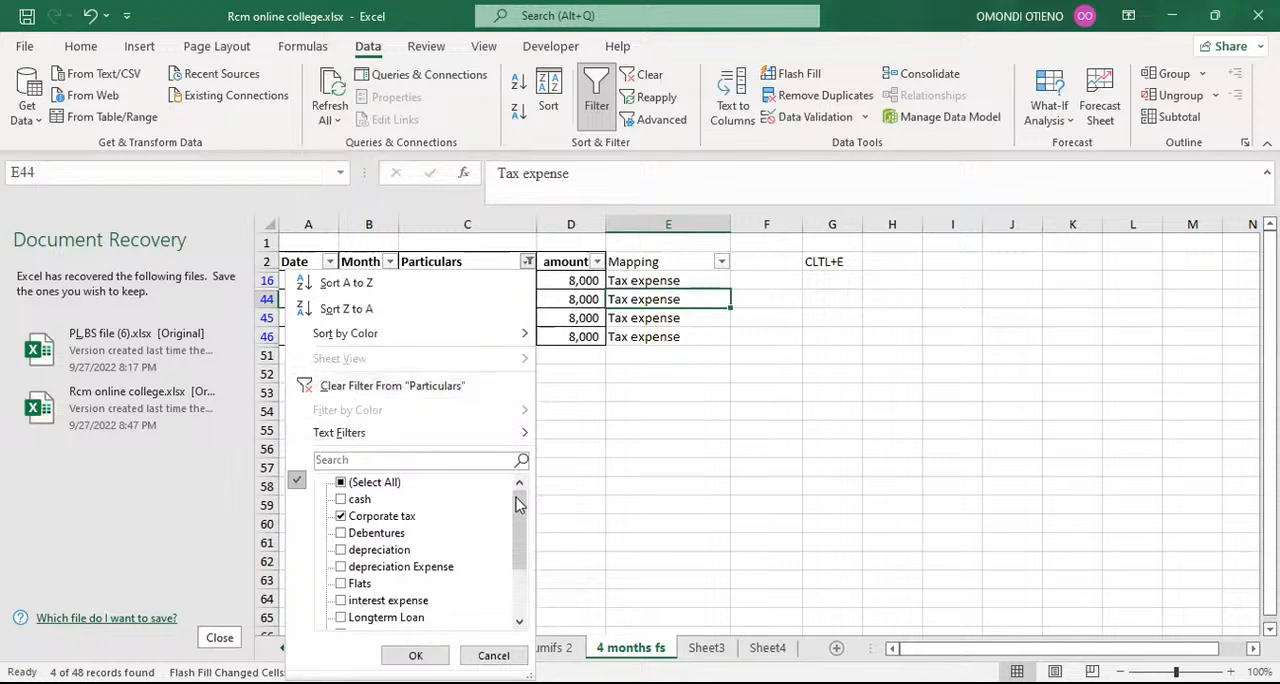
left_click_drag(519, 505, 531, 478)
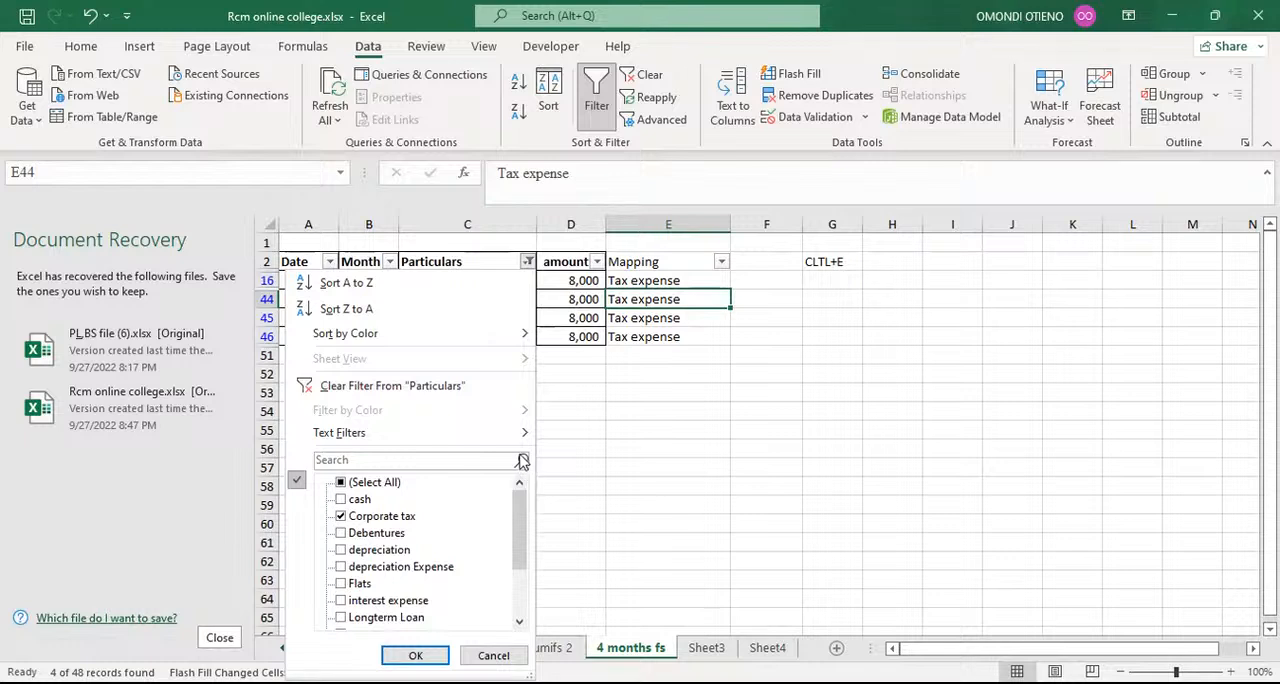
left_click(416, 461)
type("cas")
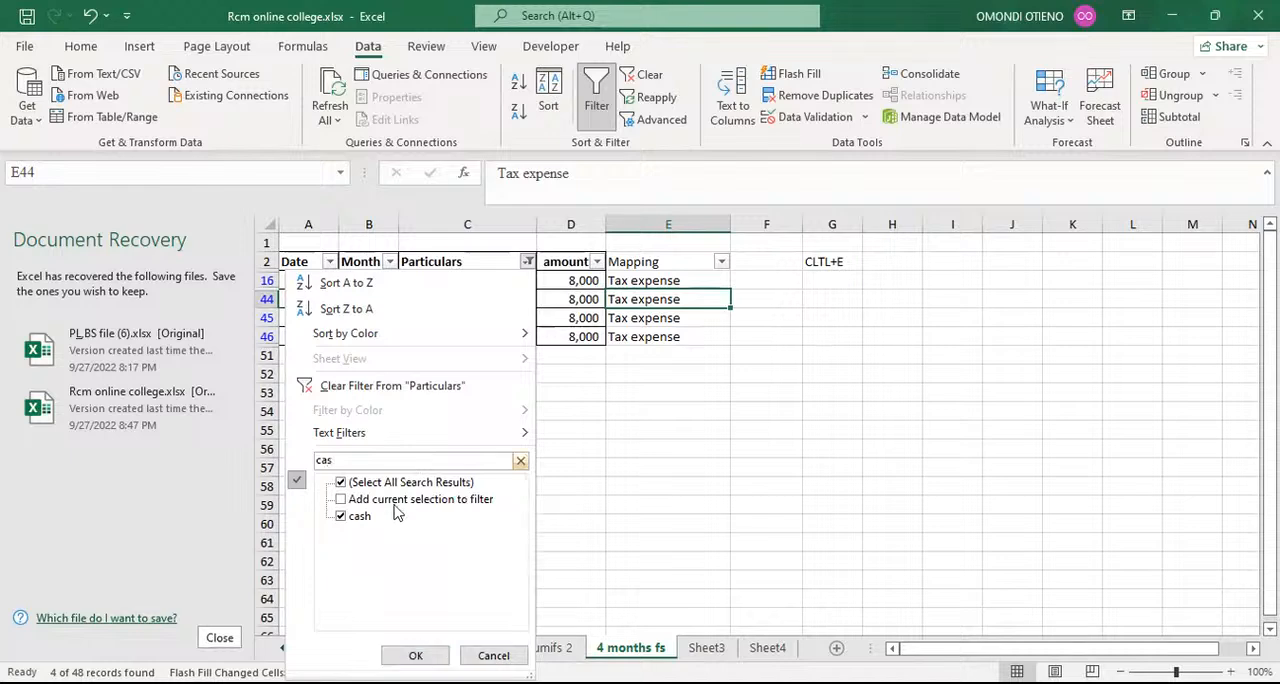
left_click(415, 655)
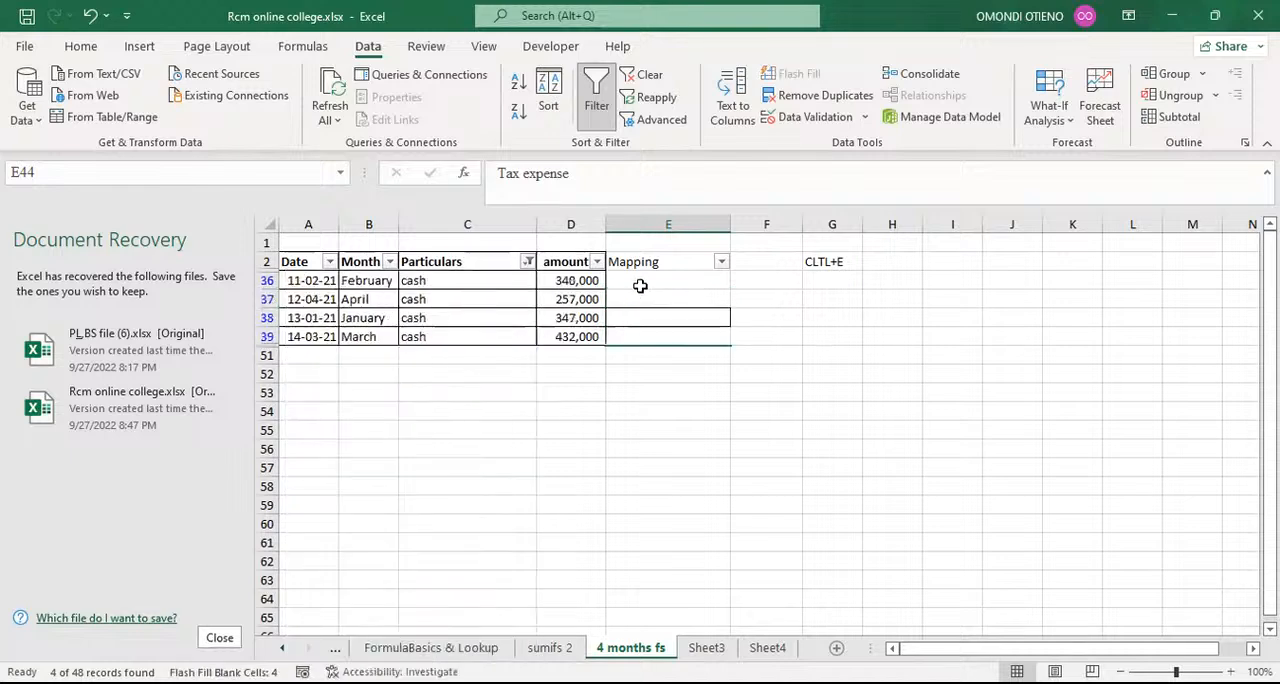
Step: Enter Cash as the mapping in cell E36 and flash-fill the other filtered cash rows from E37
left_click(642, 282)
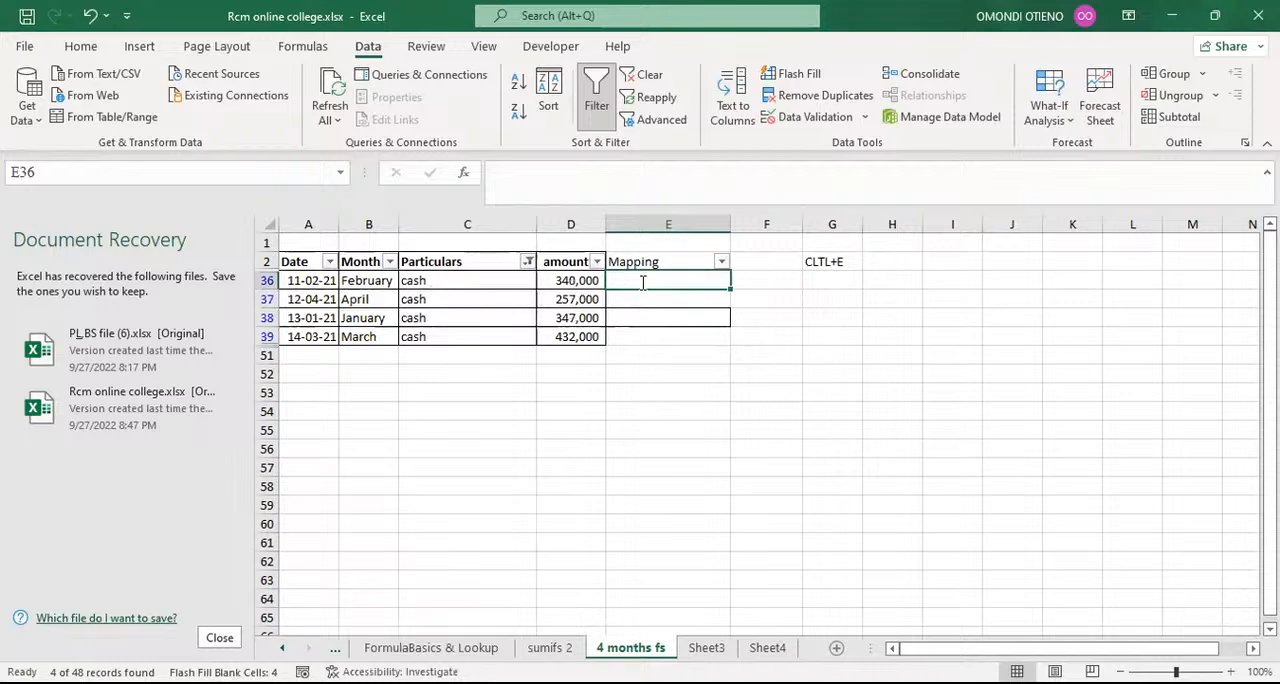
type("Cash")
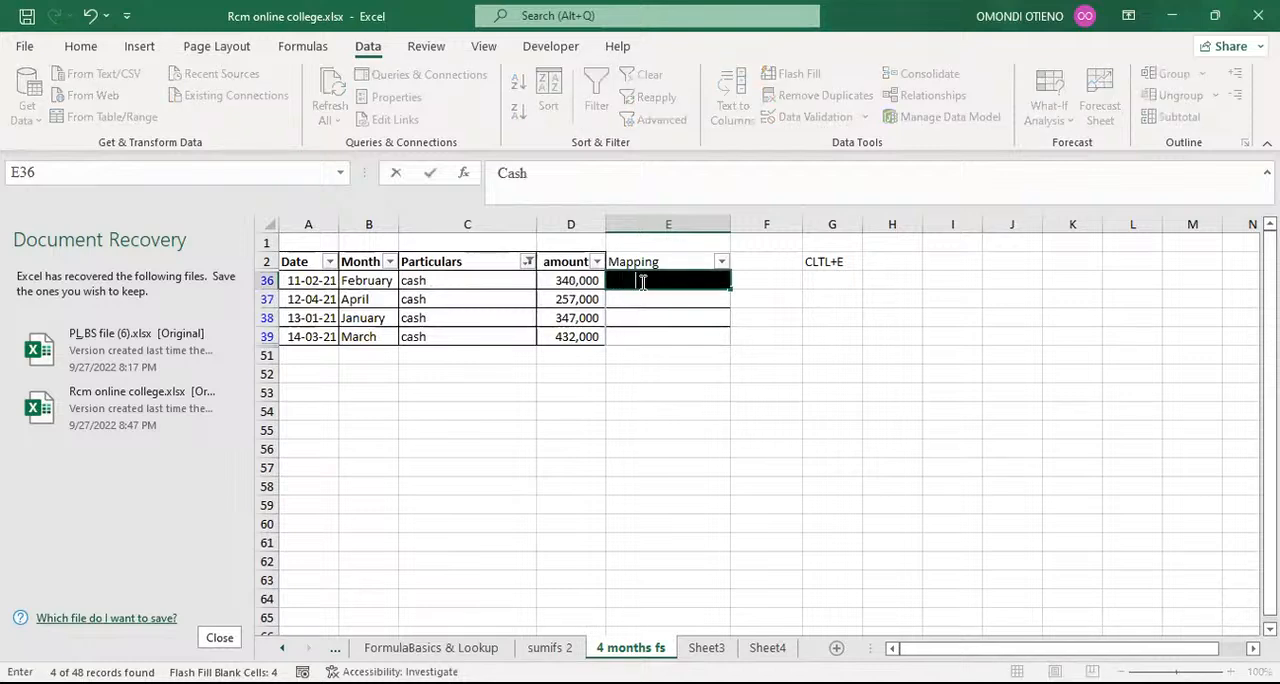
key("Return")
key("ctrl+e")
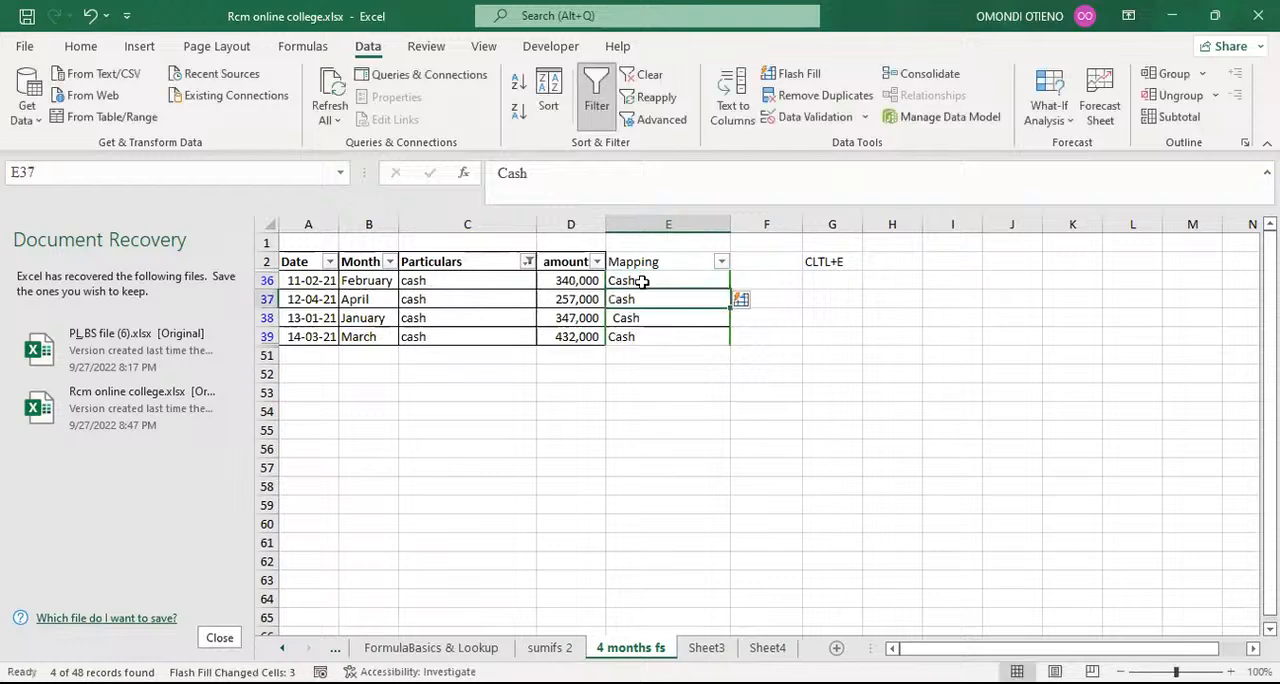
Step: Filter the Particulars column to Debentures using the search term Debenture
left_click(527, 261)
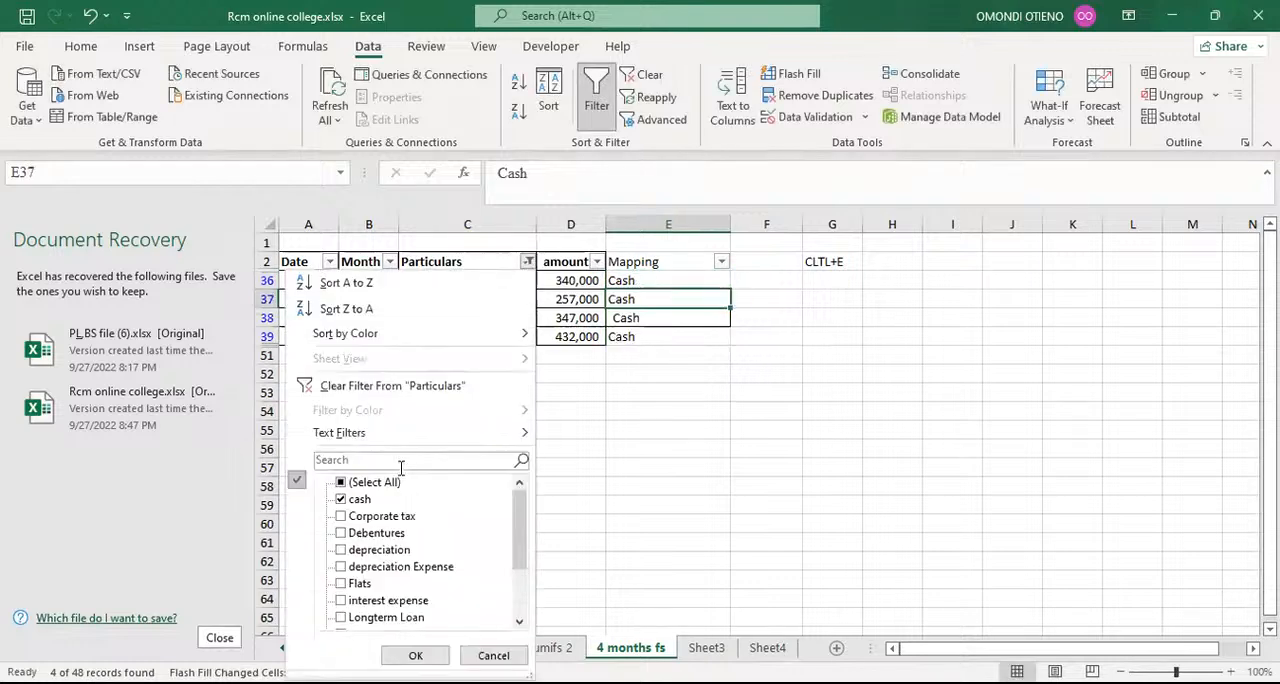
left_click(350, 460)
type("De")
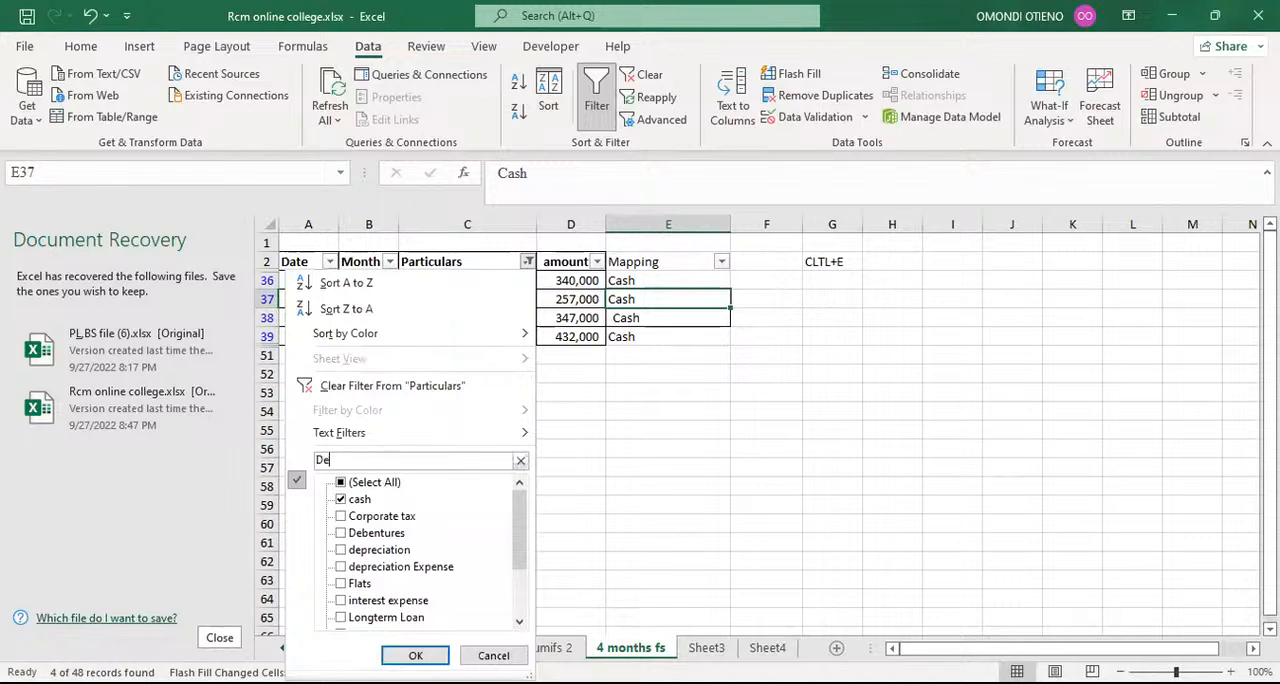
type("benture")
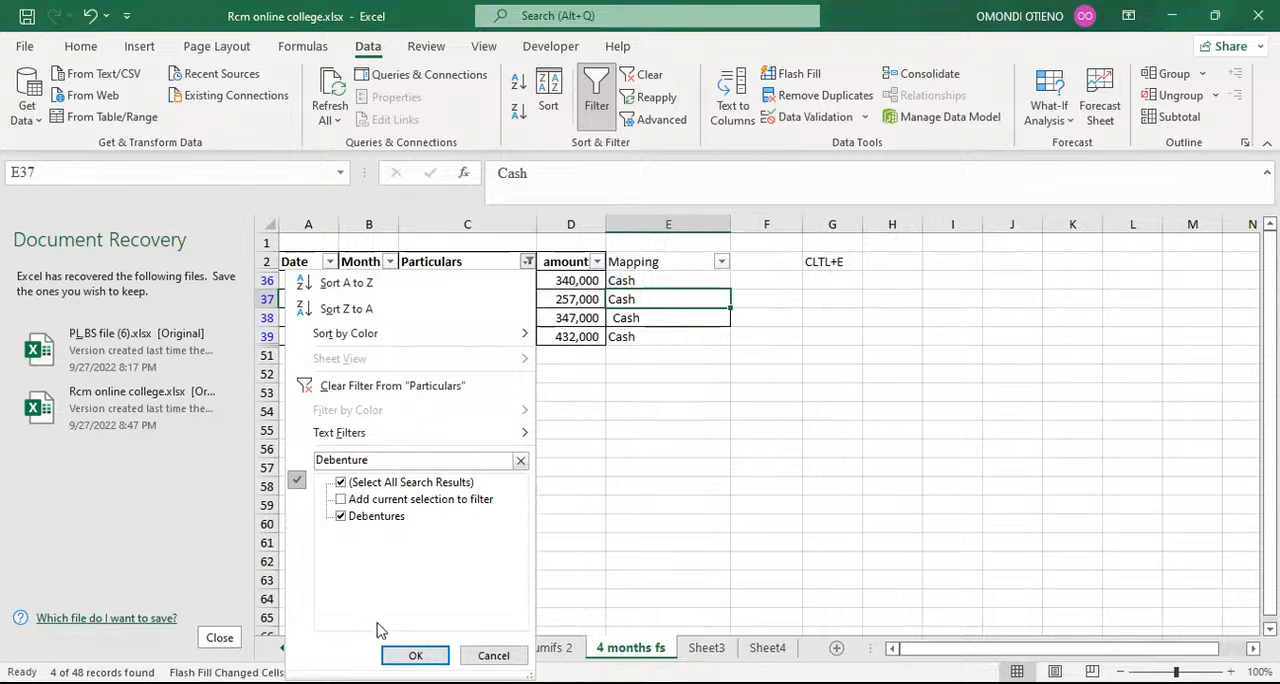
left_click(415, 655)
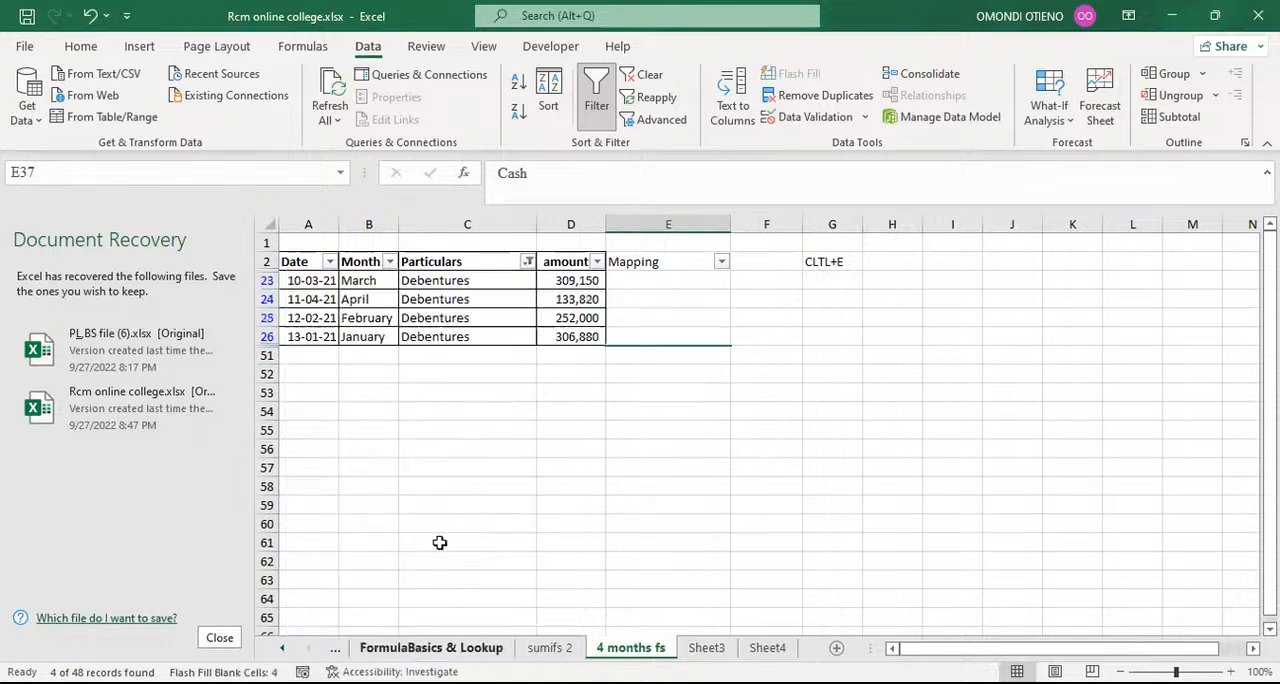
Step: Enter Debentures as the mapping in cell E23 and flash-fill the other filtered Debentures rows from E24
left_click(645, 280)
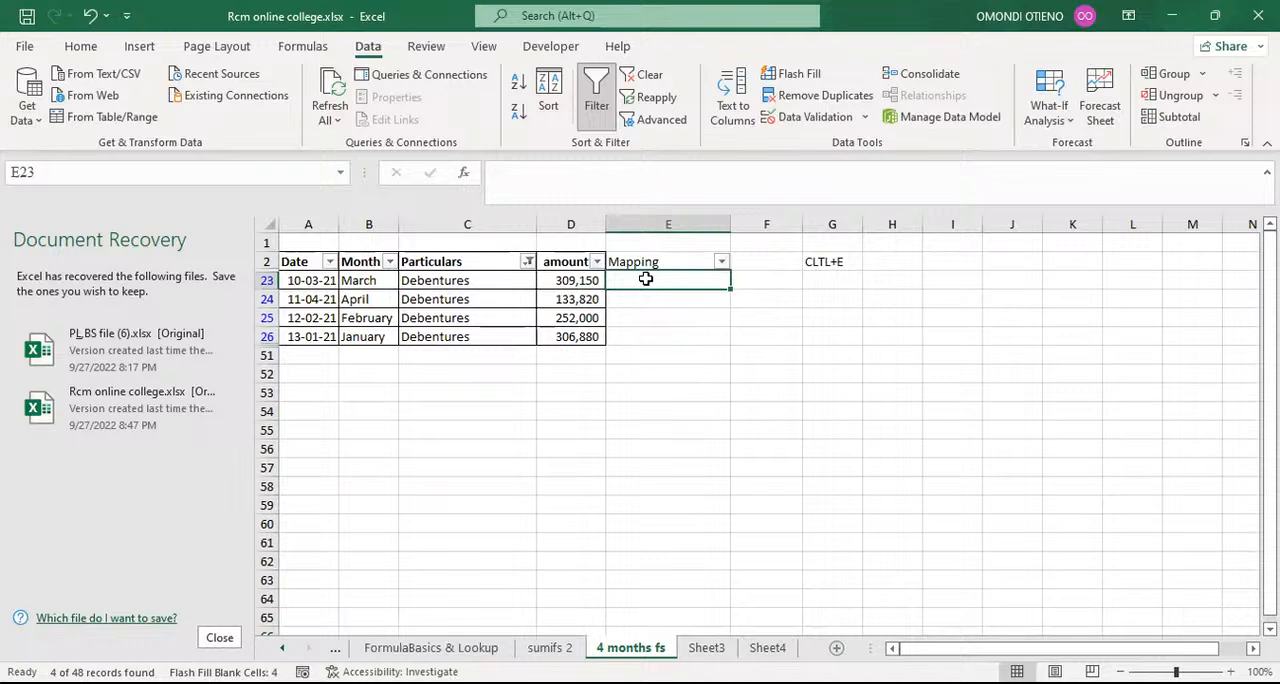
type("Depreciation")
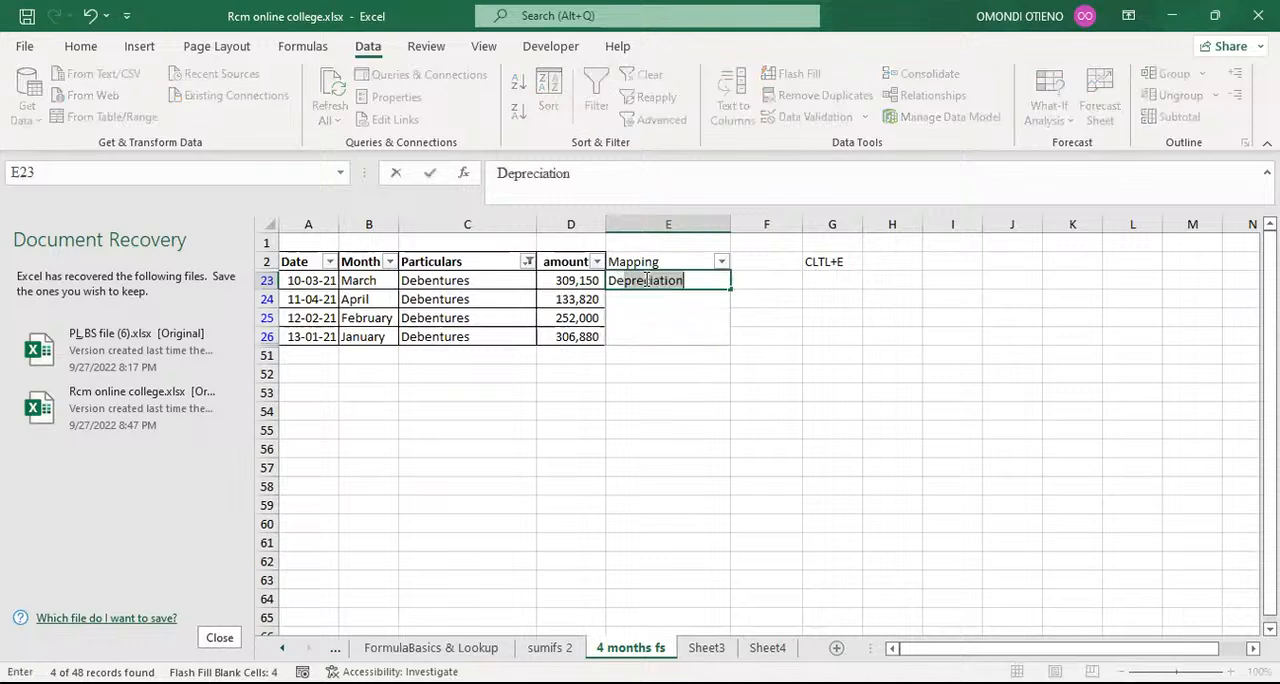
type("bentures")
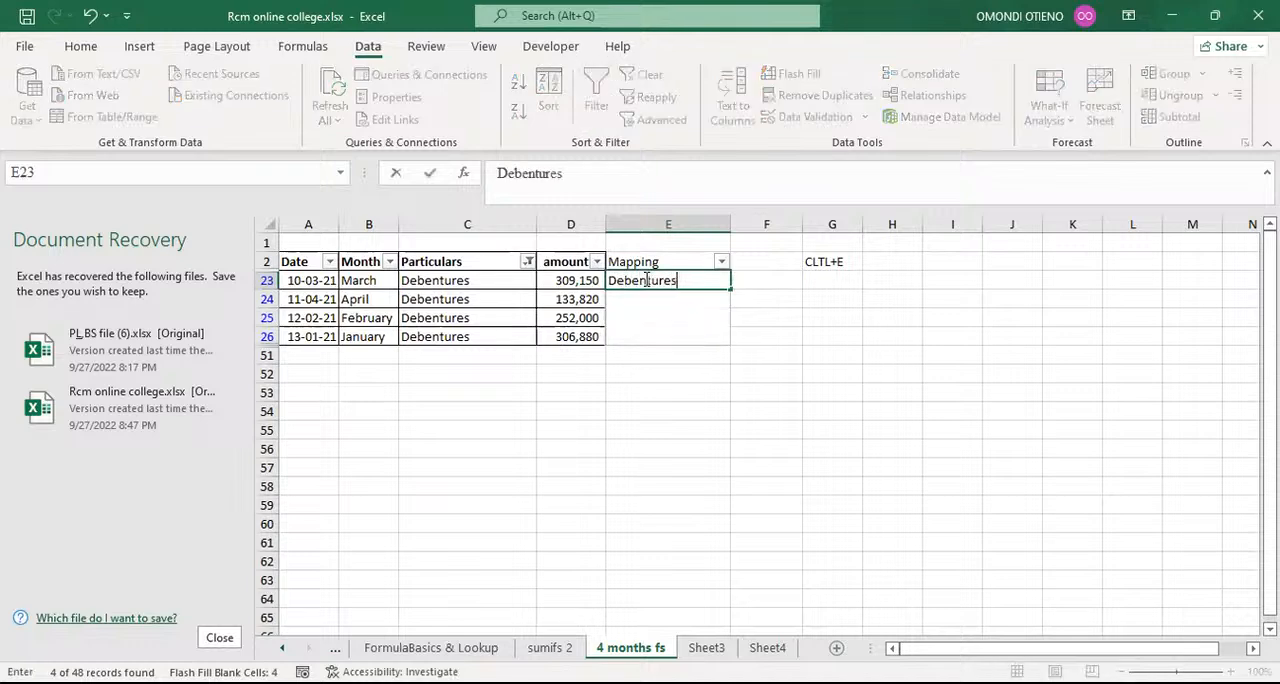
key("Return")
key("ctrl+e")
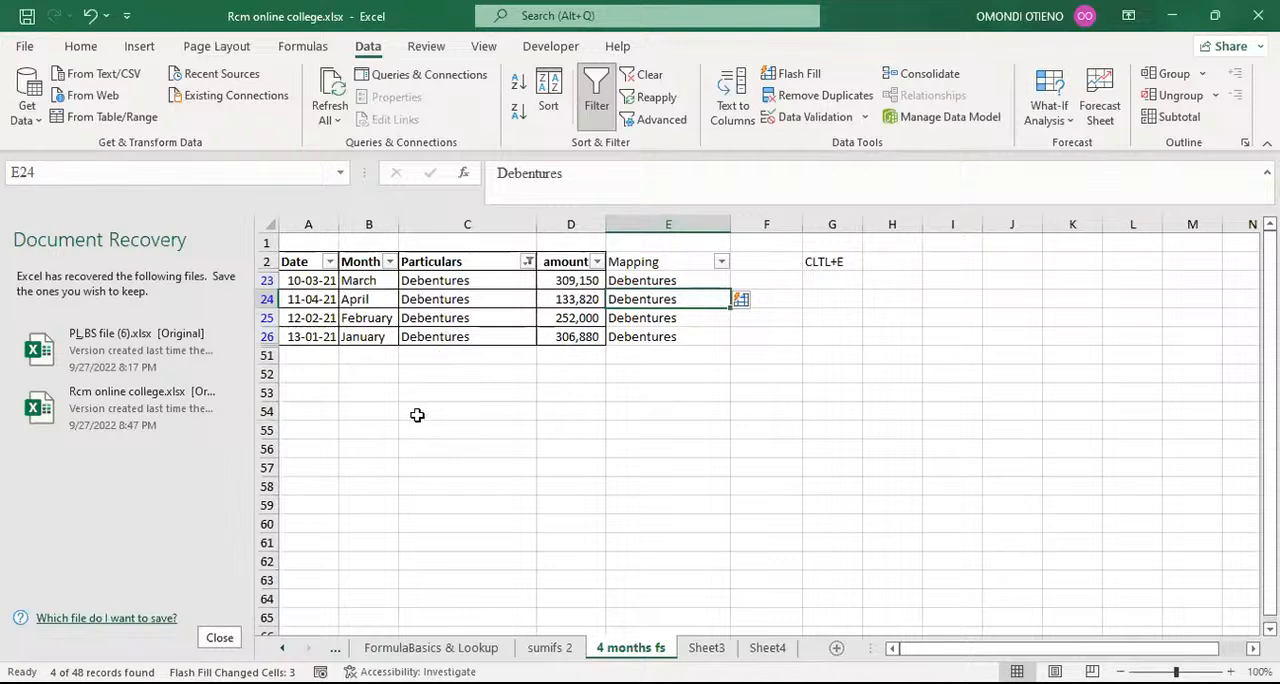
Step: Delete the shortcut note by clearing cells G1:G2, and select cell G2
left_click(831, 243)
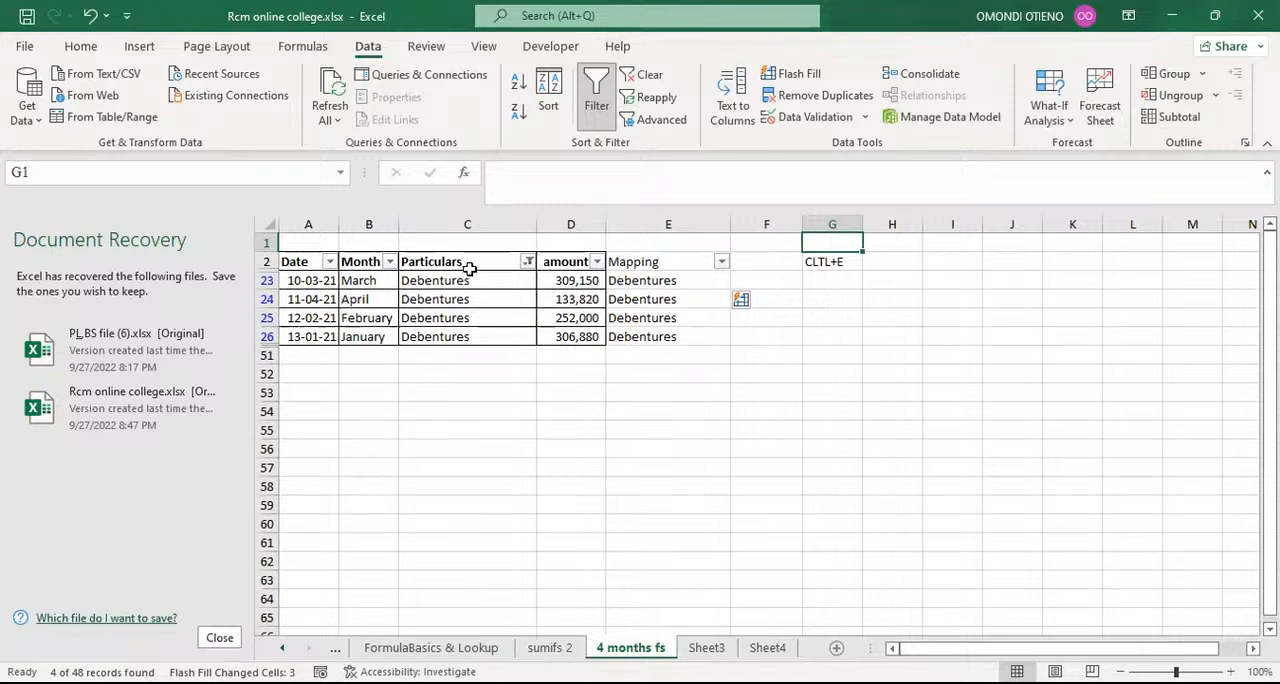
left_click_drag(828, 246, 829, 275)
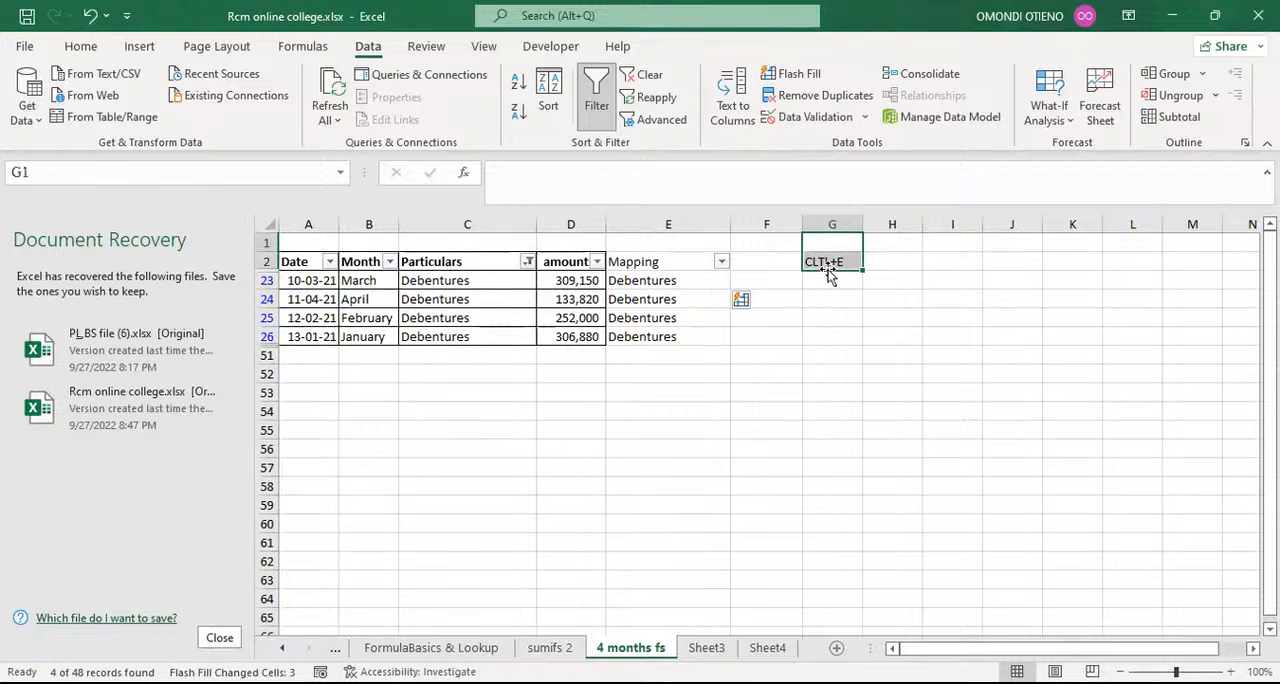
key("Delete")
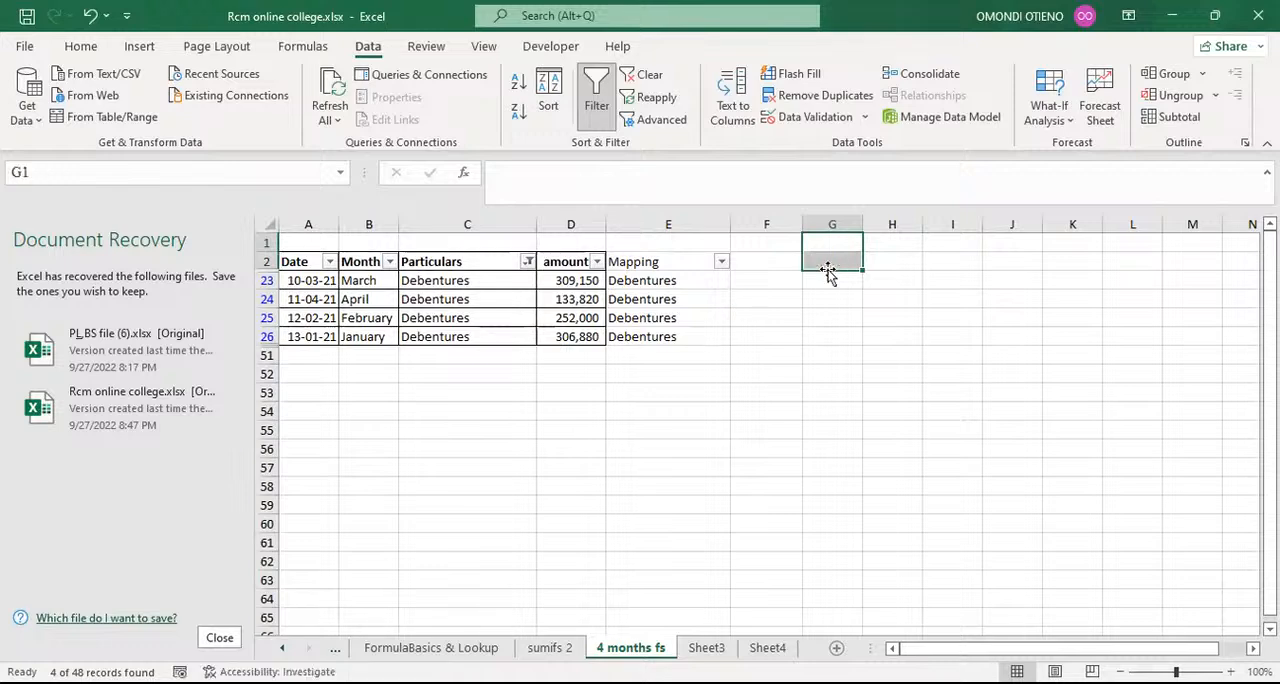
left_click(828, 258)
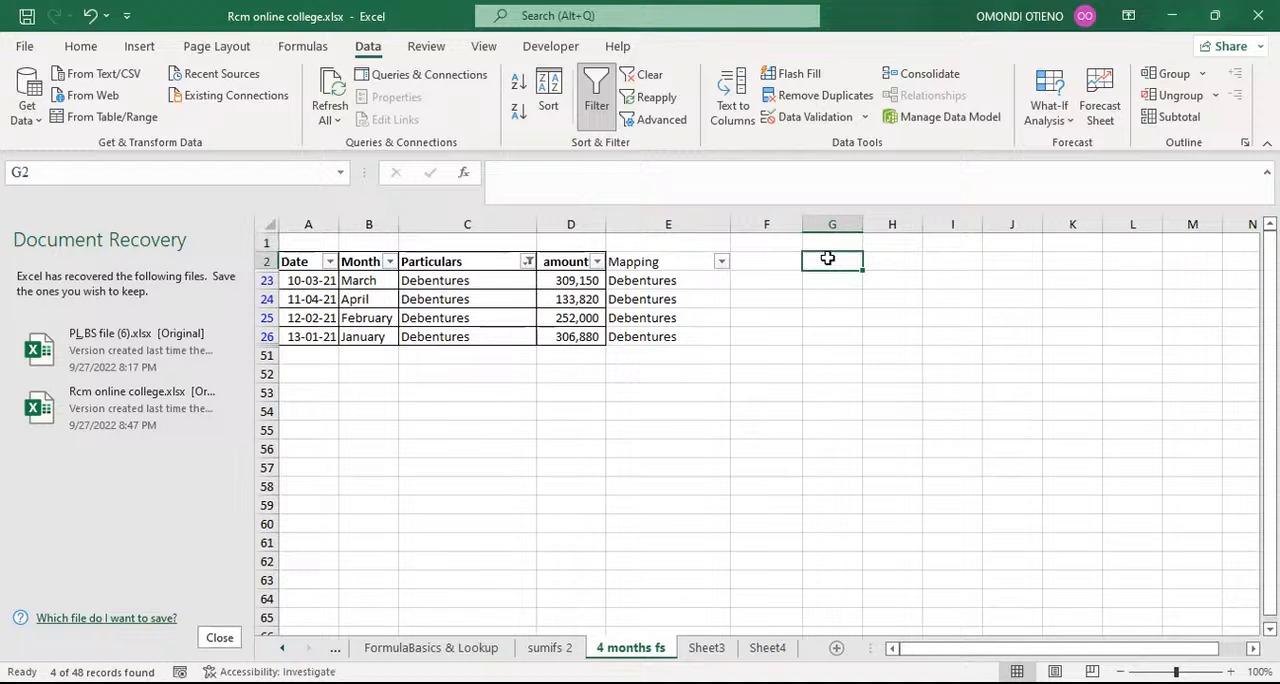
Step: Enter the month formula =TEXT(A23,"mmmm") in cell G23 as literal text, with a leading apostrophe
left_click(824, 279)
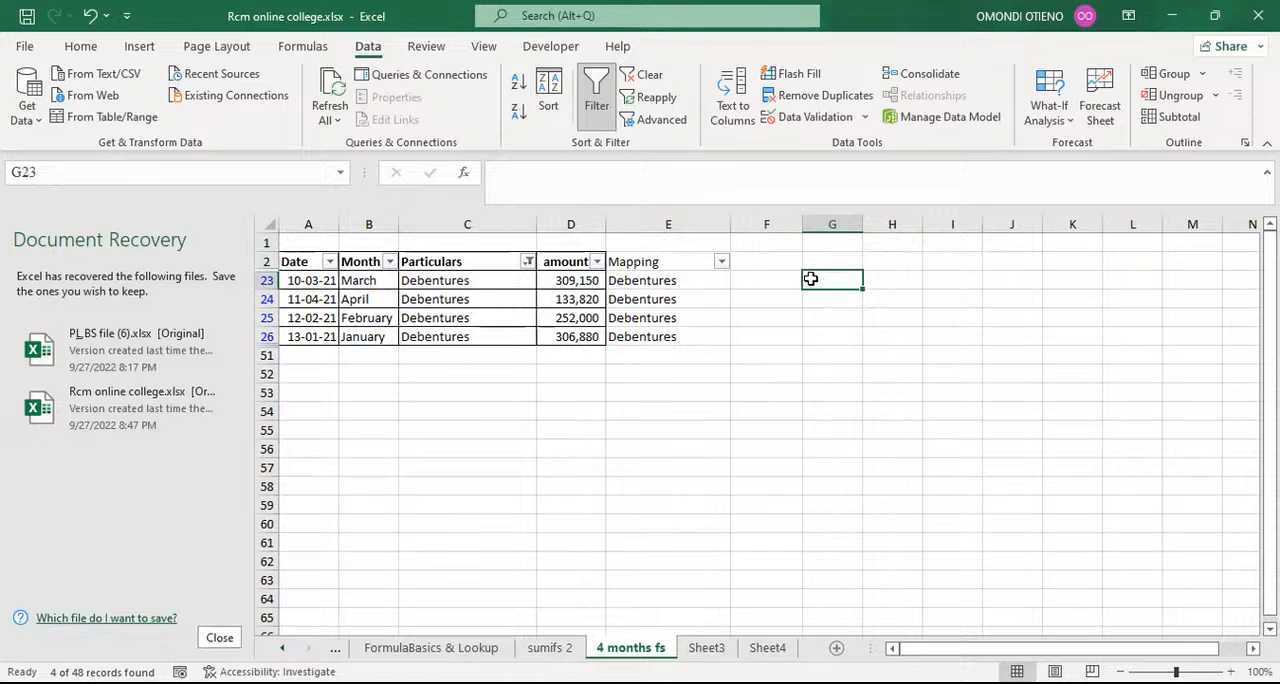
type("=")
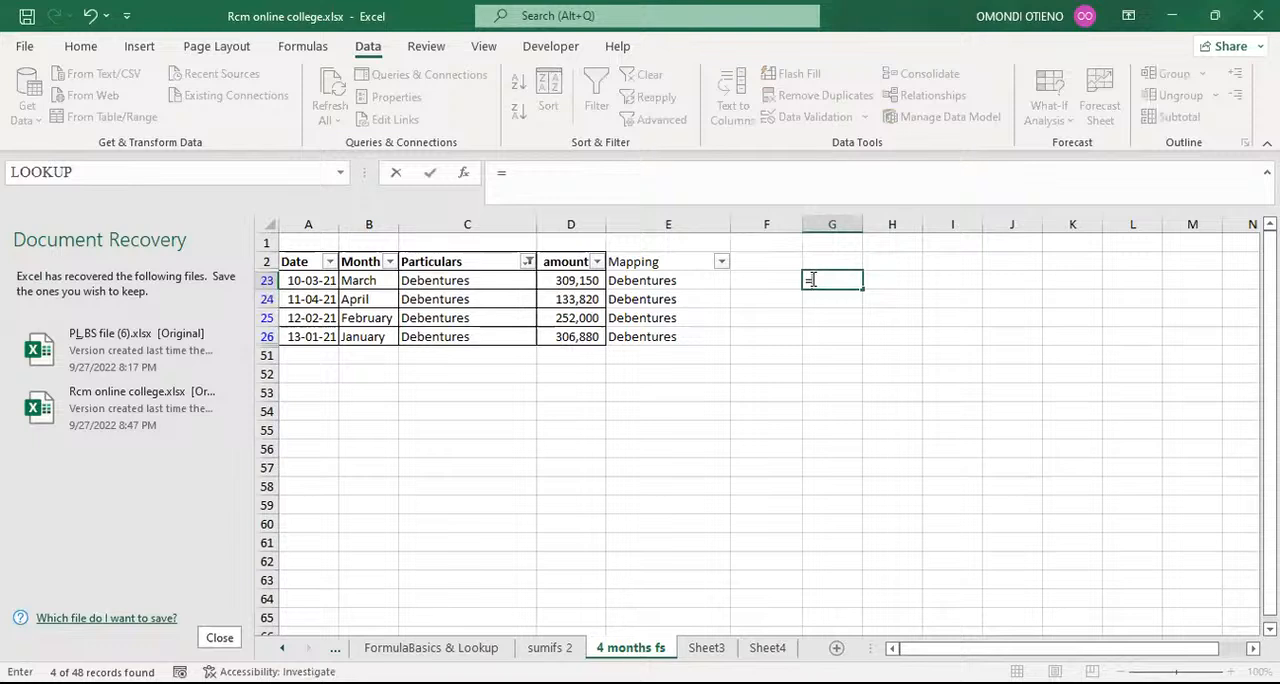
type("text")
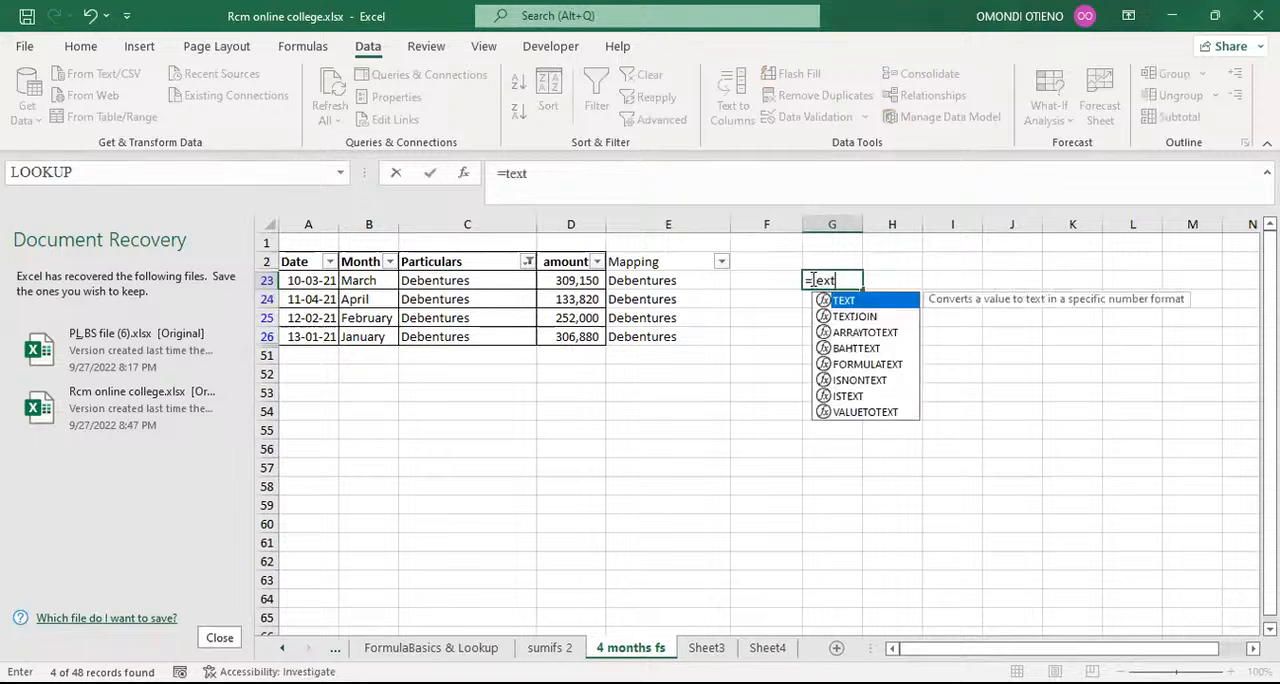
double_click(843, 300)
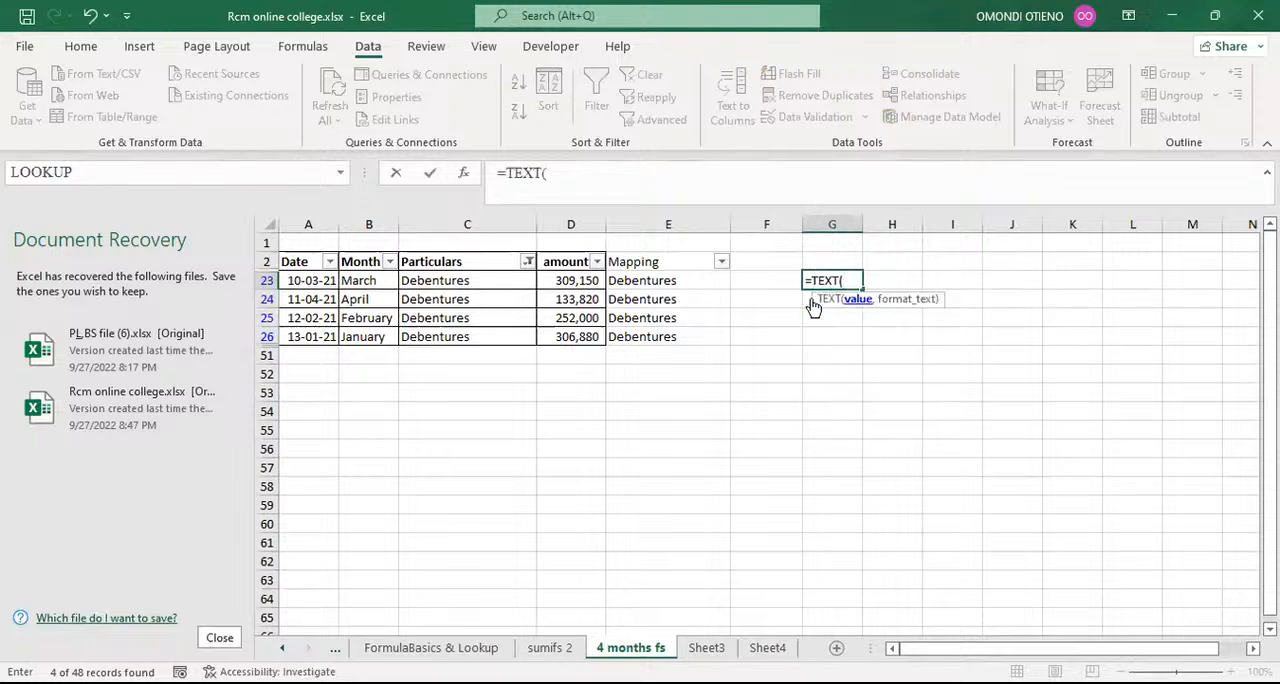
left_click(300, 281)
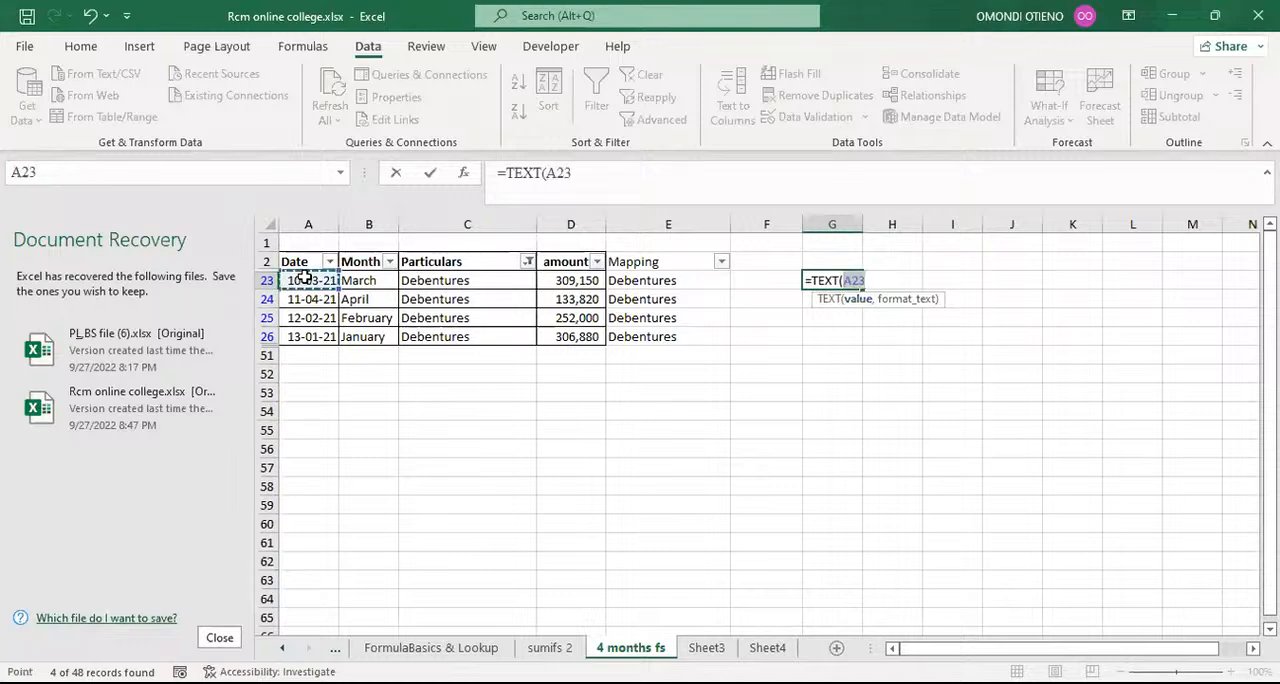
type(",")
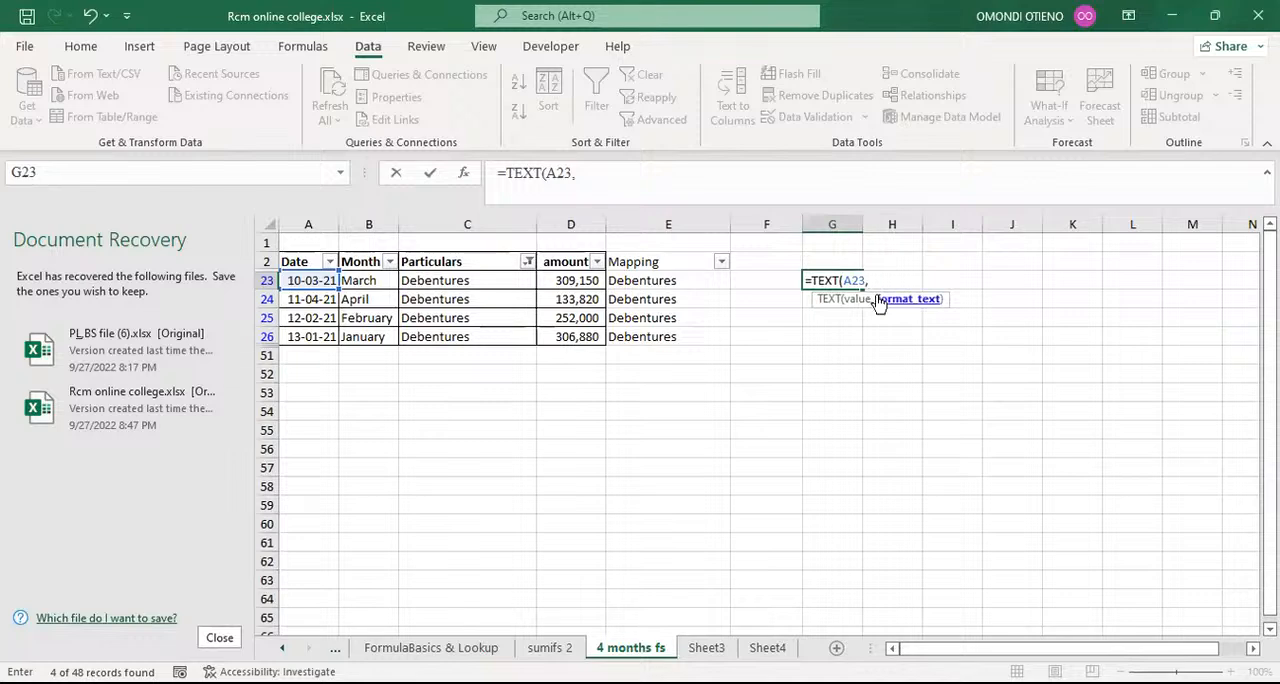
type("\"mmmm\"")
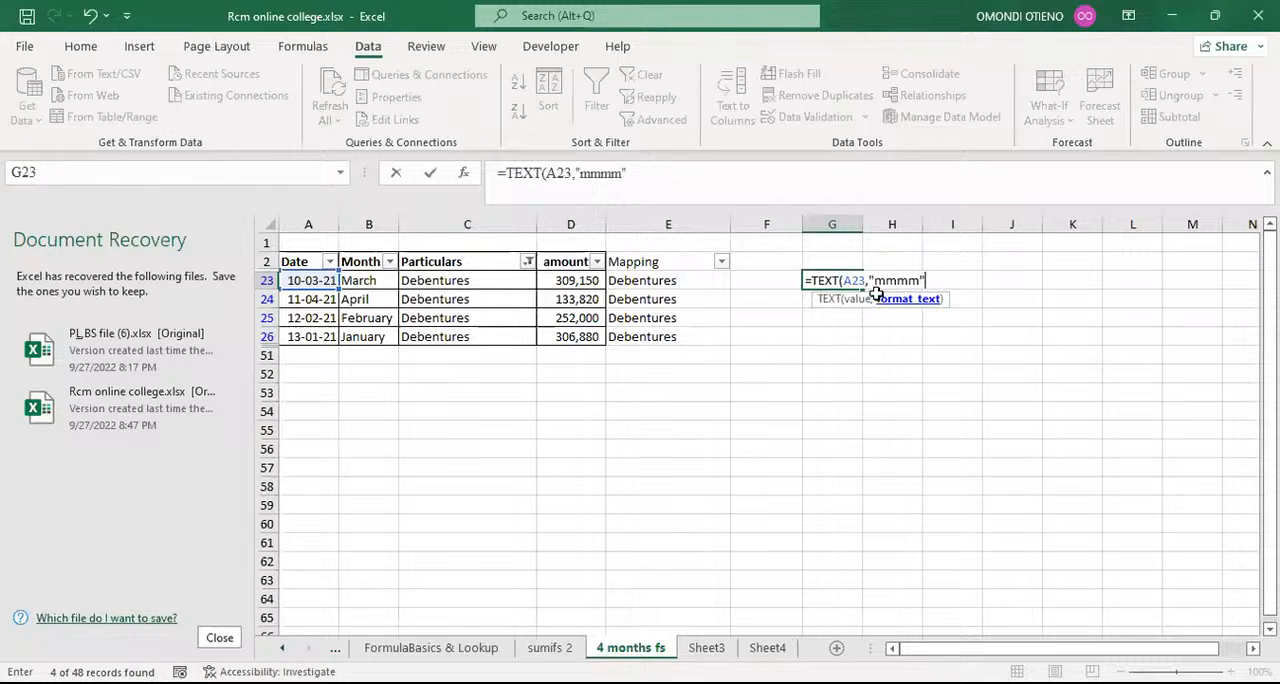
type(")")
left_click(498, 173)
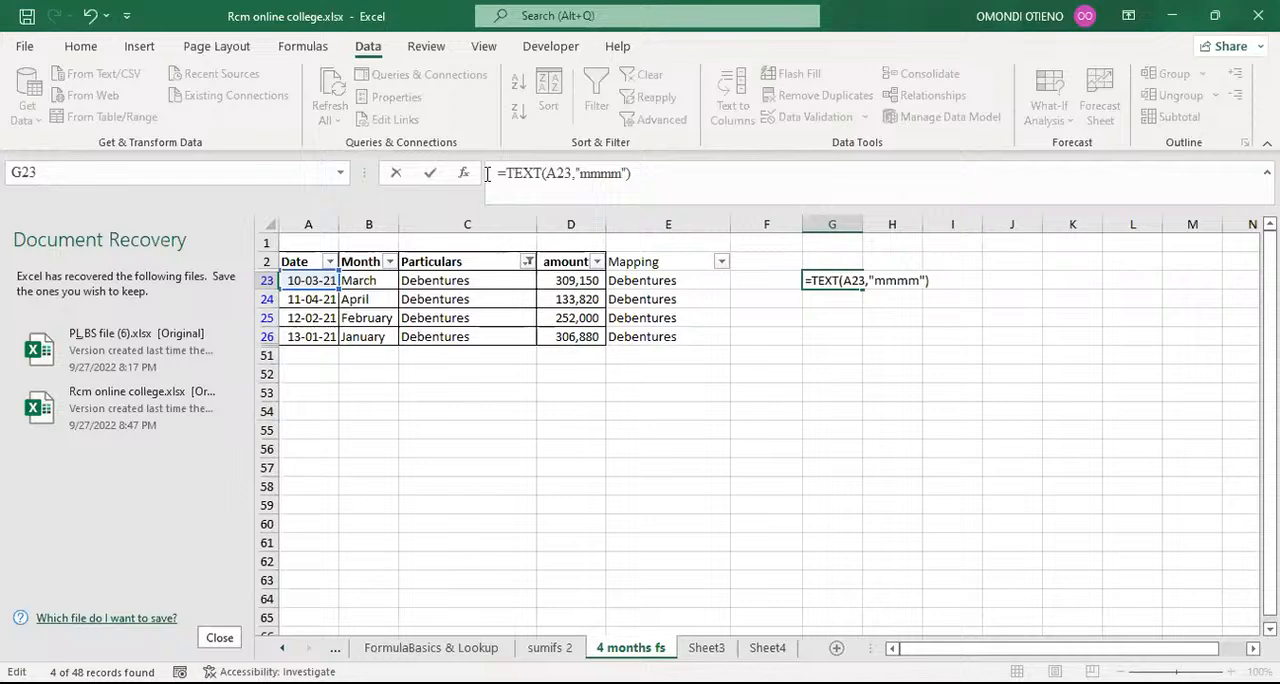
key("Return")
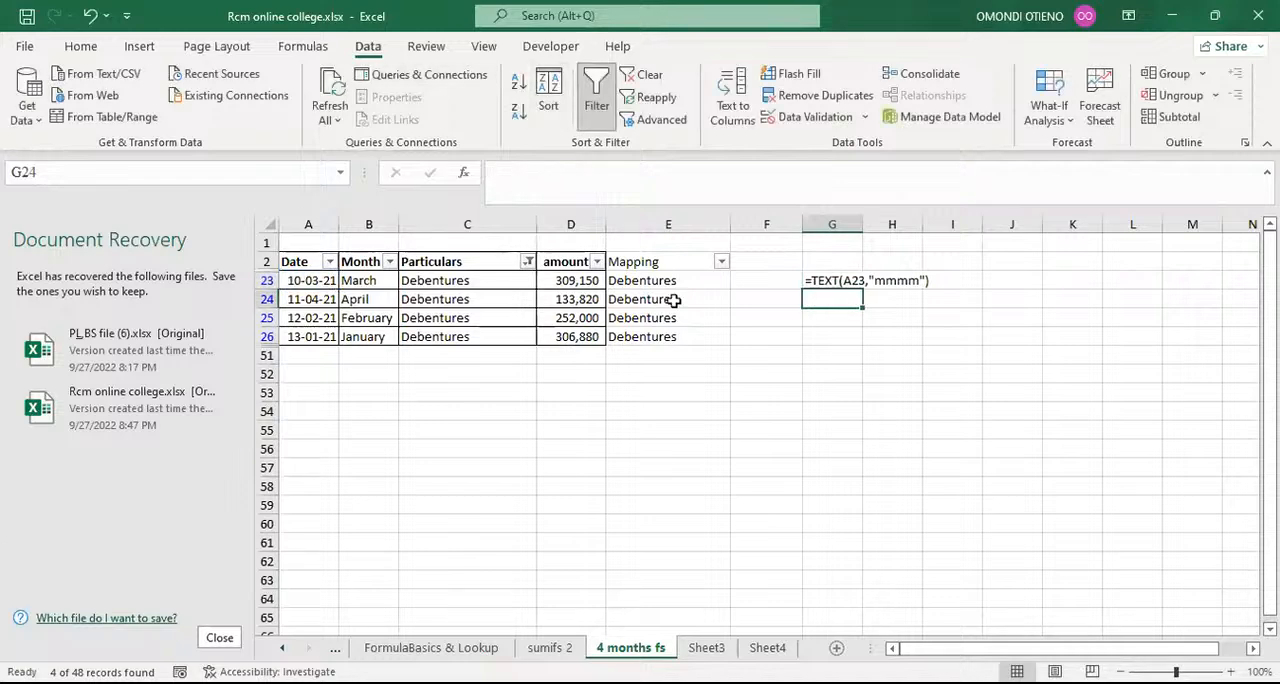
Step: Format the formula note in cell G23 as bold with font size 18
left_click(848, 280)
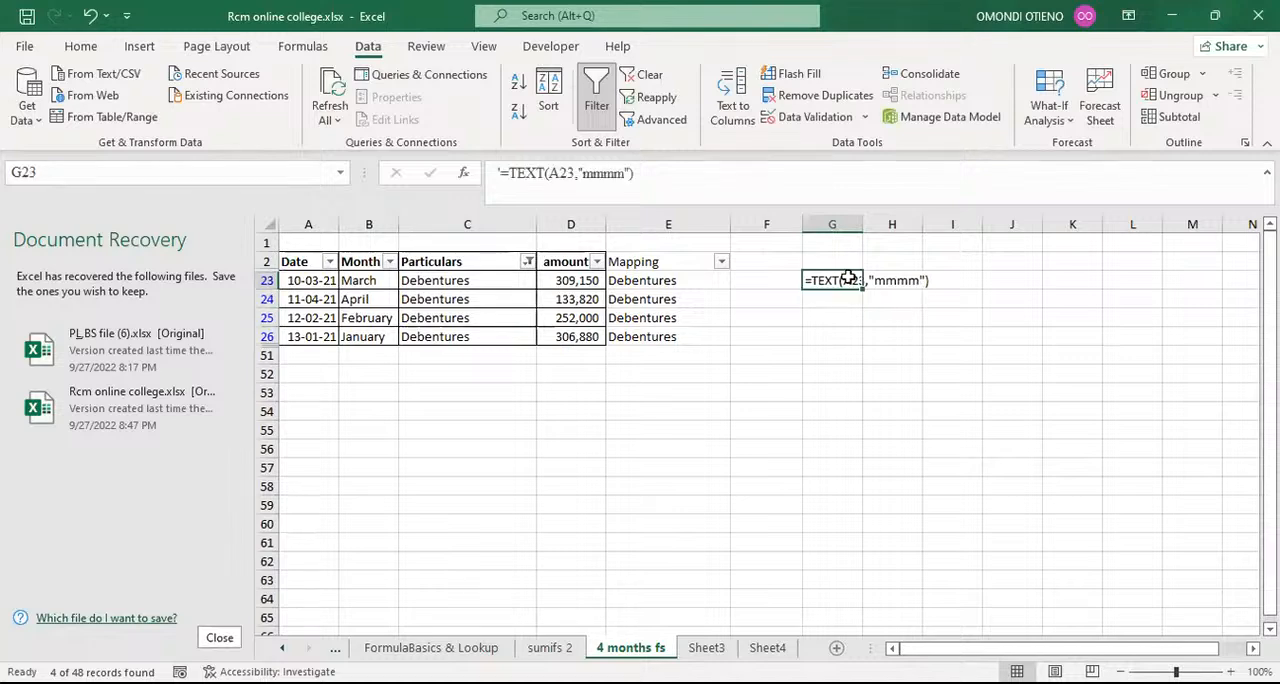
left_click(81, 48)
left_click(266, 82)
left_click(266, 82)
left_click(266, 82)
left_click(265, 83)
key("ctrl+b")
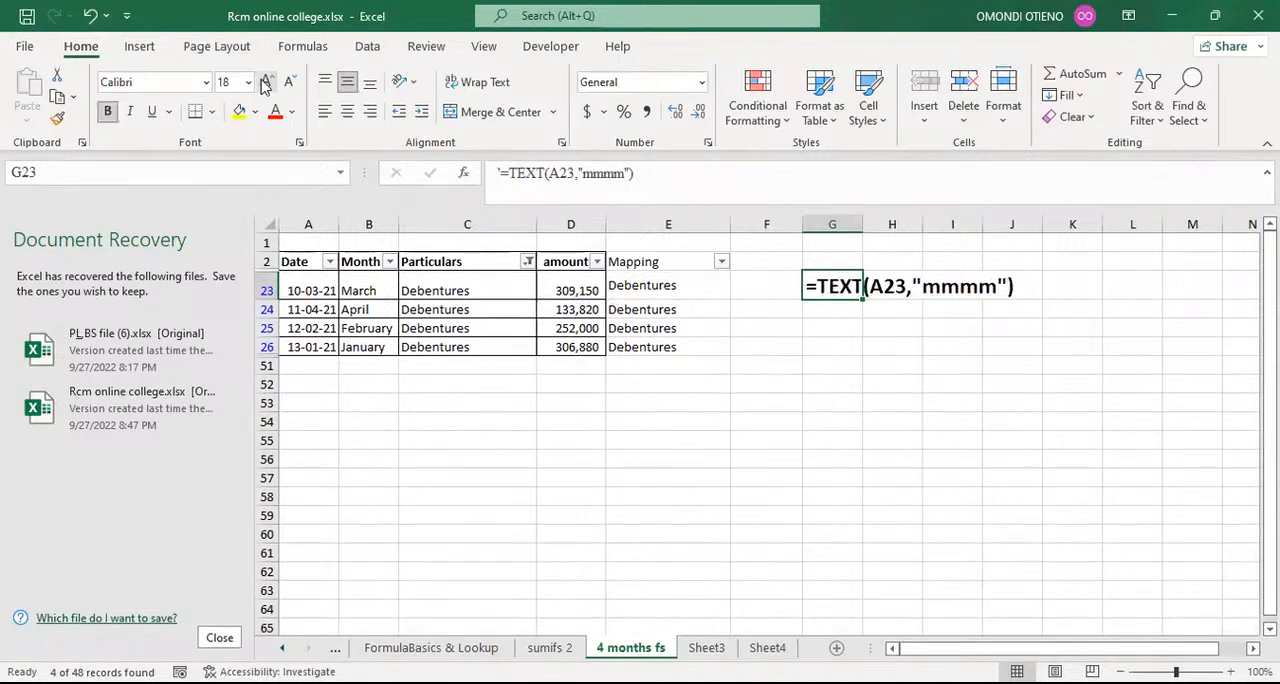
left_click(846, 385)
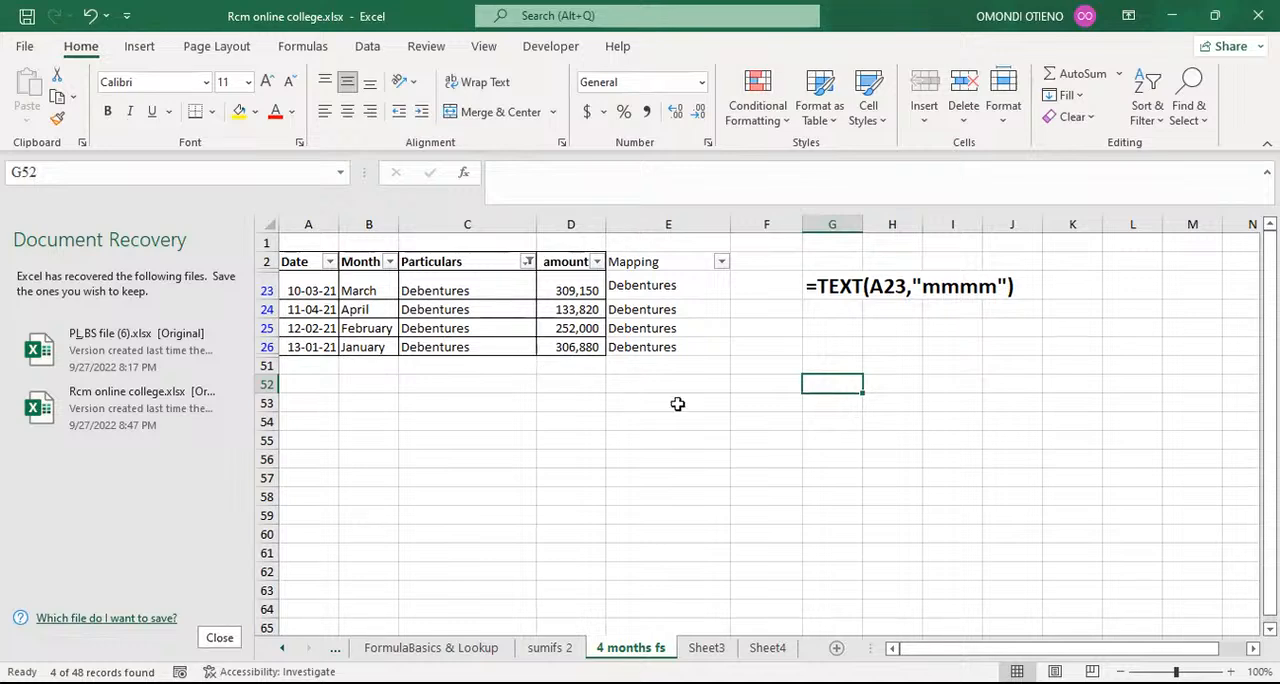
left_click(837, 456)
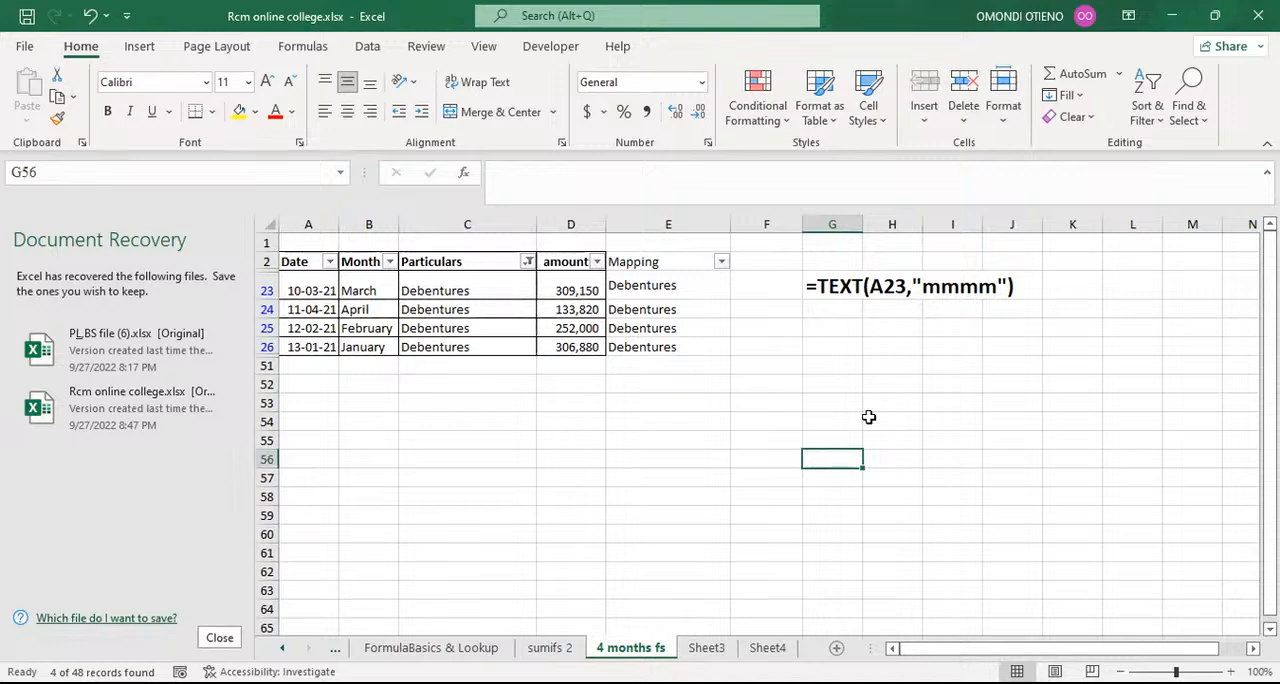
left_click(1037, 333)
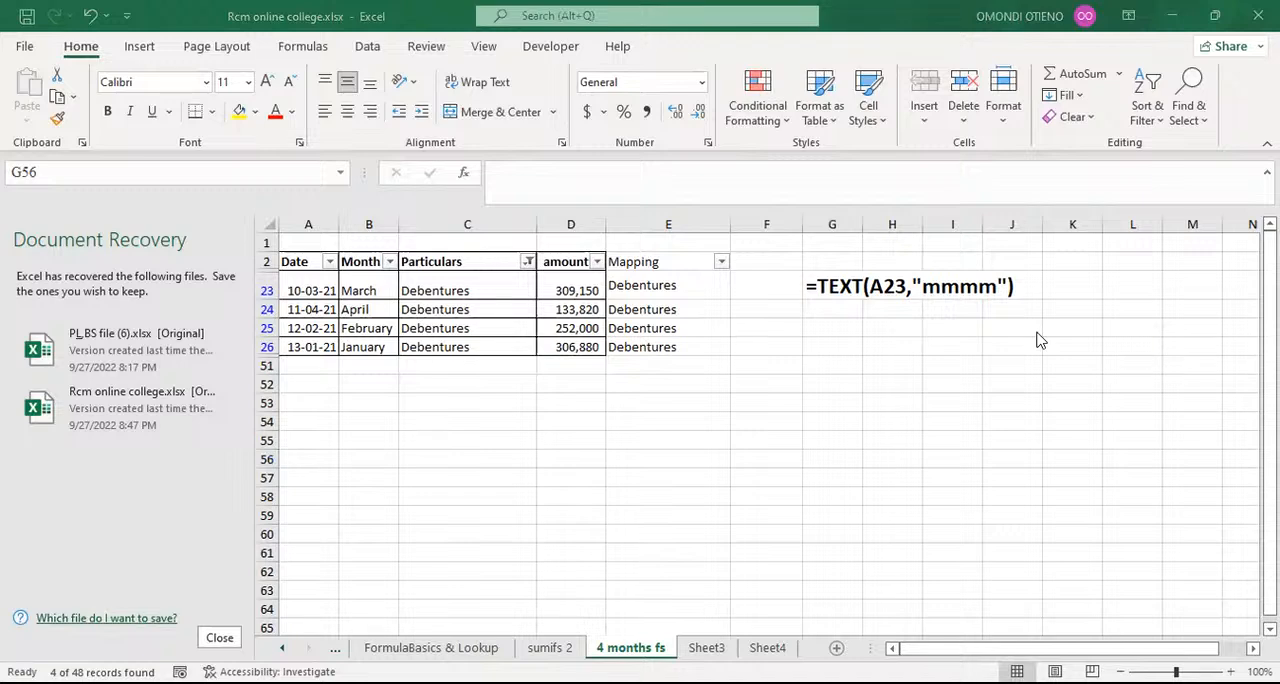
left_click(845, 424)
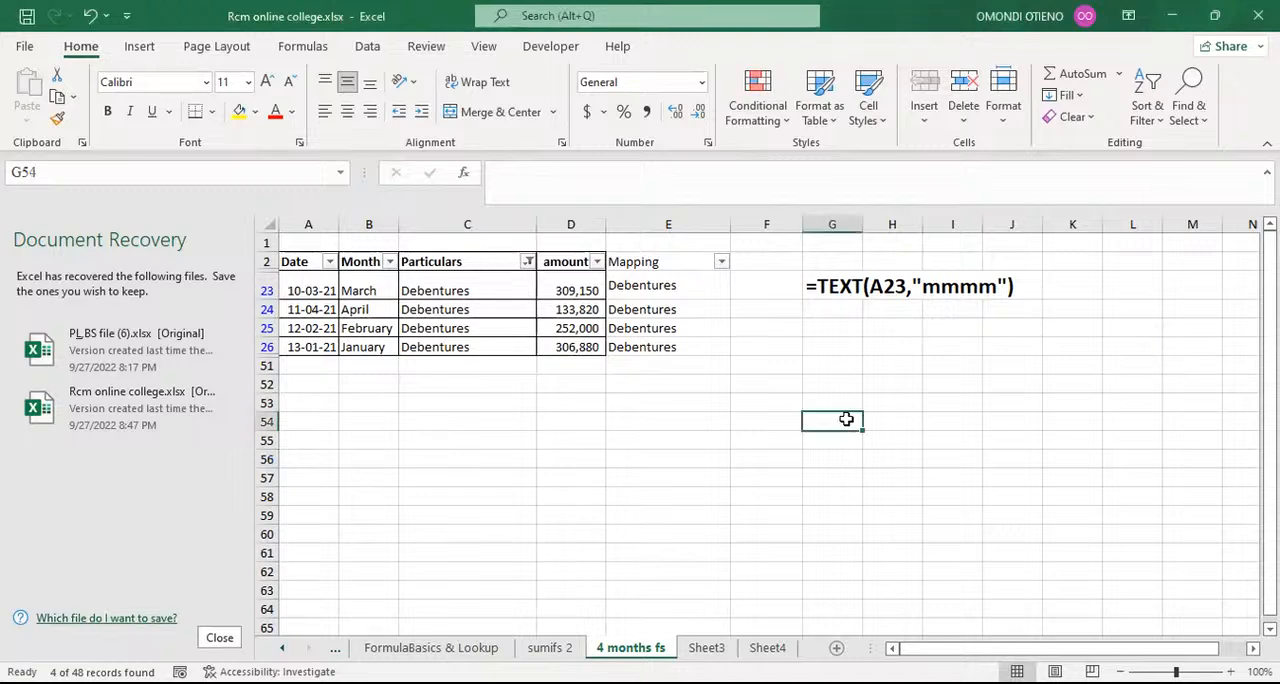
Step: Filter the Particulars column to Flats using the search term flats
left_click(526, 262)
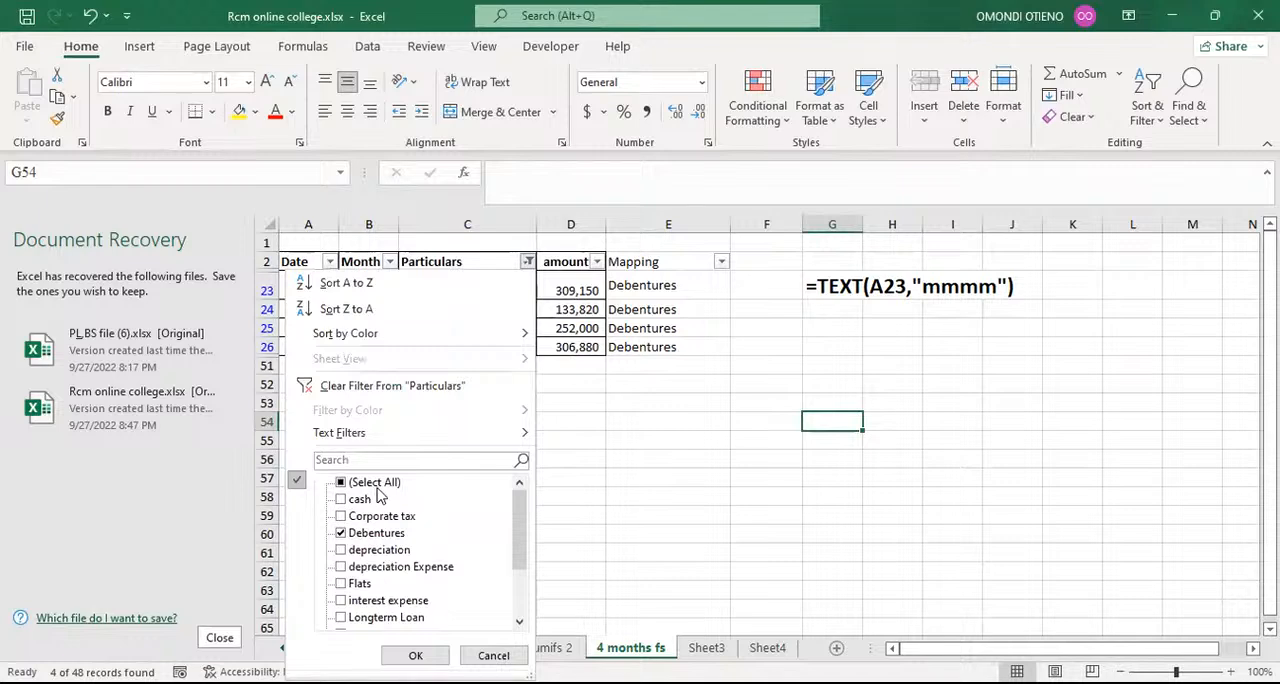
left_click(370, 462)
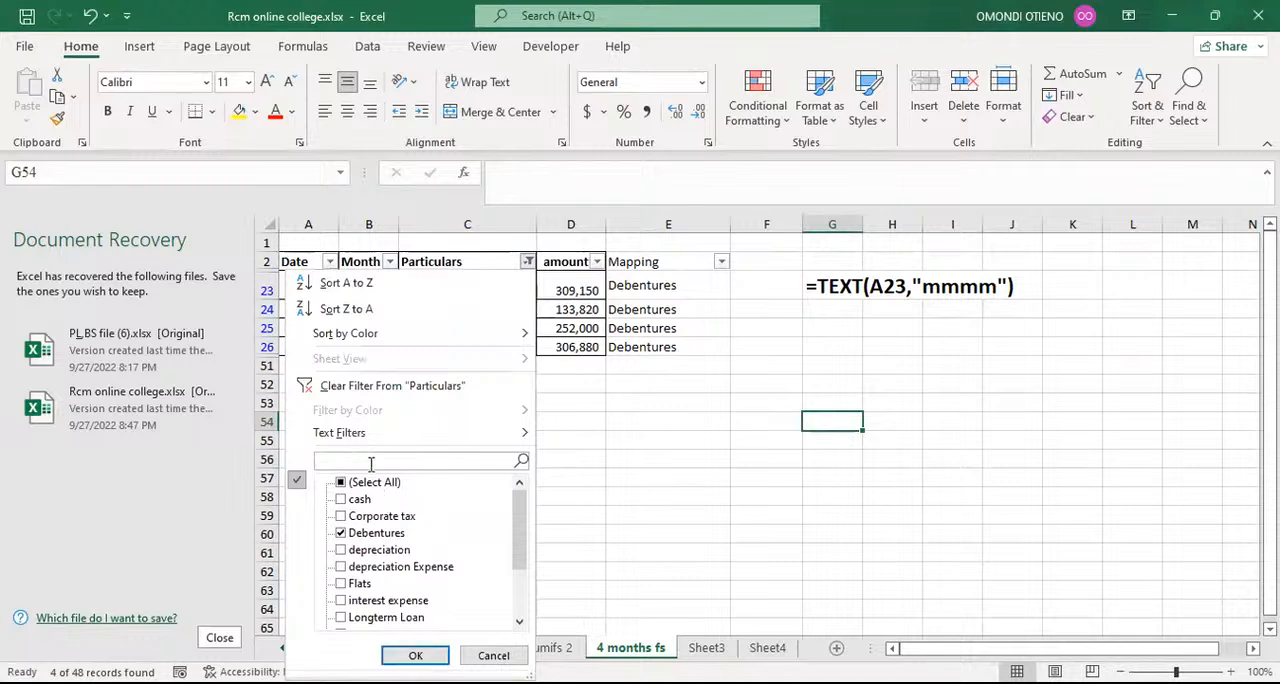
type("flats")
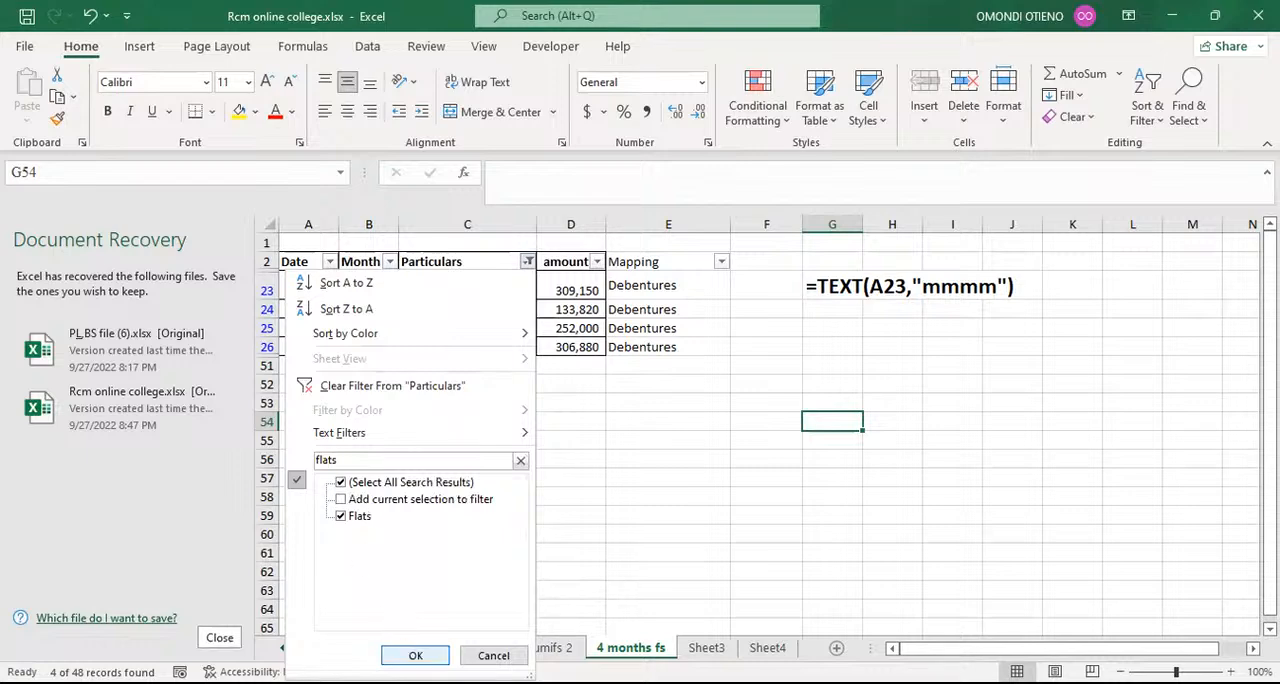
key("Return")
Step: Enter Land and Buildings as the mapping in cell E40 and flash-fill the other filtered Flats rows from E41
left_click(638, 282)
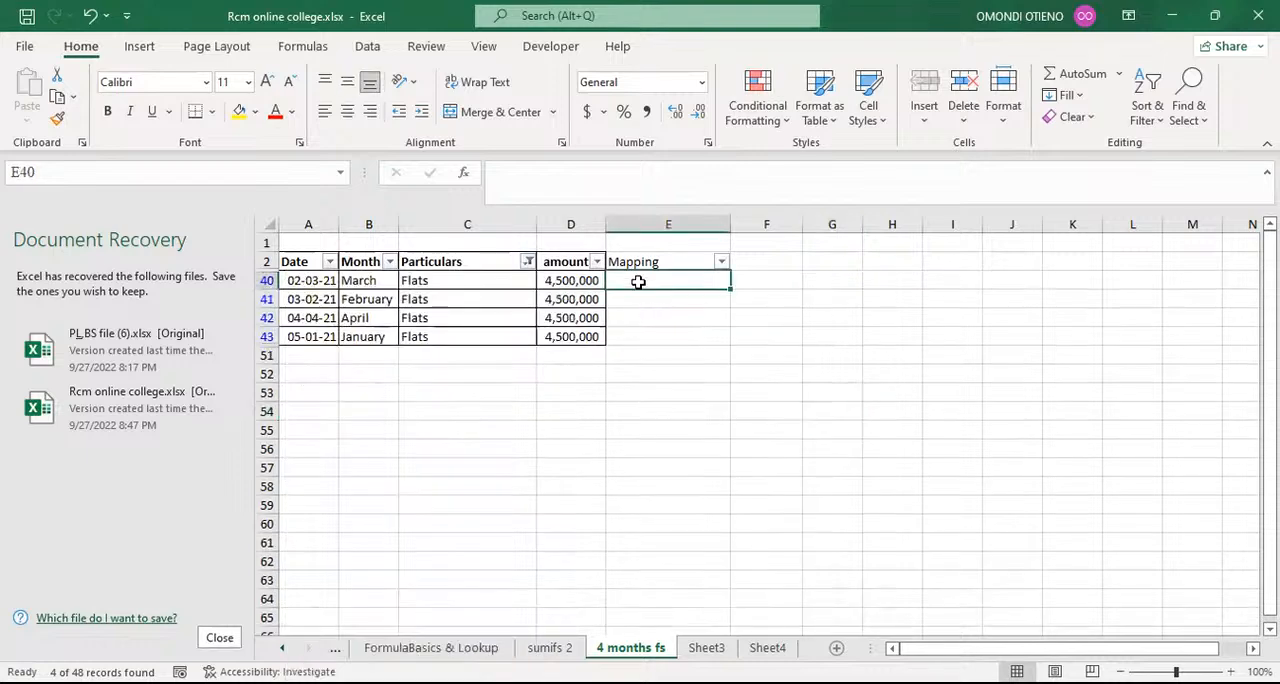
type("L")
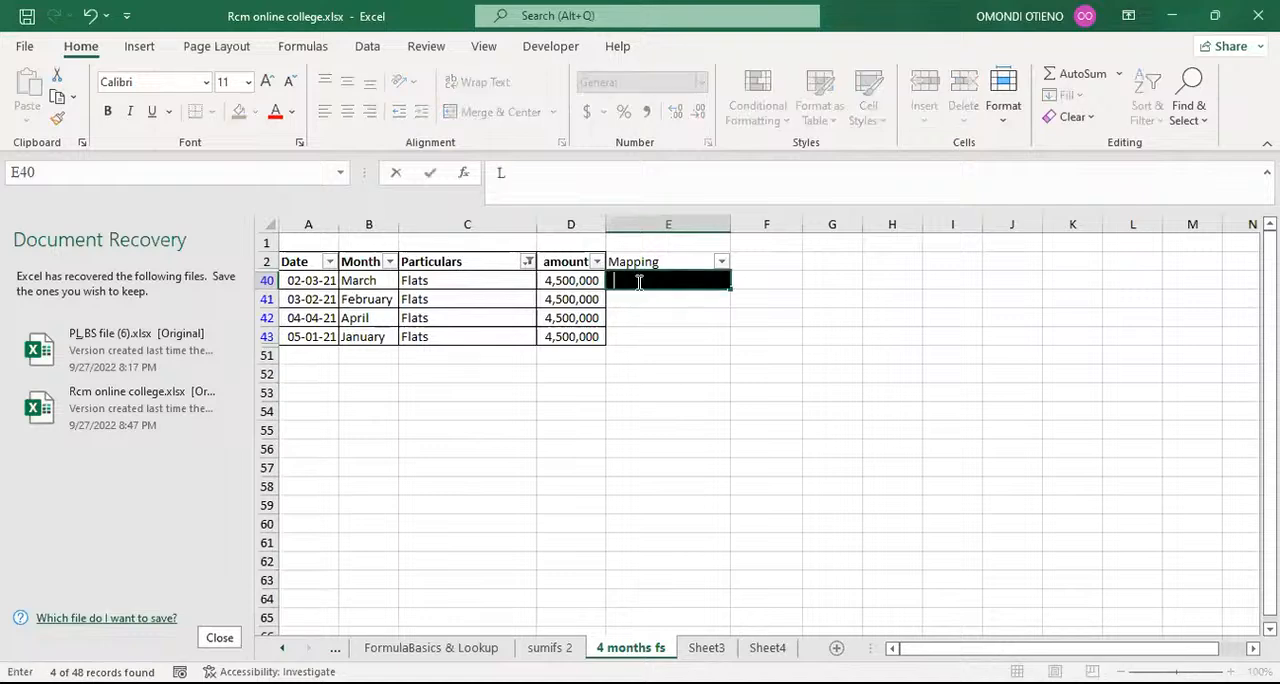
type("and nad")
key("BackSpace")
key("BackSpace")
key("BackSpace")
key("BackSpace")
type("and Buildings")
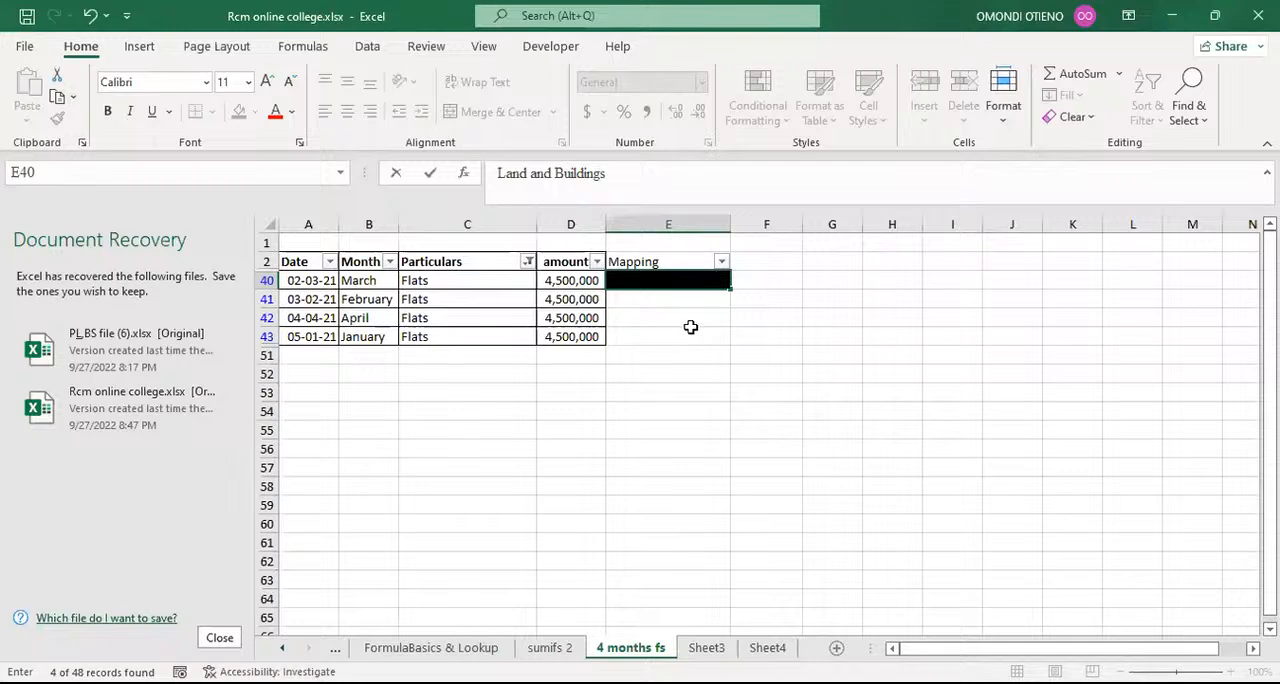
left_click(691, 334)
left_click(683, 300)
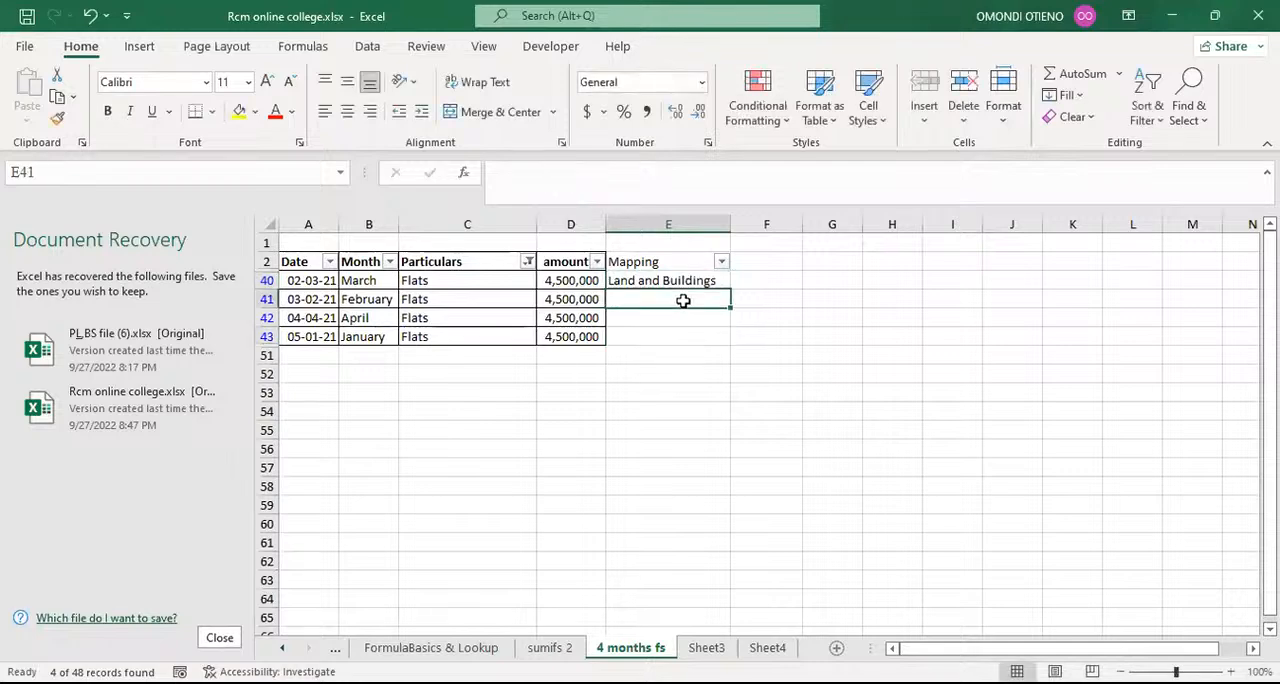
key("ctrl+e")
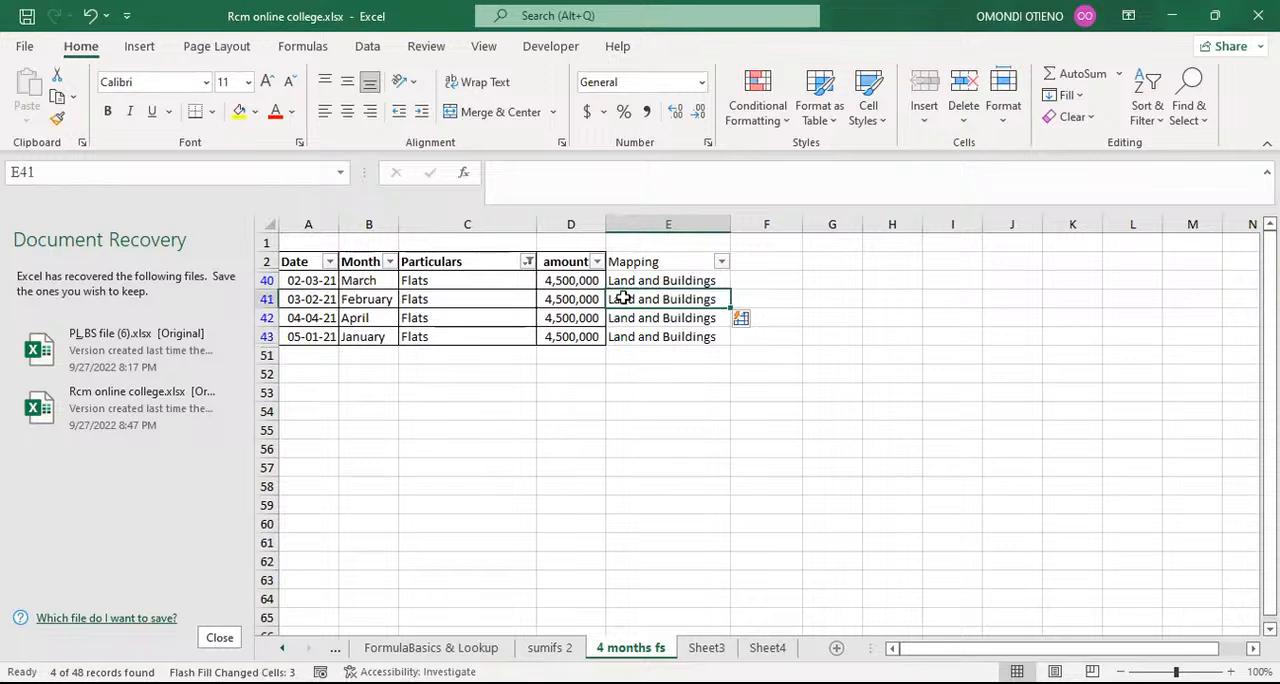
Step: Filter the Particulars column to Longterm Loan using the search term long
left_click(527, 263)
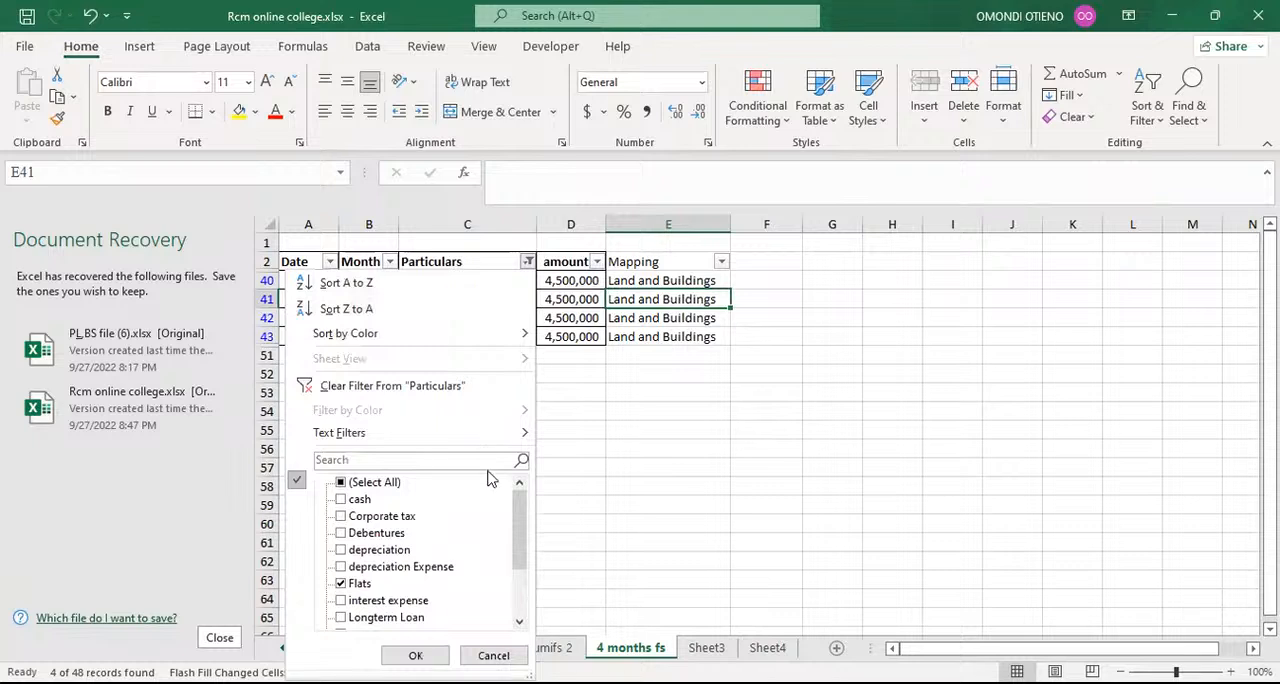
left_click(403, 460)
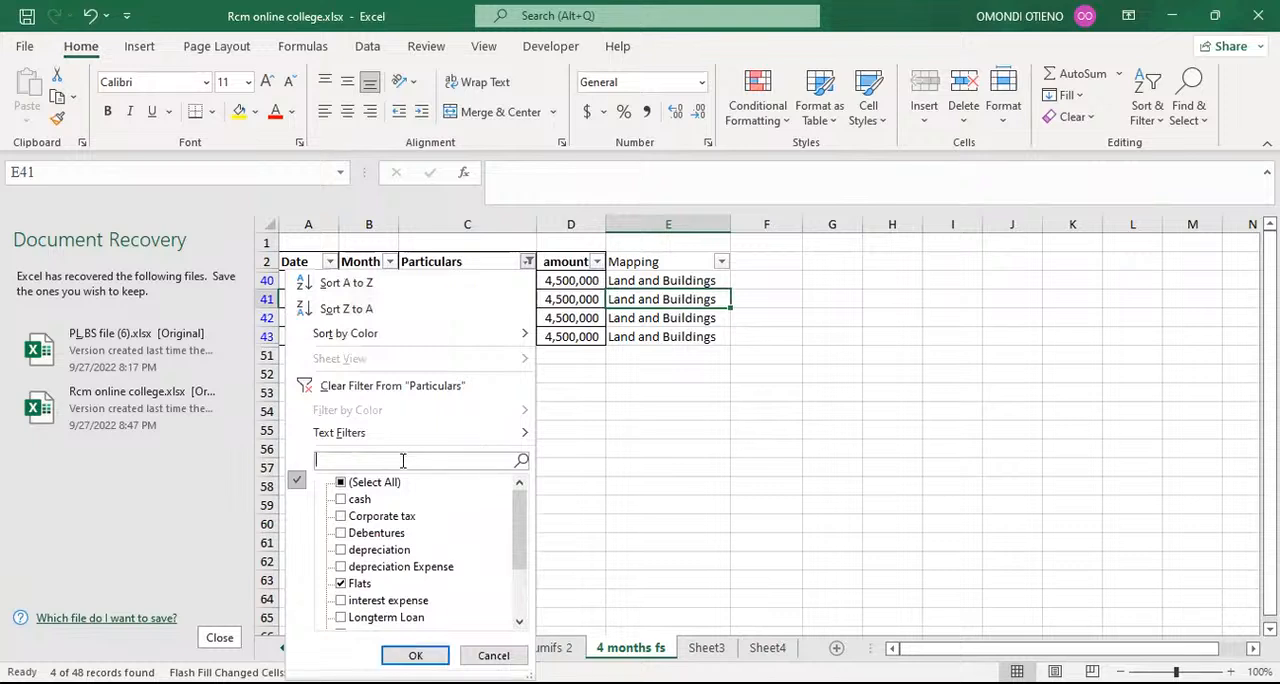
type("long")
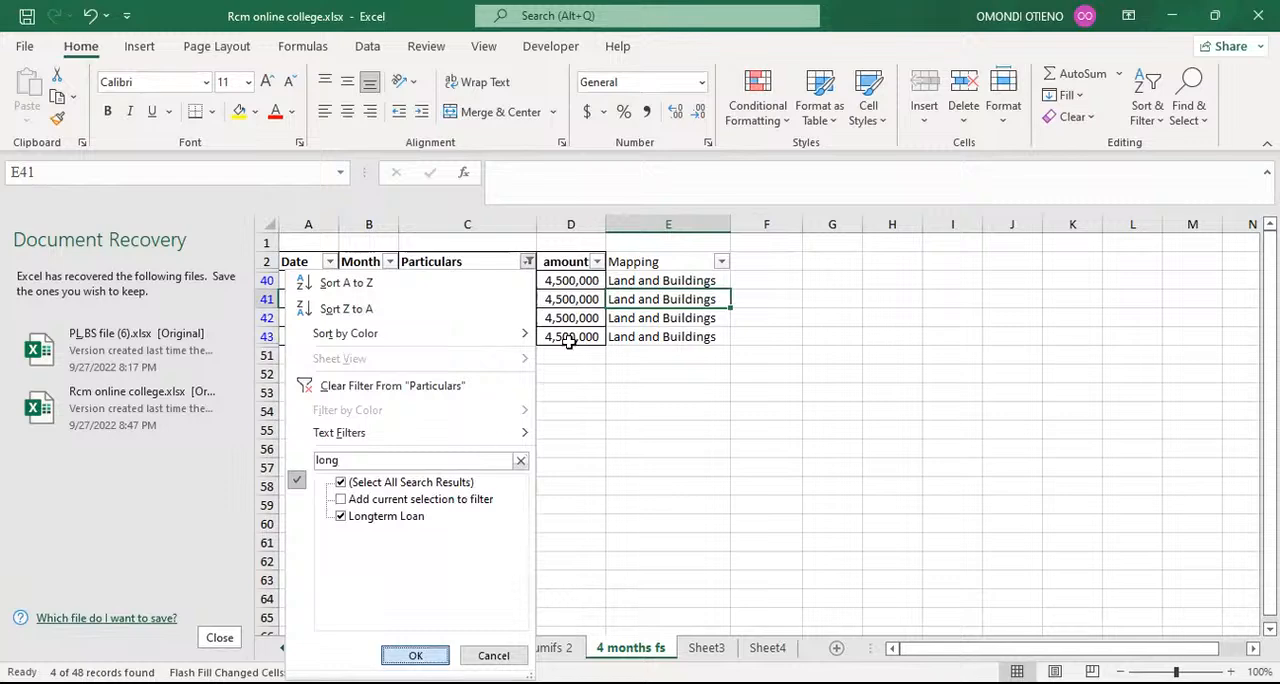
key("Return")
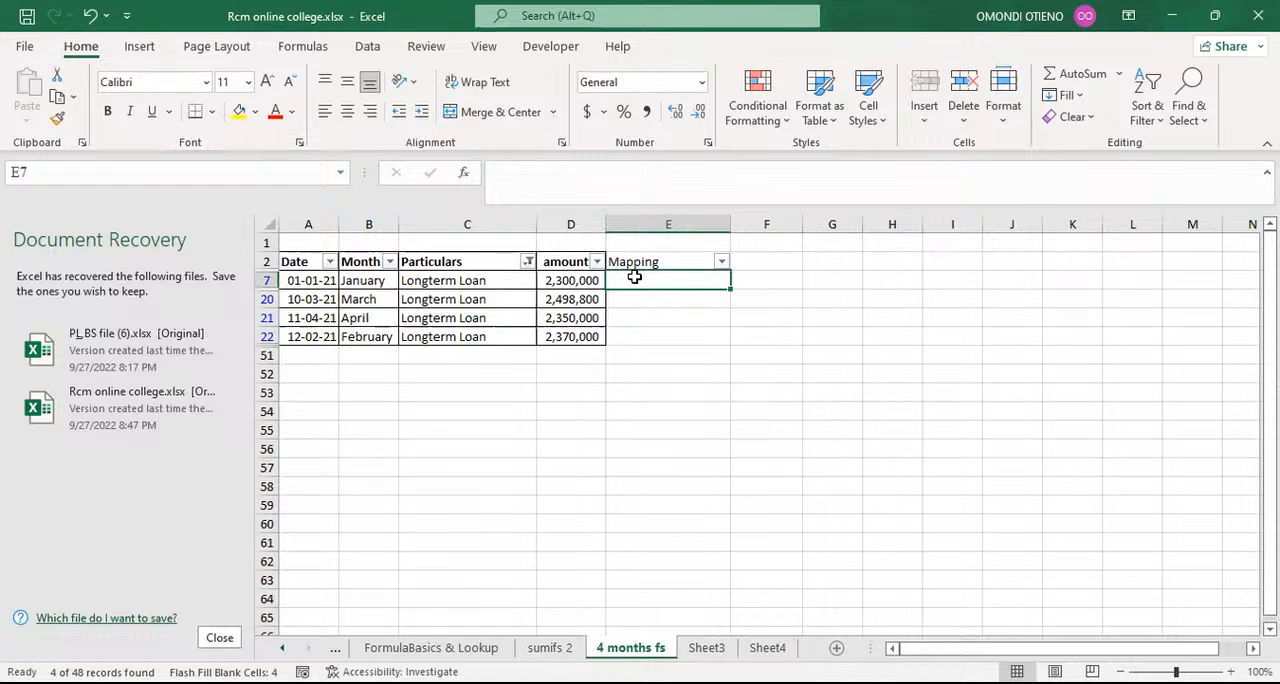
Step: Enter Bank Loan as the mapping in cell E7 and flash-fill the other filtered Longterm Loan rows from E20
type("bank Loan")
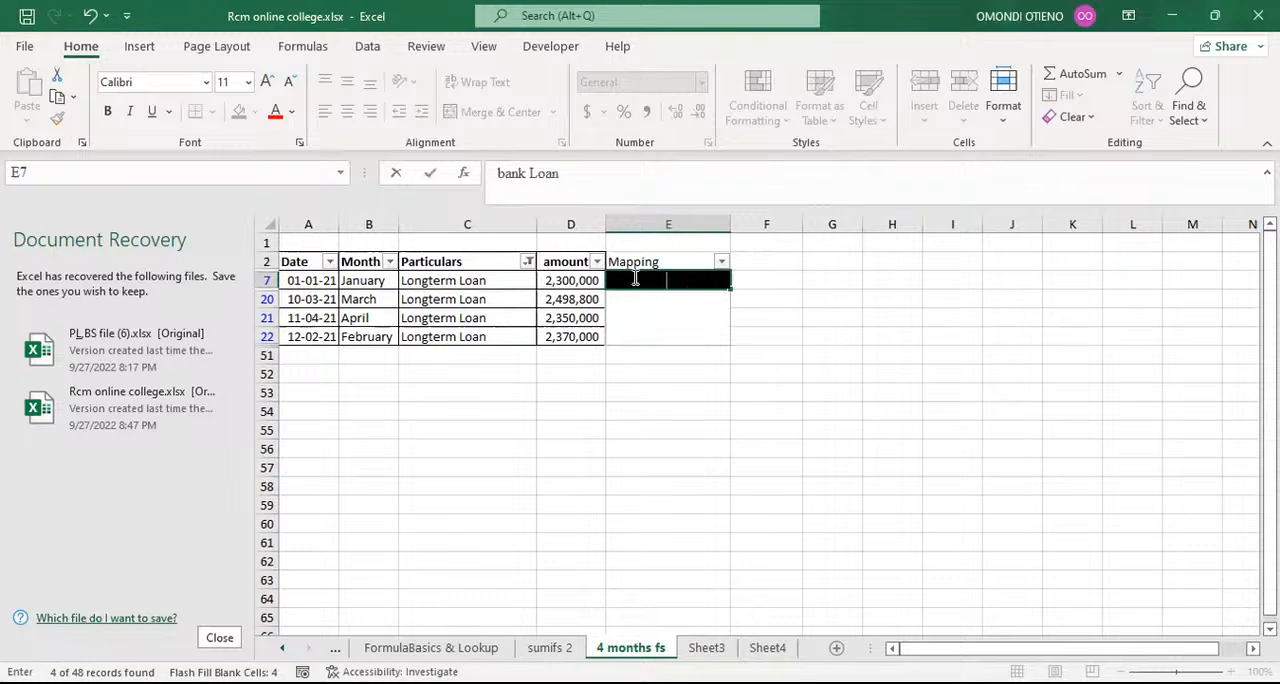
left_click(506, 183)
key("BackSpace")
type("B")
key("Return")
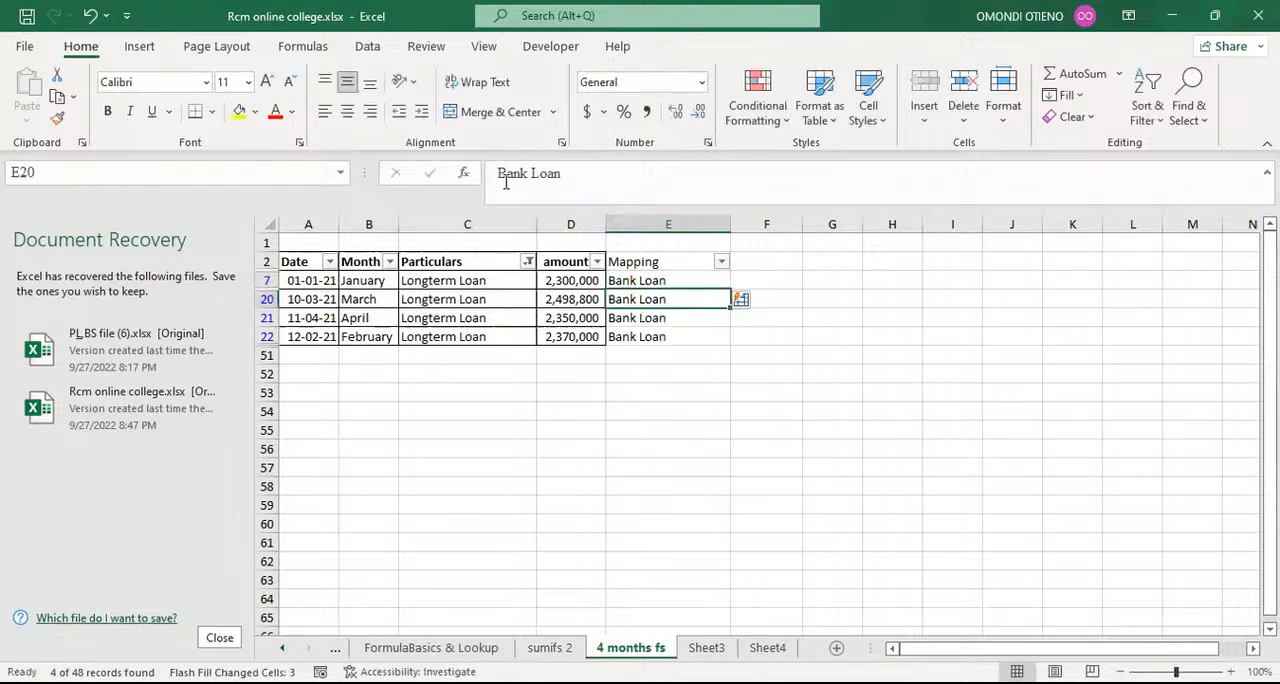
Step: Filter the Particulars column to Rent recivable using the search term rent r
left_click(527, 262)
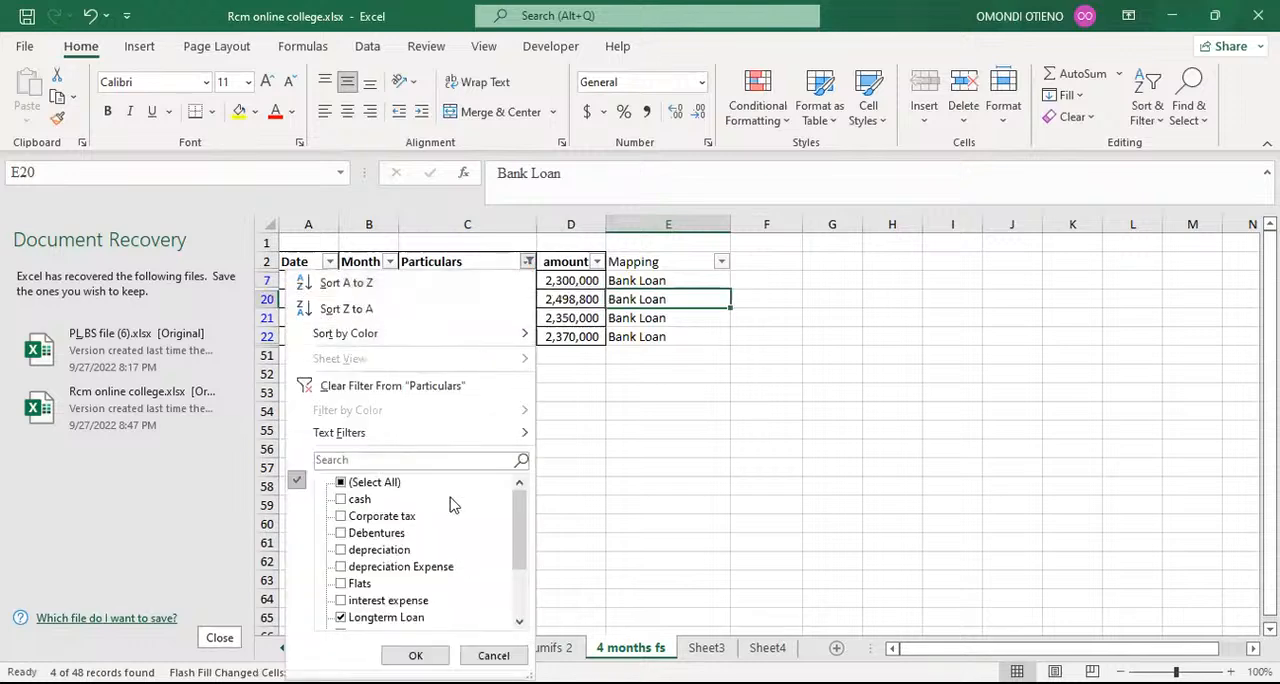
scroll(472, 522, "down", 2)
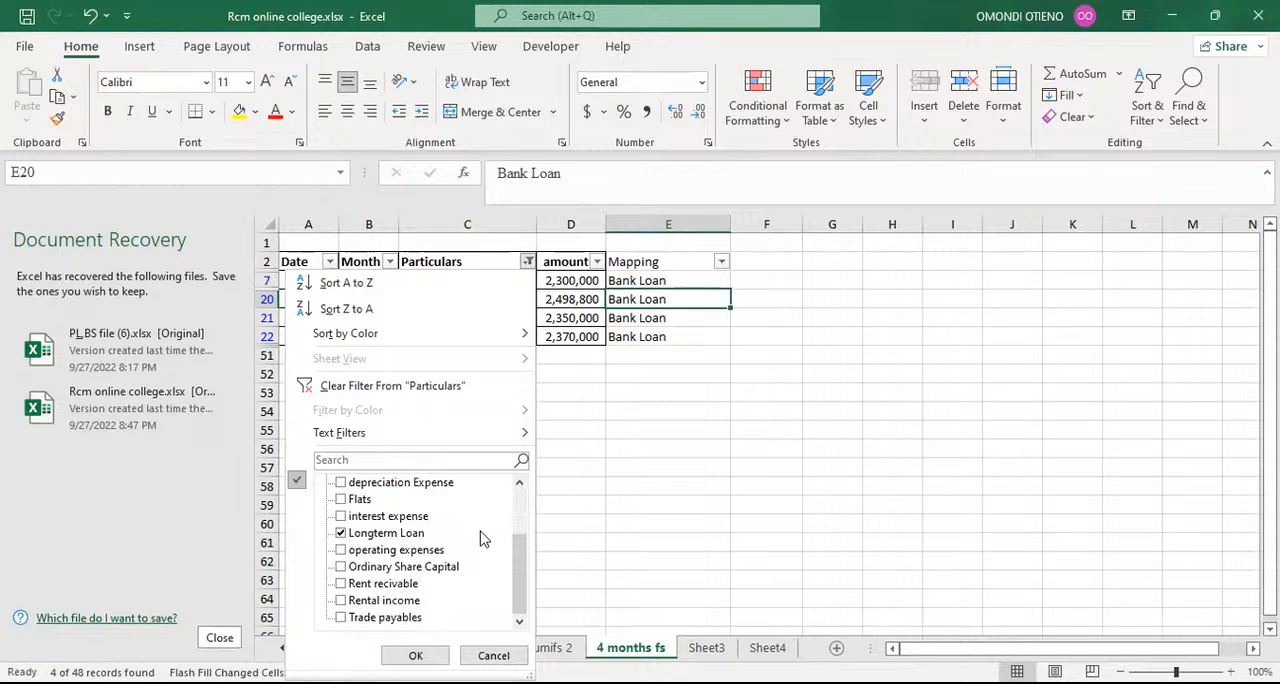
scroll(480, 537, "up", 2)
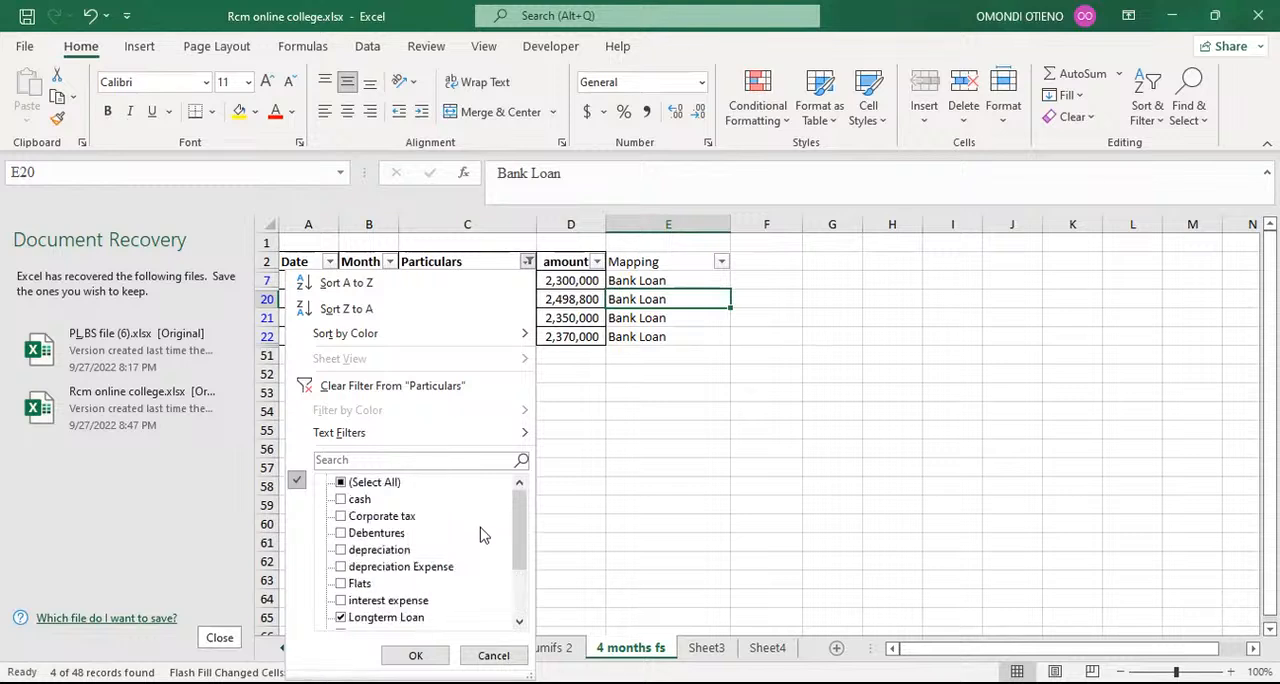
scroll(481, 533, "down", 2)
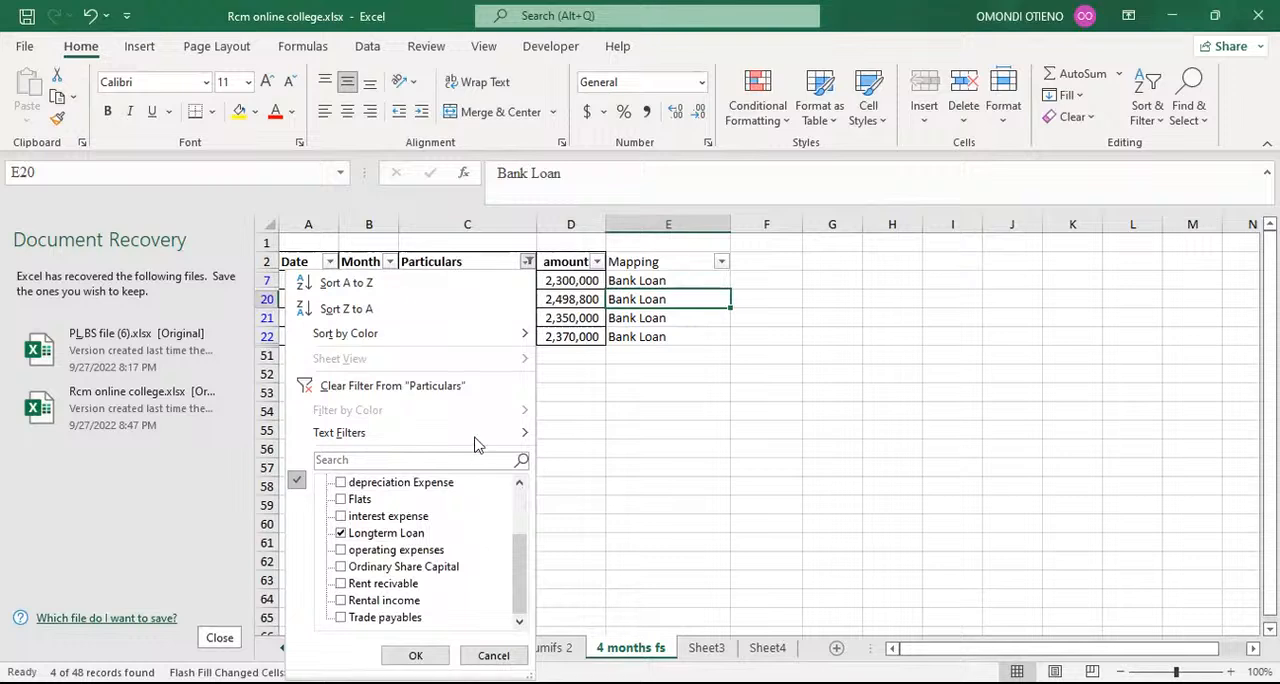
left_click(361, 459)
type("rent")
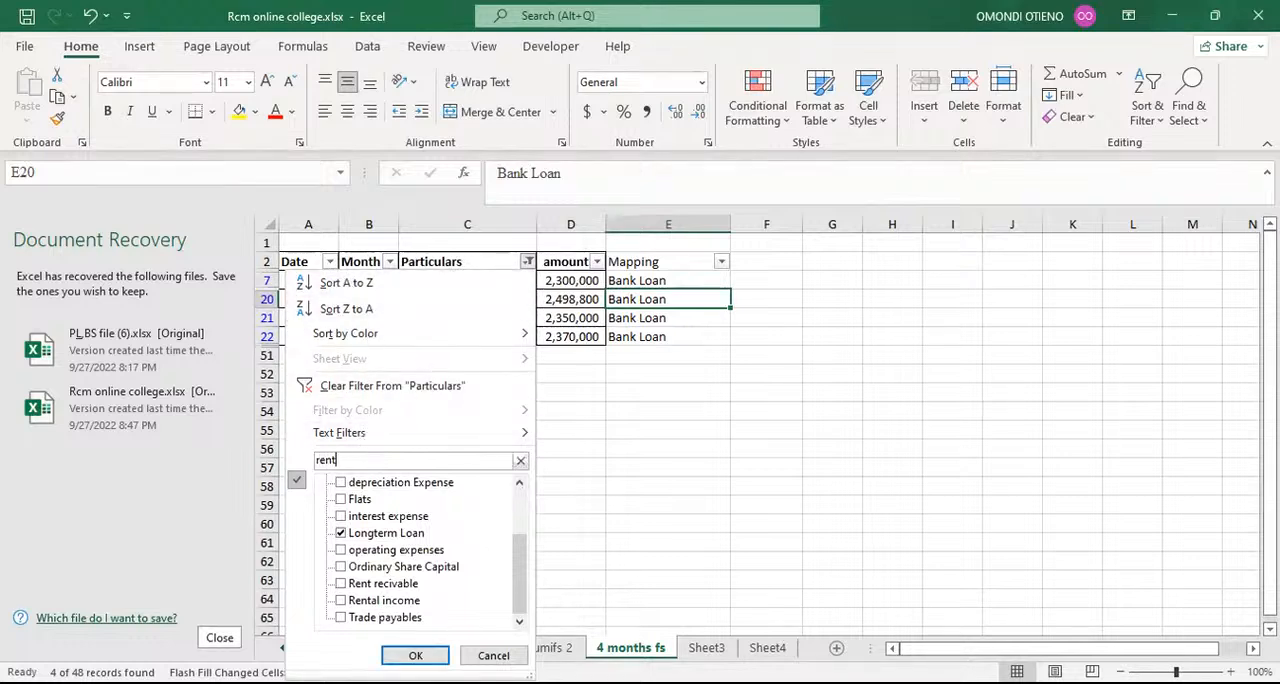
type(" r")
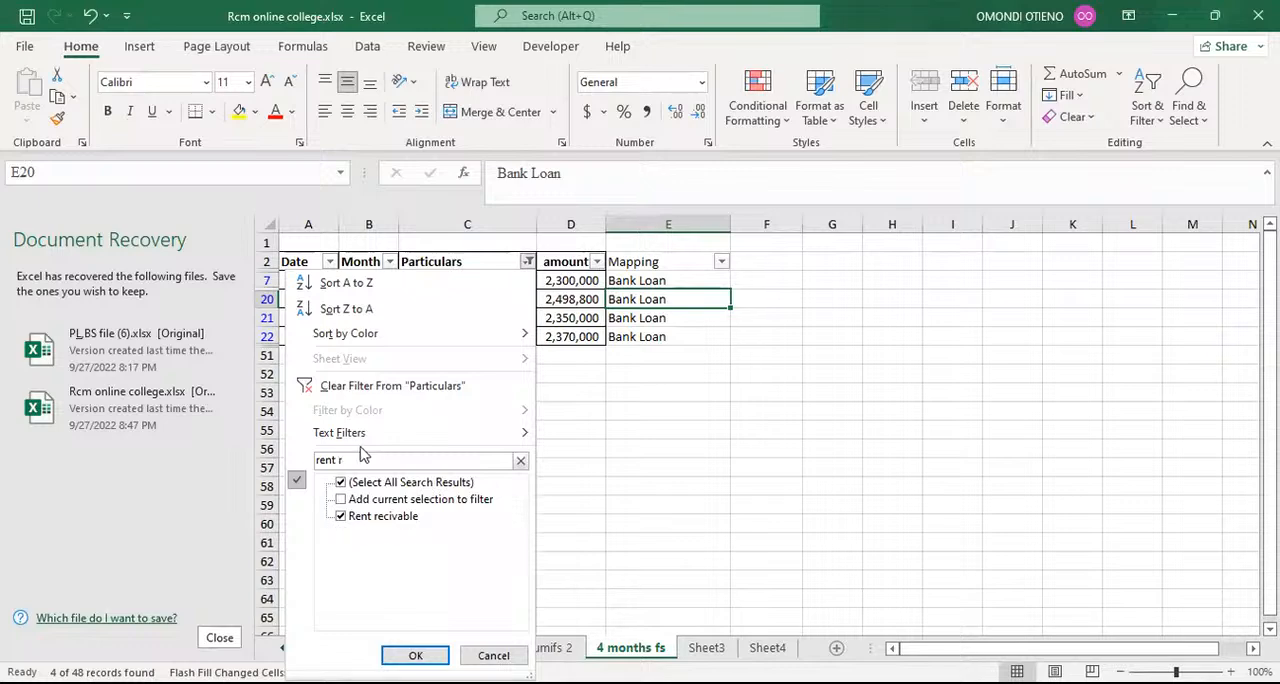
left_click(410, 655)
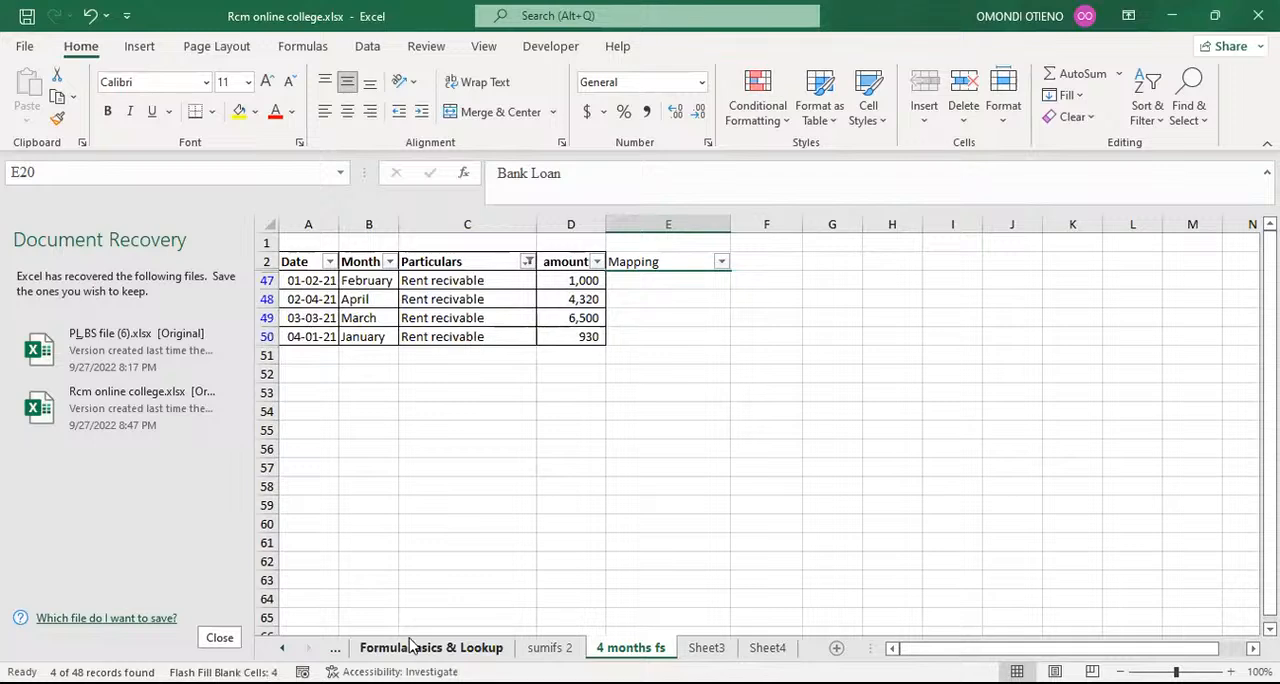
Step: Enter Debtors as the mapping in cell E47 and flash-fill the other filtered Rent recivable rows
left_click(646, 280)
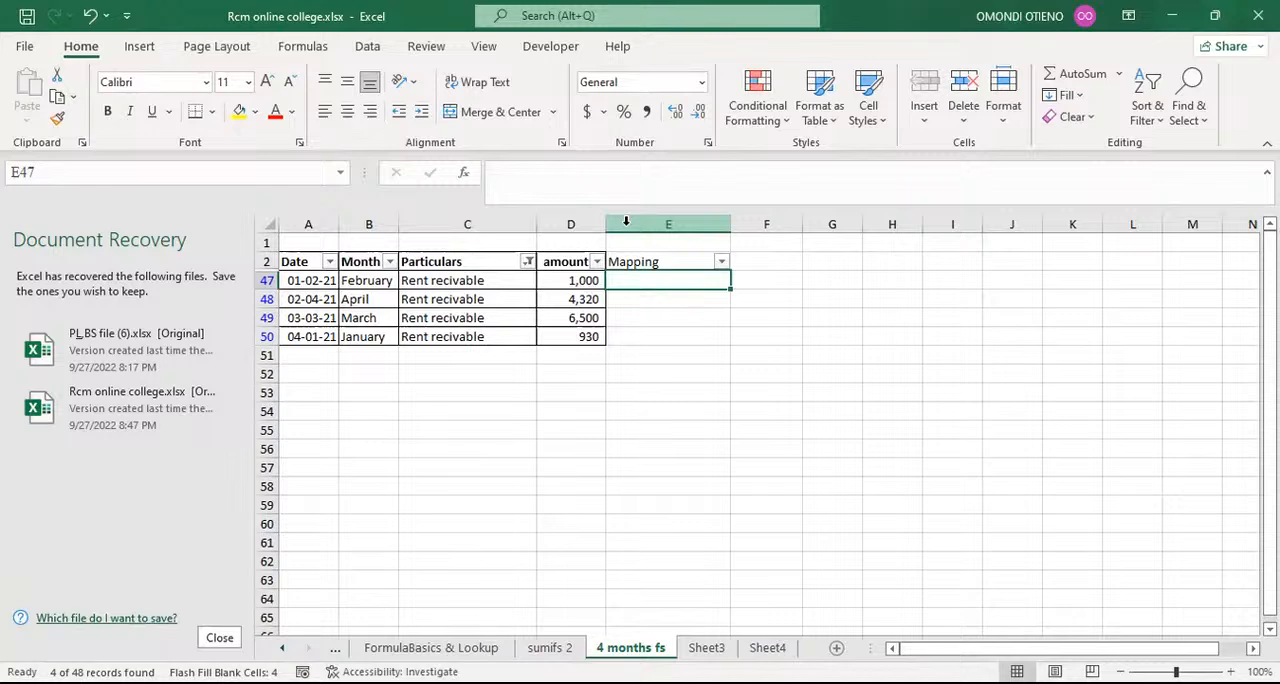
type("De")
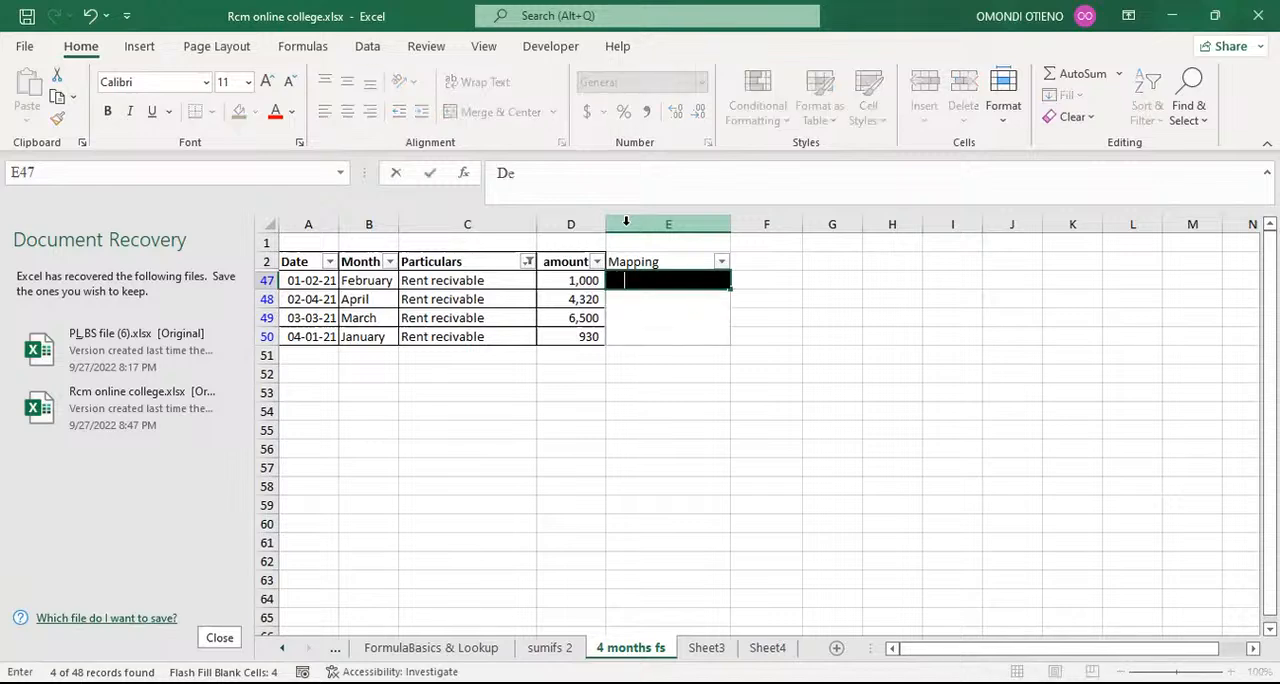
type("btors")
left_click(687, 396)
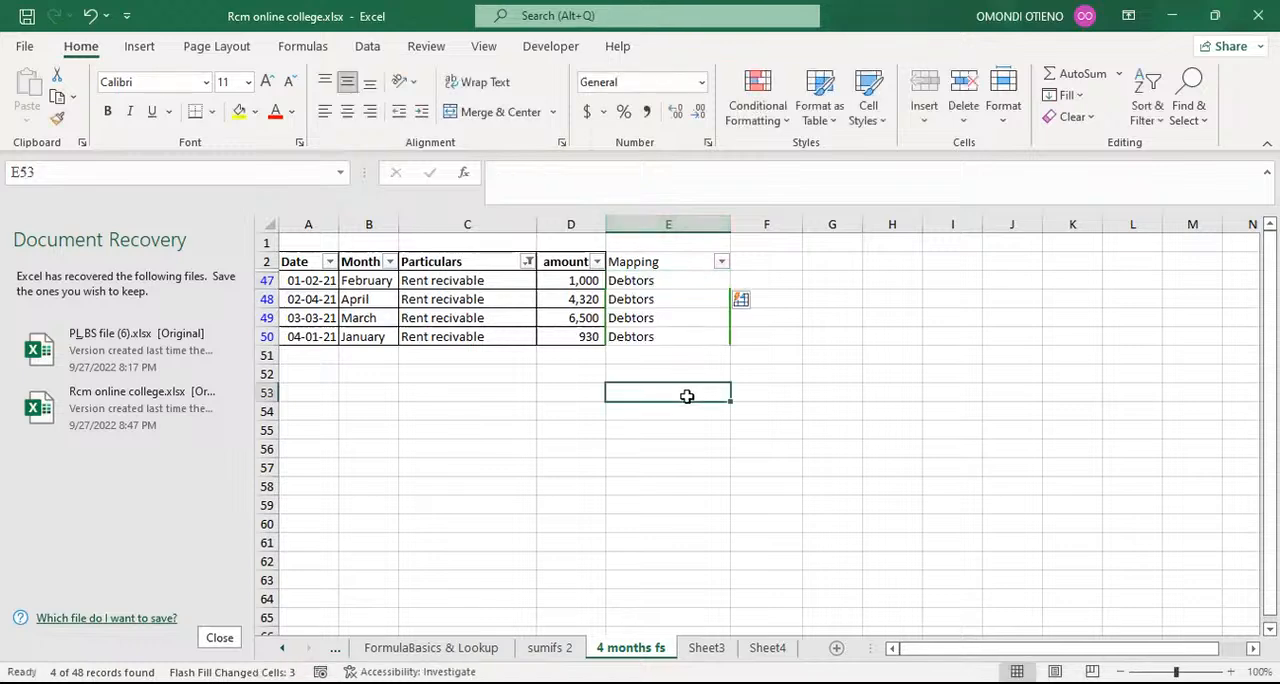
Step: Filter the Particulars column to Trade payables using the search term trade
left_click(527, 262)
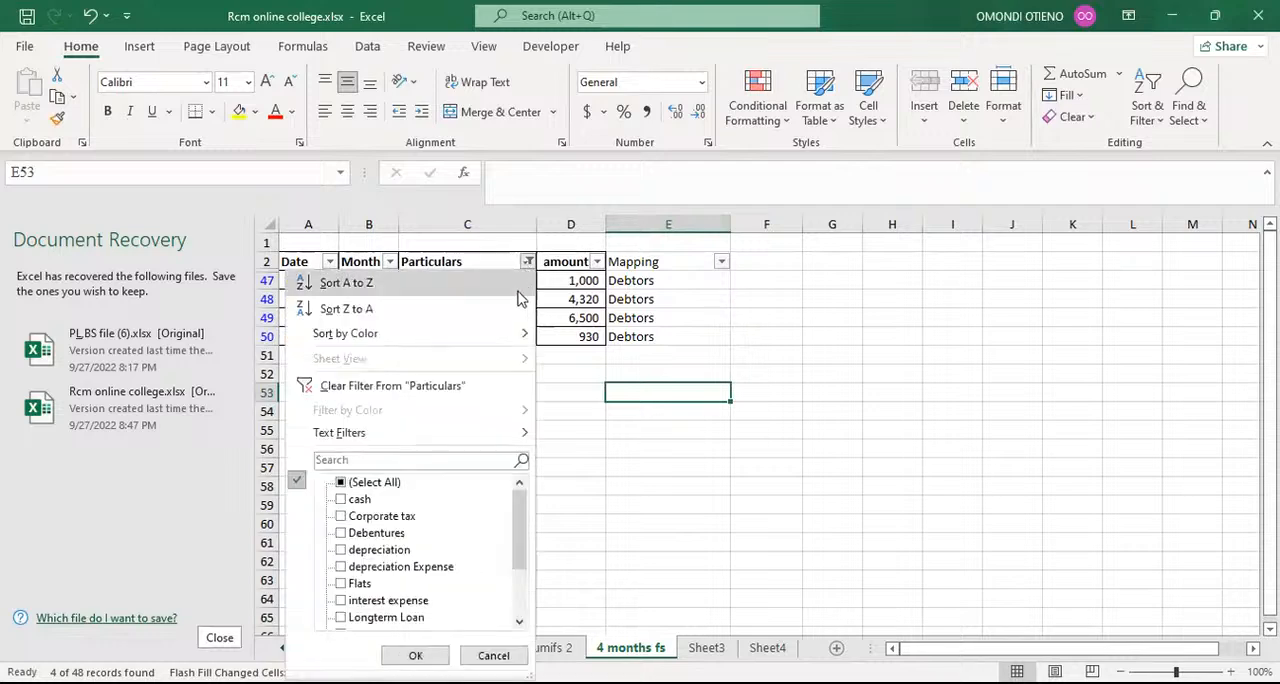
scroll(510, 528, "down", 2)
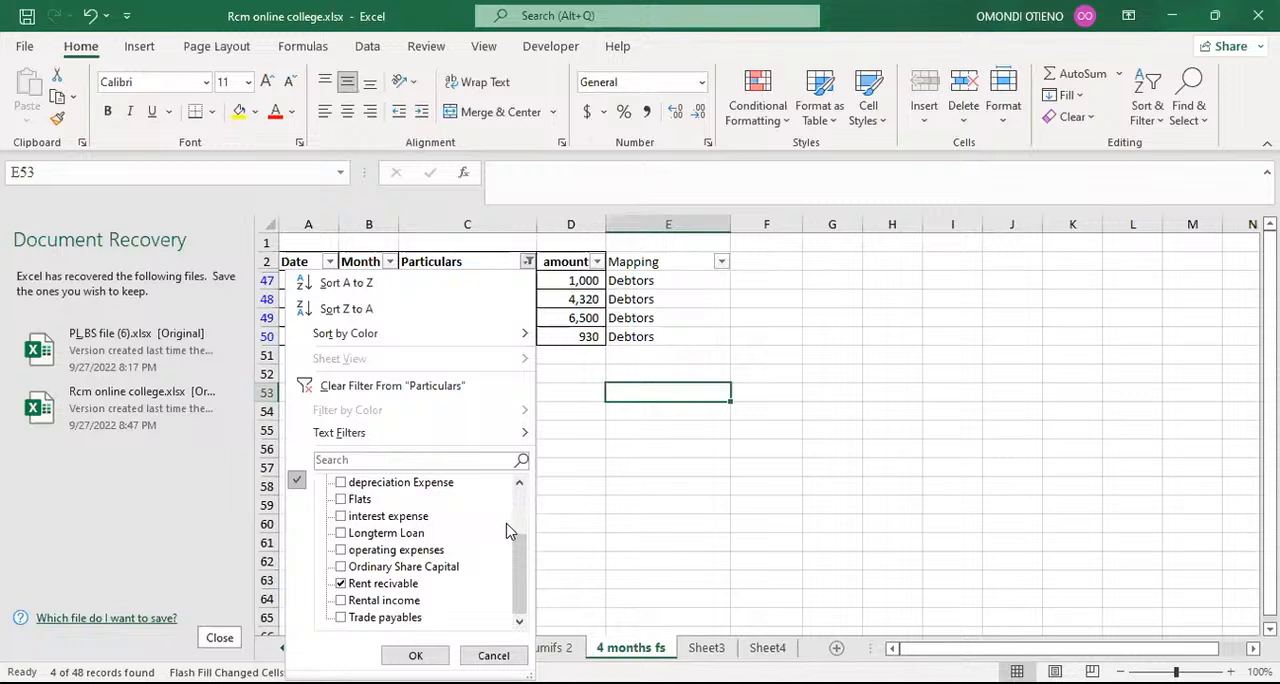
left_click(371, 460)
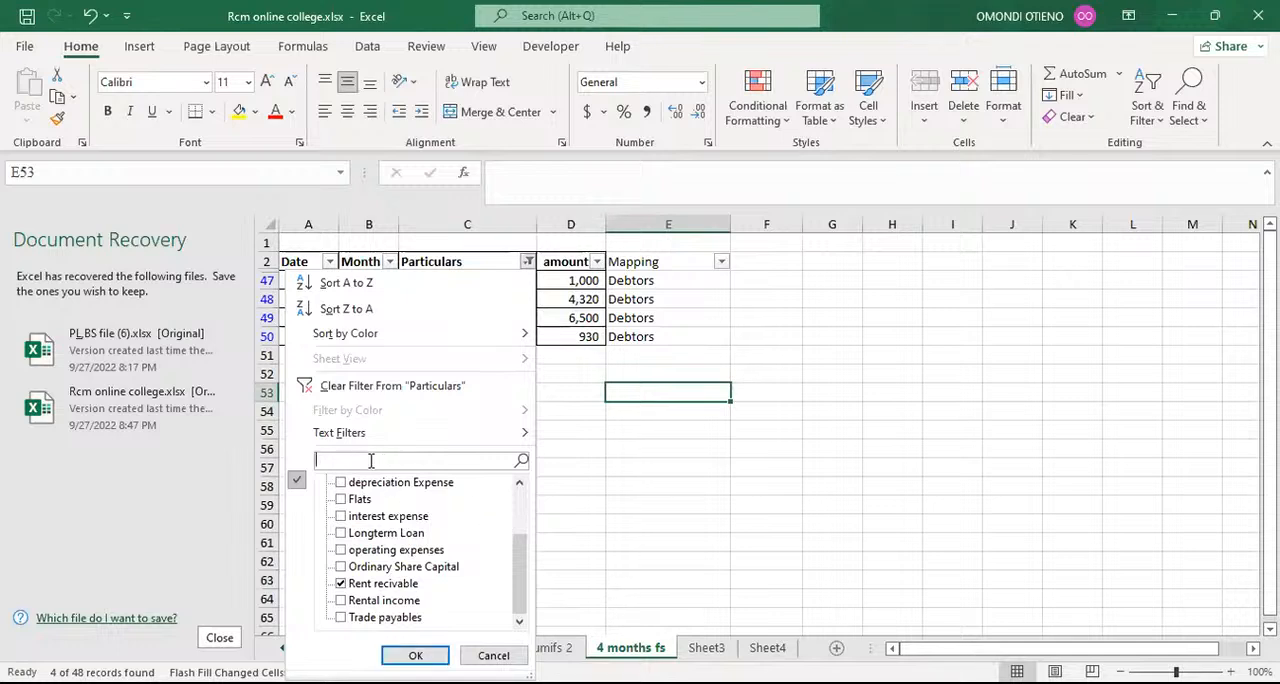
type("trade")
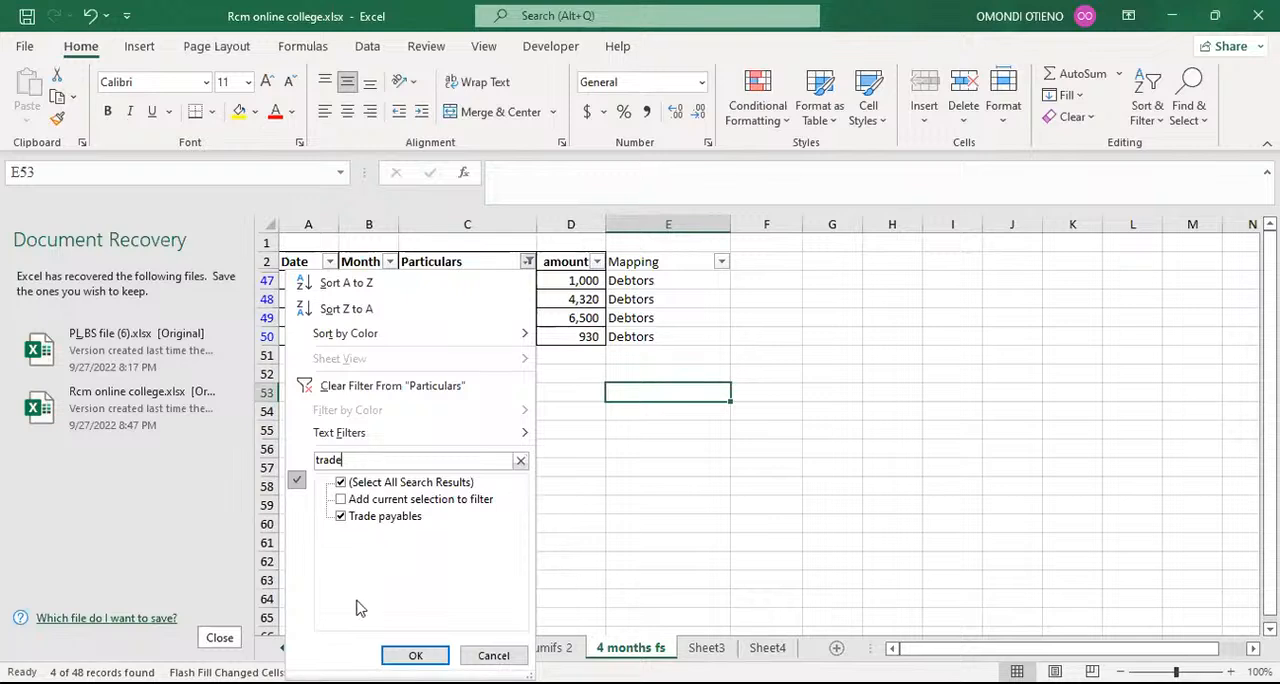
left_click(415, 655)
Step: Enter Creditors as the mapping in cell E8 and flash-fill the other filtered Trade payables rows from E9
left_click(630, 284)
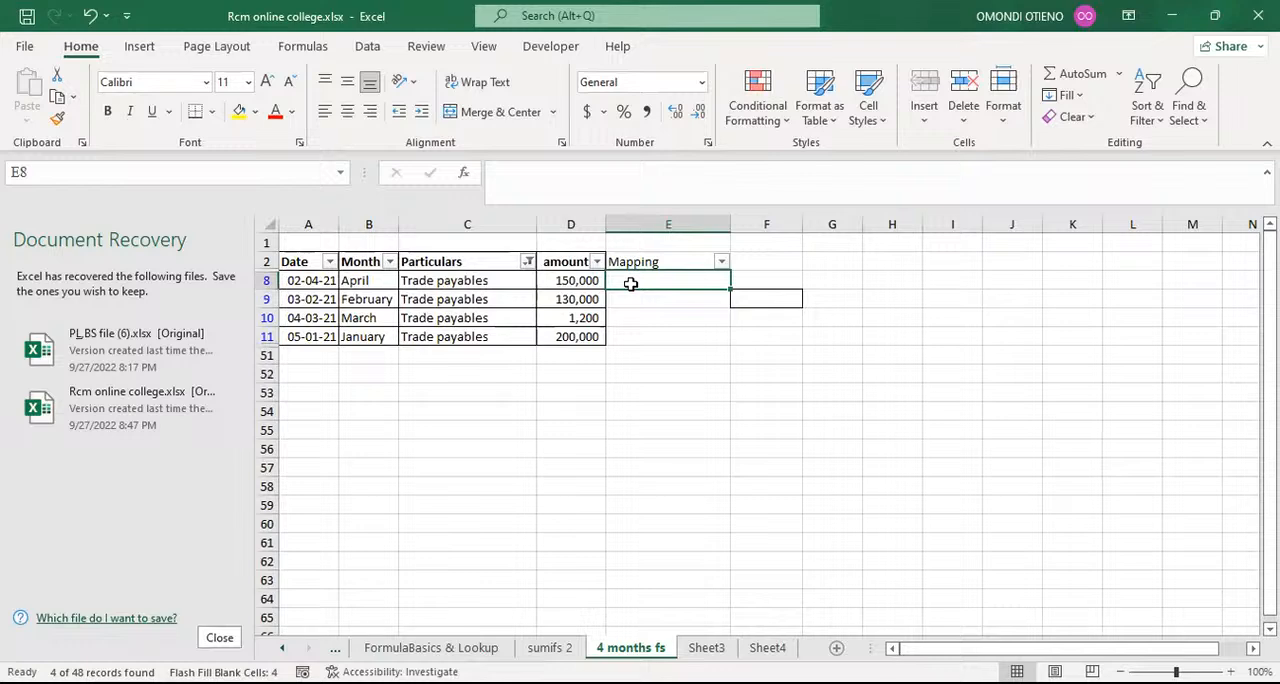
type("Cr")
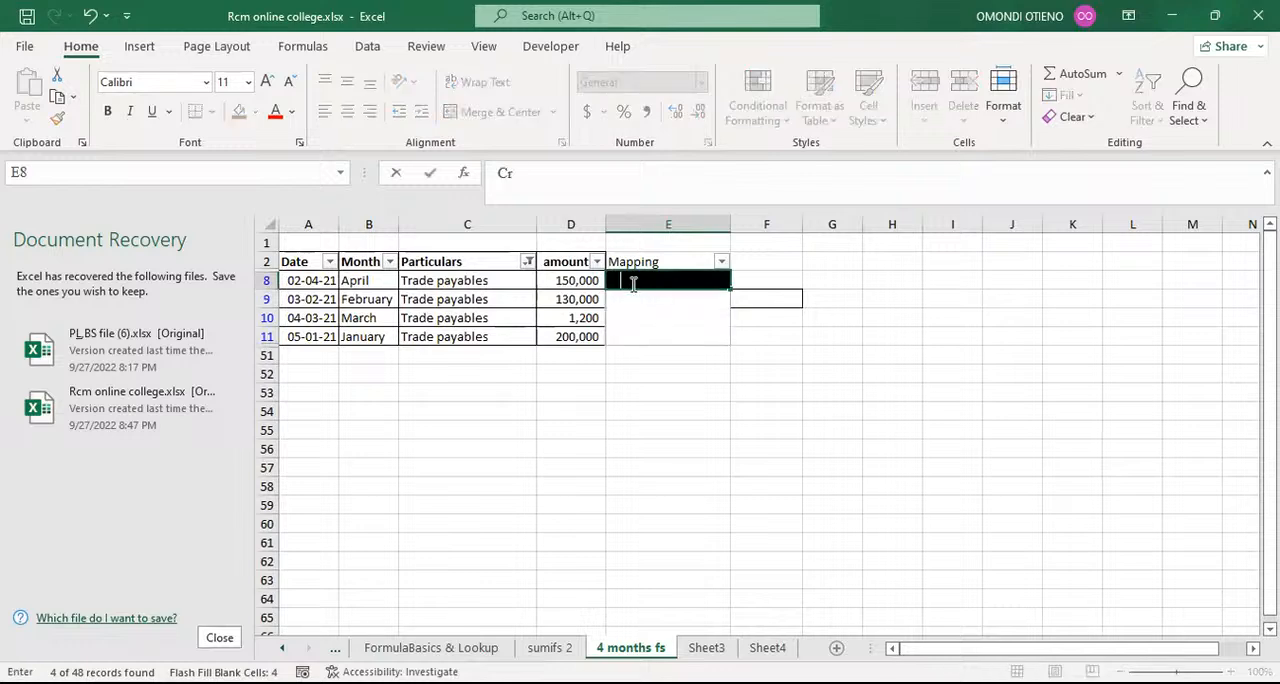
type("editors")
key("Return")
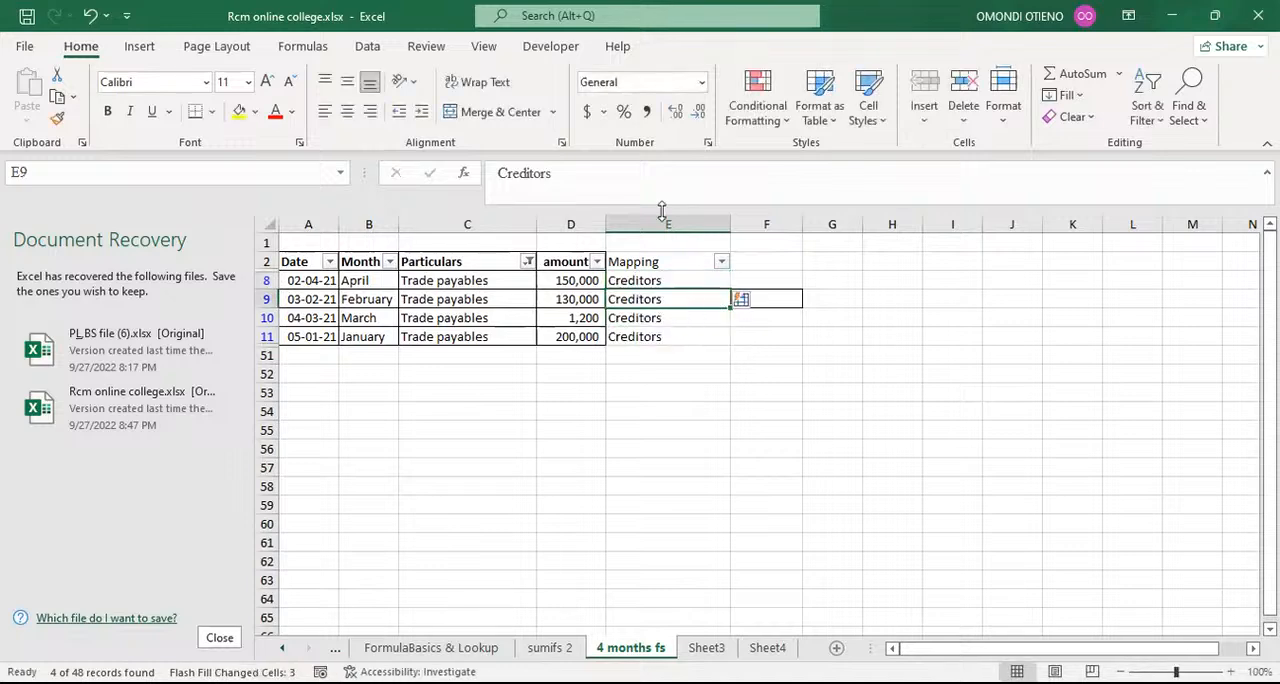
Step: Filter the Particulars column to Ordinary Share Capital using the search term ordi
left_click(529, 261)
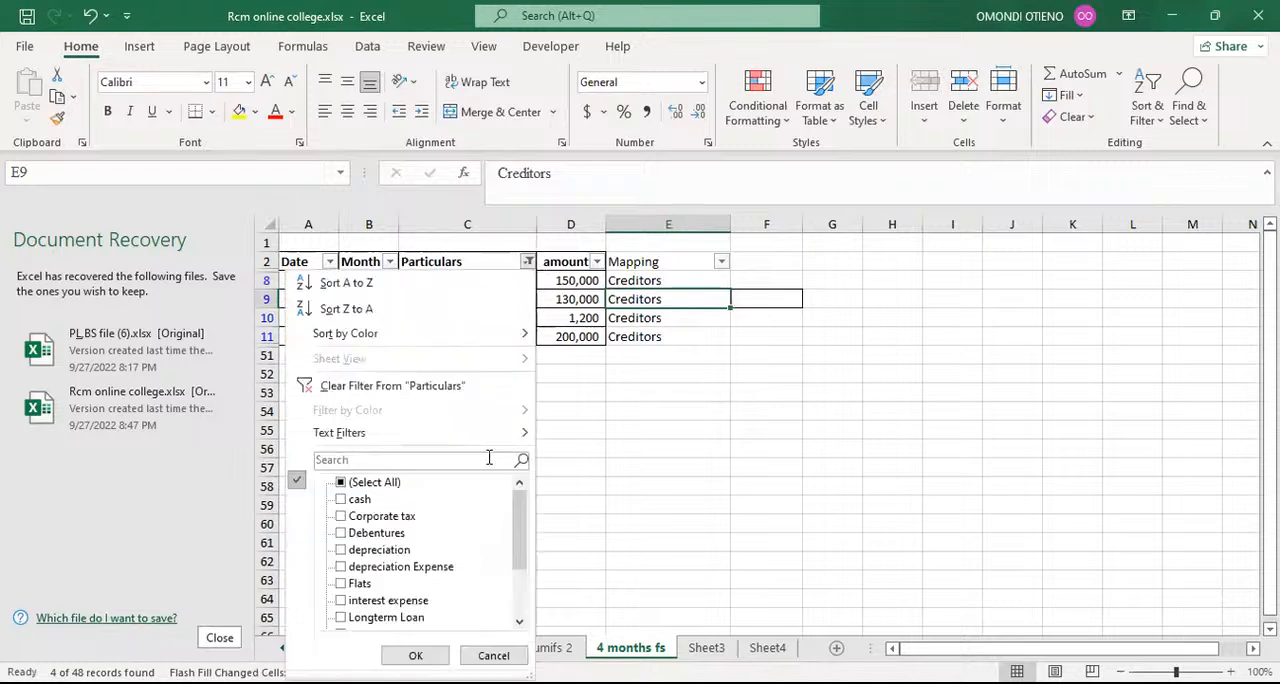
scroll(519, 492, "down", 2)
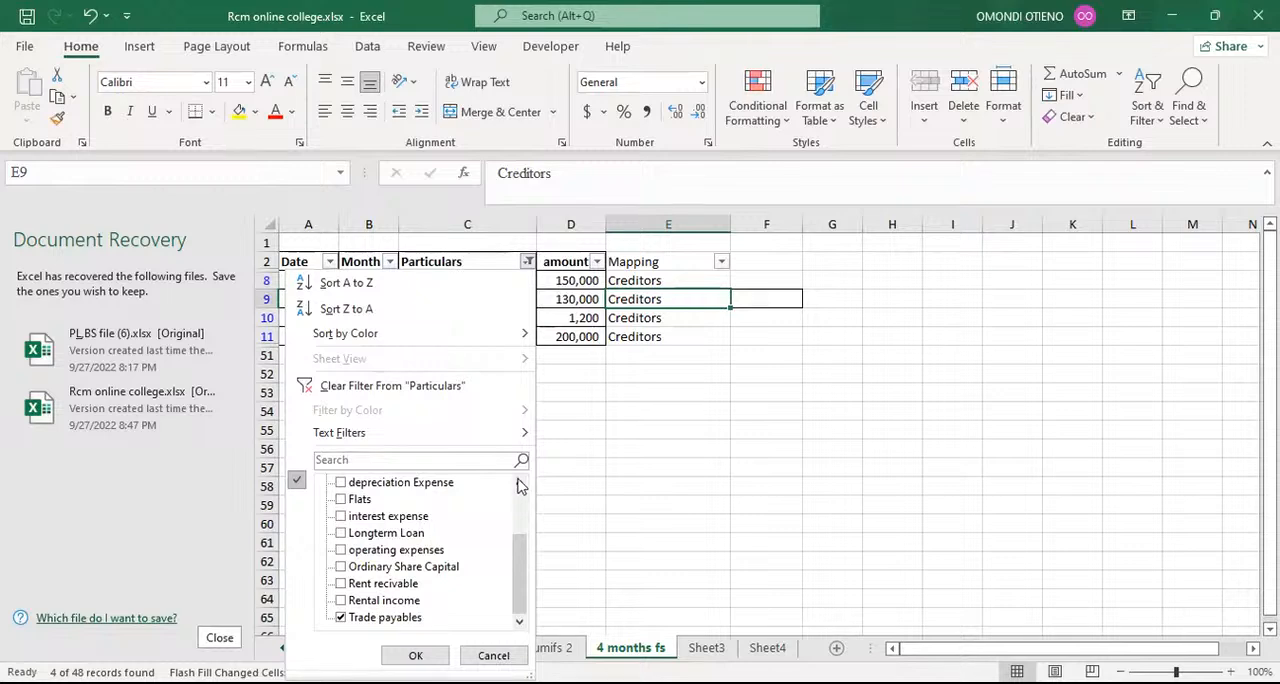
left_click(451, 457)
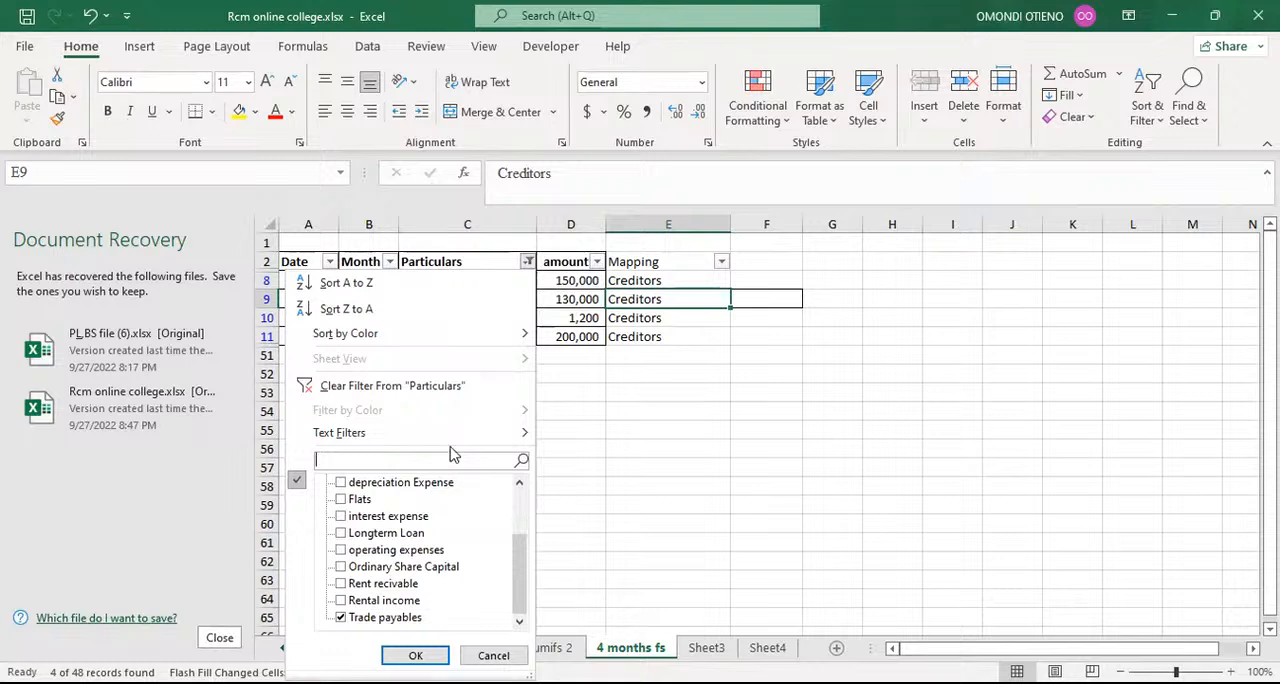
type("ordi")
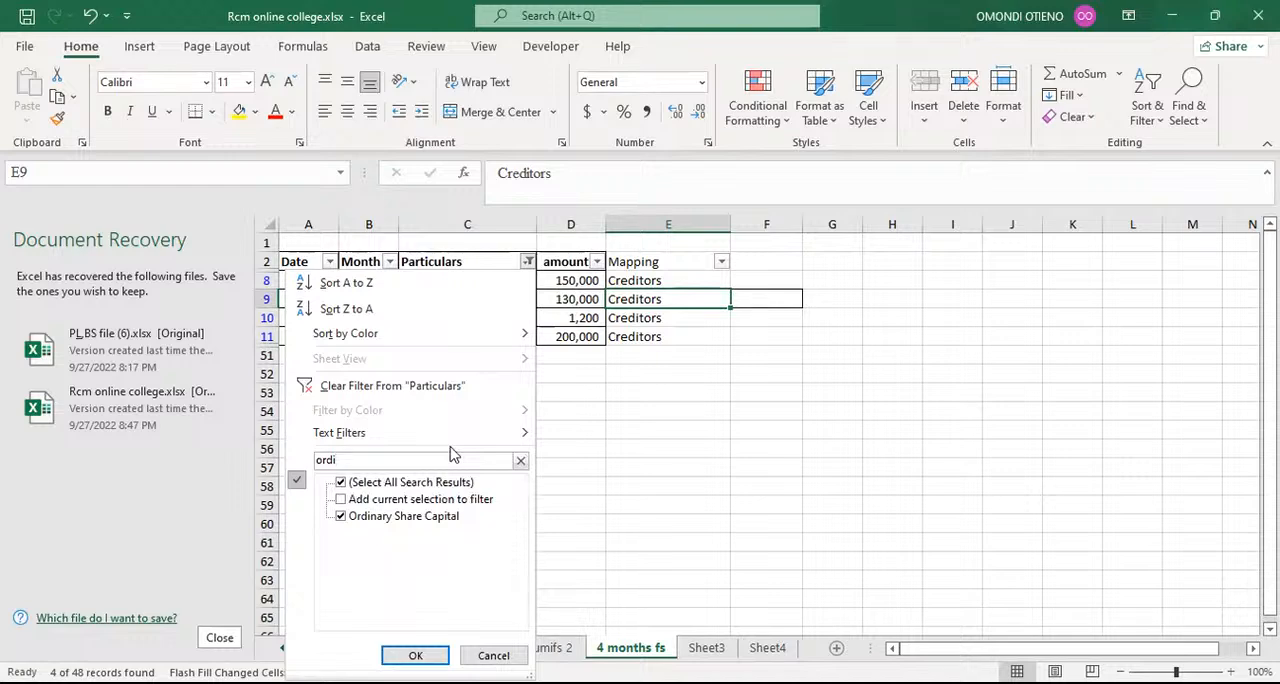
left_click(418, 652)
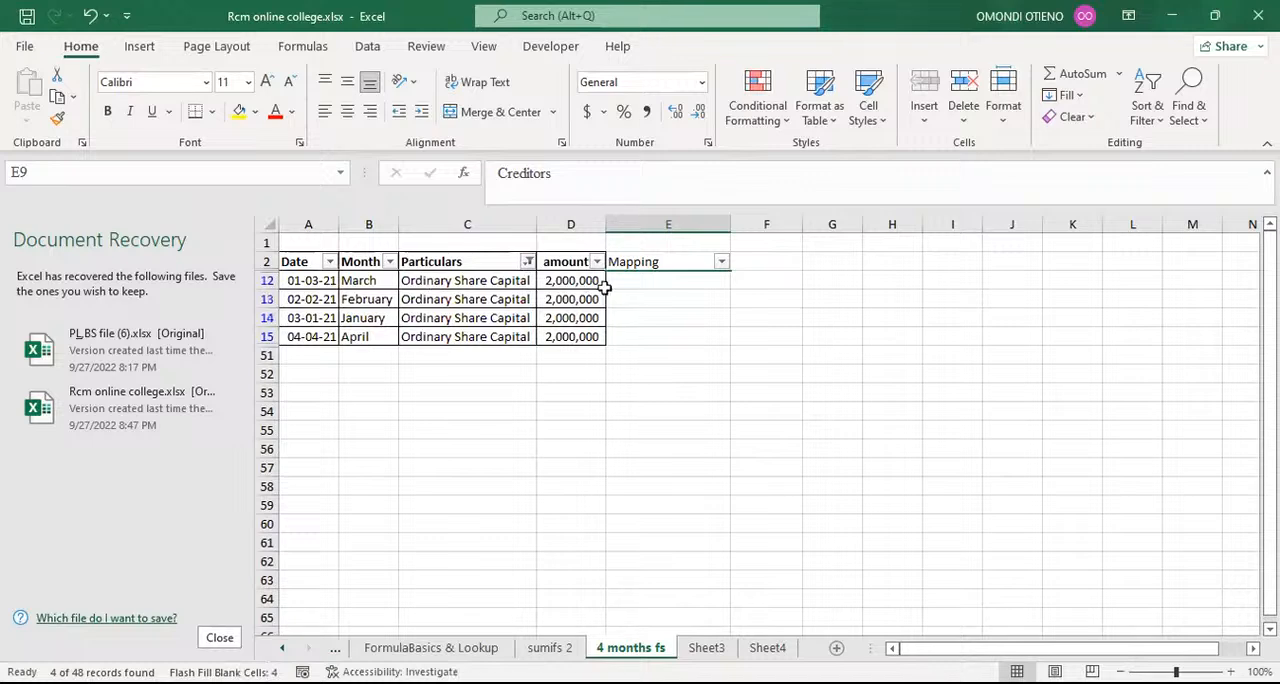
Step: Enter Ordinary share capital as the mapping in cell E12 and flash-fill the other filtered Ordinary Share Capital rows
left_click(636, 282)
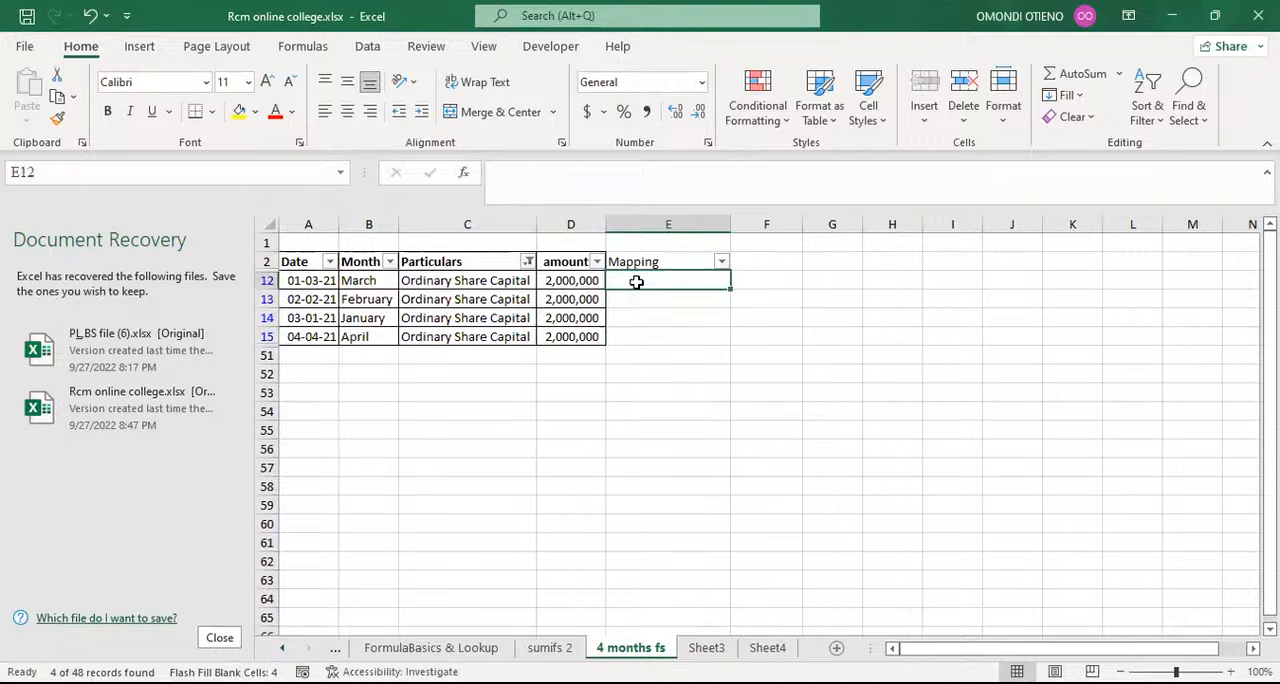
type("O")
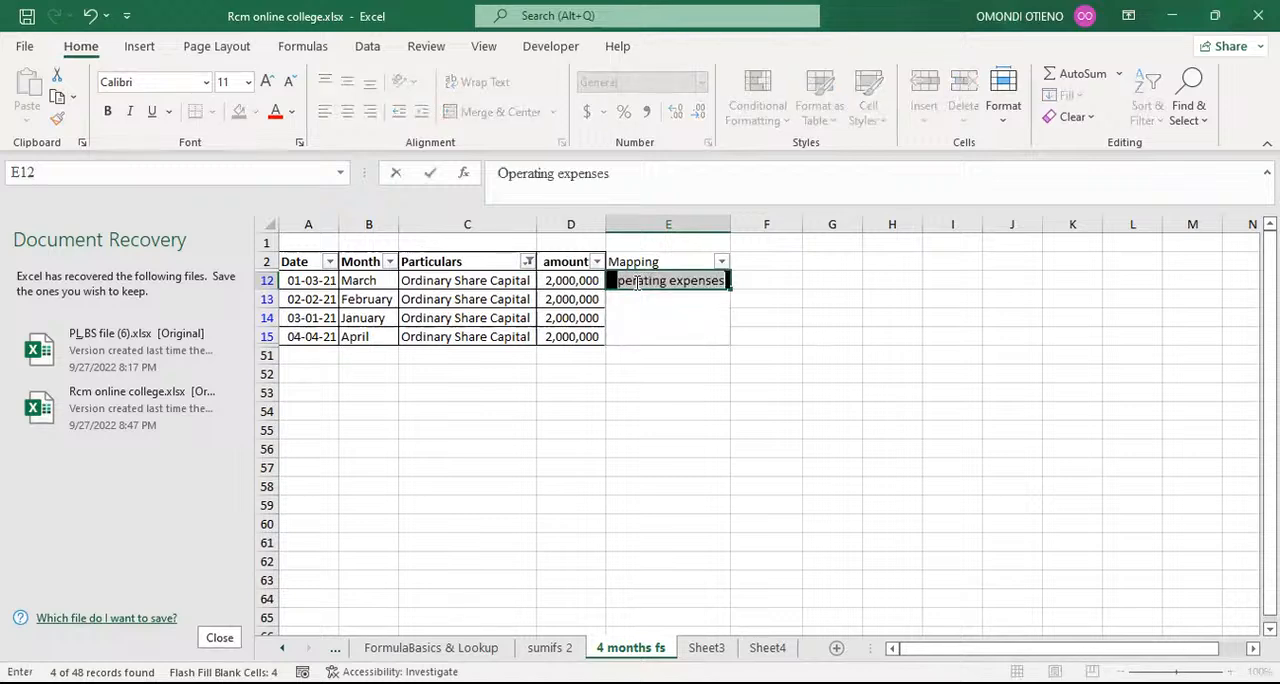
type("rdinary share capital")
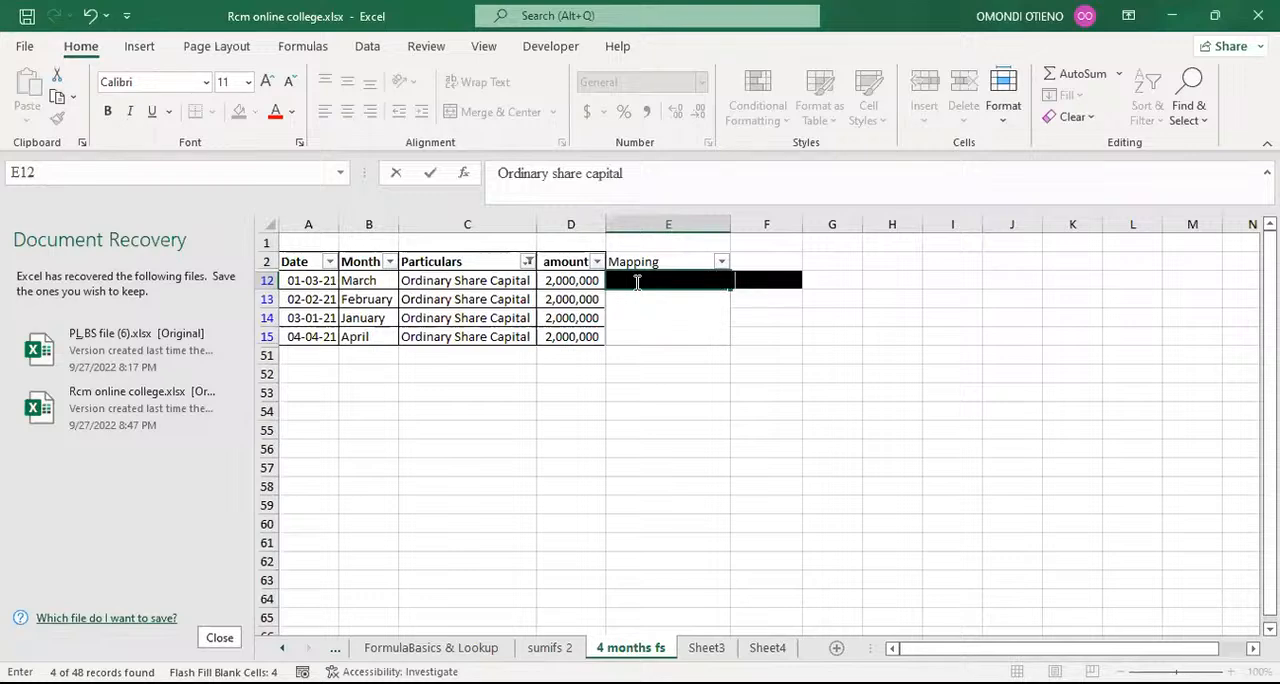
left_click(687, 338)
key("ctrl+e")
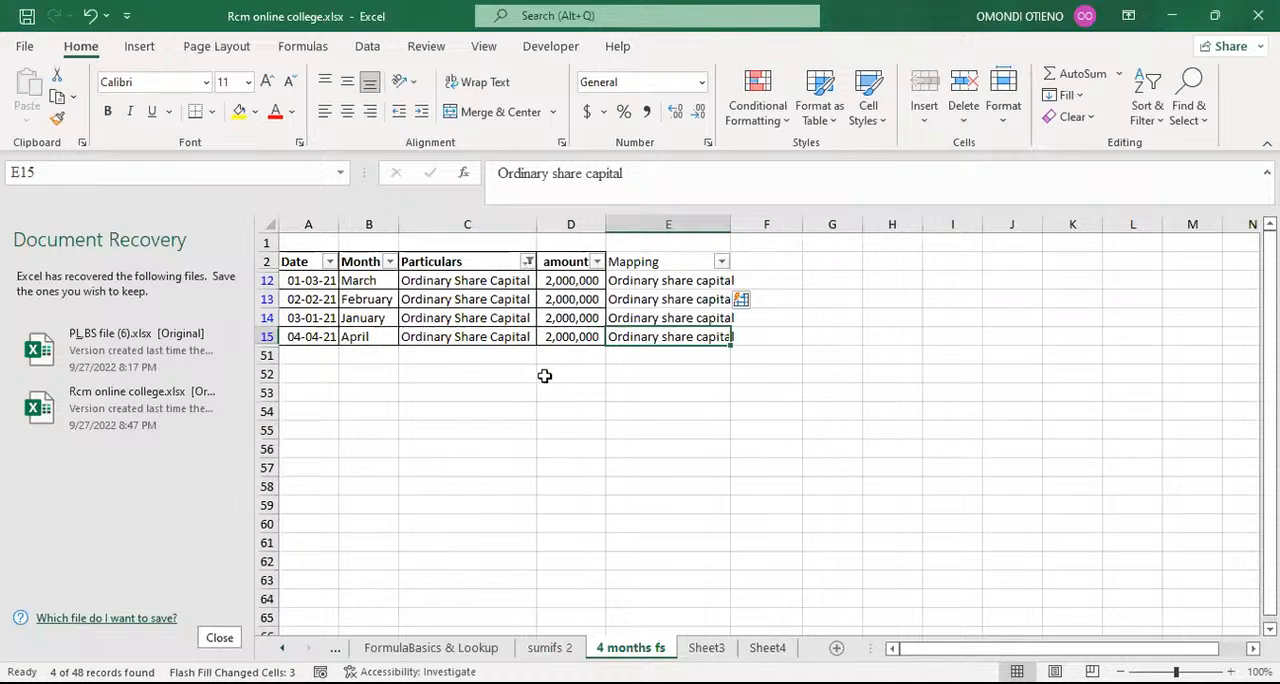
left_click_drag(508, 405, 510, 386)
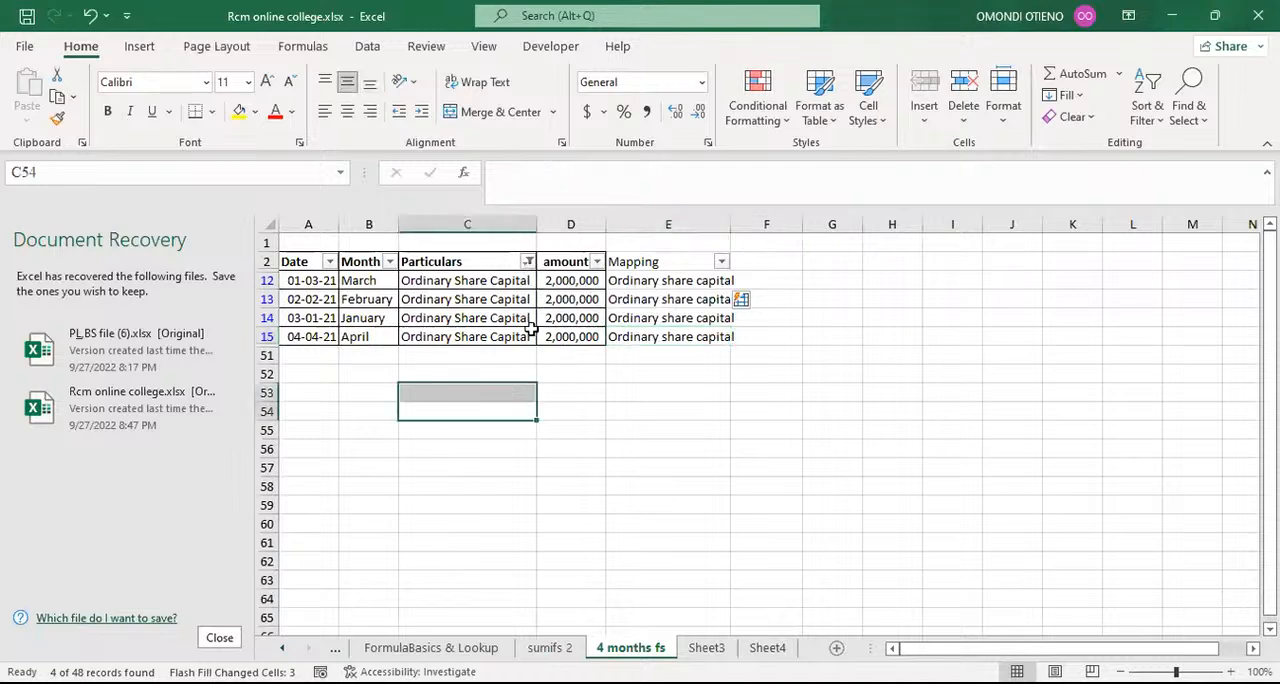
Step: Filter the Particulars column to Trade payables using the search term tra
left_click(528, 262)
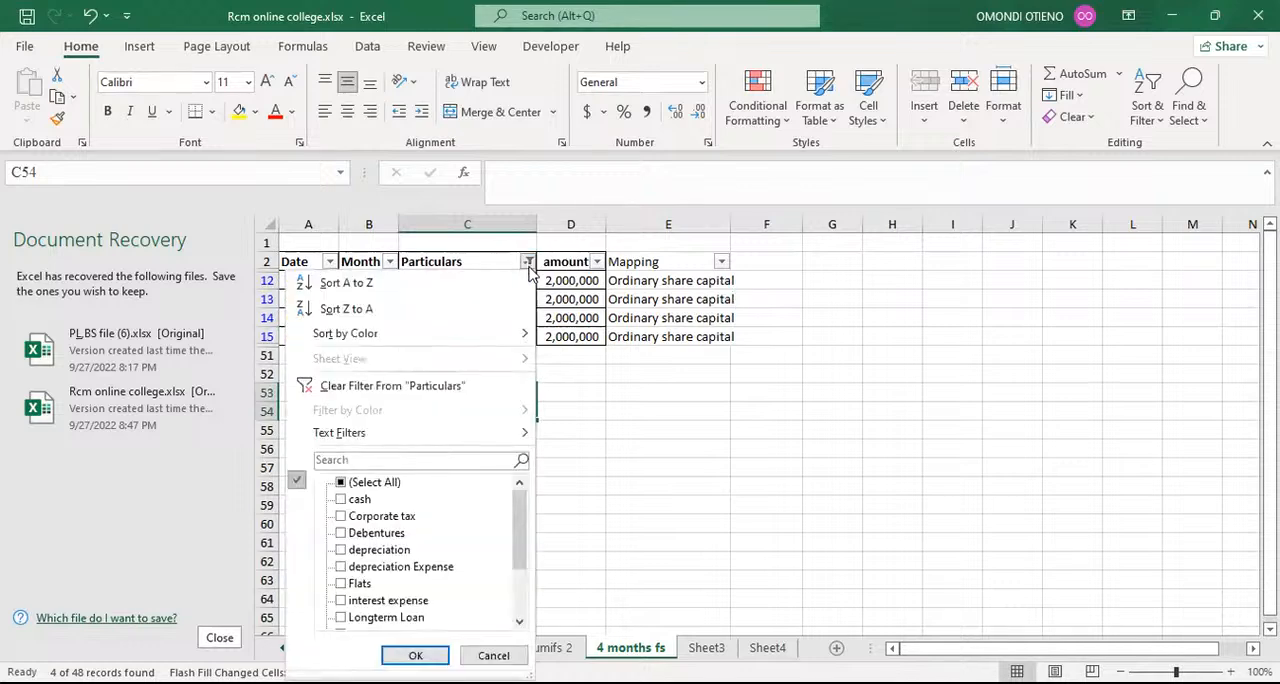
left_click(393, 462)
type("tra")
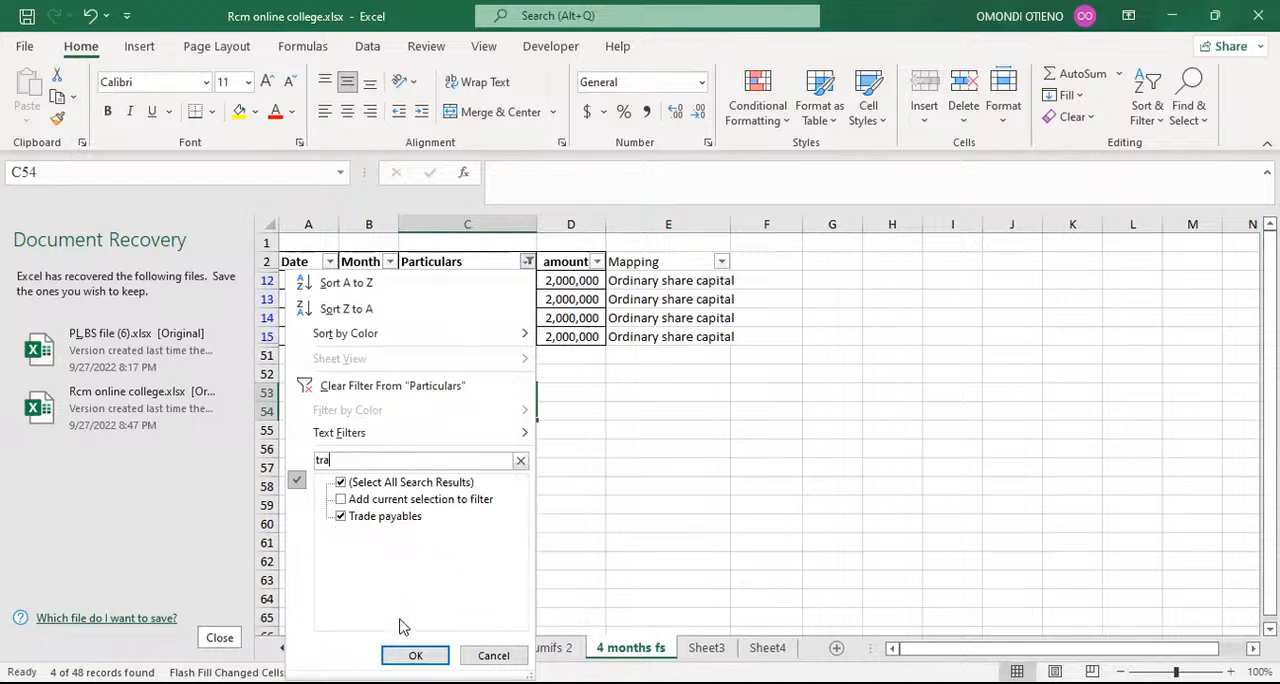
left_click(415, 655)
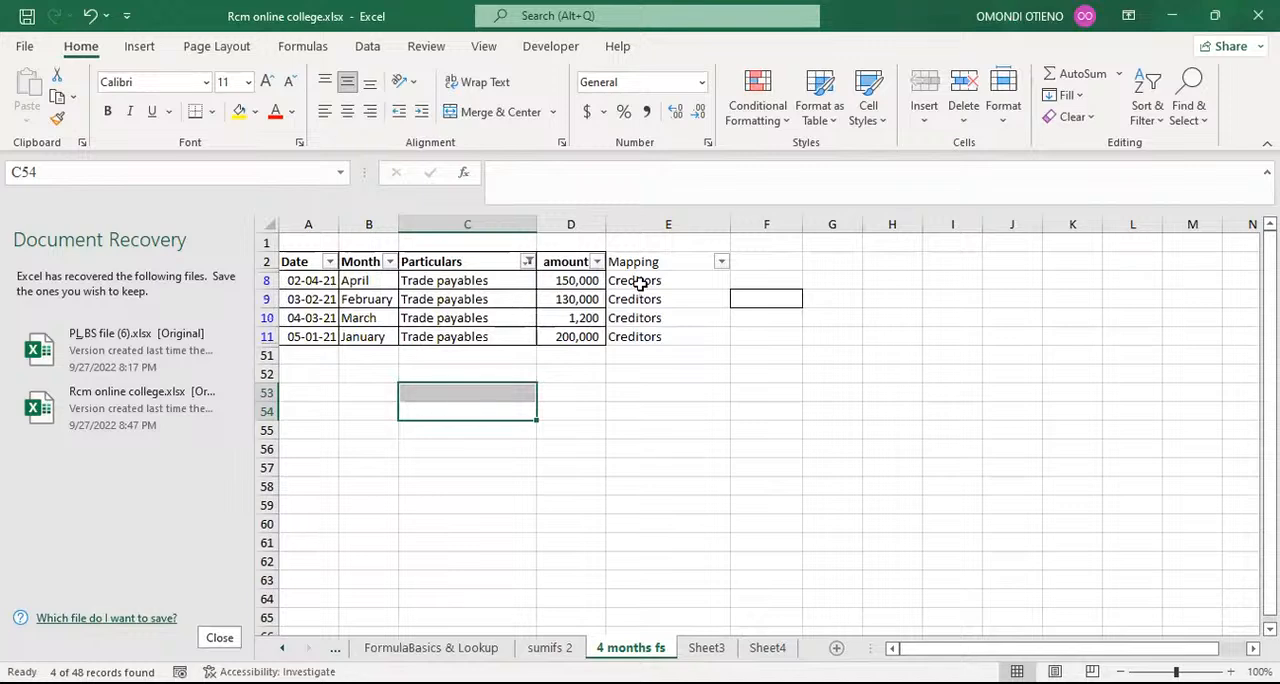
Step: Replace the mapping in cell E8 with Trade payables and flash-fill the other filtered rows from E9
left_click(640, 283)
type("Tra")
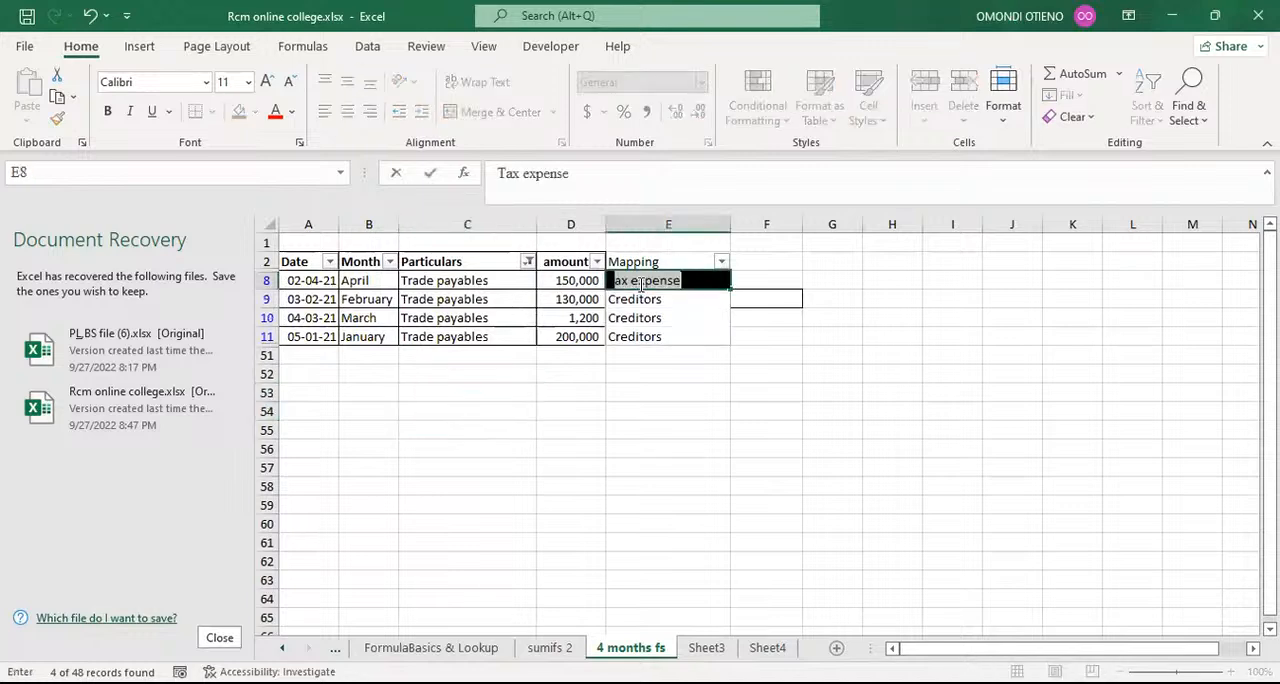
type("de p")
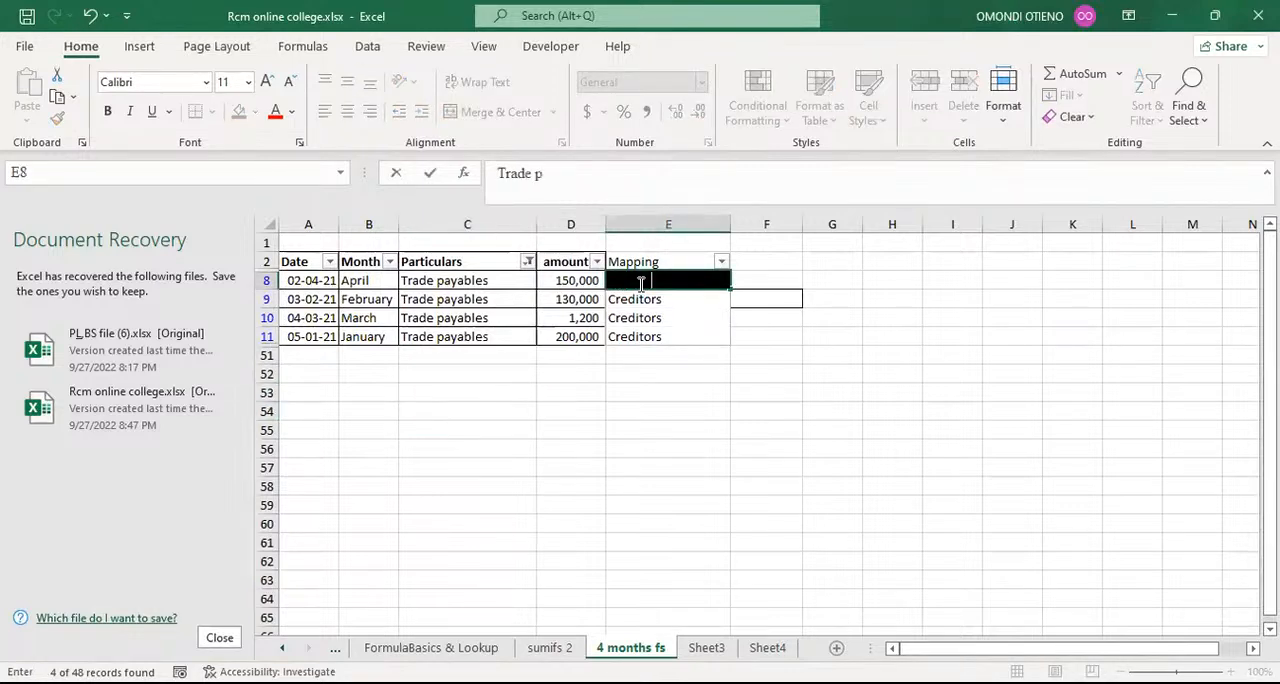
type("ayables")
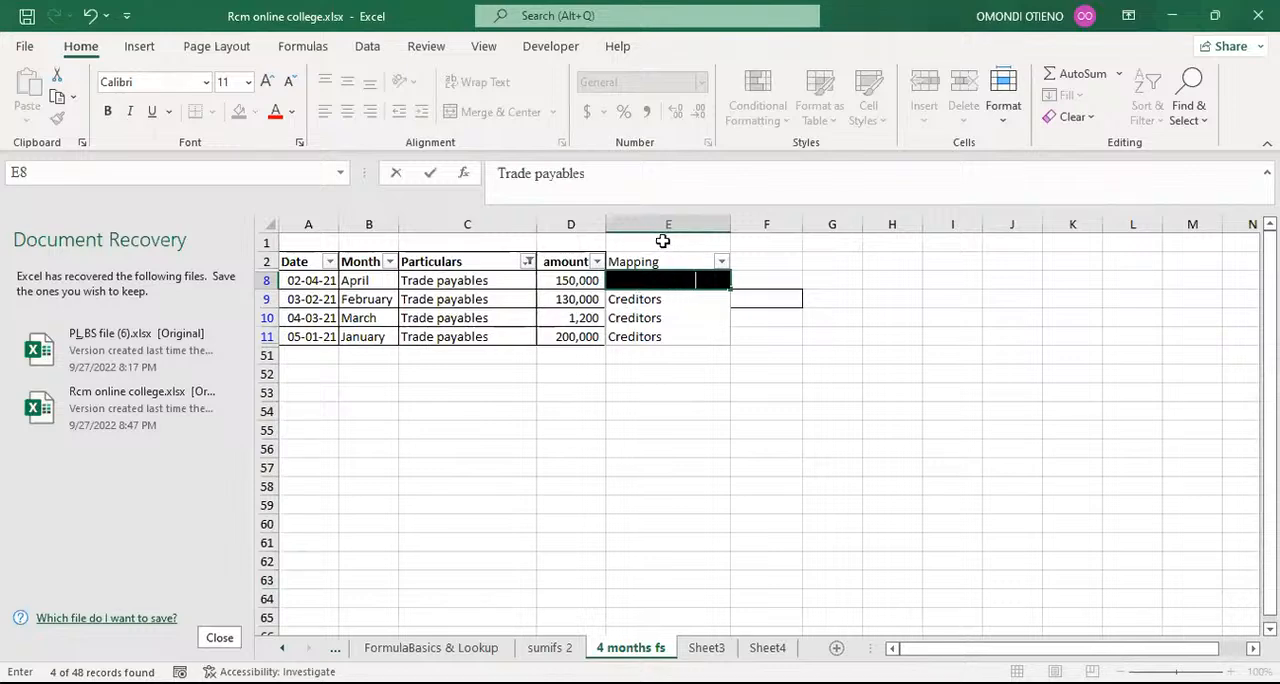
key("Return")
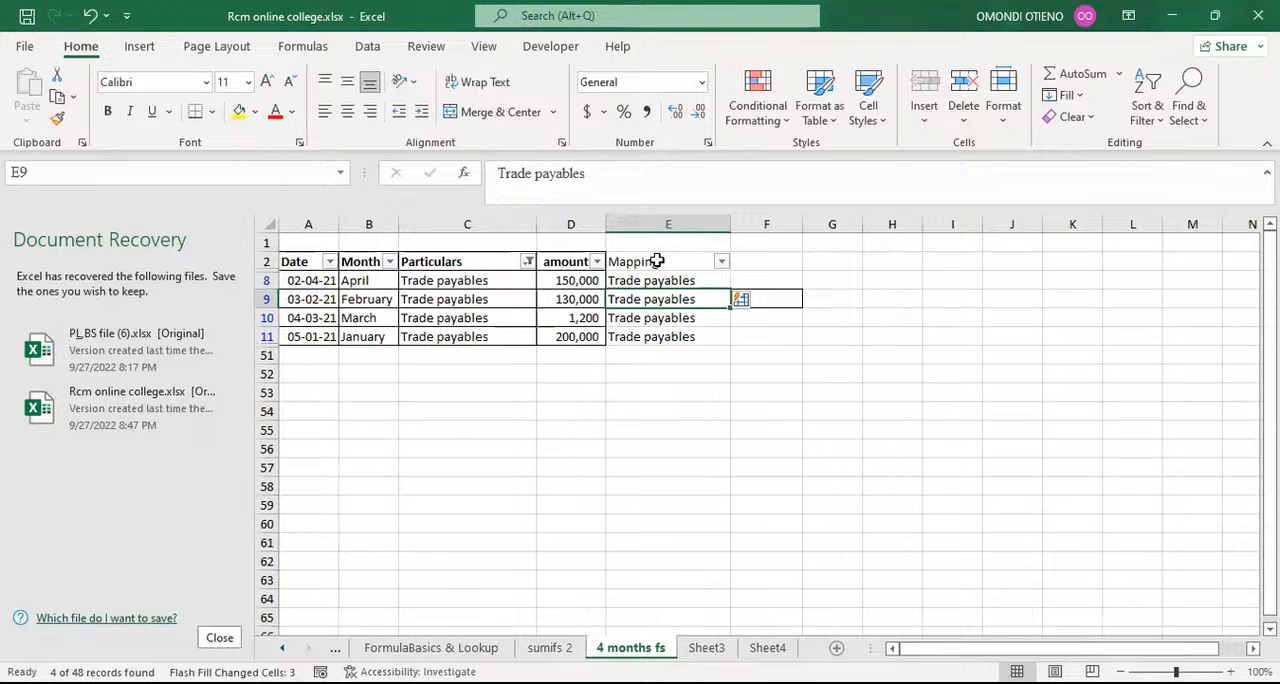
left_click(580, 416)
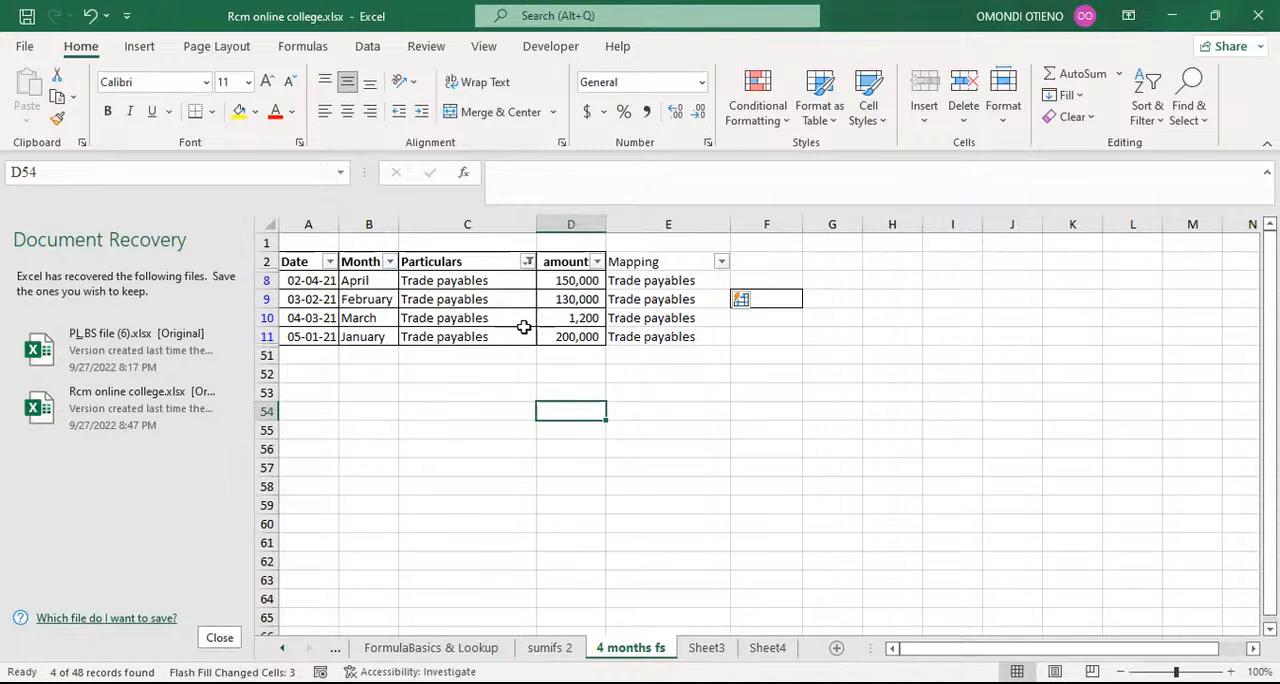
Step: Reset the Particulars filter to select all entries so that every row of the table is listed
left_click(502, 352)
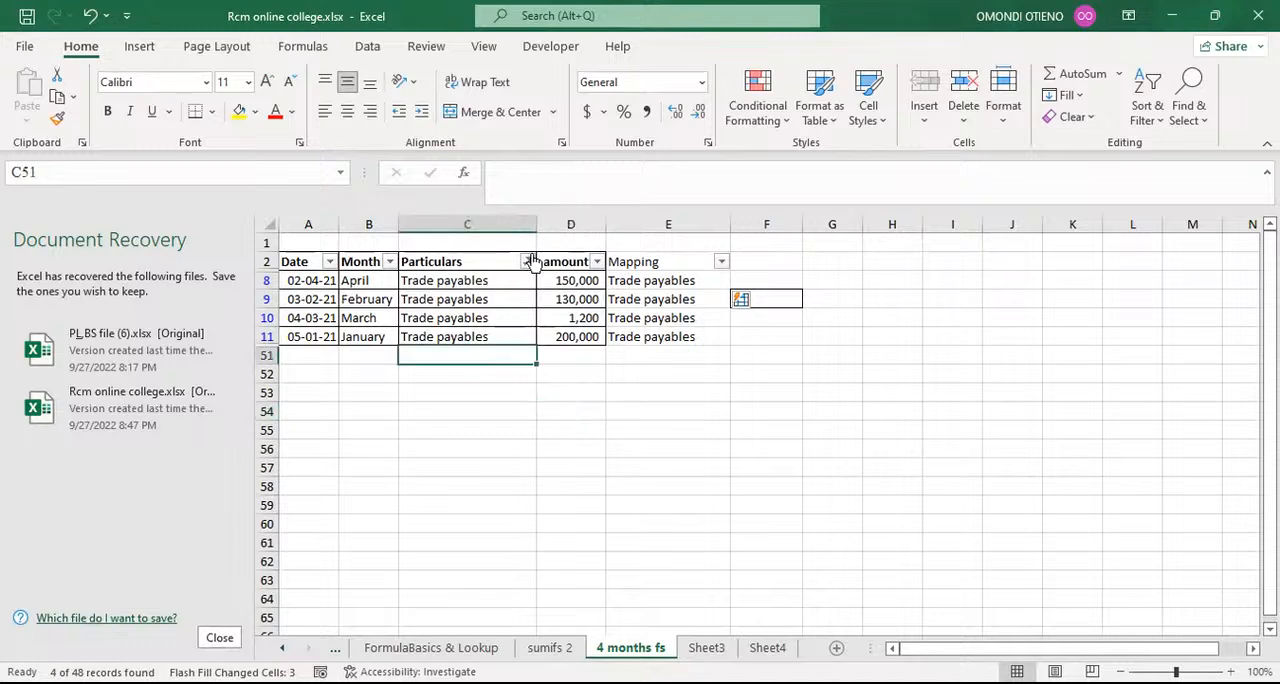
left_click(527, 261)
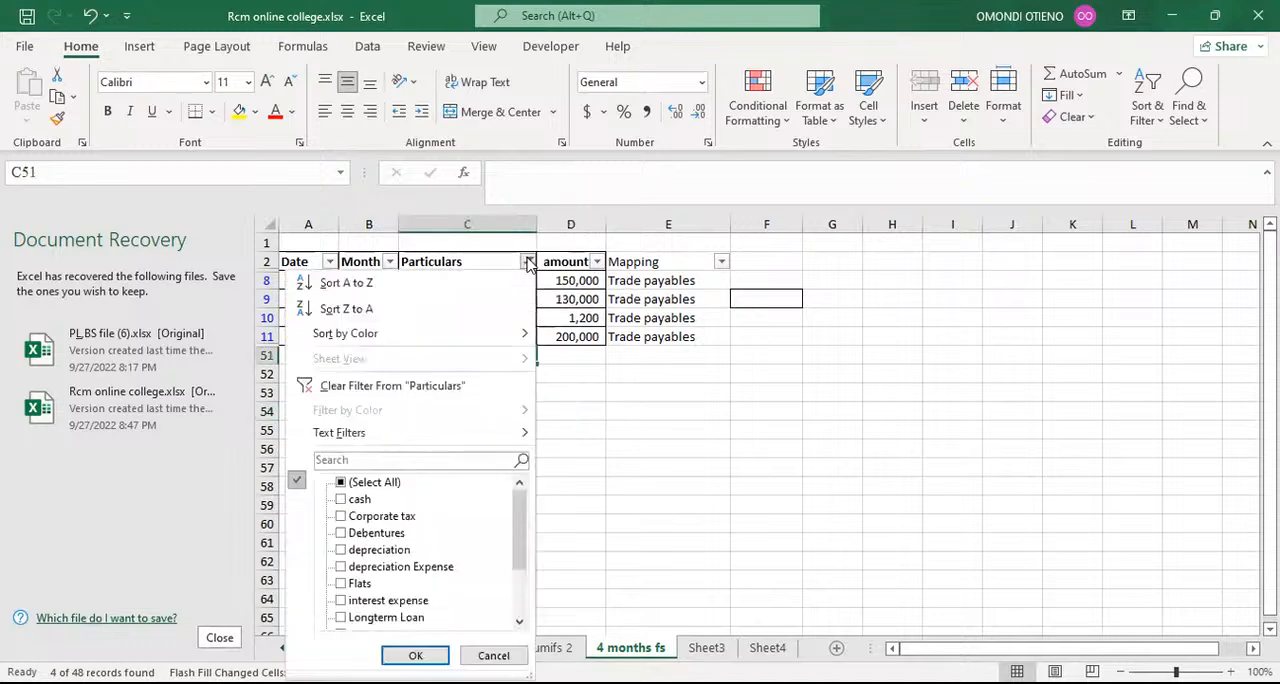
left_click(341, 483)
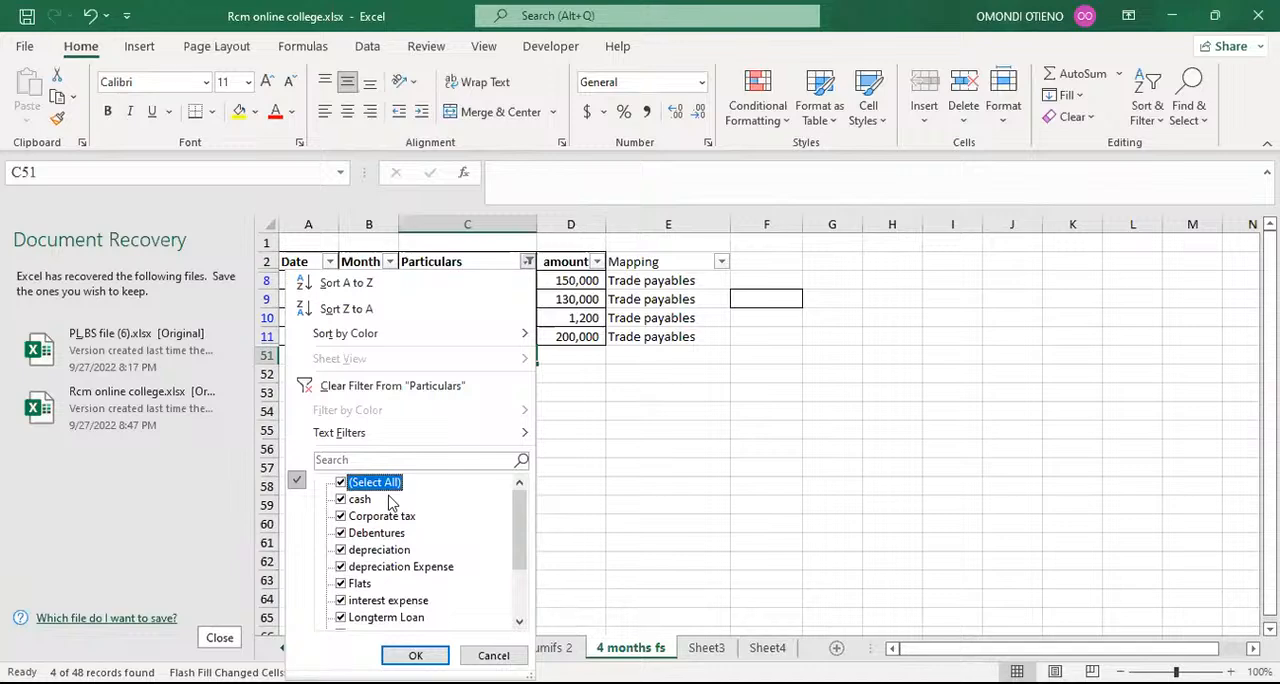
left_click(415, 655)
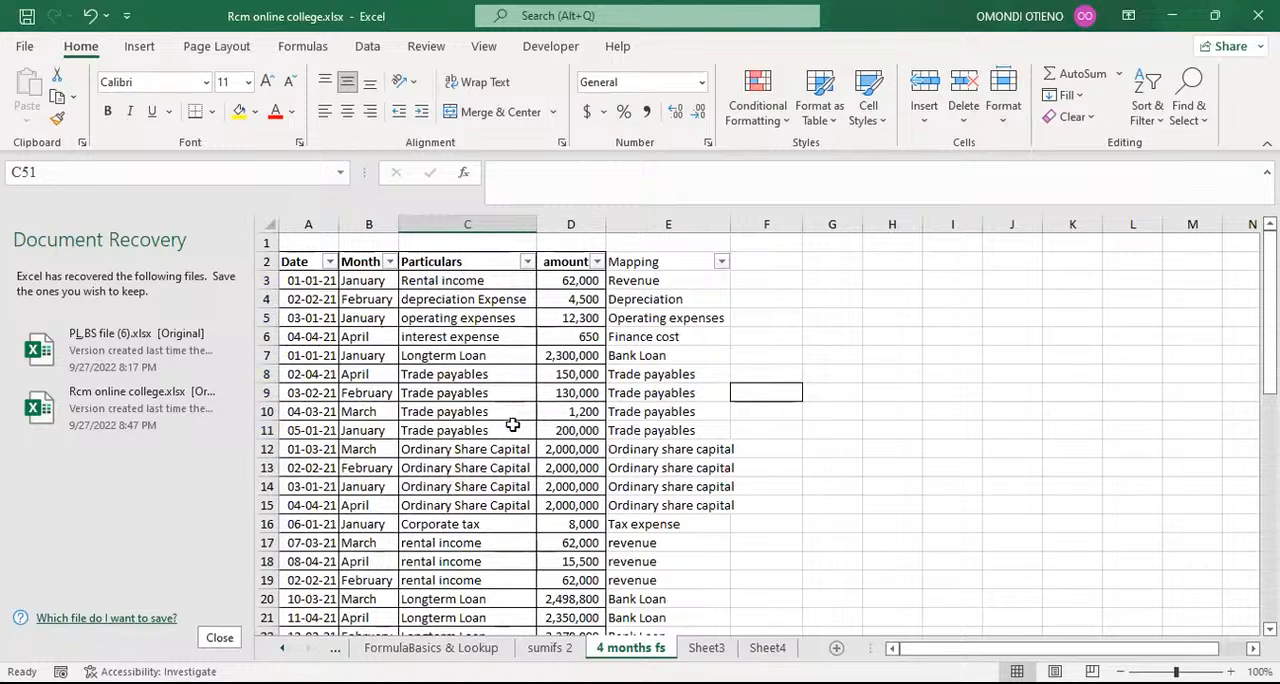
Step: Compare the Particulars column with the Mapping column down to row 50 to check the assigned categories
left_click(450, 219)
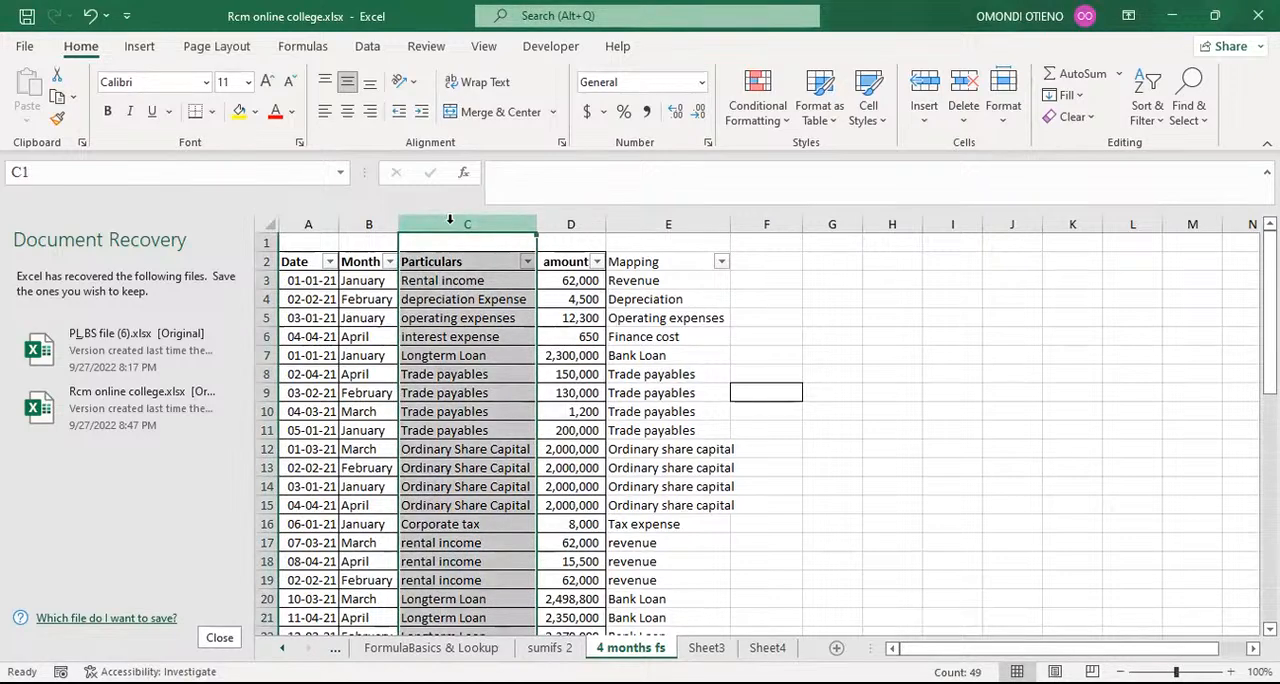
left_click(785, 280)
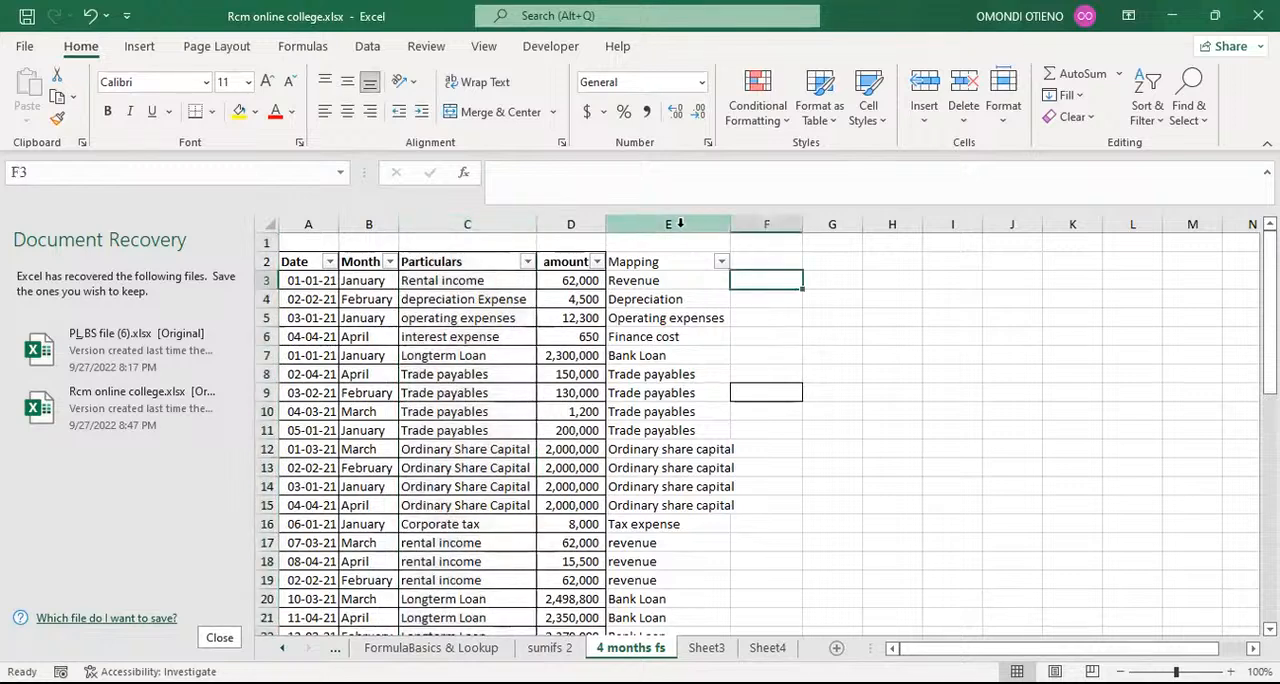
left_click(680, 223)
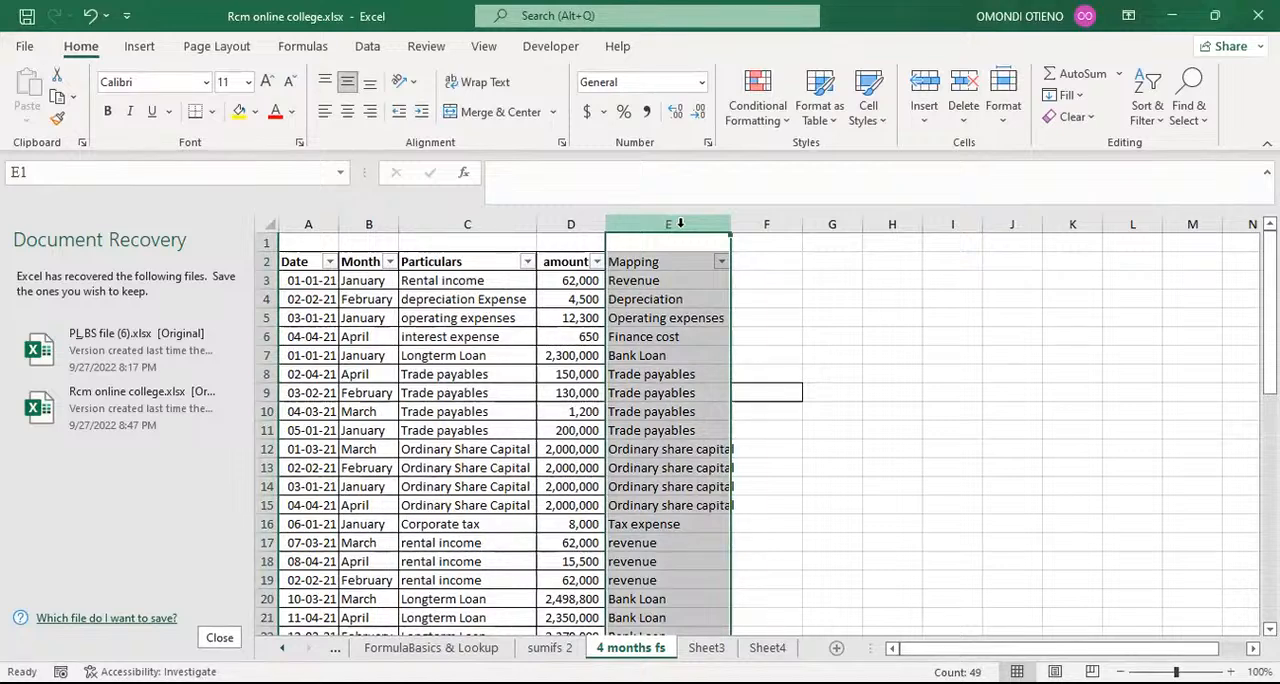
scroll(568, 316, "down", 4)
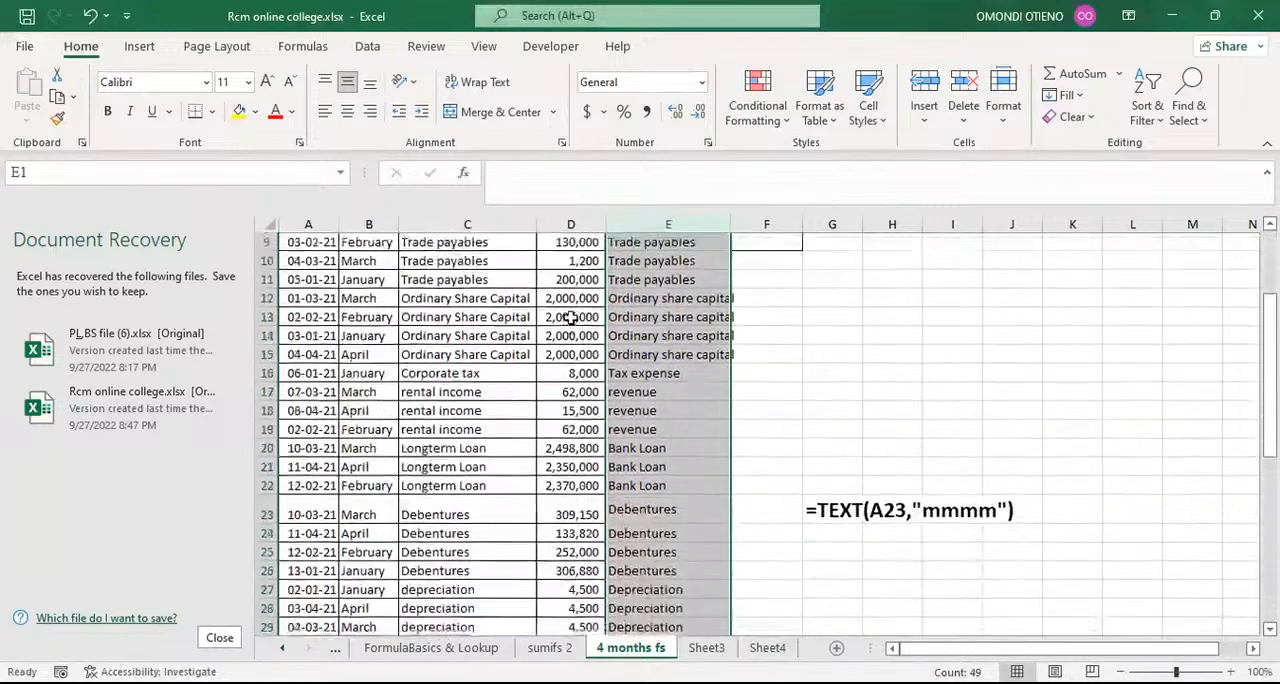
scroll(570, 316, "down", 2)
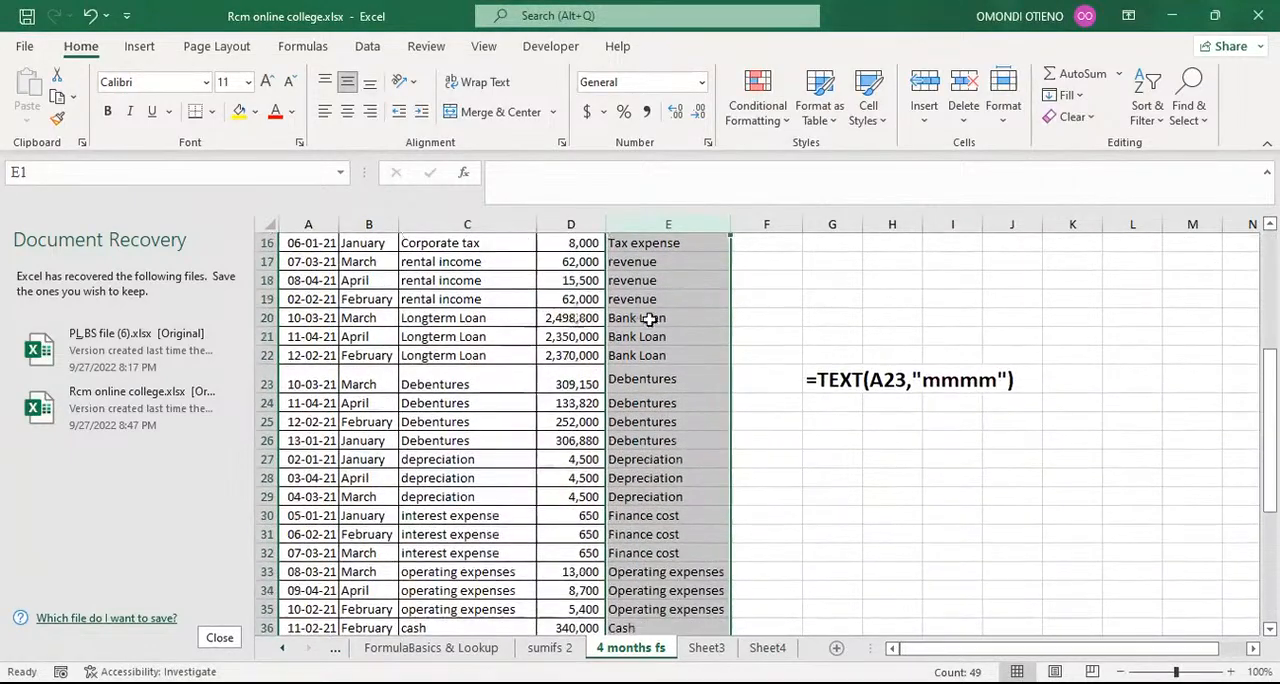
scroll(649, 318, "down", 7)
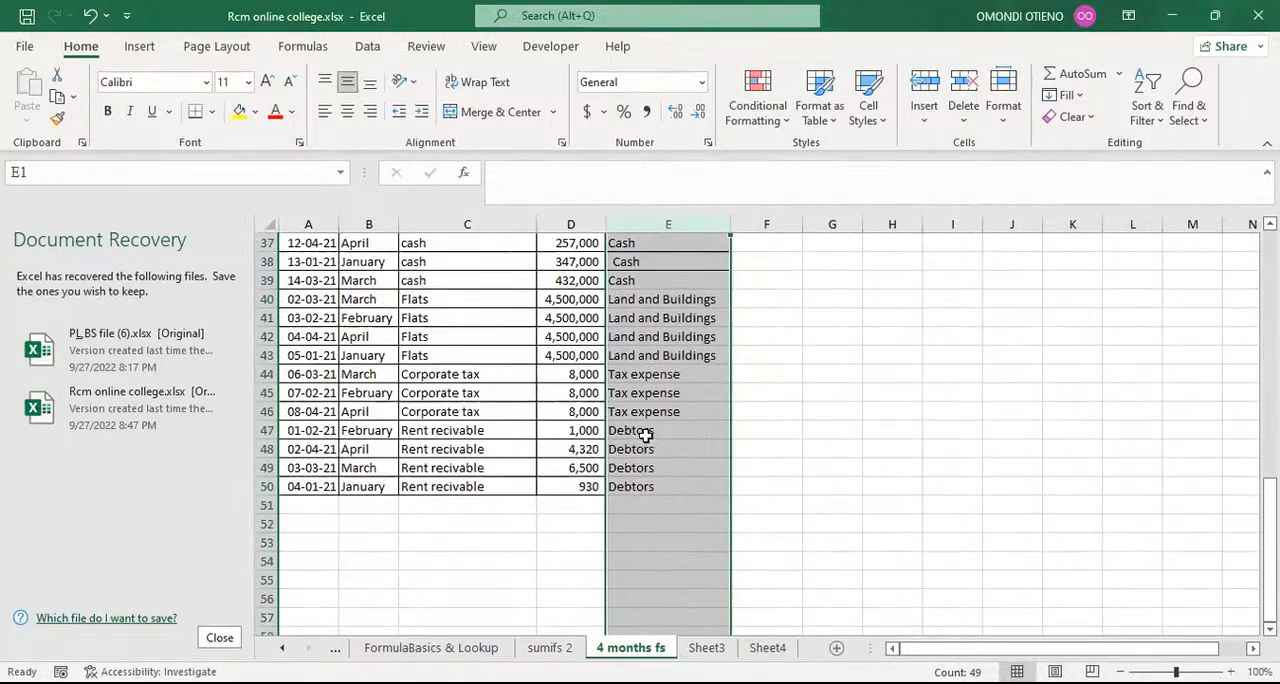
left_click(648, 486)
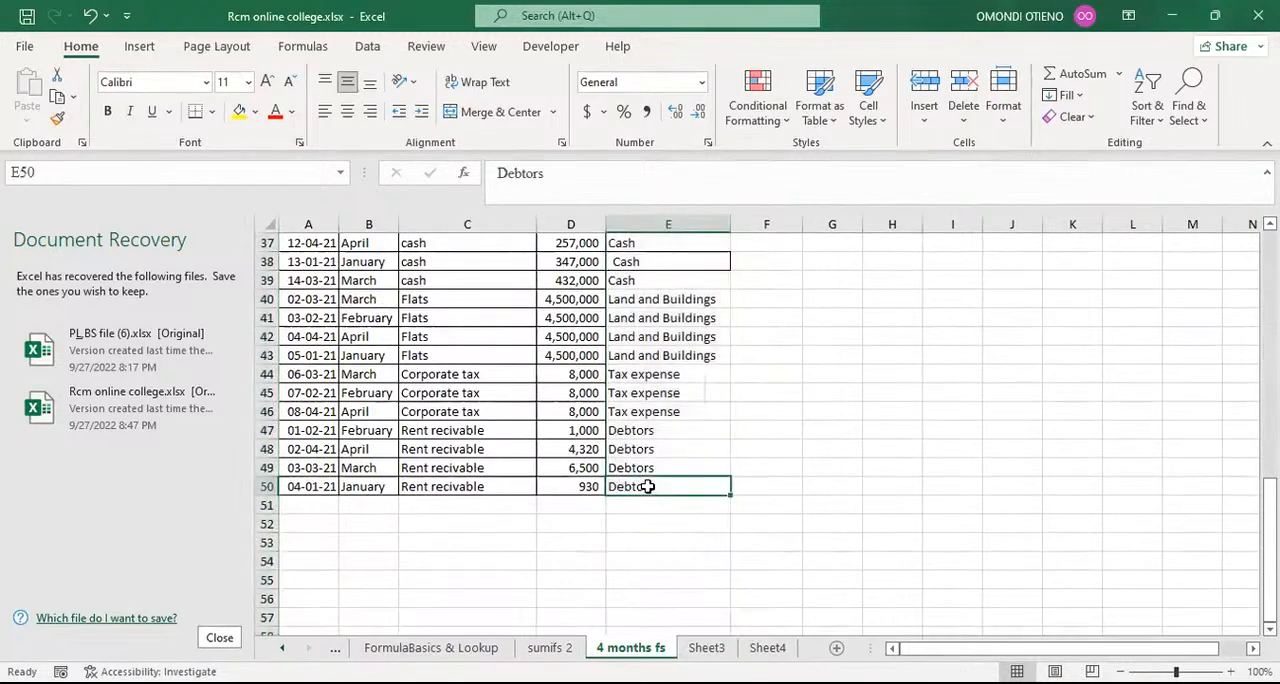
left_click(473, 224)
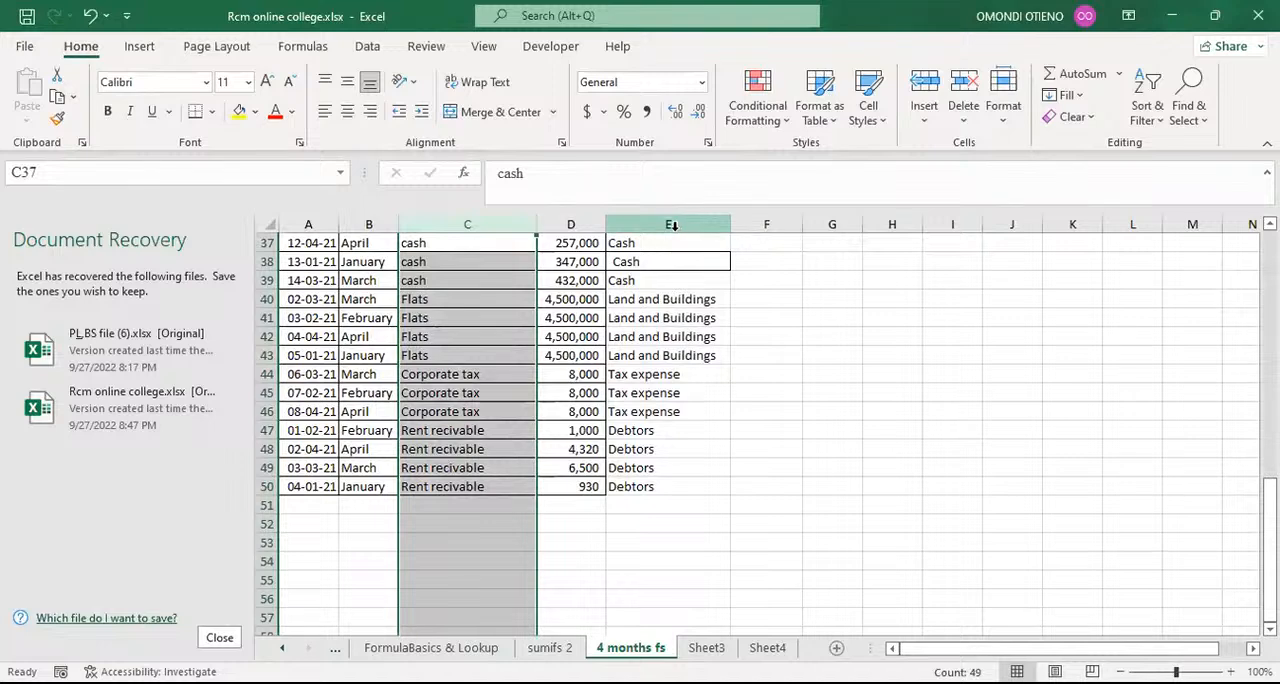
left_click(670, 224)
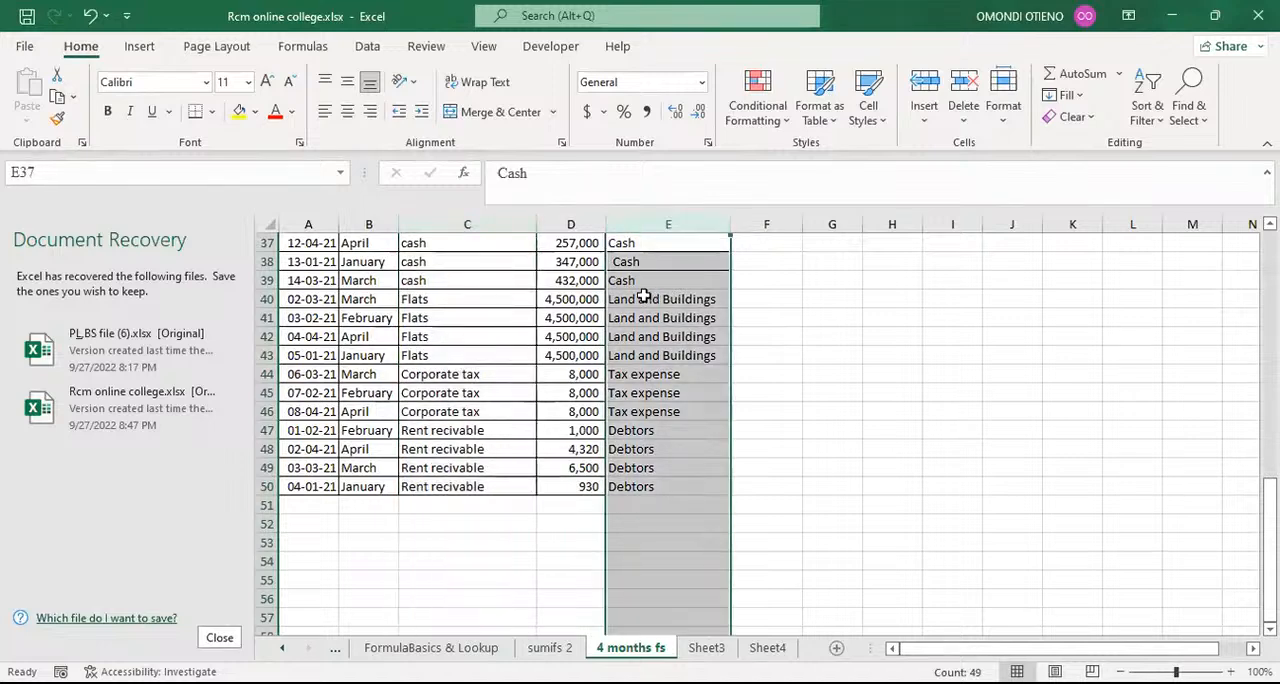
scroll(645, 300, "up", 7)
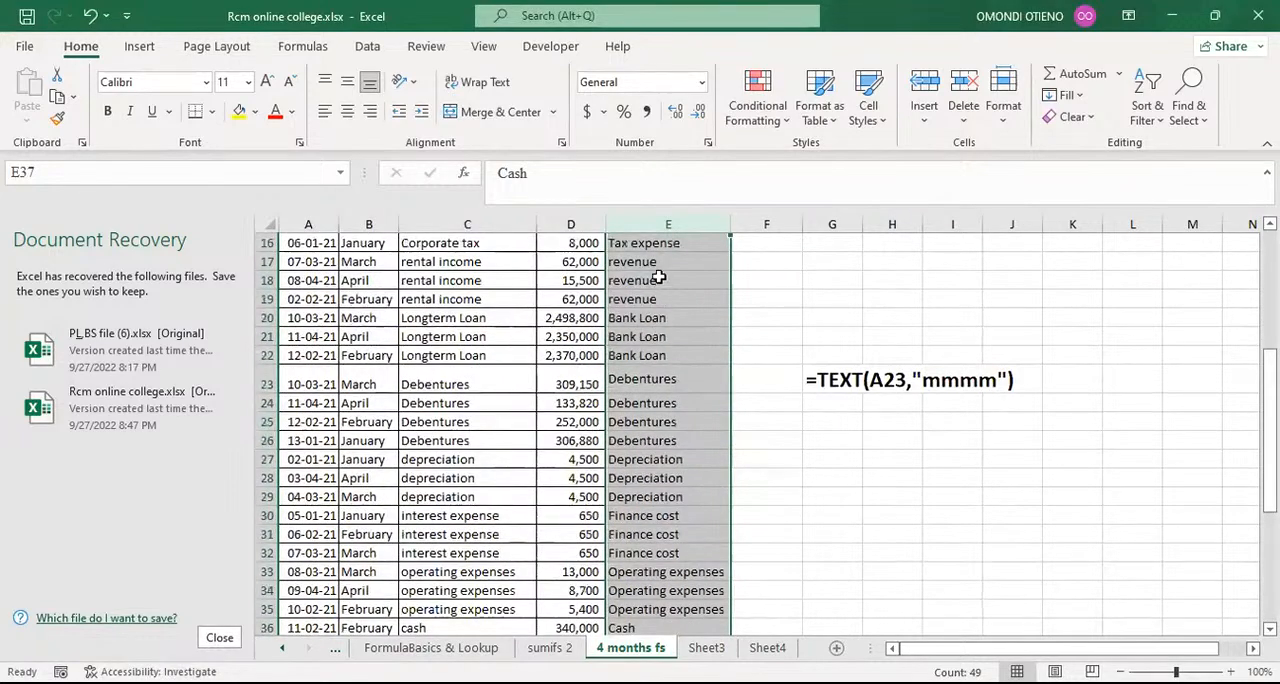
left_click(437, 280)
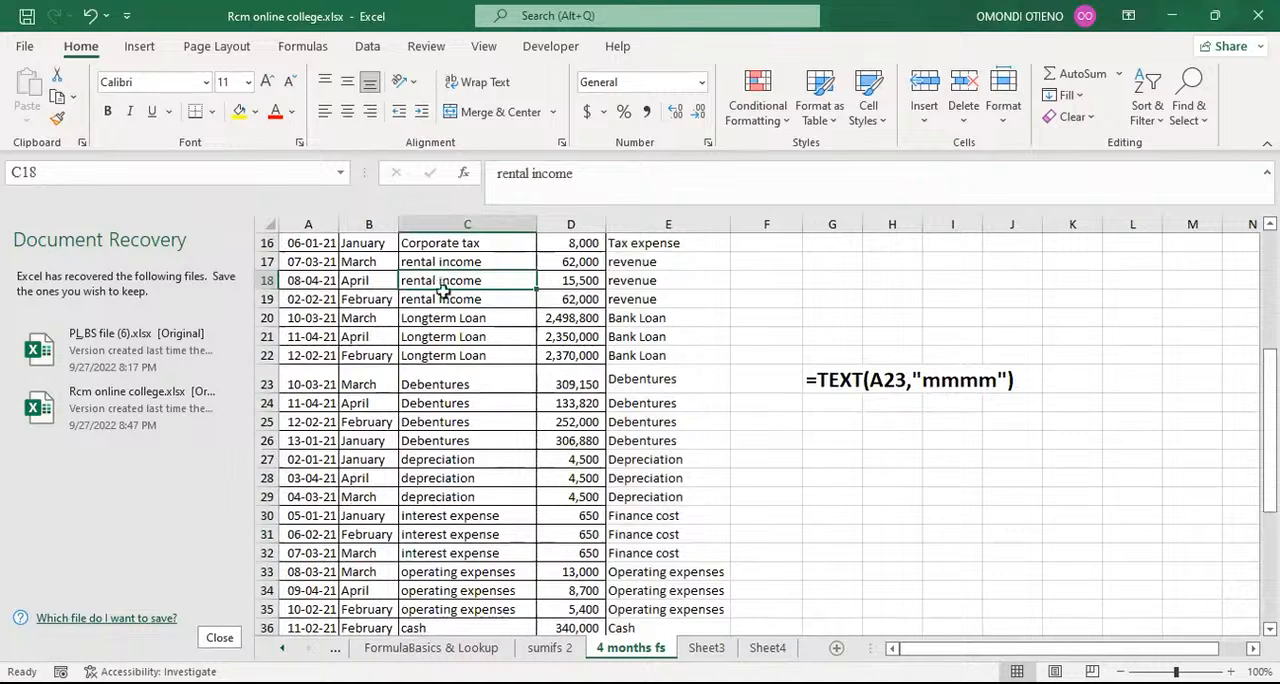
Step: Filter the Particulars column to Flats using the search term flat
scroll(440, 288, "up", 5)
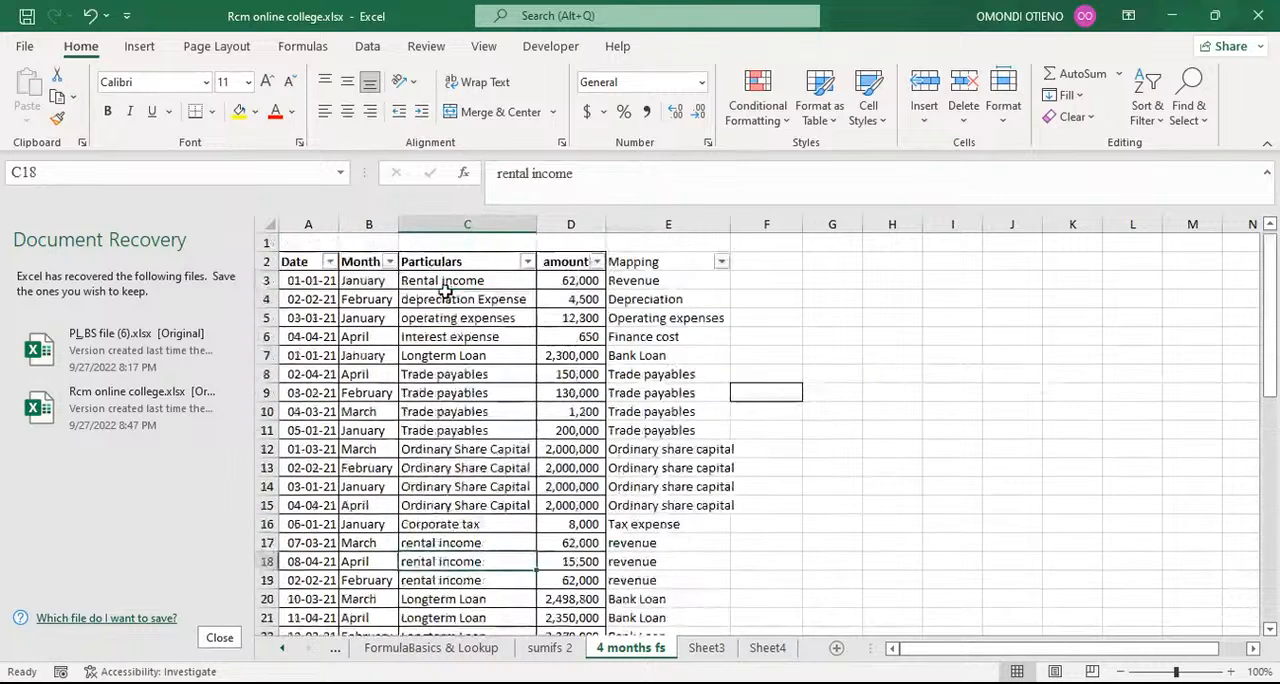
left_click(526, 262)
left_click(343, 459)
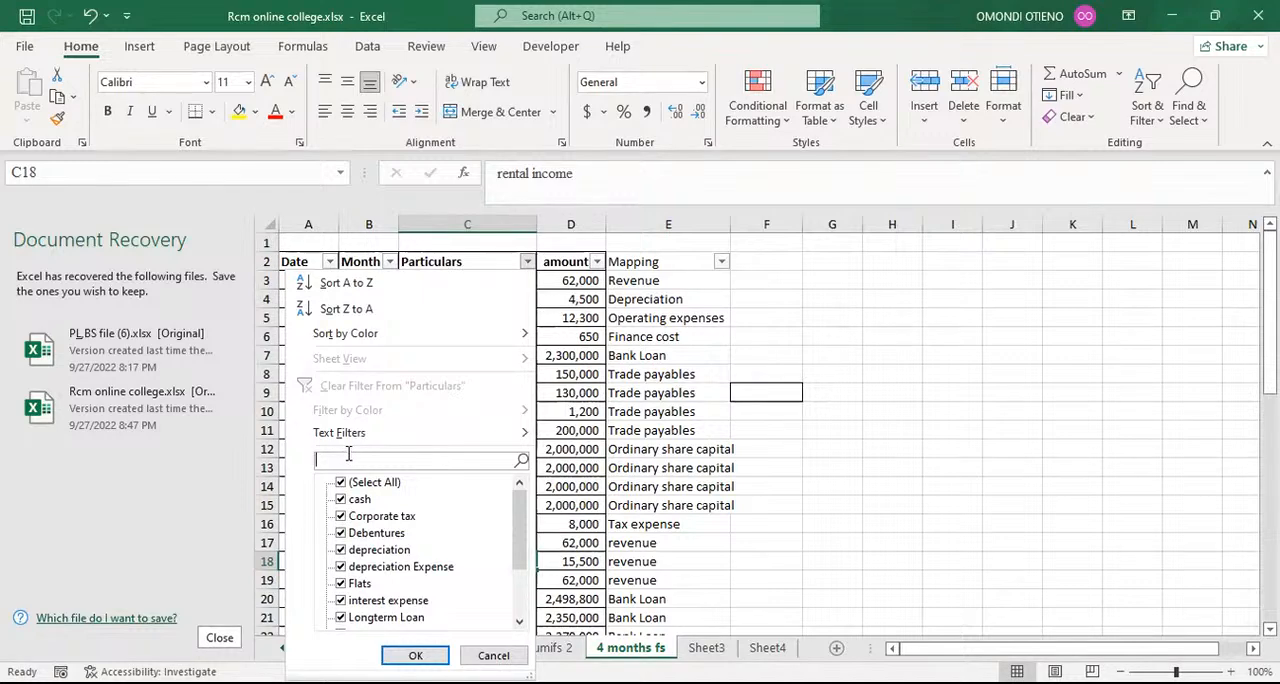
type("f")
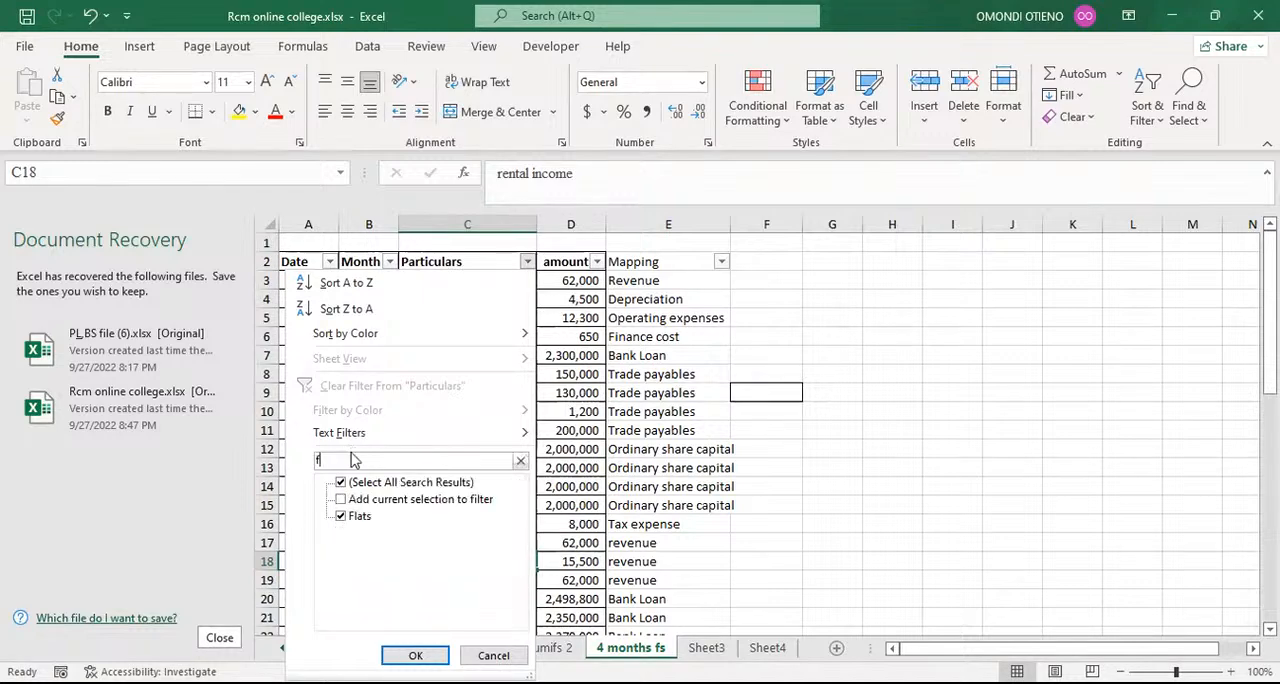
type("lat")
left_click(415, 655)
Step: Clear the mapping in cell E43 of the January Flats row
left_click(670, 281)
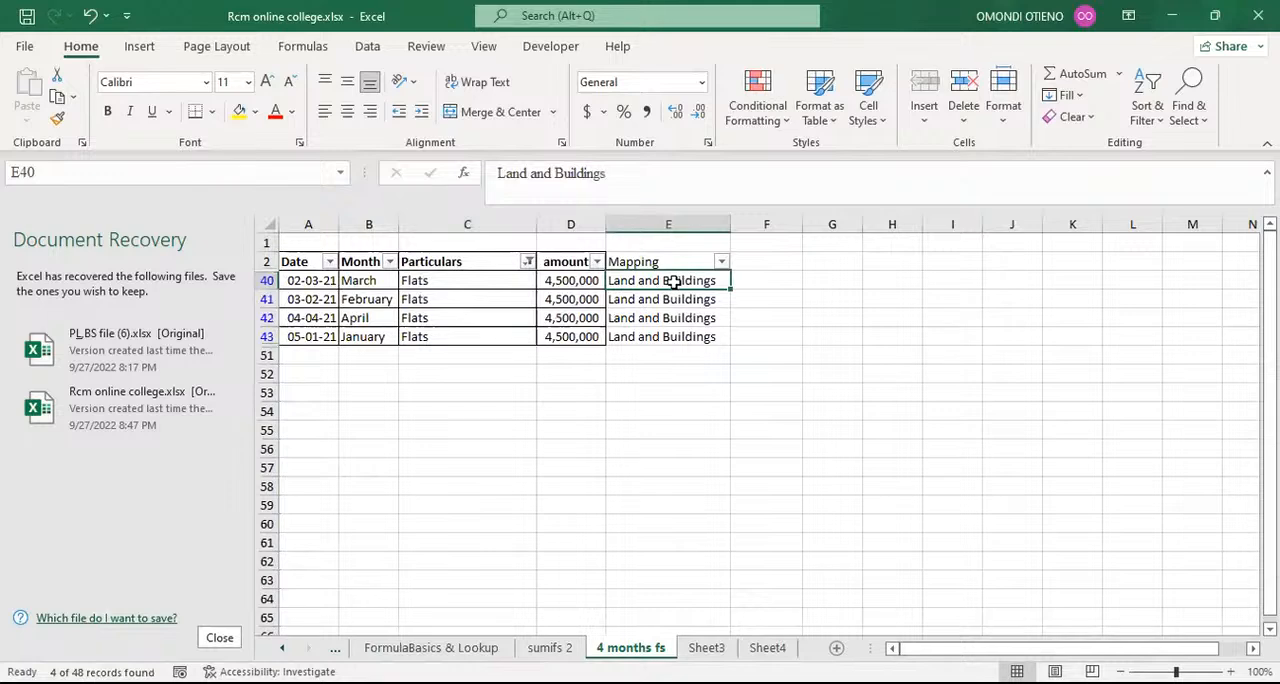
left_click(656, 338)
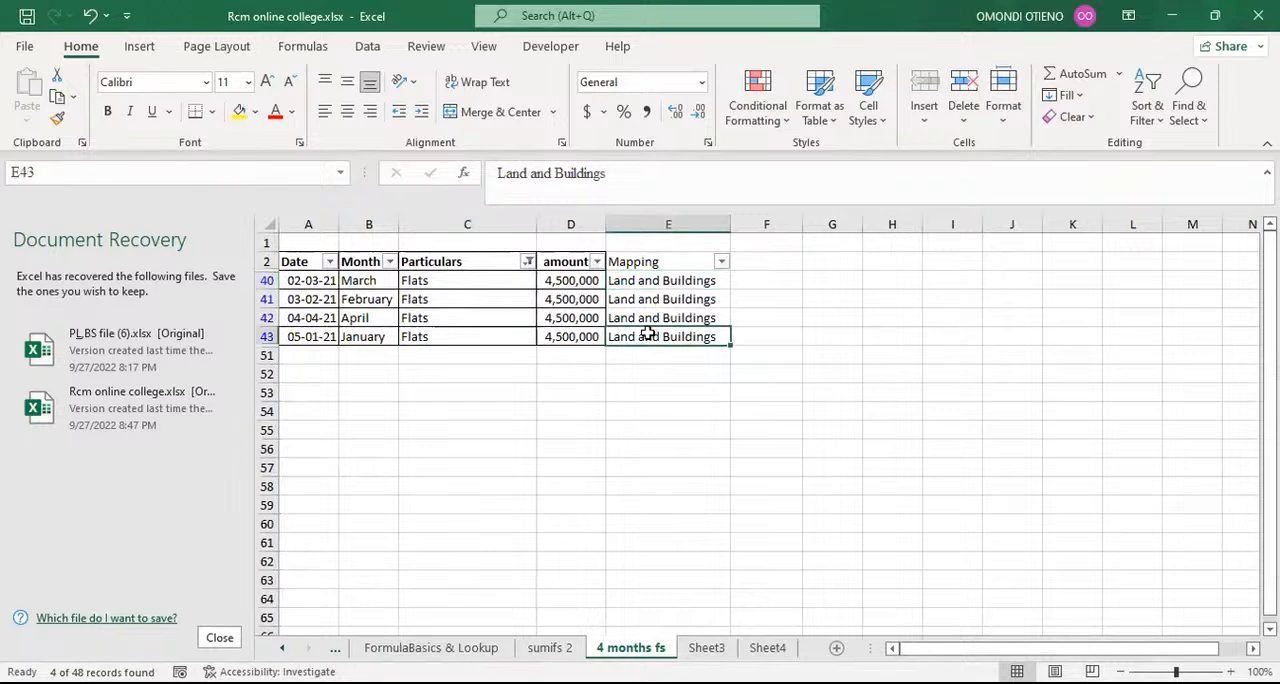
key("Delete")
left_click(659, 408)
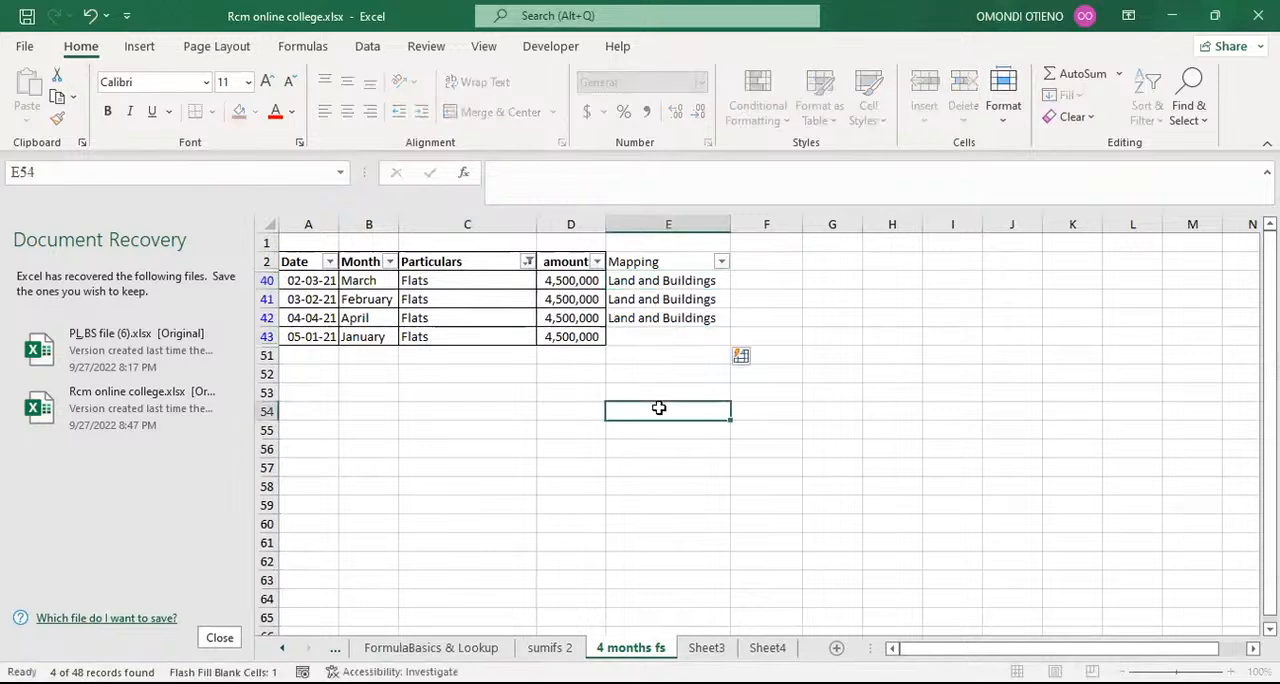
Step: Select all entries in the Particulars filter and locate the blank mapping cell E43 in the full list
left_click(528, 263)
left_click(341, 482)
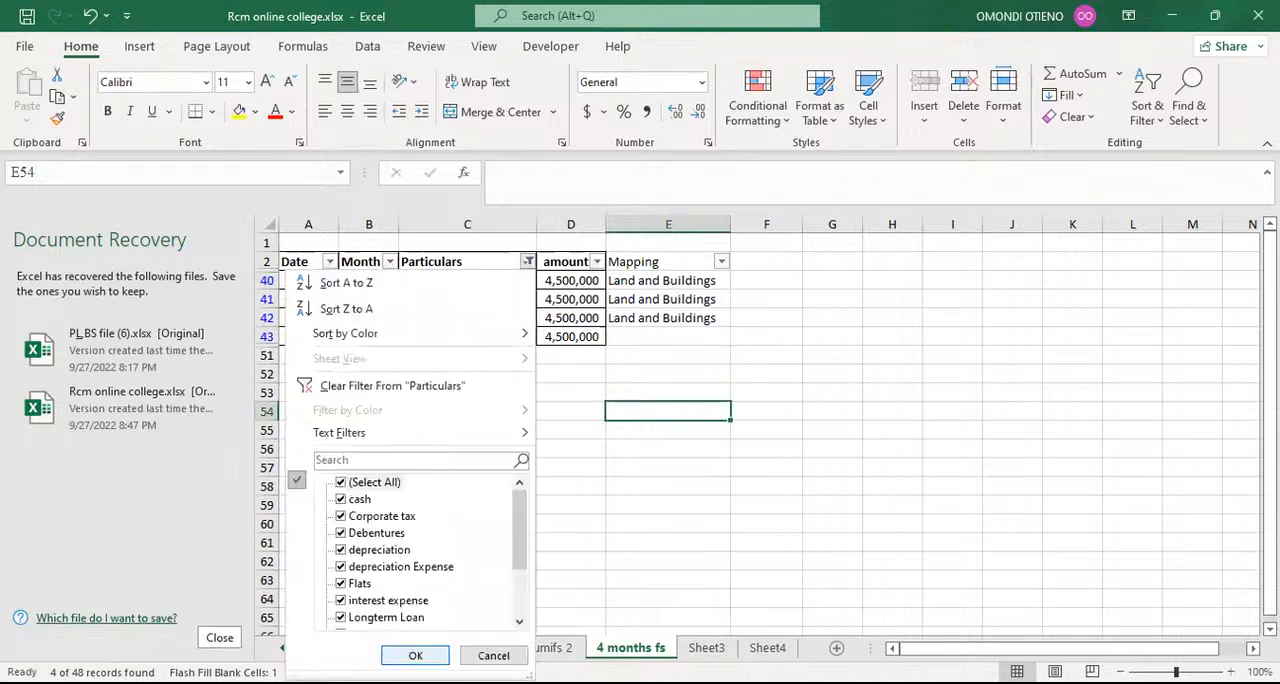
left_click(415, 655)
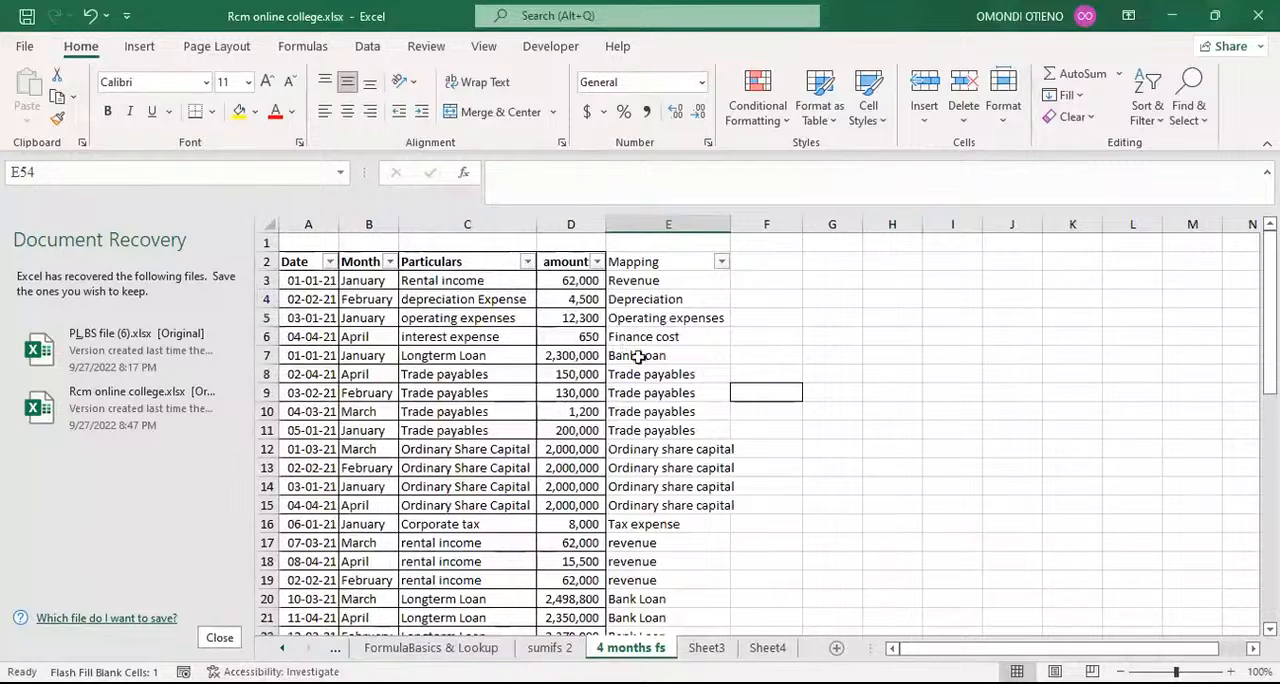
scroll(637, 367, "down", 2)
scroll(637, 367, "down", 7)
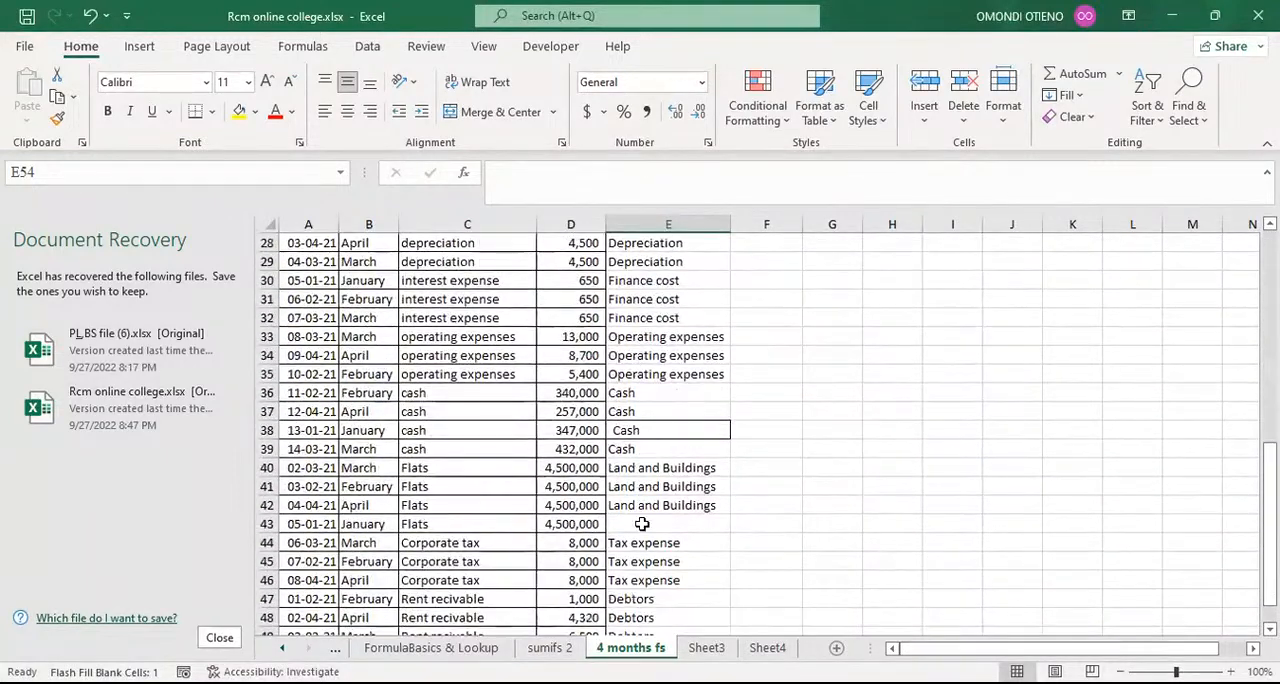
left_click(645, 522)
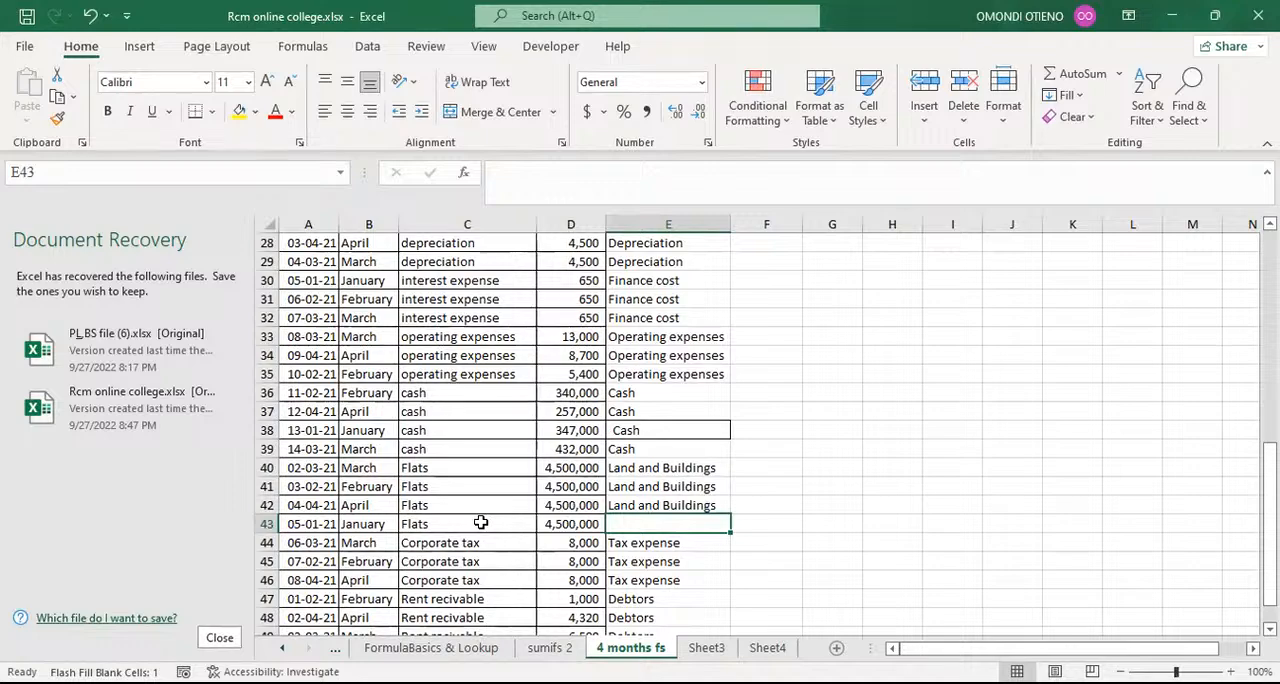
scroll(481, 522, "up", 9)
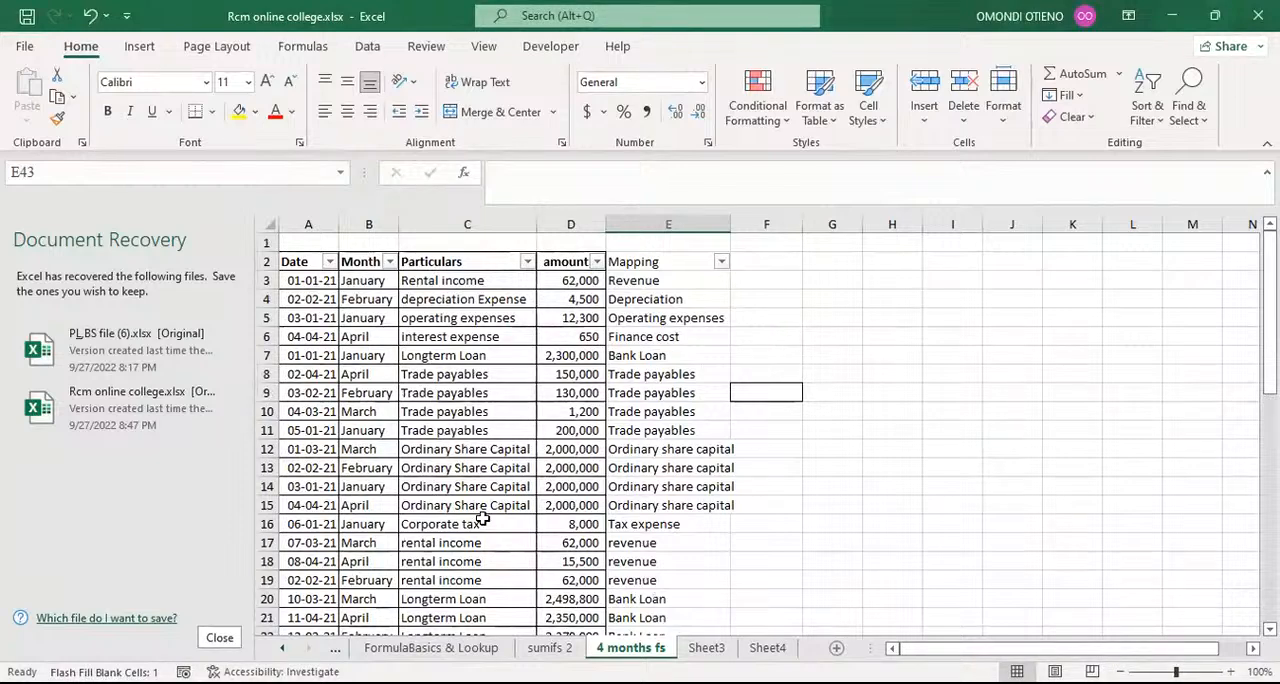
Step: Filter the Particulars column to Flats again with the search term flat
left_click(527, 261)
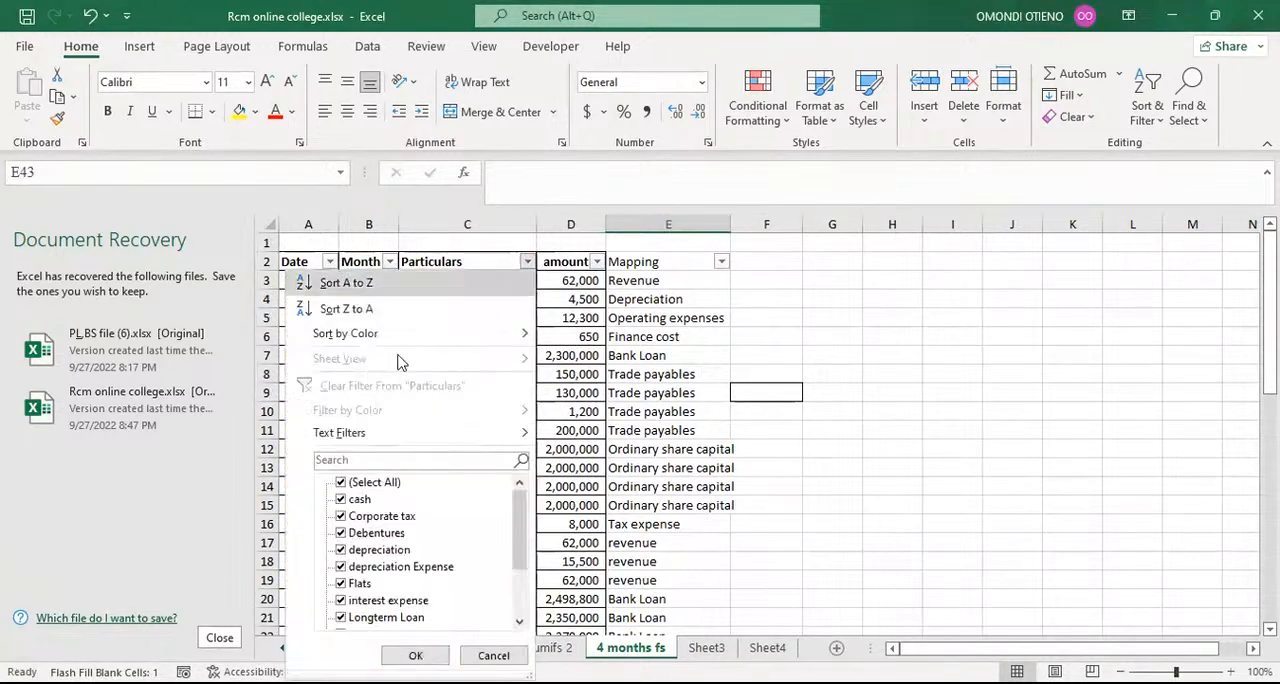
left_click(350, 460)
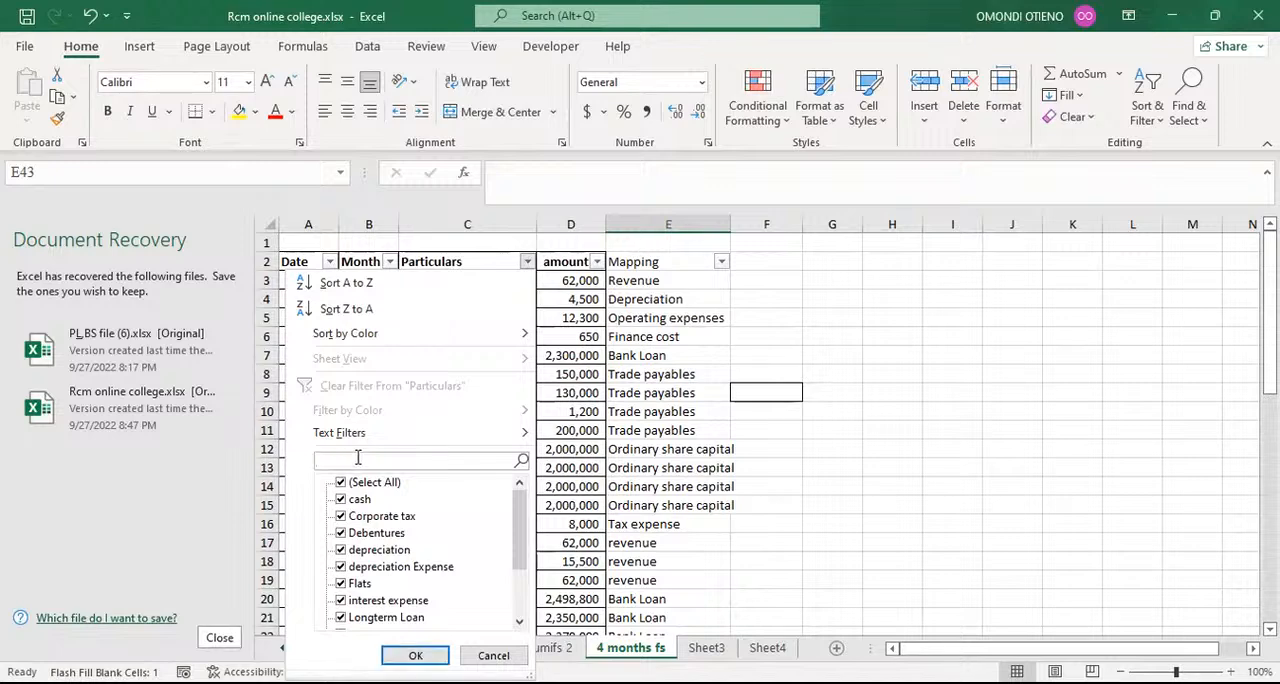
type("flat")
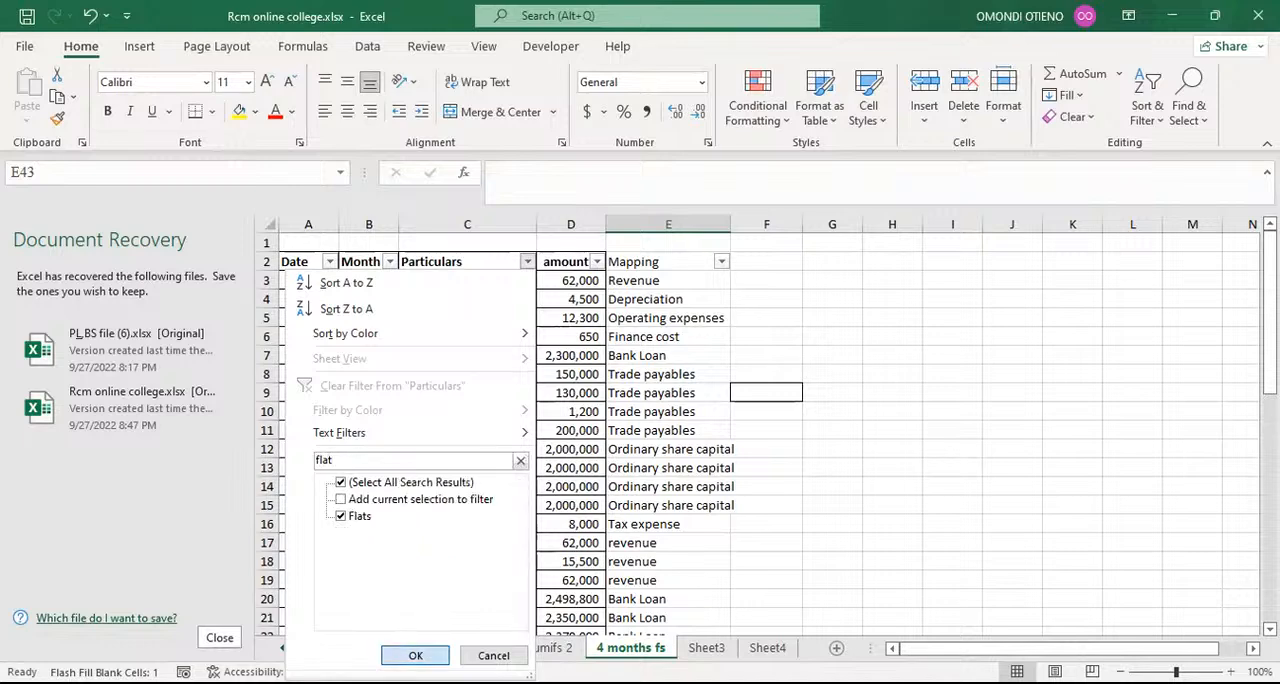
left_click(405, 655)
Step: Flash-fill the blank mapping cell E43 with Land and Buildings to match the other Flats rows
left_click(670, 318)
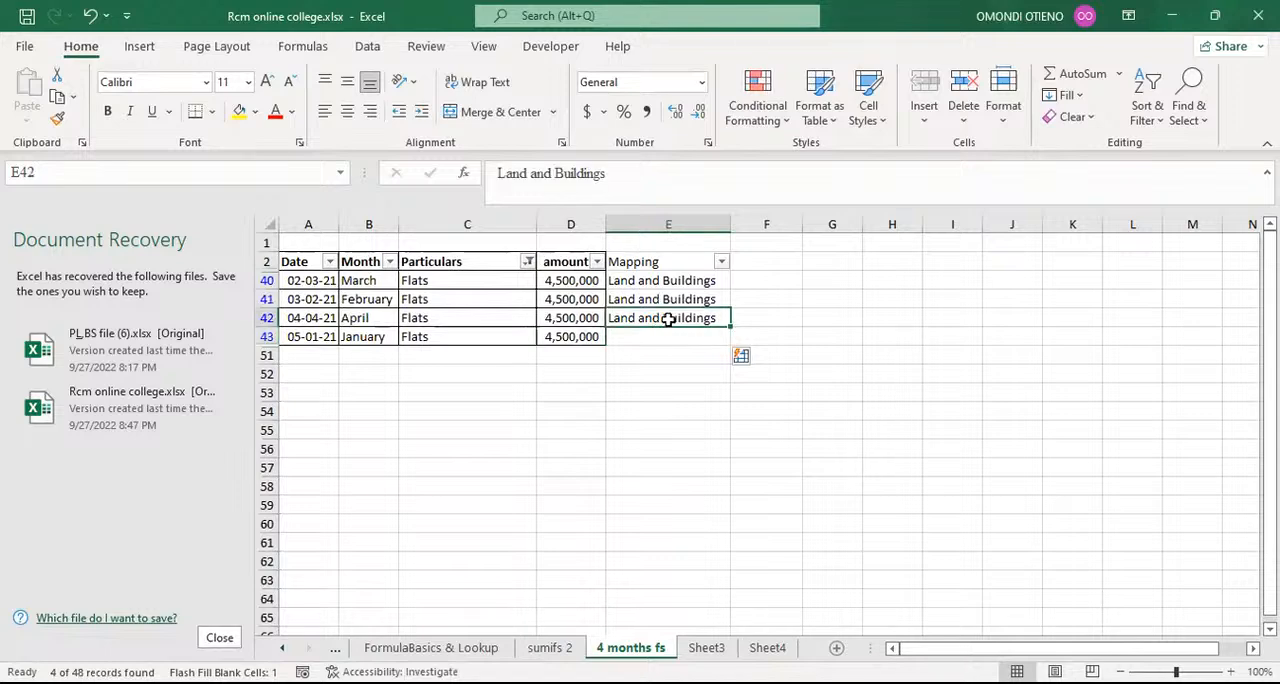
left_click(666, 335)
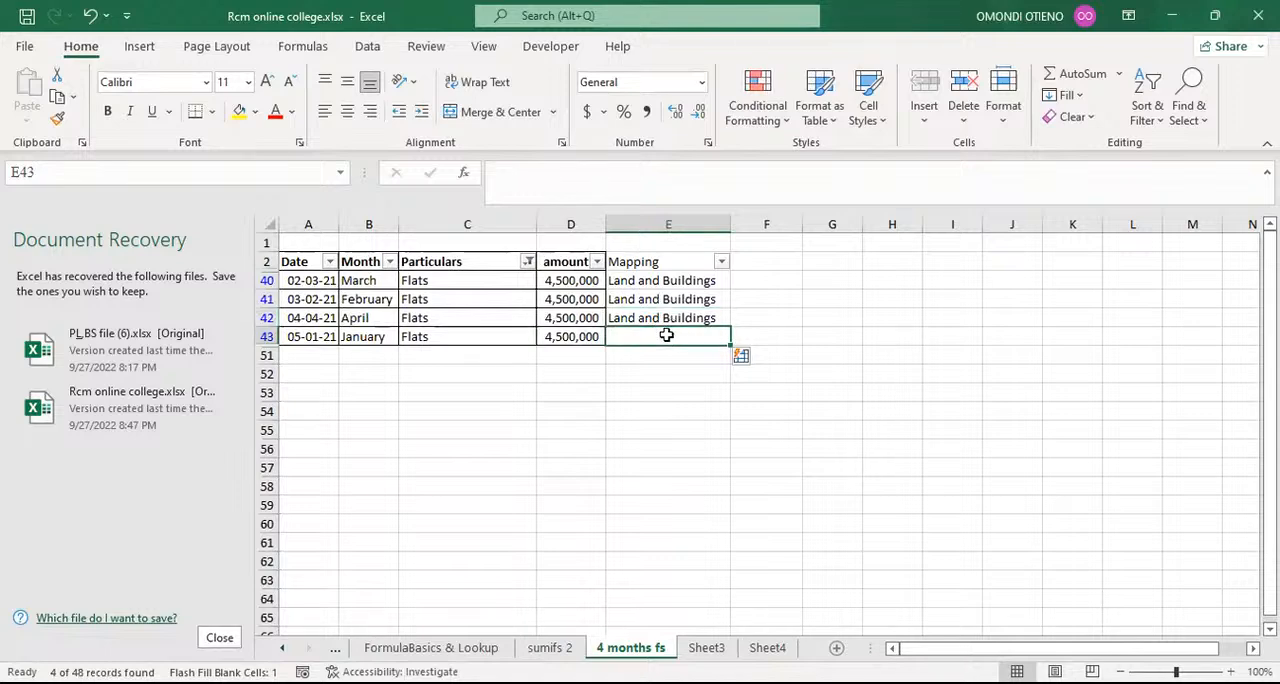
key("ctrl+e")
left_click(621, 372)
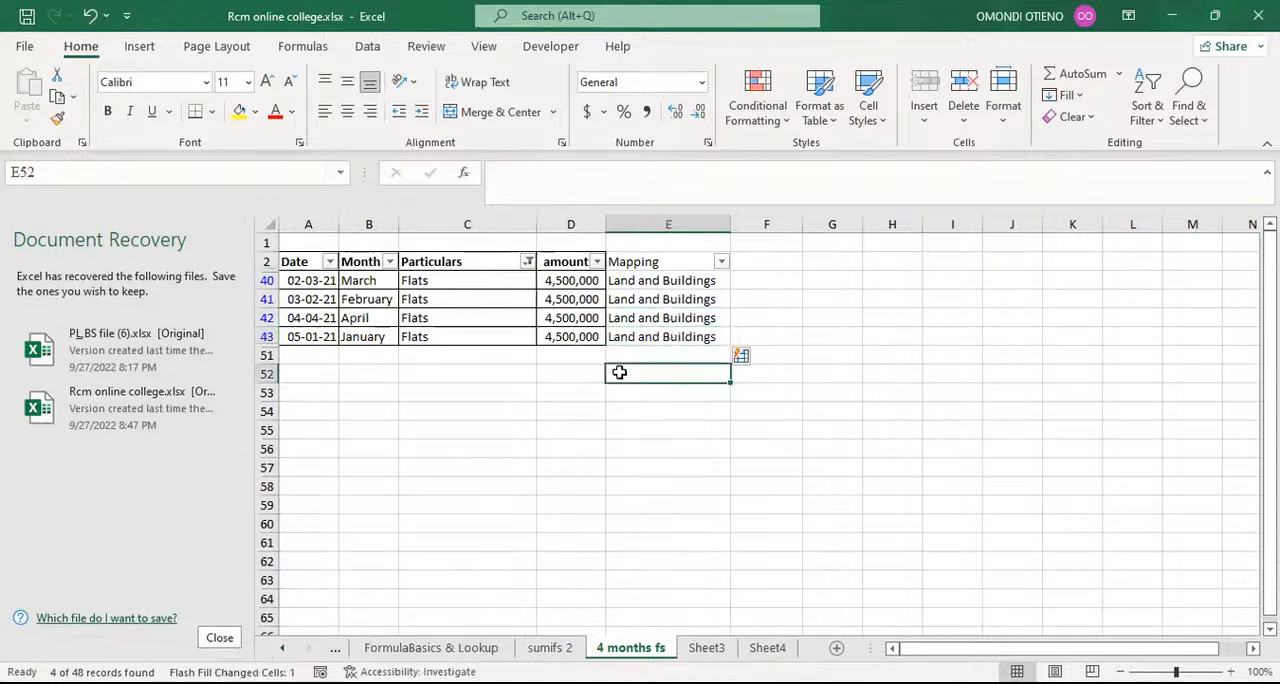
Step: Filter the Particulars column to Rent recivable and Rental income using the search term rent
left_click(527, 262)
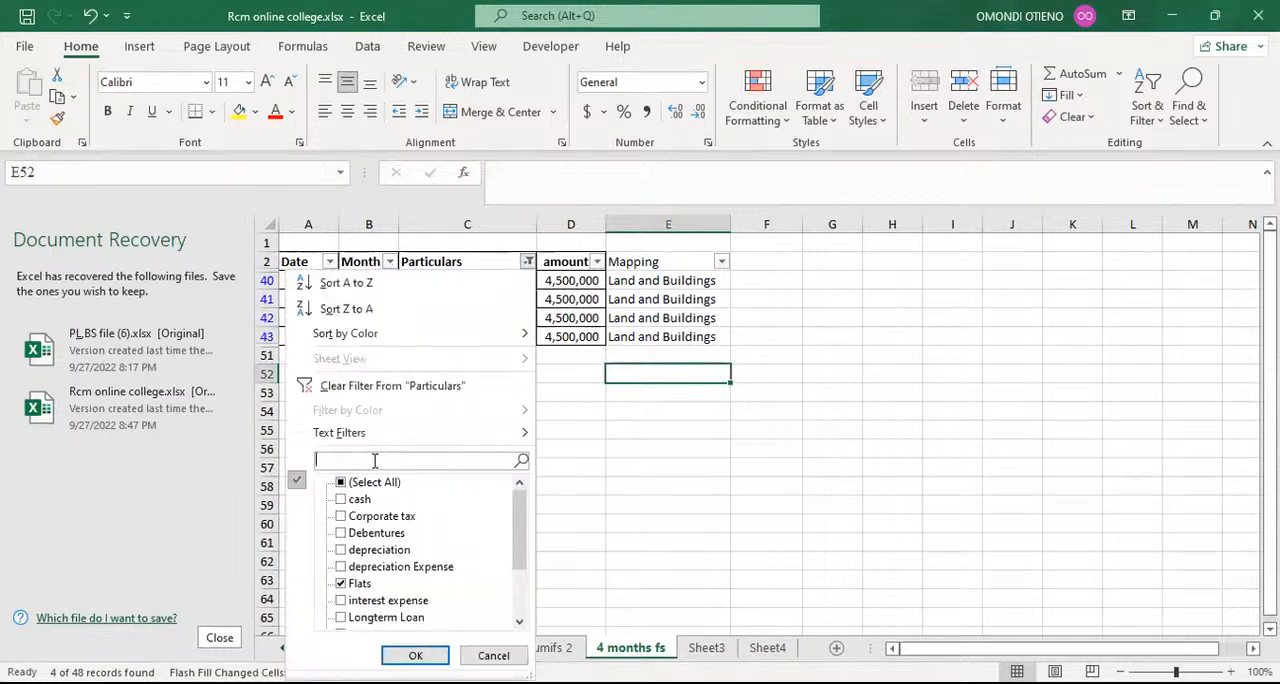
type("rent")
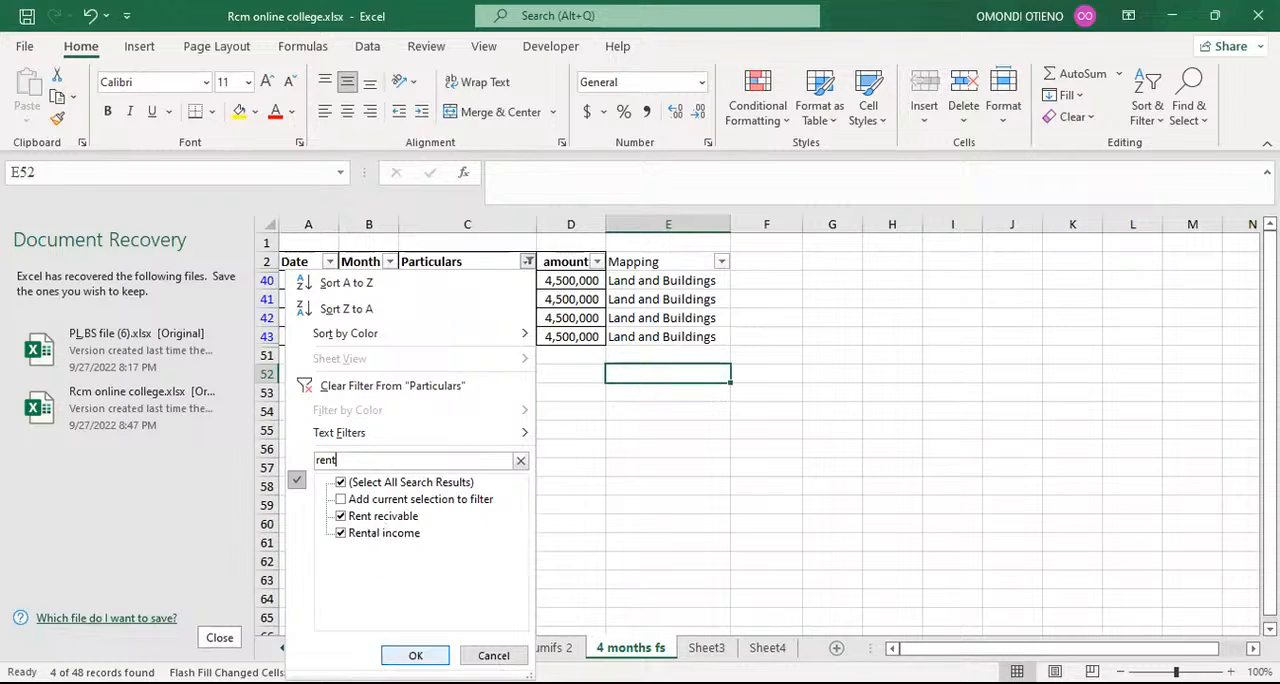
left_click(415, 655)
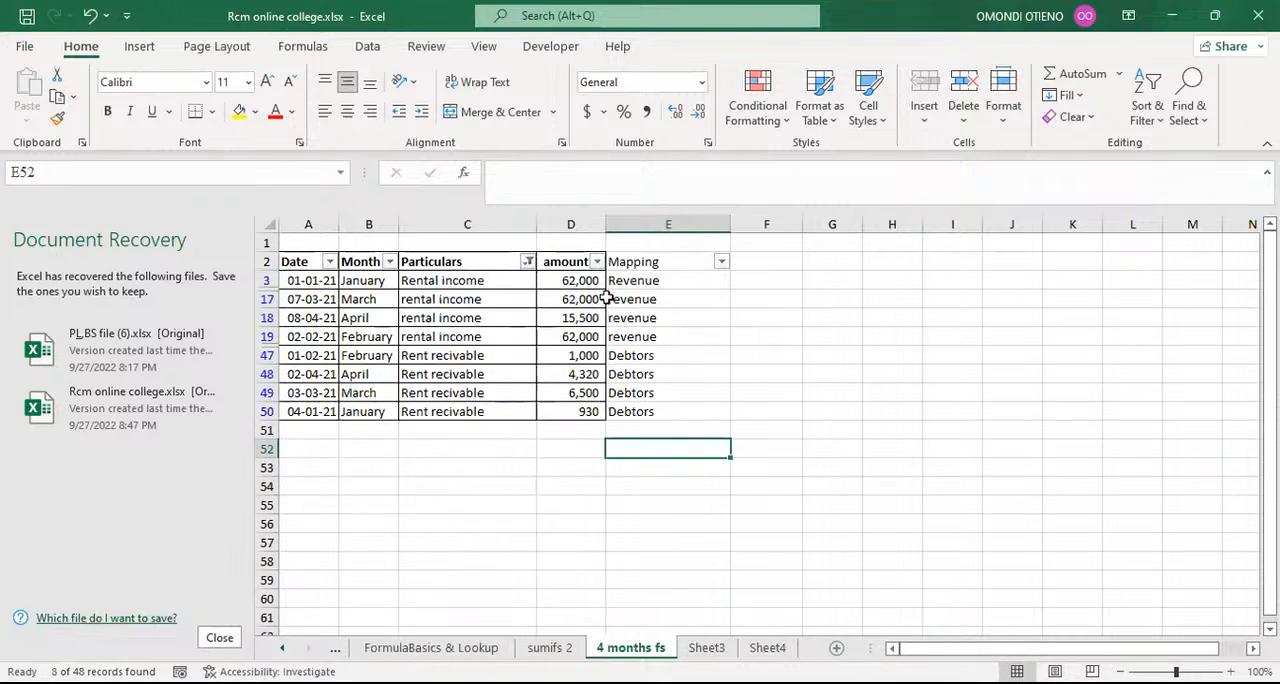
Step: Clear the mappings in E17 through E50 of the filtered rows and flash-fill them with Revenue
left_click_drag(641, 299, 644, 405)
key("Delete")
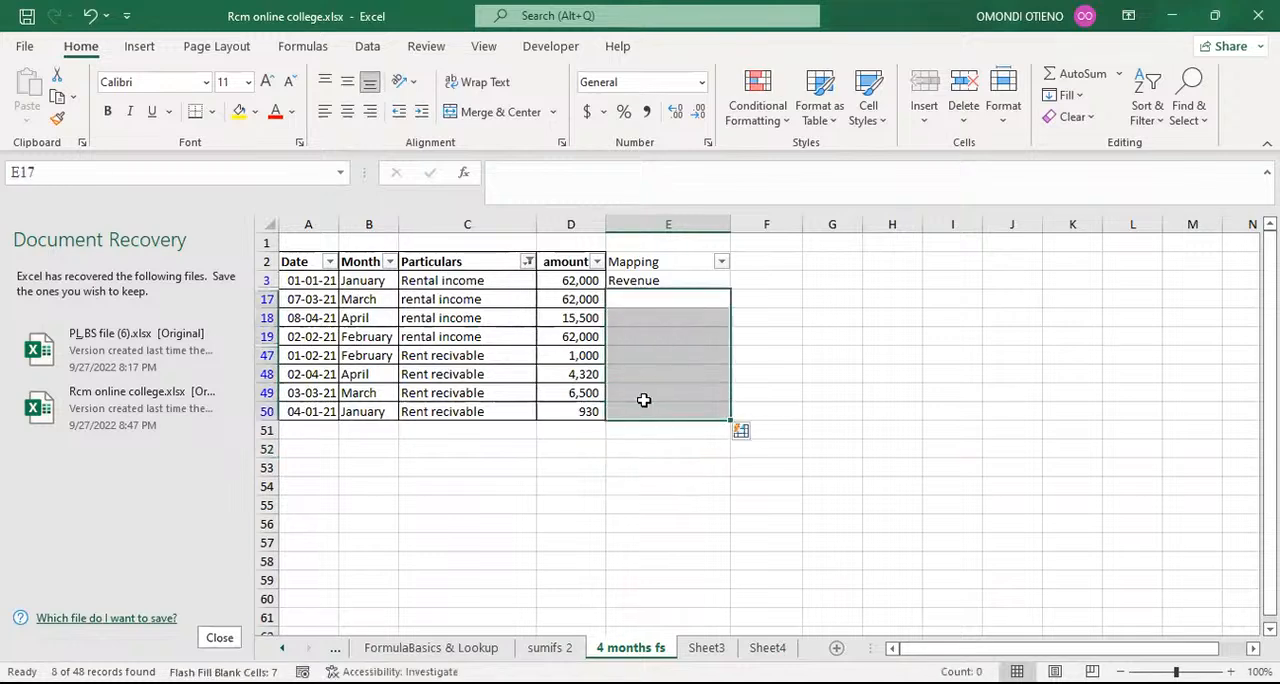
left_click(632, 302)
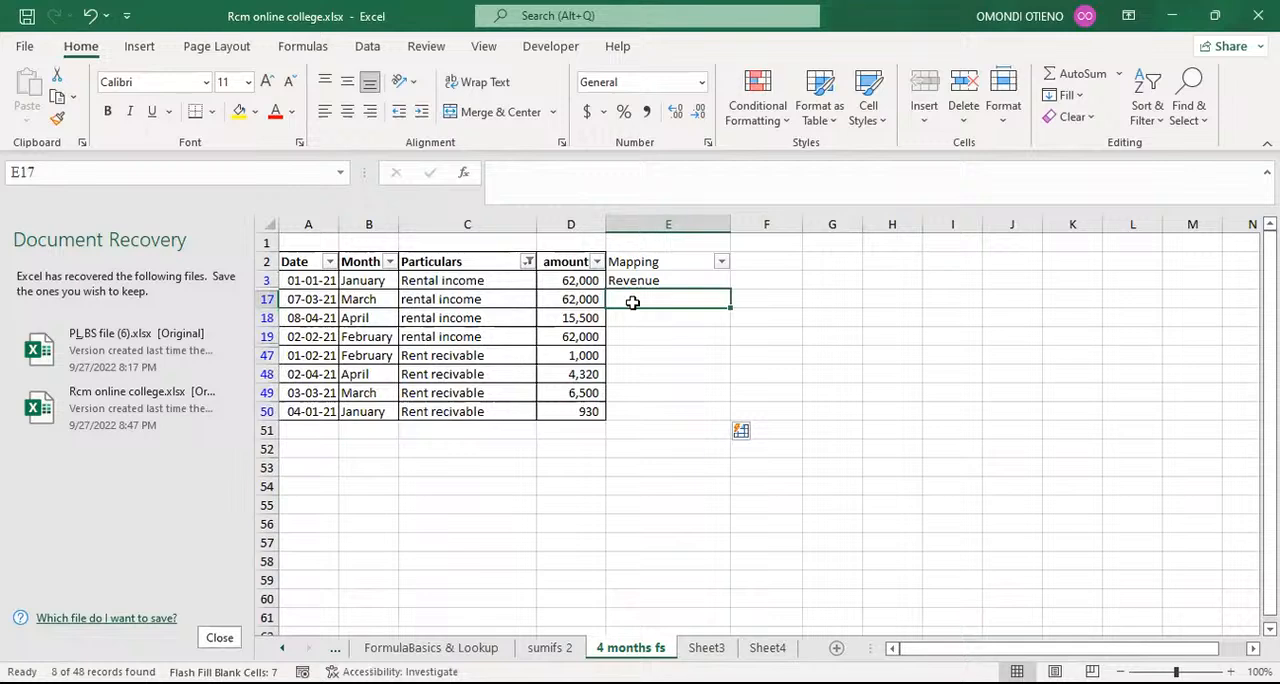
type("revenue")
left_click(700, 355)
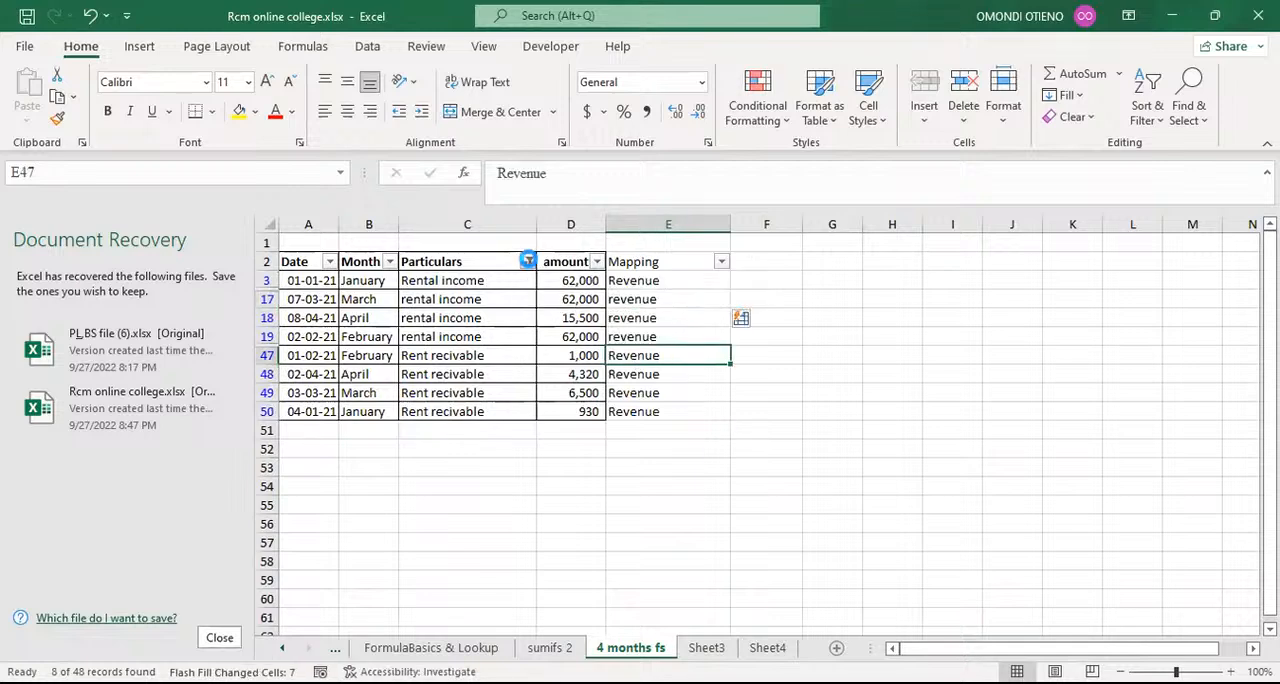
Step: Select all entries in the Particulars filter and check the mapping of the Rent recivable rows in the full list
left_click(527, 261)
left_click(341, 482)
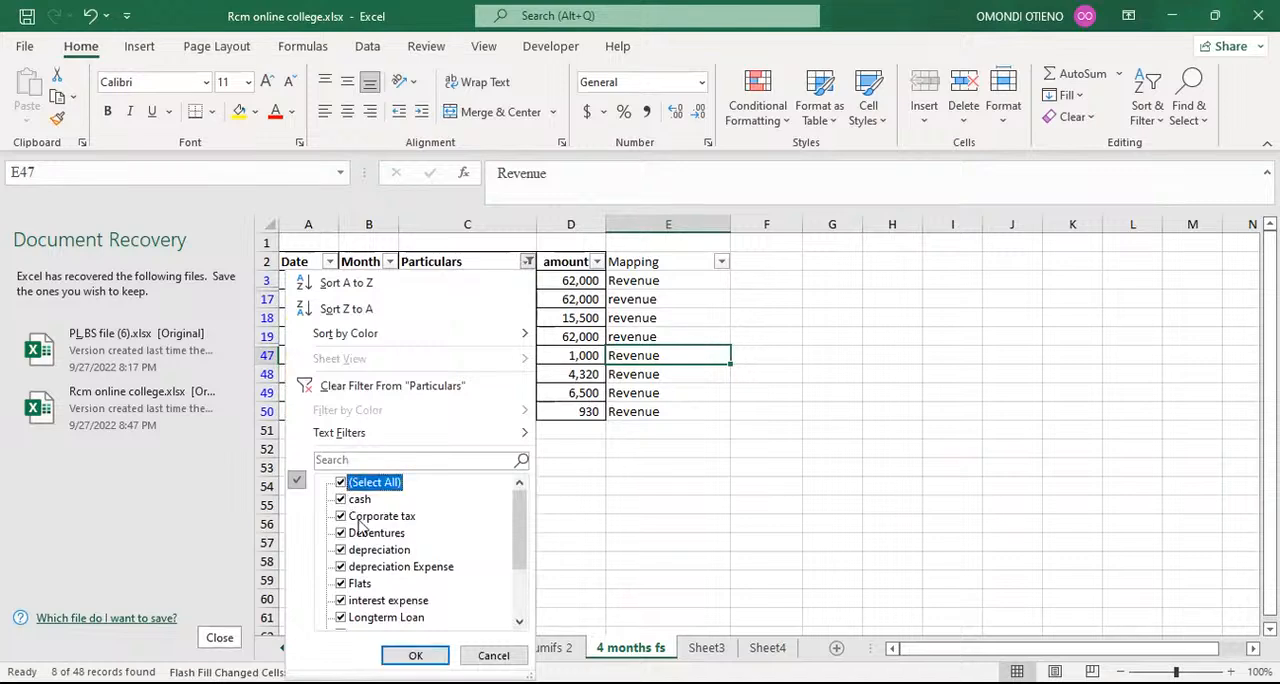
left_click(412, 655)
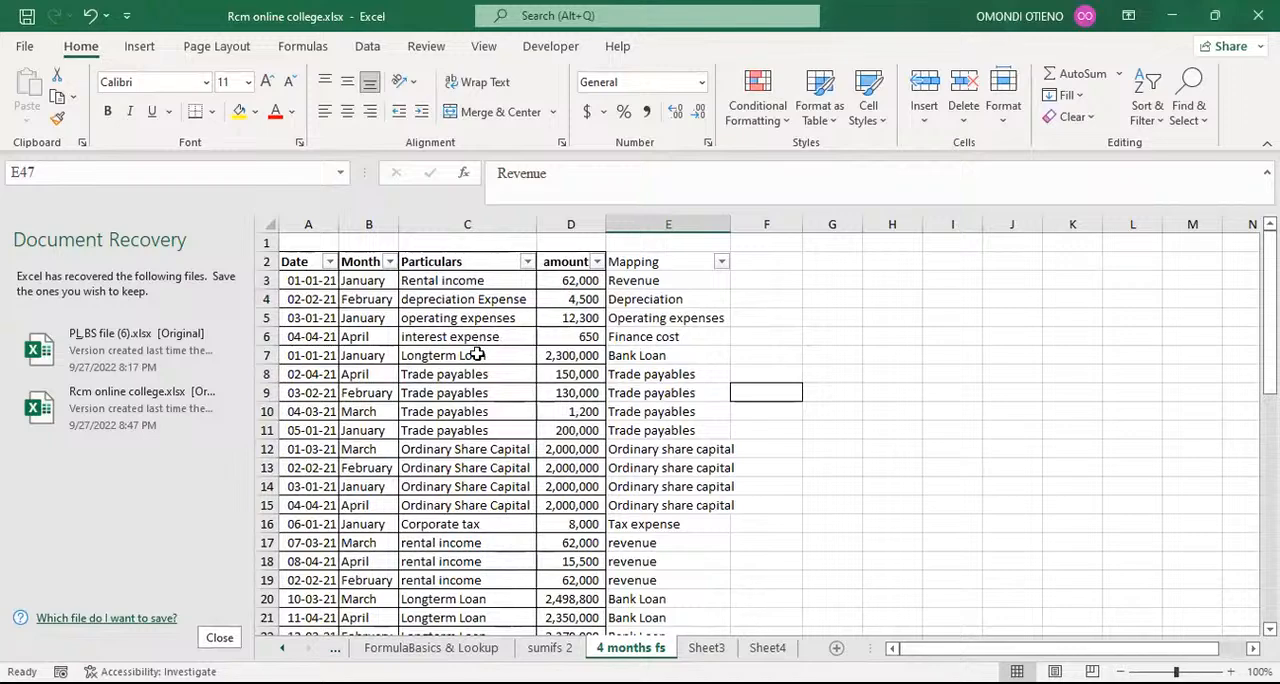
scroll(480, 350, "down", 2)
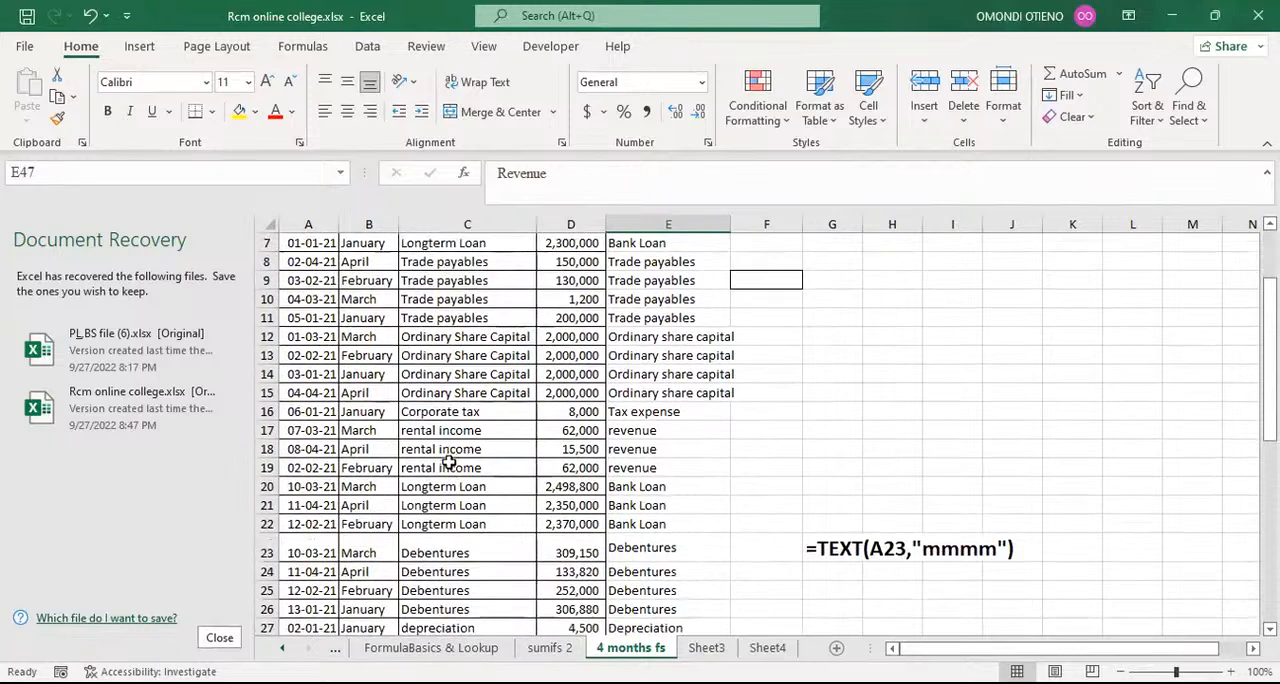
scroll(449, 461, "down", 4)
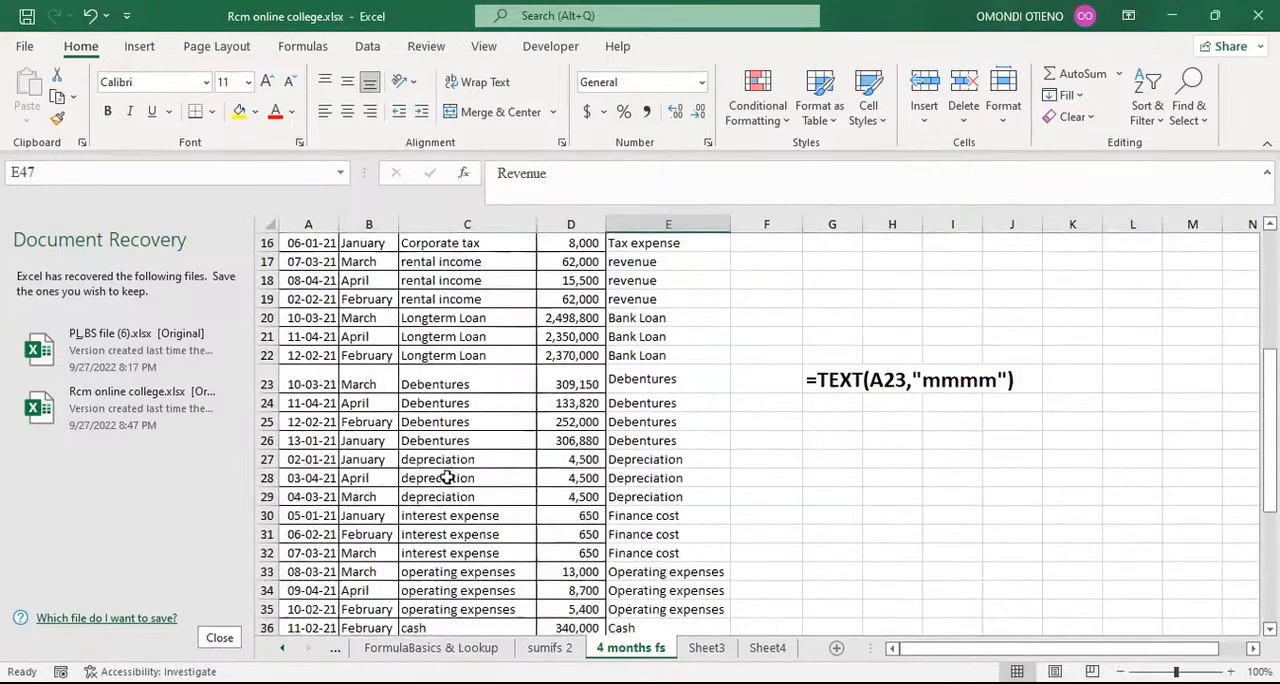
scroll(447, 478, "down", 4)
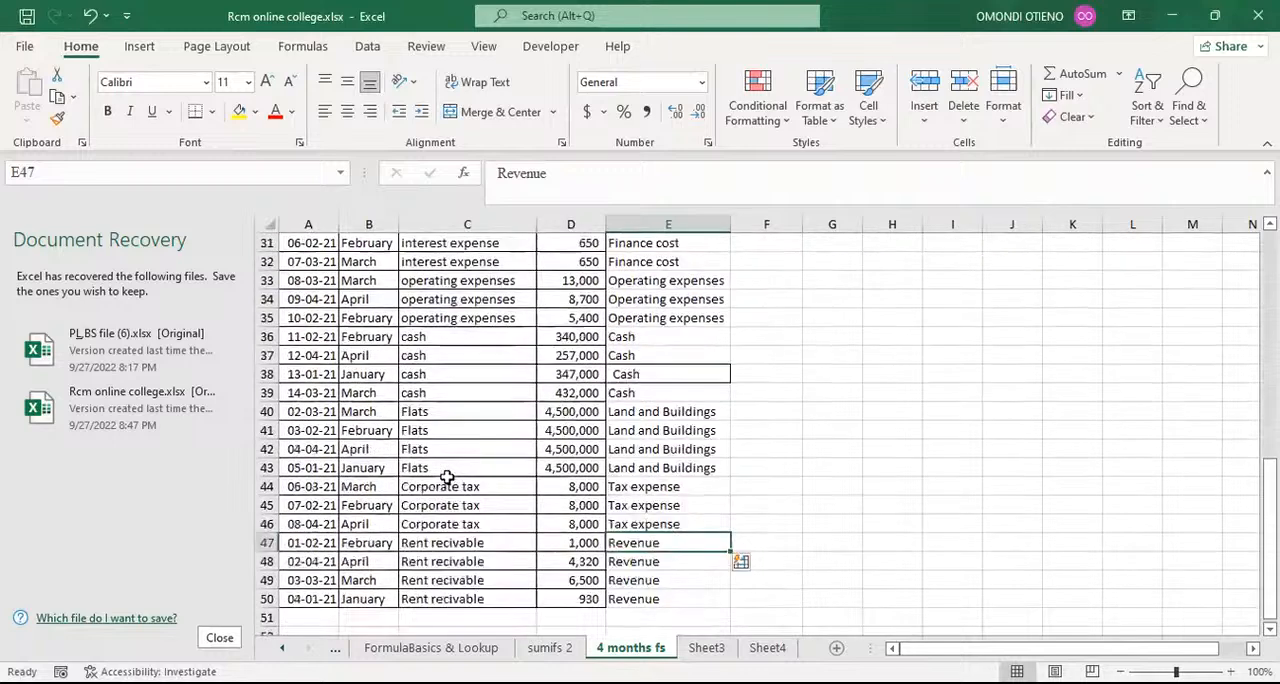
left_click(465, 543)
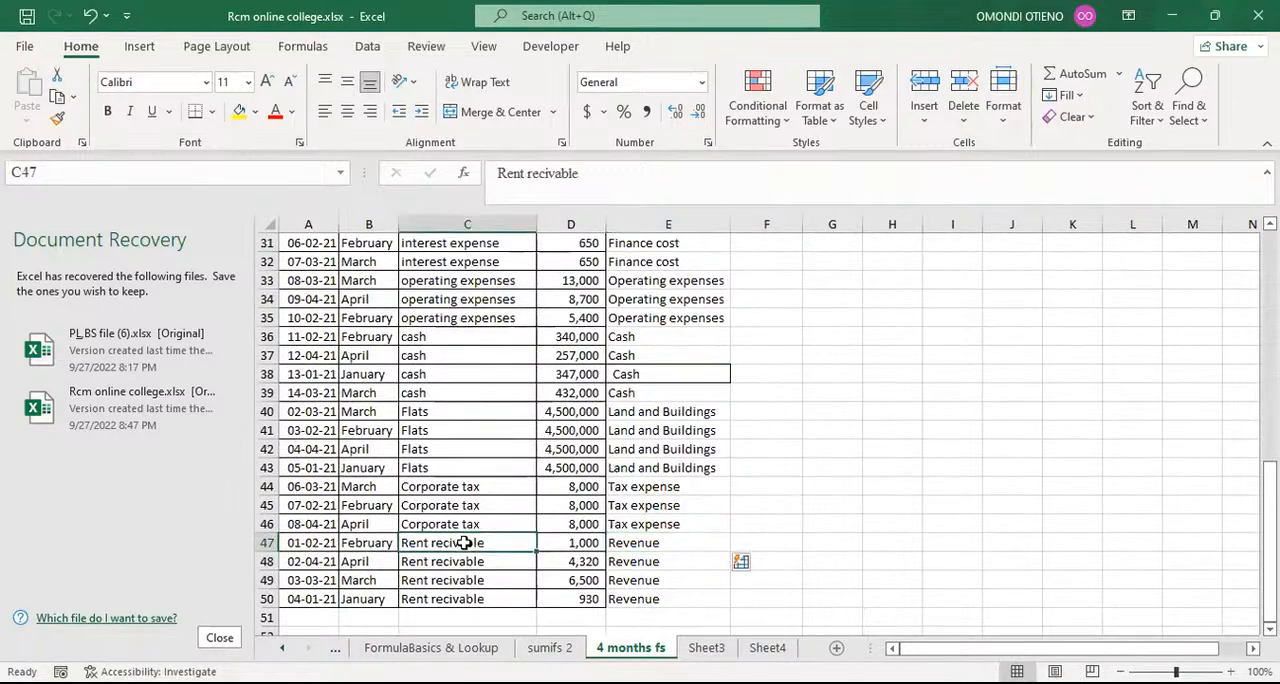
left_click(632, 543)
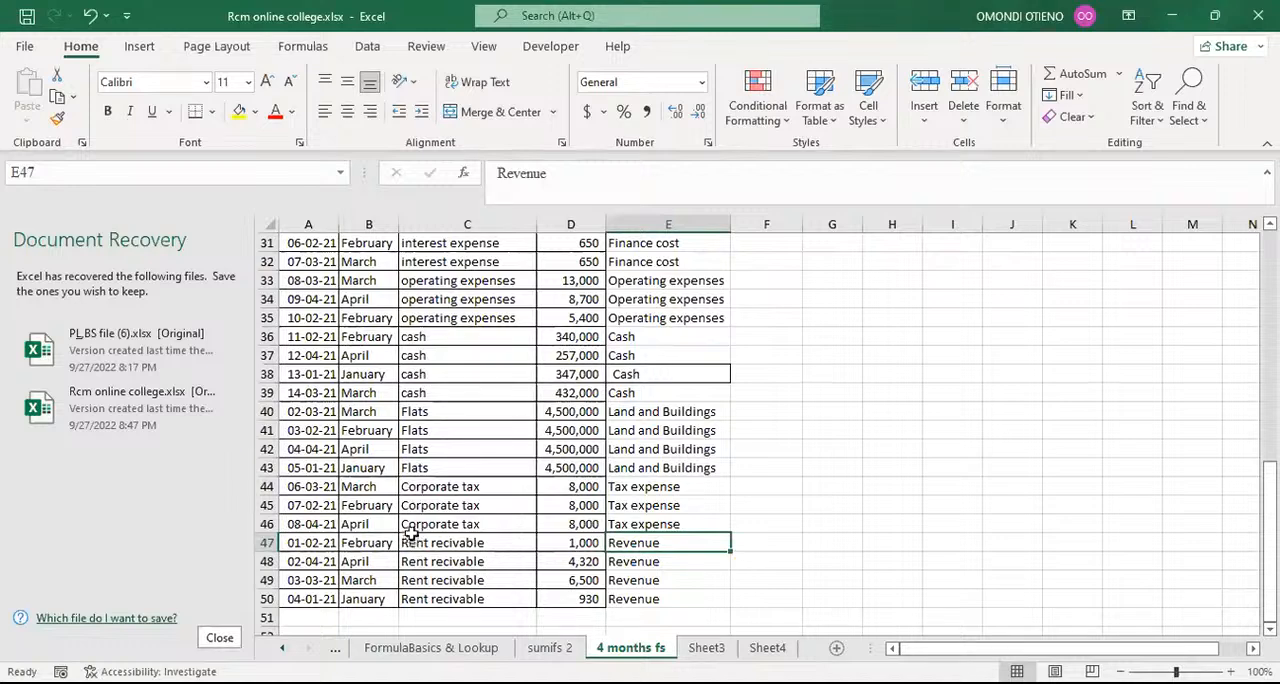
Step: Filter the Particulars column to Rent recivable only, using the search term rent r
scroll(410, 541, "up", 10)
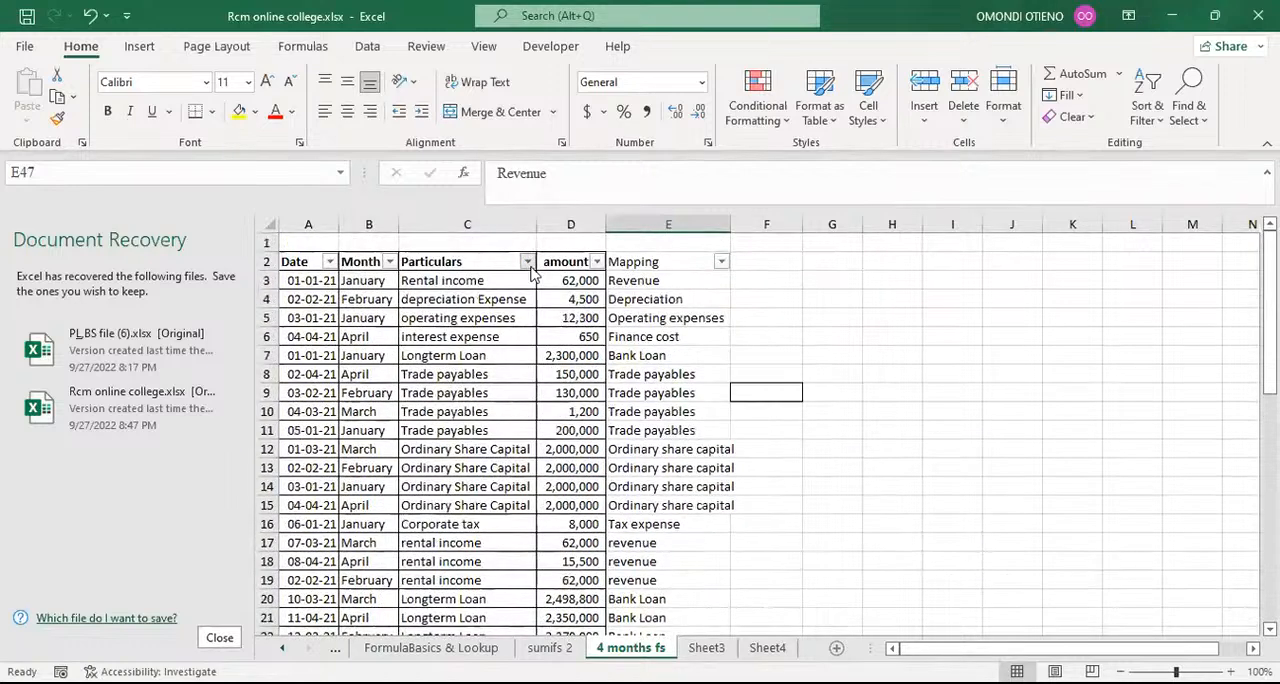
left_click(527, 261)
left_click(363, 460)
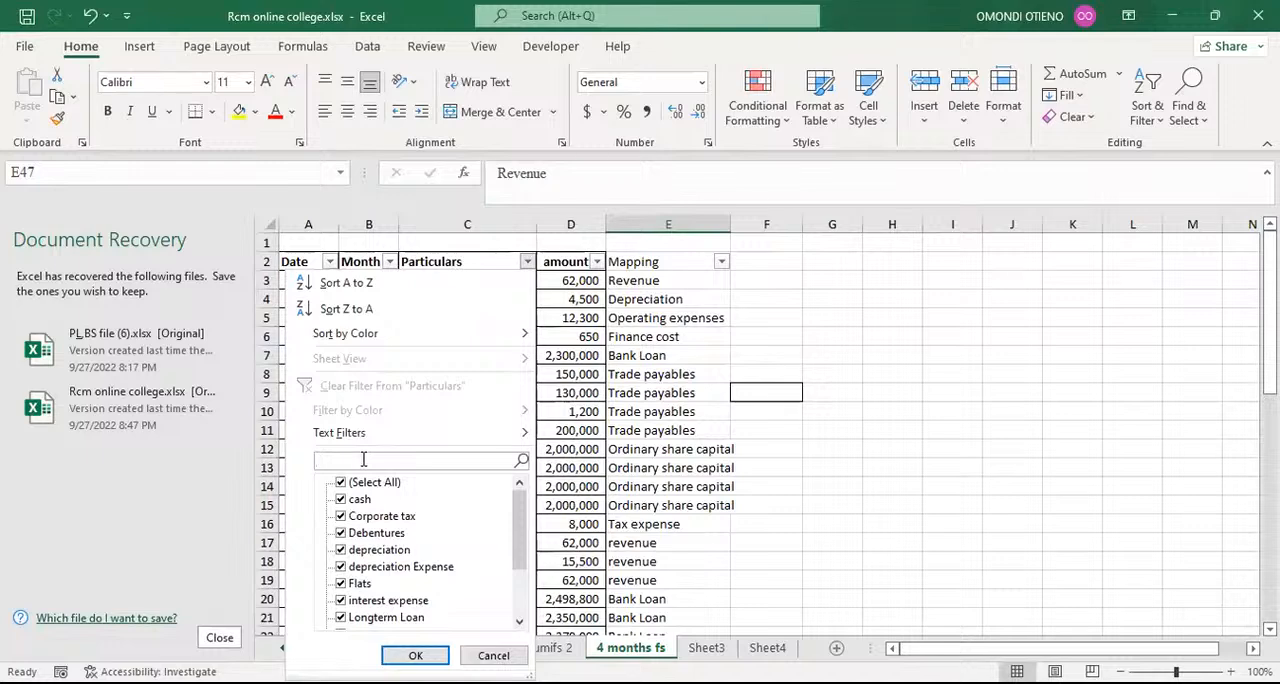
type("rent")
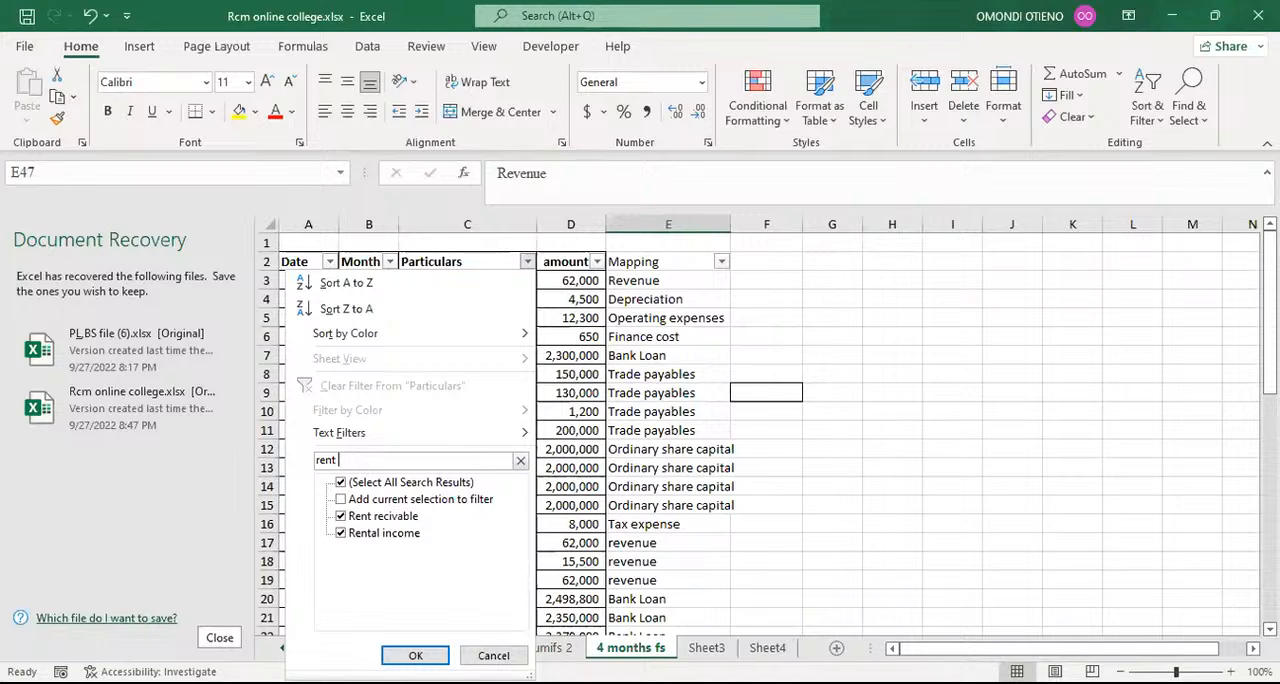
type("r")
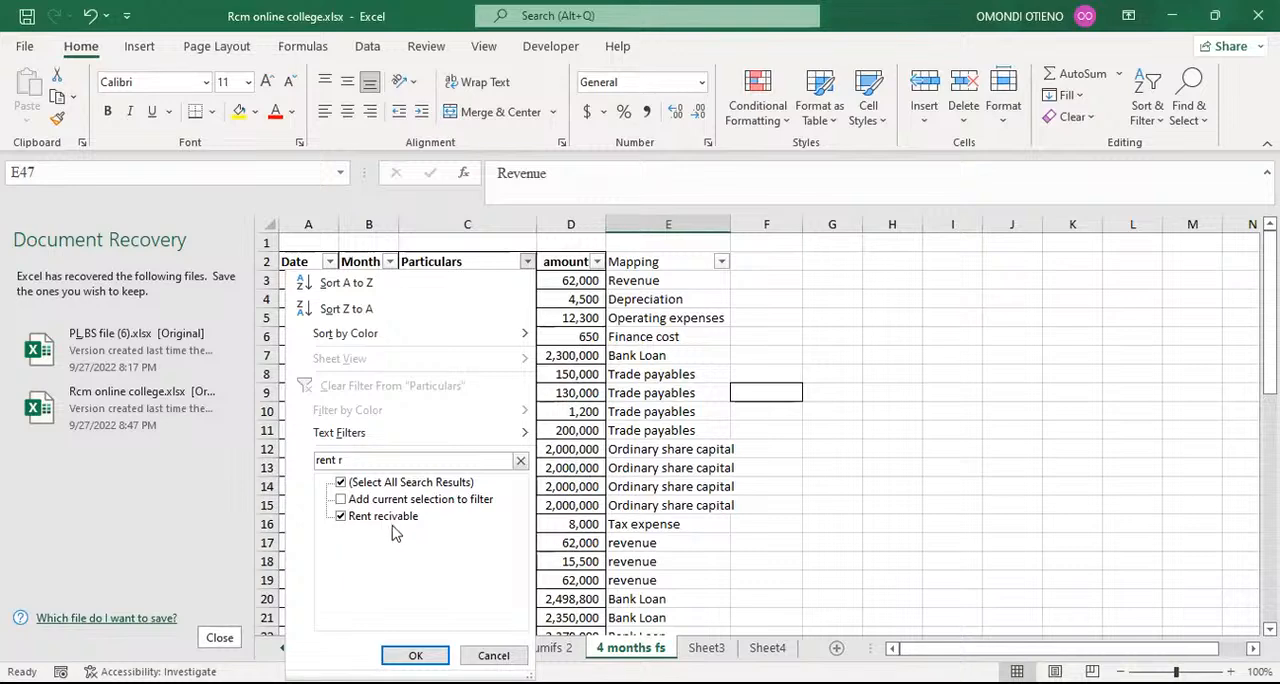
left_click(414, 655)
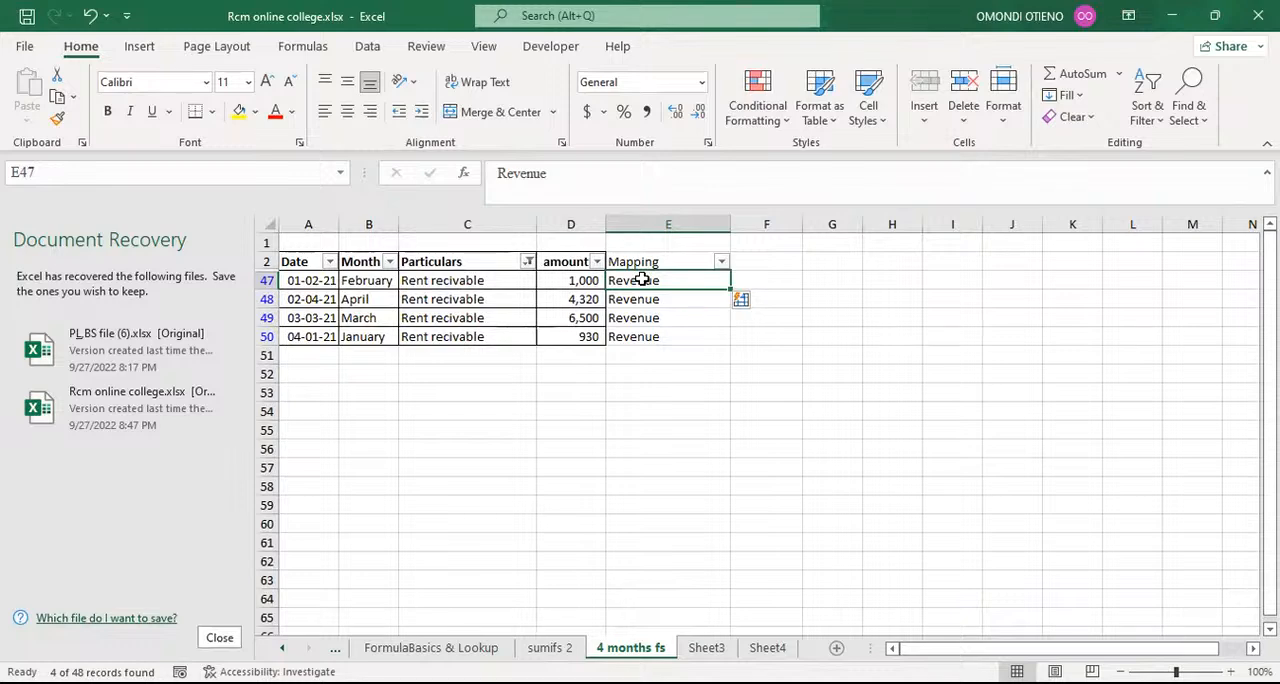
Step: Replace the mapping in E47 with debtors and flash-fill it to the other Rent recivable rows
type("de")
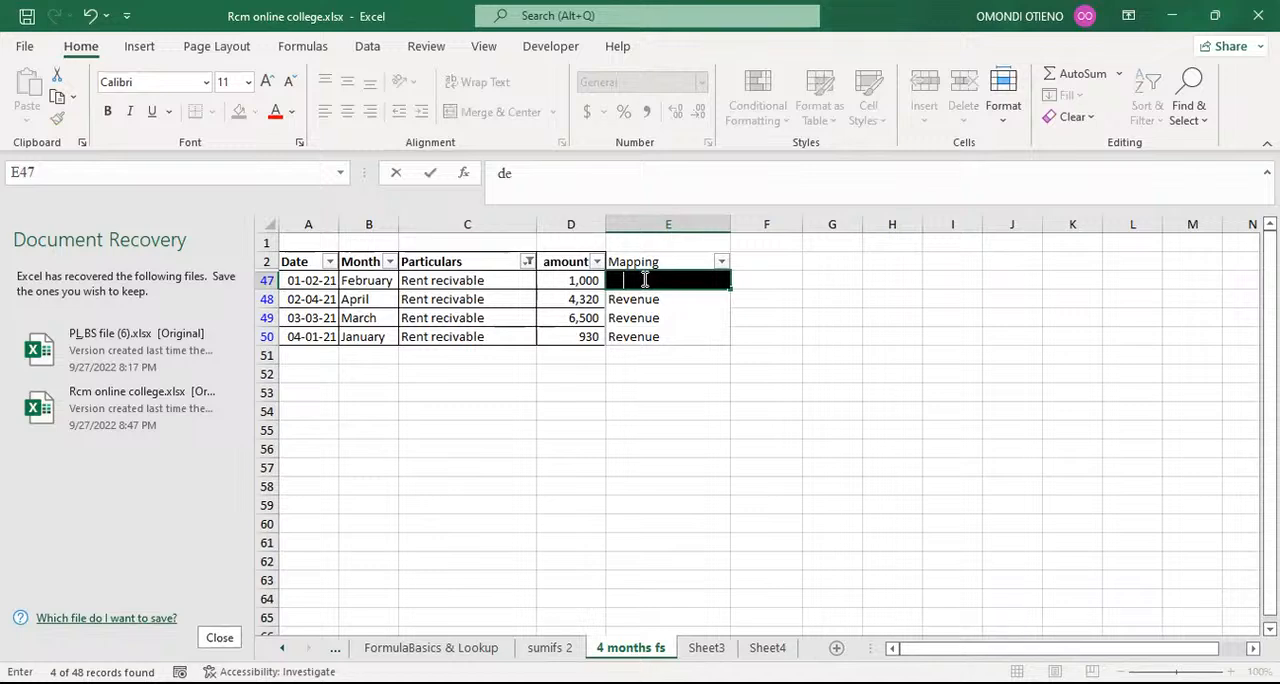
type("btors")
key("Return")
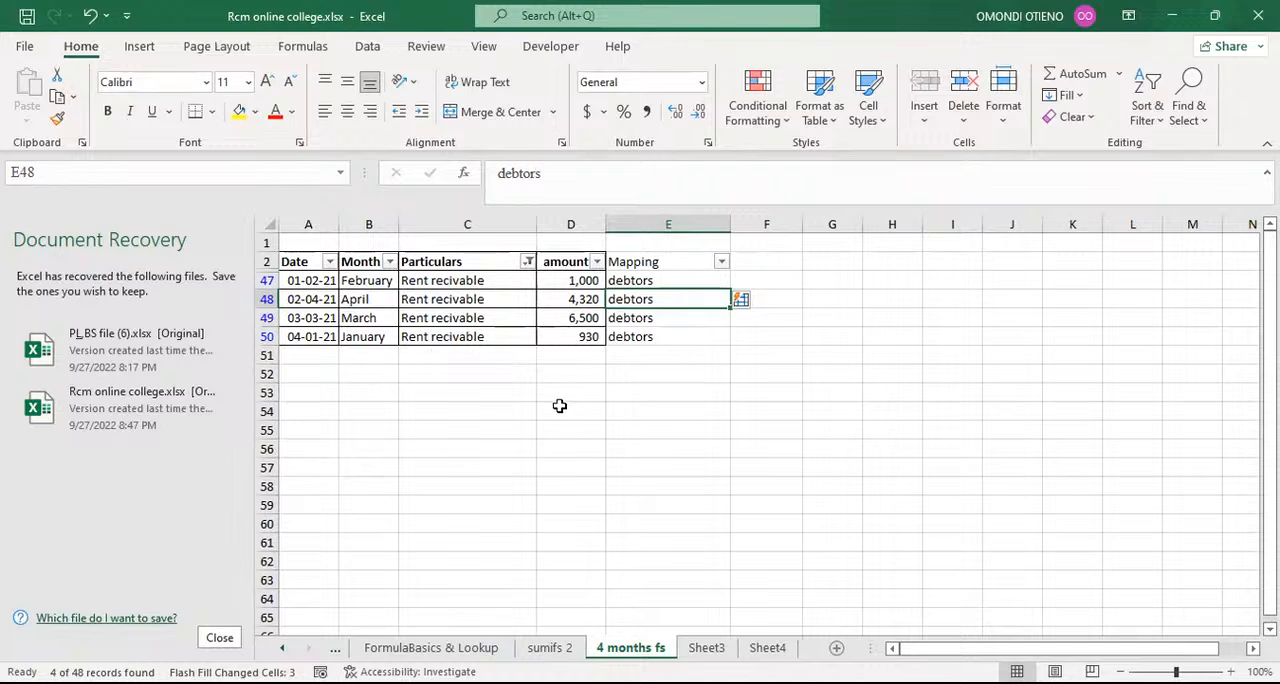
left_click_drag(563, 408, 572, 394)
Step: Restore all entries in the Particulars filter and review the Mapping column across the full list
left_click(527, 261)
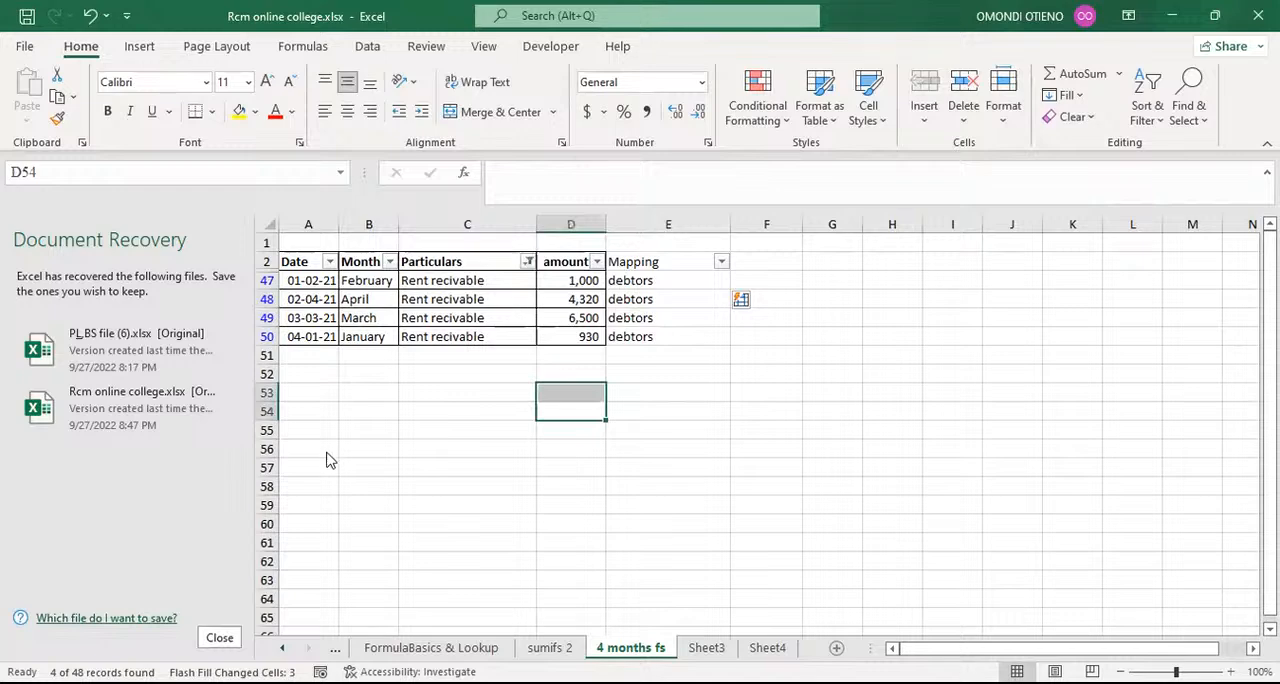
left_click(341, 482)
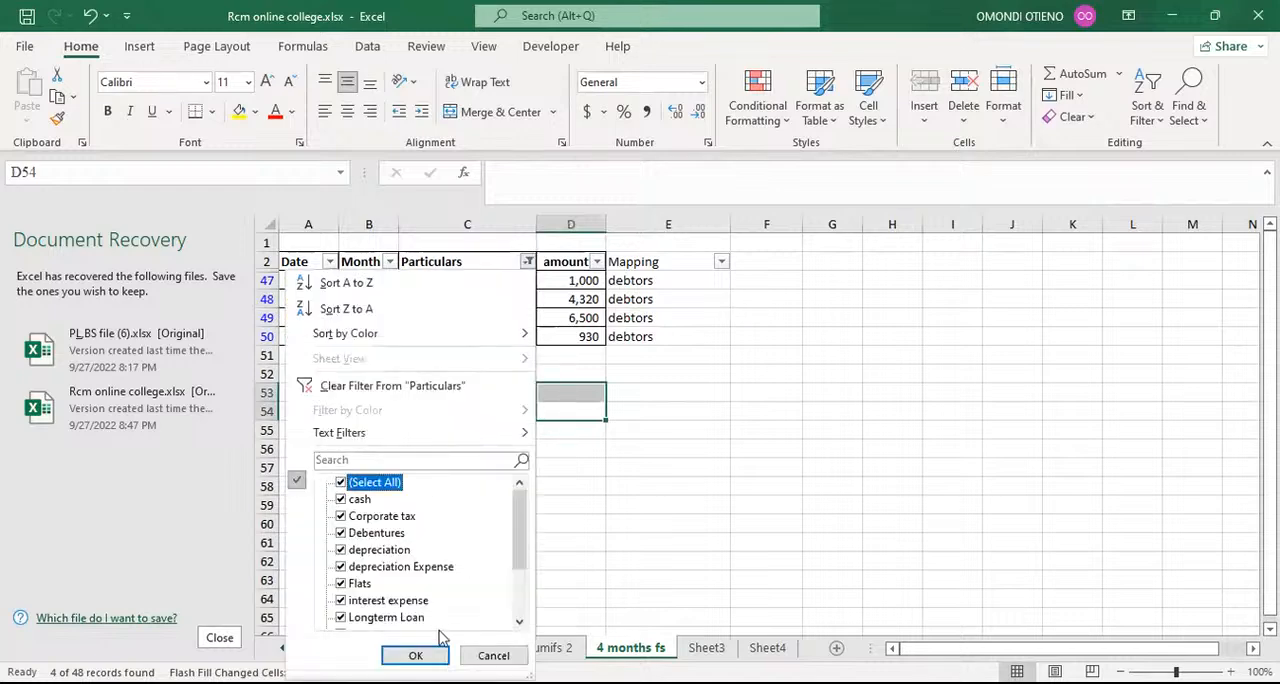
left_click(415, 655)
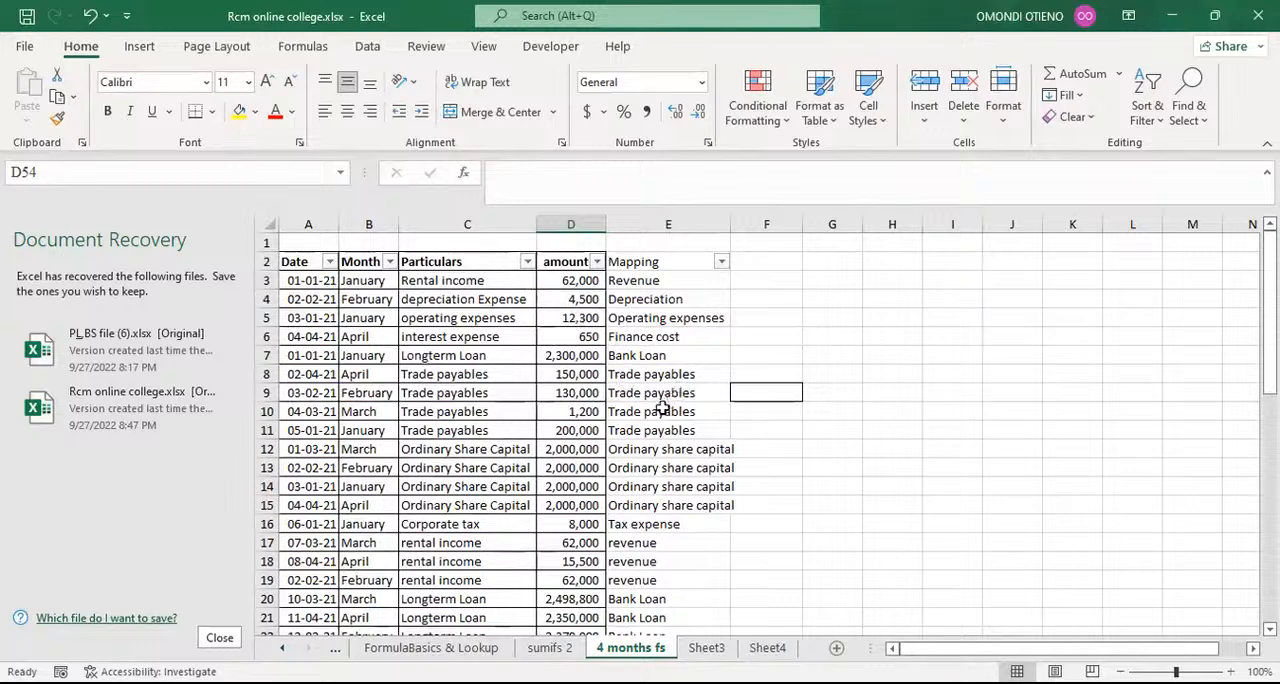
scroll(663, 408, "down", 12)
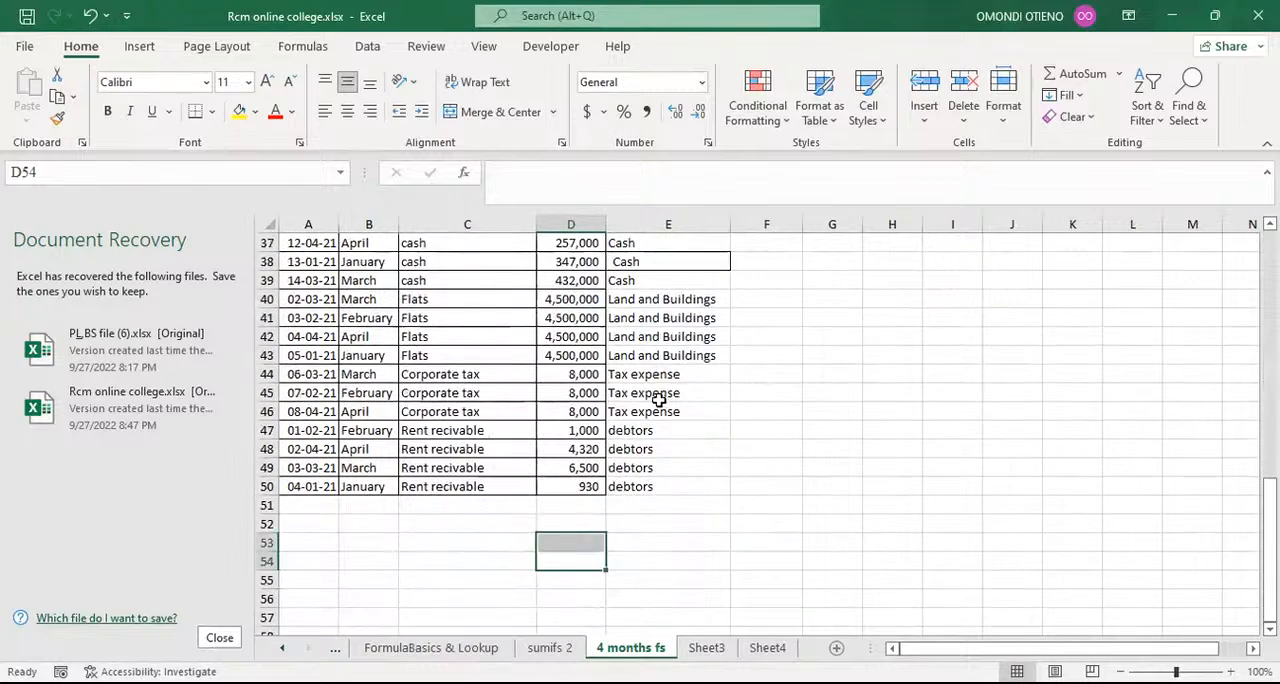
scroll(660, 401, "up", 2)
scroll(659, 400, "up", 10)
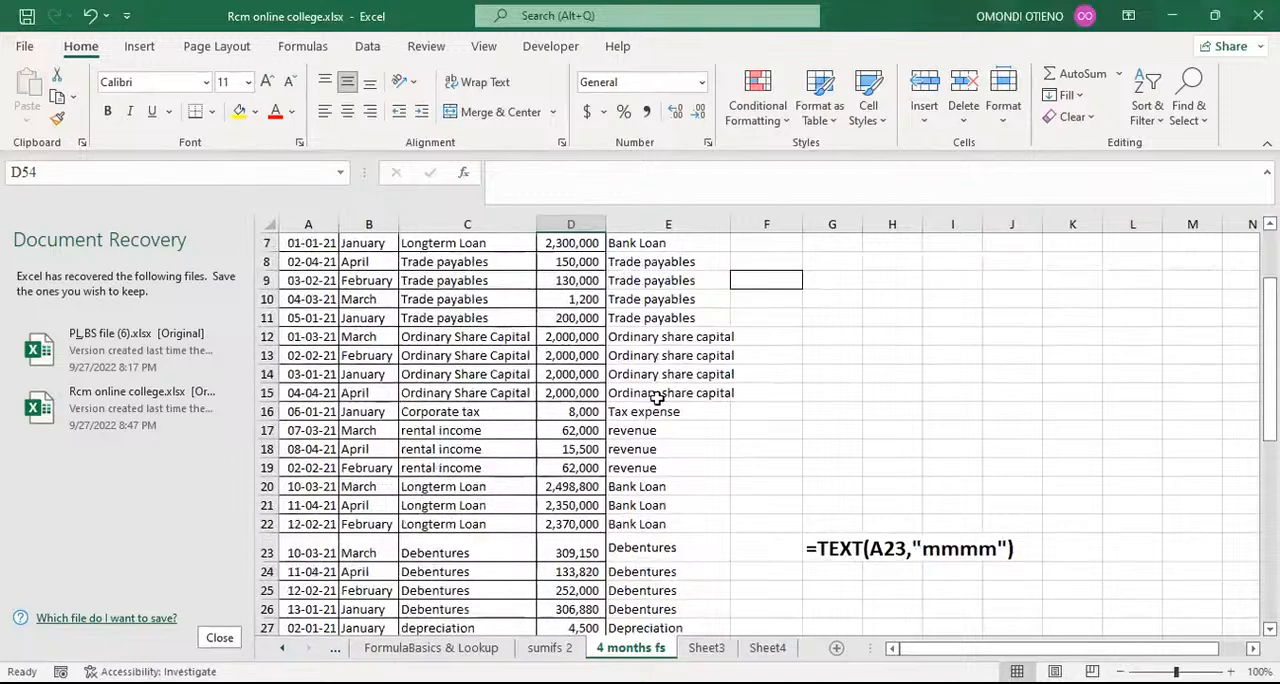
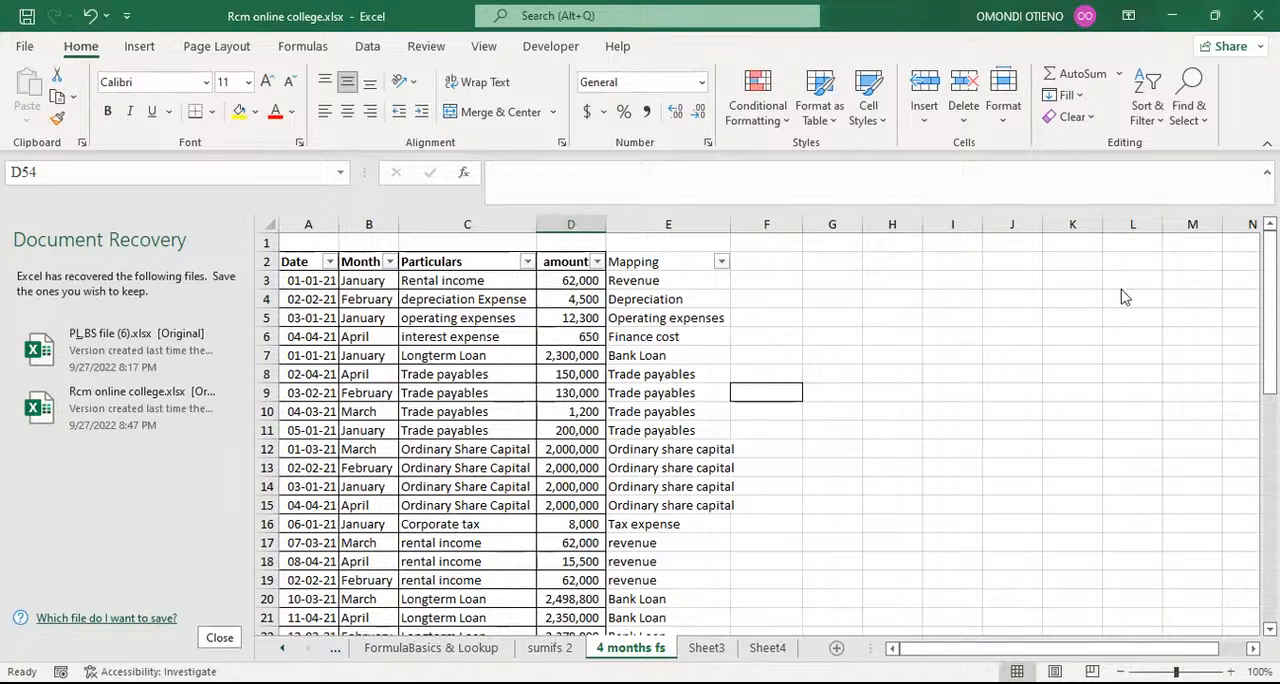
left_click(789, 413)
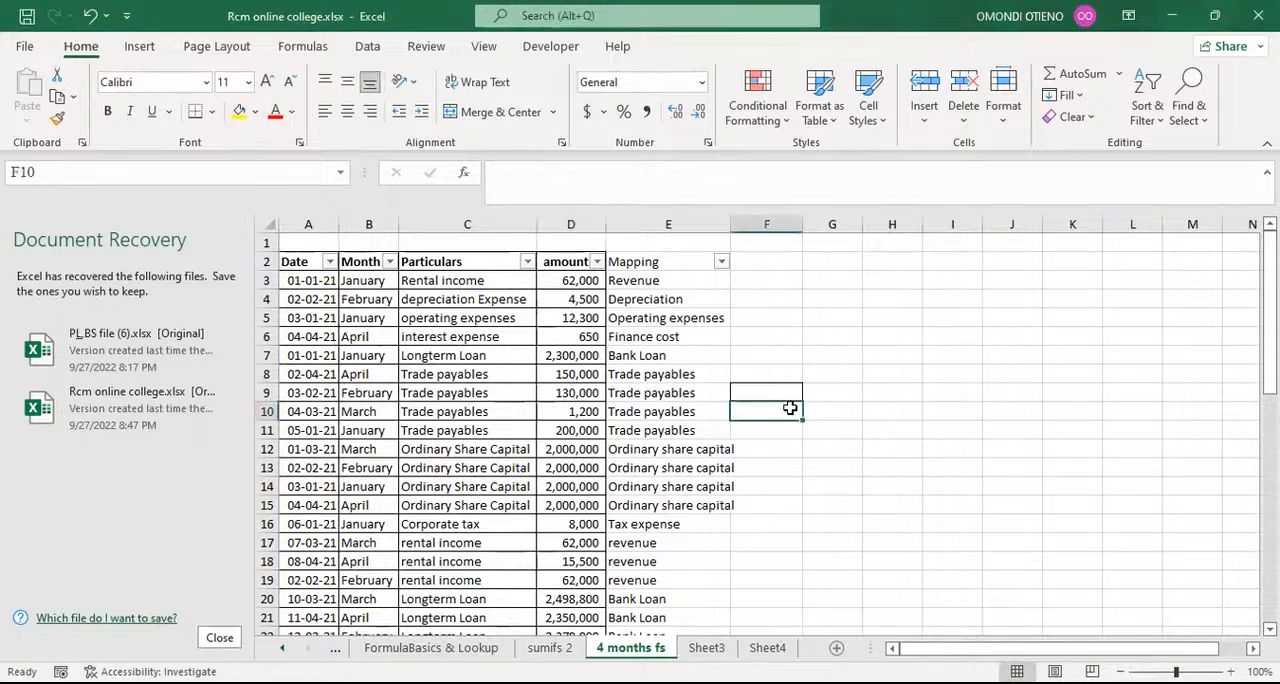
left_click(792, 389)
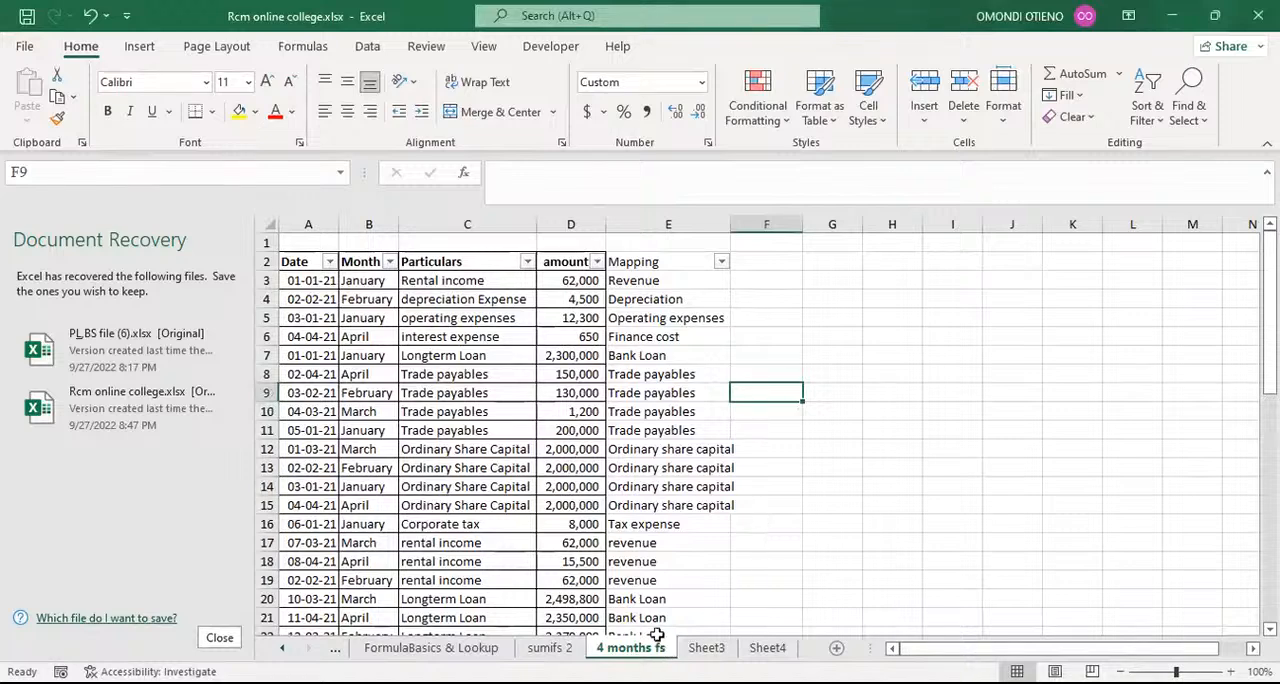
left_click(828, 442)
left_click(848, 278)
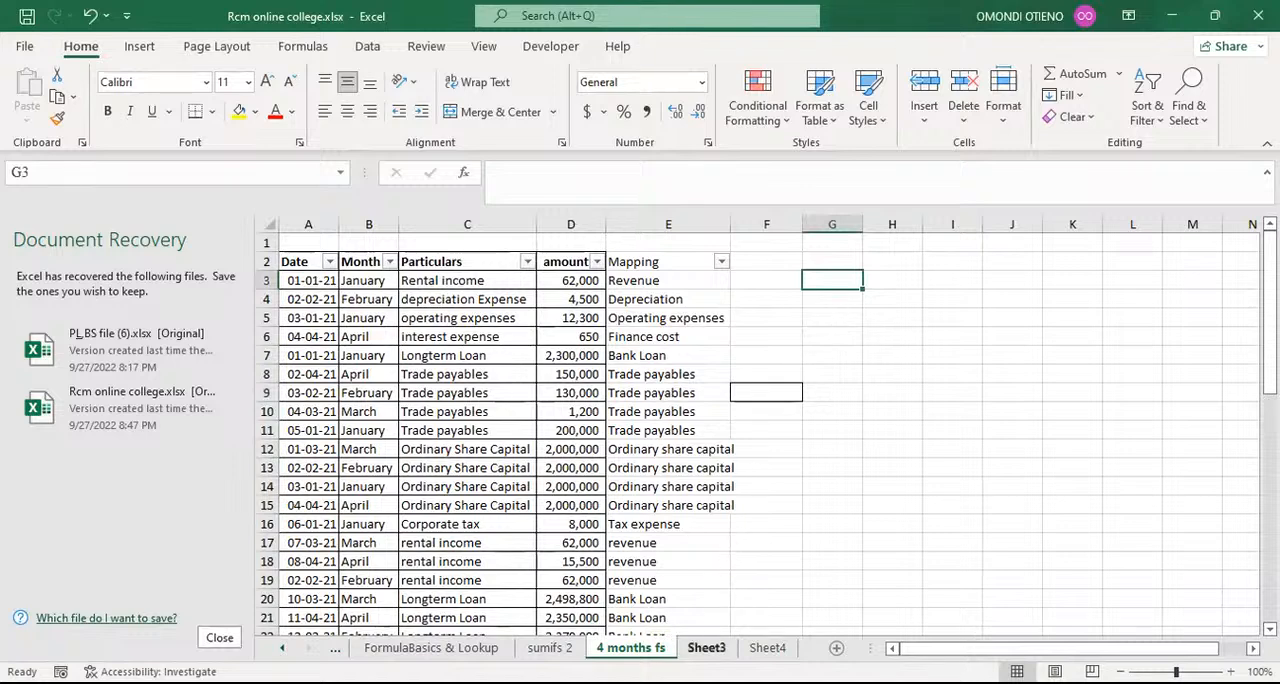
Step: Rename the Sheet3 worksheet as FS
left_click(710, 648)
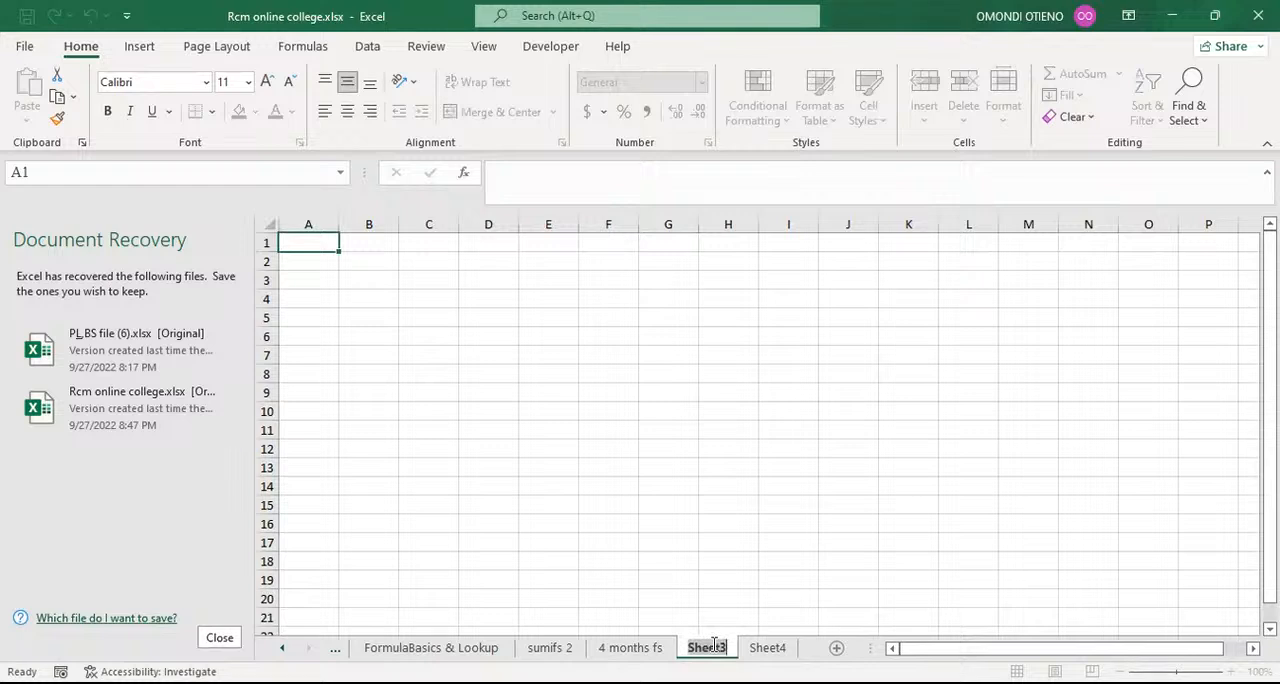
type("FS")
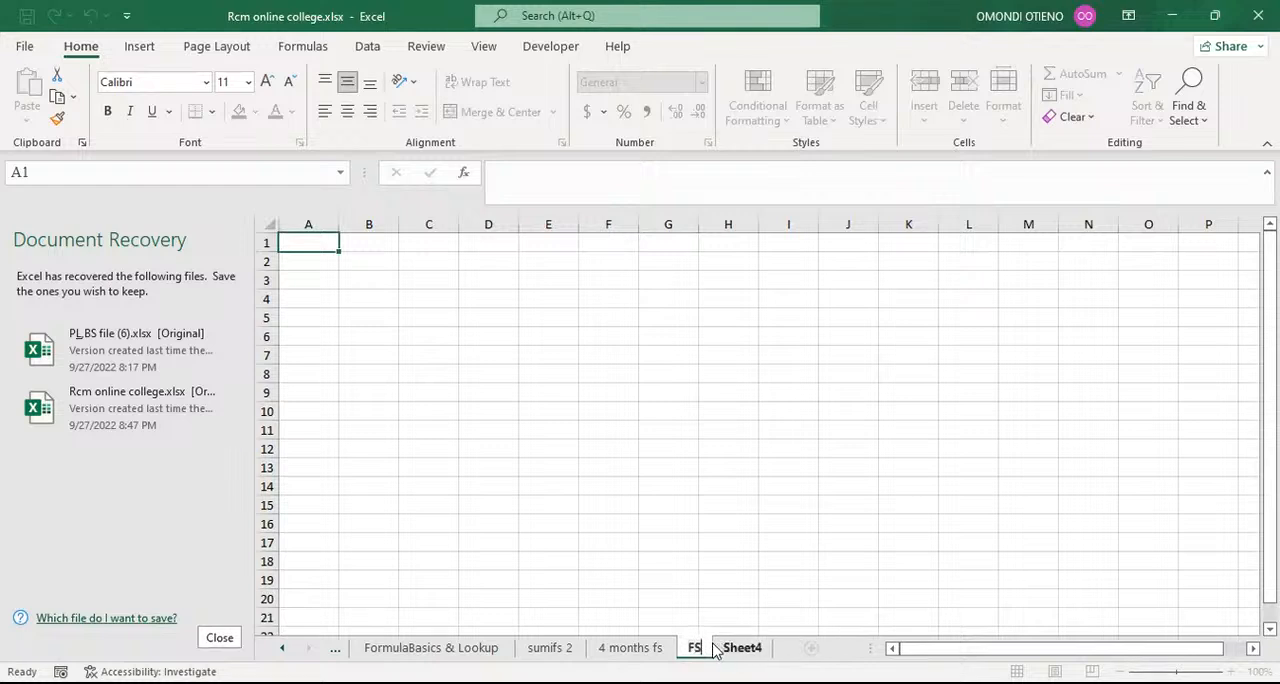
left_click(720, 501)
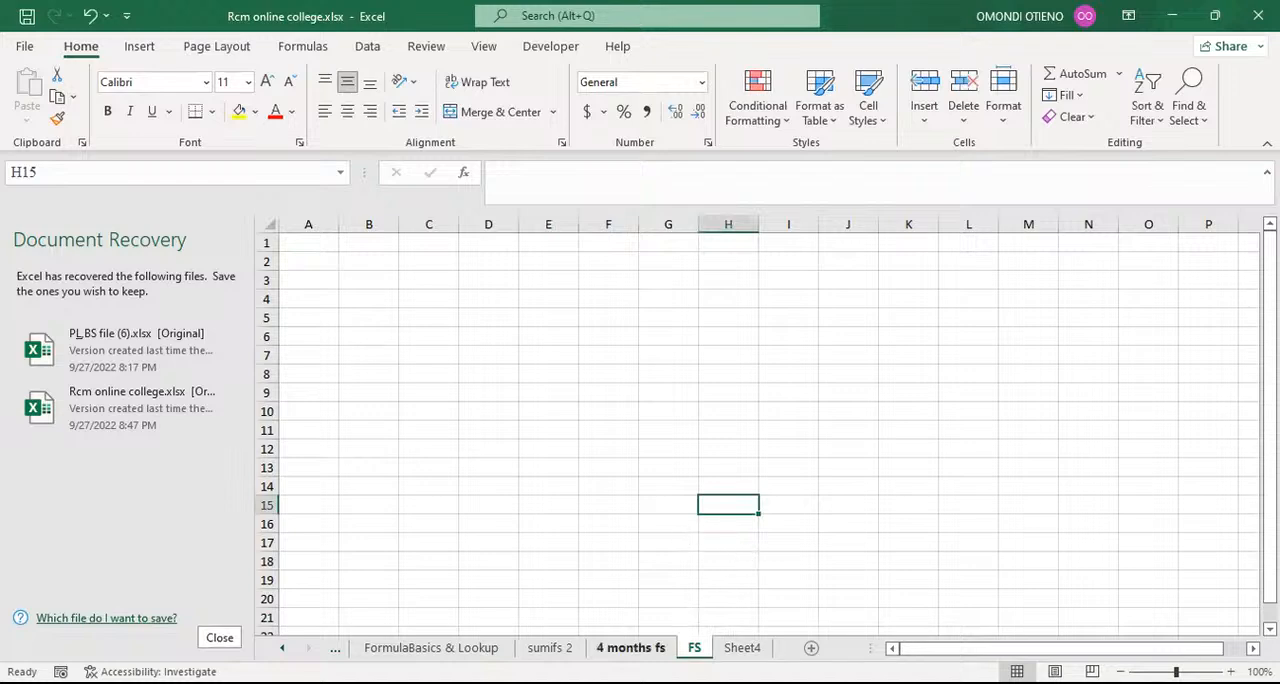
Step: Delete the empty first row above the headers on the 4 months fs sheet
left_click(640, 648)
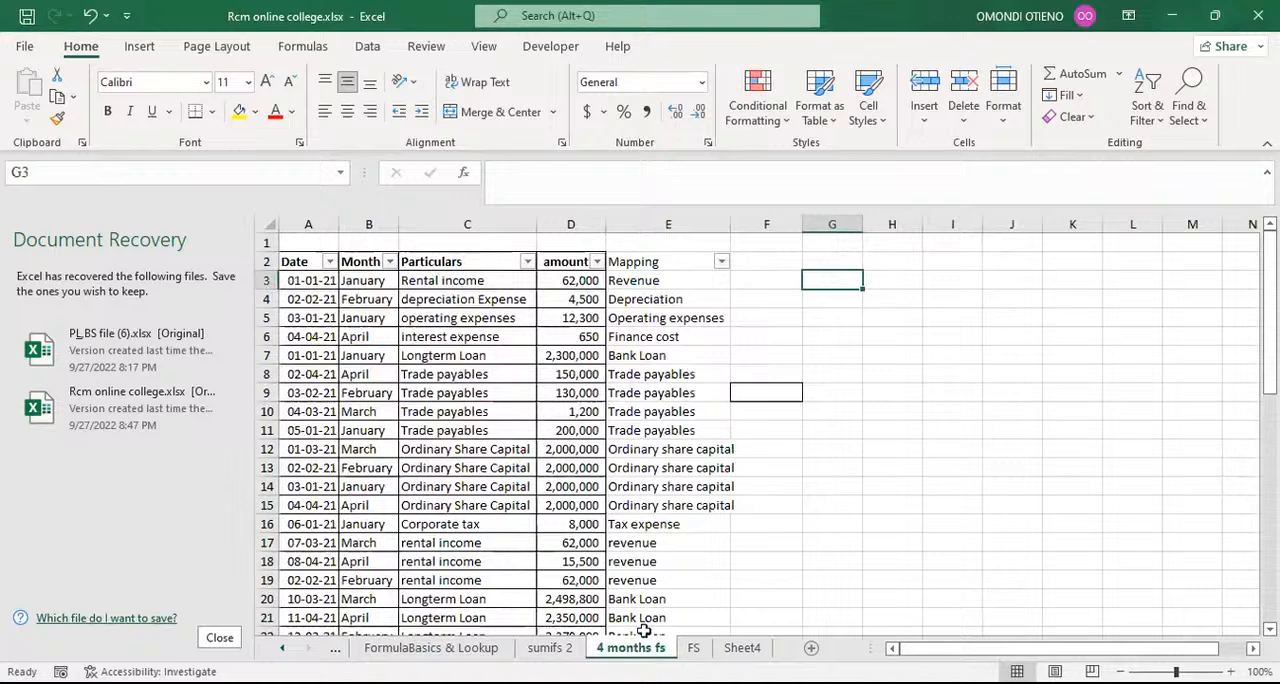
left_click(262, 242)
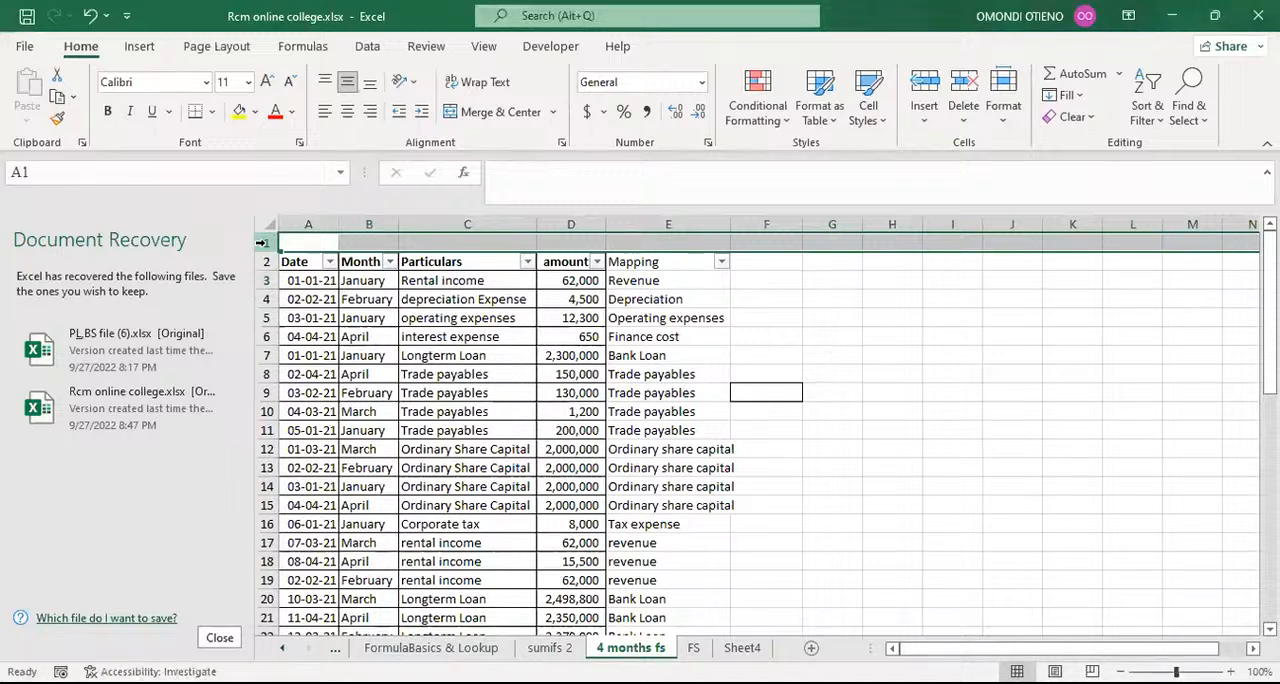
key("ctrl+minus")
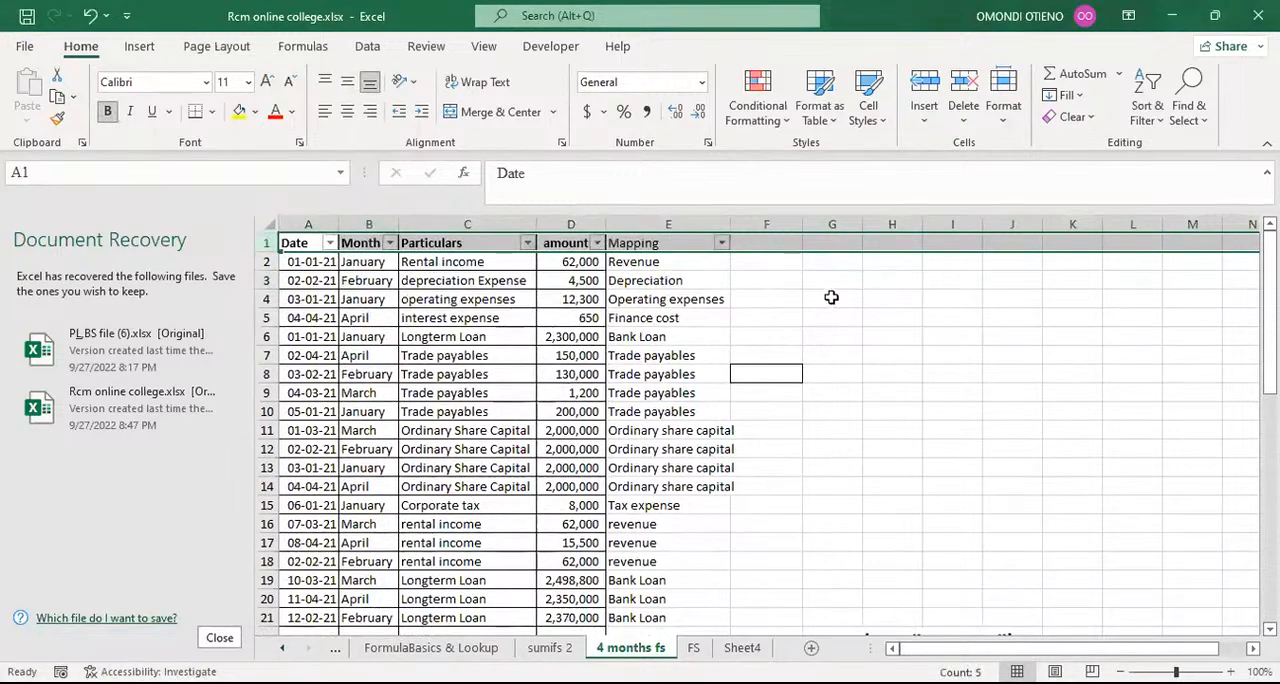
left_click(831, 300)
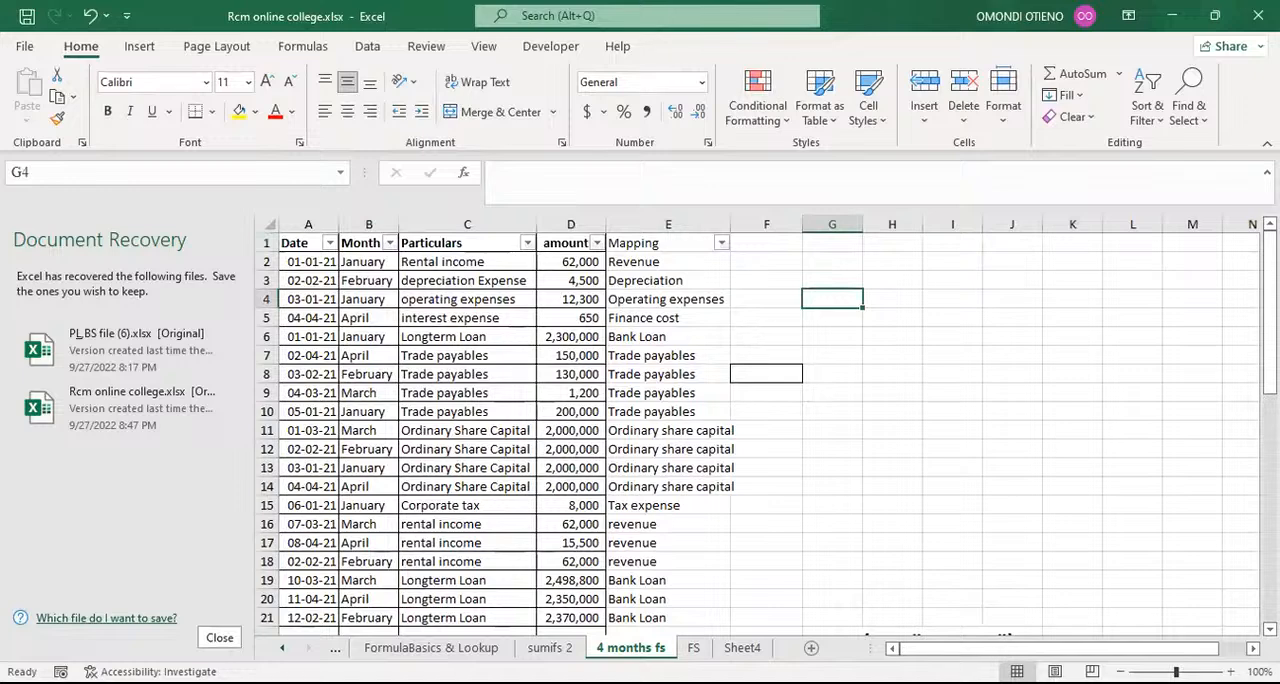
left_click(691, 649)
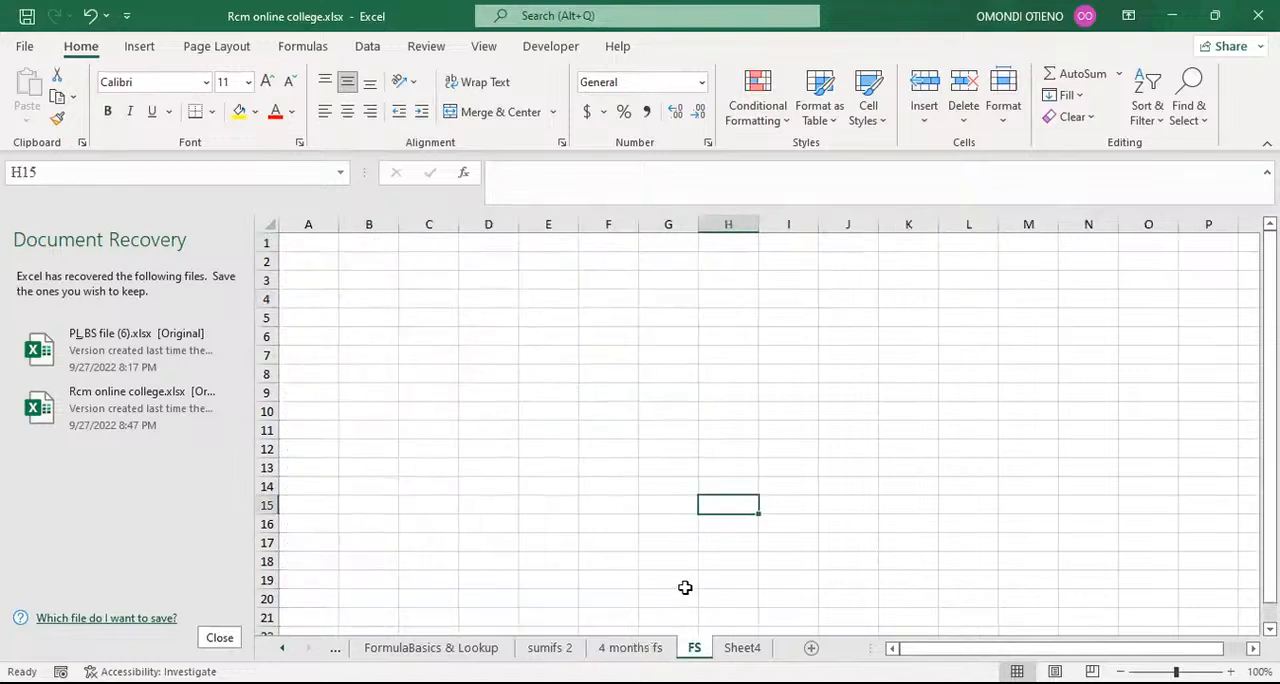
left_click(630, 648)
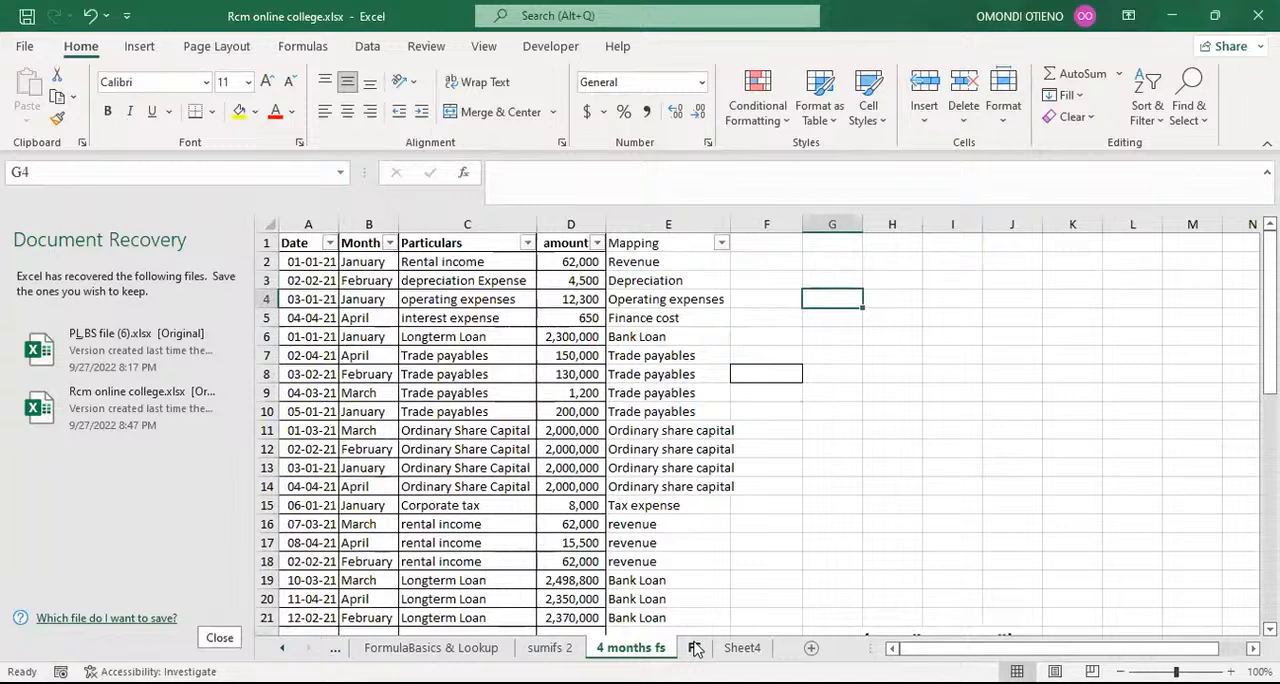
left_click(782, 505)
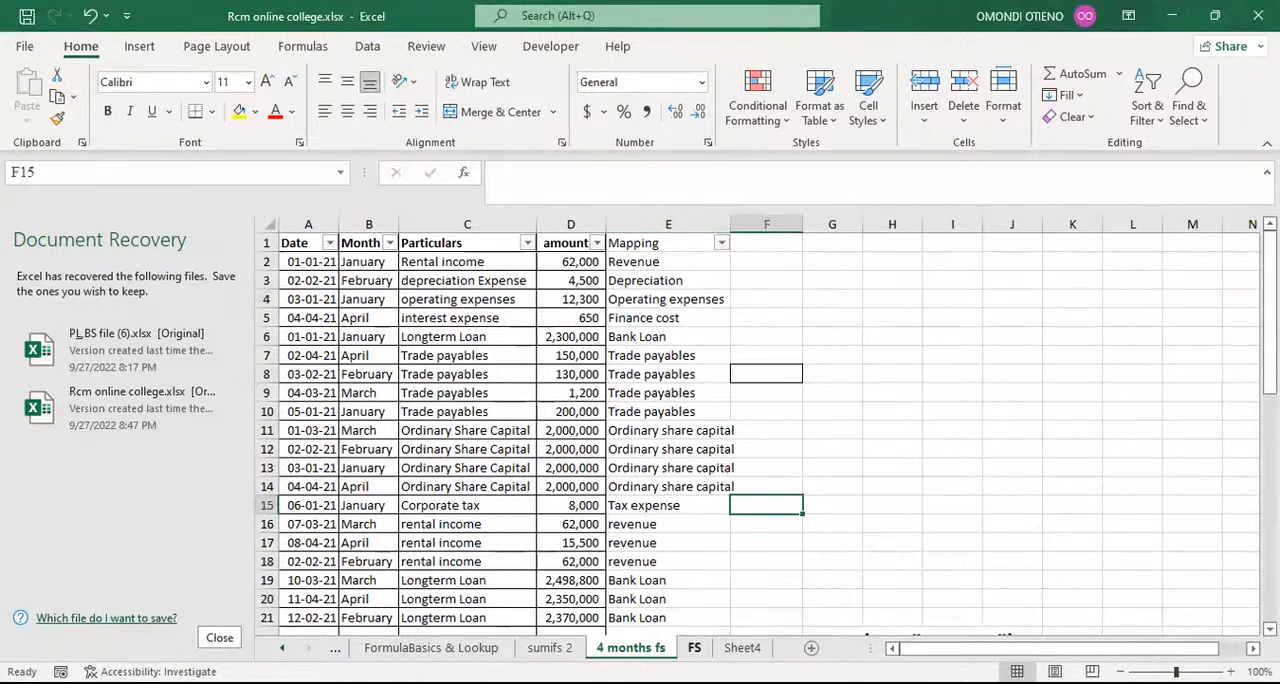
left_click(694, 648)
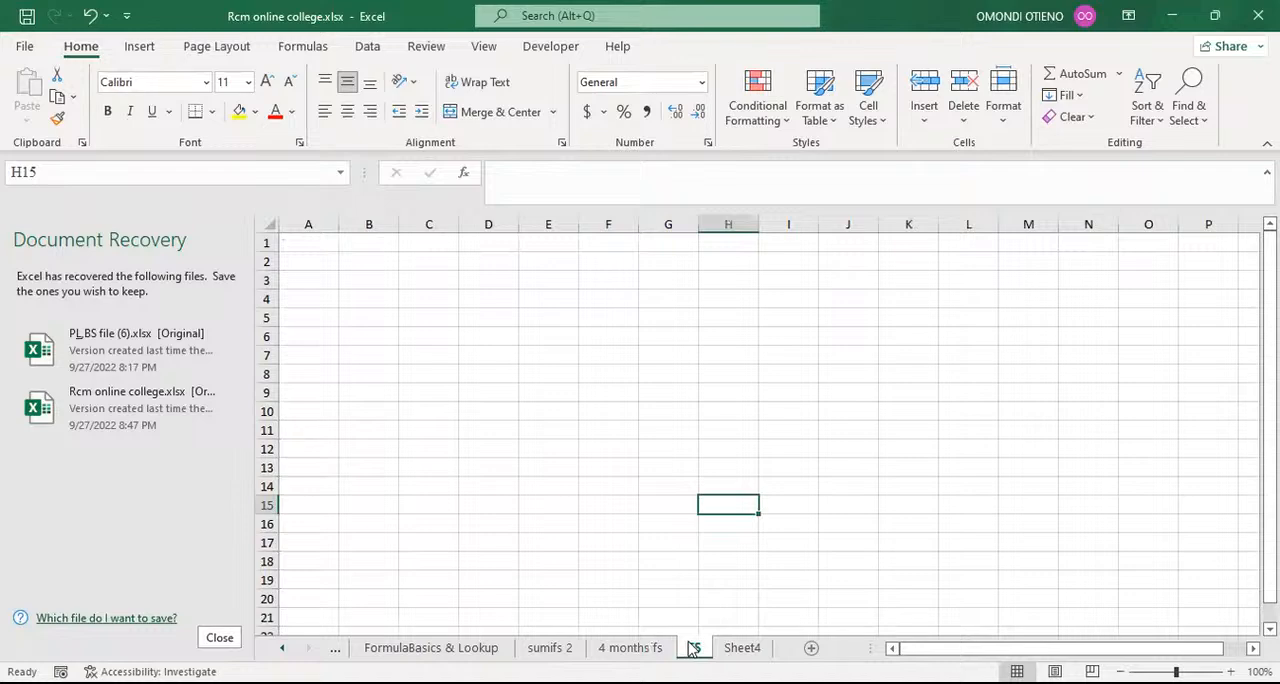
left_click(630, 648)
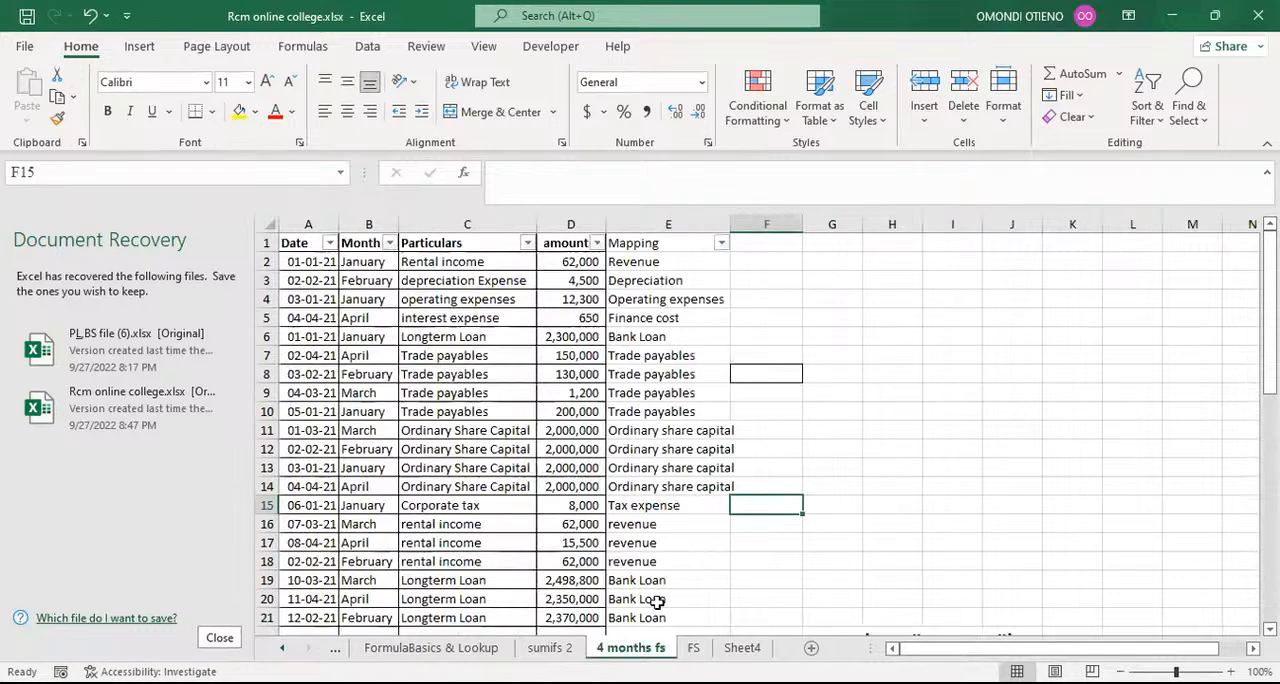
Step: Review the Particulars column and its assigned categories in the Mapping column on the 4 months fs sheet
left_click(458, 246)
left_click(463, 224)
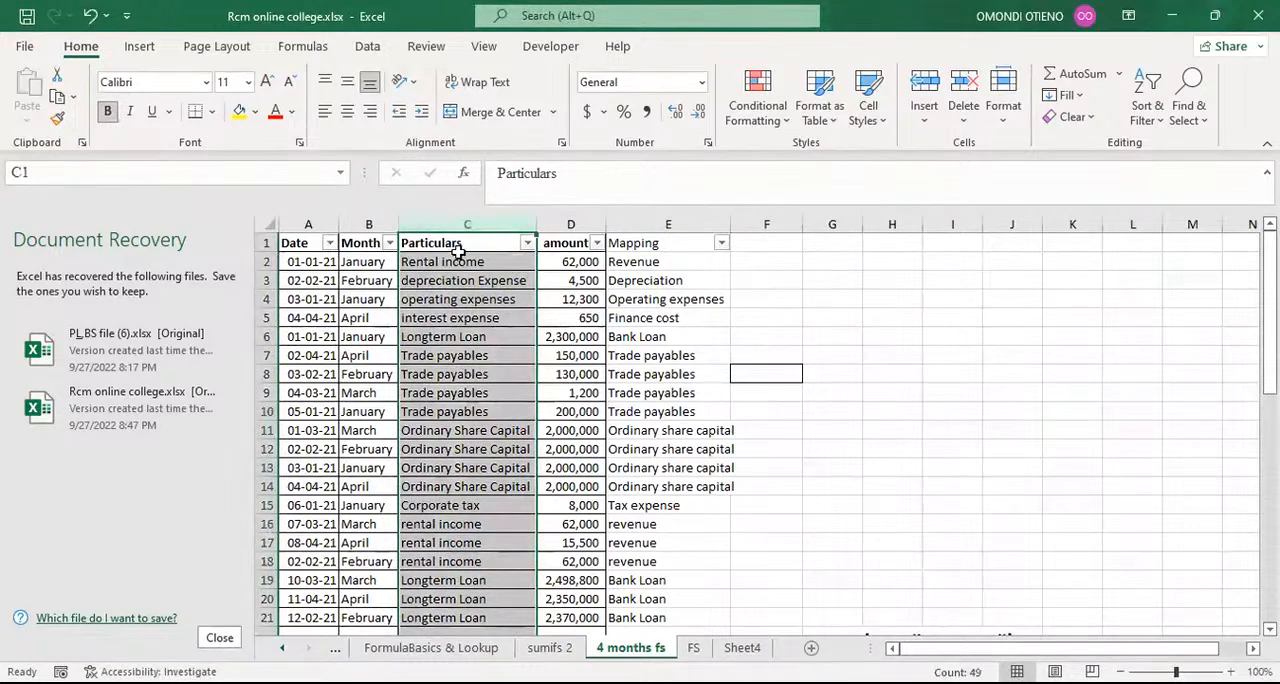
left_click(656, 222)
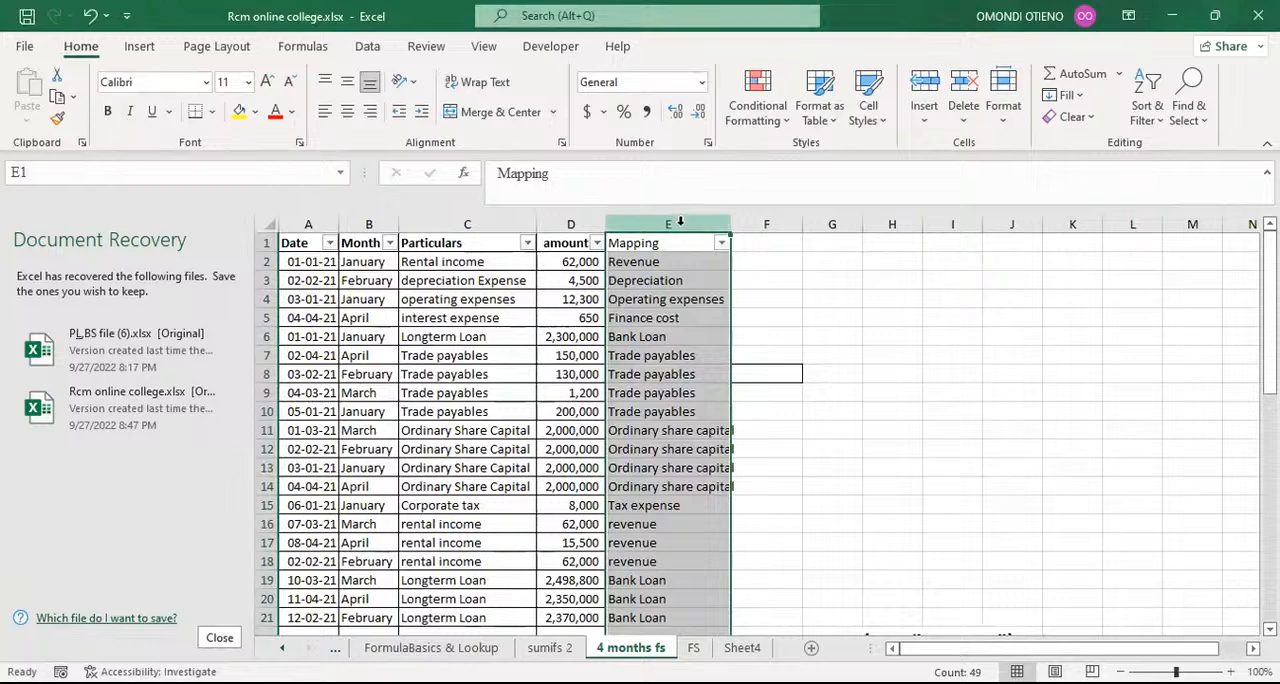
left_click(680, 266)
left_click(685, 283)
left_click(687, 322)
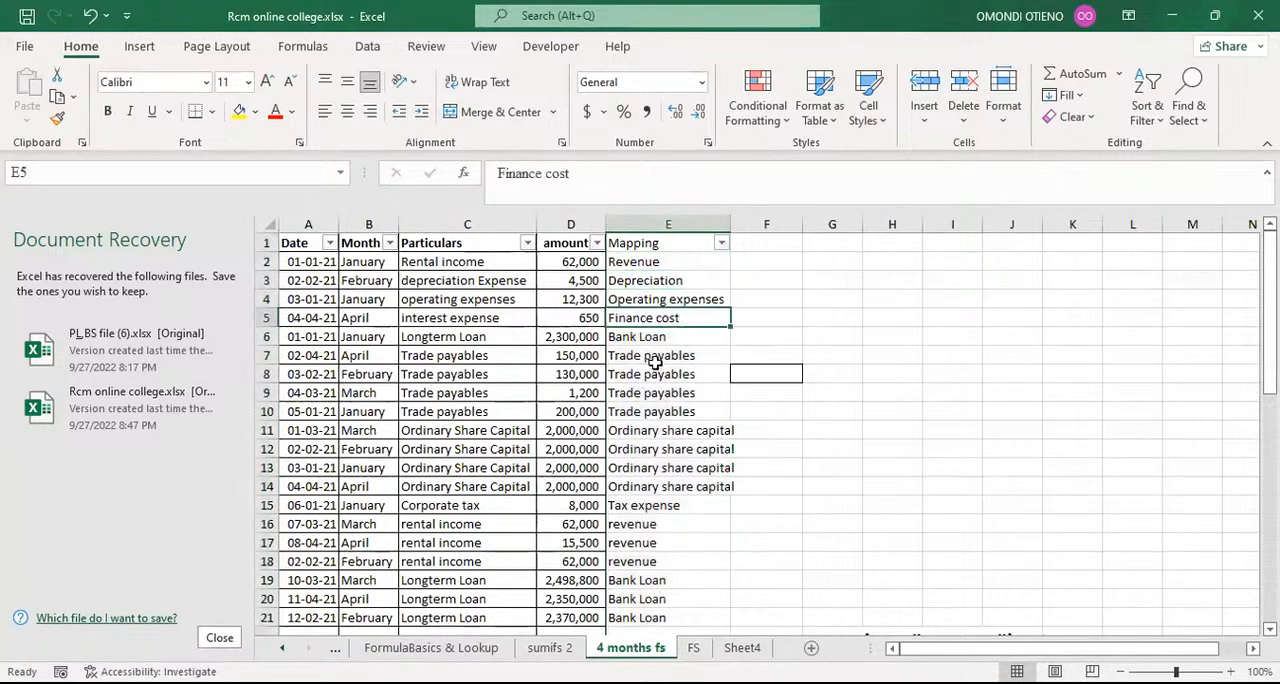
left_click(654, 358)
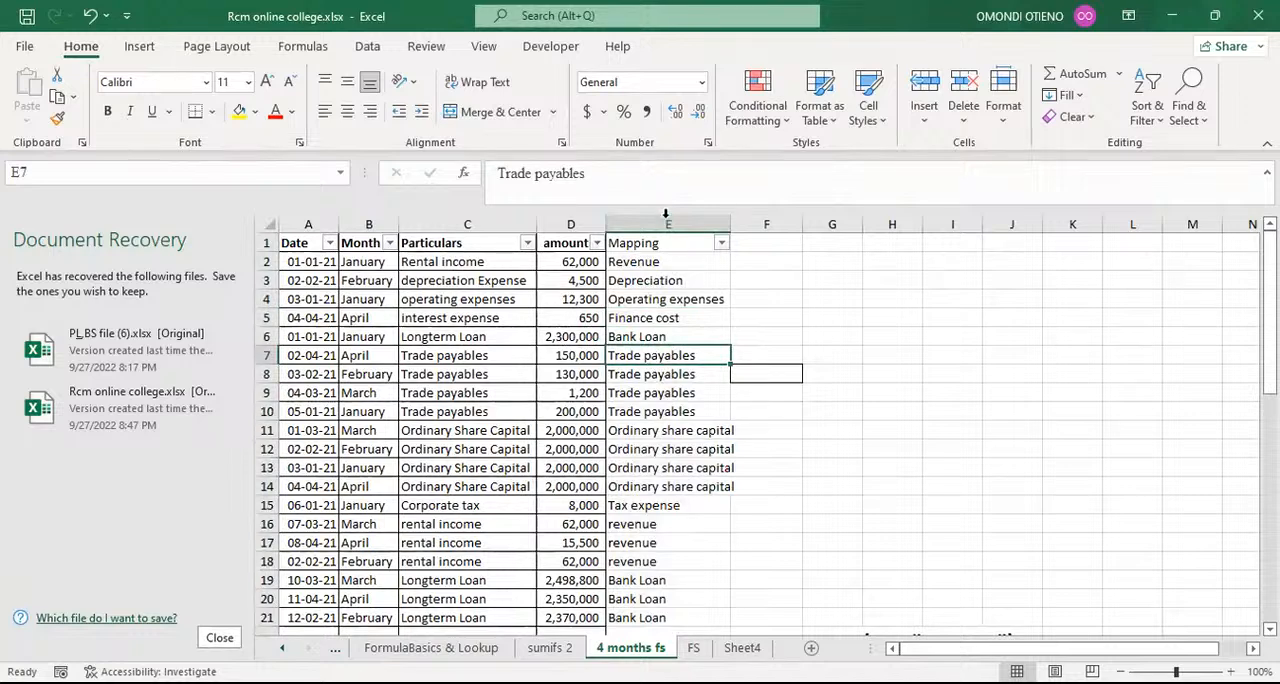
Step: Copy the whole Mapping column from the 4 months fs sheet into column A of the FS sheet
left_click(664, 218)
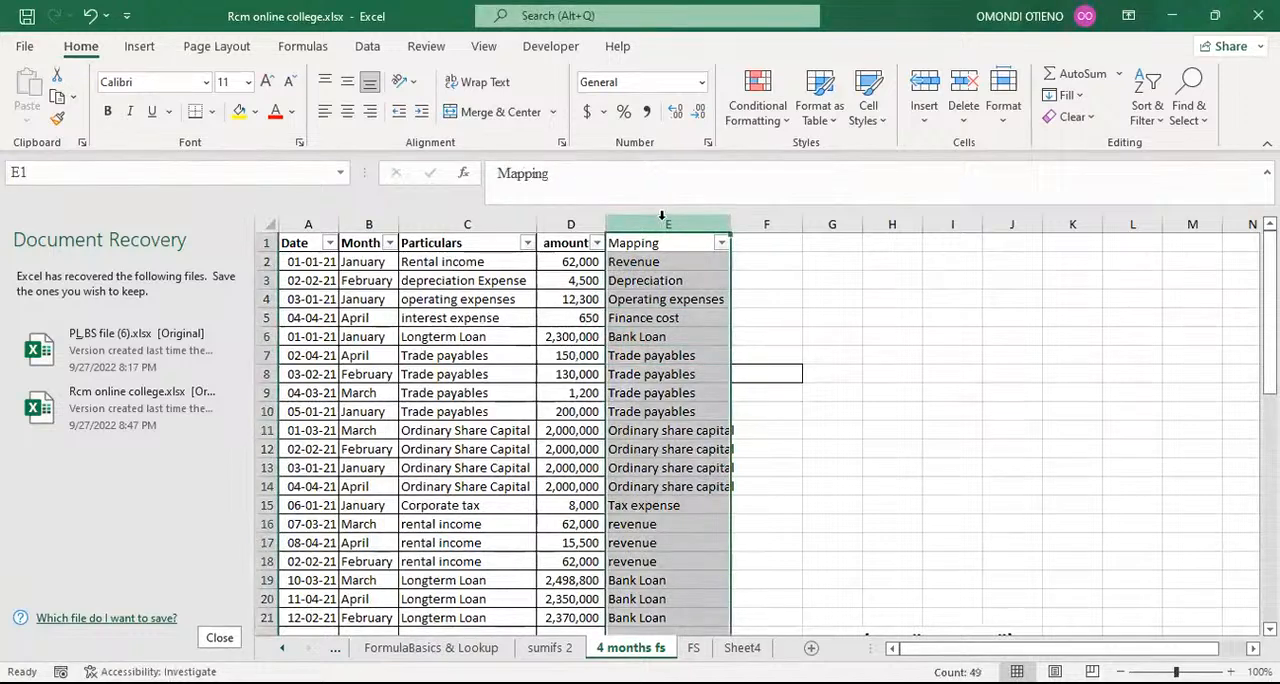
key("ctrl+c")
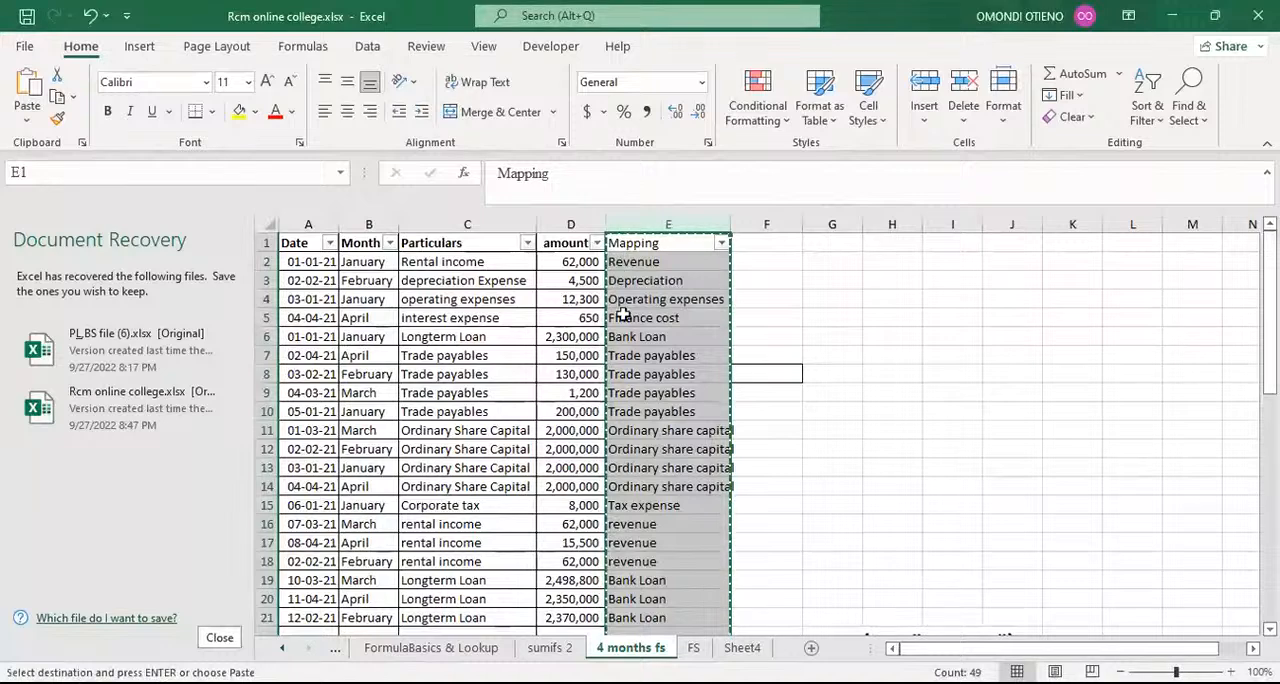
left_click(694, 647)
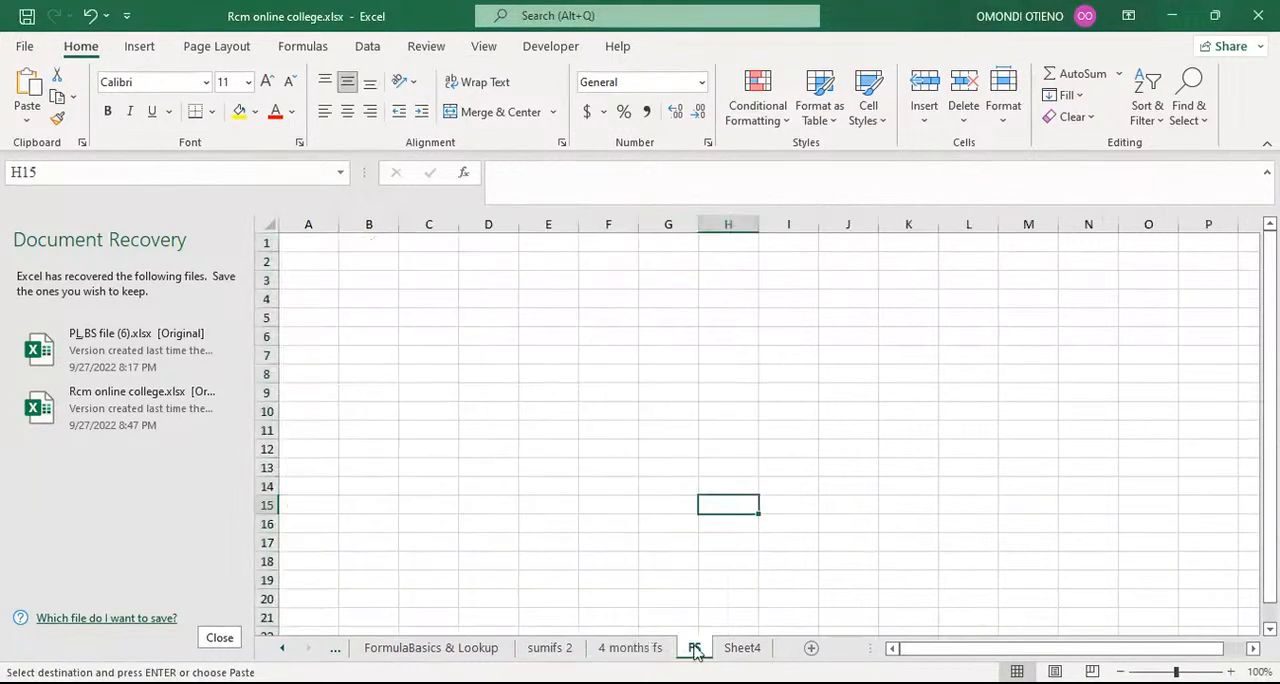
left_click(324, 225)
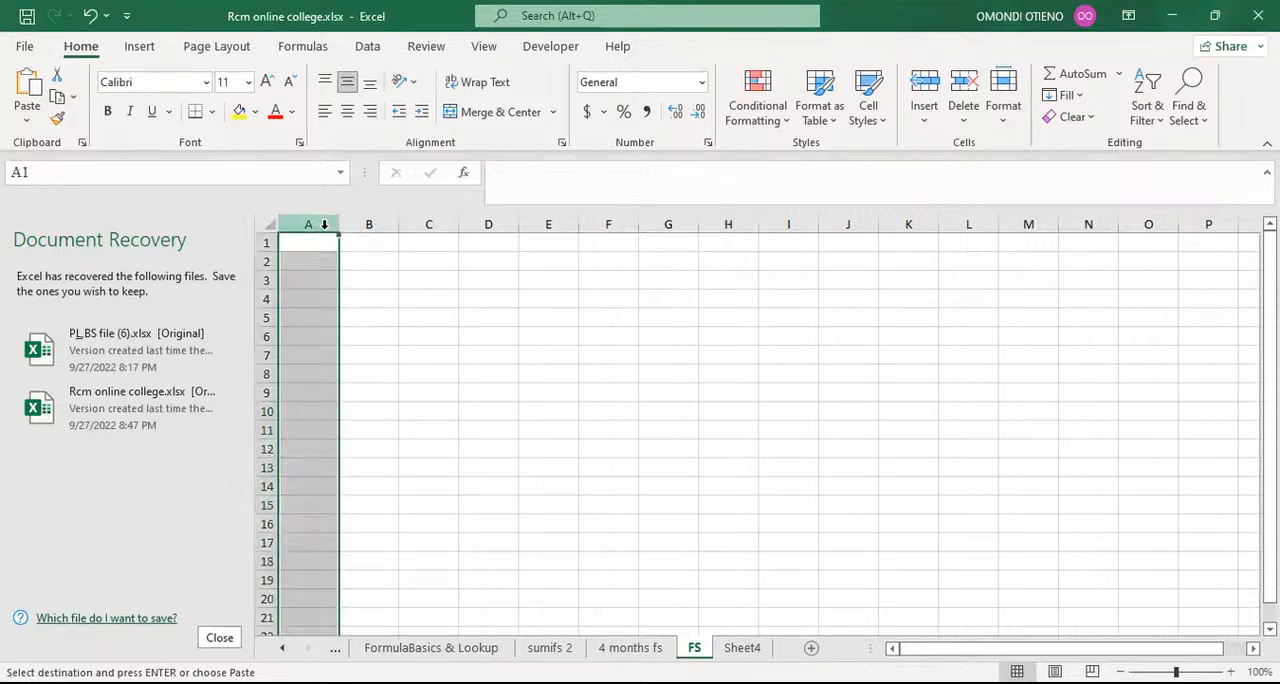
left_click(27, 88)
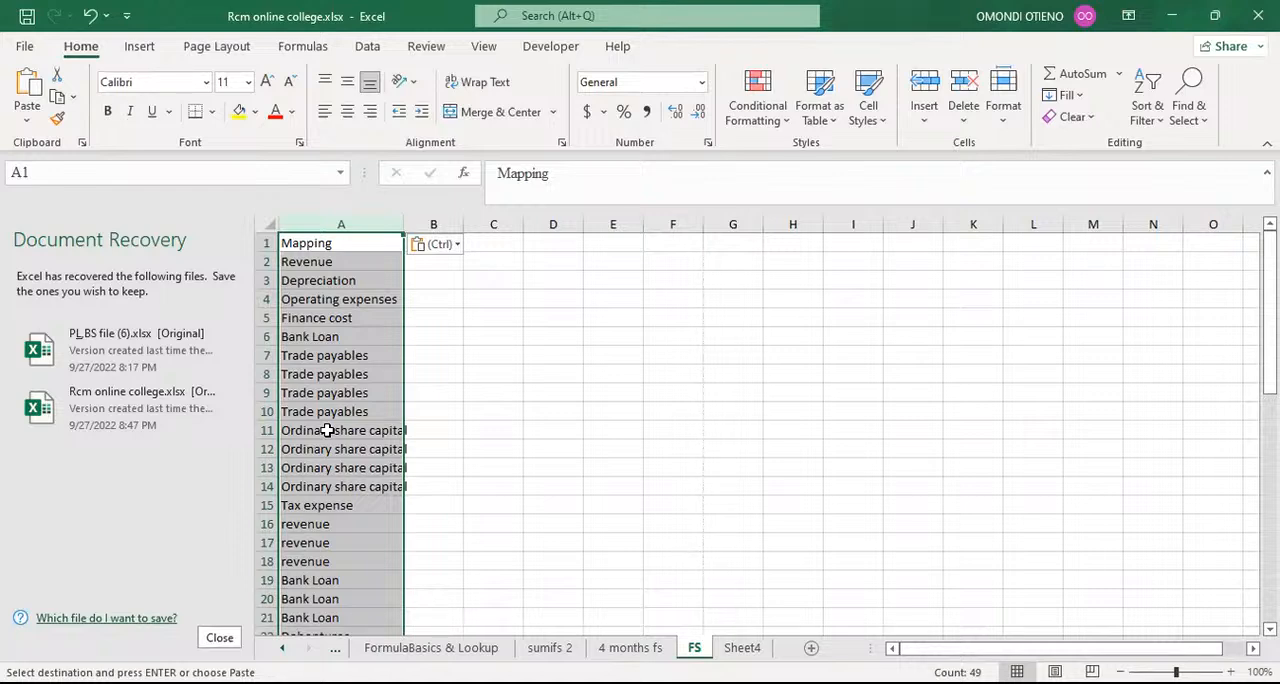
Step: Remove duplicate values from the Mapping list in column A, treating the first row as a header, and autofit the column width
left_click(367, 47)
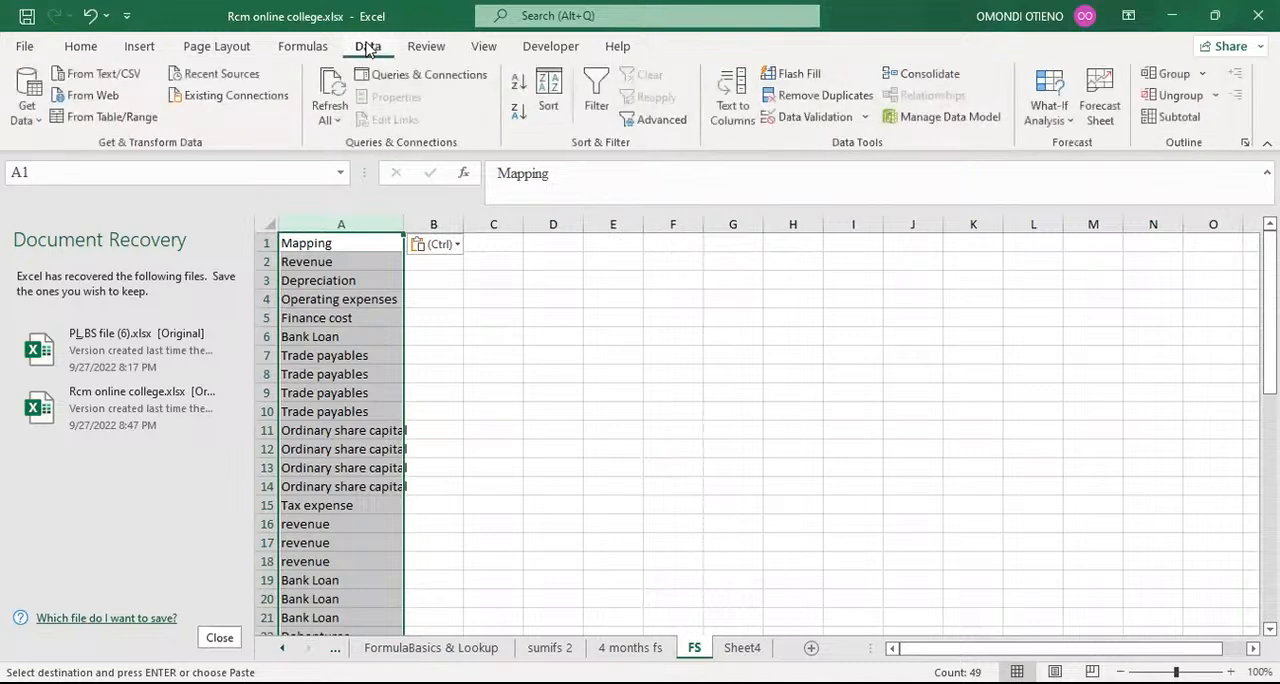
left_click(838, 104)
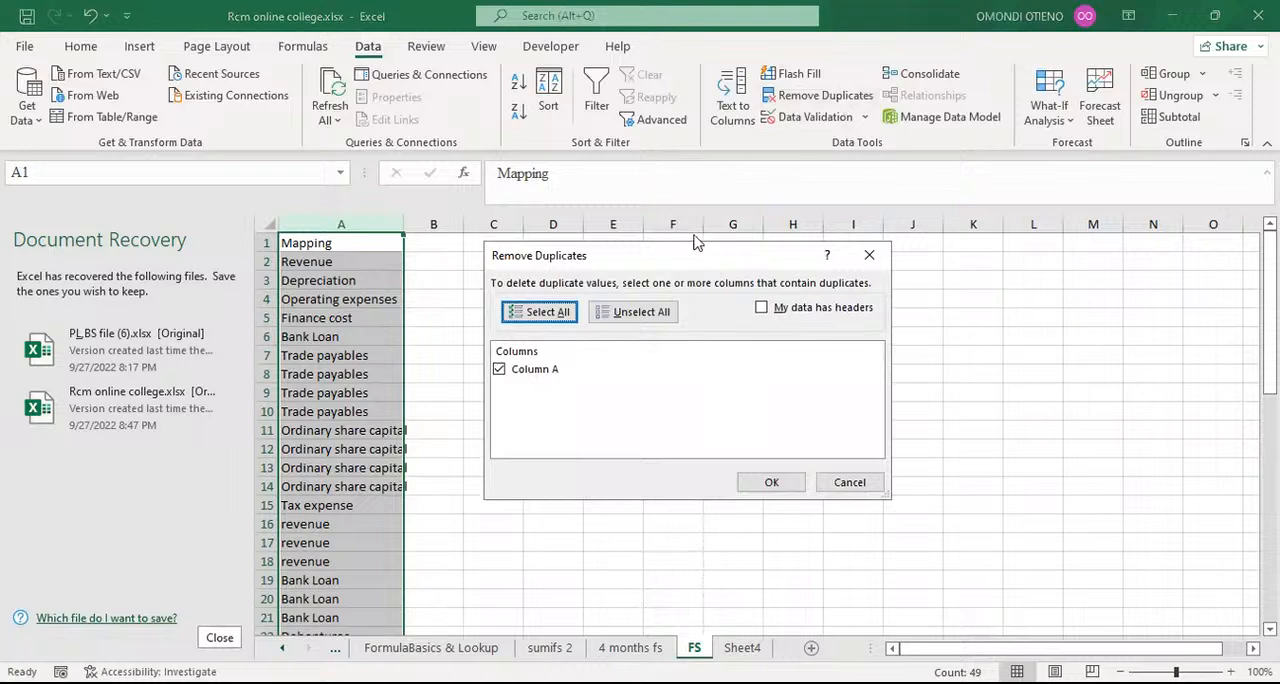
left_click(761, 309)
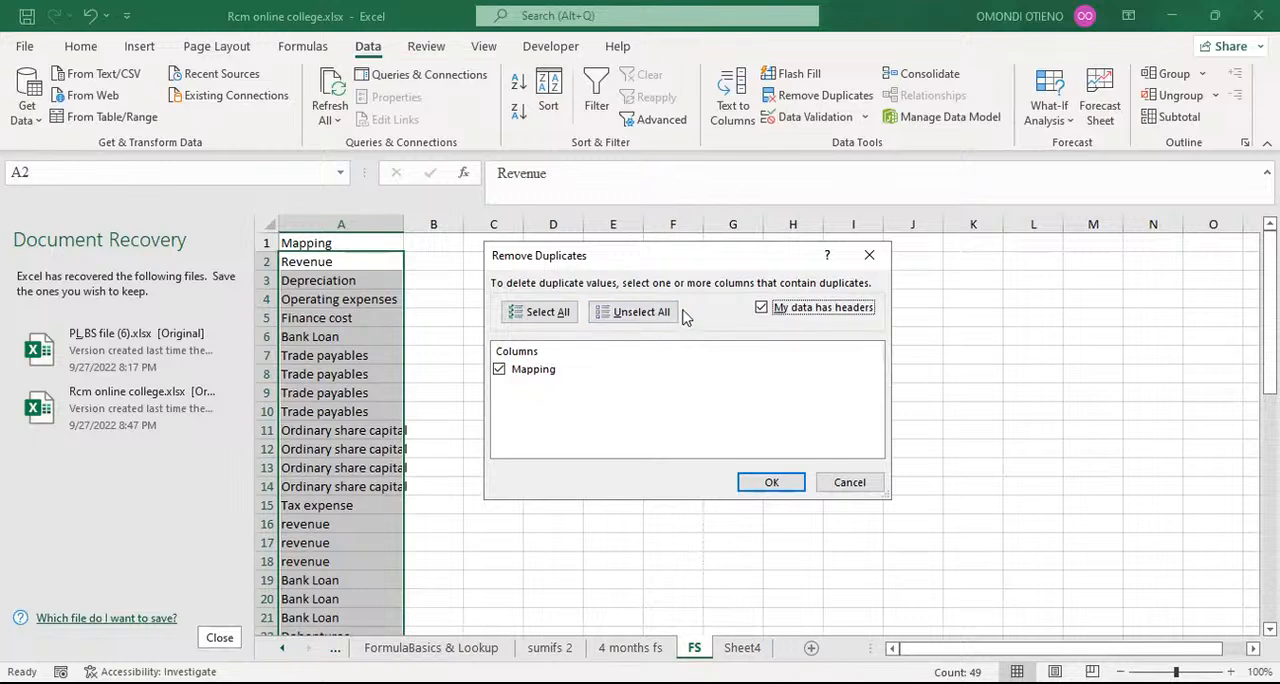
left_click(746, 481)
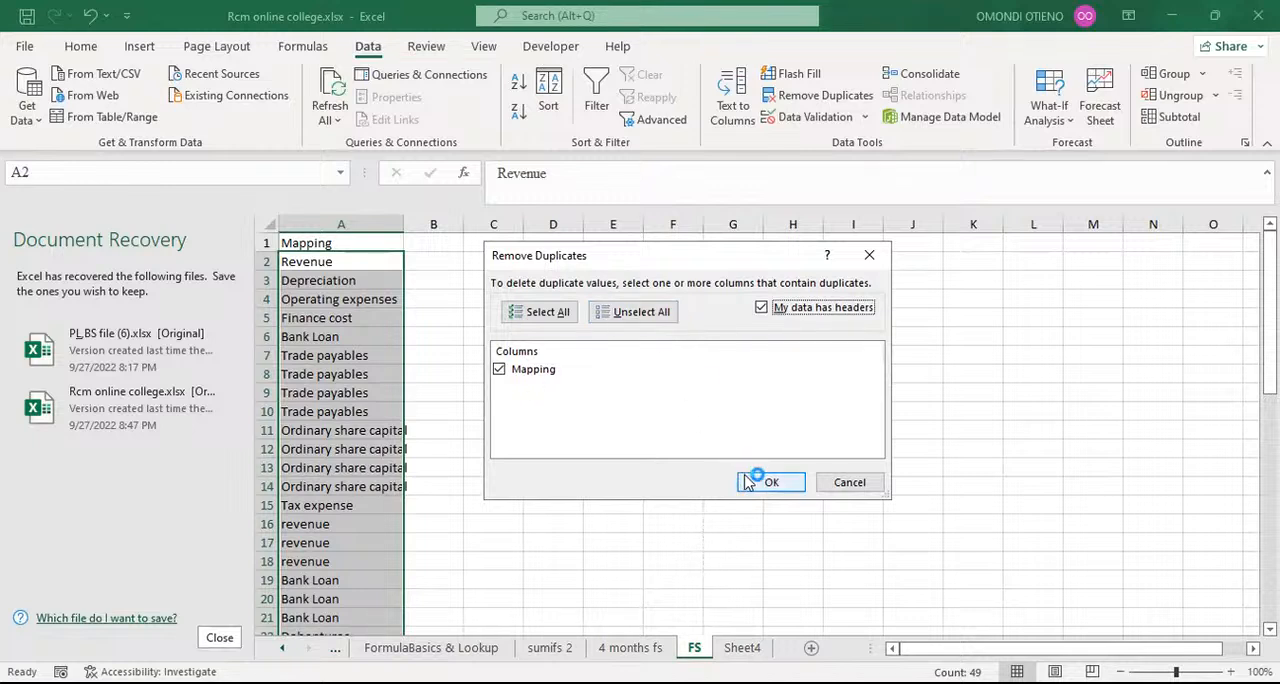
left_click(771, 481)
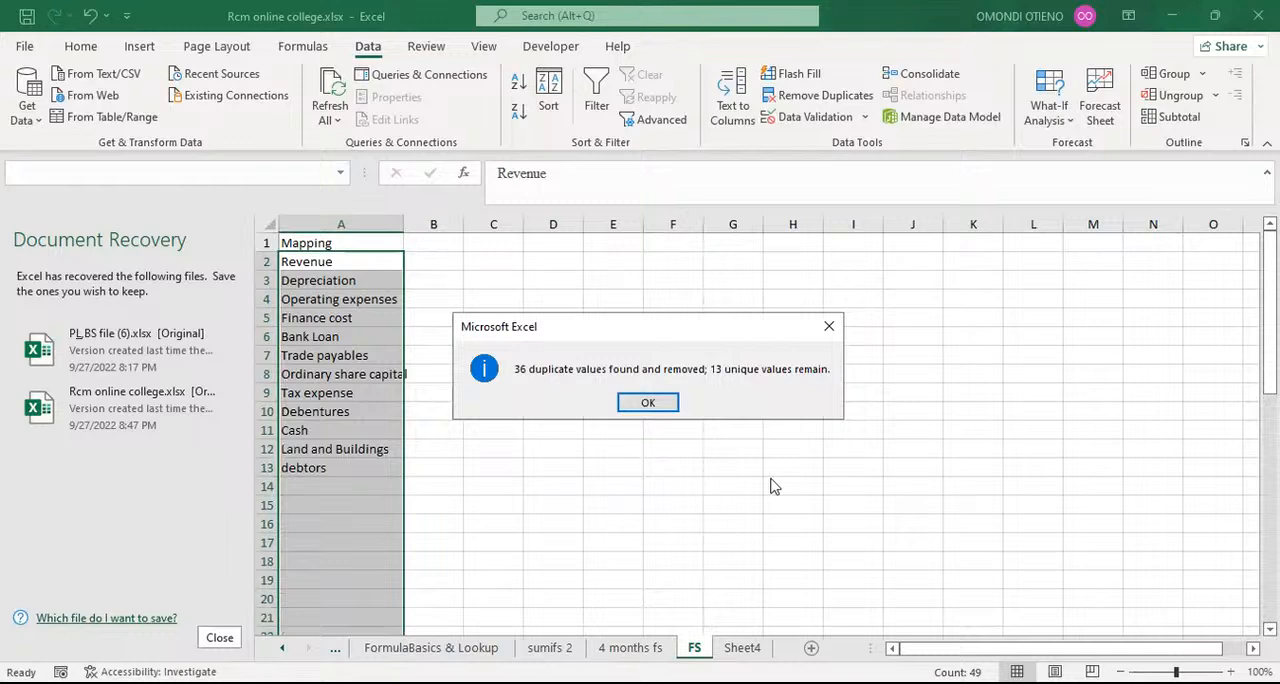
left_click(649, 403)
left_click(620, 370)
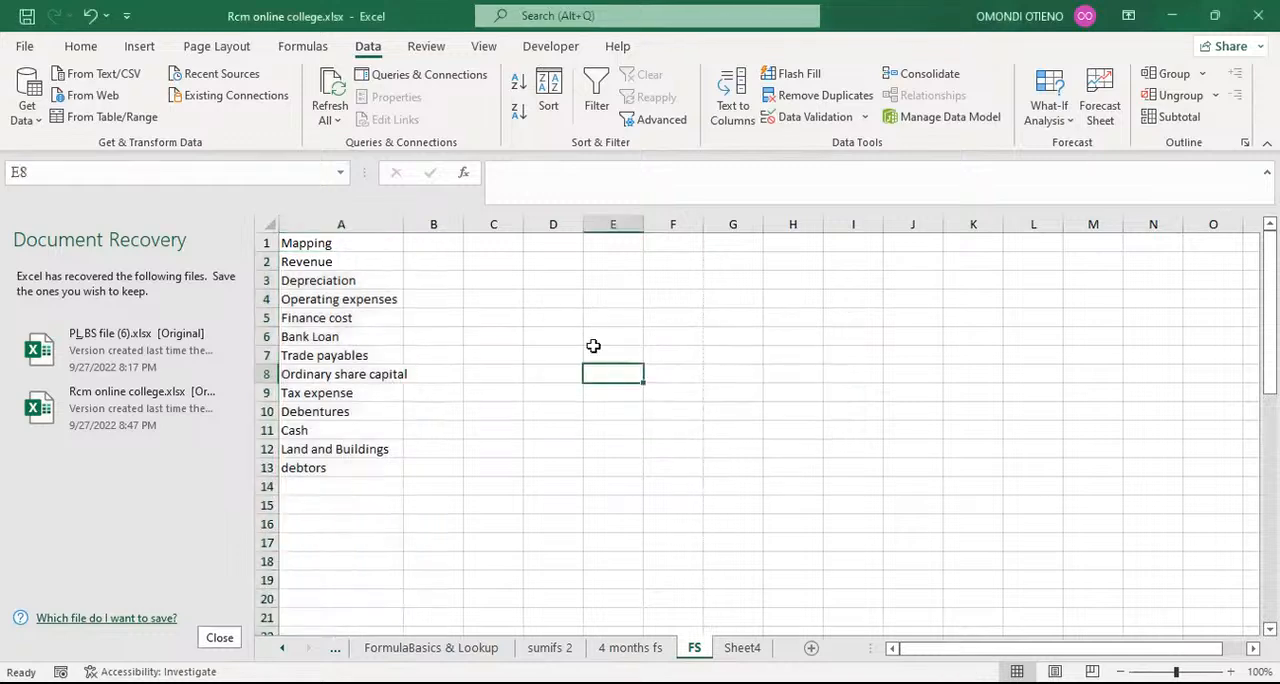
double_click(399, 227)
left_click(323, 261)
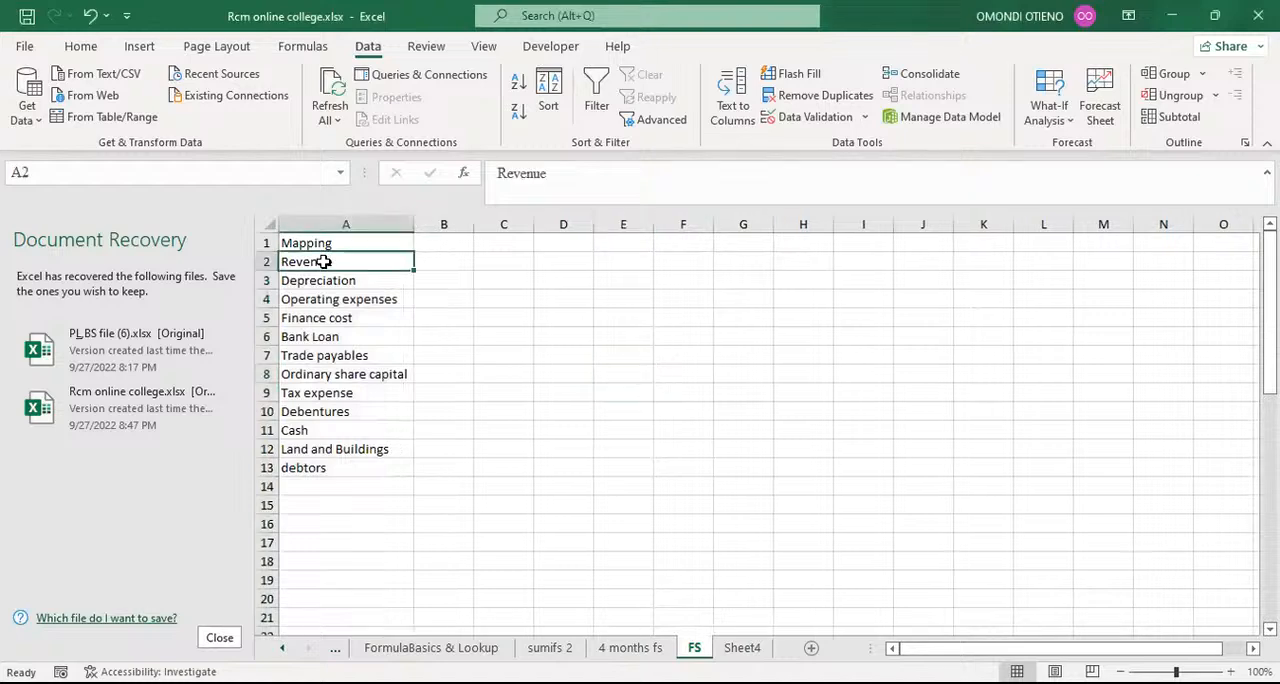
left_click(339, 282)
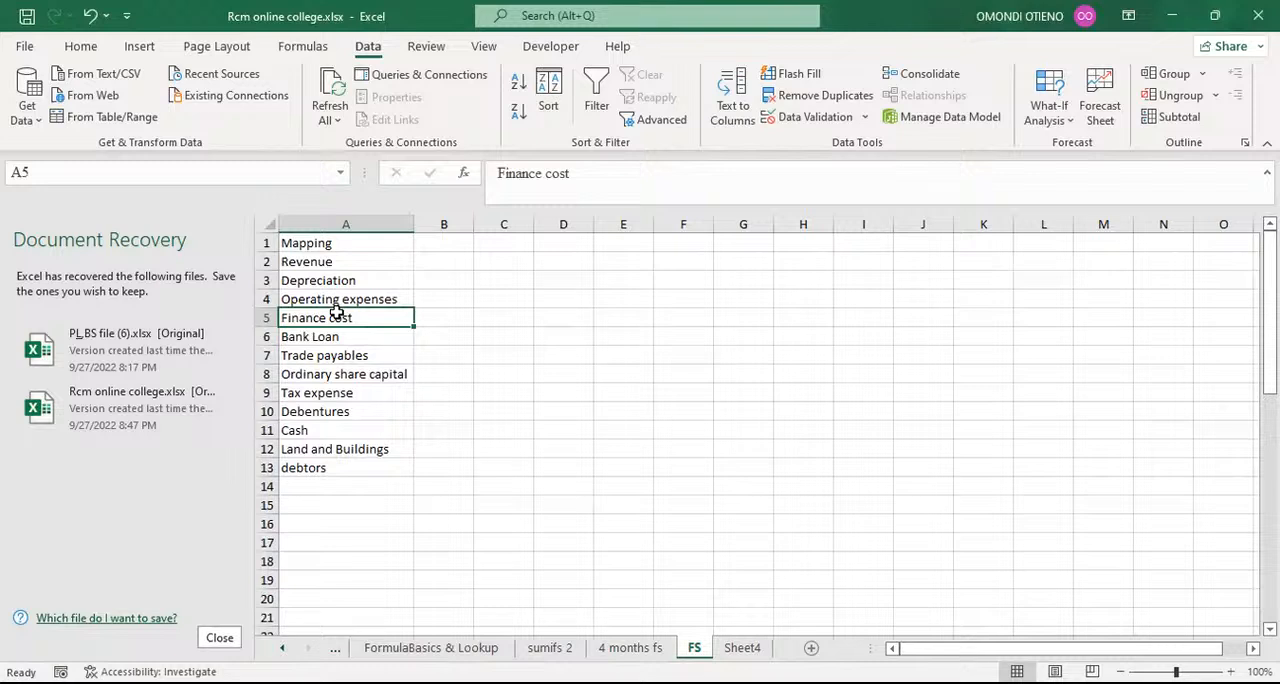
left_click(324, 262)
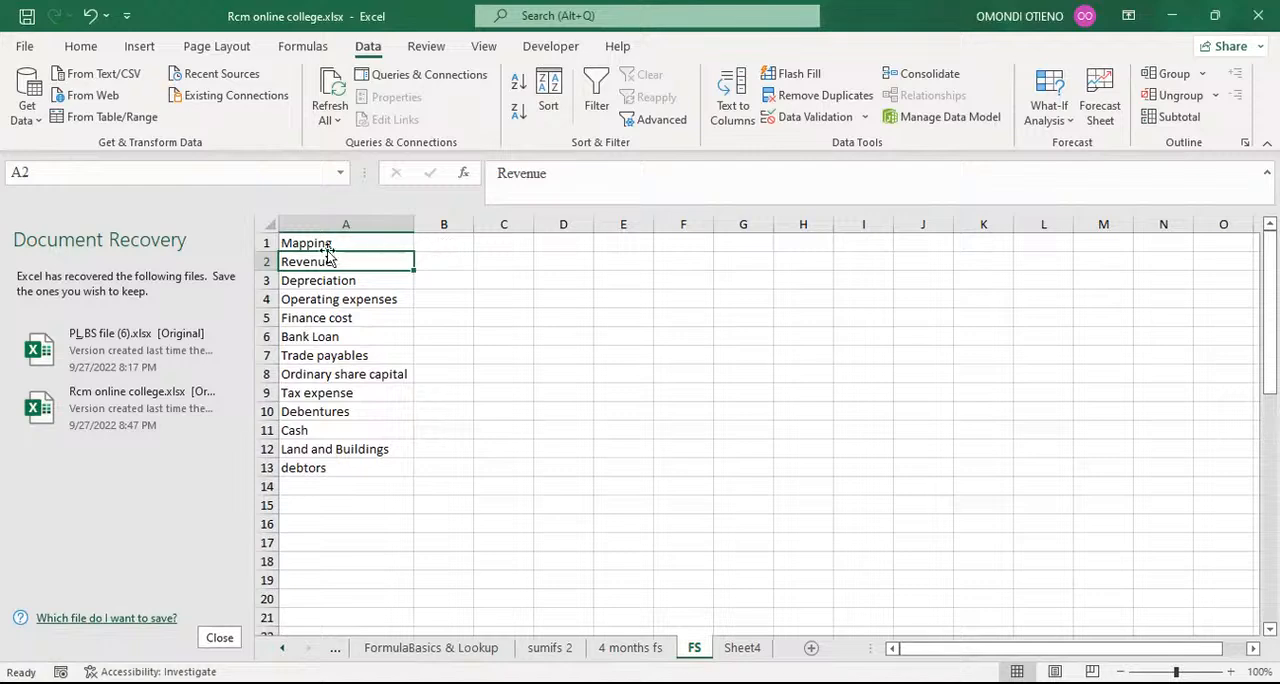
left_click(456, 262)
left_click(490, 260)
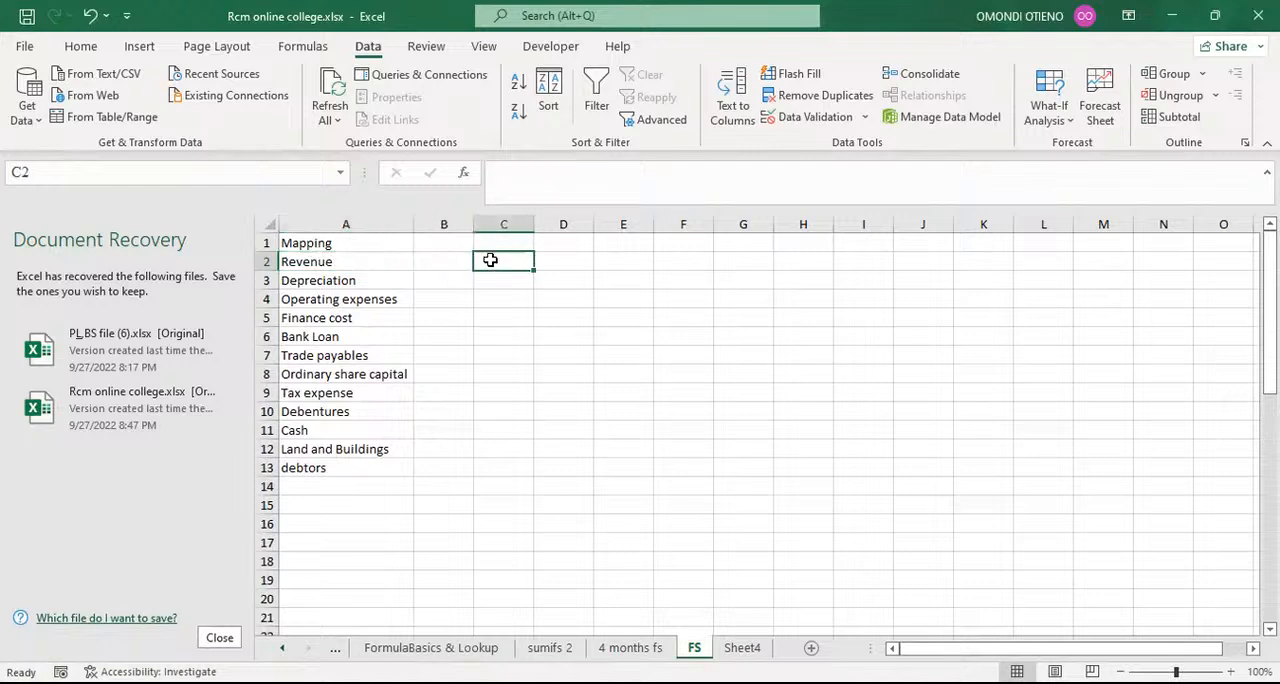
left_click(555, 262)
left_click(614, 260)
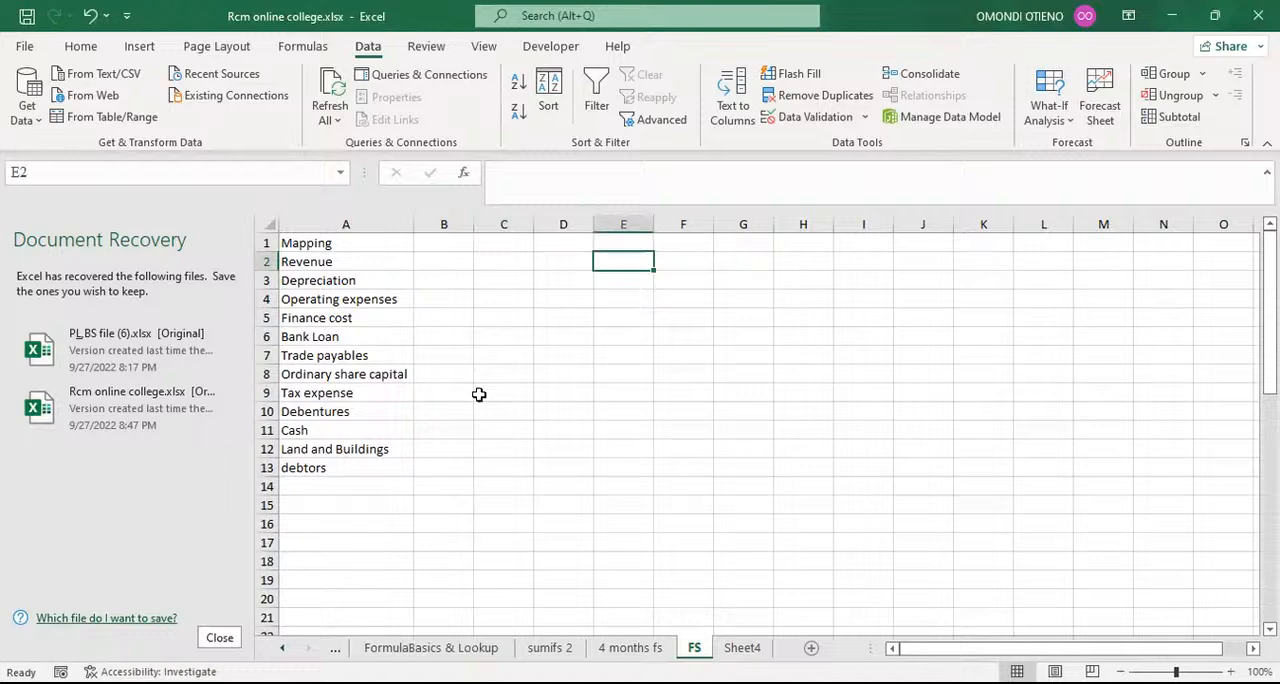
Step: Copy the whole Month column from the 4 months fs sheet and paste it as values into column F of the FS sheet
left_click(628, 648)
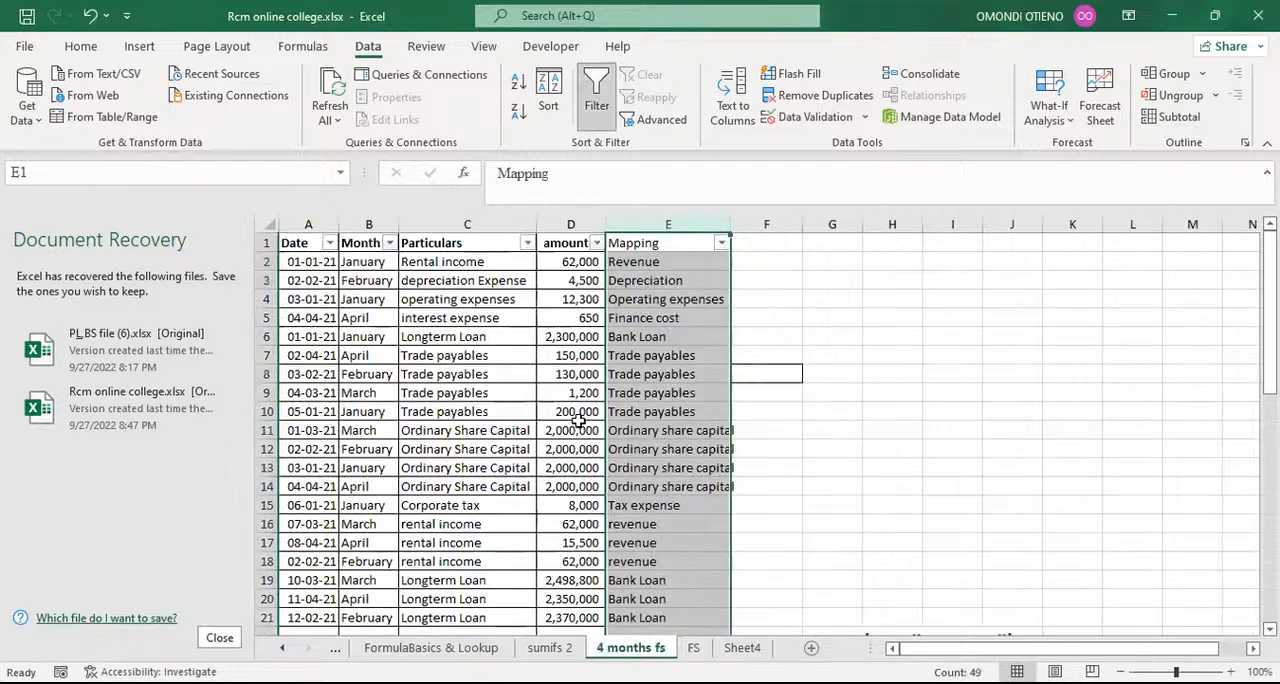
left_click(360, 261)
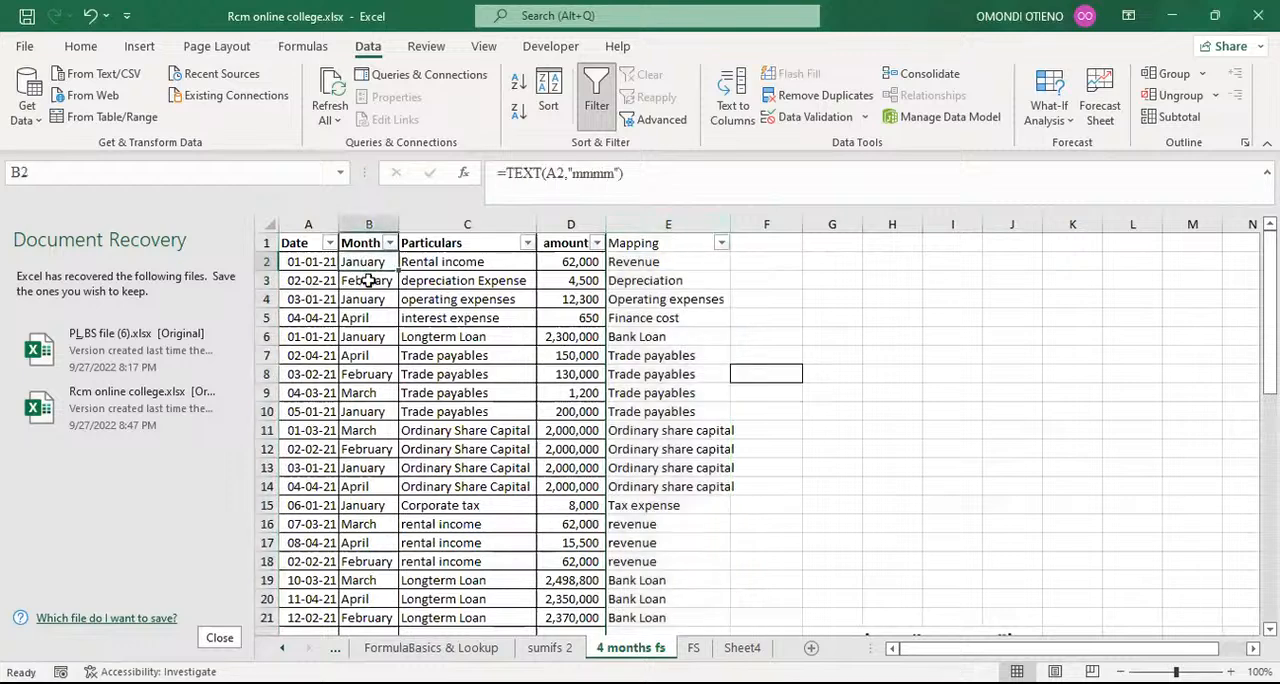
left_click(363, 280)
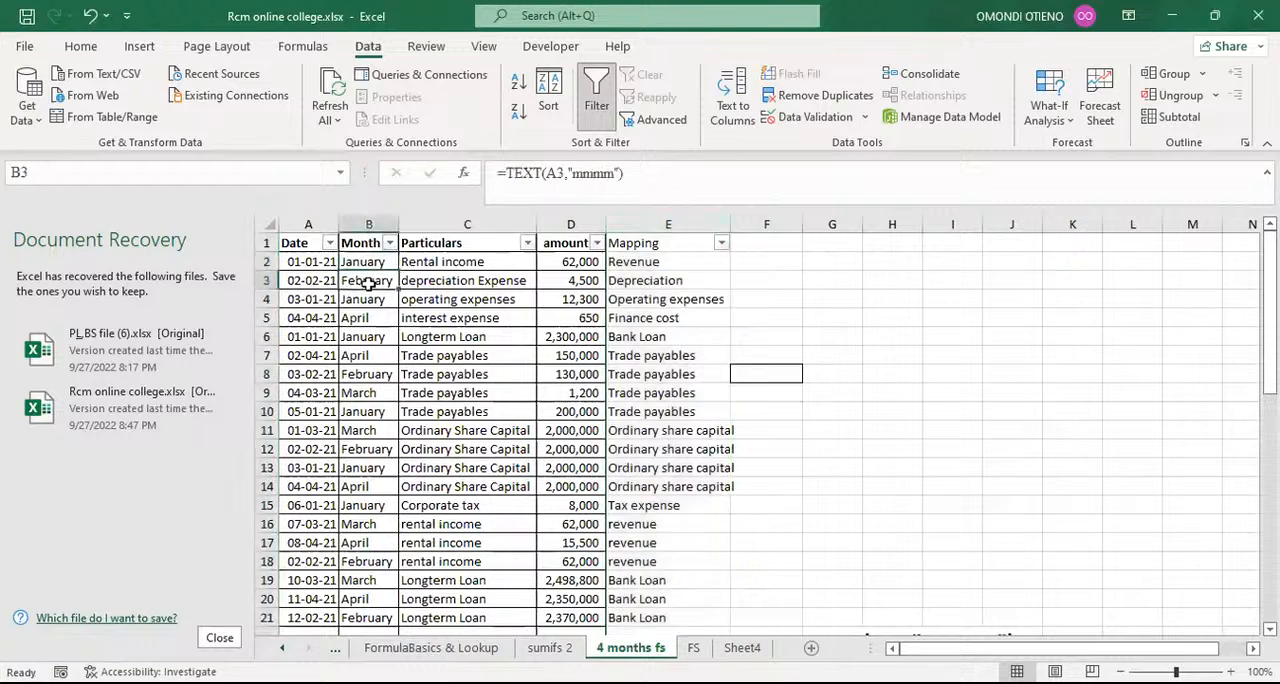
left_click(358, 221)
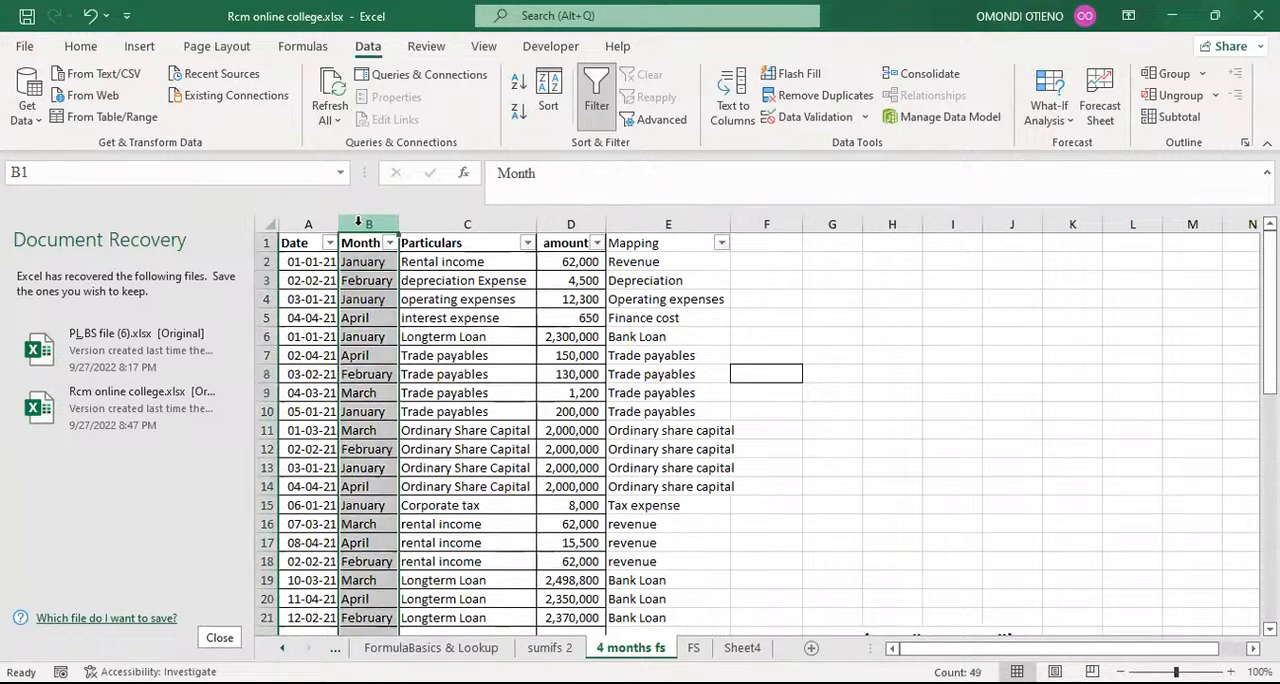
key("ctrl+c")
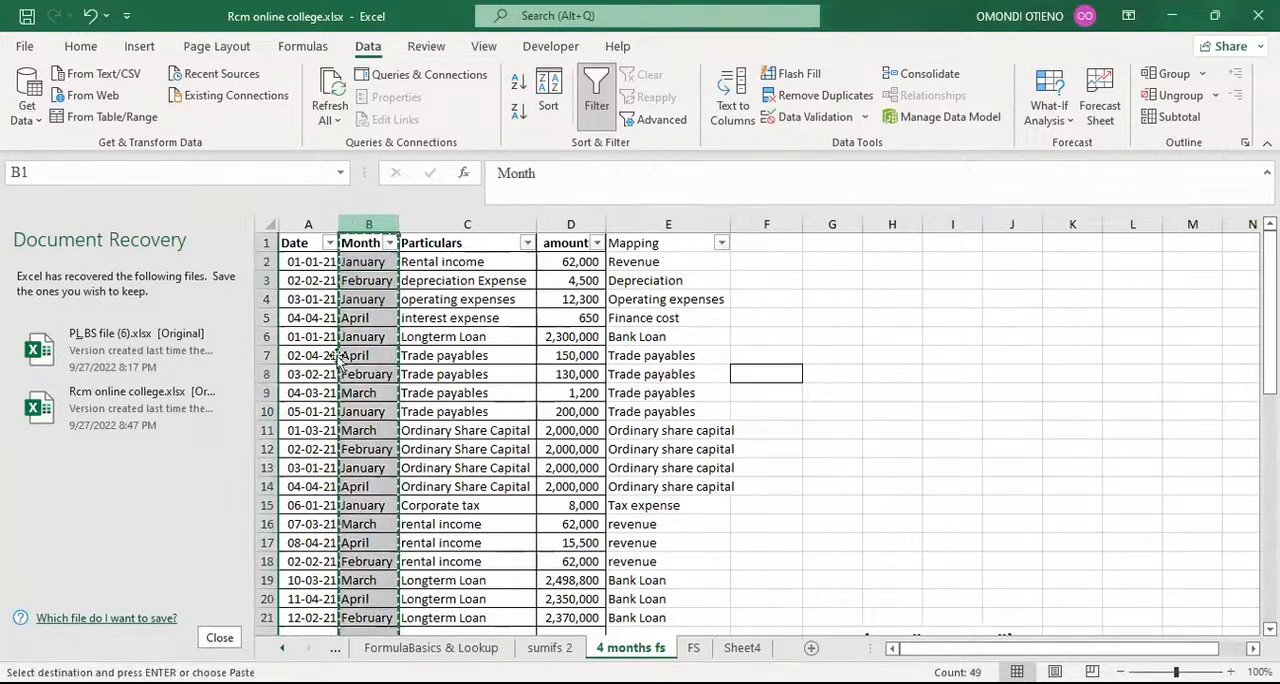
left_click(694, 648)
left_click(674, 224)
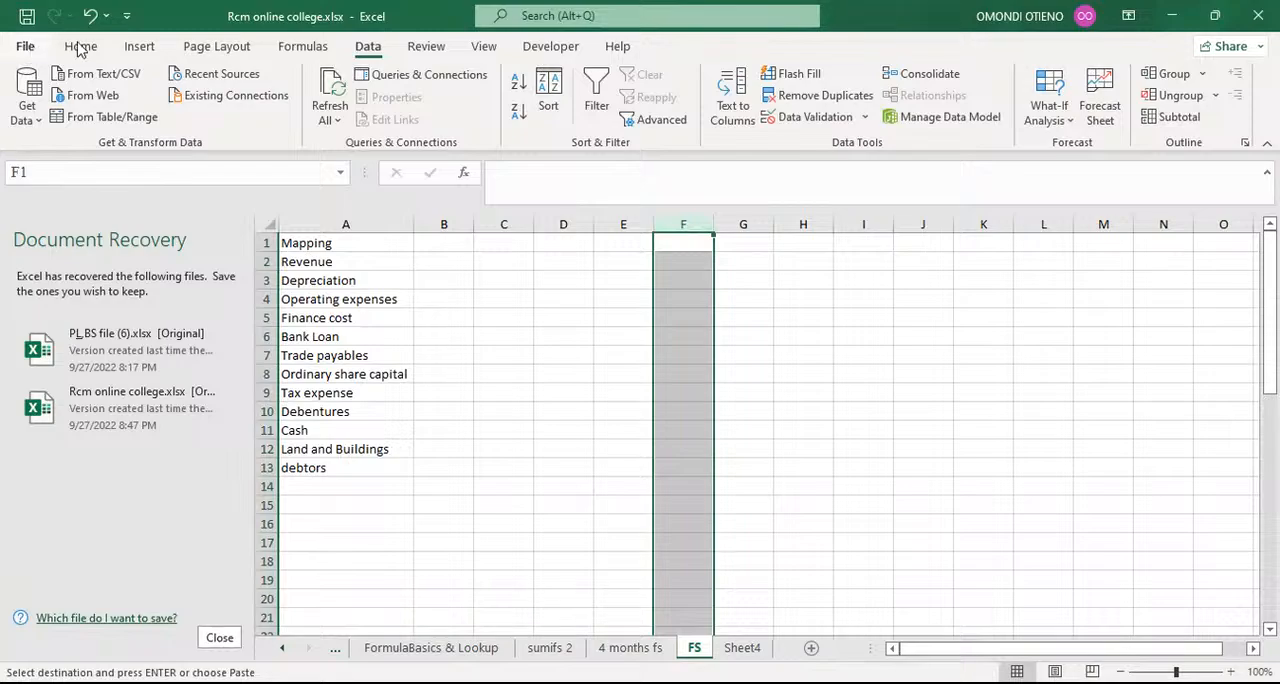
left_click(25, 46)
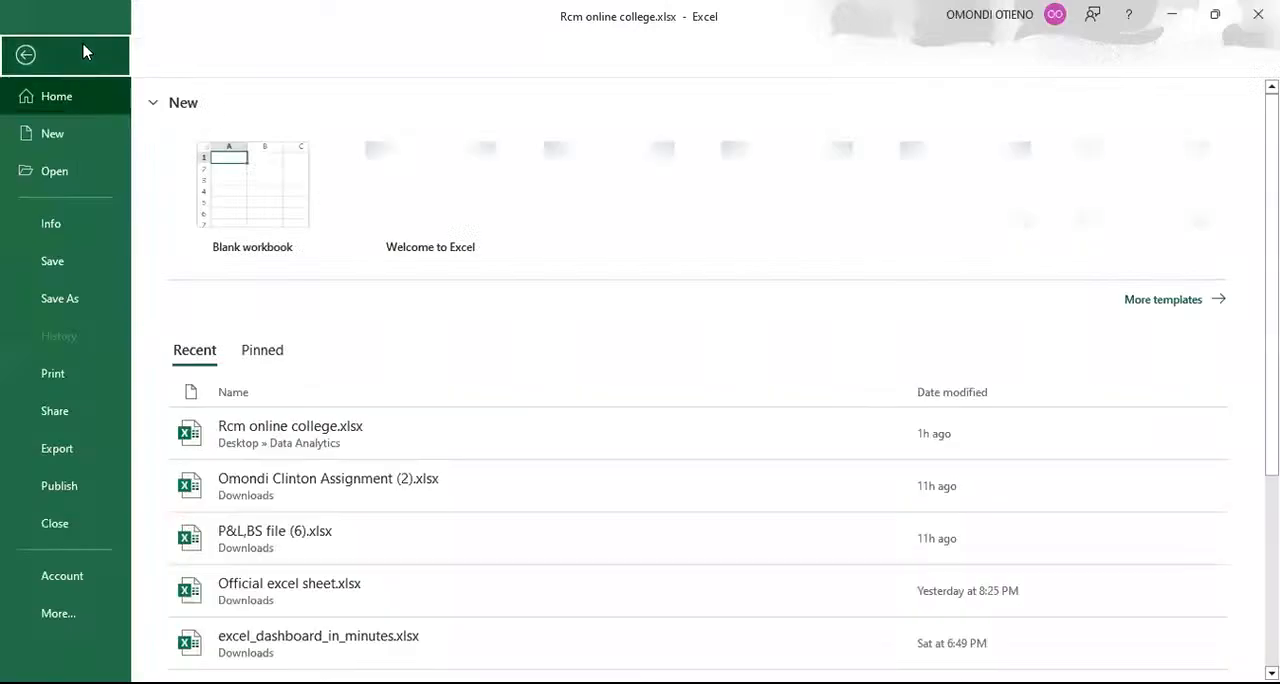
left_click(82, 52)
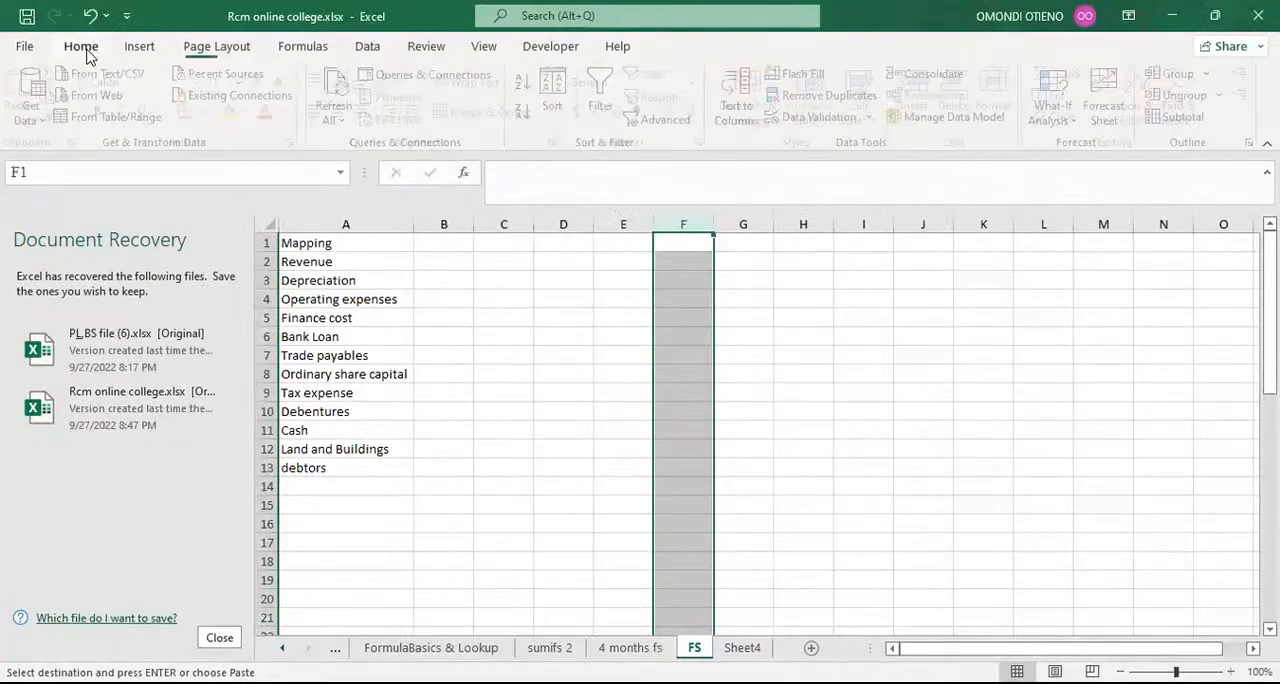
left_click(81, 46)
left_click(29, 122)
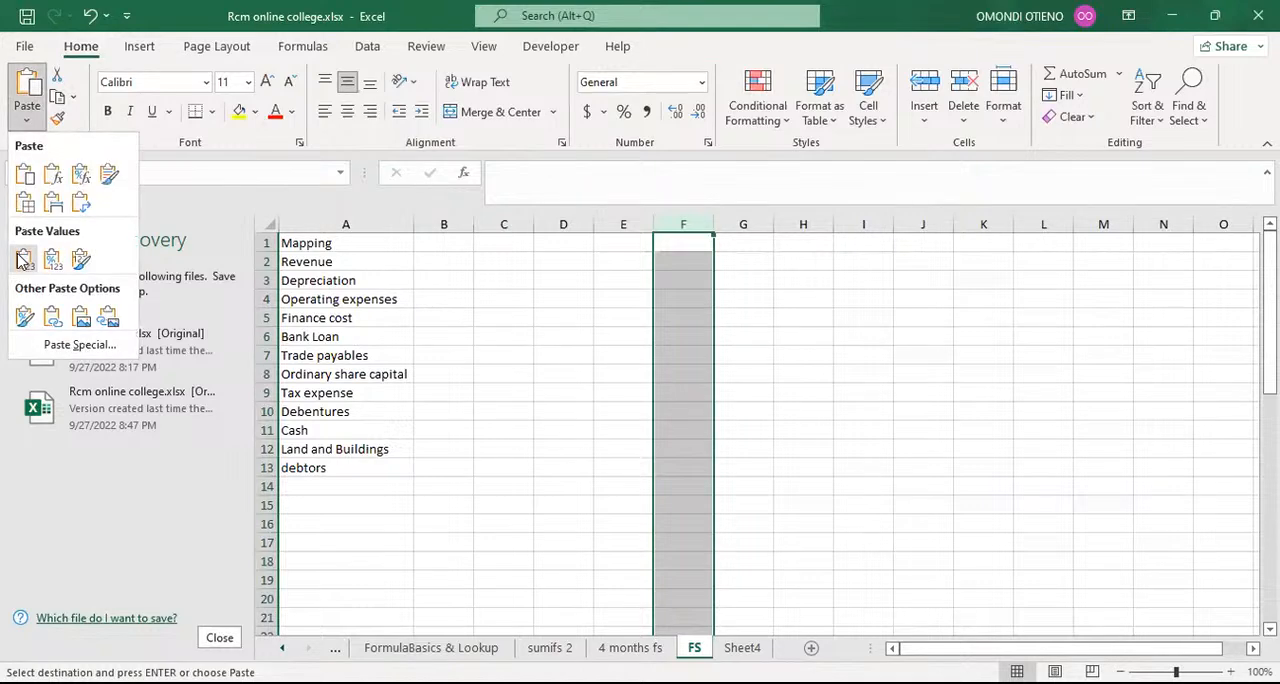
left_click(23, 259)
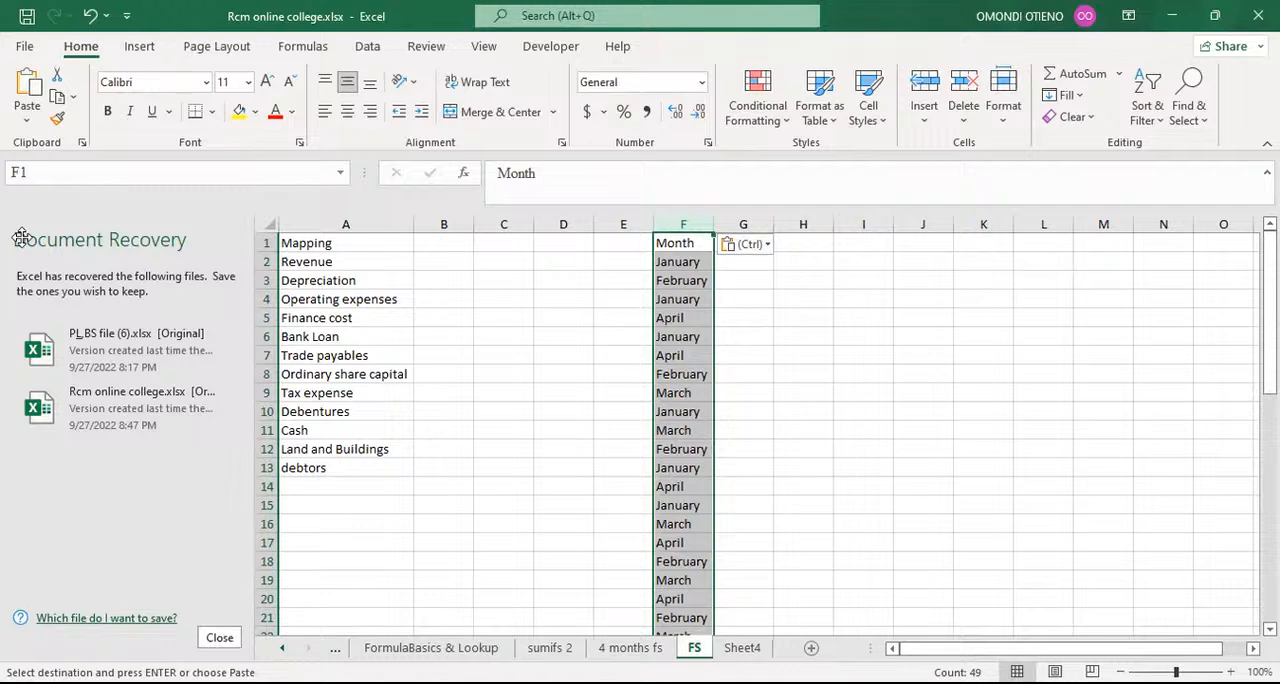
Step: Remove duplicate months from column F, treating the first row as a header
key("alt")
key("a")
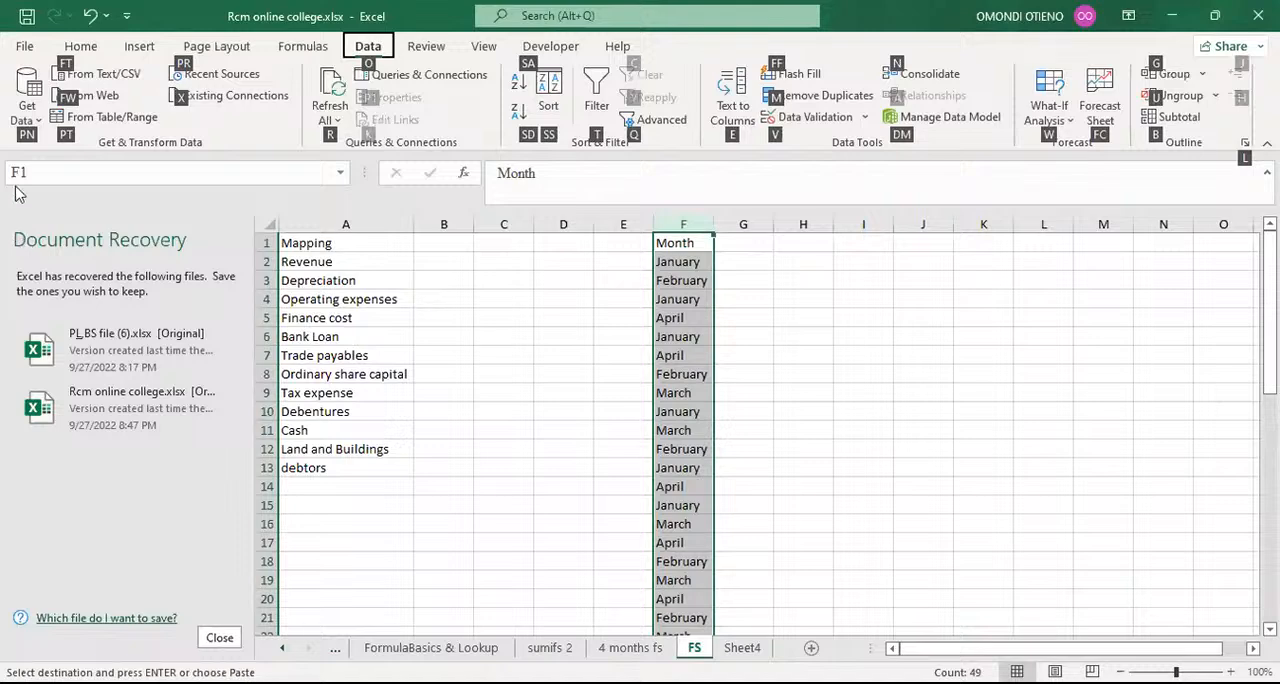
key("m")
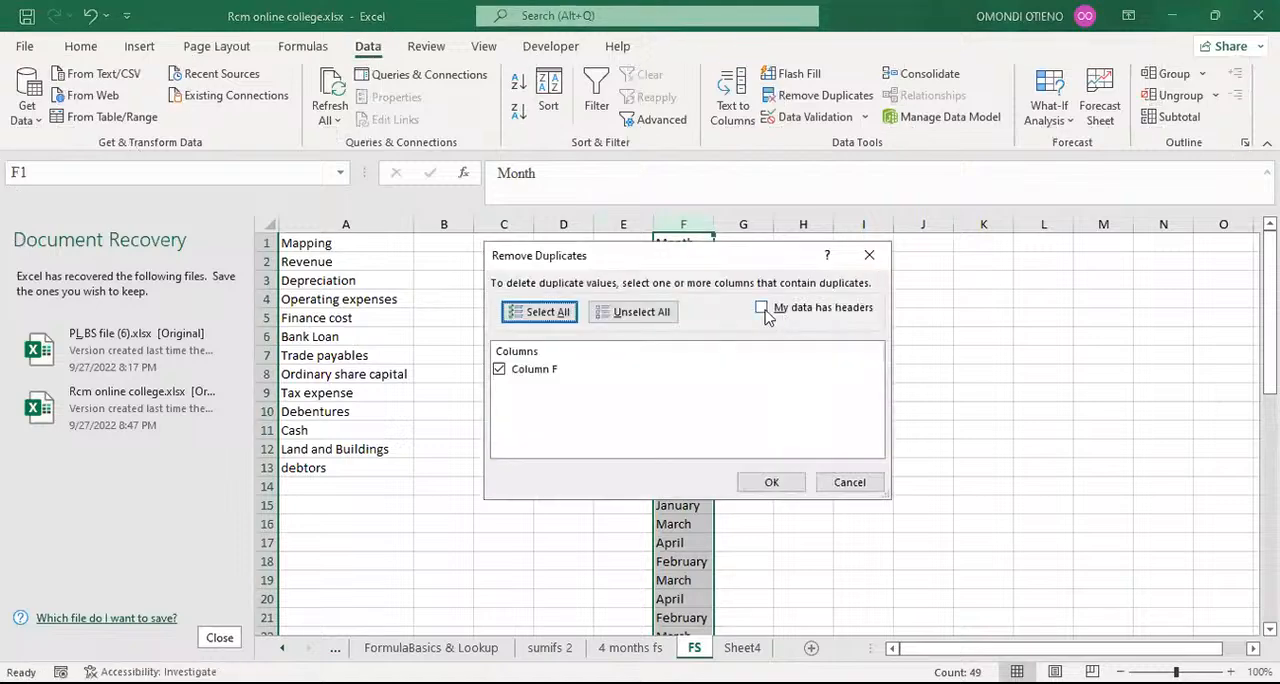
left_click(761, 312)
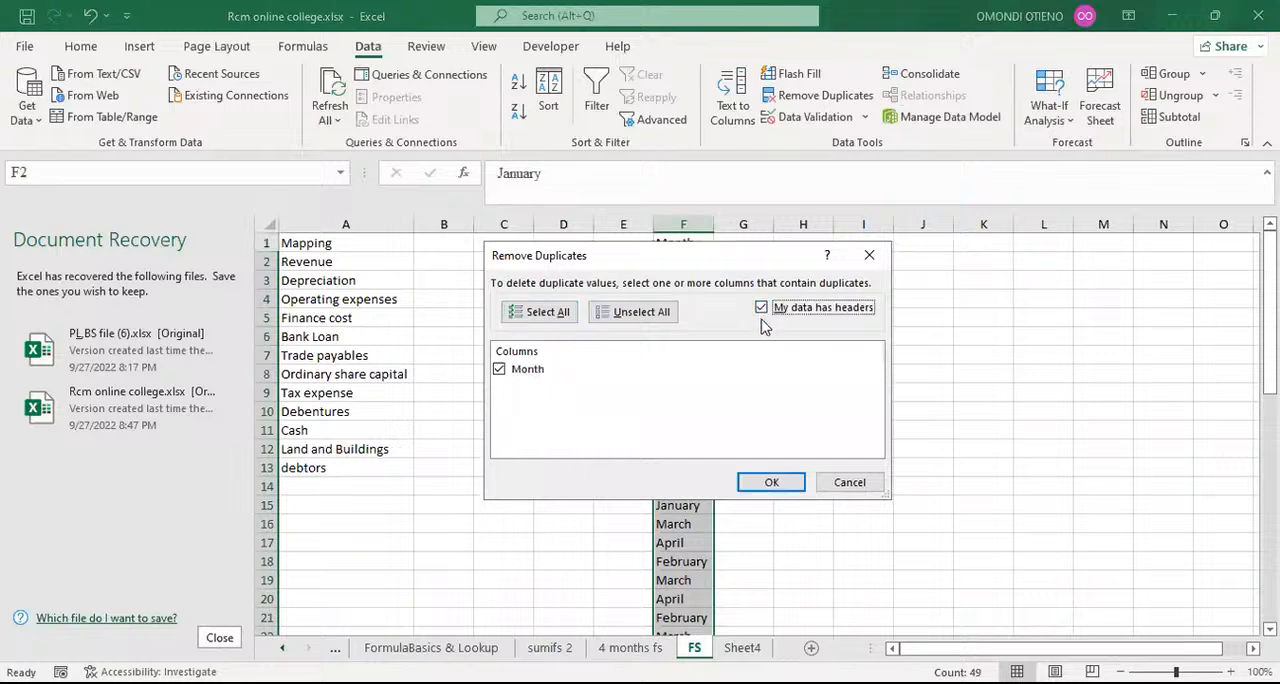
left_click(757, 488)
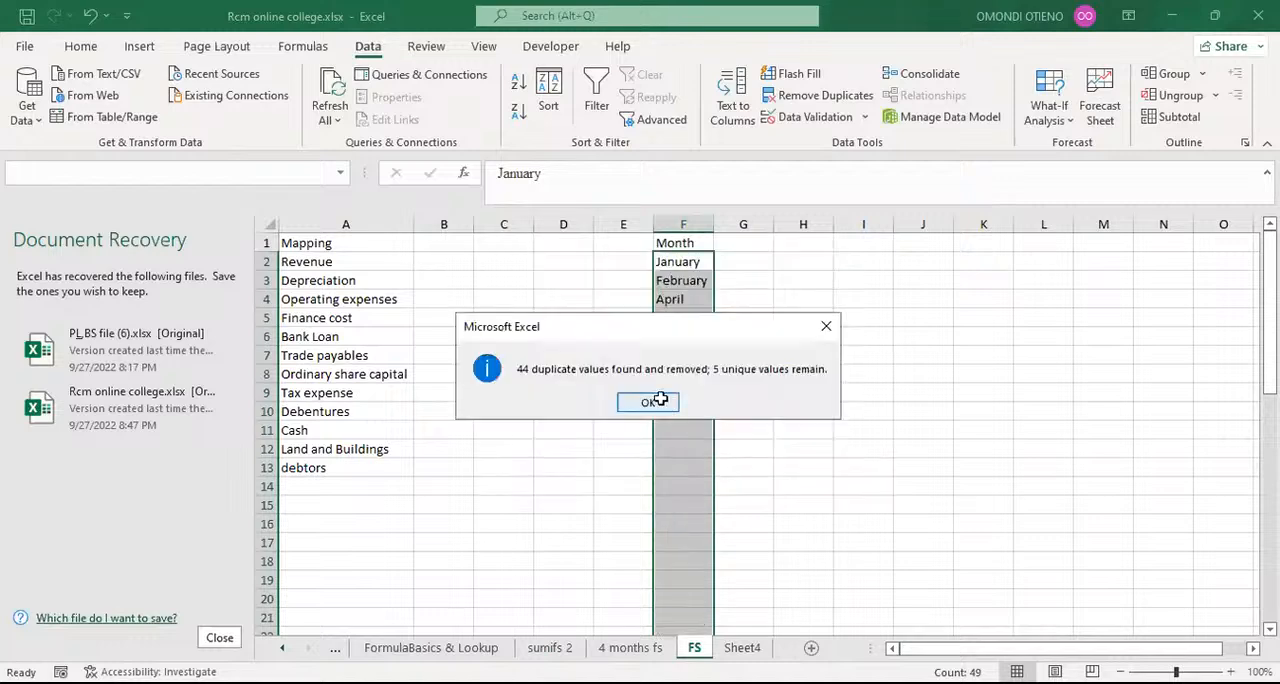
key("Return")
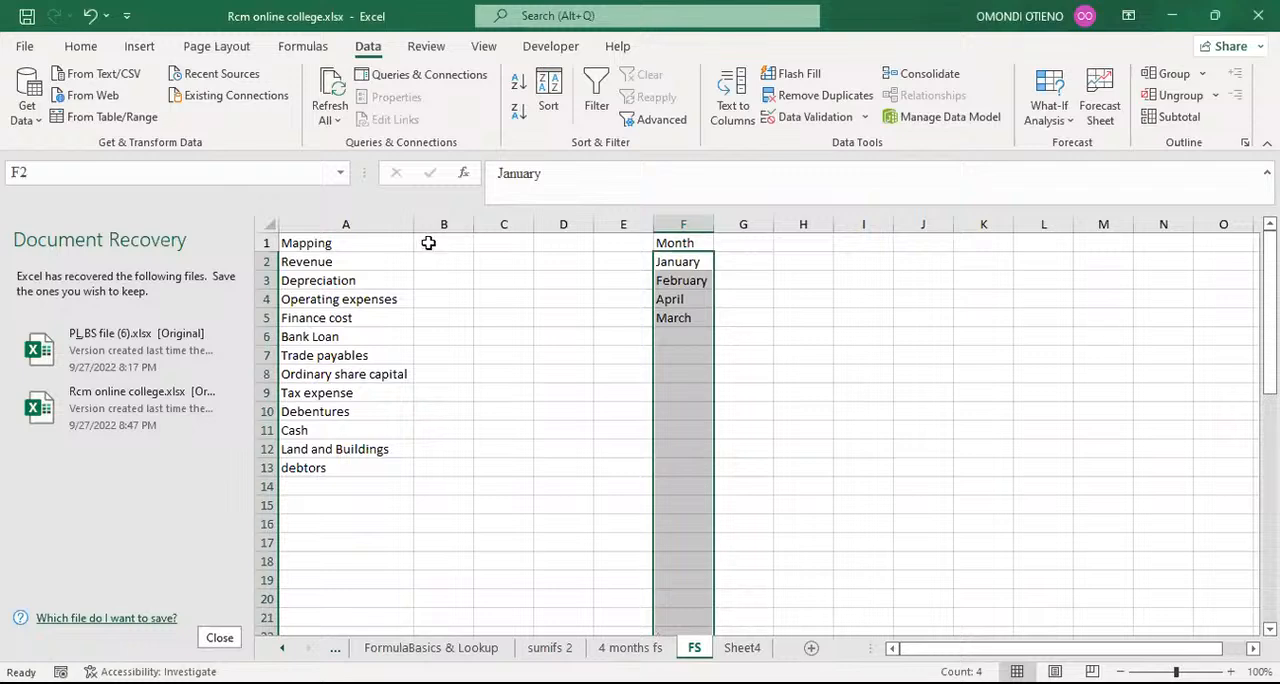
Step: Enter January in B1, fill the month series across to April in E1, and clear the helper month list in column F
left_click(428, 243)
type("J")
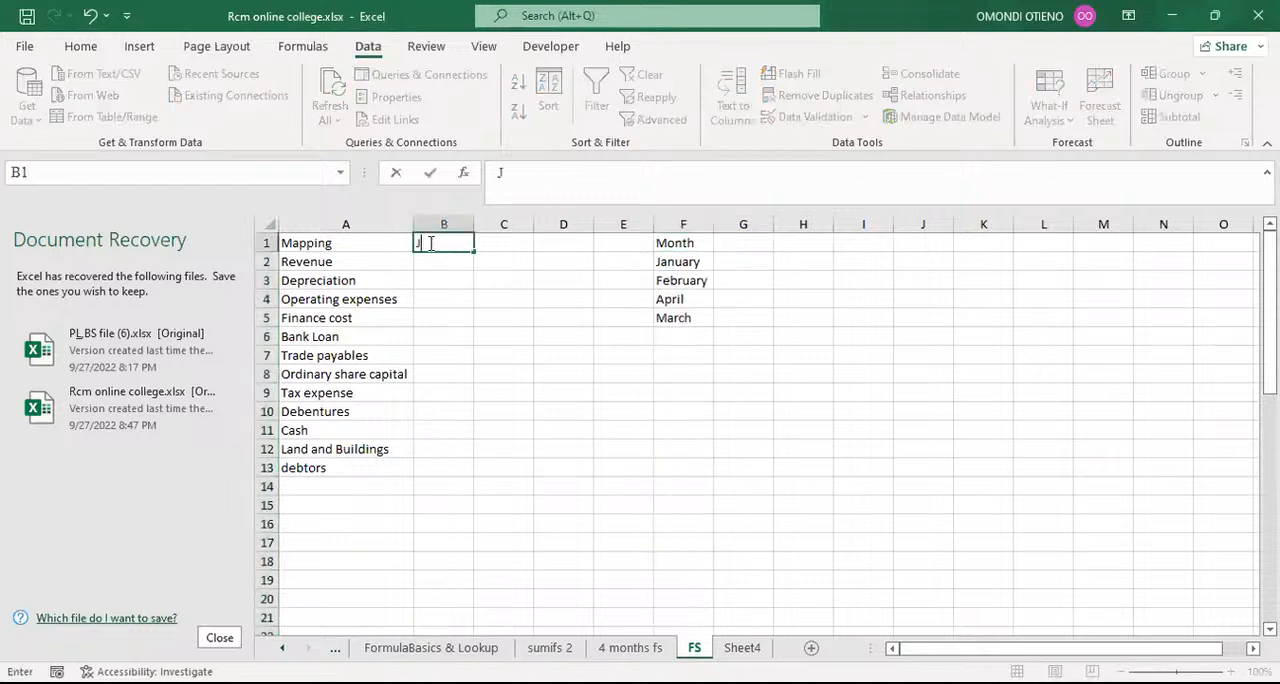
type("anuary")
key("Return")
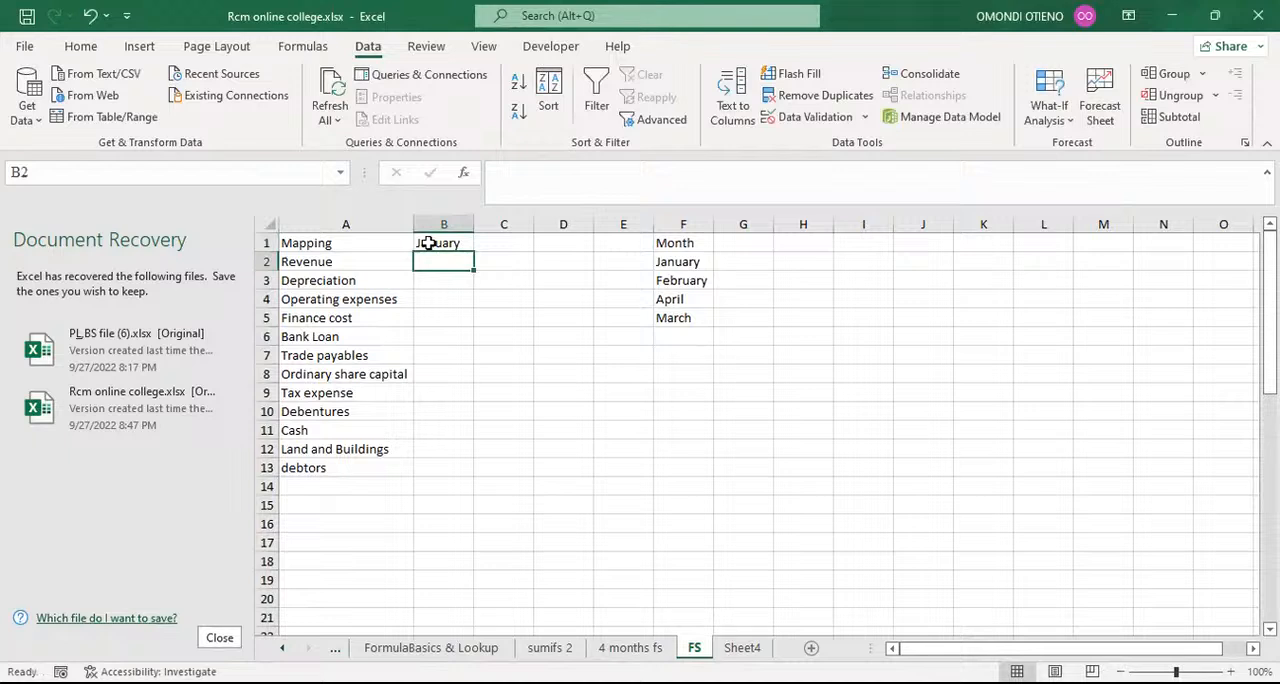
key("Up")
left_click_drag(475, 251, 623, 250)
left_click(678, 224)
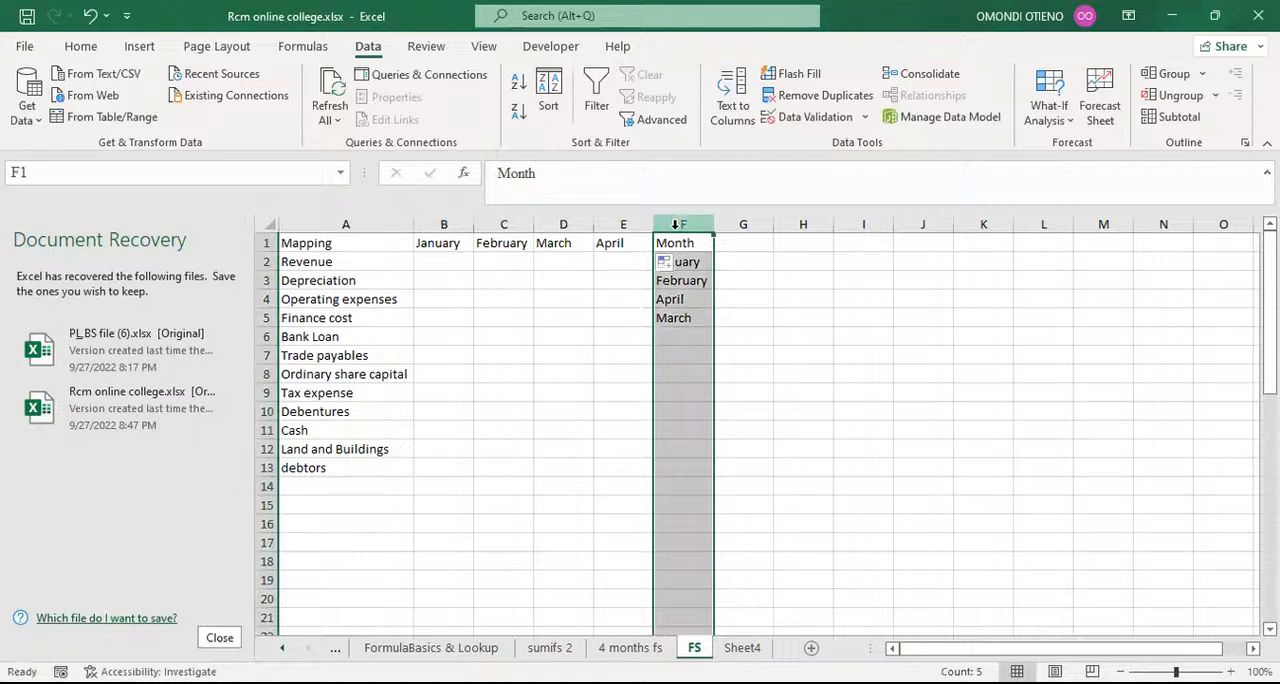
key("Delete")
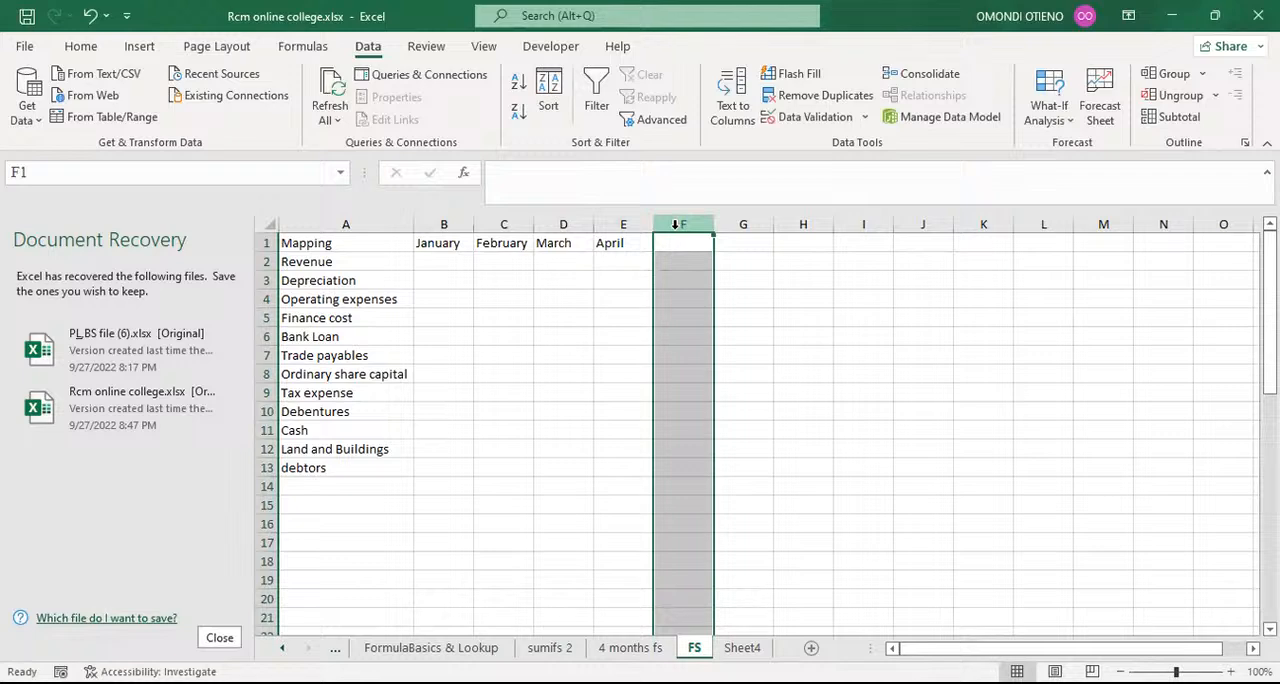
Step: Rename the Mapping header in cell A1 to Details
left_click(347, 243)
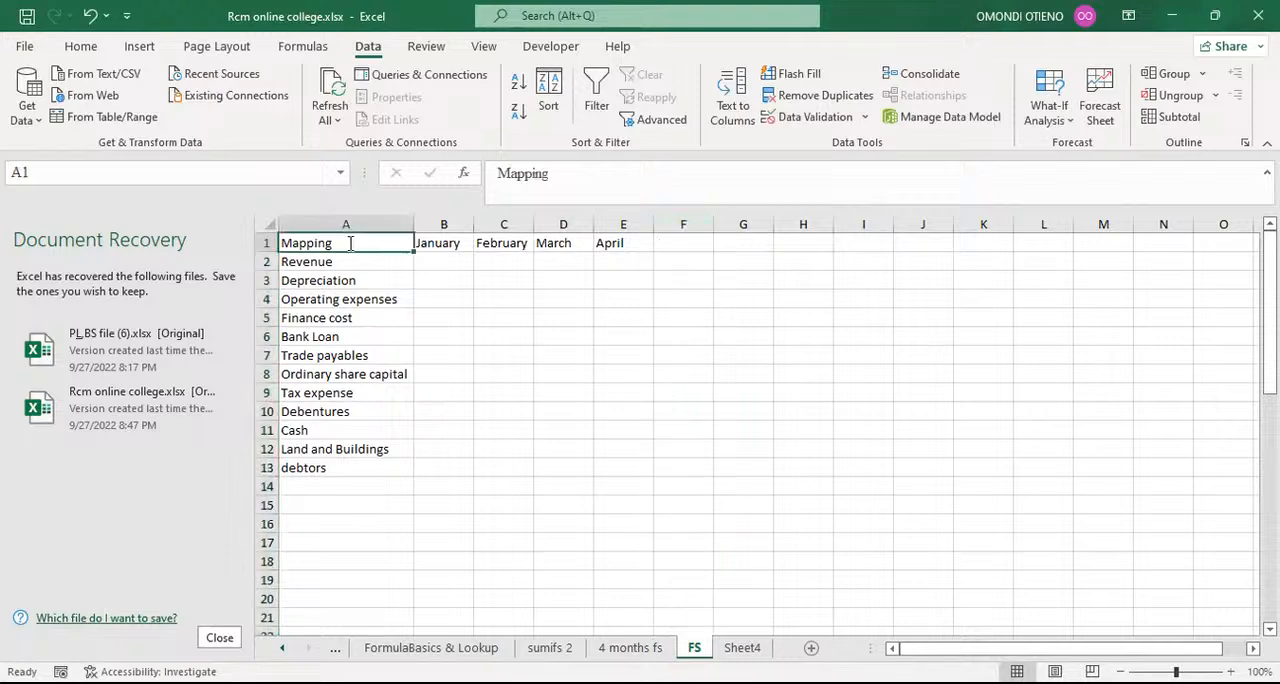
type("details")
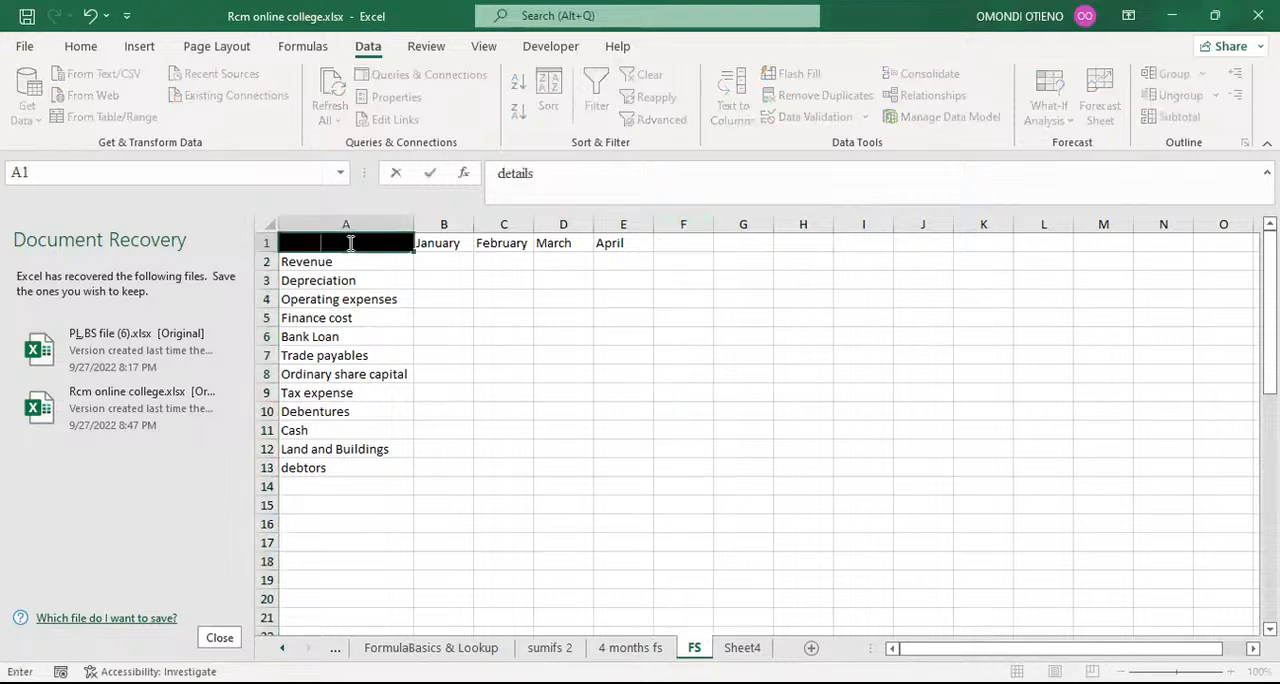
left_click(507, 173)
key("Return")
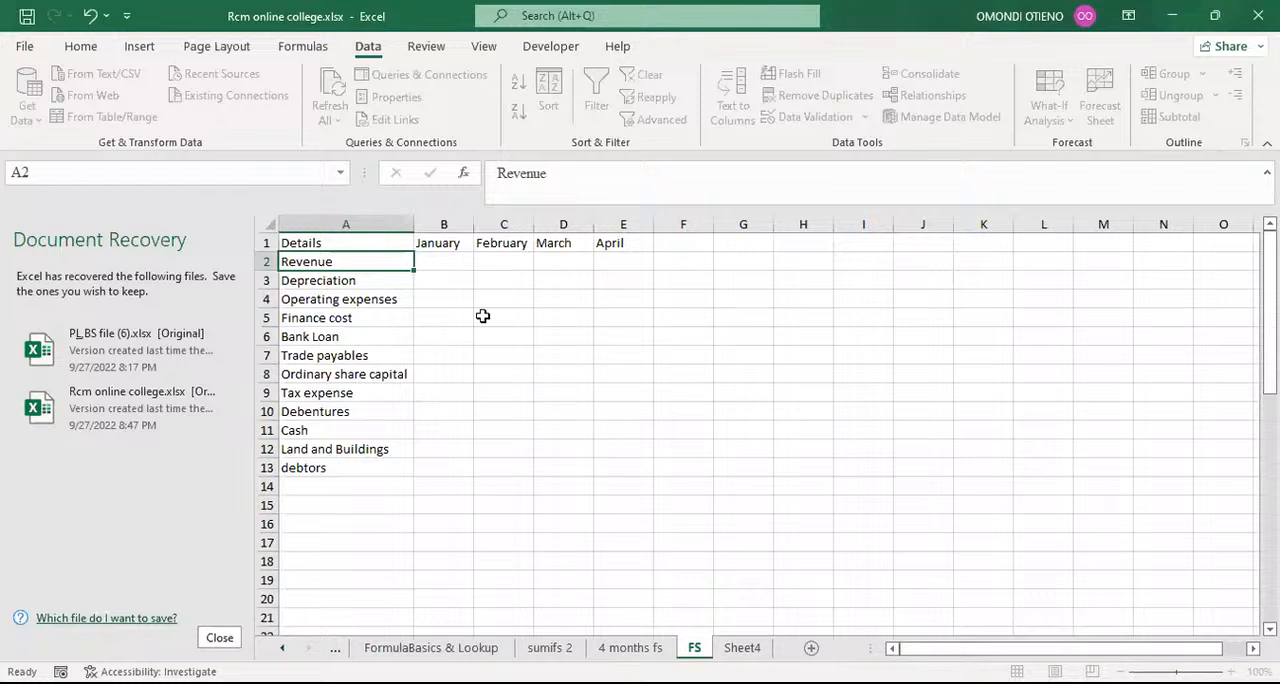
left_click(563, 337)
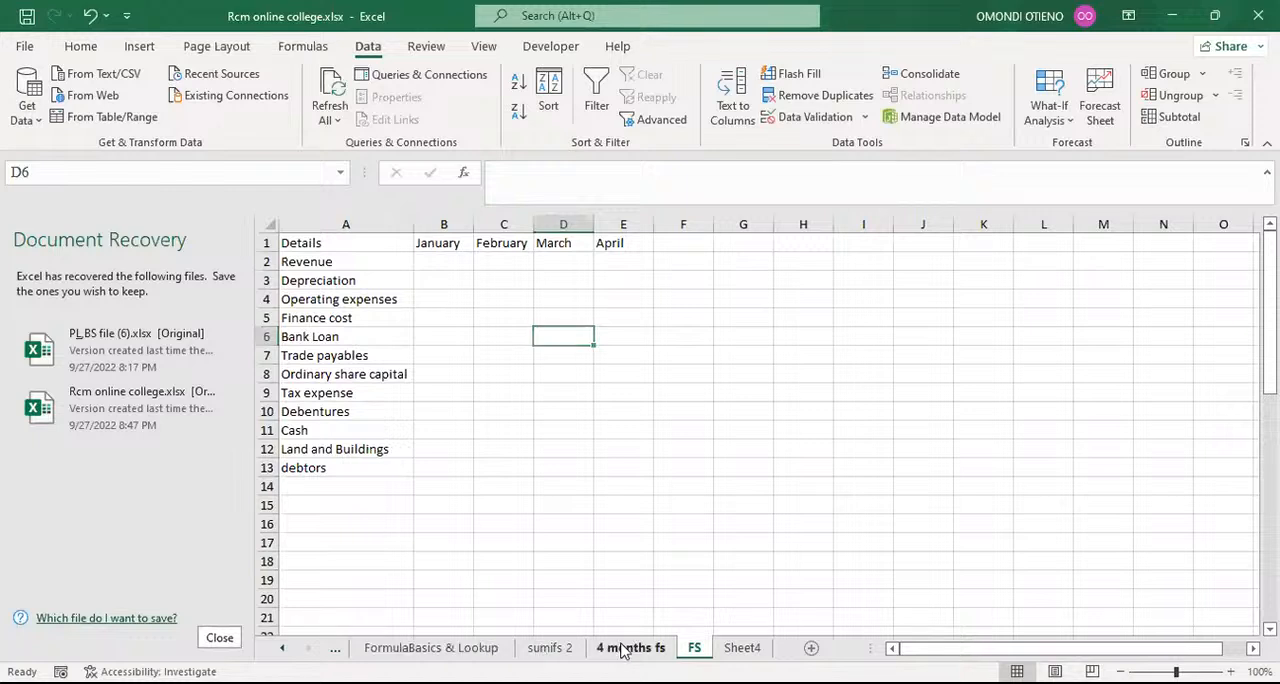
Step: Copy the Month column from the 4 months fs sheet again and paste it as values into column I of the FS sheet
key("ctrl+Page_Up")
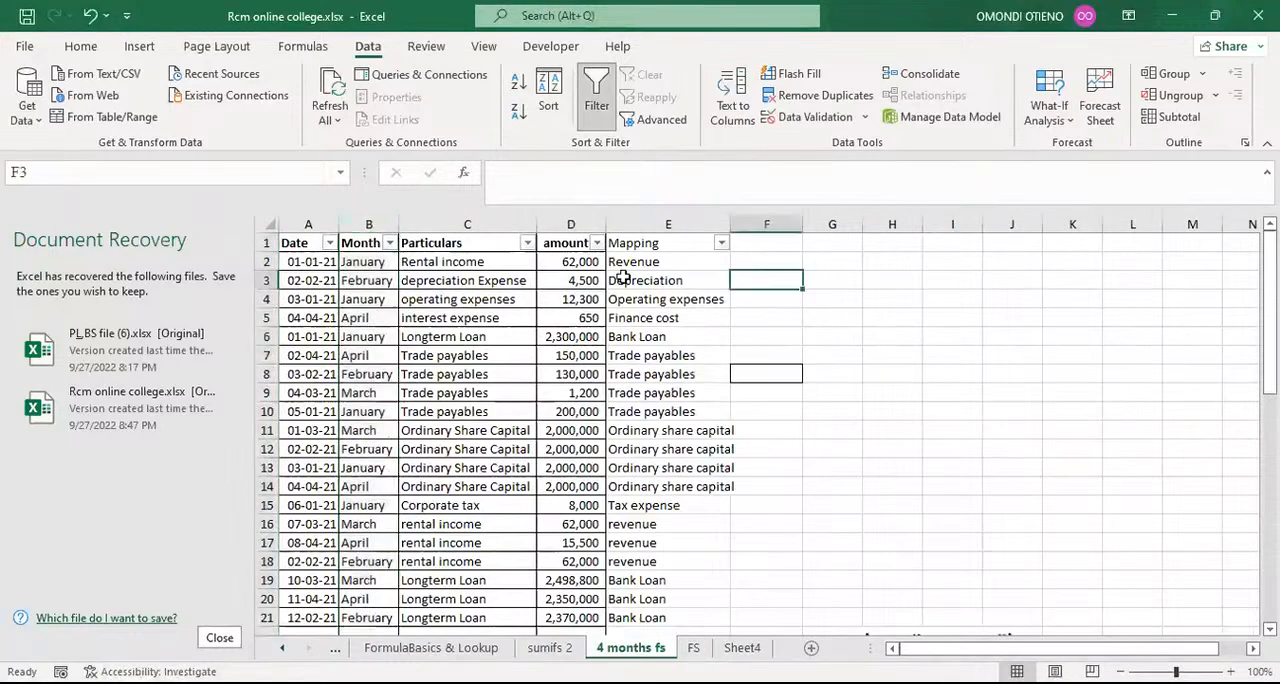
left_click(362, 215)
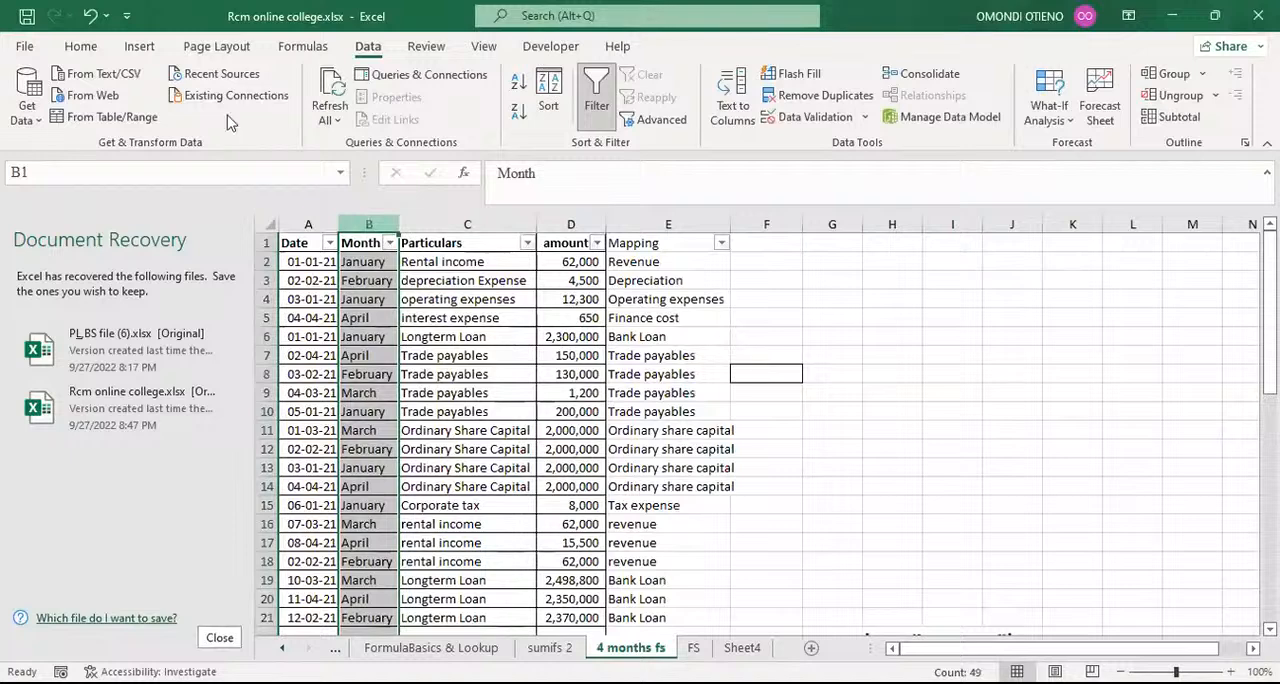
left_click(80, 46)
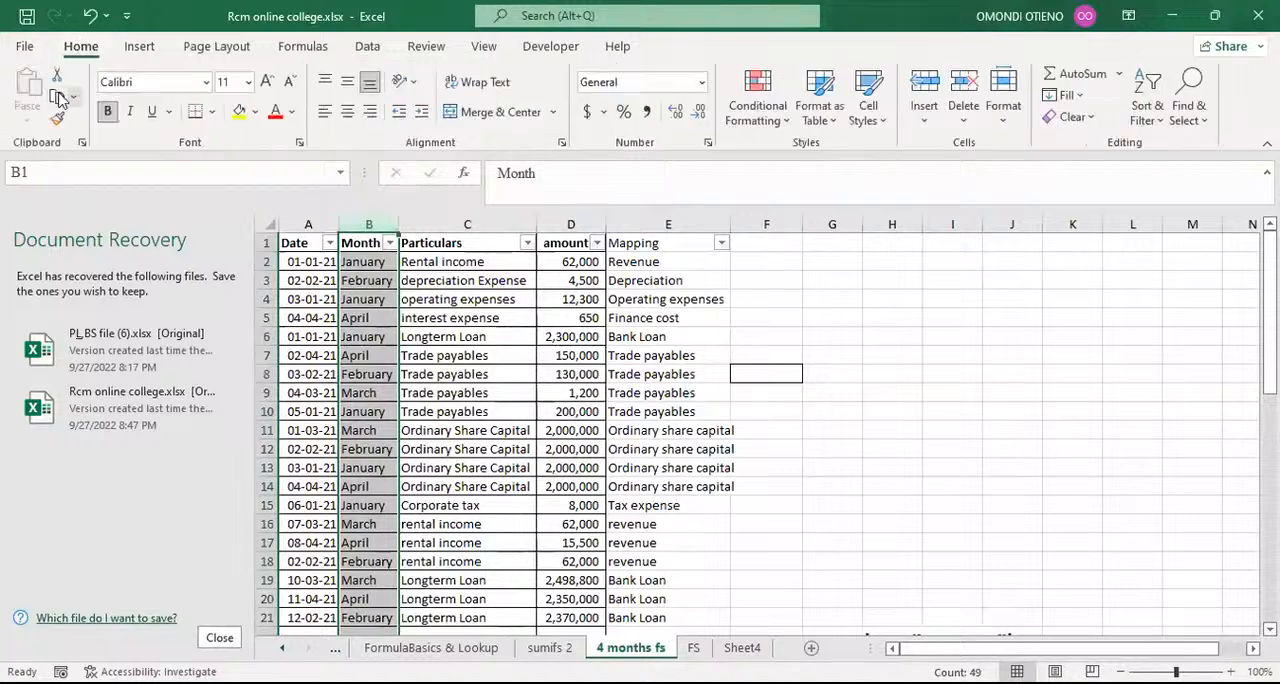
left_click(58, 97)
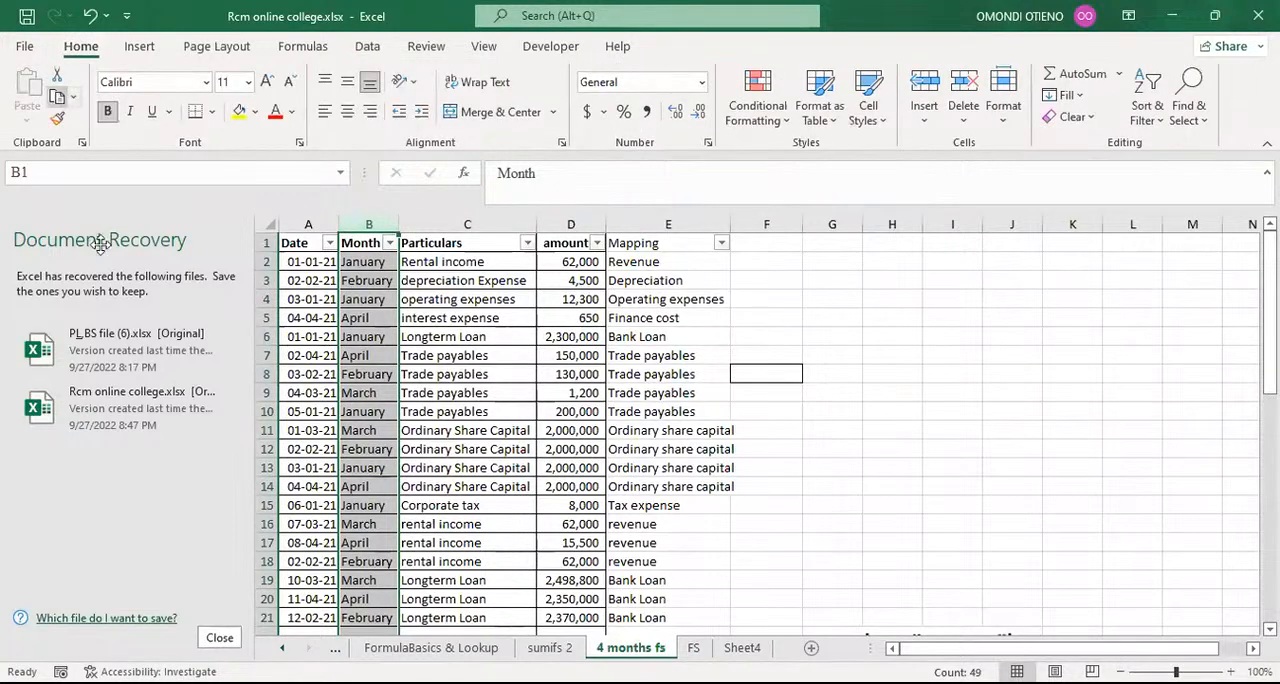
left_click(697, 648)
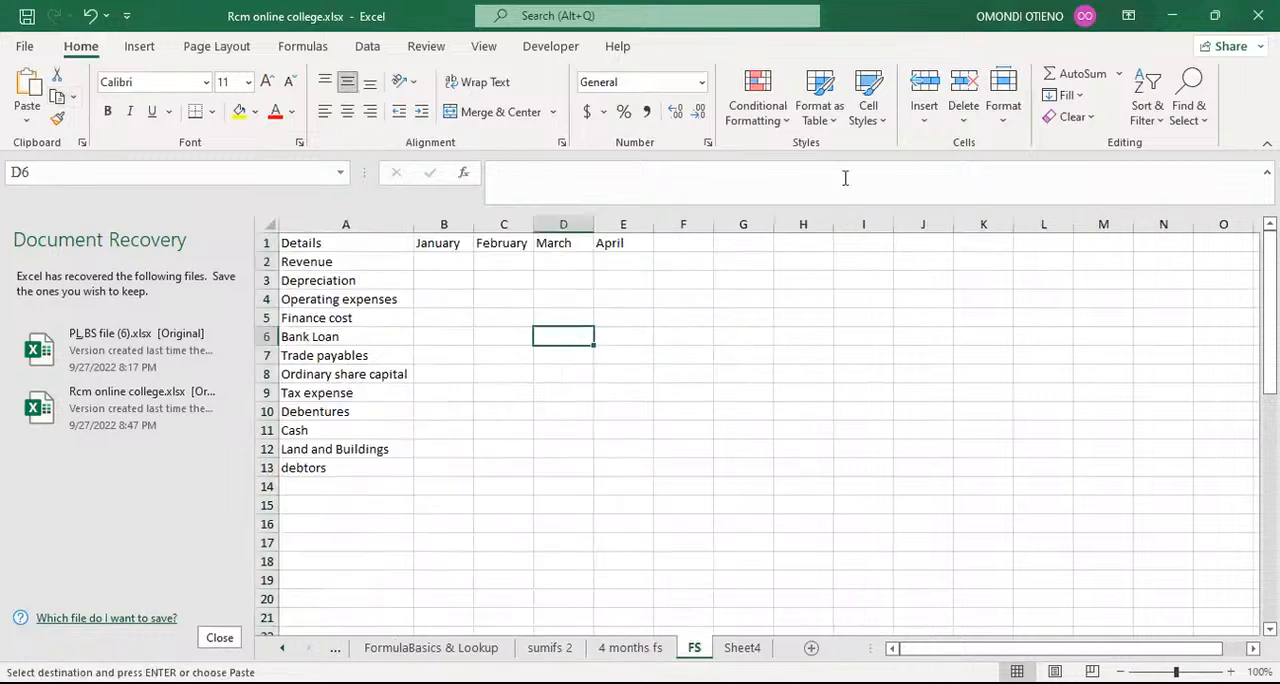
left_click(846, 224)
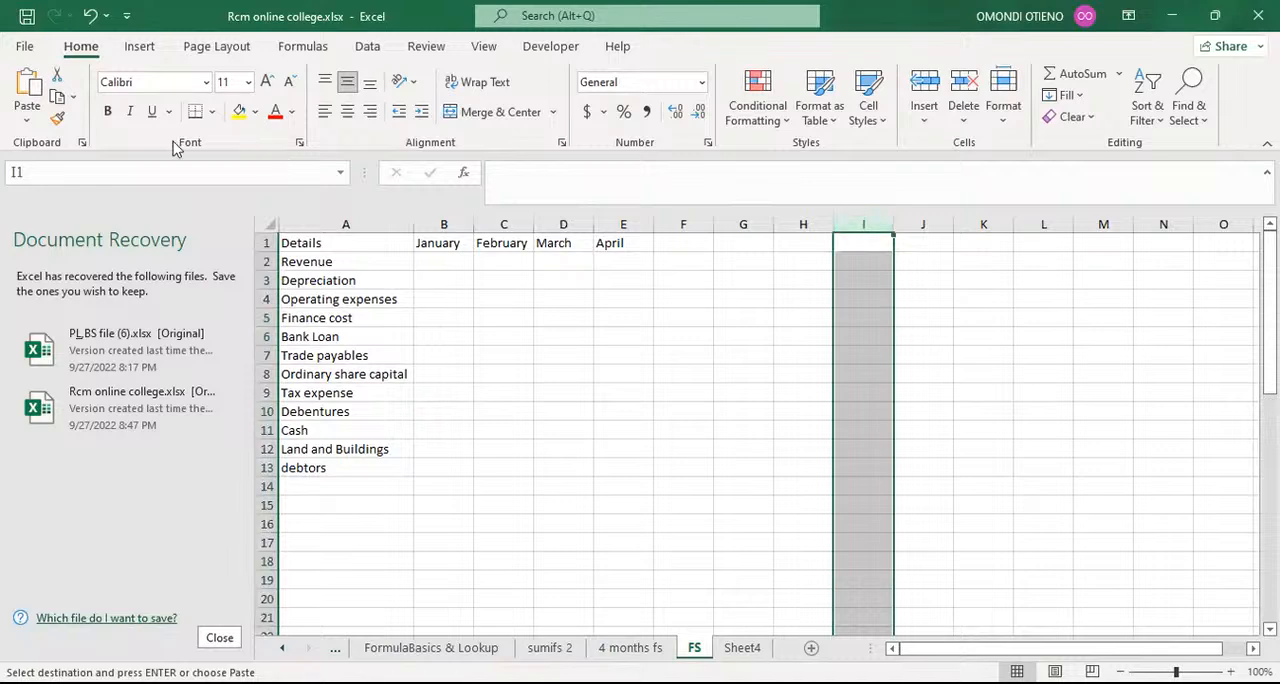
left_click(27, 120)
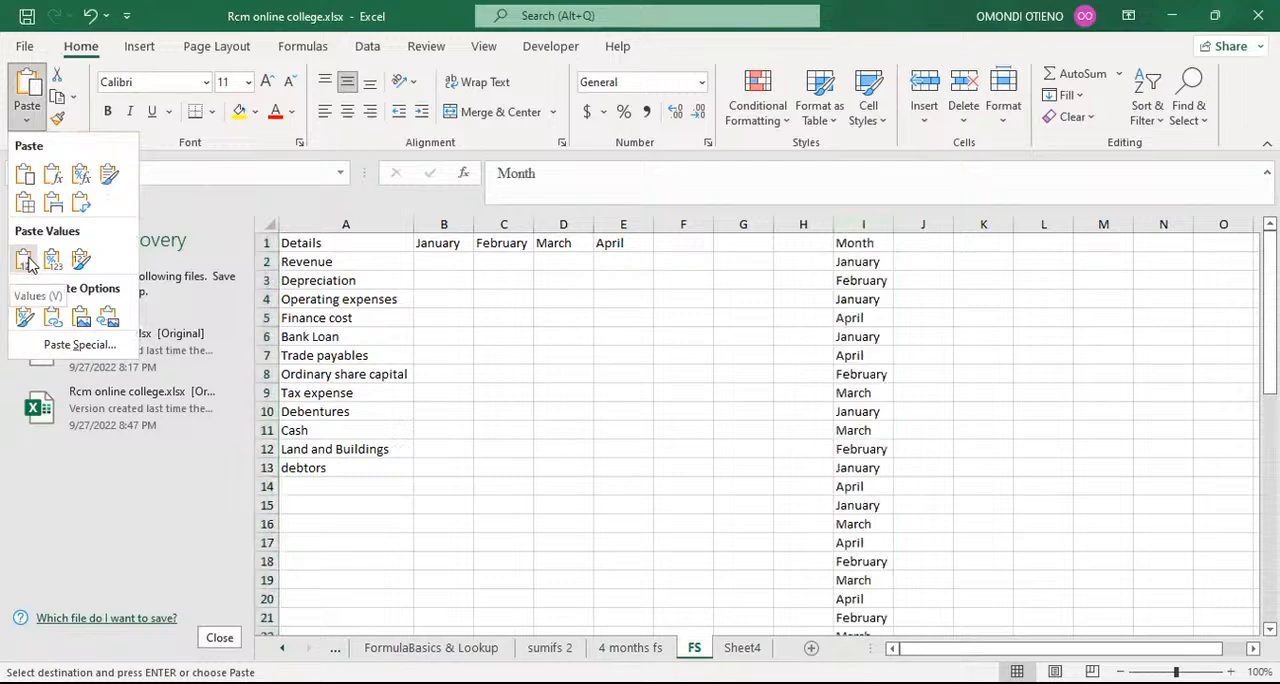
left_click(27, 262)
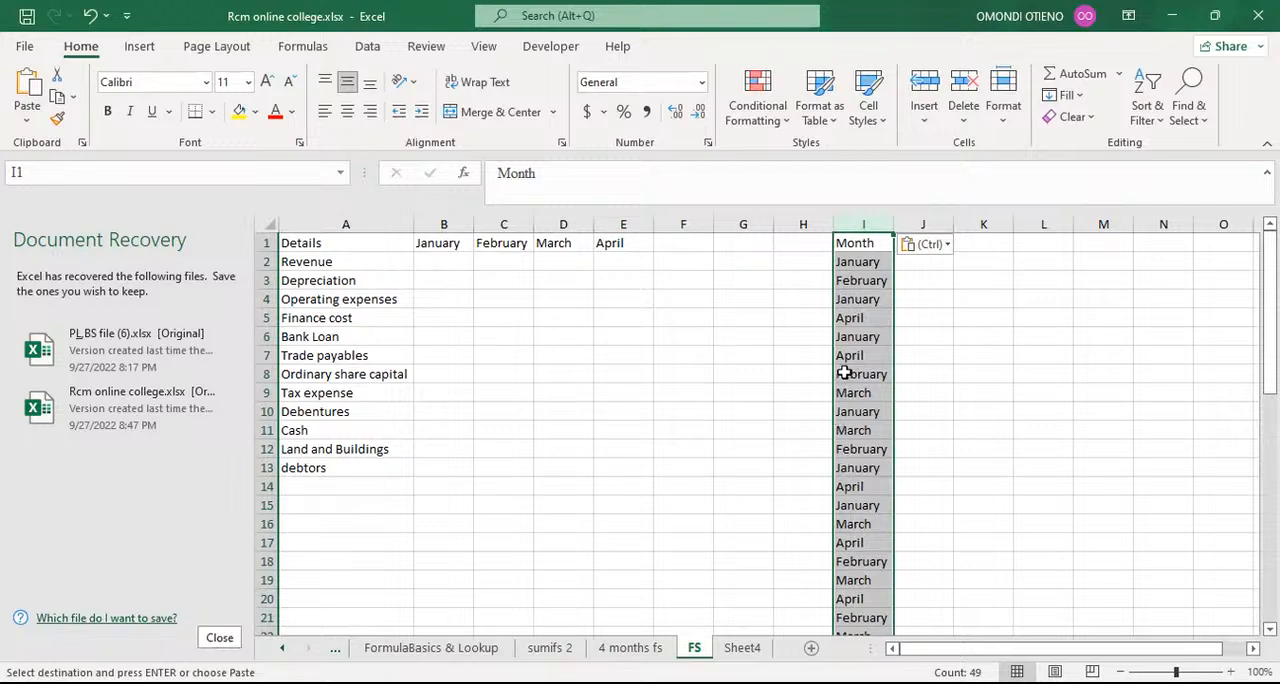
Step: Remove duplicate months from column I, treating the first row as a header
left_click(367, 50)
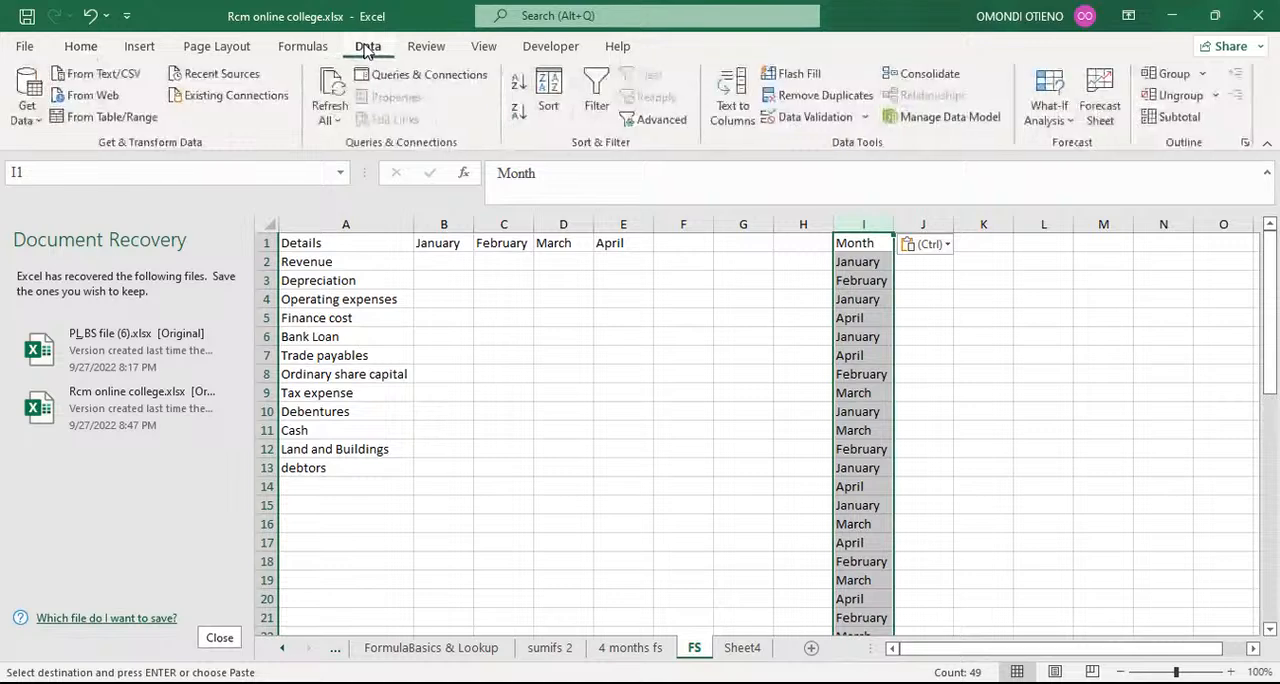
left_click(836, 96)
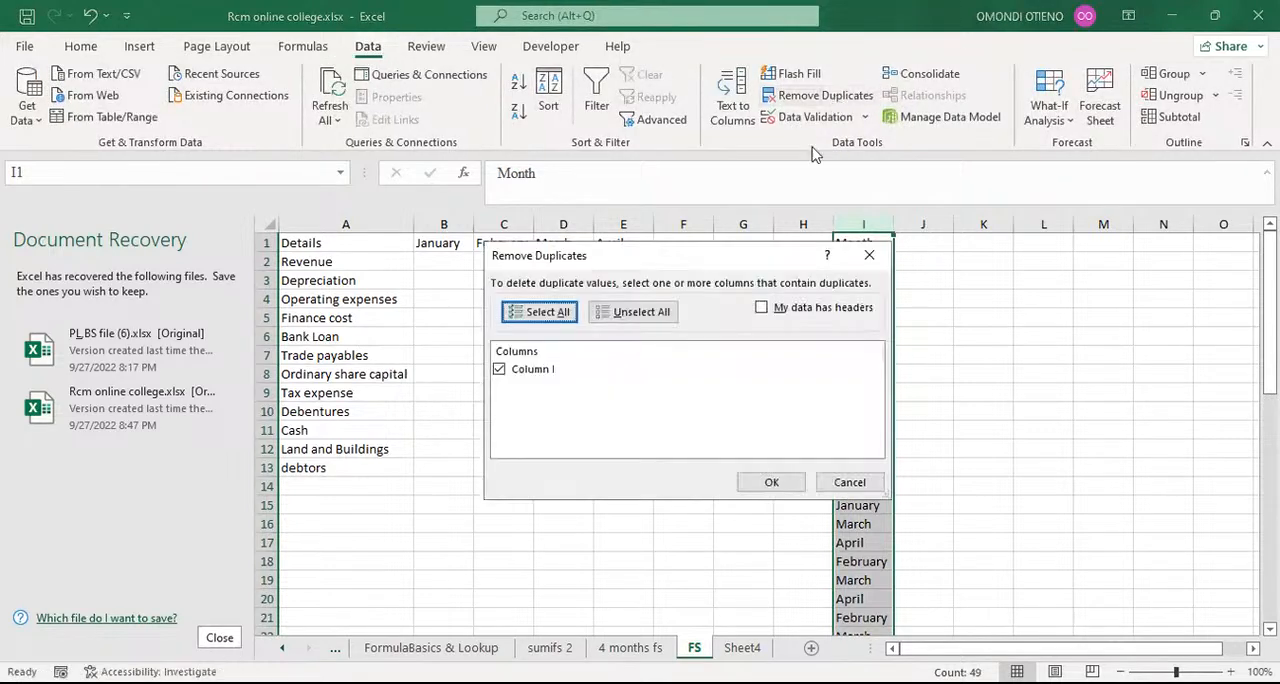
left_click(761, 309)
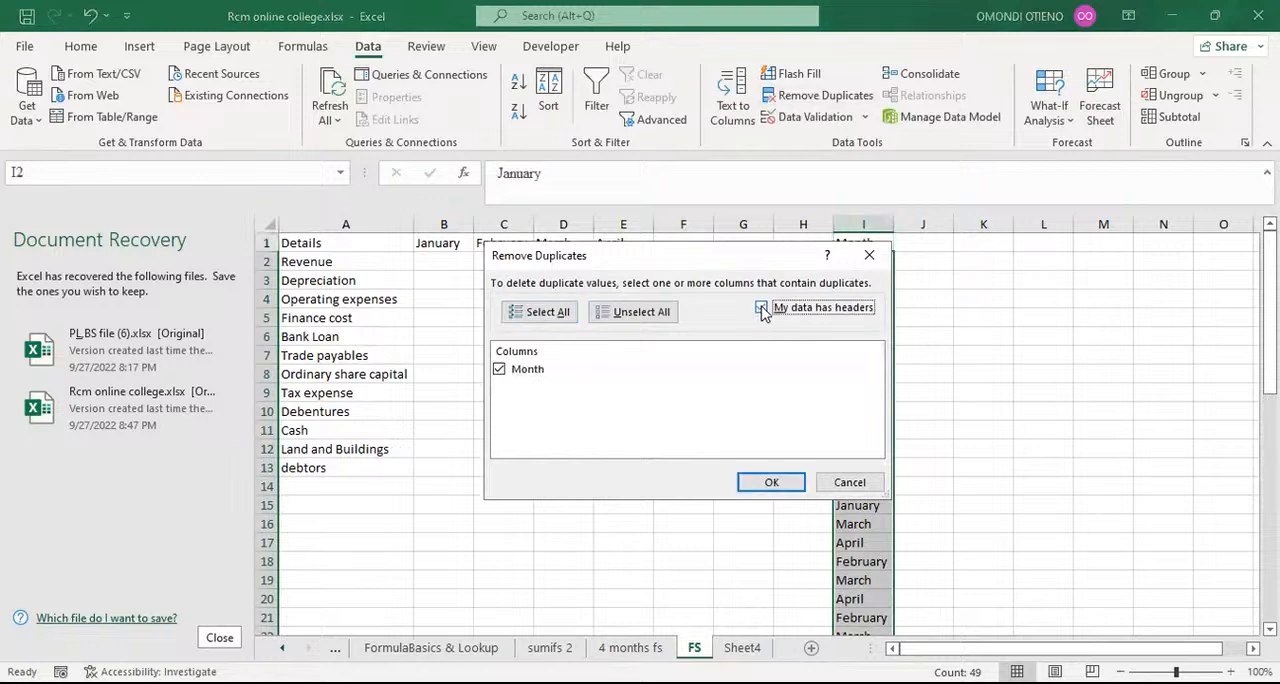
left_click(768, 484)
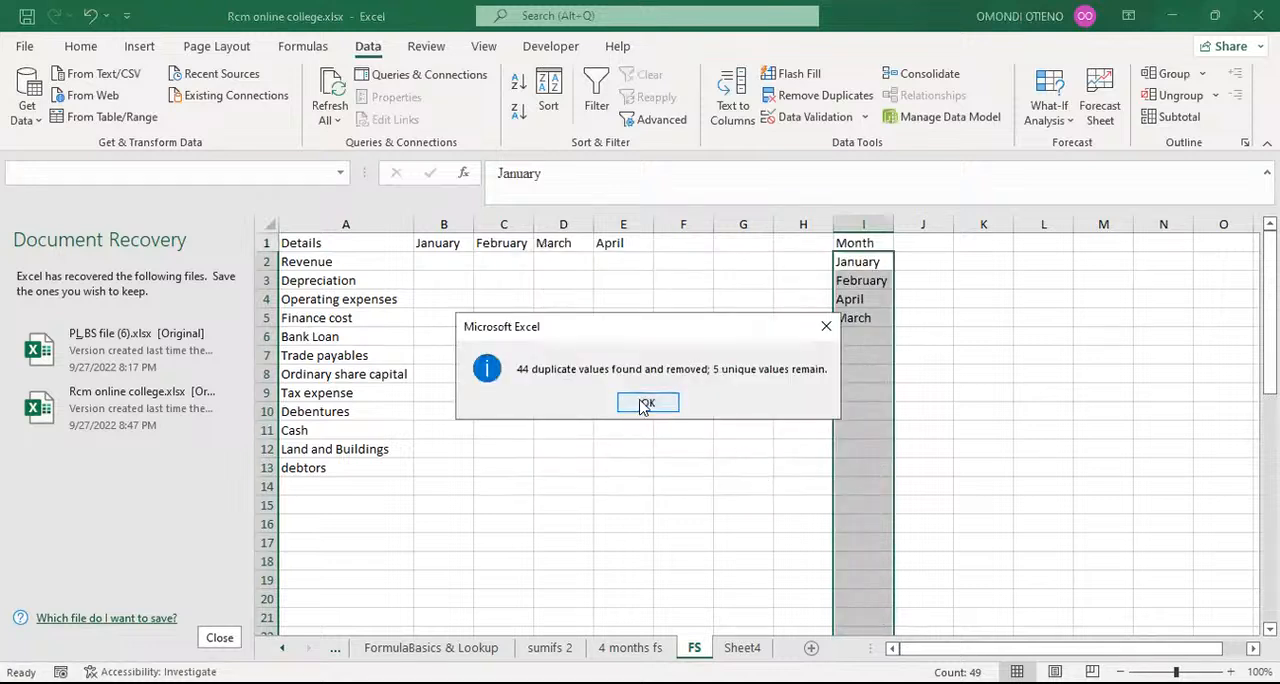
Step: Review the unique months in column I of the FS sheet and clear that helper list
left_click(645, 404)
left_click_drag(856, 262, 862, 305)
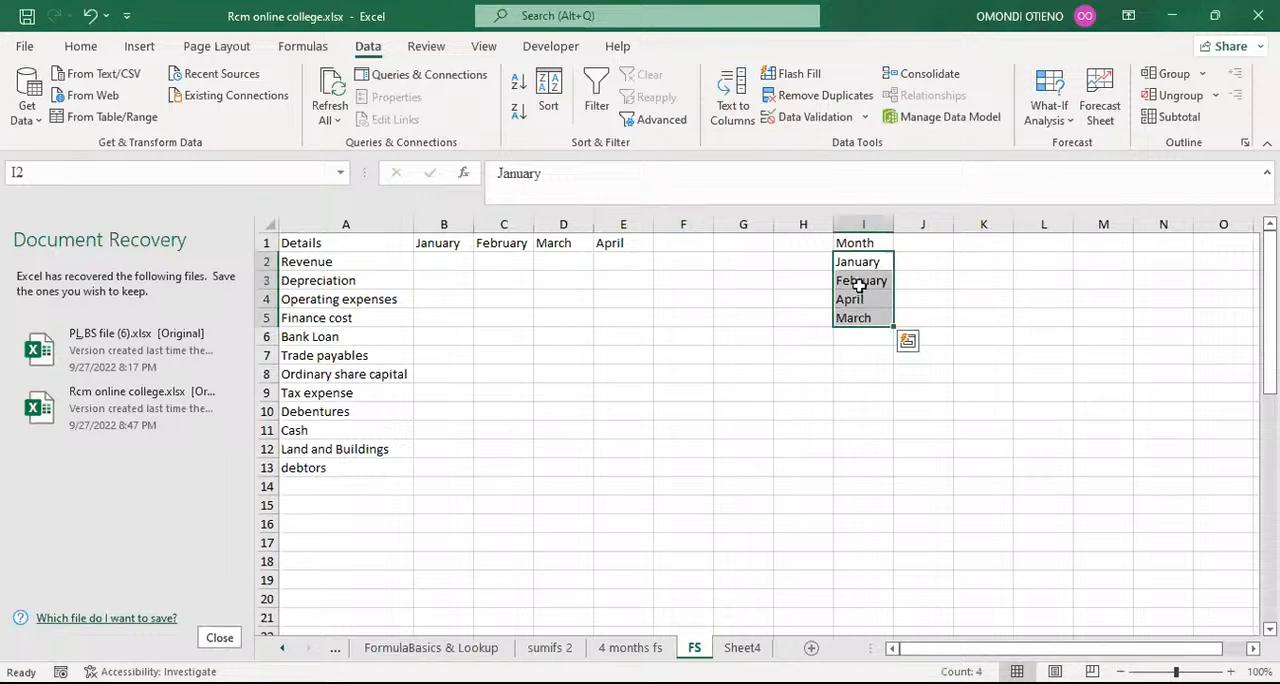
left_click(857, 262)
left_click(850, 281)
left_click(853, 299)
left_click(862, 318)
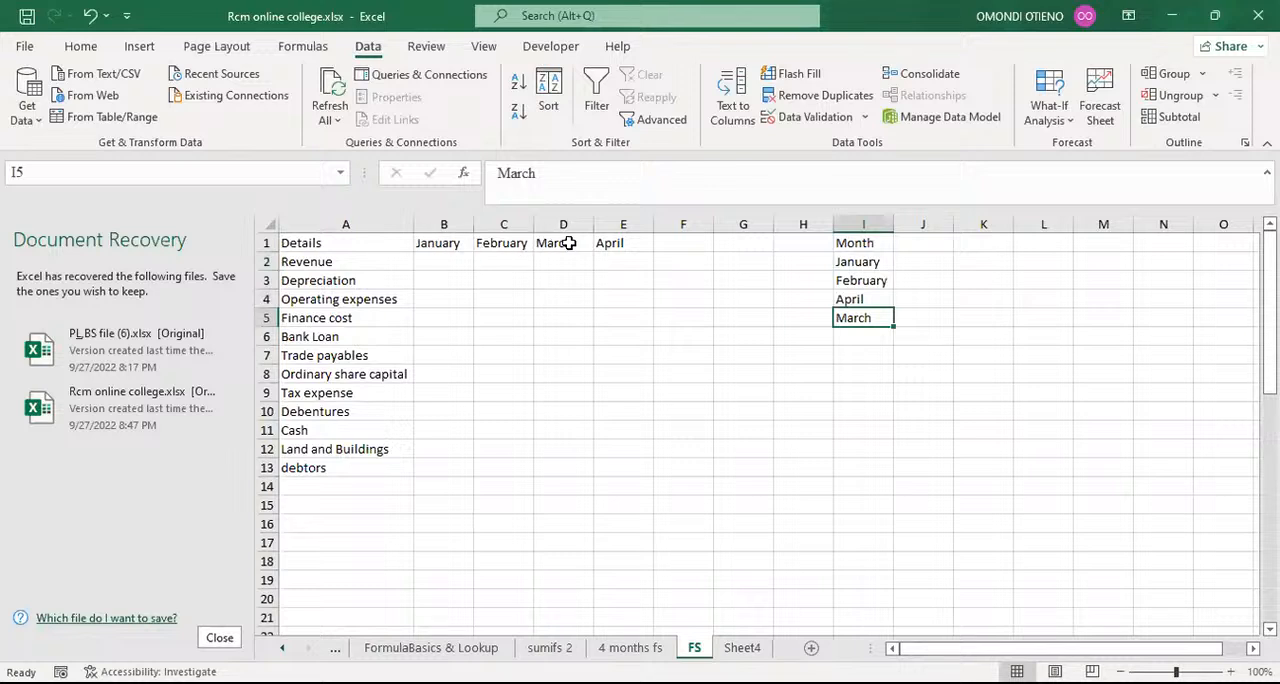
left_click(851, 217)
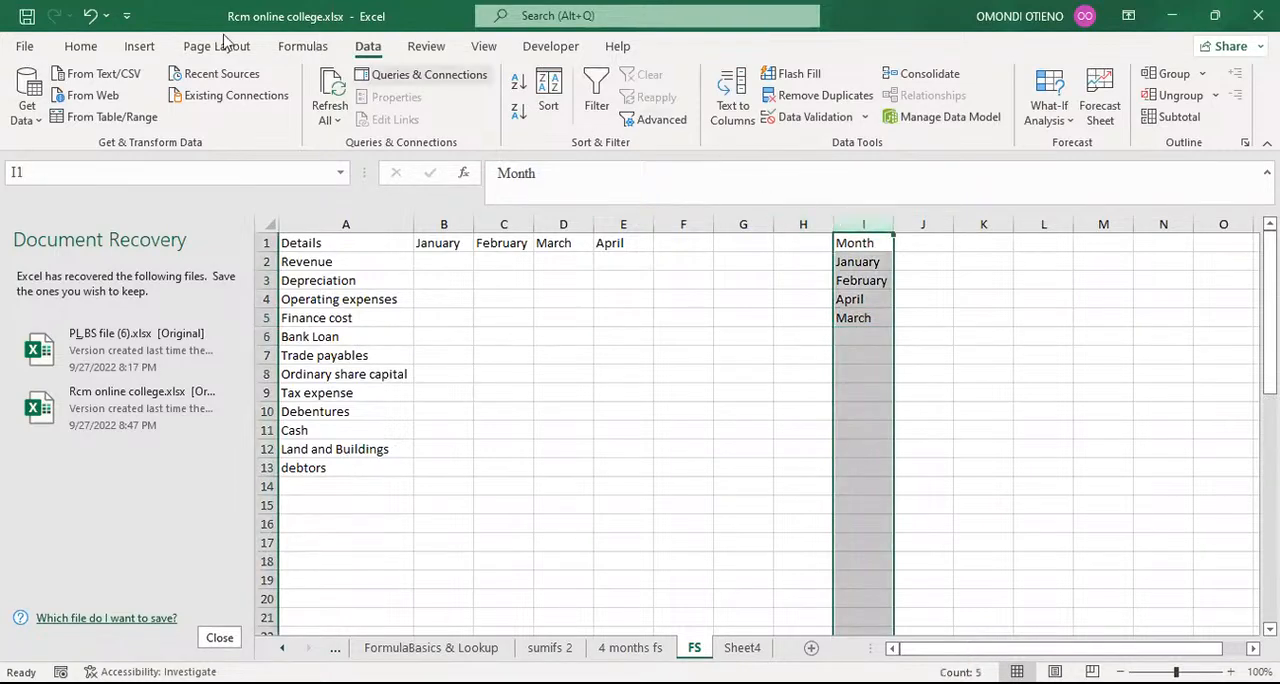
left_click(81, 47)
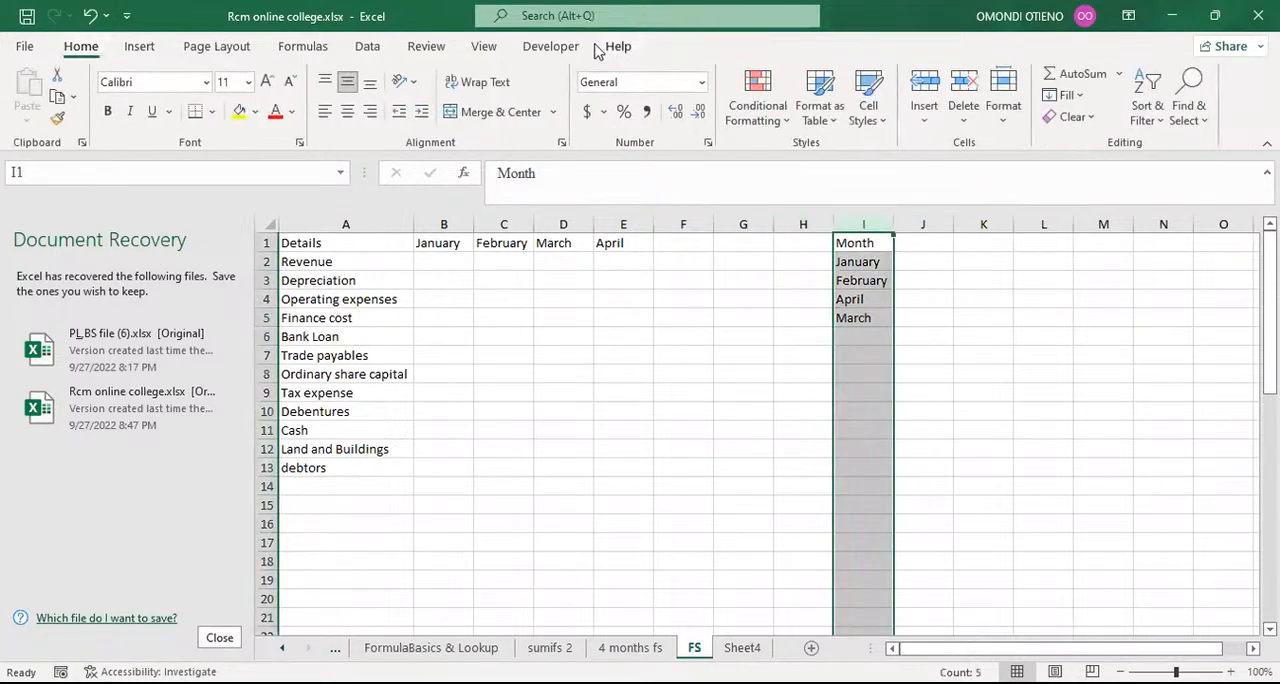
key("Delete")
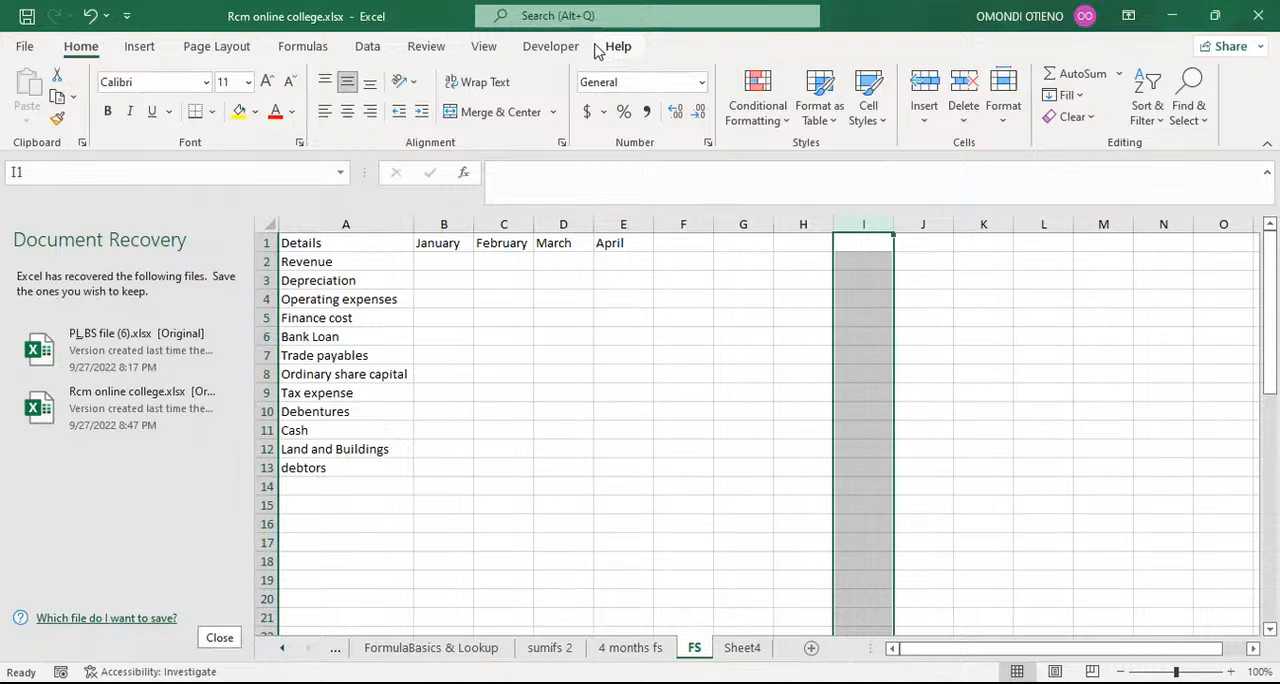
Step: Examine the mapping entries on the 4 months fs sheet against the empty Revenue cells for January to April on the FS sheet
left_click(443, 261)
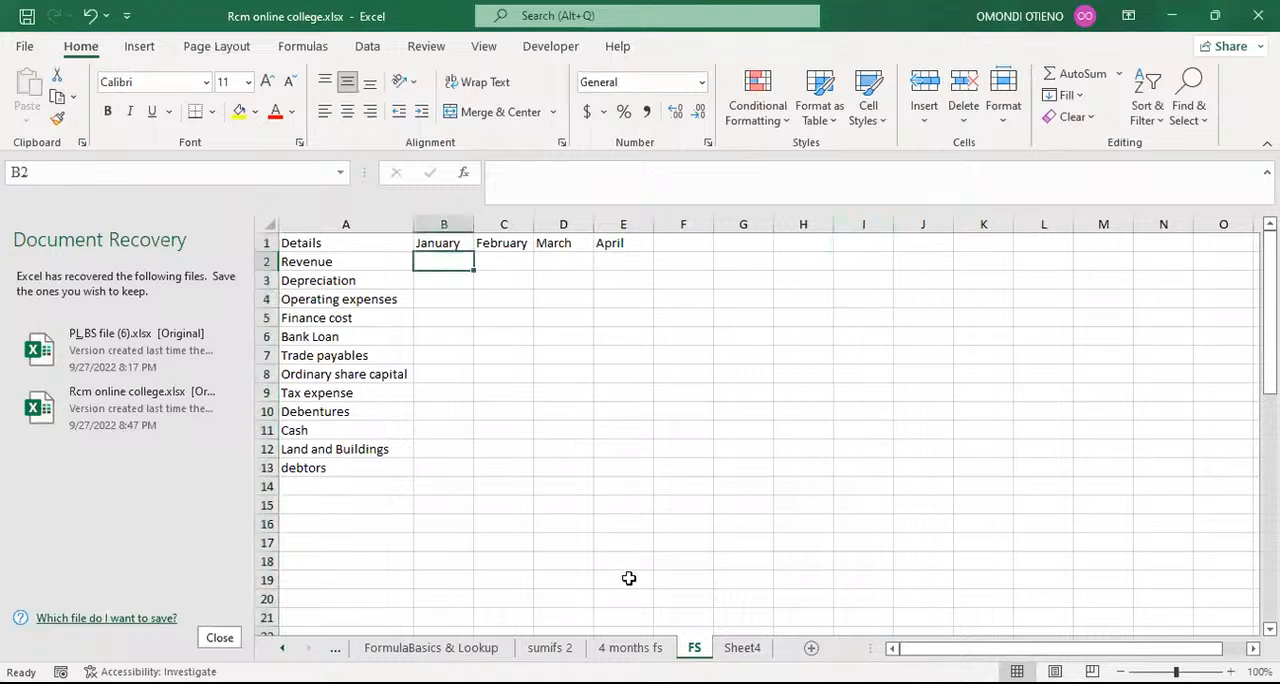
left_click(636, 648)
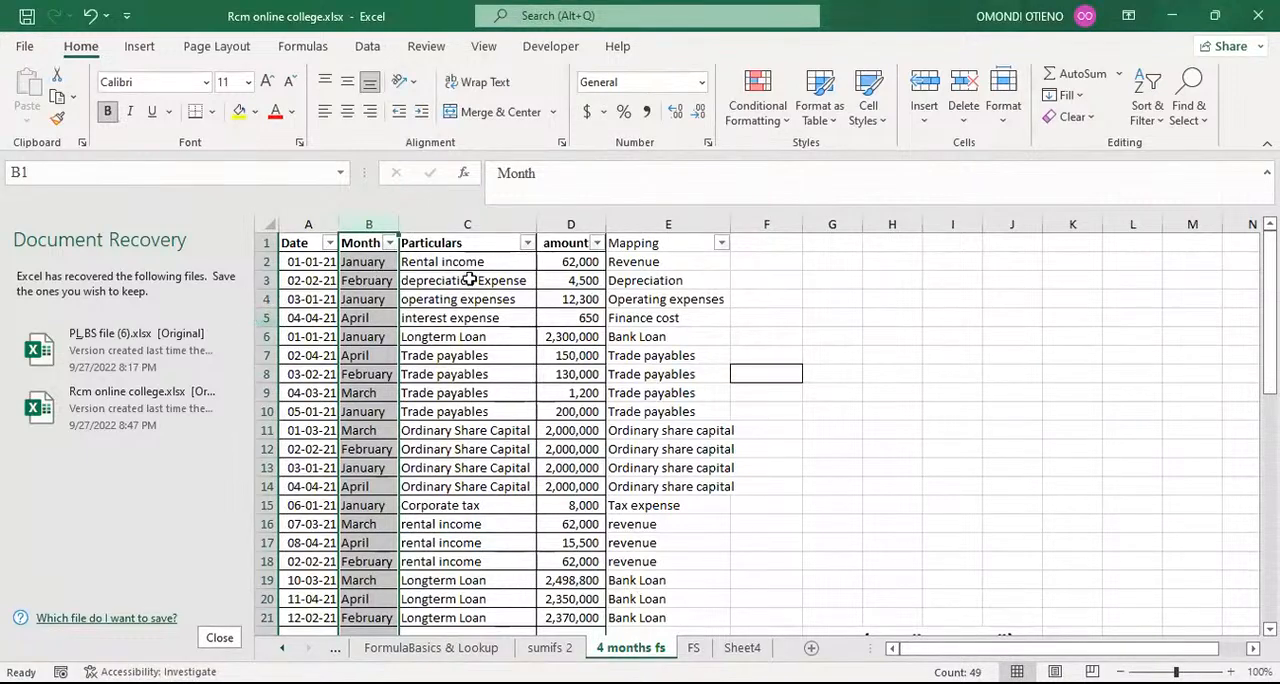
left_click(758, 264)
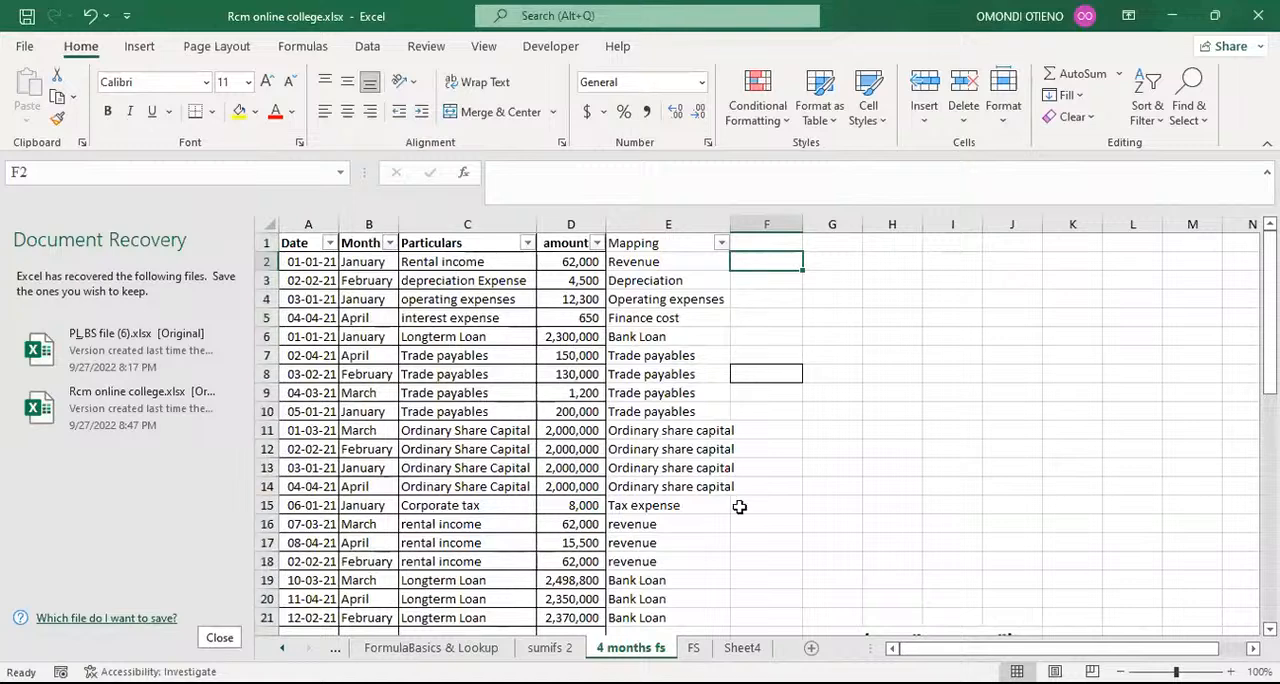
left_click(655, 491)
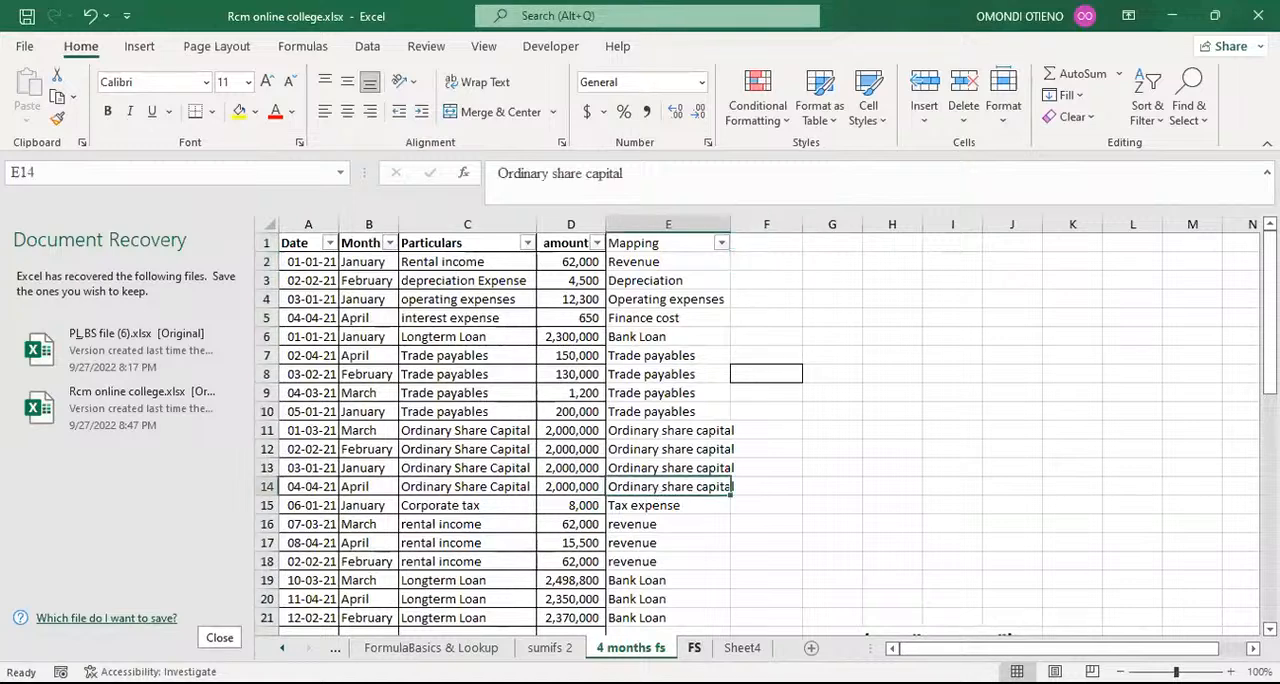
left_click(684, 645)
left_click(352, 265)
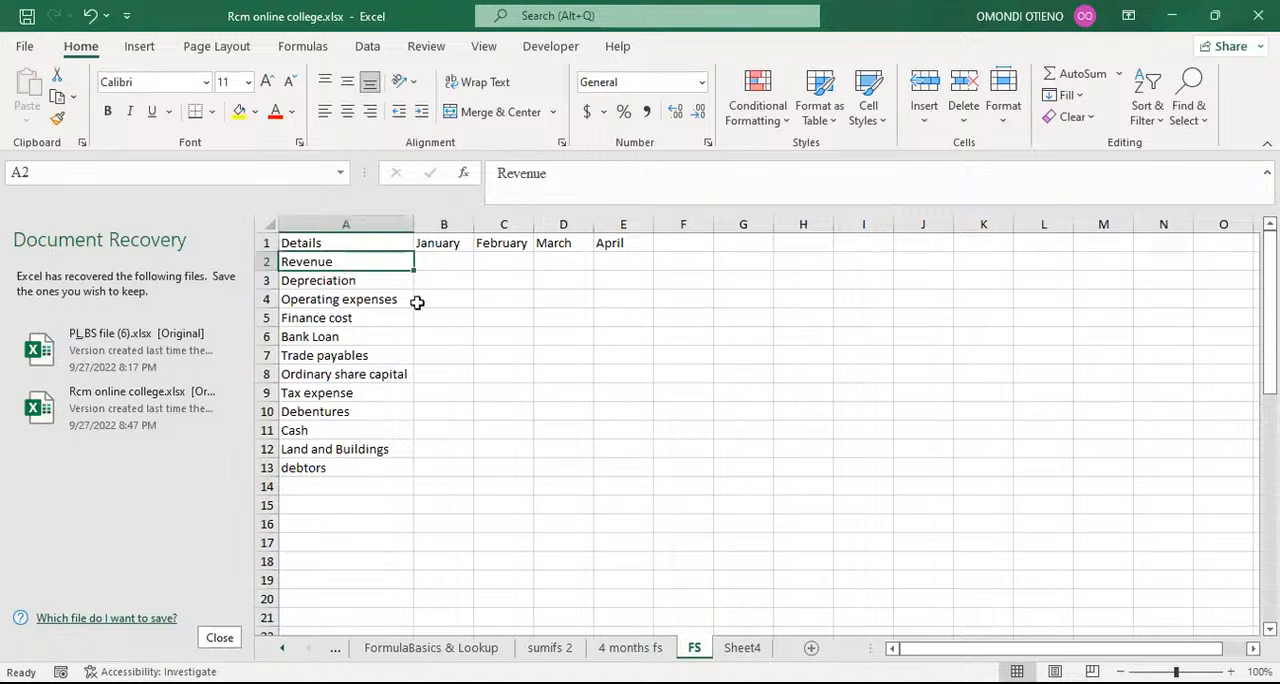
left_click(440, 259)
left_click(522, 262)
left_click(612, 263)
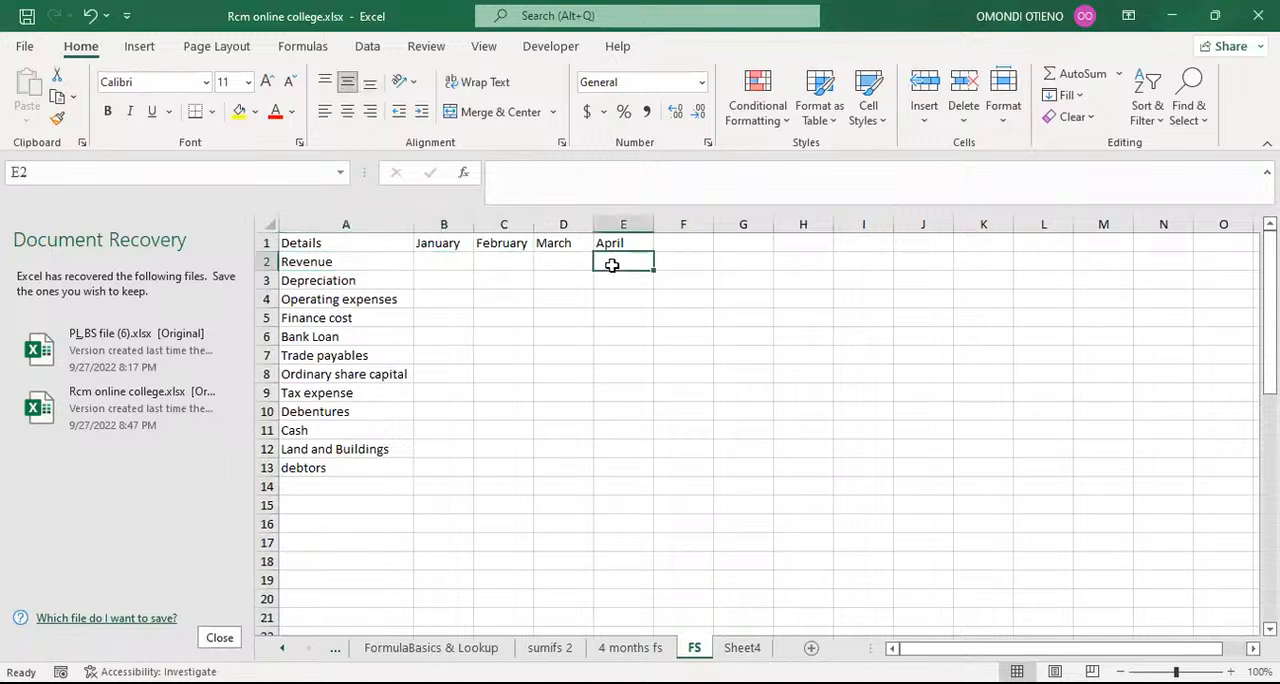
left_click(449, 263)
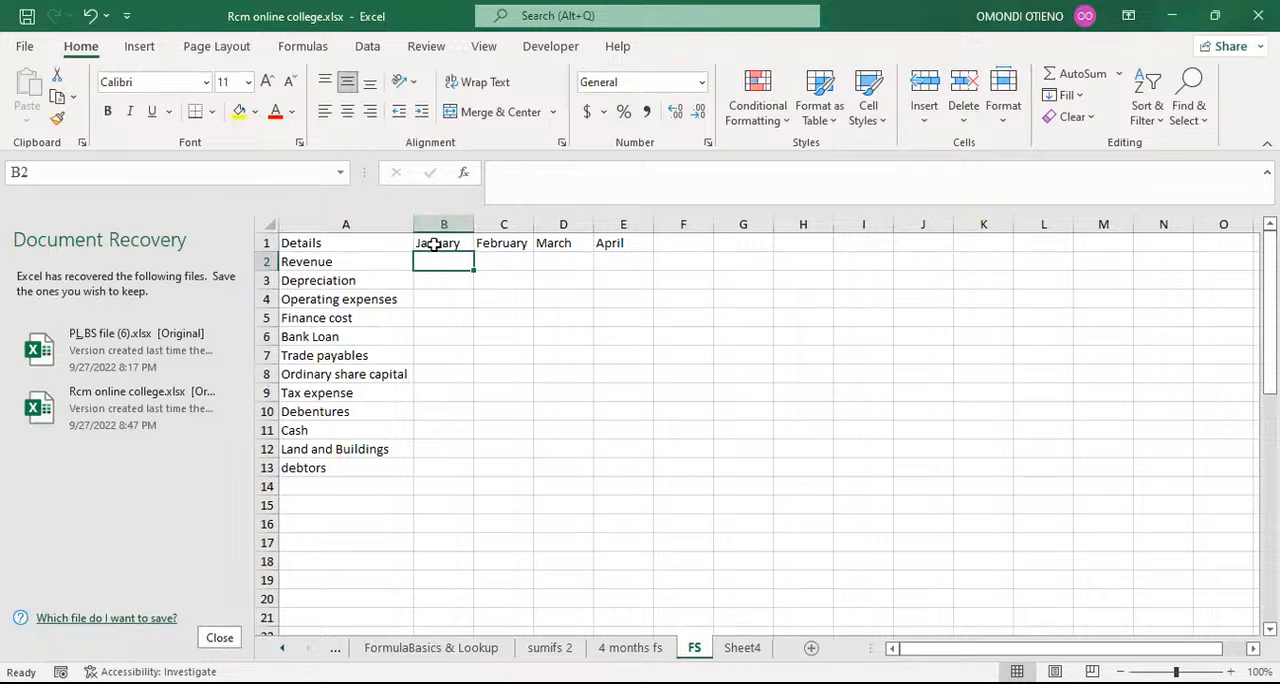
left_click(493, 260)
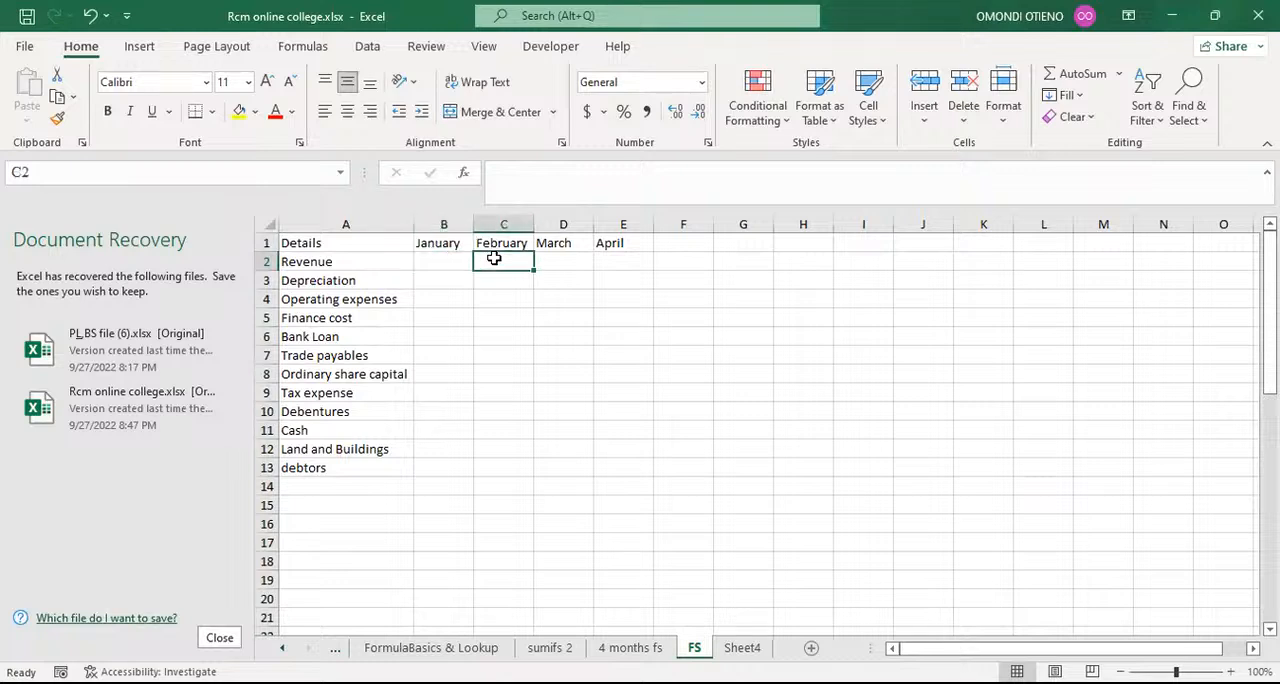
left_click(575, 258)
left_click(608, 258)
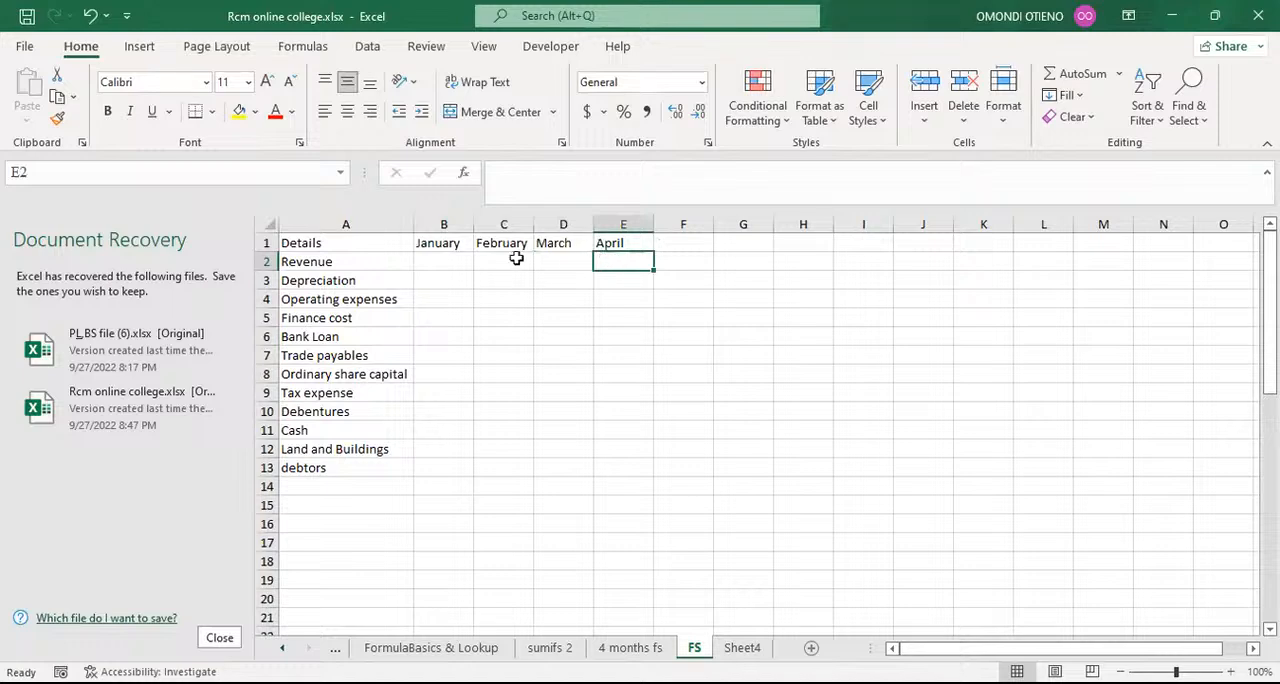
left_click(459, 258)
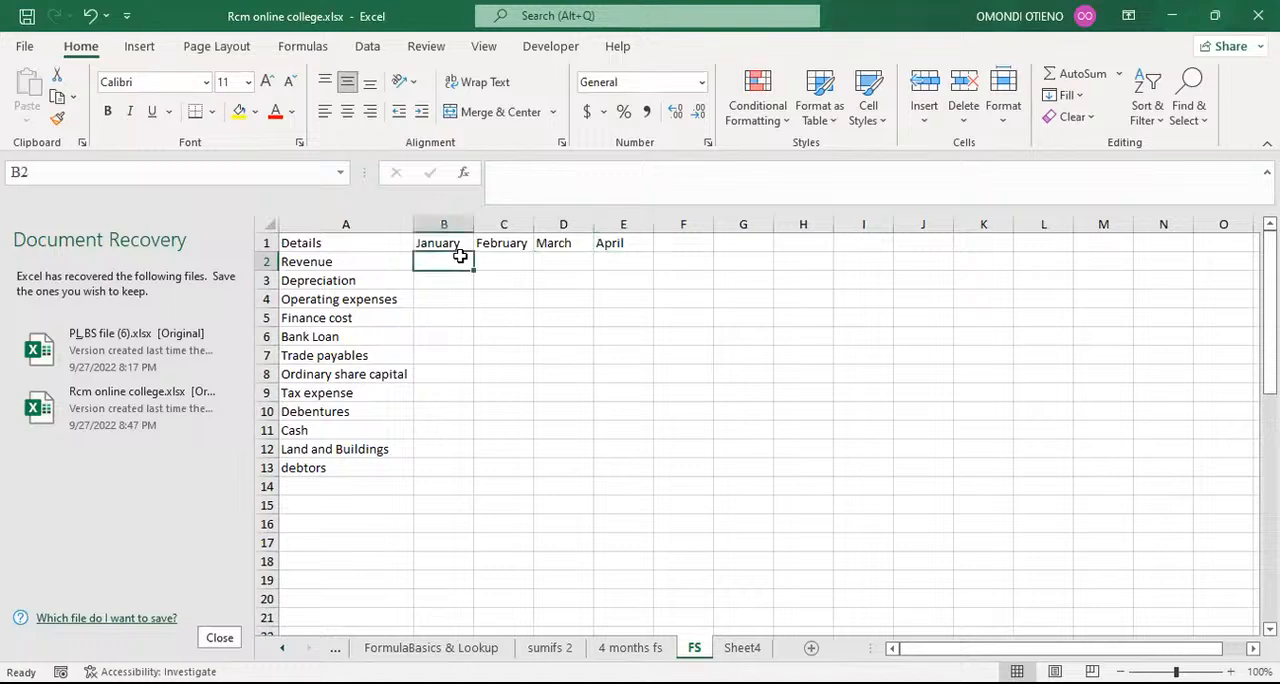
Step: Look up the January revenue amount on the 4 months fs sheet and enter 62000 in cell B2 of the FS sheet
left_click(630, 648)
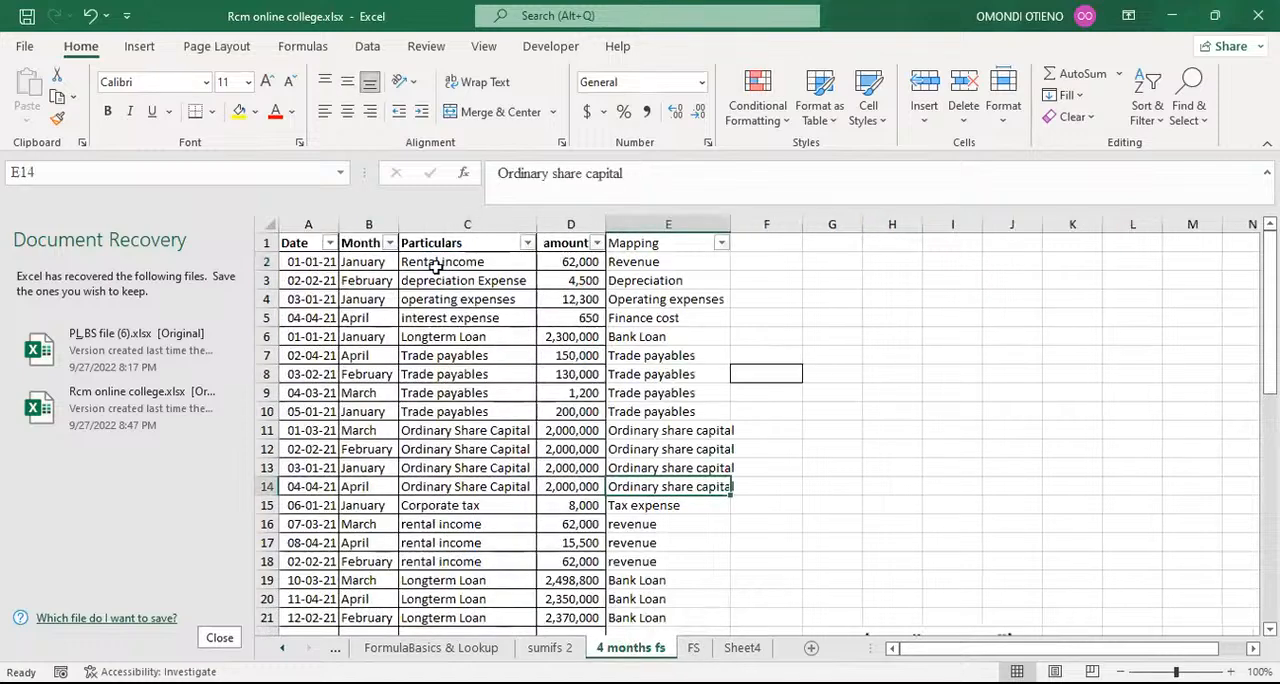
left_click(641, 262)
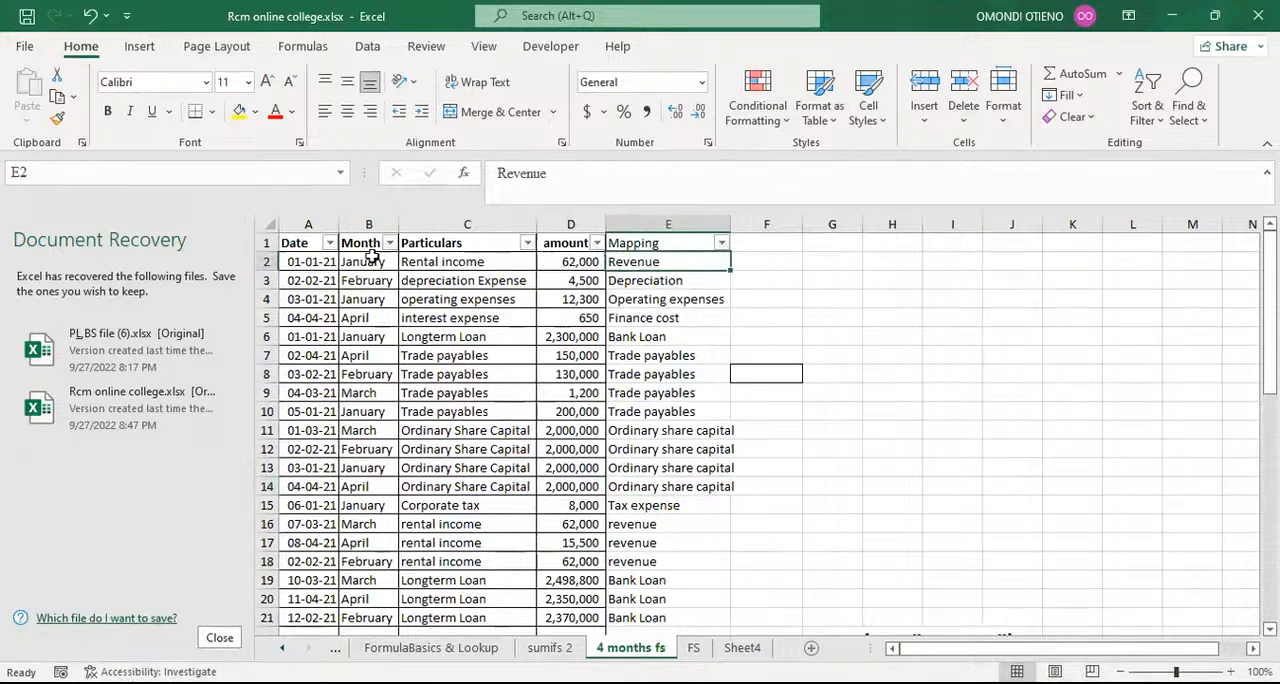
left_click(362, 261)
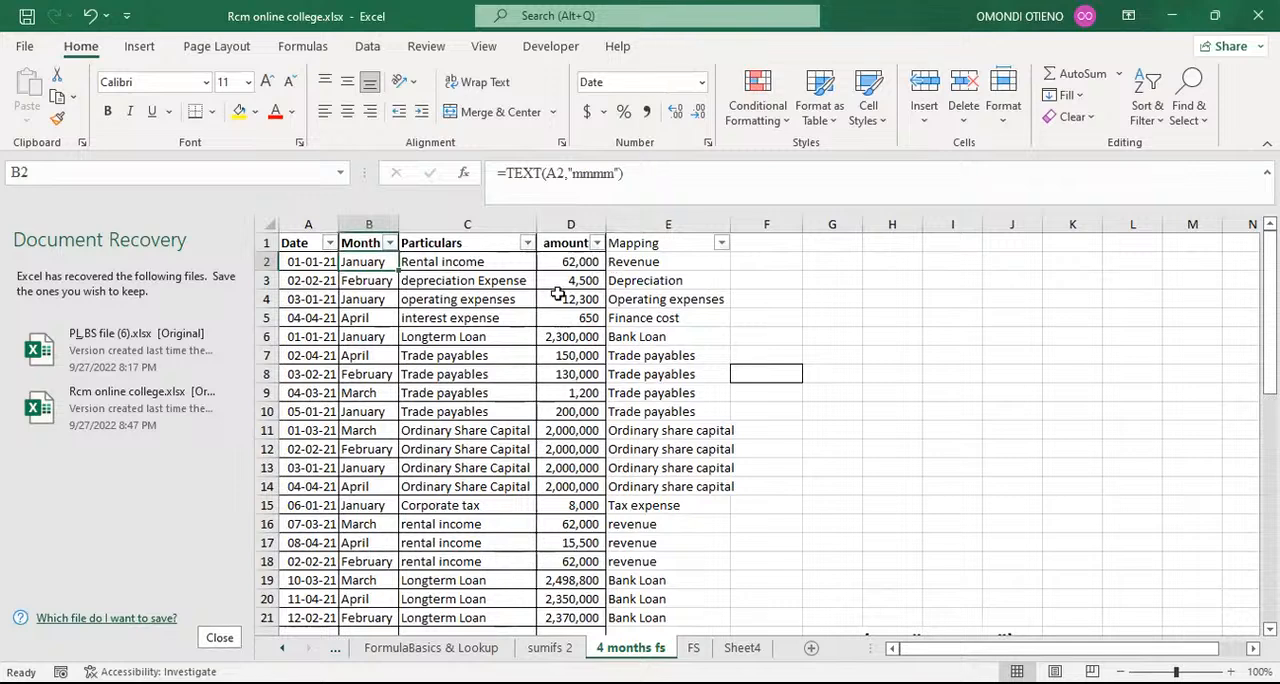
left_click(692, 648)
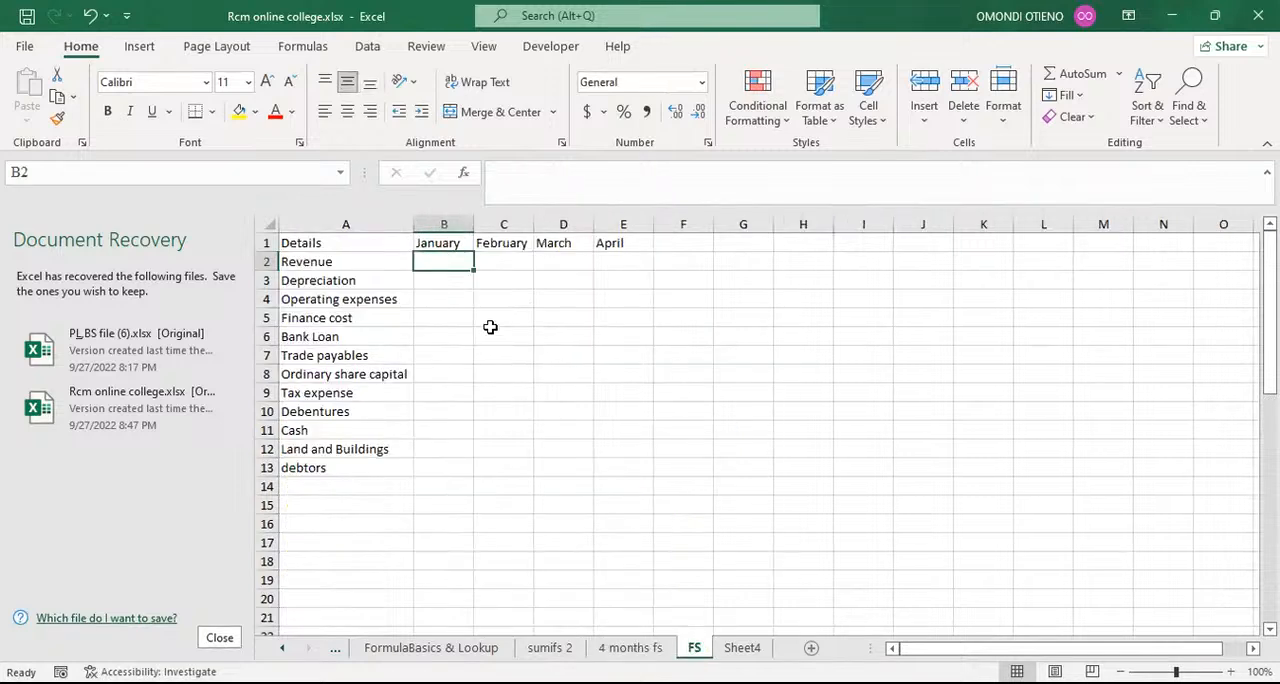
type("62000")
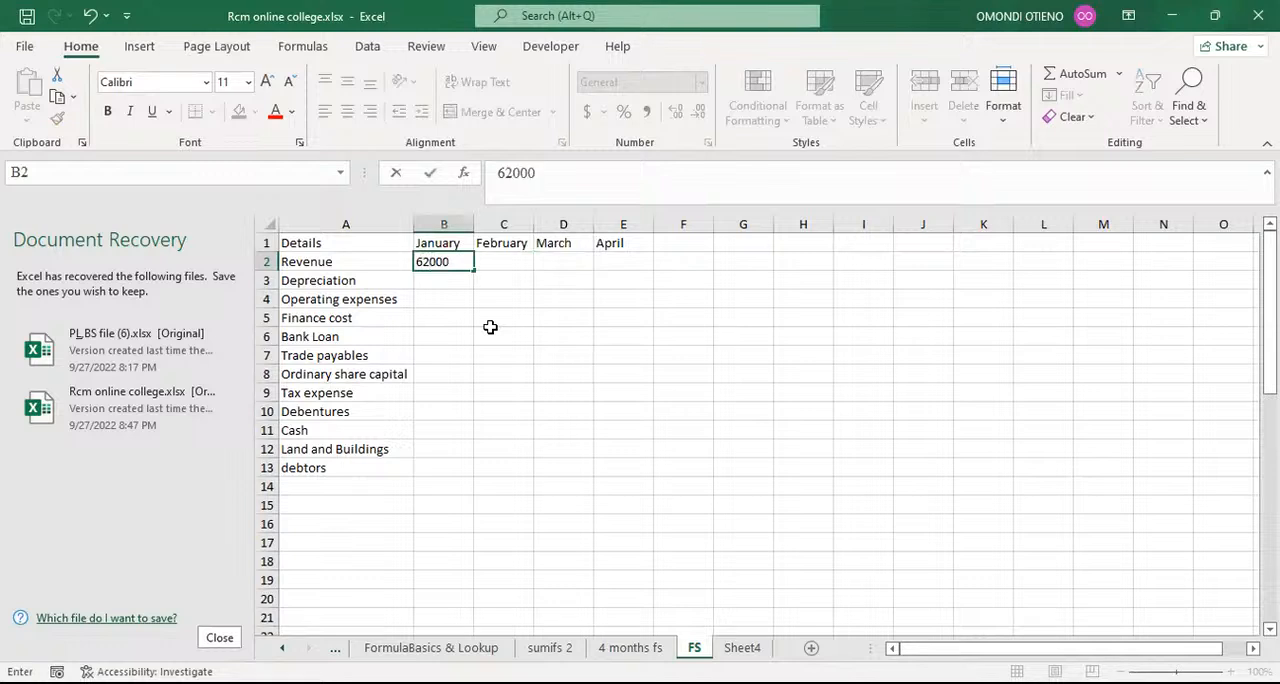
left_click(499, 368)
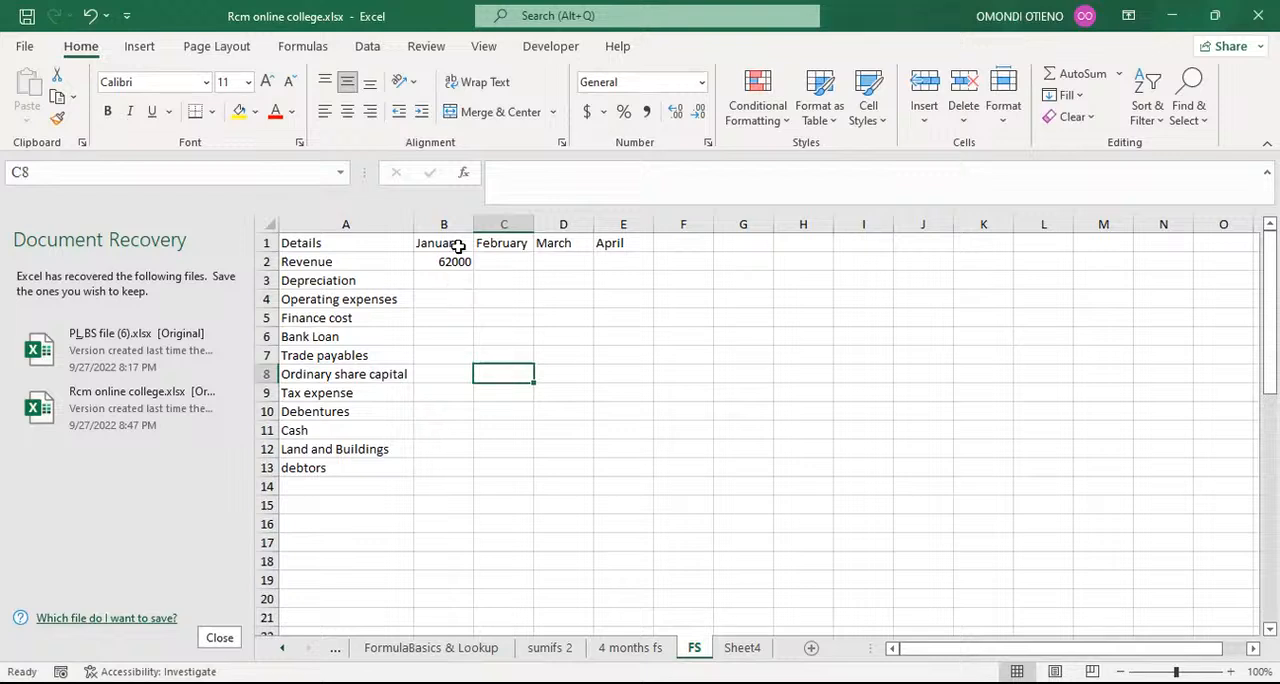
Step: Check the Revenue and January labels for cell B2 on the FS sheet and clear its manually entered amount
left_click(454, 262)
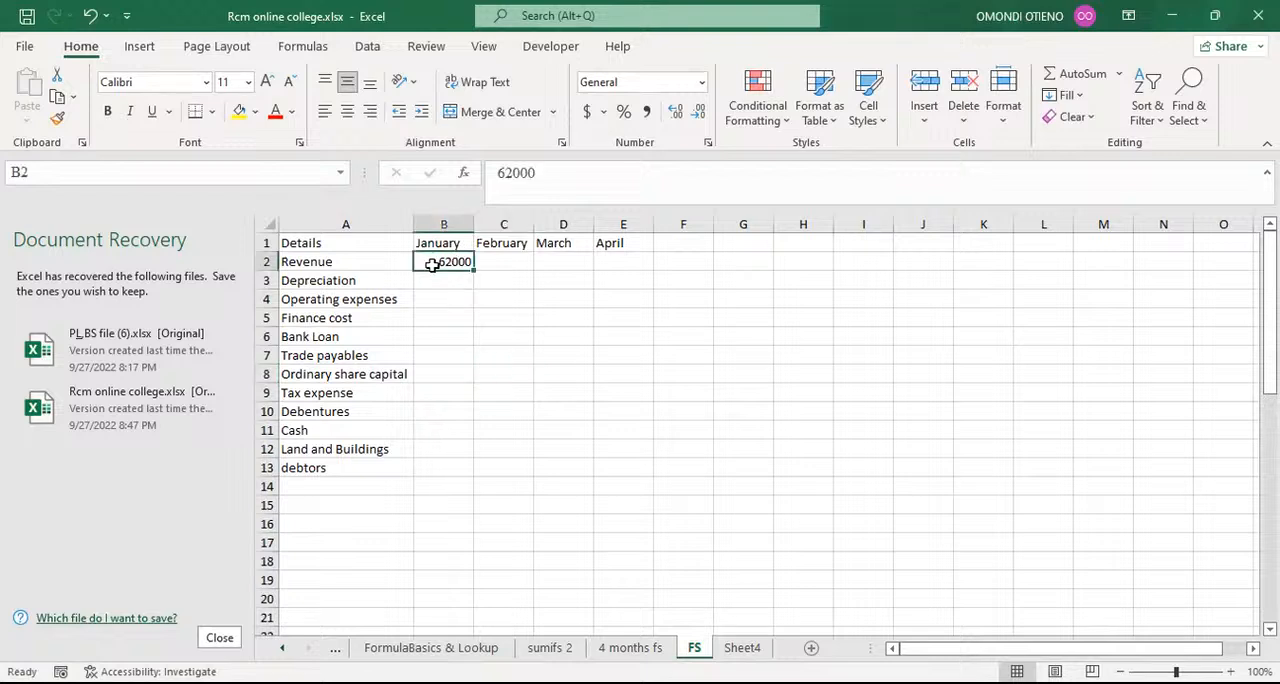
left_click(357, 261)
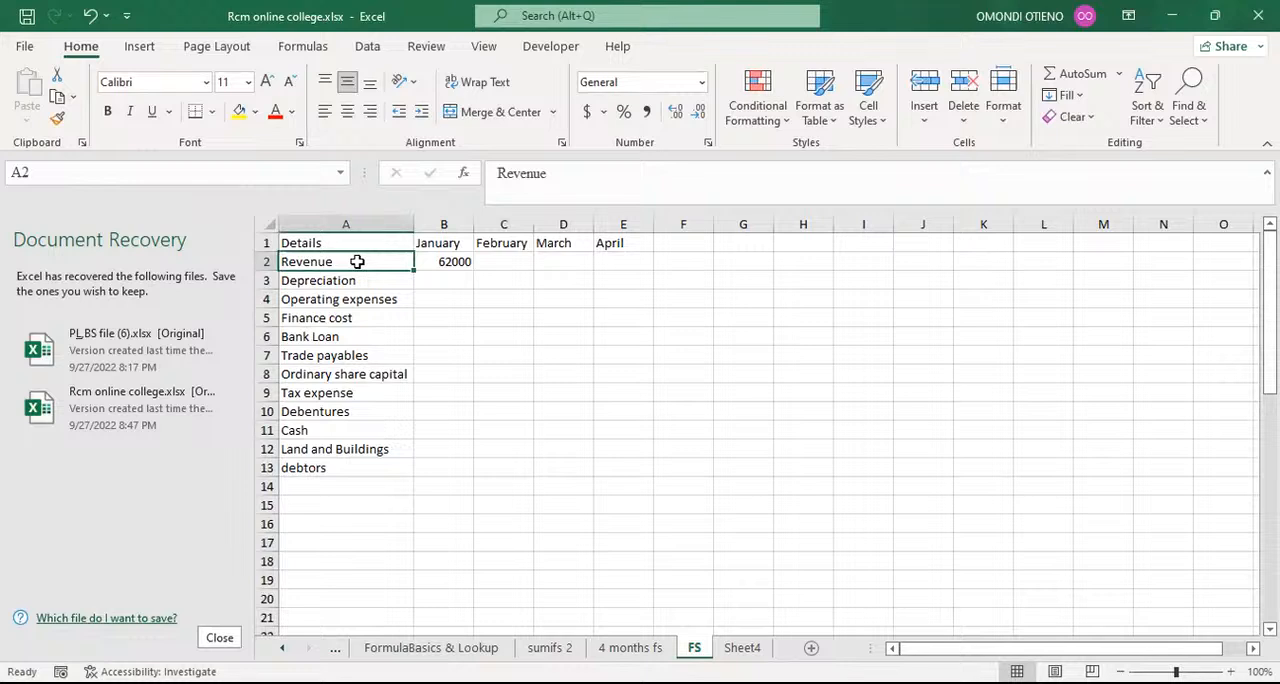
left_click(443, 245)
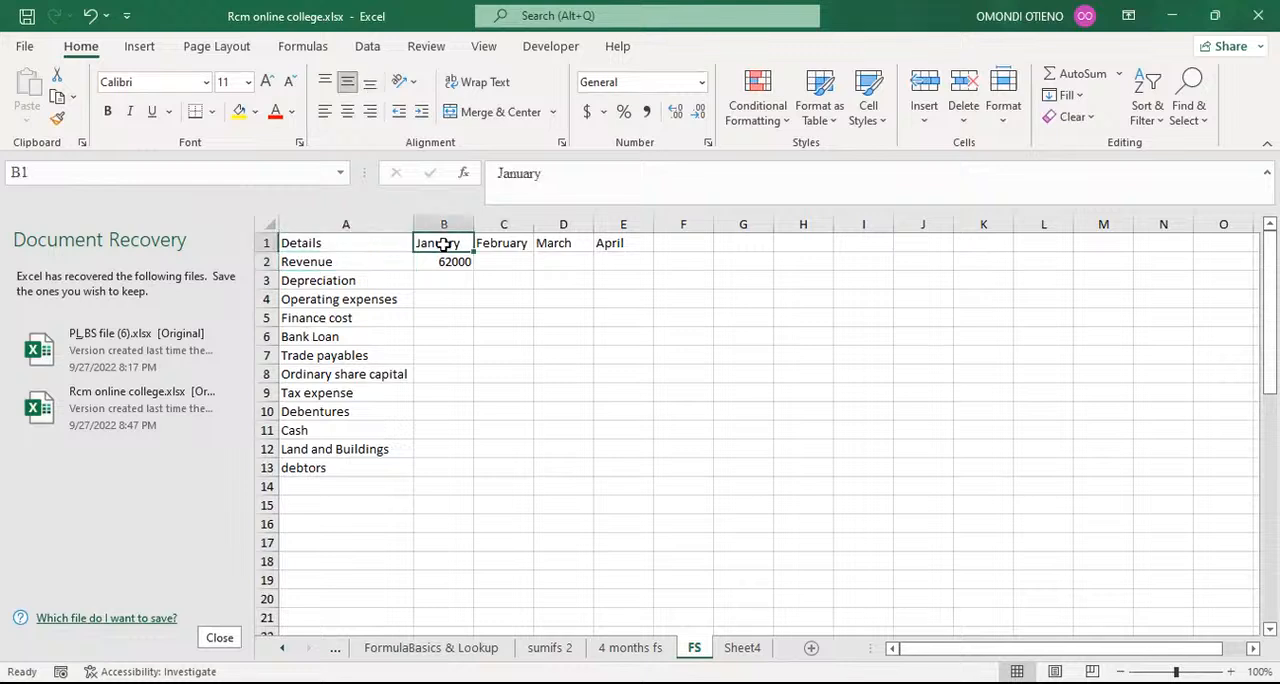
left_click(443, 260)
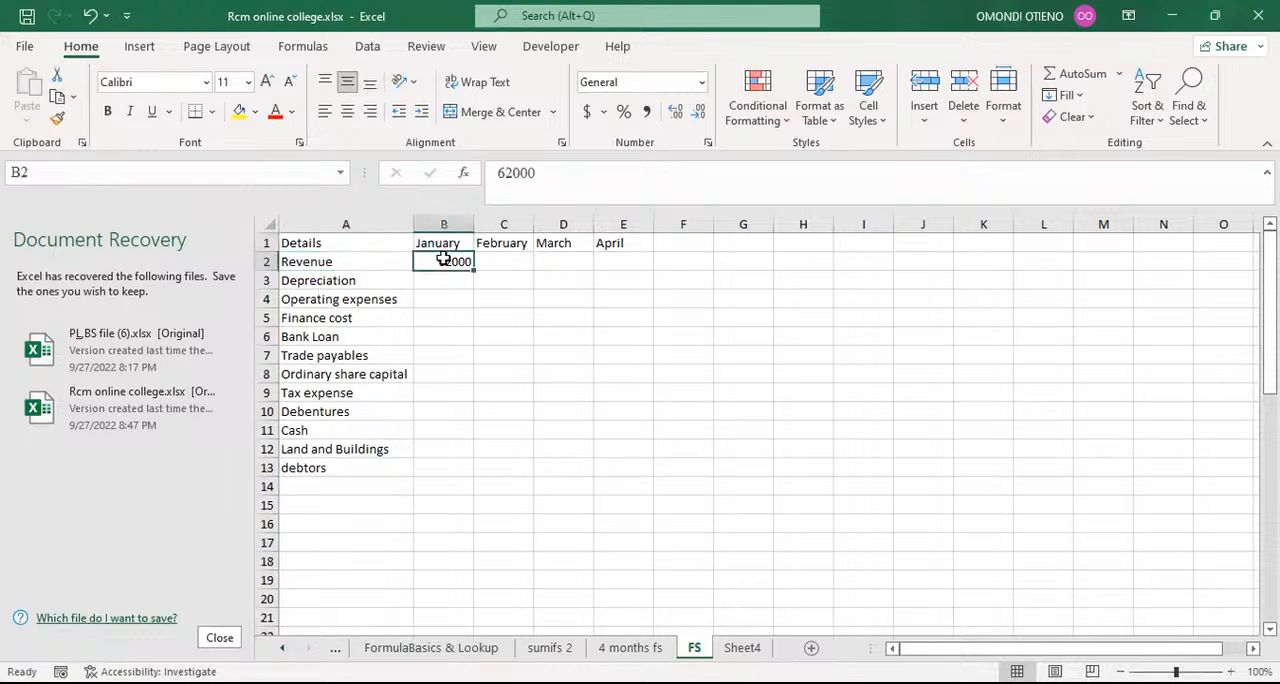
key("BackSpace")
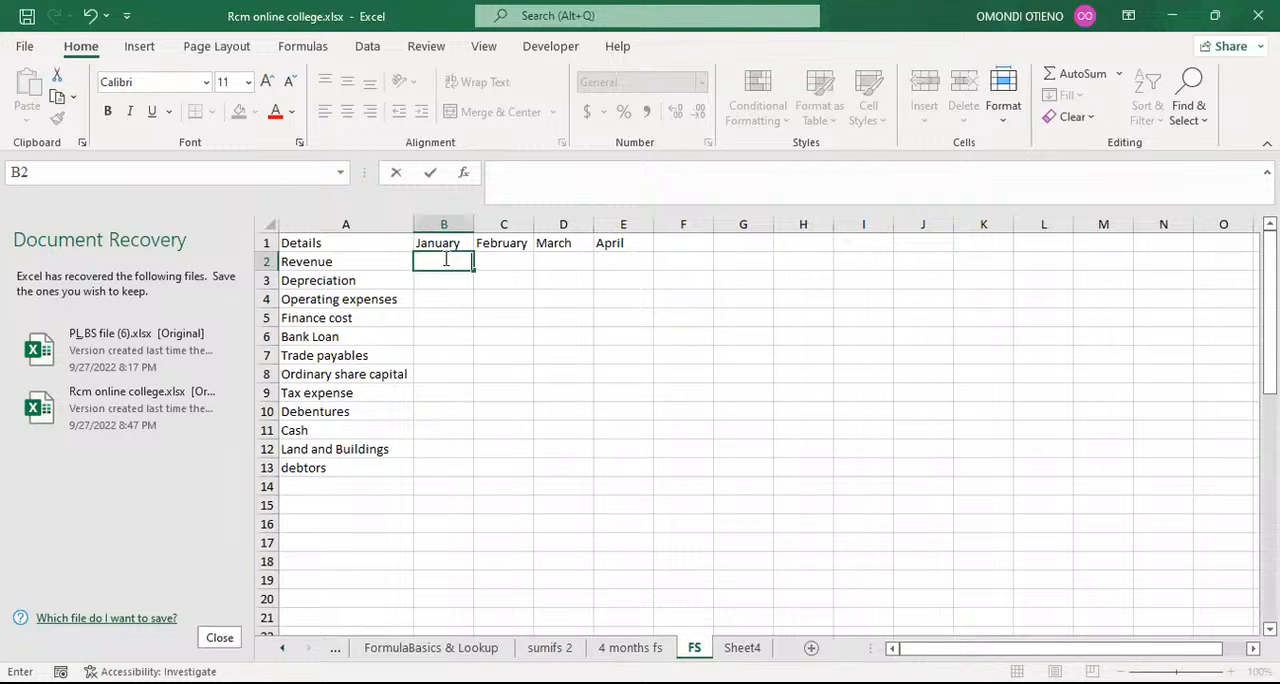
left_click(456, 318)
left_click(451, 286)
left_click(448, 266)
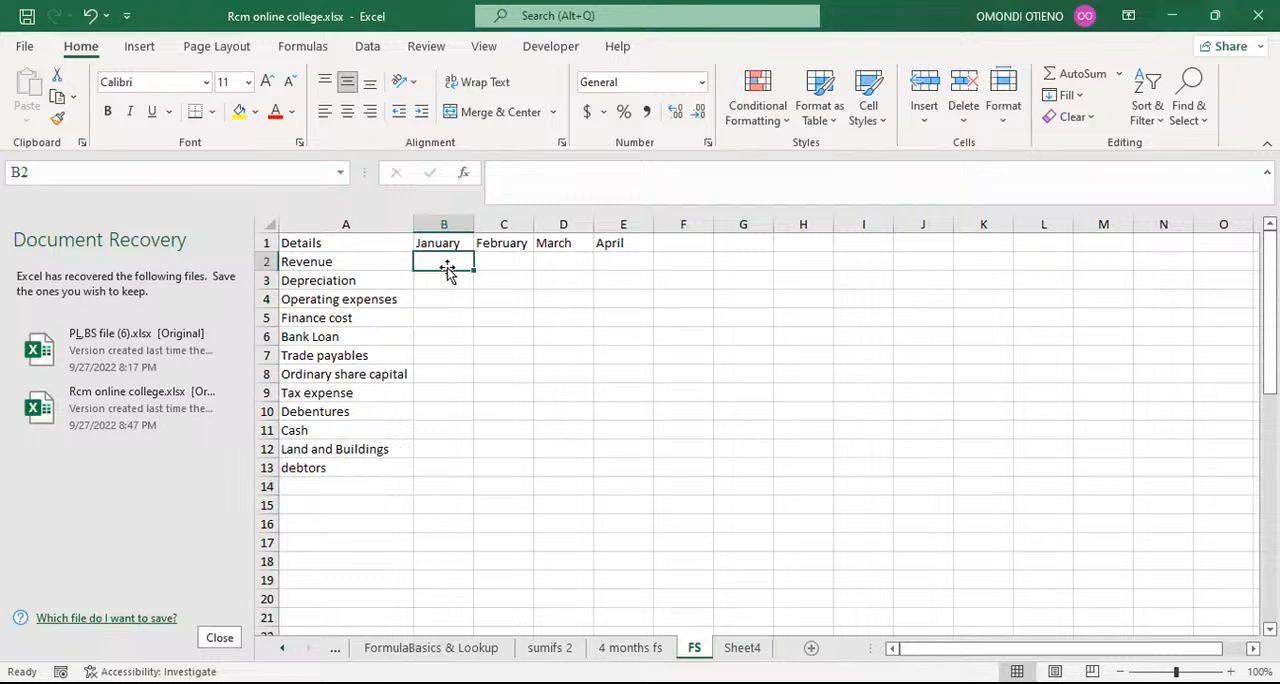
Step: Start a SUMIFS formula in cell B2 of the FS sheet with the absolute sum range $D$2:$D$49 from the 4 months fs sheet
type("=")
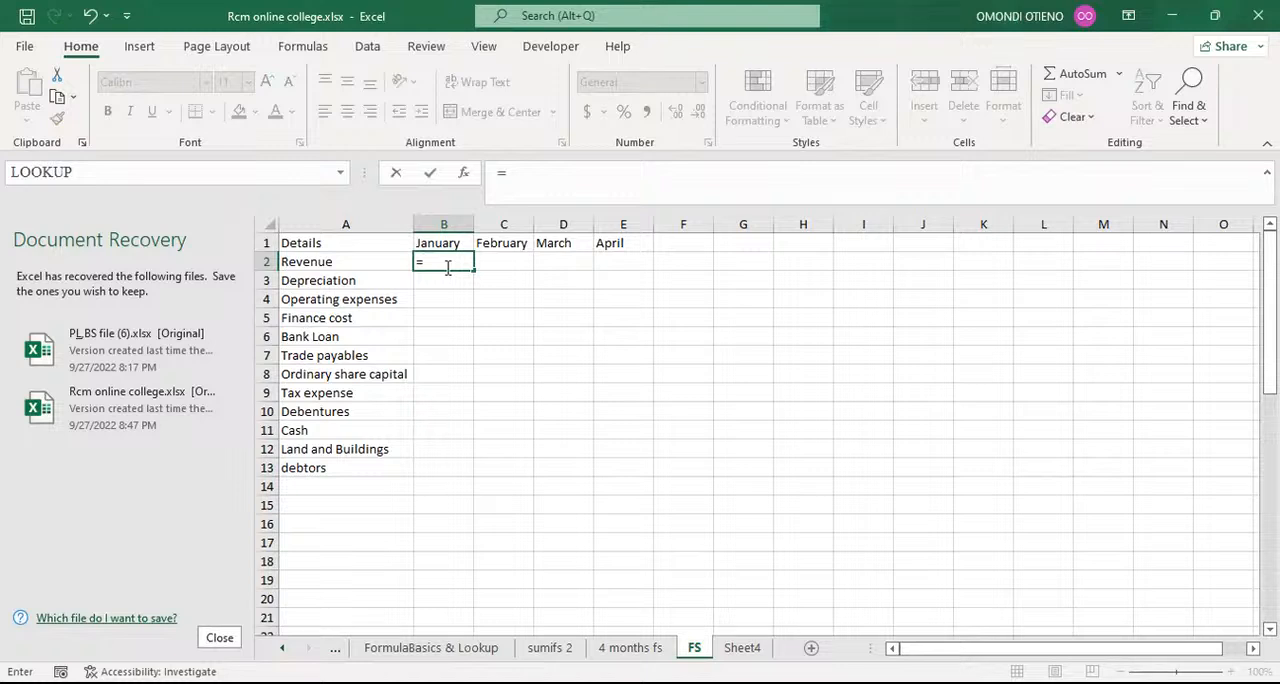
type("sum")
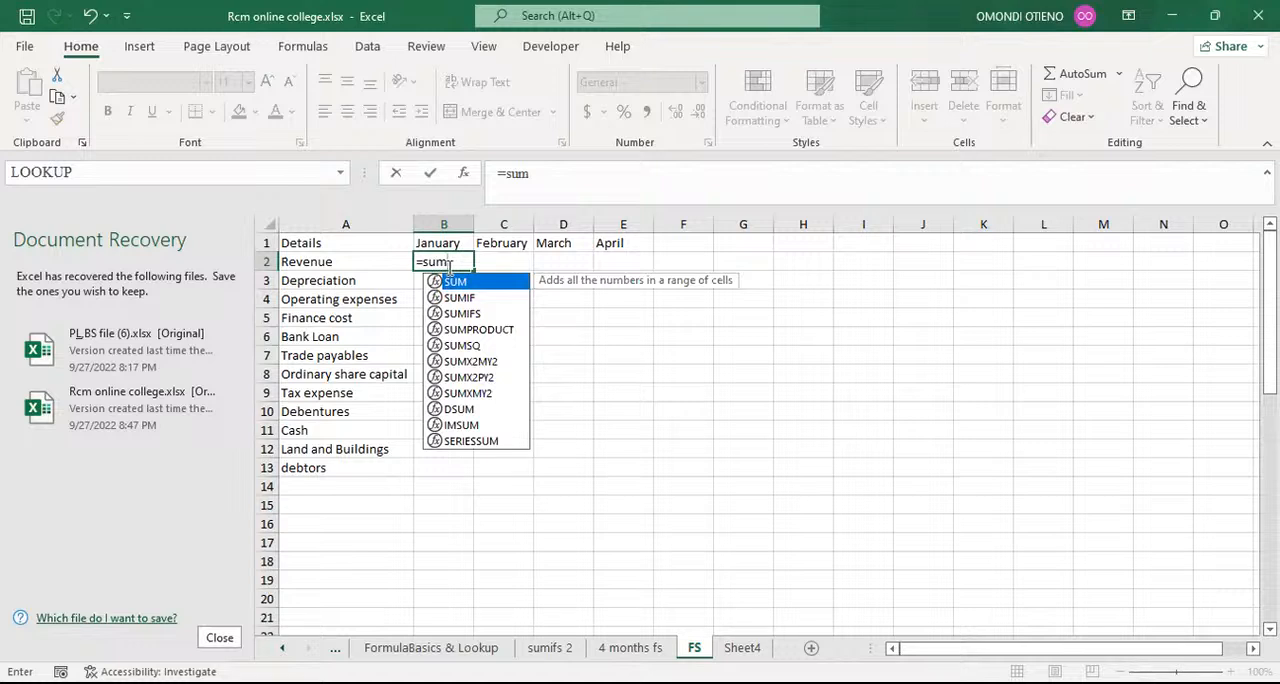
key("Down")
key("Down")
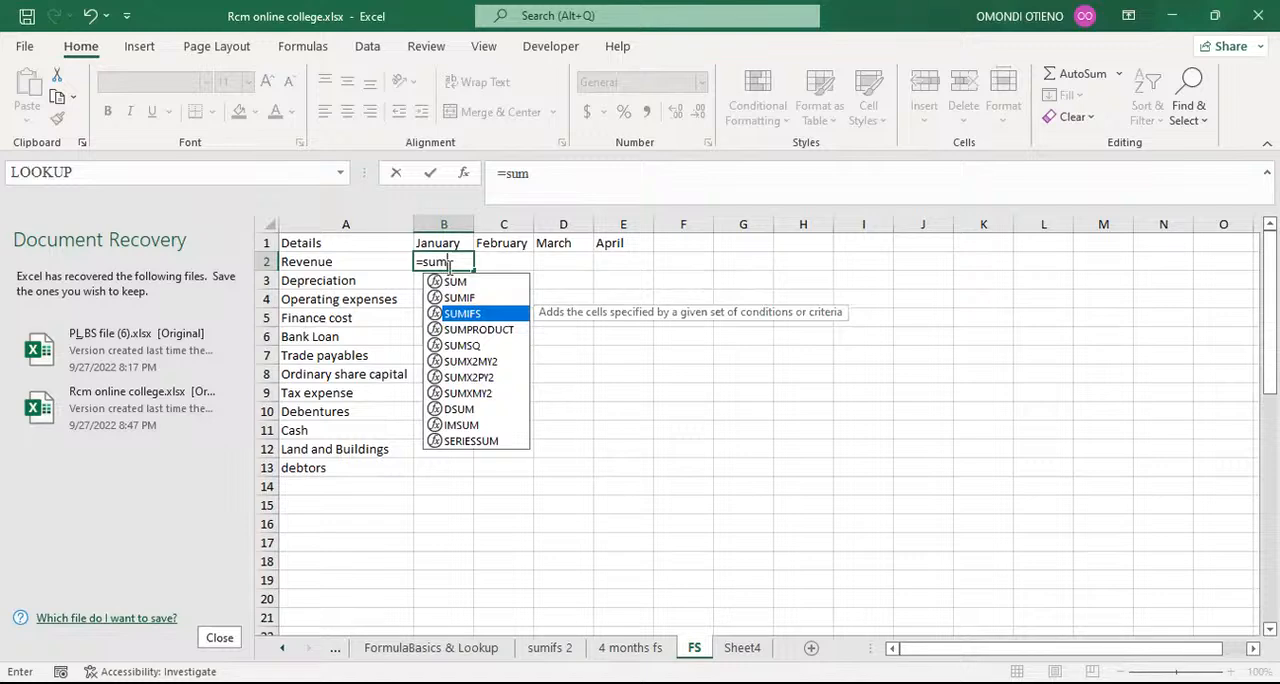
key("Tab")
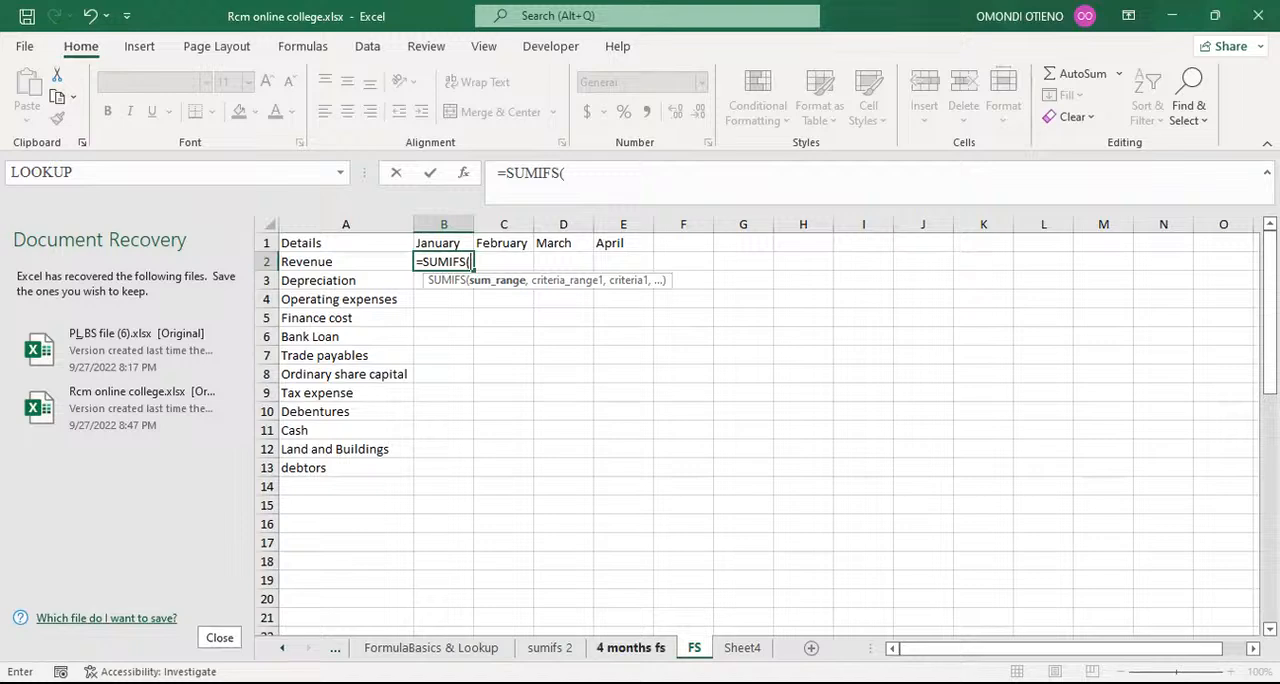
left_click(630, 648)
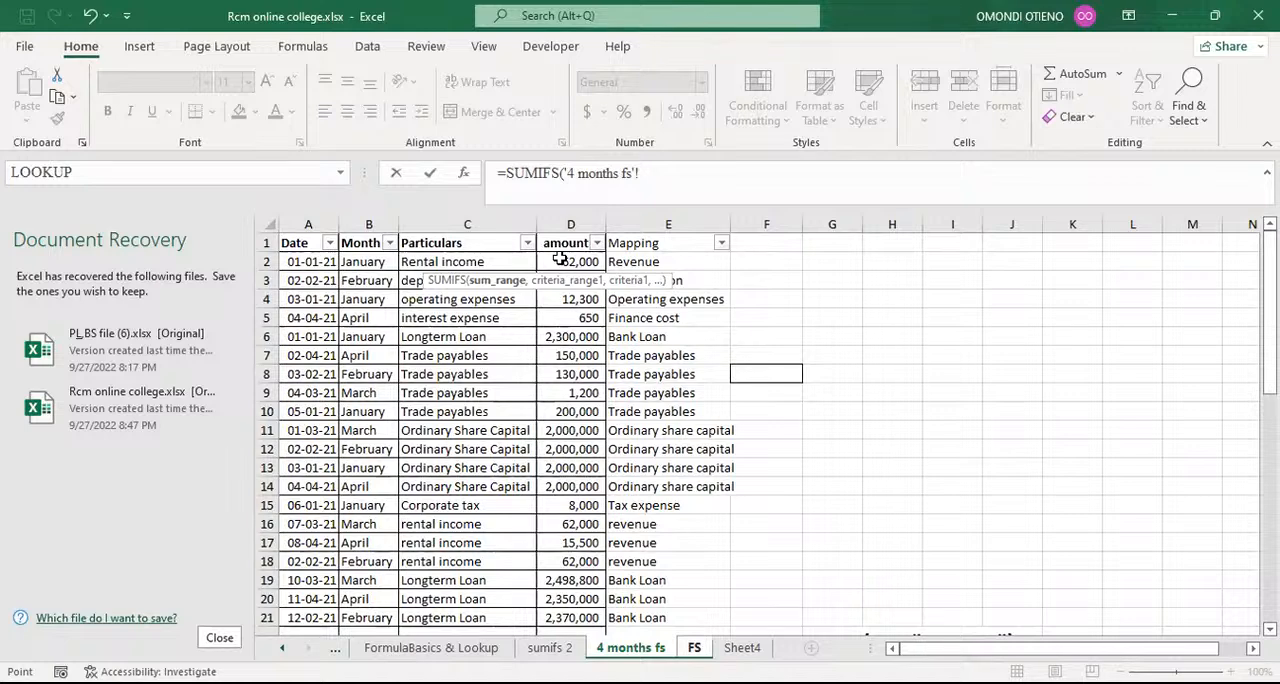
left_click(561, 258)
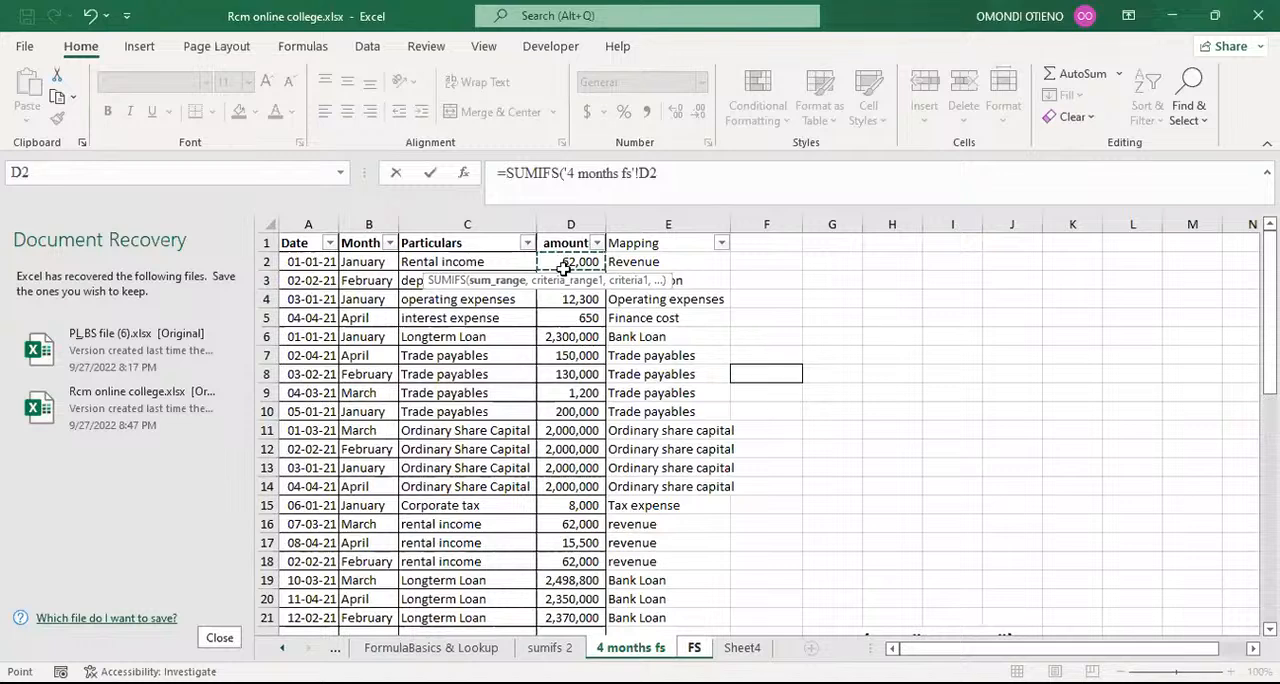
left_click_drag(565, 391, 570, 600)
left_click_drag(565, 642, 572, 545)
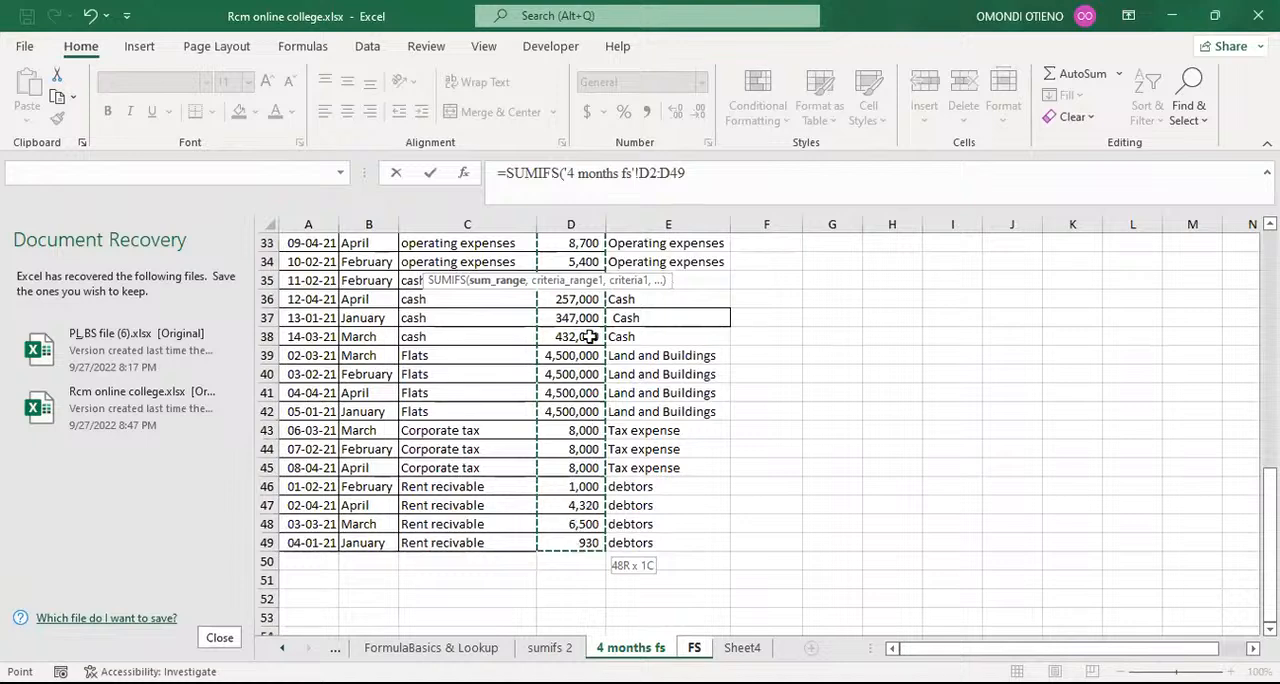
left_click_drag(600, 220, 593, 254)
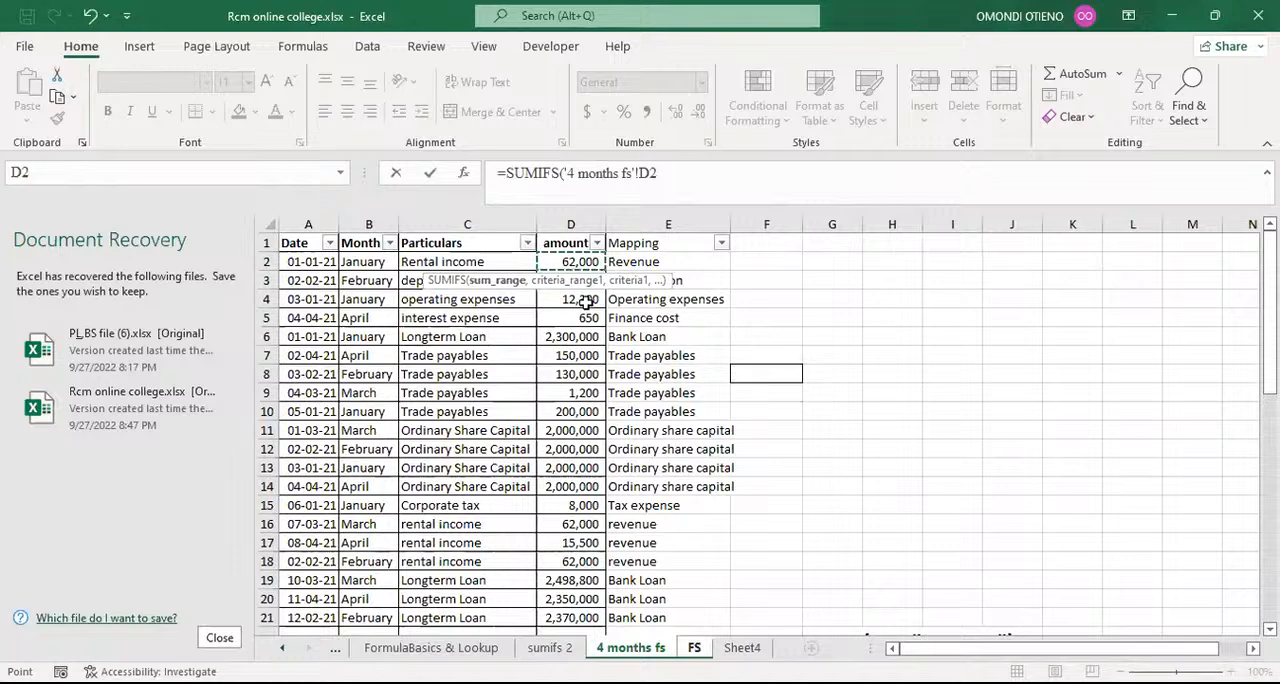
key("ctrl+shift+Down")
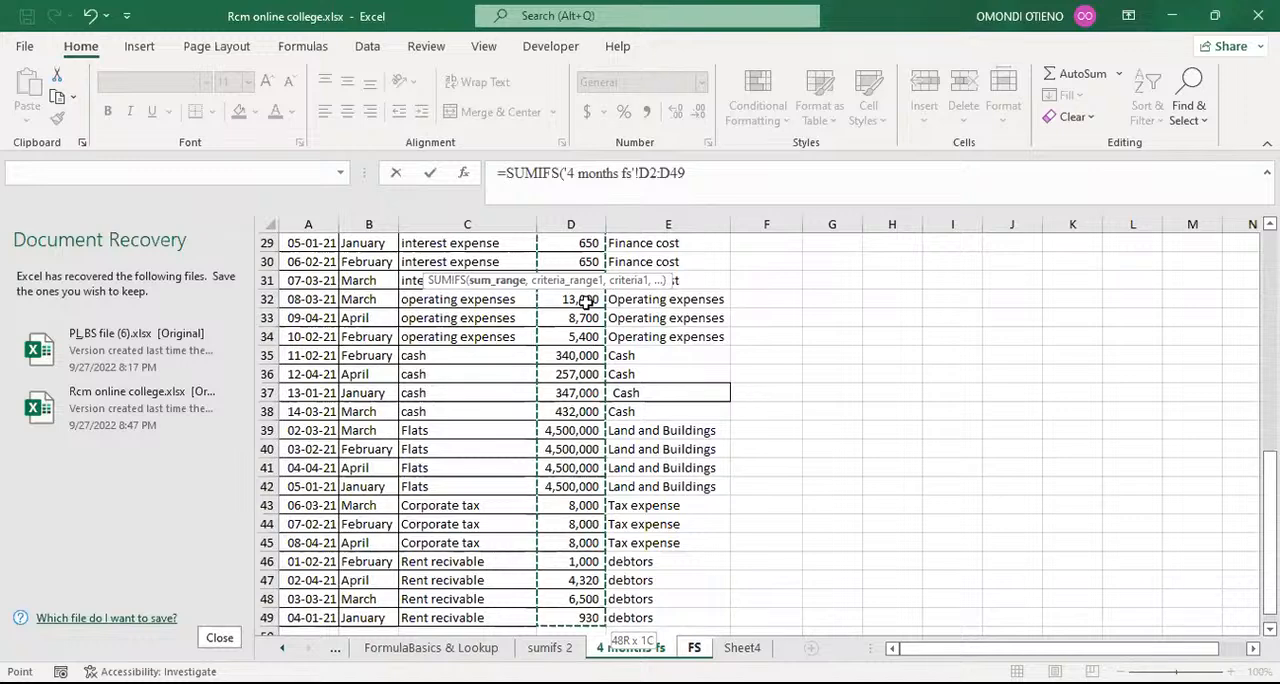
key("F4")
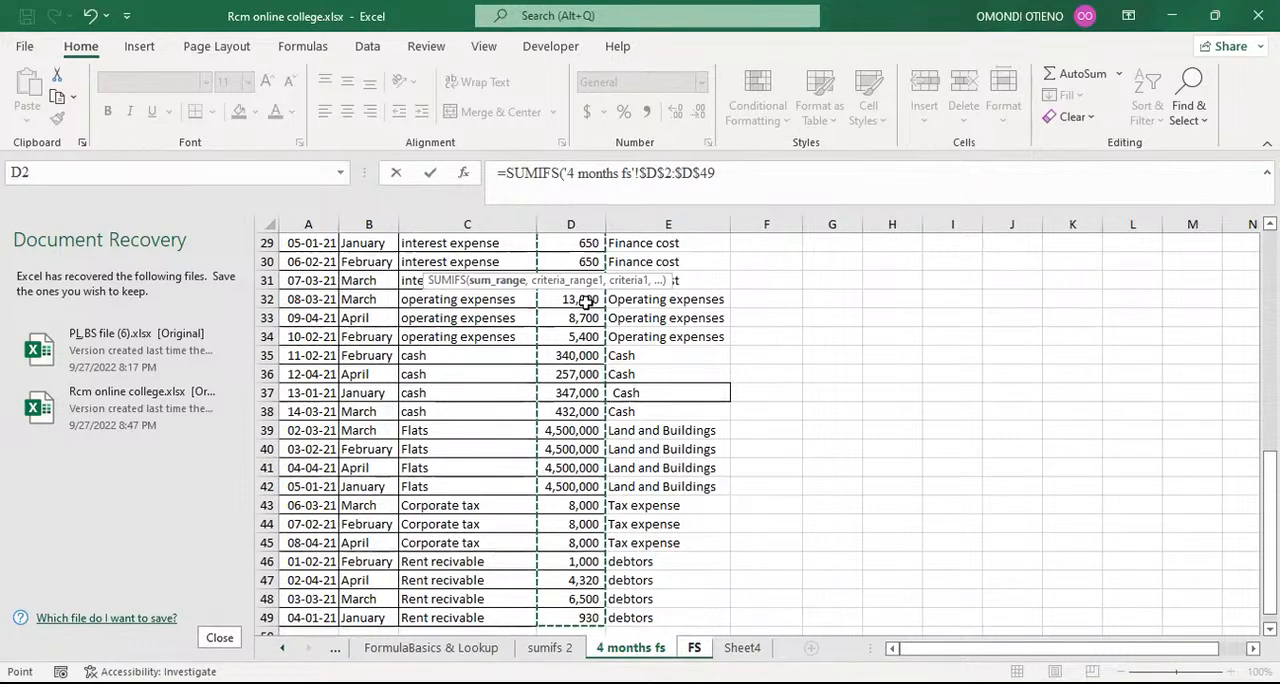
type(",")
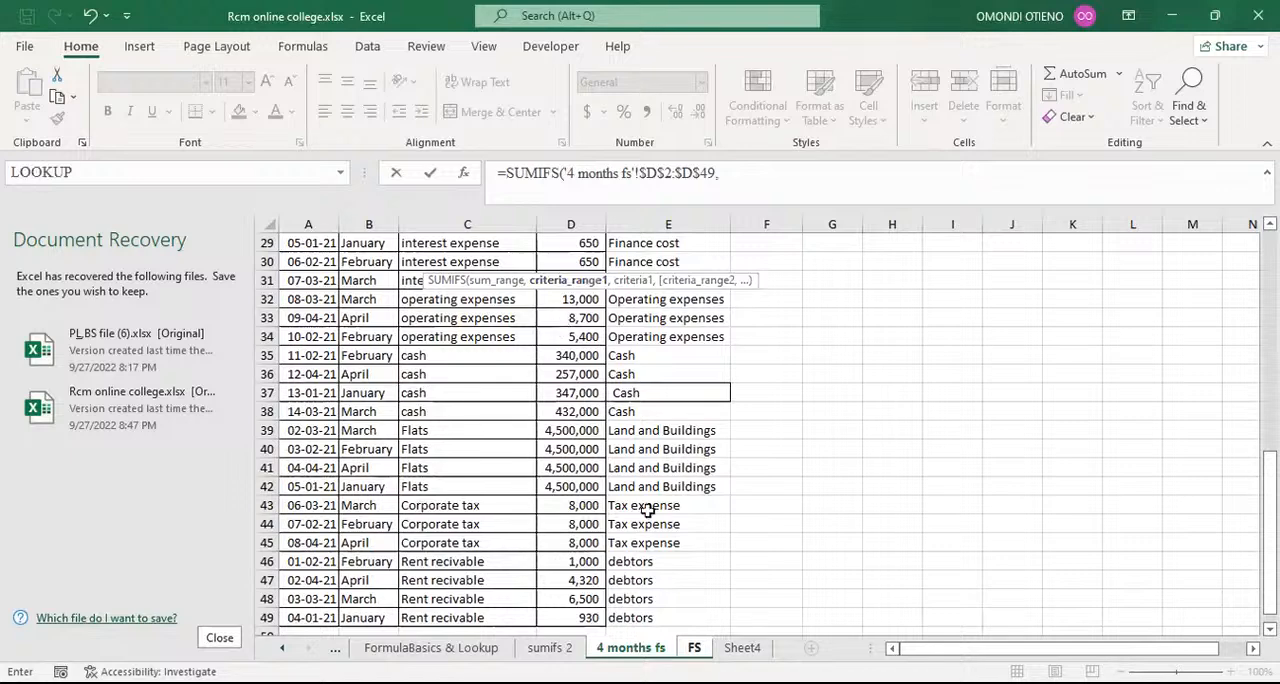
Step: Add the Mapping column $E$2:$E$49 of the 4 months fs sheet as the formula's first criteria range, with absolute references
left_click(694, 648)
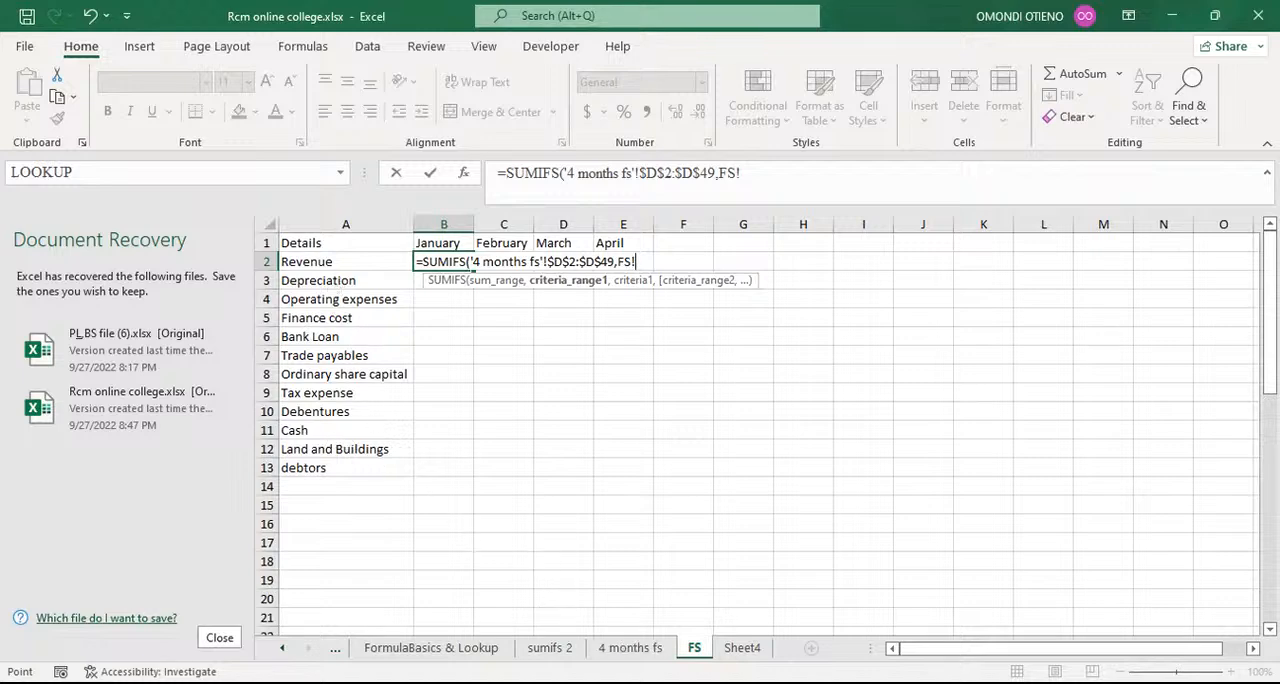
left_click(630, 648)
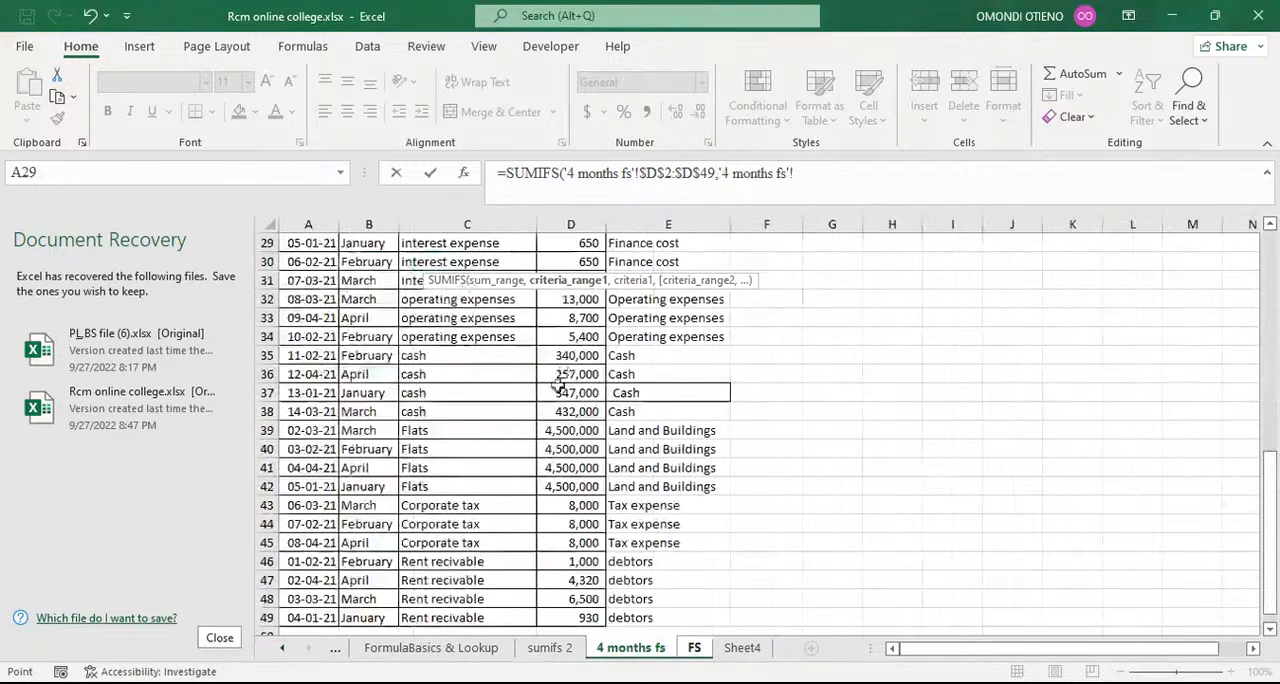
scroll(548, 380, "up", 9)
scroll(548, 380, "up", 1)
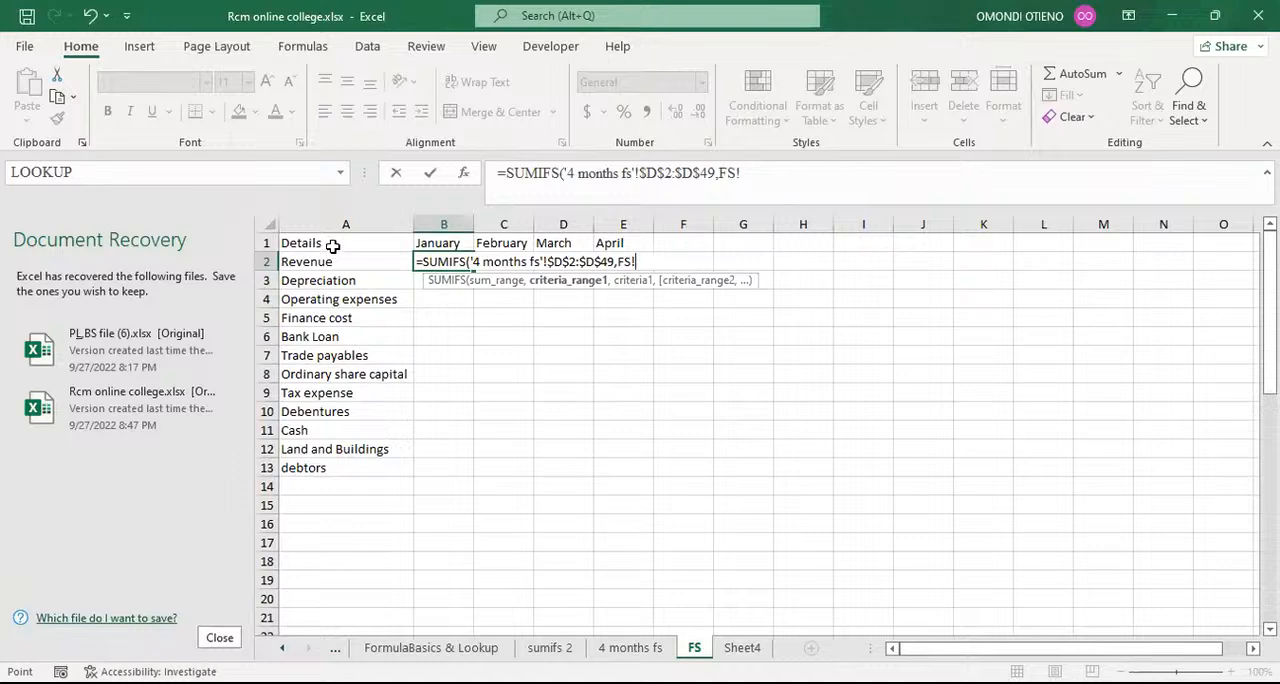
left_click(596, 648)
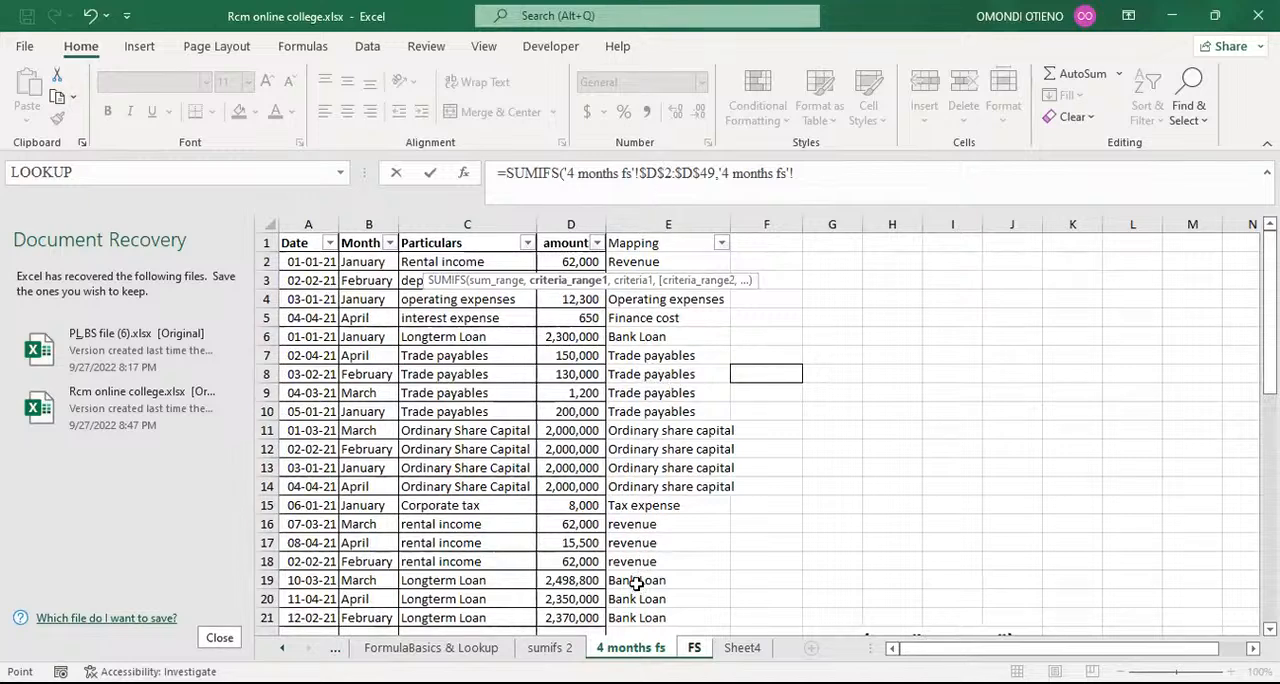
left_click(656, 261)
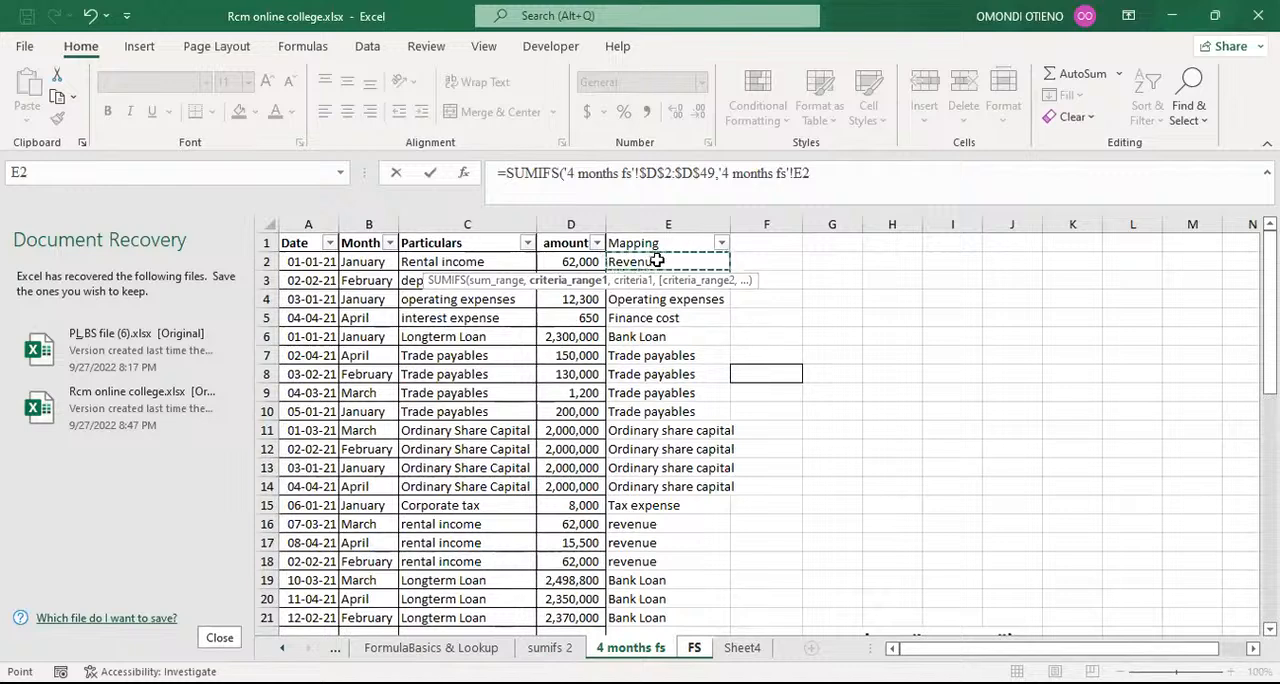
key("ctrl+shift+Down")
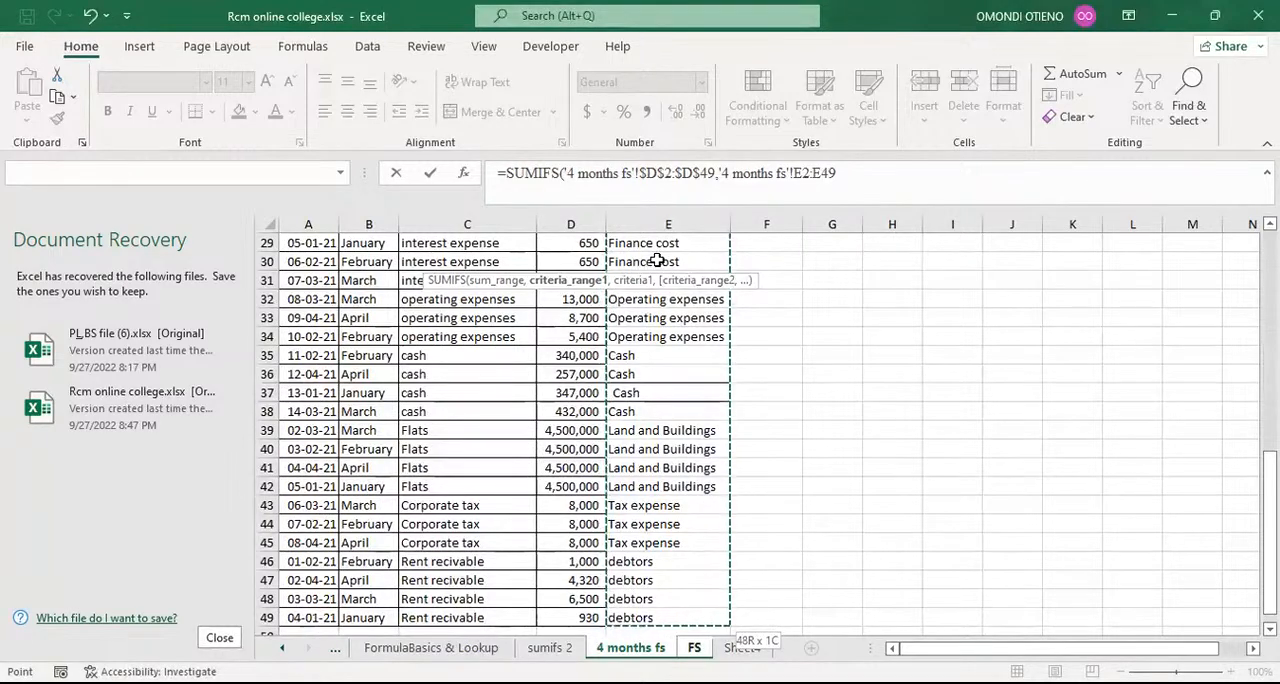
key("F4")
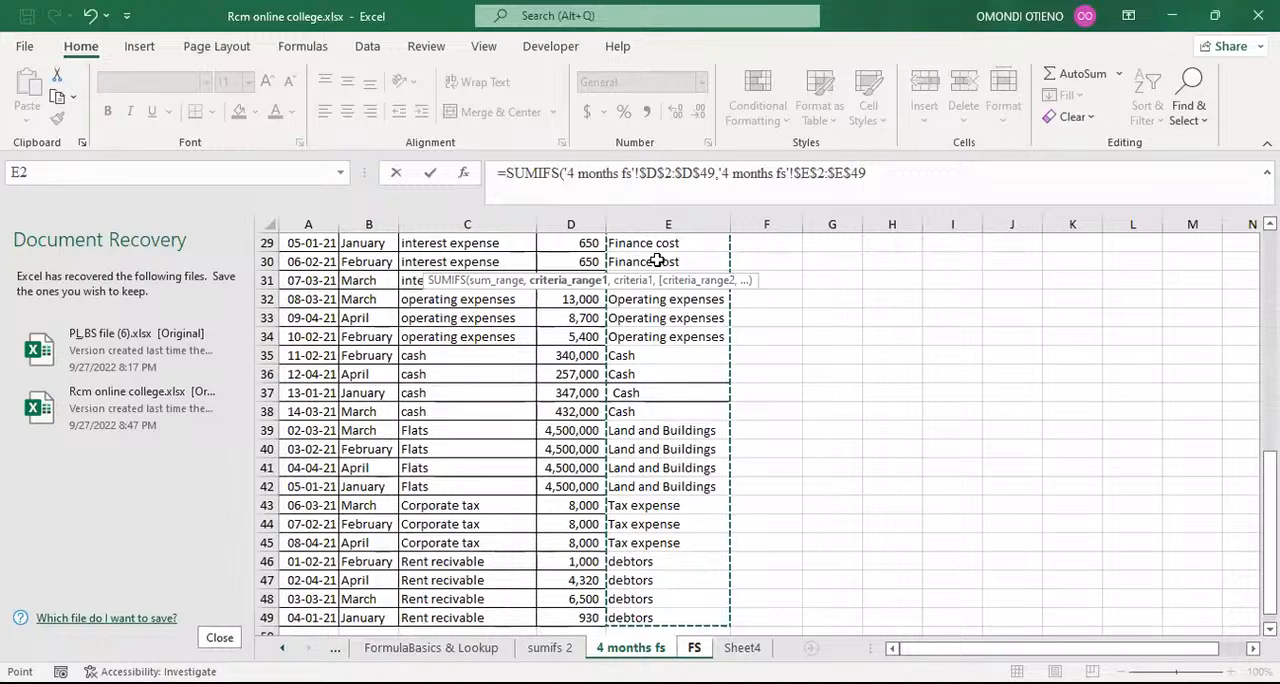
type(",")
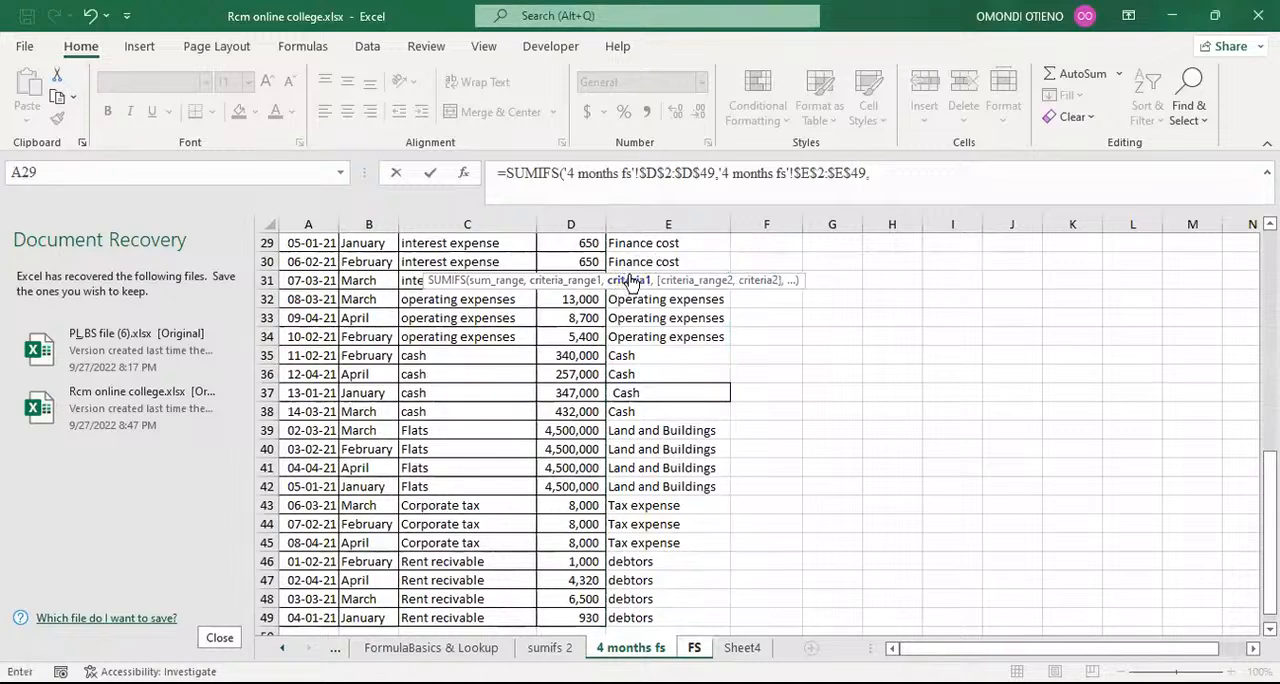
Step: Set the first criterion to the Revenue label on the FS sheet, with its column locked as $A2
left_click(695, 648)
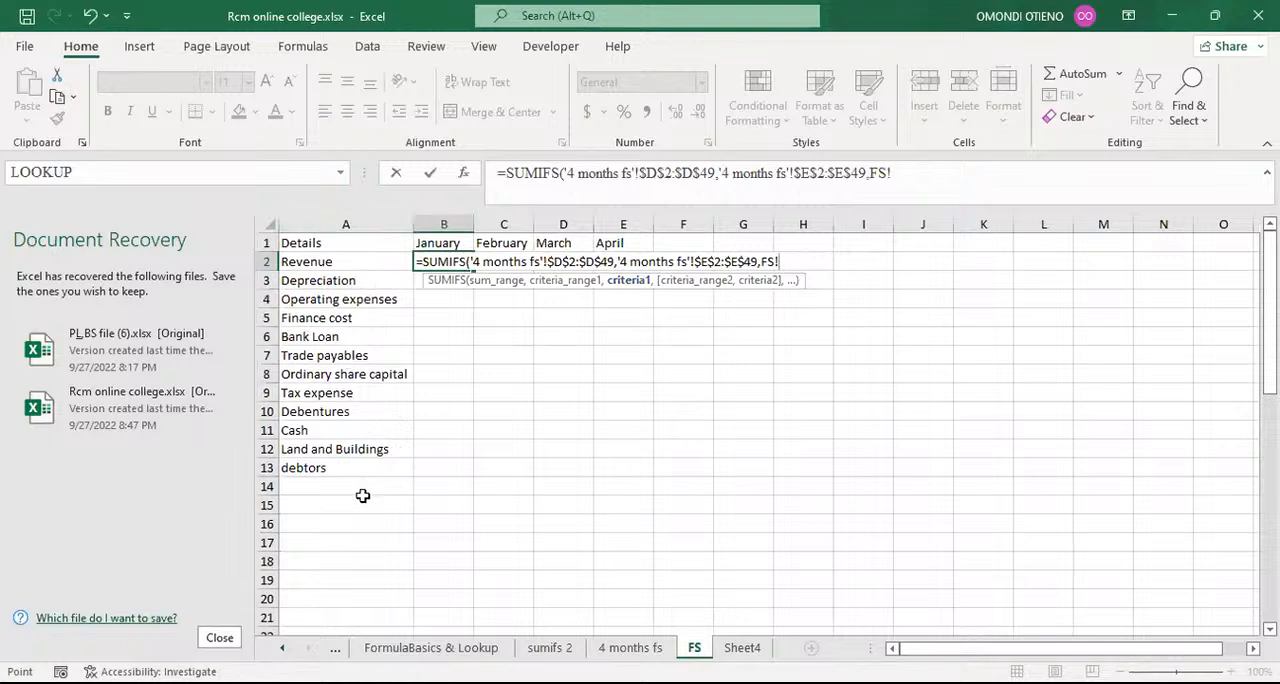
left_click(327, 261)
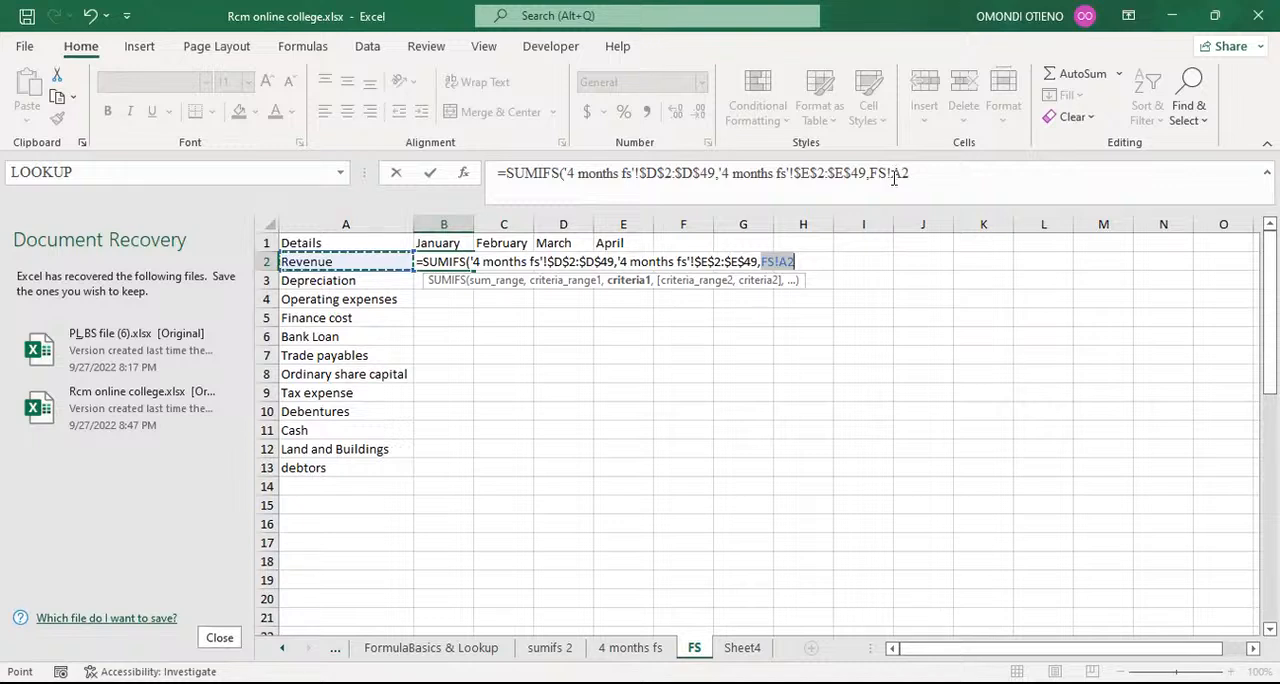
left_click(893, 180)
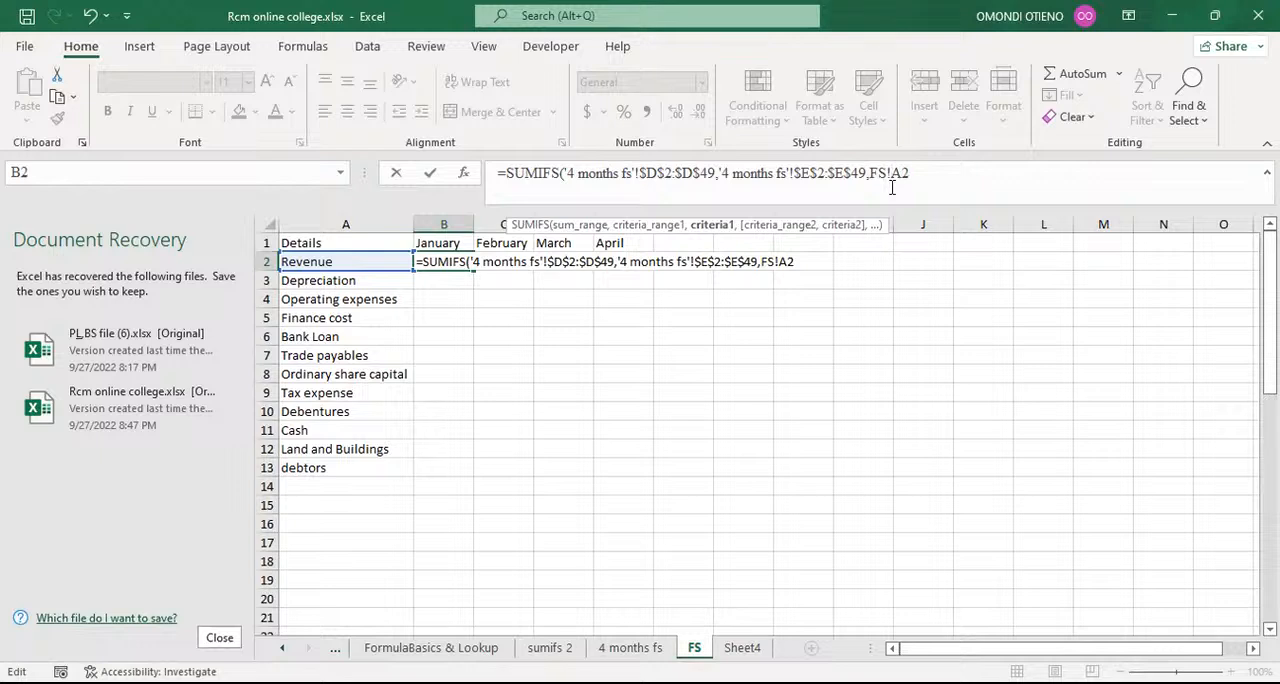
type("$")
left_click(938, 175)
type(",")
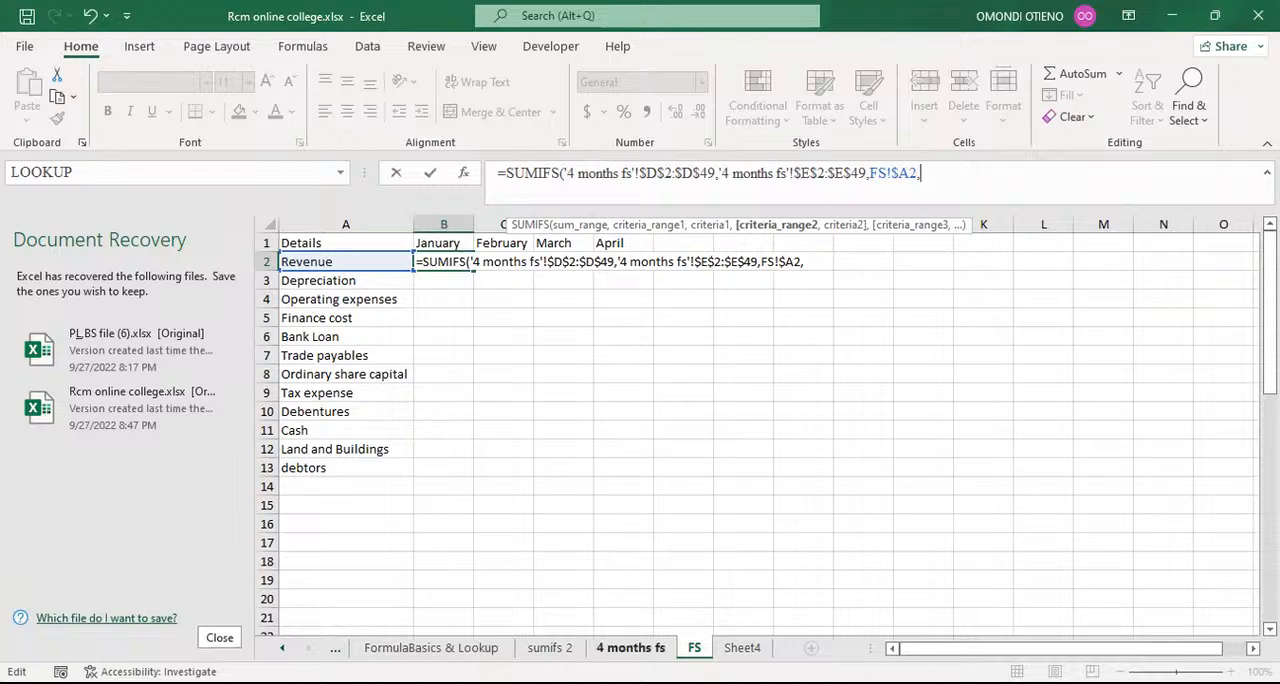
Step: Add the Month column $B$2:$B$49 of the 4 months fs sheet as the second criteria range, with absolute references
left_click(630, 648)
scroll(412, 360, "up", 9)
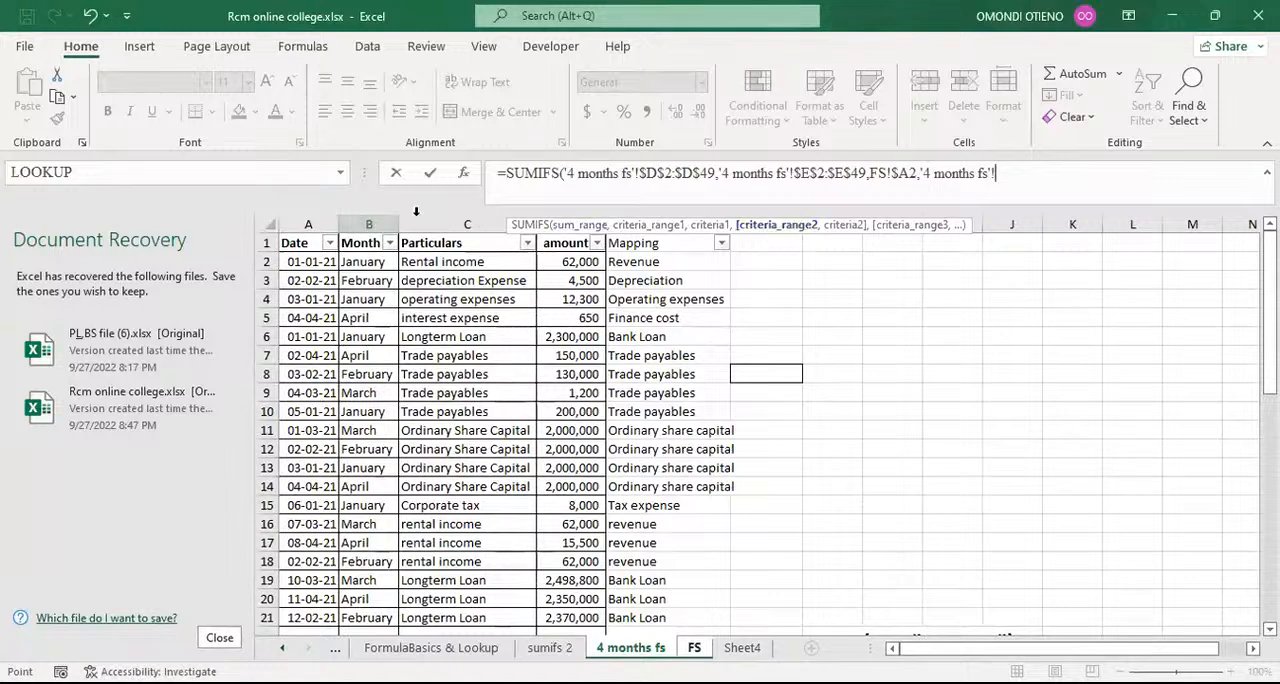
left_click(358, 262)
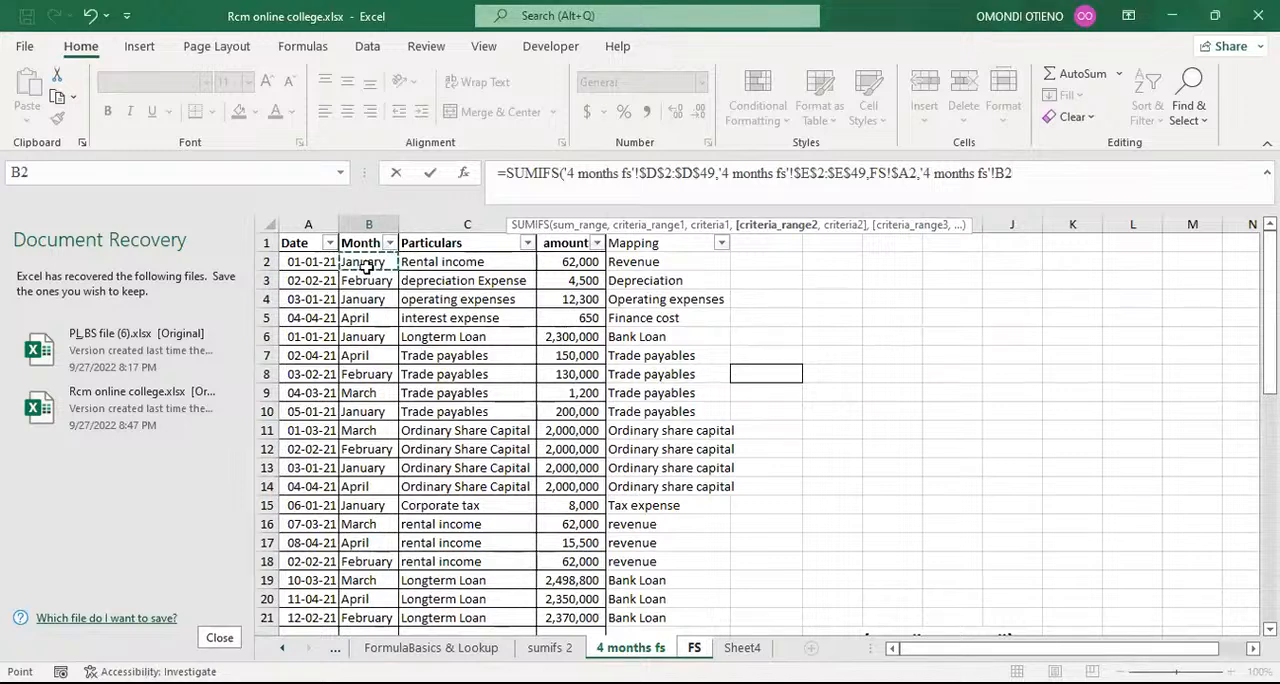
key("ctrl+shift+Down")
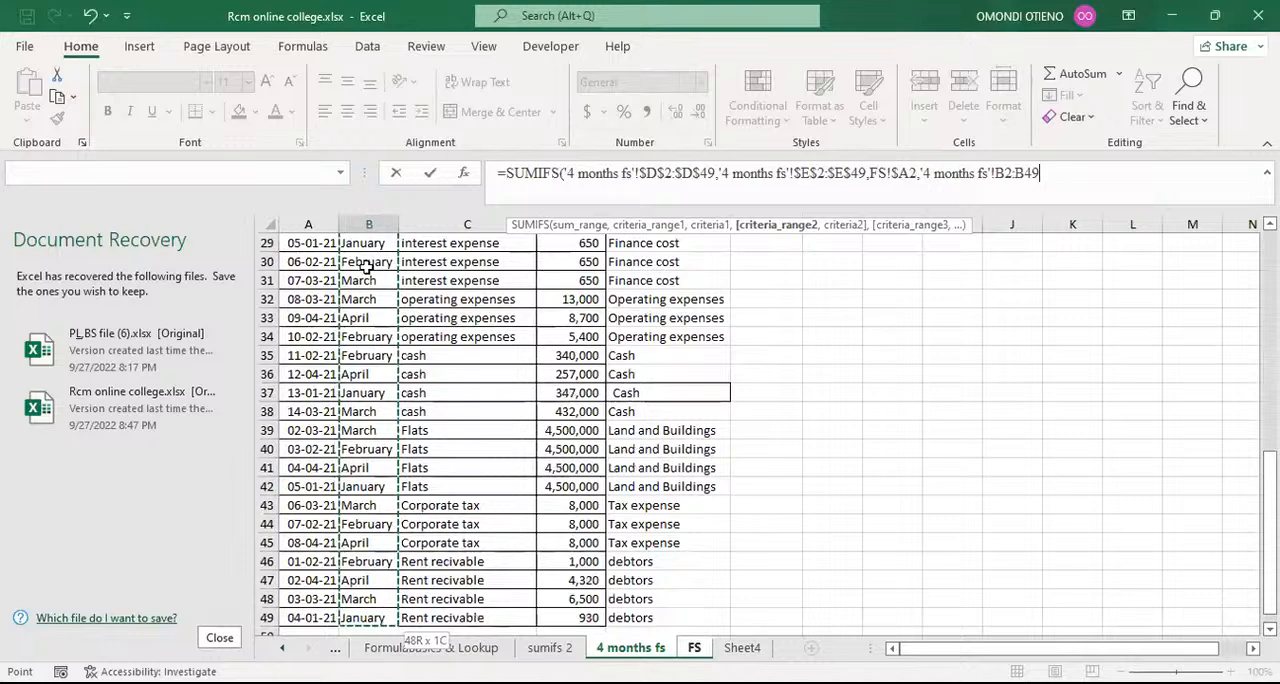
key("F4")
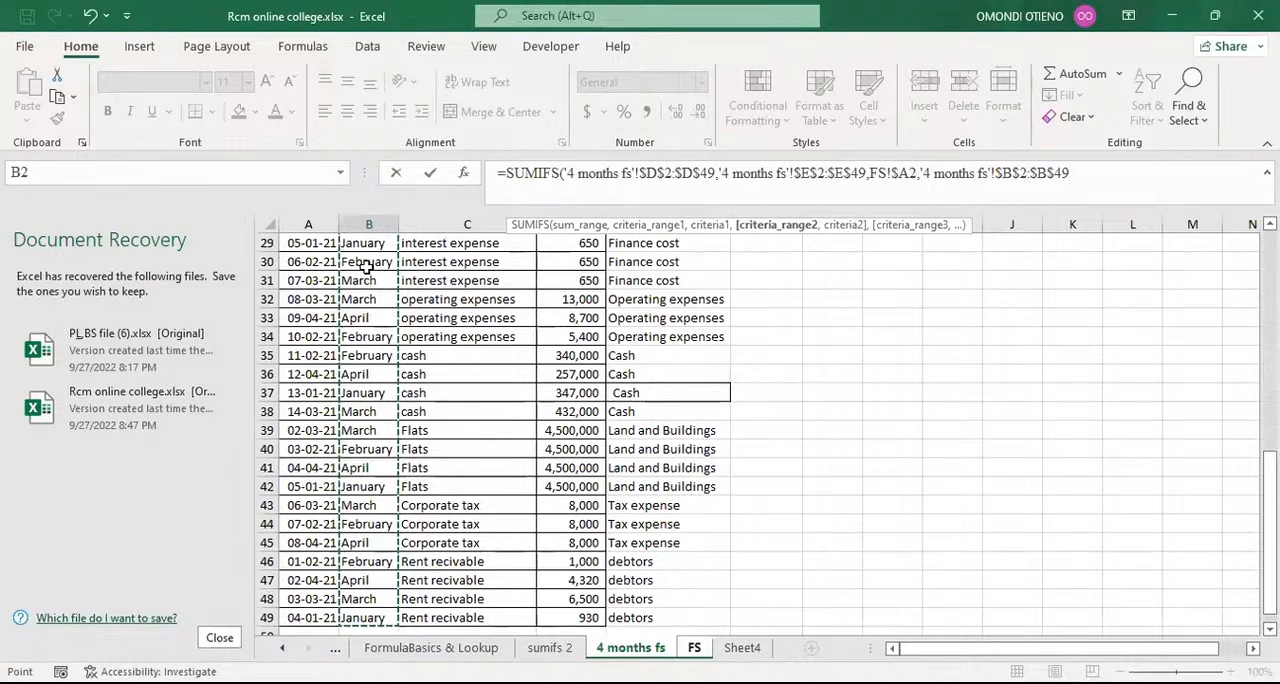
type(",")
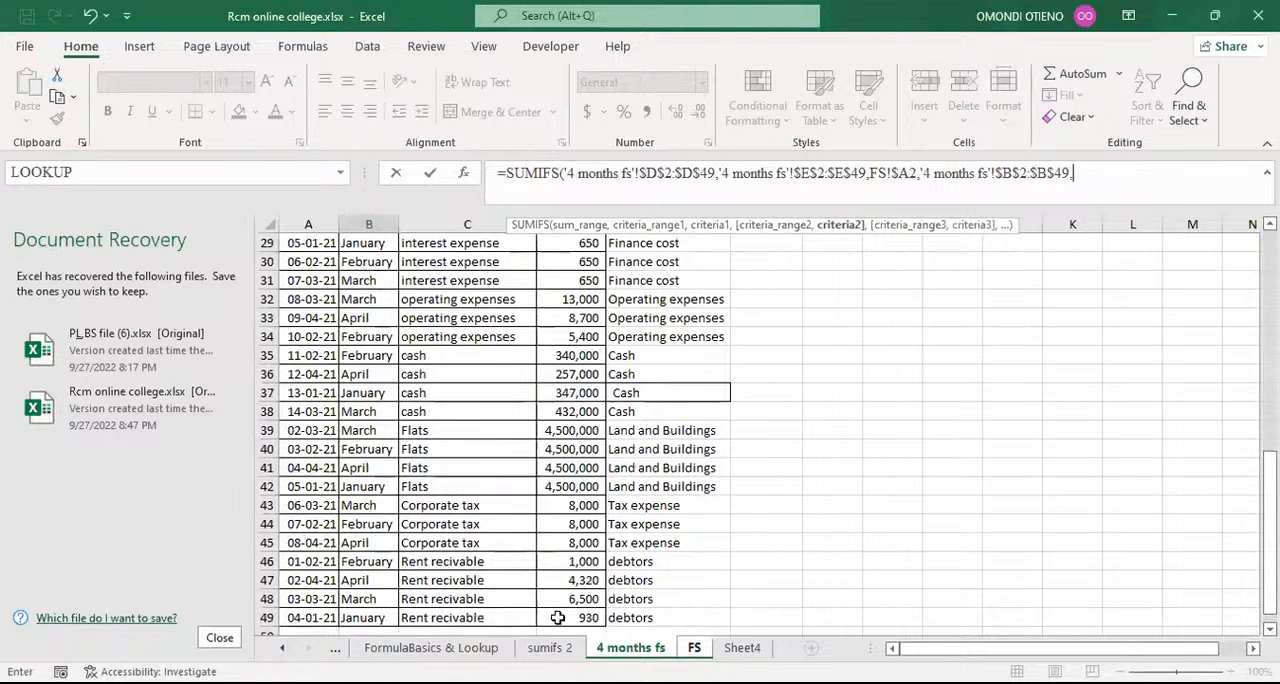
Step: Complete the SUMIFS with the row-locked January header B$1 on the FS sheet as second criterion, and fill the formula across to E2
left_click(695, 648)
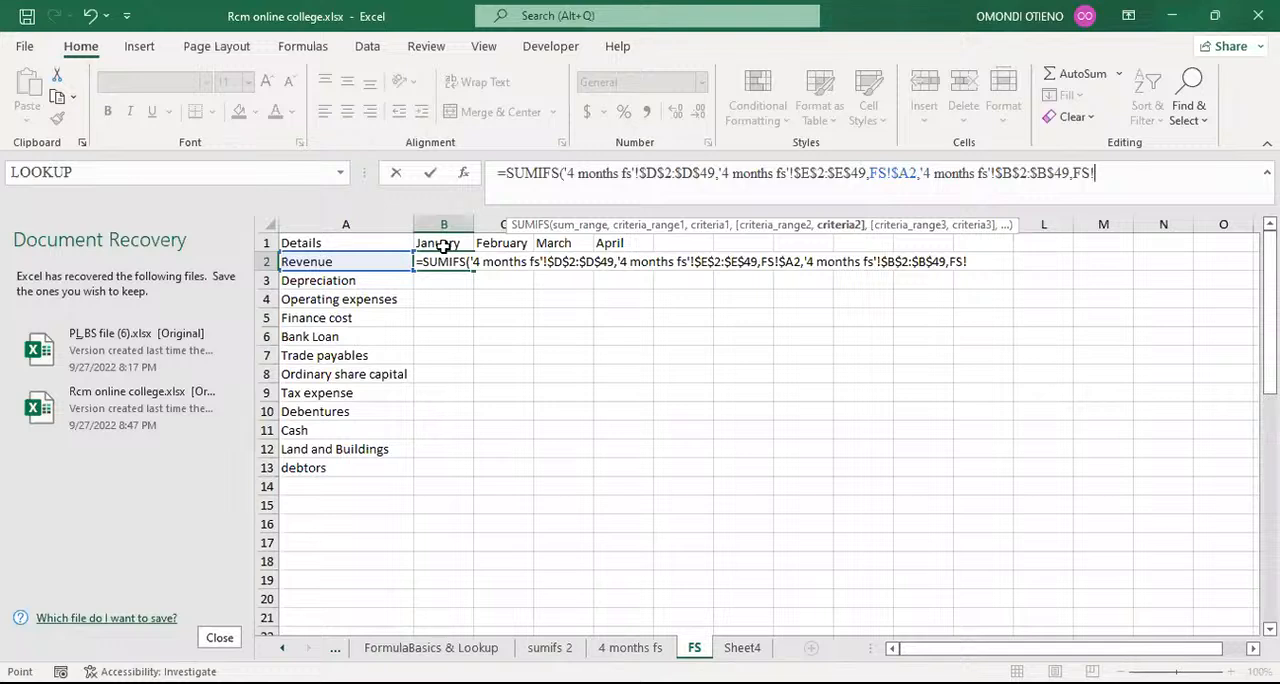
left_click(445, 242)
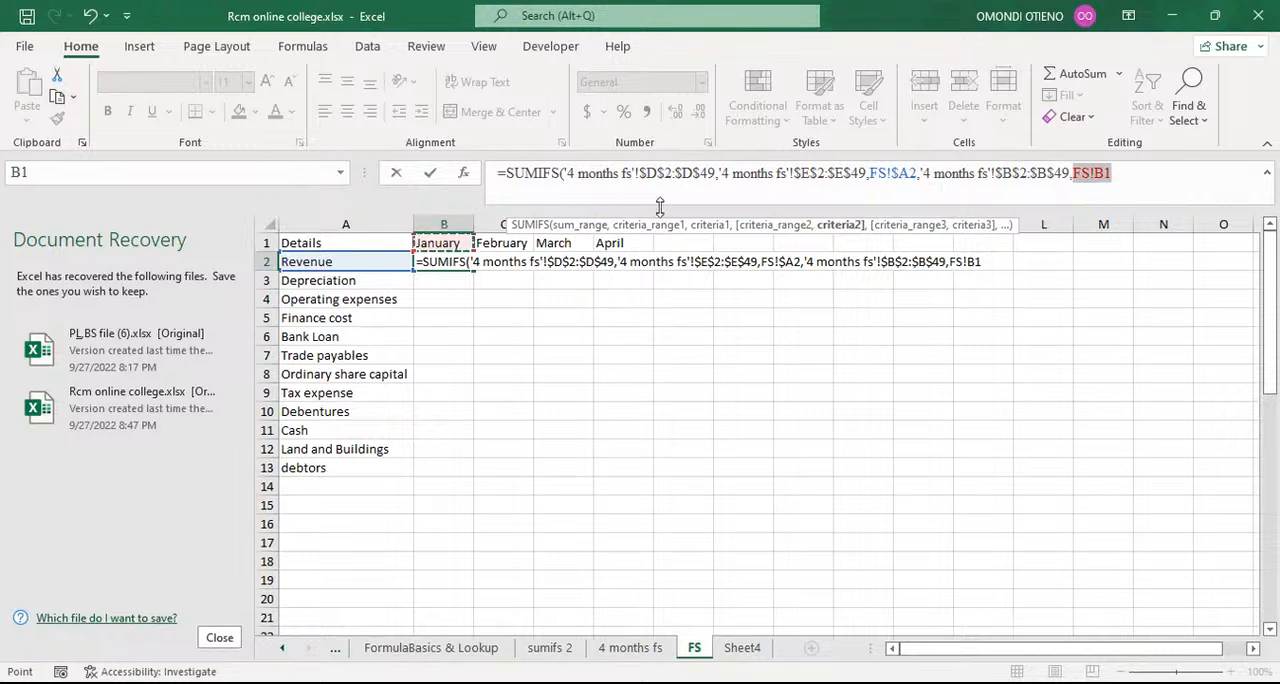
left_click(977, 262)
type("$")
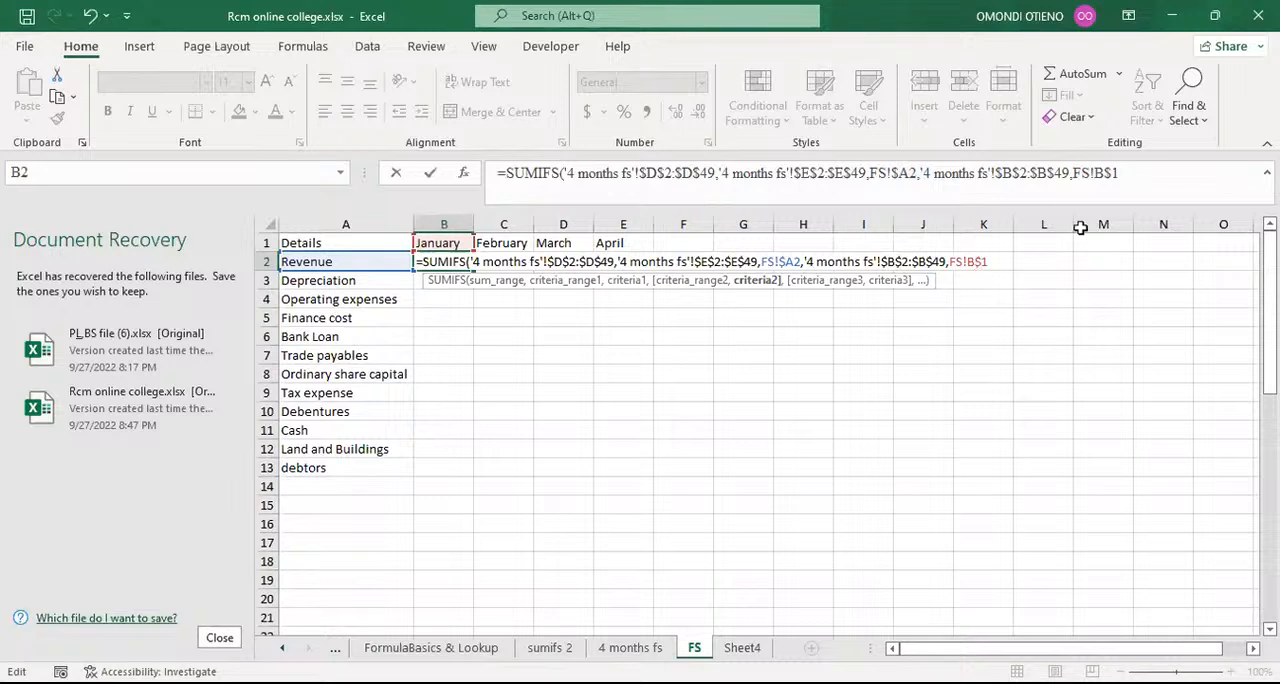
left_click(1139, 175)
type(")")
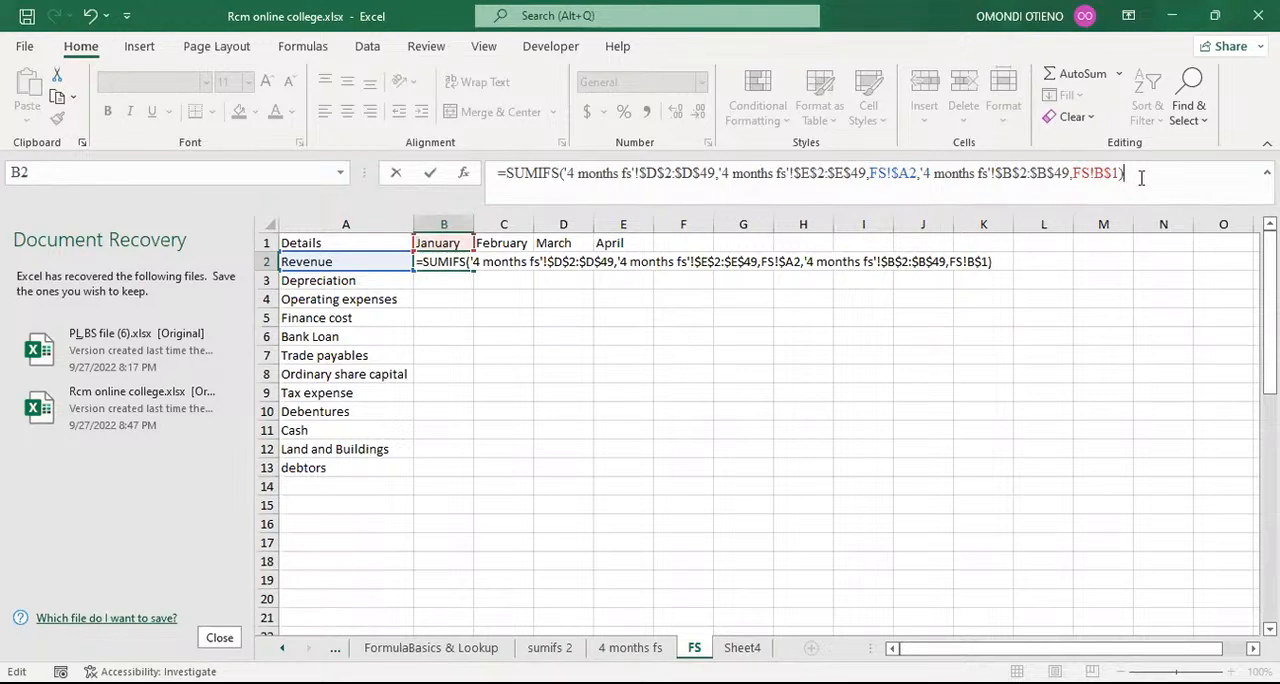
key("Return")
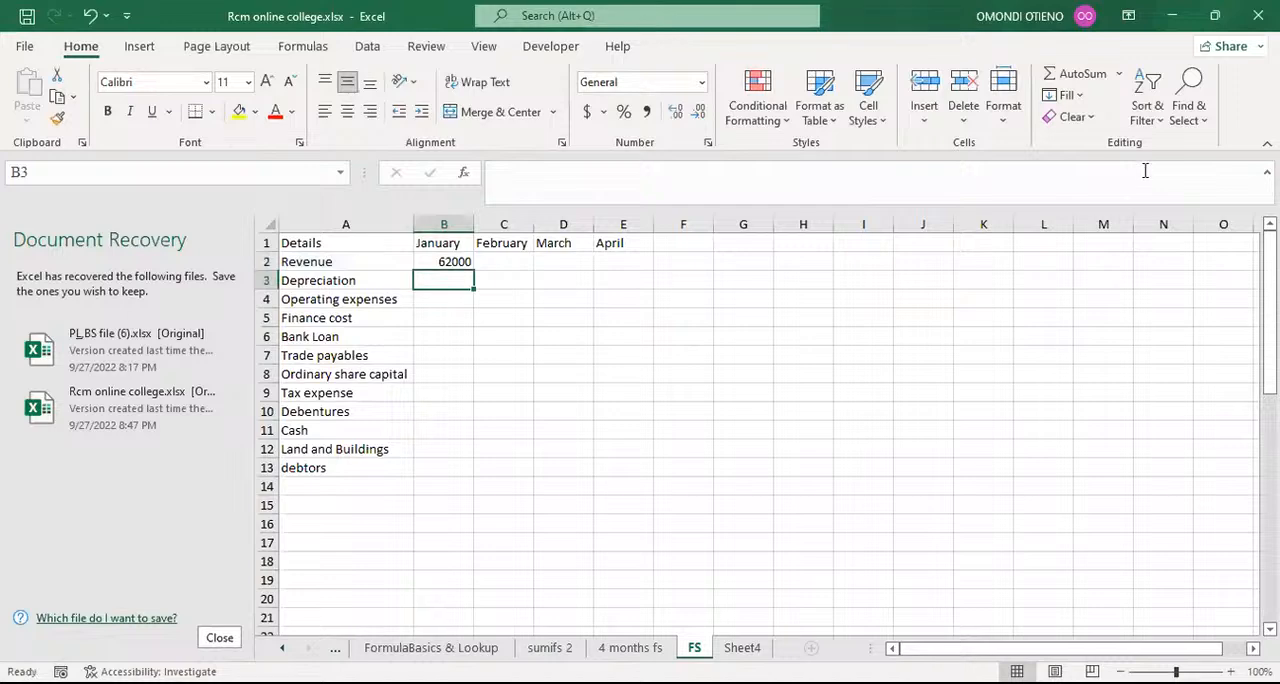
left_click(450, 261)
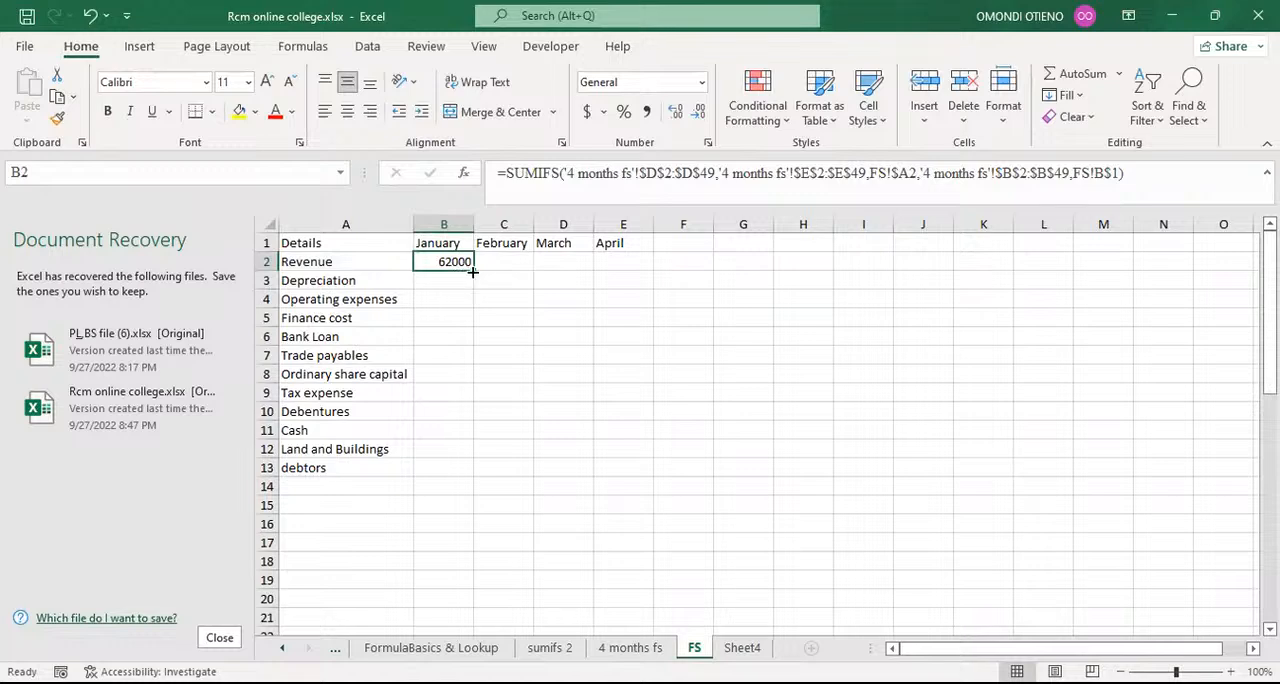
left_click_drag(473, 270, 628, 263)
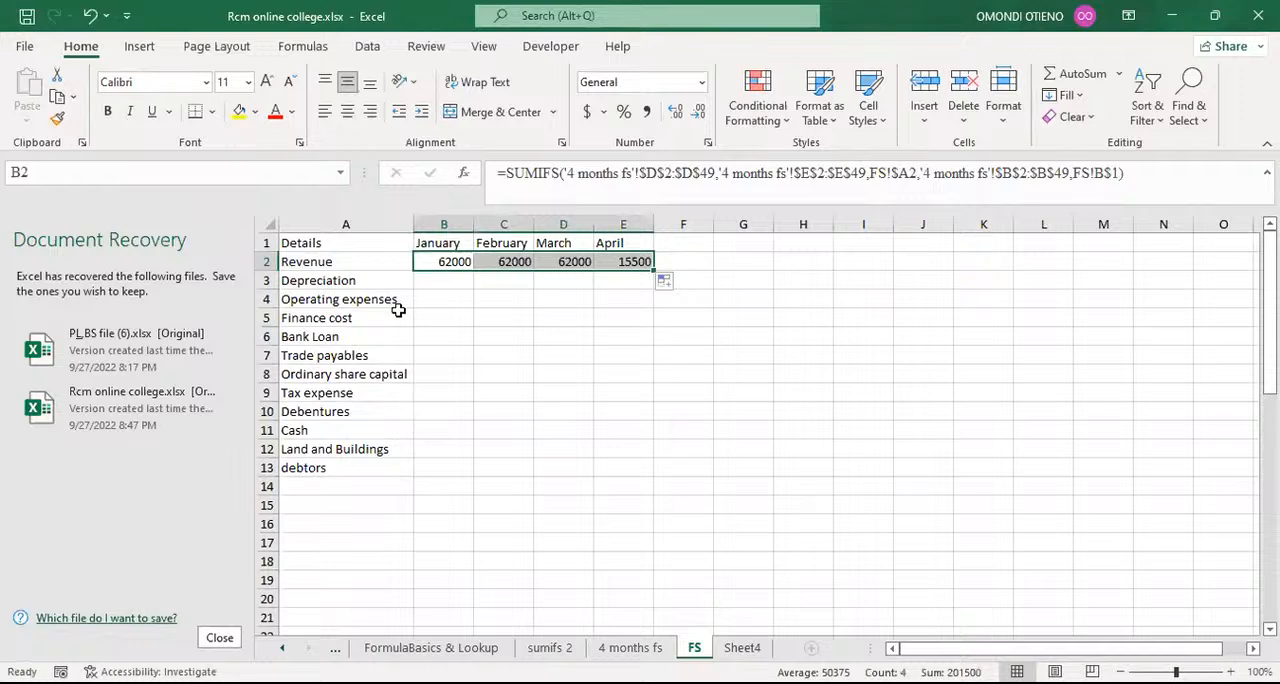
Step: Fill the SUMIFS formulas in B2:E2 down to row 13 for all remaining categories
double_click(654, 268)
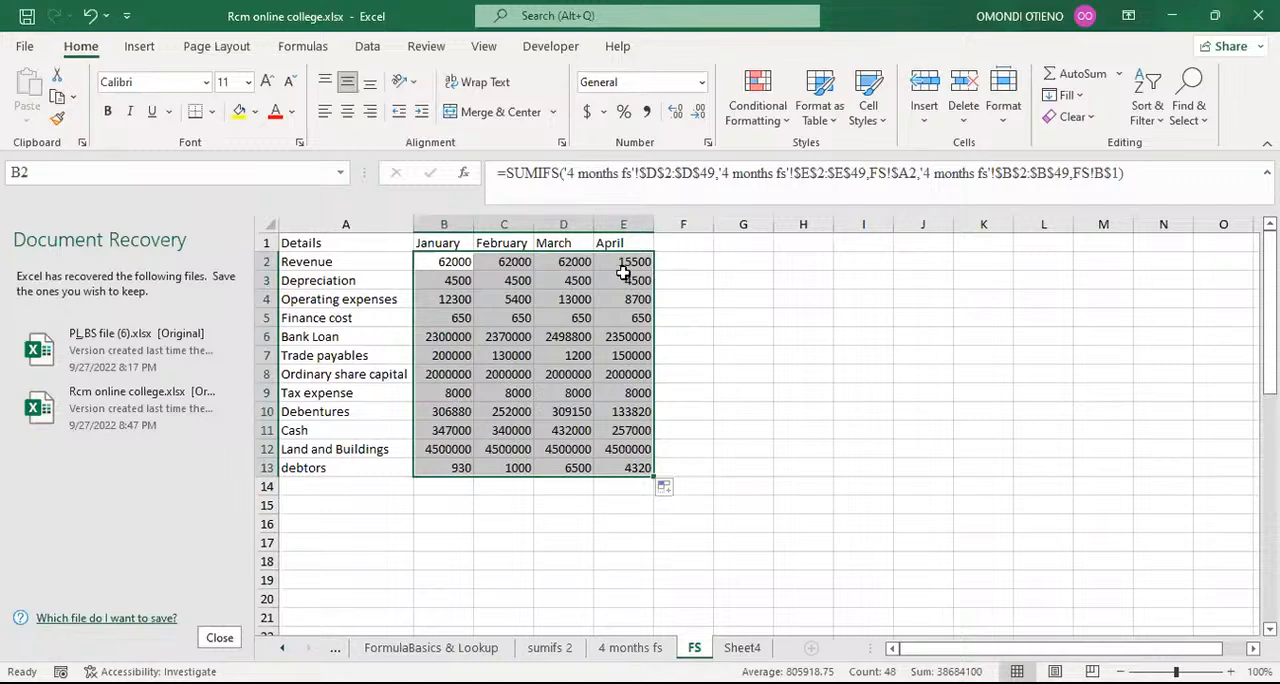
left_click(441, 242)
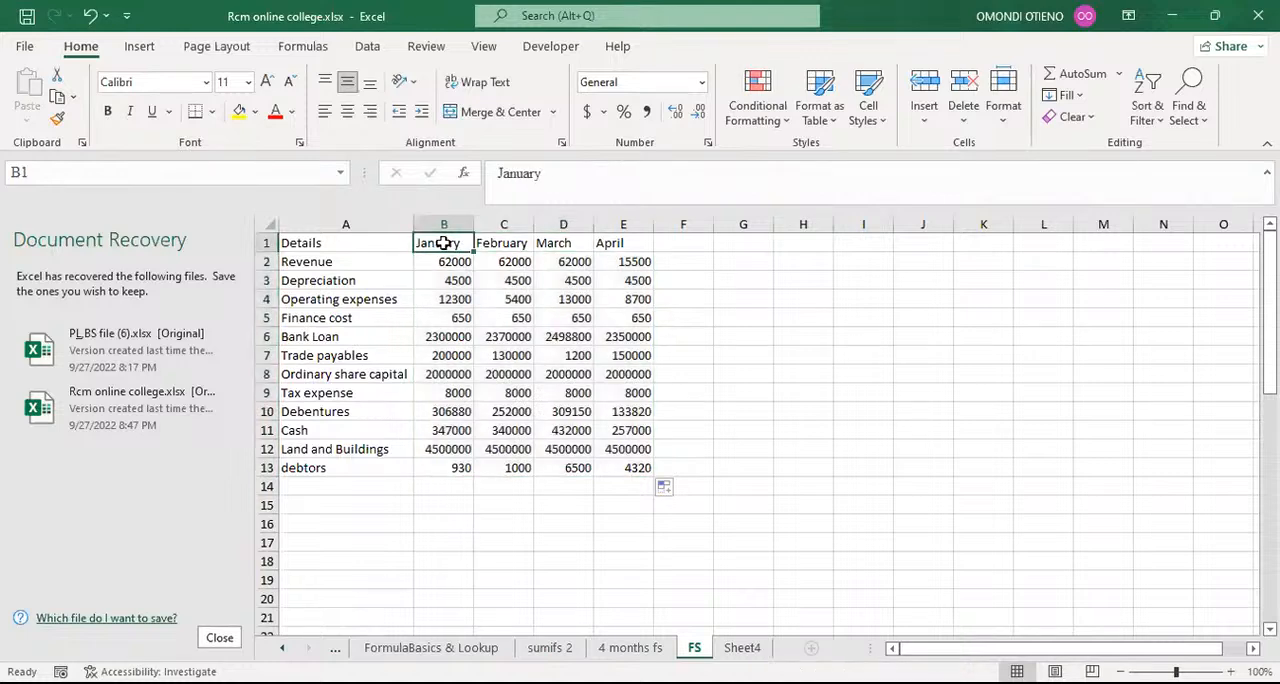
left_click(308, 264)
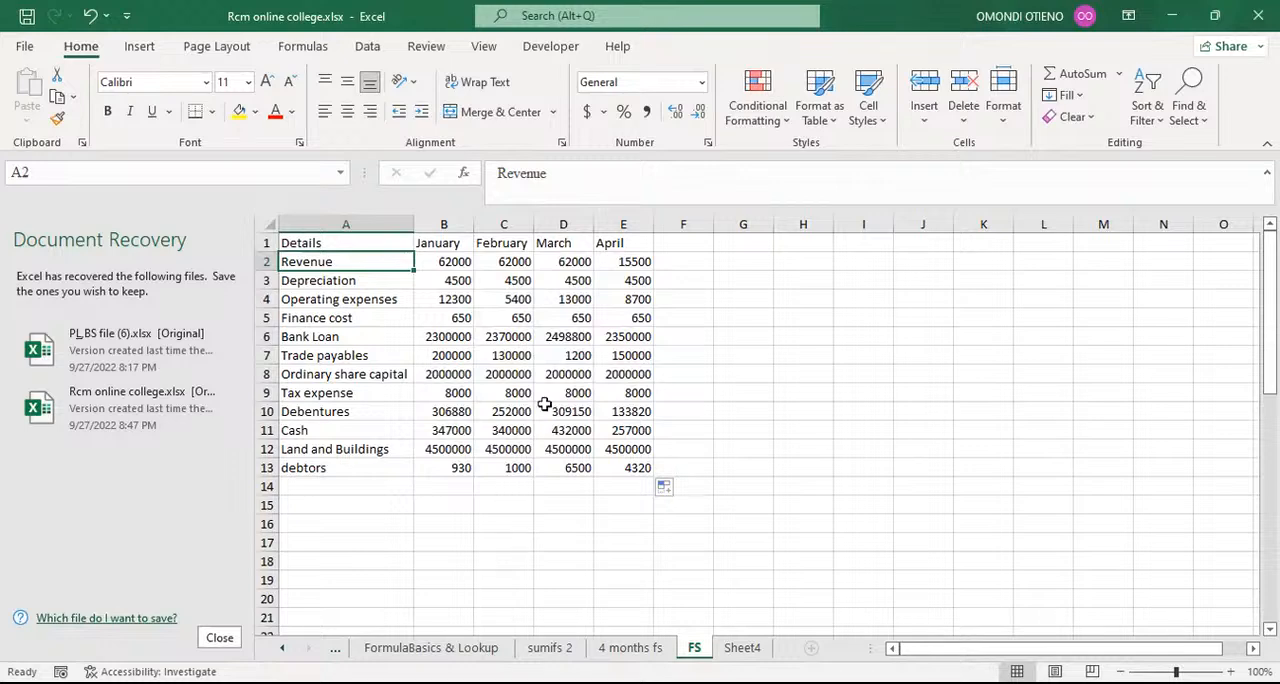
Step: Shorten the April header in E1 of the FS sheet to Apr
left_click(623, 243)
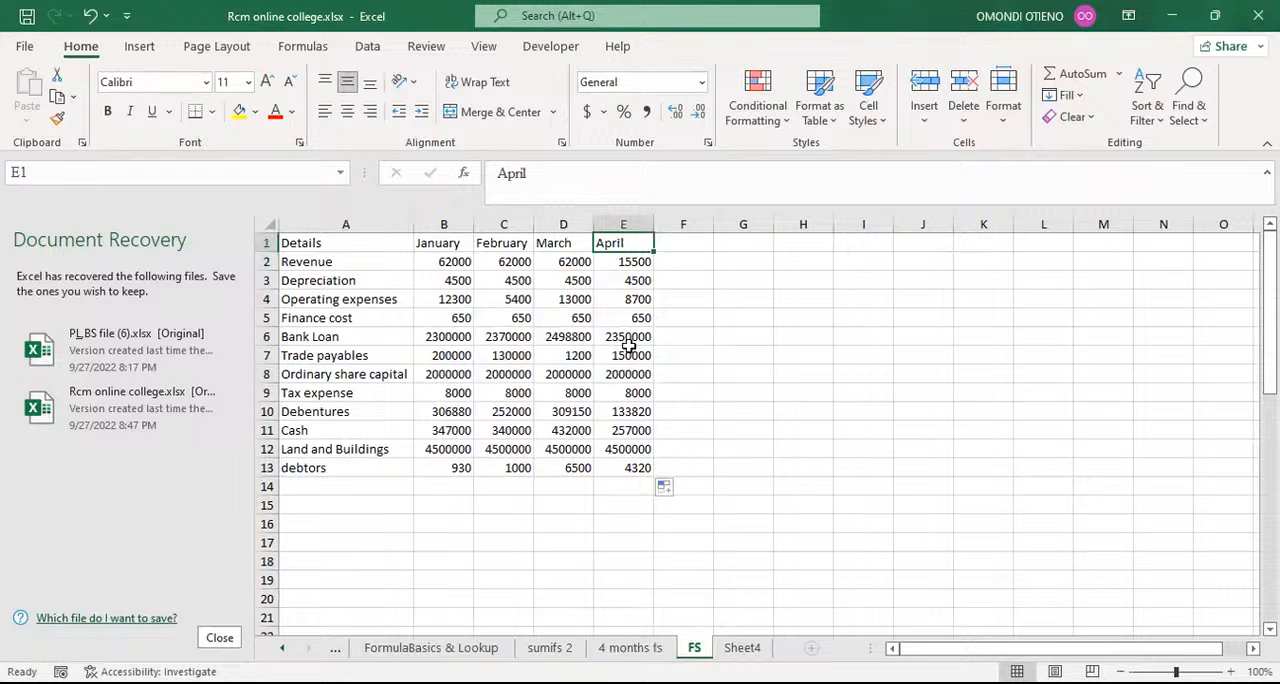
left_click(545, 174)
key("BackSpace")
key("BackSpace")
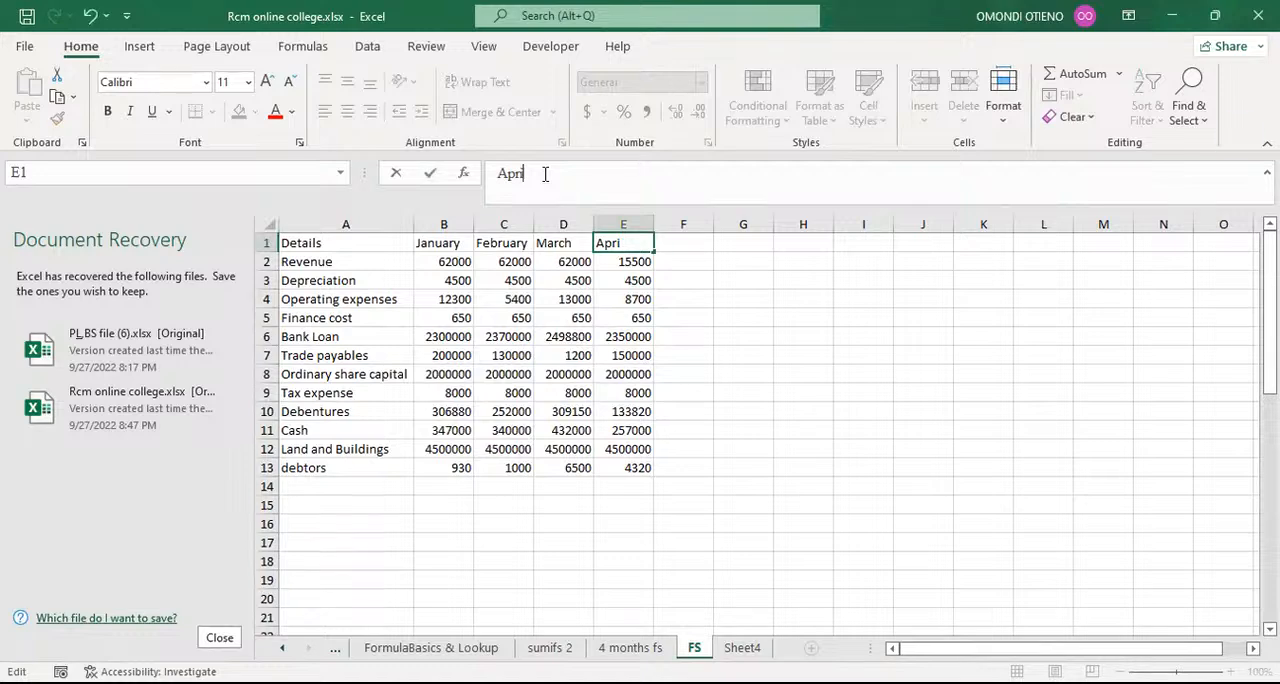
key("Return")
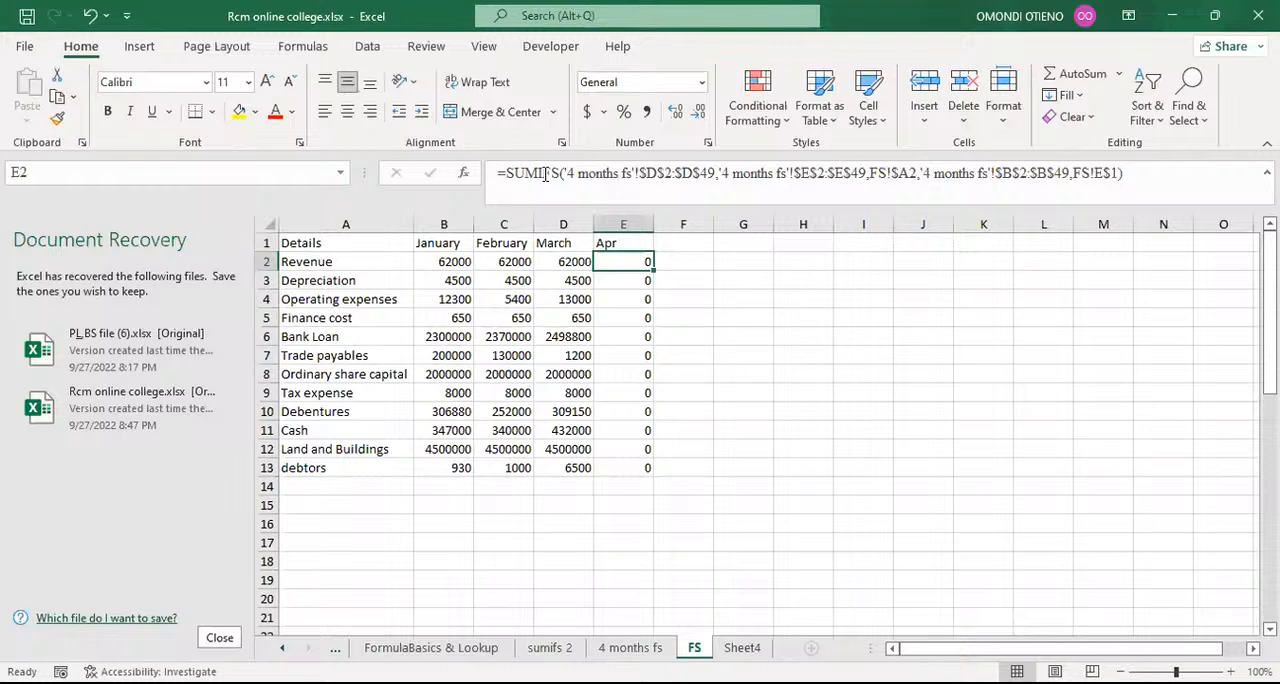
Step: Change the TEXT format in B33 of the 4 months fs sheet to "mmm" and check the Operating expenses total under Apr on the FS sheet
left_click(621, 243)
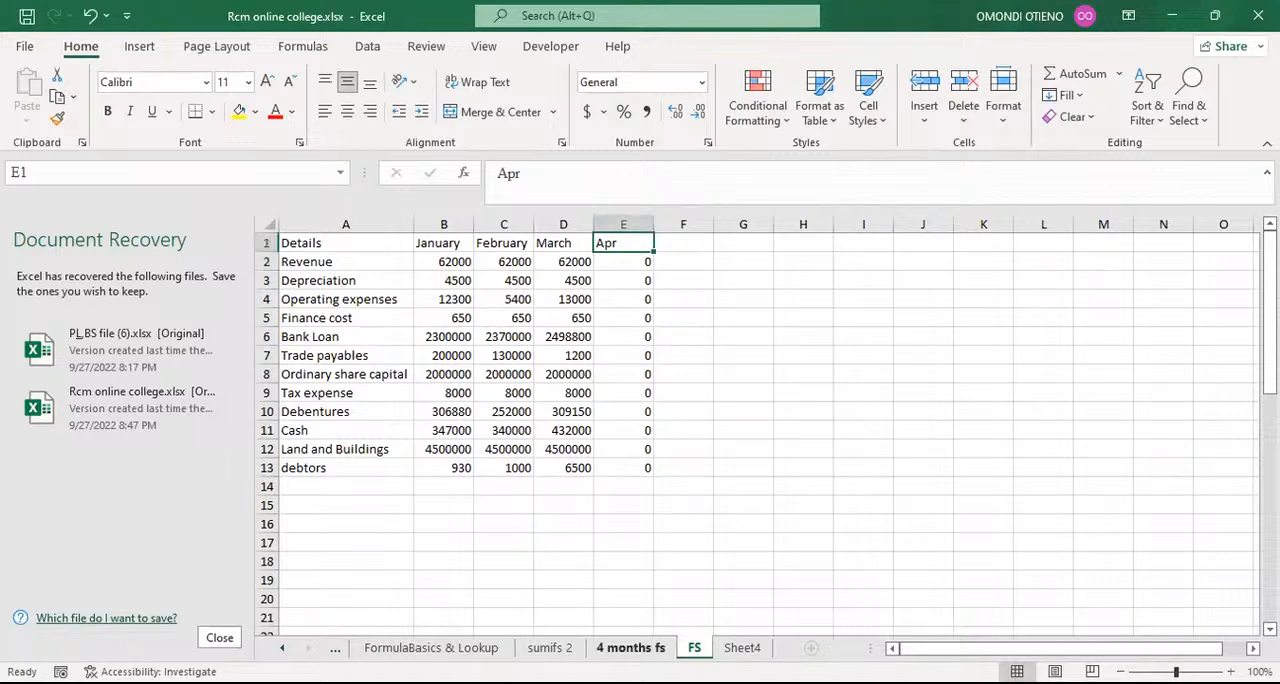
left_click(630, 648)
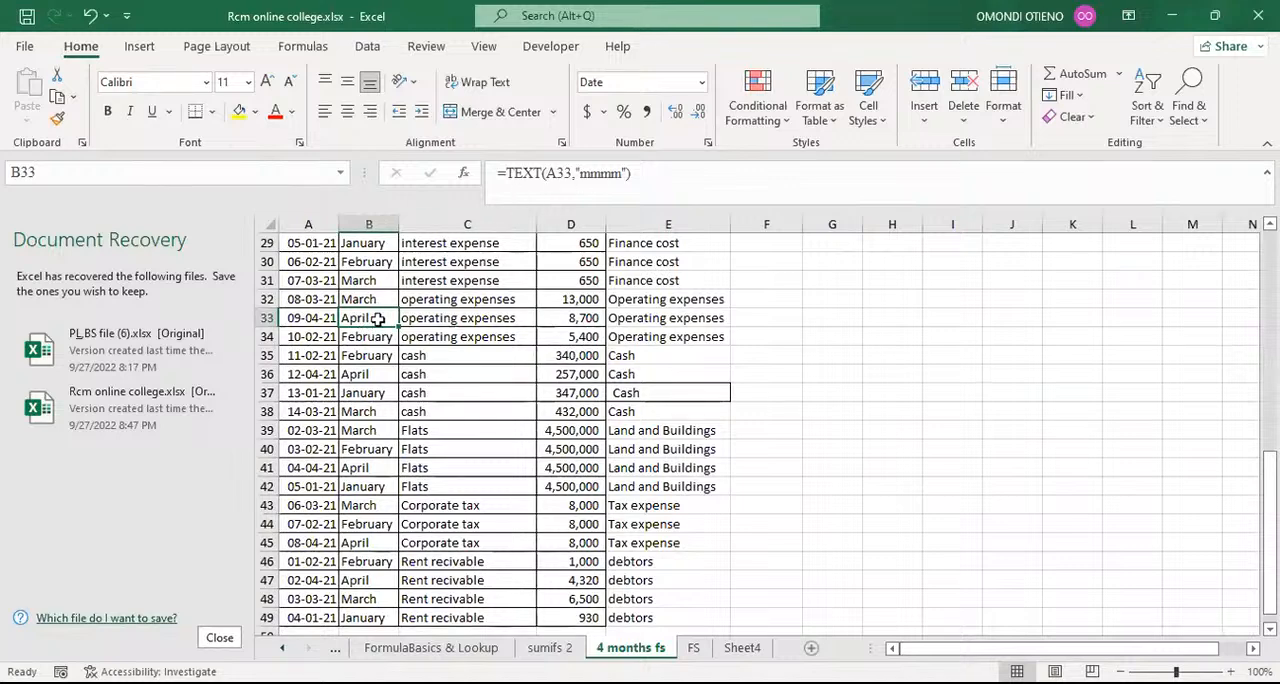
left_click(606, 184)
left_click(610, 175)
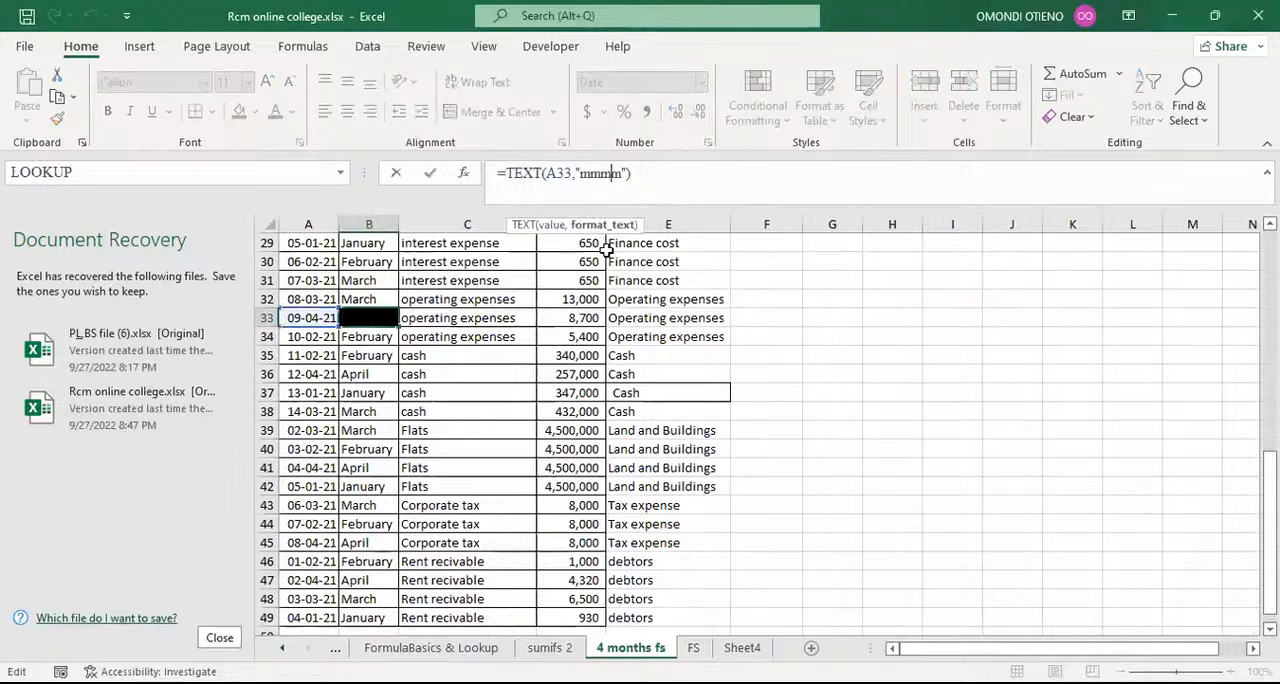
key("BackSpace")
key("Return")
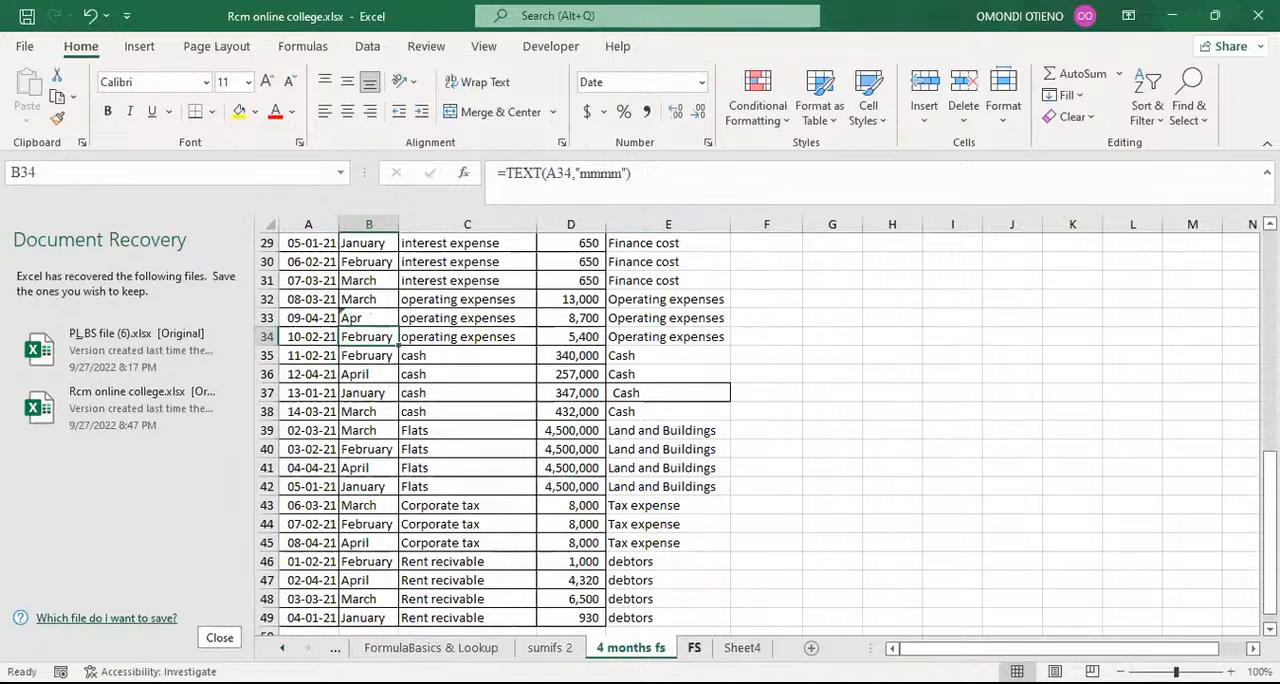
left_click(693, 648)
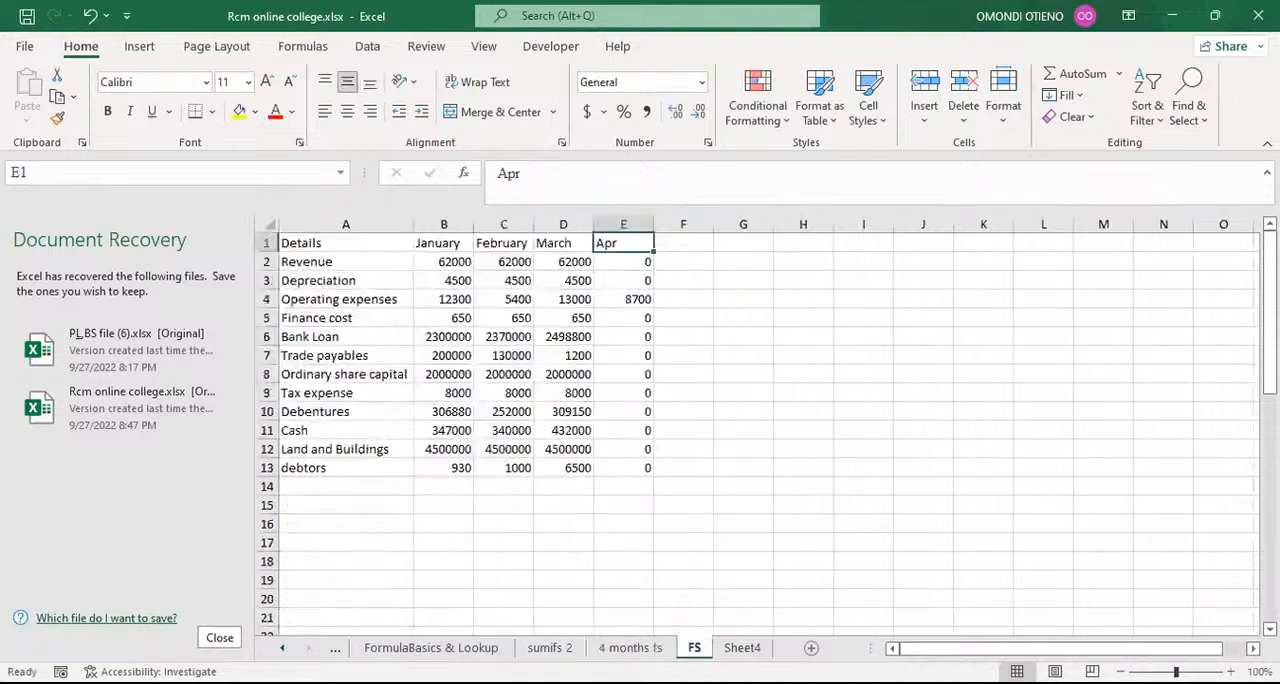
left_click(628, 299)
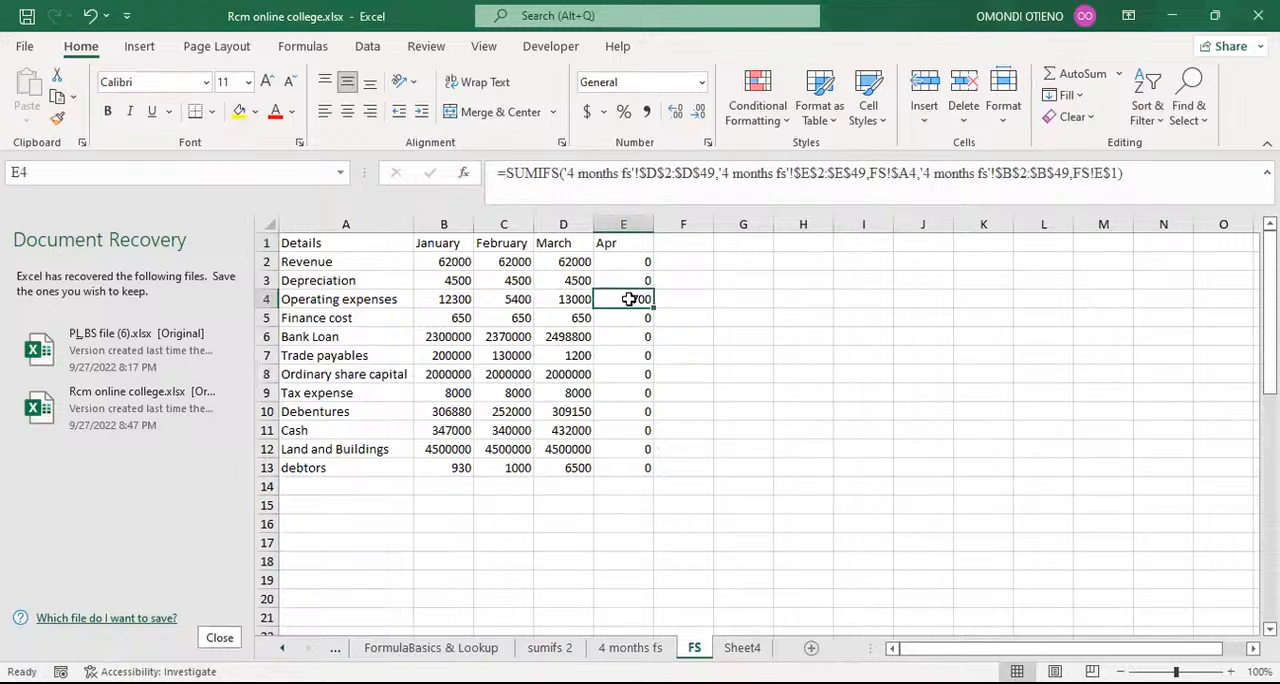
left_click(618, 243)
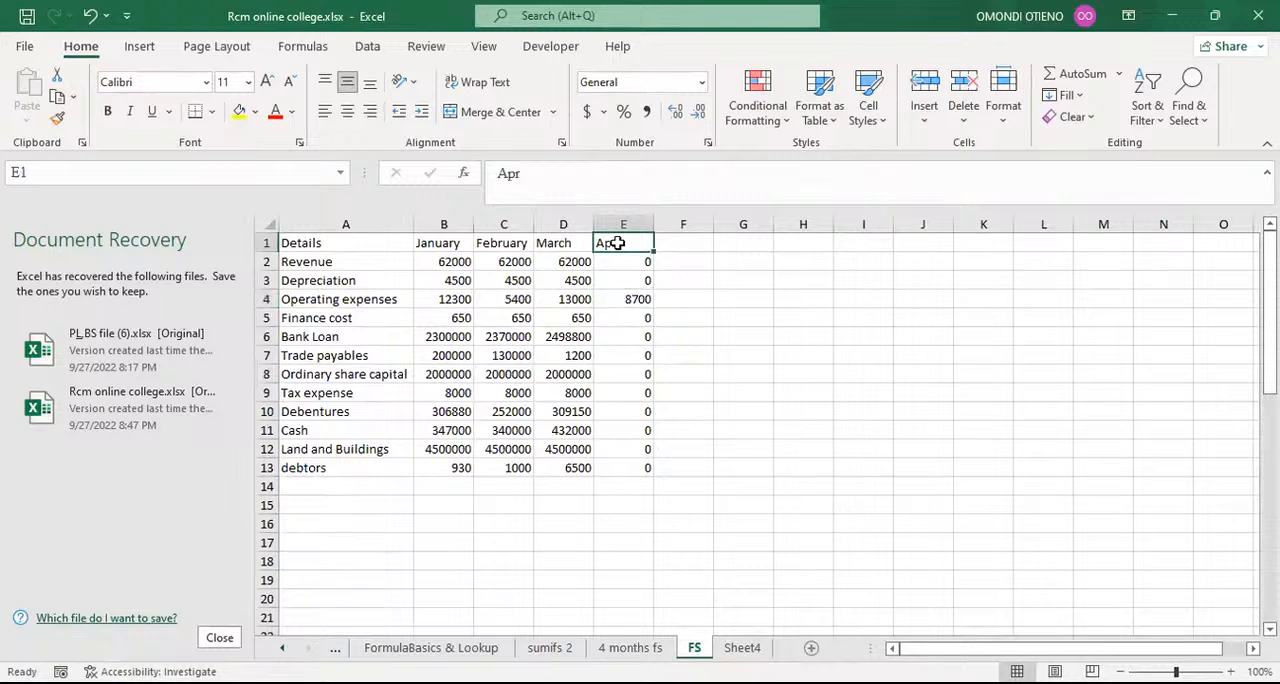
Step: Restore the full month name in B33 of the 4 months fs sheet by filling the formula in B32 down to B49
left_click(625, 648)
left_click(373, 316)
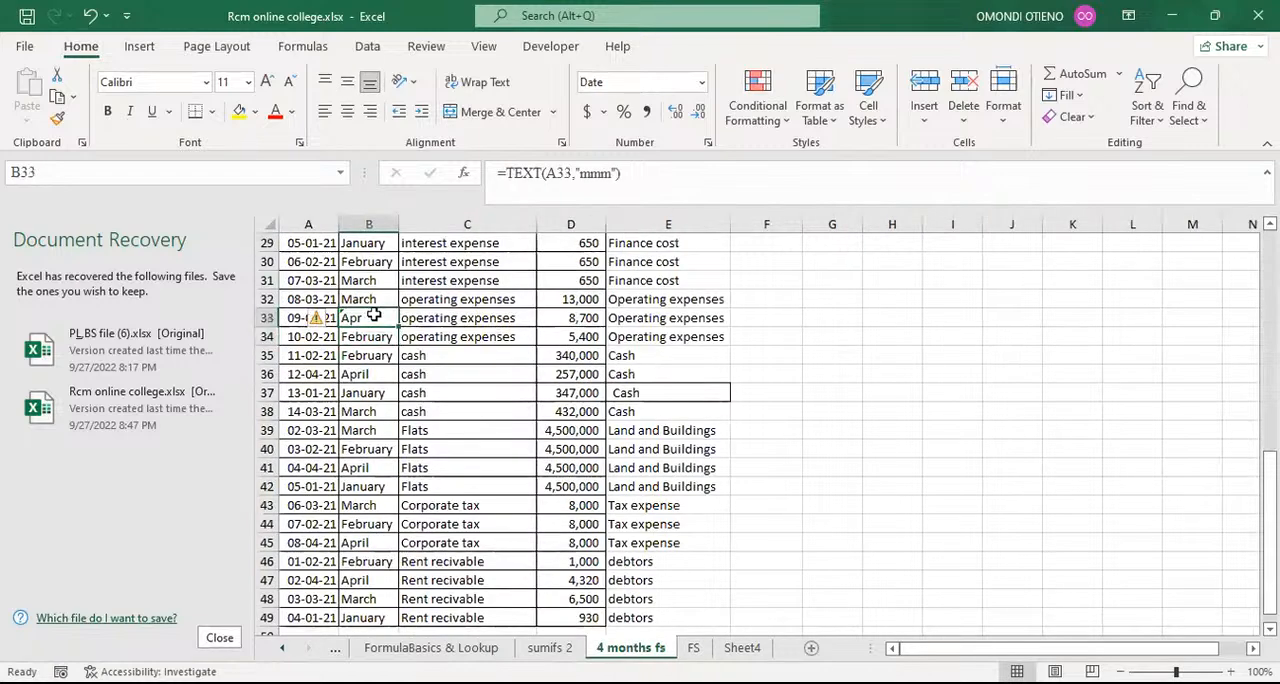
left_click(377, 300)
double_click(398, 308)
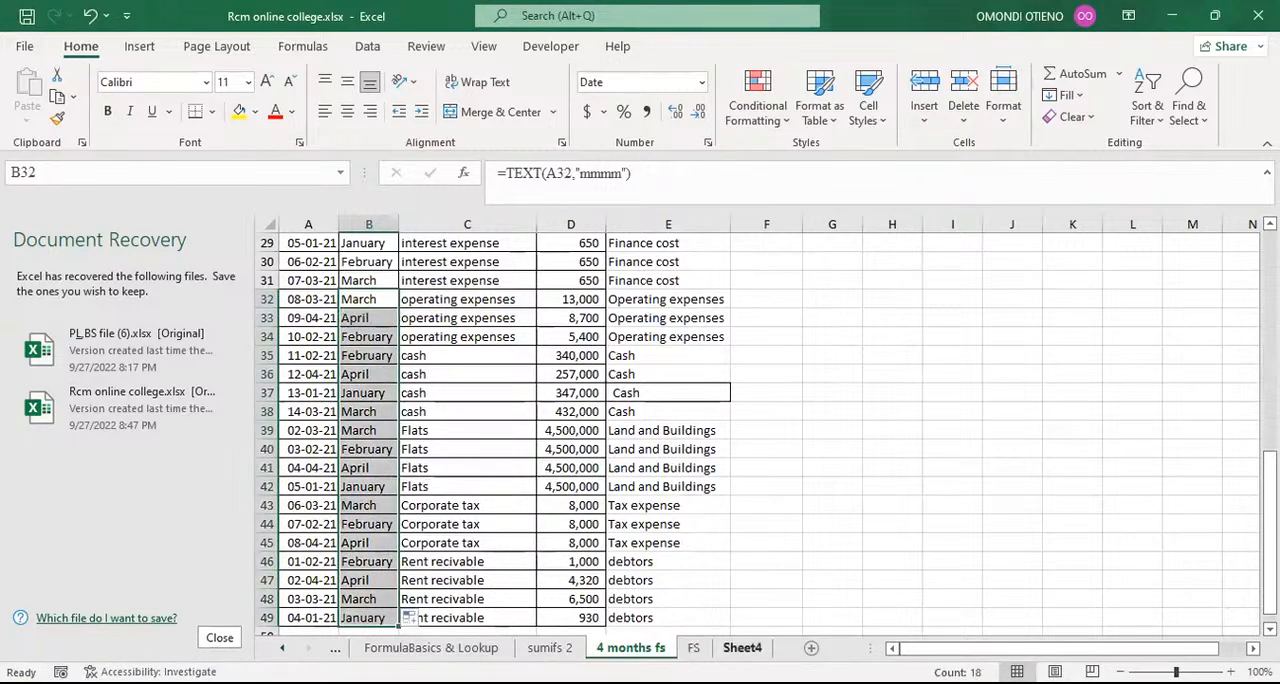
Step: Change the header in E1 of the FS sheet back to April
left_click(694, 648)
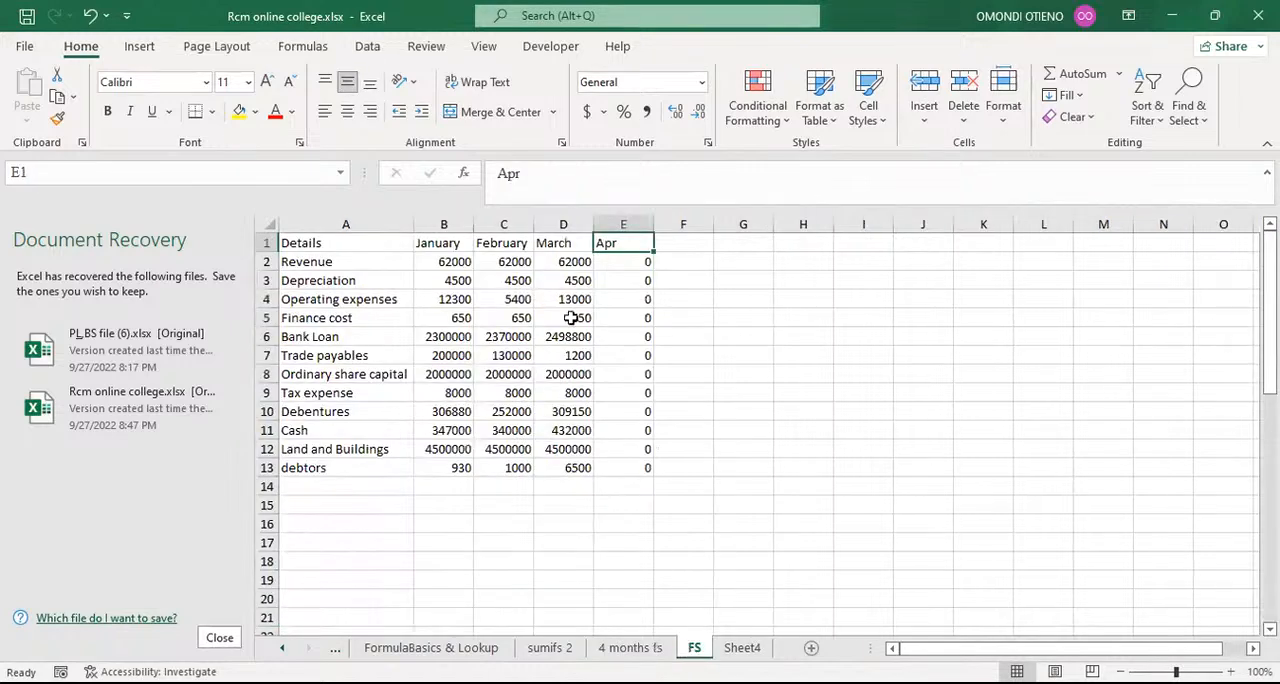
left_click(550, 175)
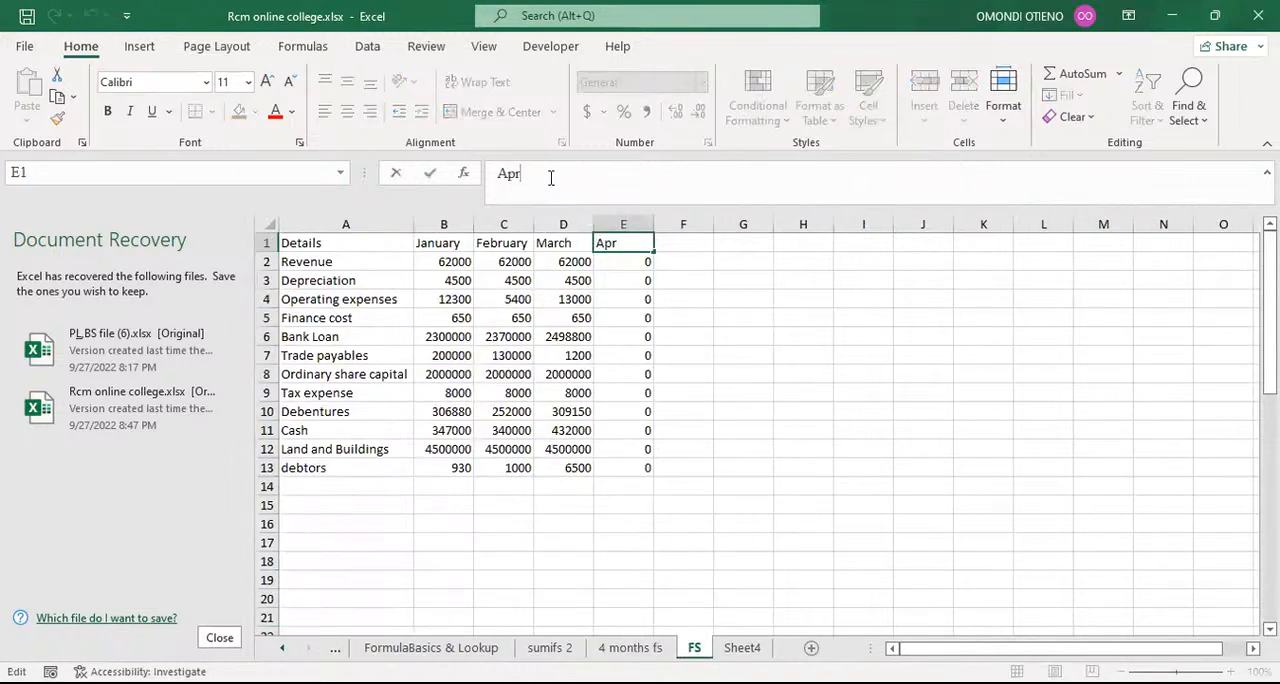
type("il")
key("ctrl+Return")
key("Return")
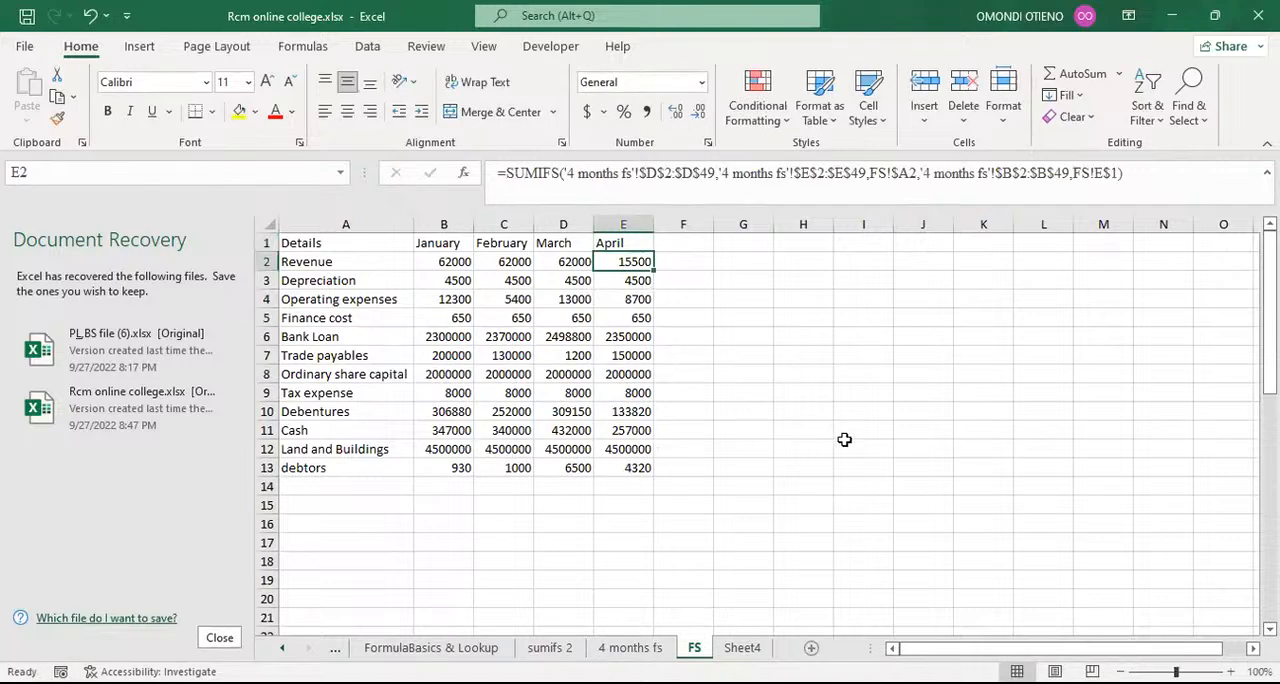
scroll(844, 440, "down", 1)
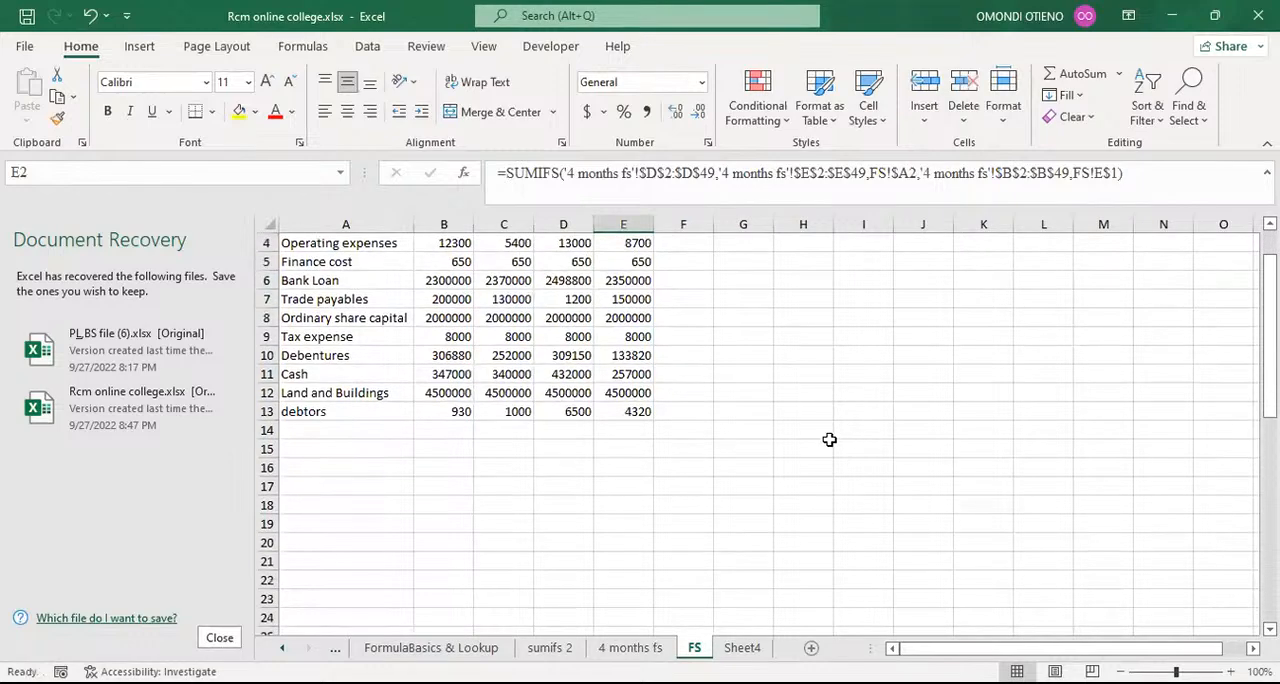
scroll(829, 438, "up", 1)
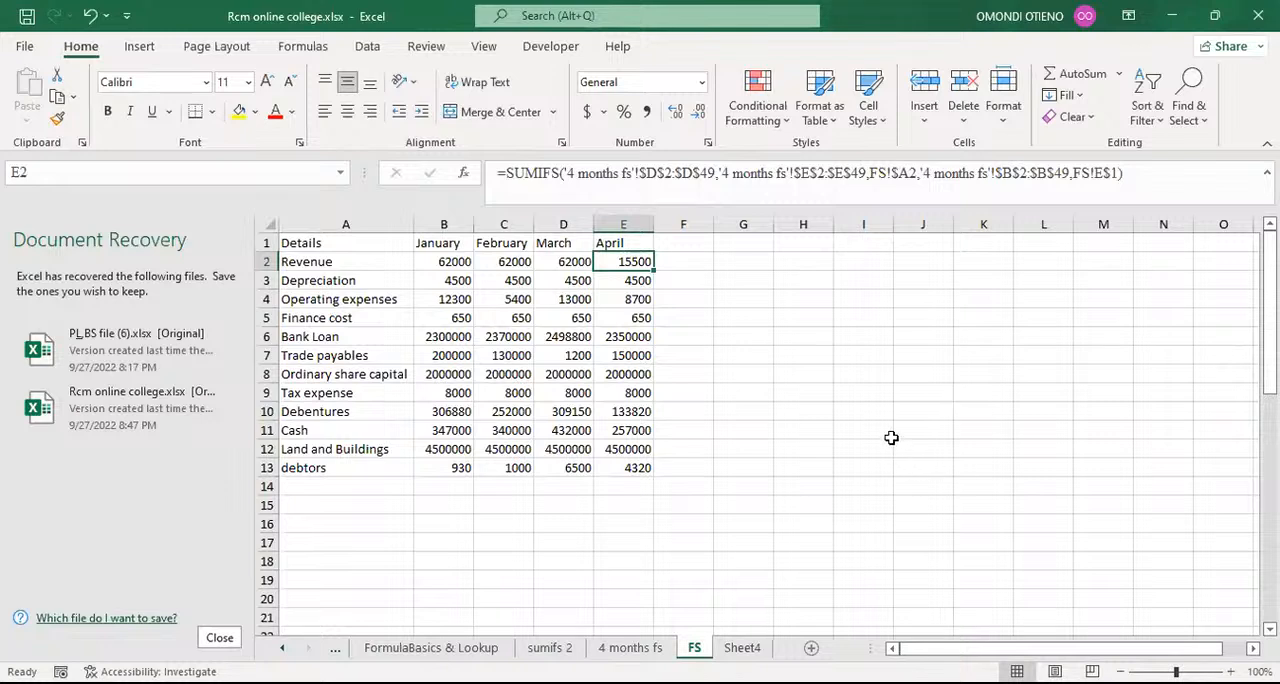
left_click(864, 430)
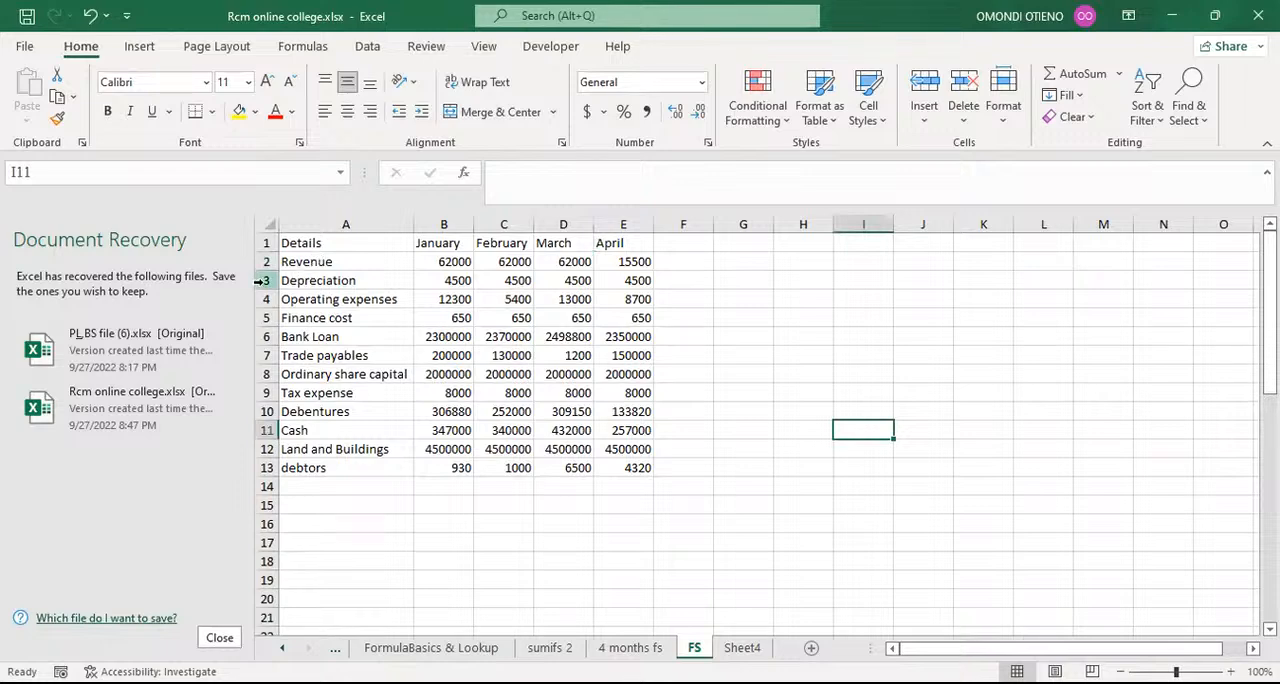
Step: Insert a large block of blank rows above the Bank Loan row, pushing it below row 21
left_click(263, 334)
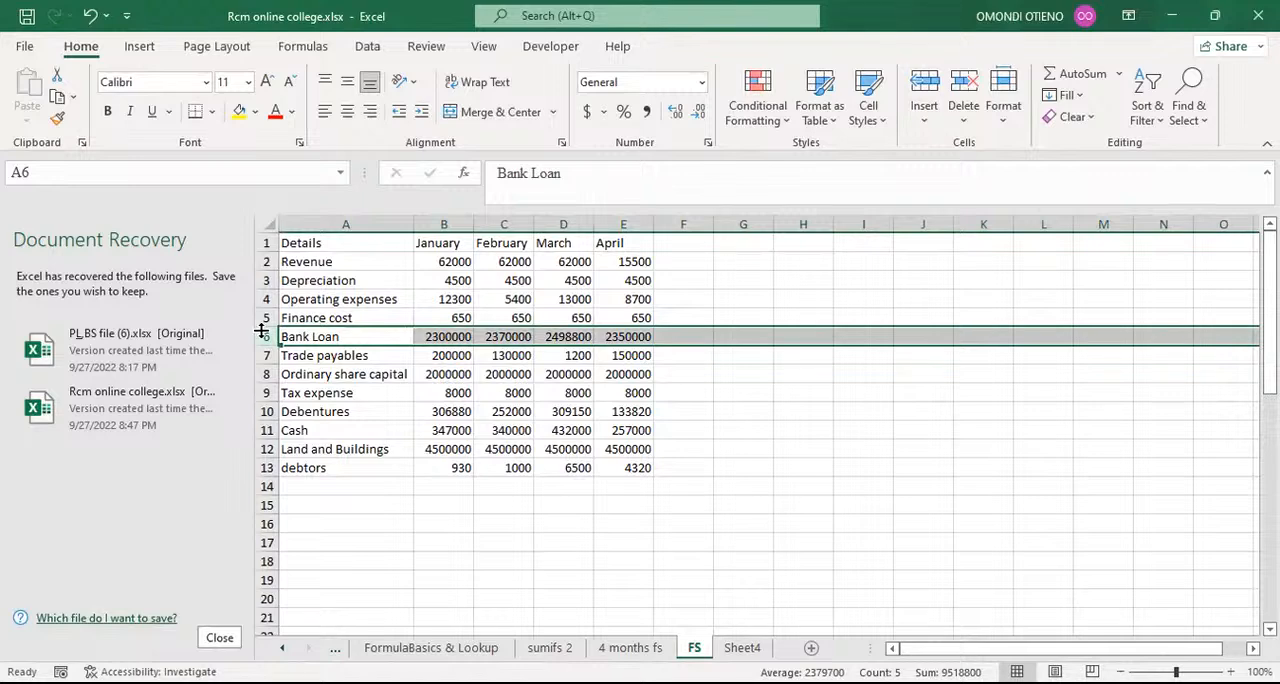
key("ctrl+shift+plus")
key("ctrl+shift+plus")
key("ctrl+shift+plus")
key("ctrl+shift+plus")
key("ctrl+shift+plus")
key("ctrl+shift+plus")
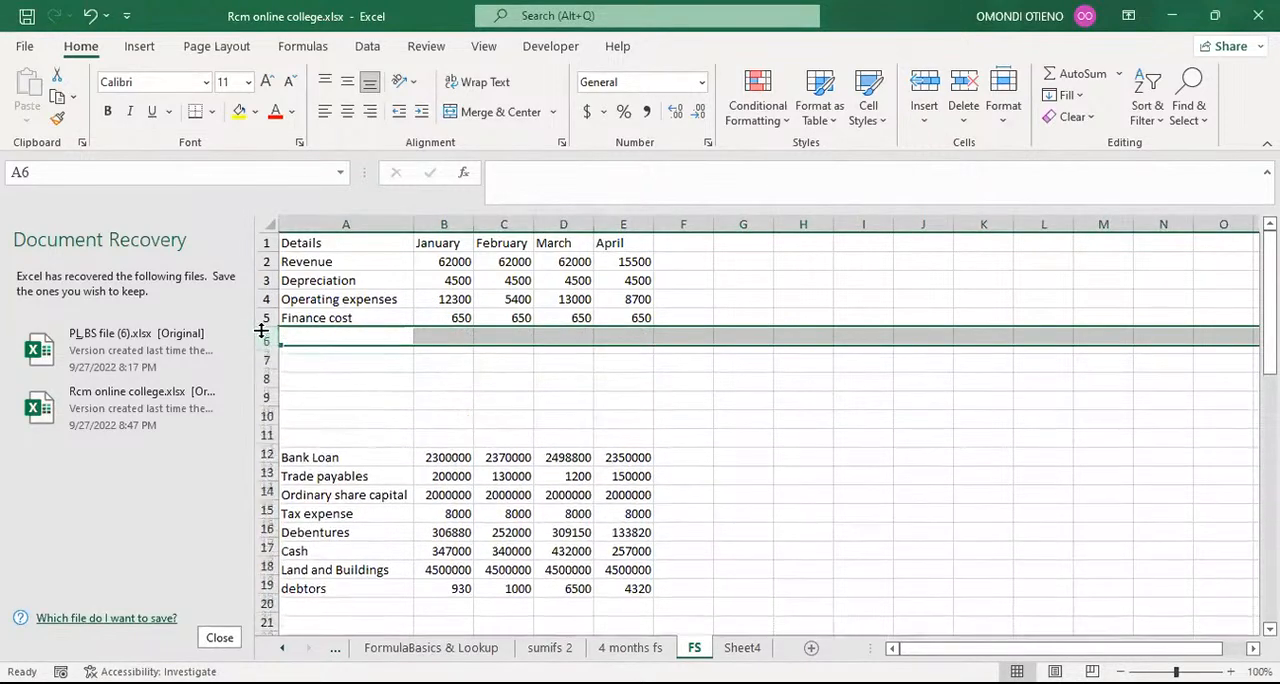
key("ctrl+shift+plus")
key("ctrl+shift+plus")
key("ctrl+shift+plus")
key("ctrl+shift+plus")
key("ctrl+shift+plus")
key("ctrl+shift+plus")
key("ctrl+shift+plus")
key("ctrl+shift+plus")
key("ctrl+shift+plus")
key("ctrl+shift+plus")
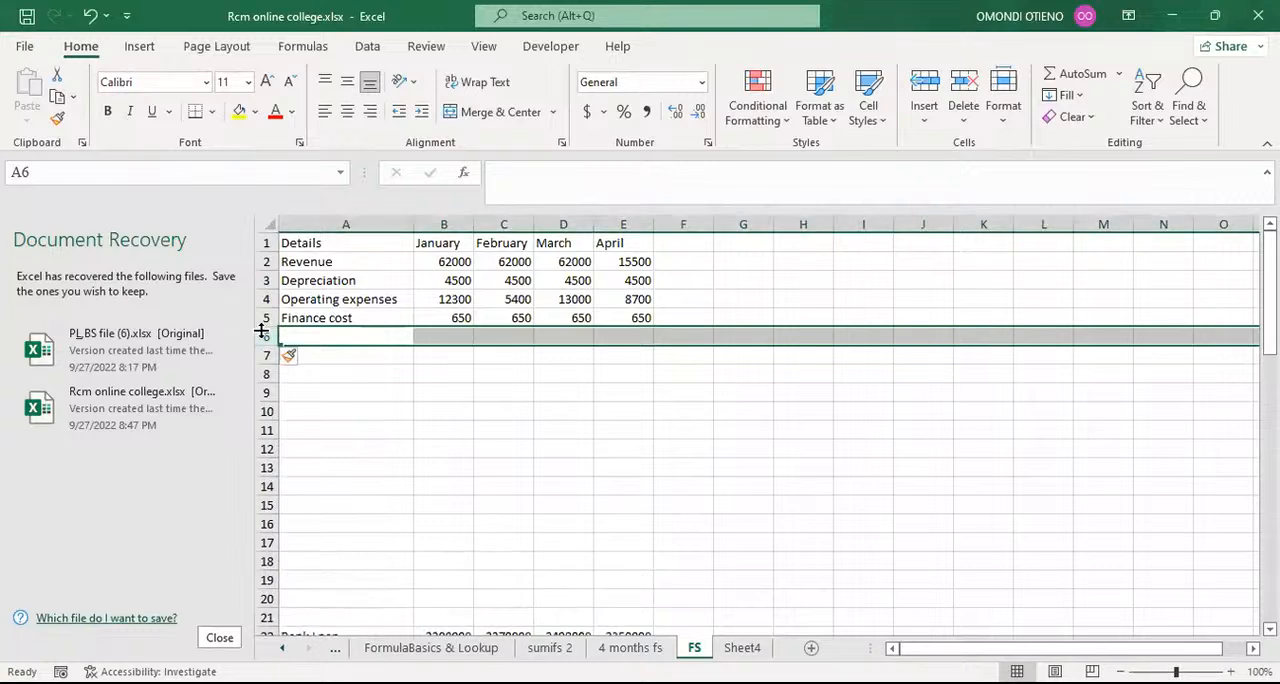
key("ctrl+shift+plus")
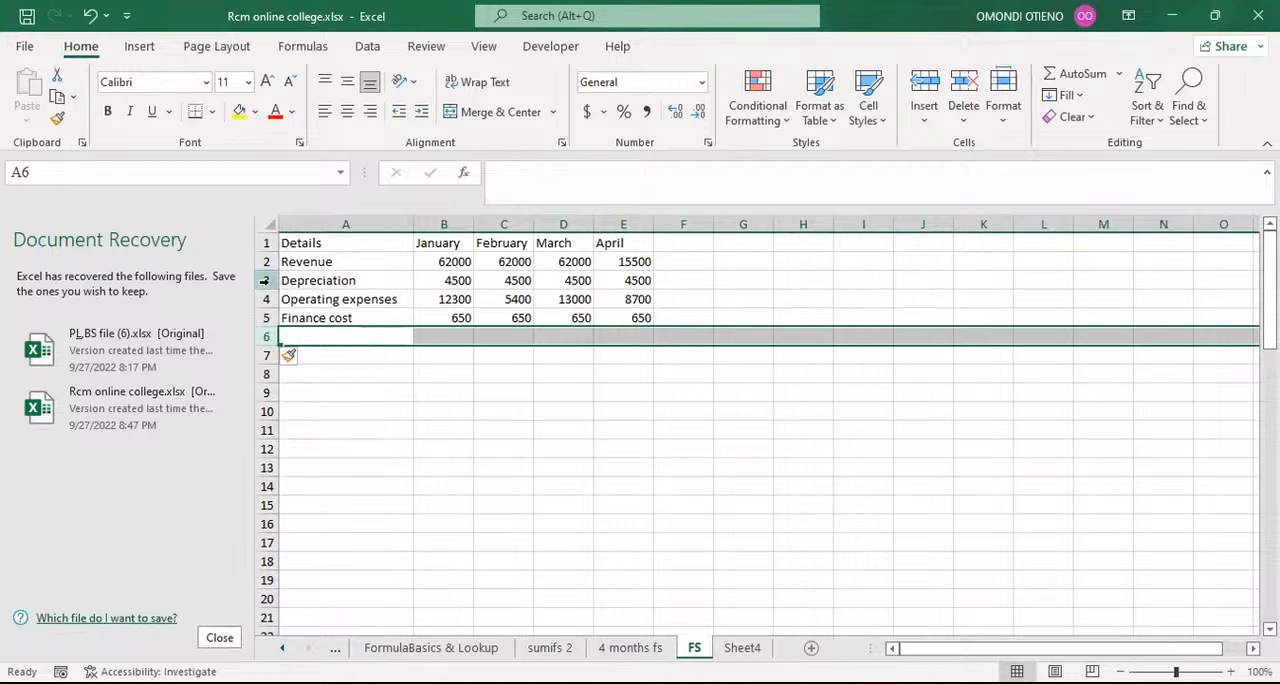
Step: Add a row labelled "operating expenses" directly below Revenue, and fill the Revenue row's SUMIFS formulas into B3:E3
left_click(264, 281)
key("ctrl+shift+plus")
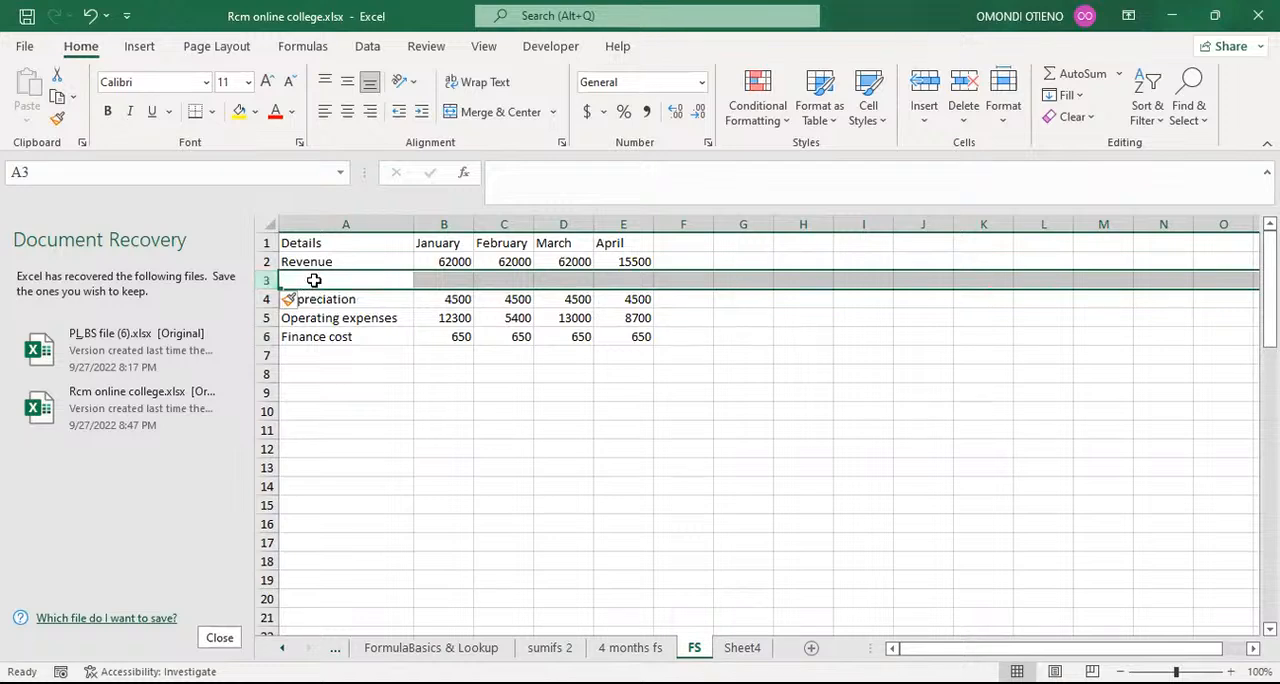
left_click(313, 281)
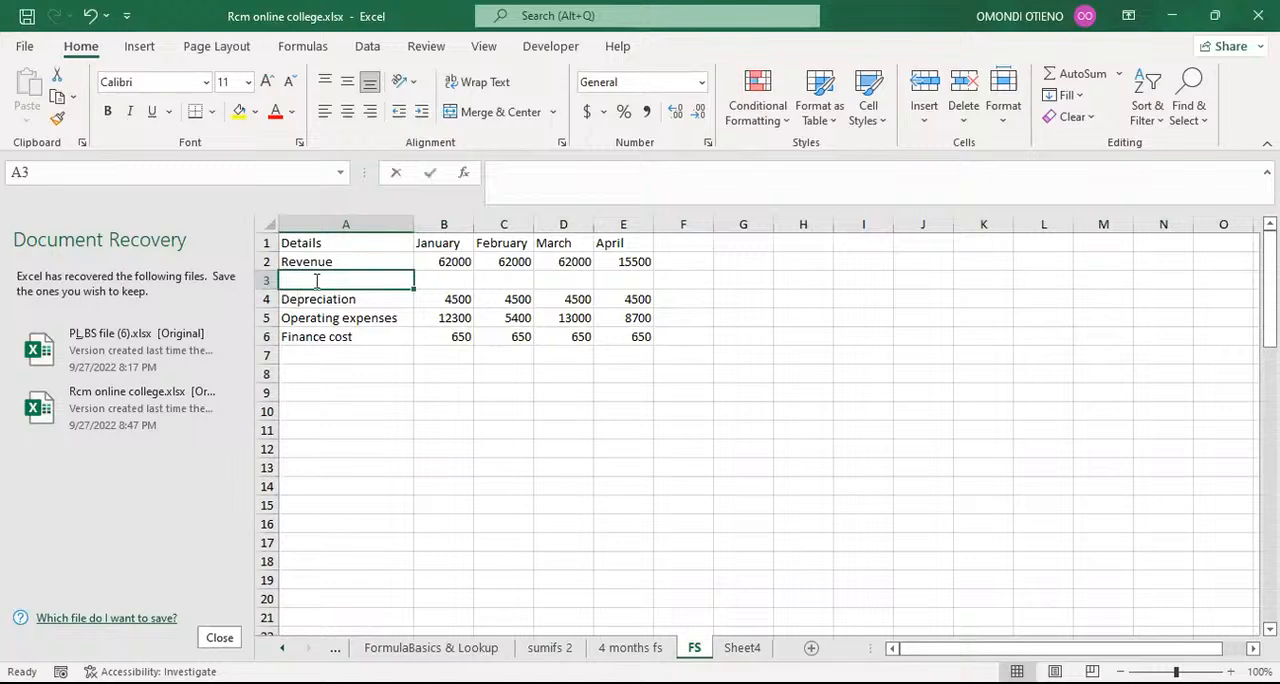
type("operati")
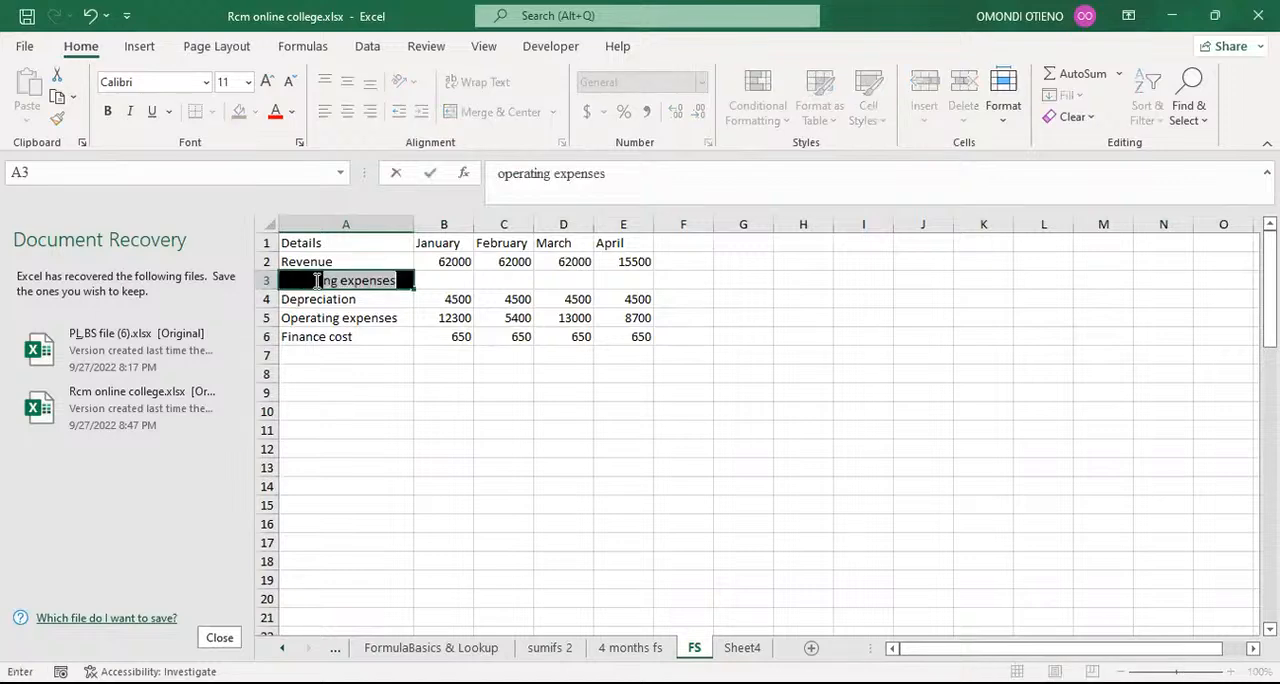
type("ng ")
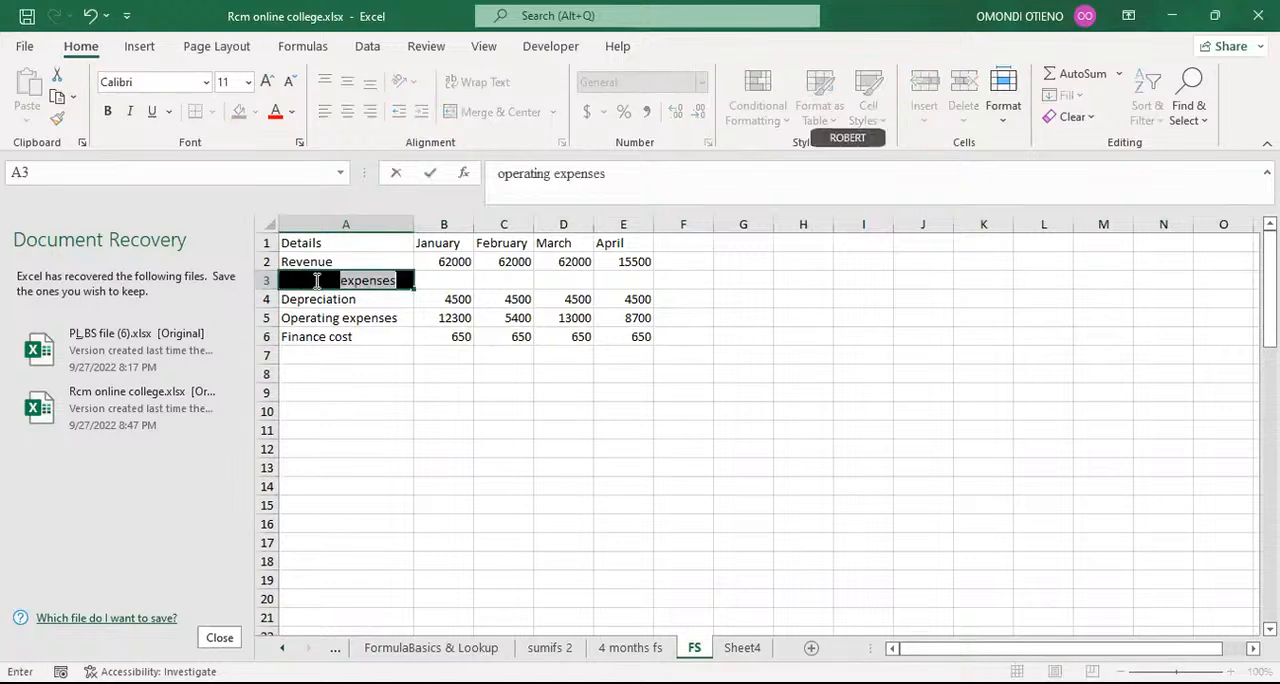
type("expense")
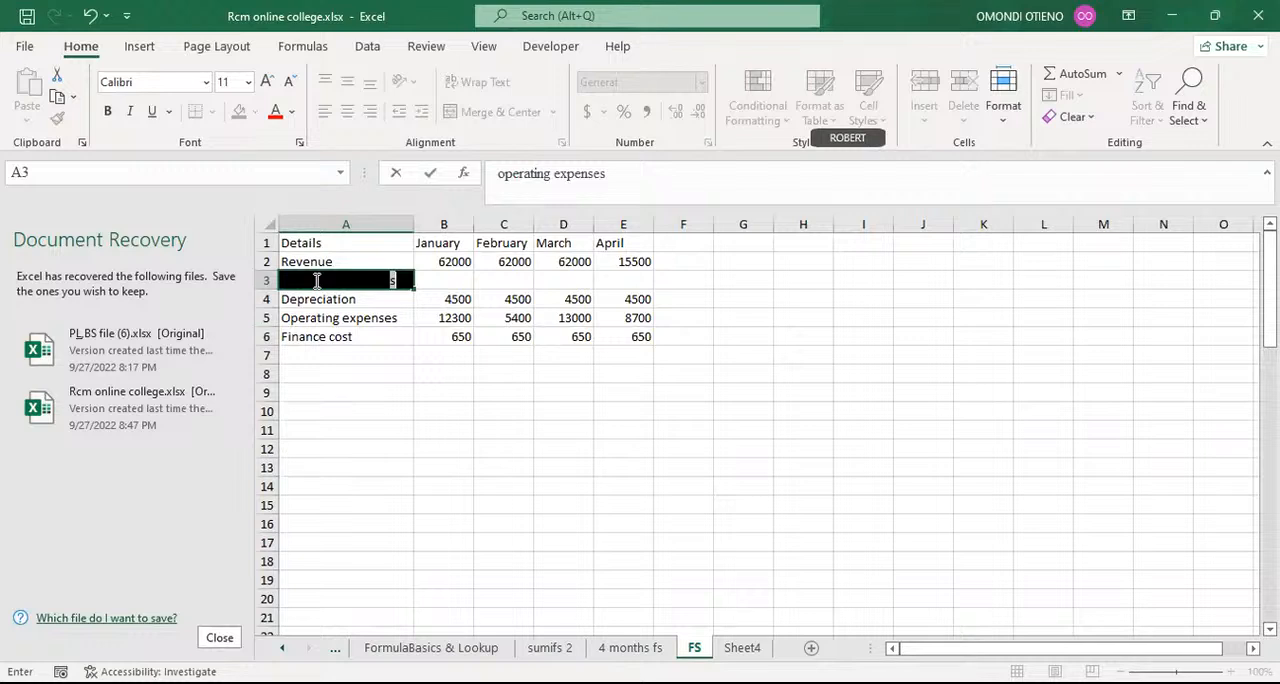
type("s")
key("Return")
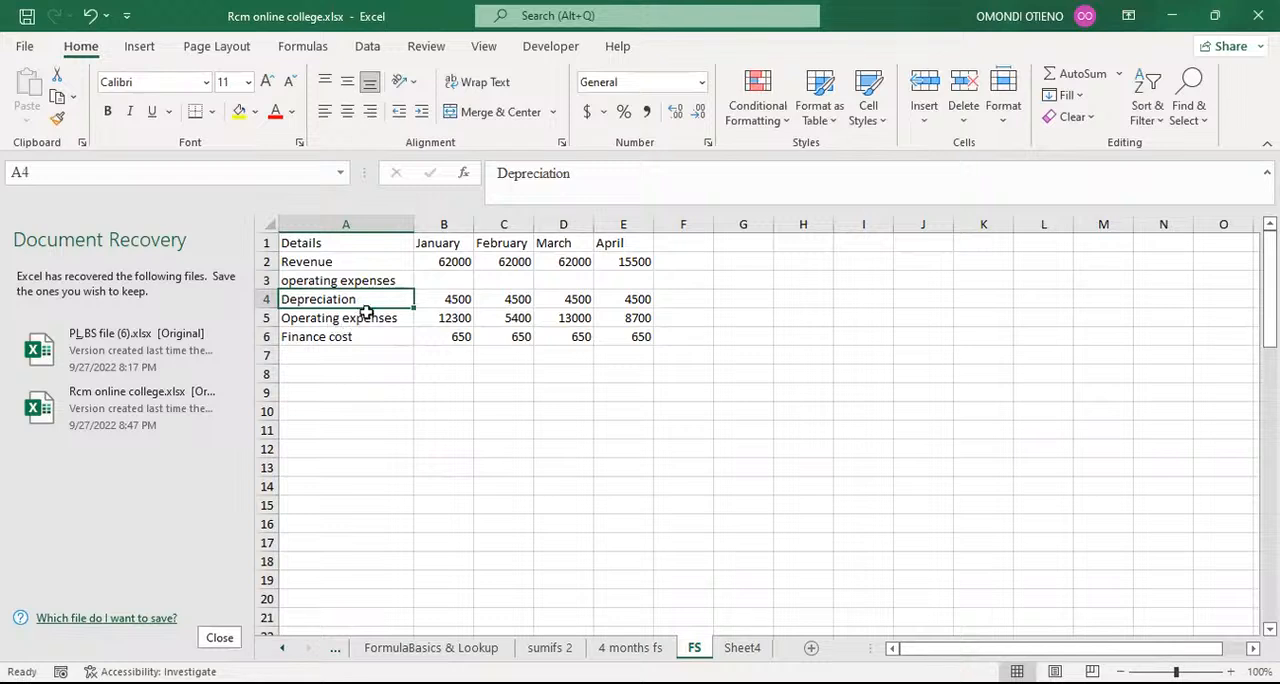
left_click_drag(445, 261, 652, 282)
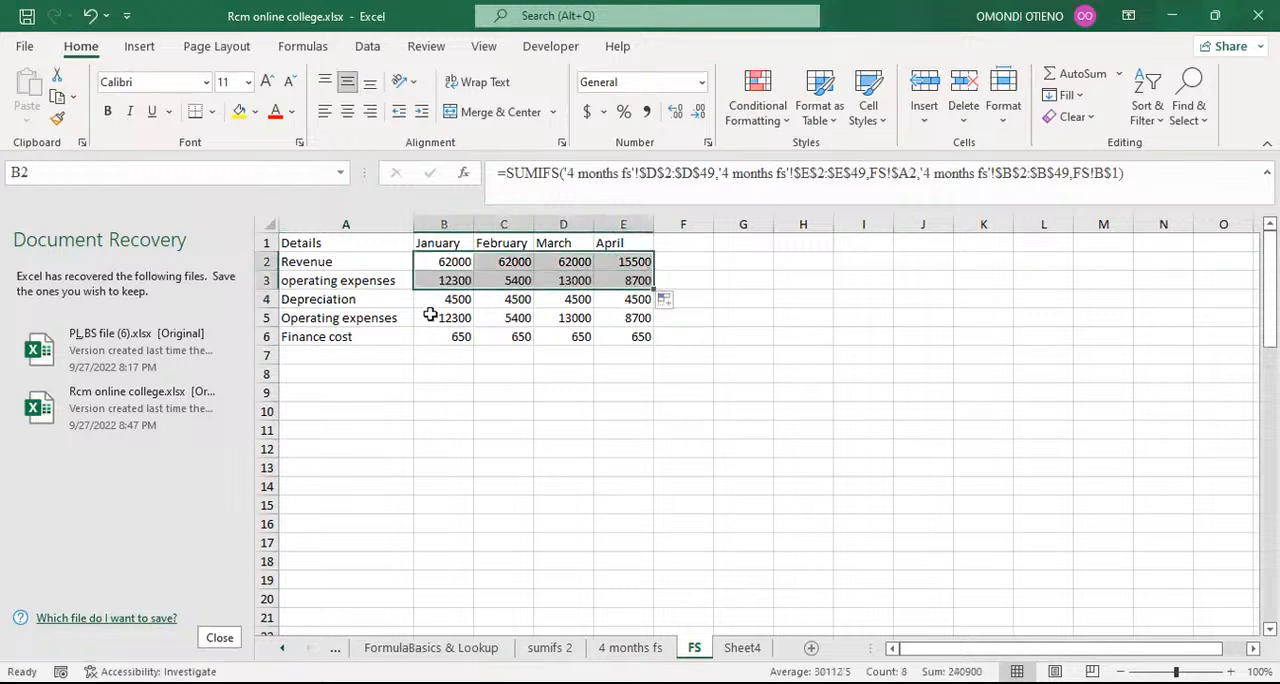
left_click(333, 318)
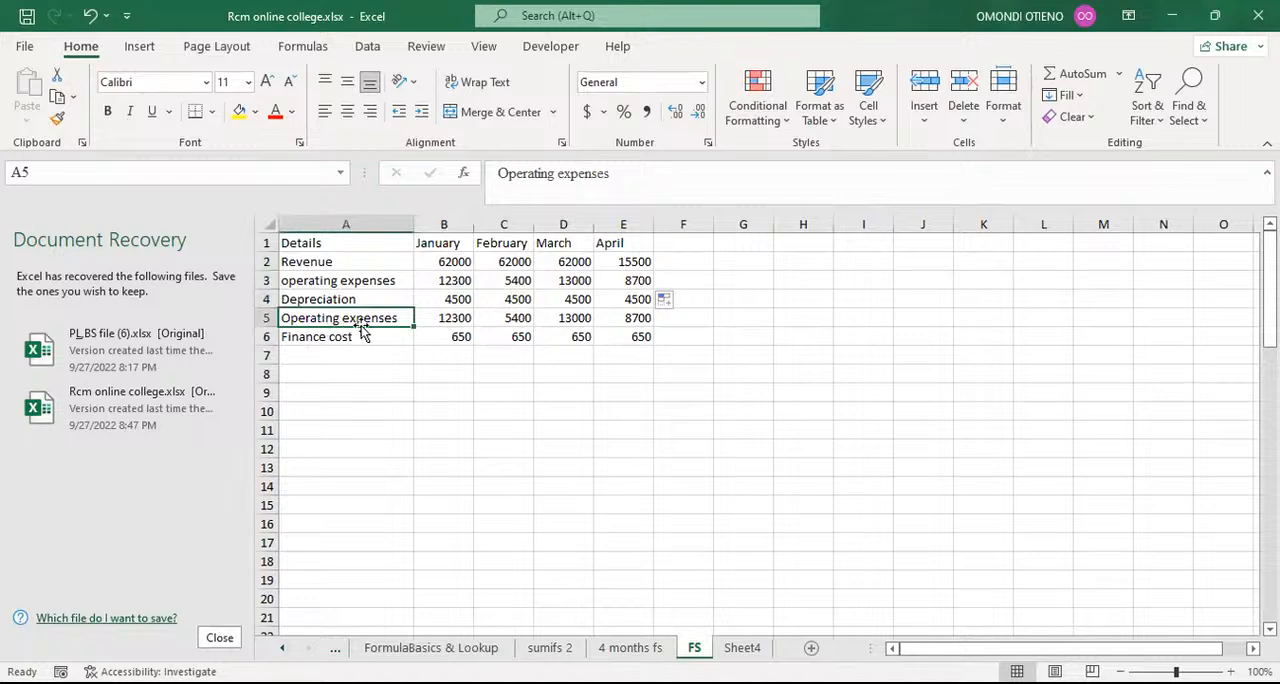
Step: Insert a row above Depreciation on the FS sheet and label it EBITDA in column A
left_click(262, 299)
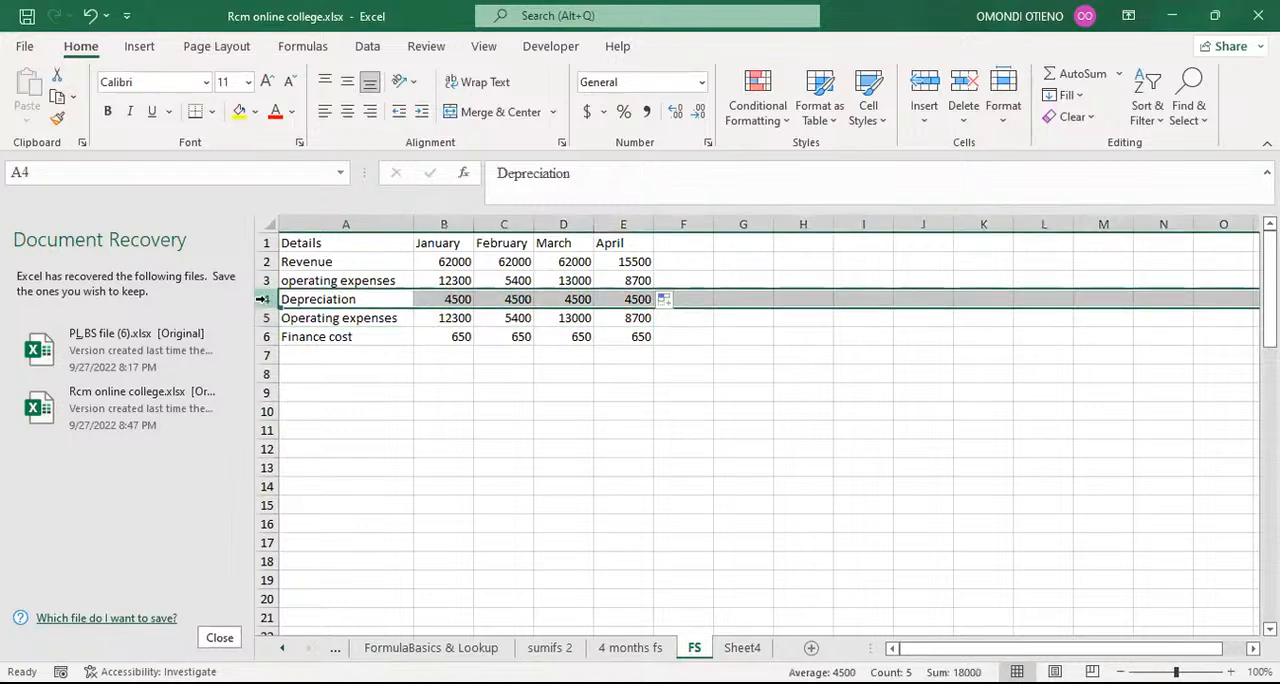
key("ctrl+shift+plus")
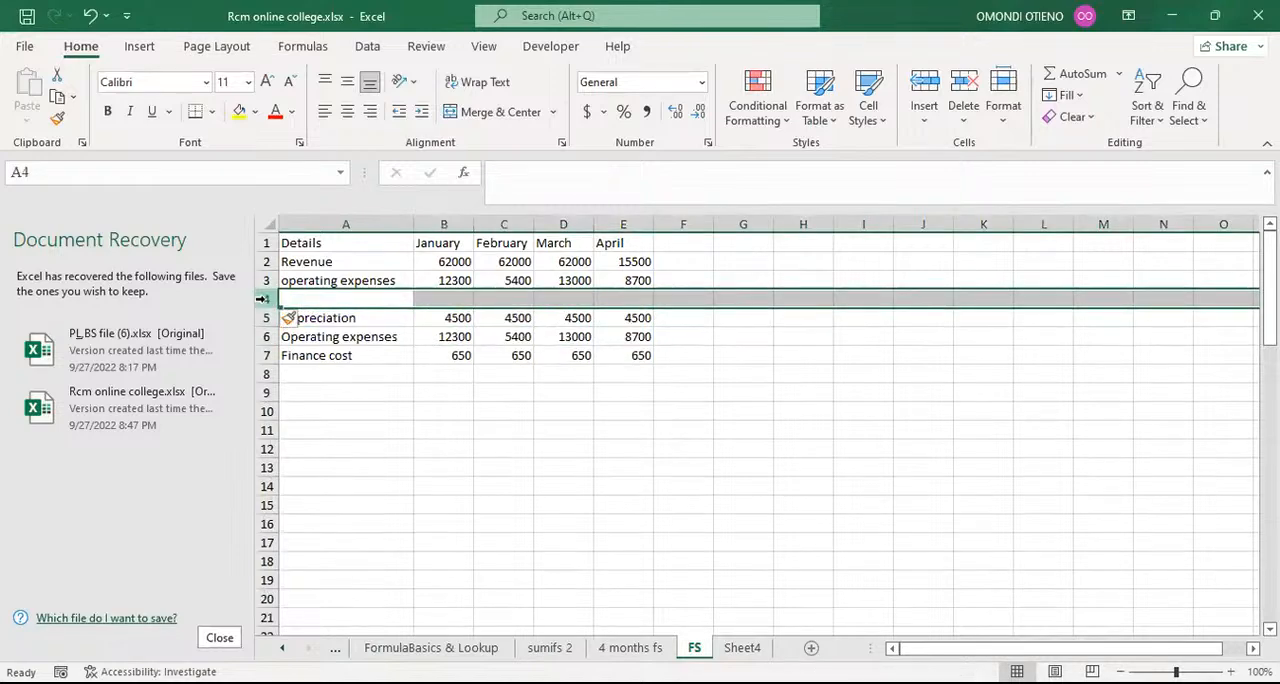
left_click(333, 300)
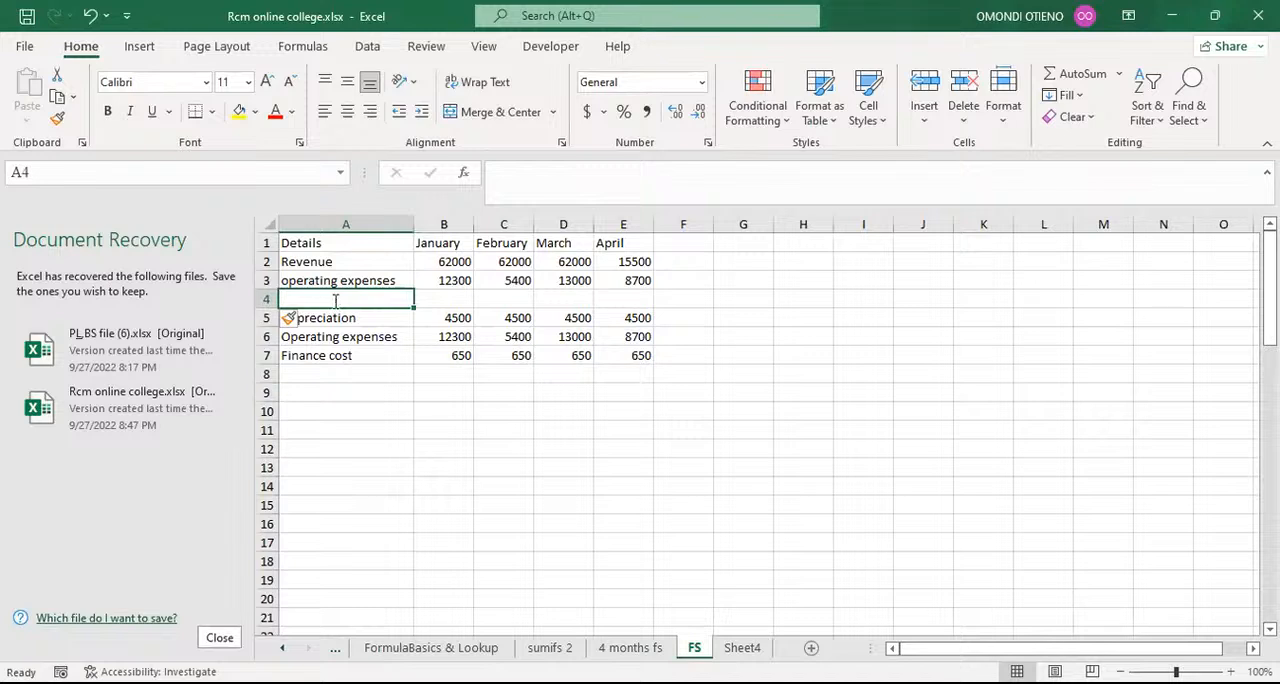
type("EBIT")
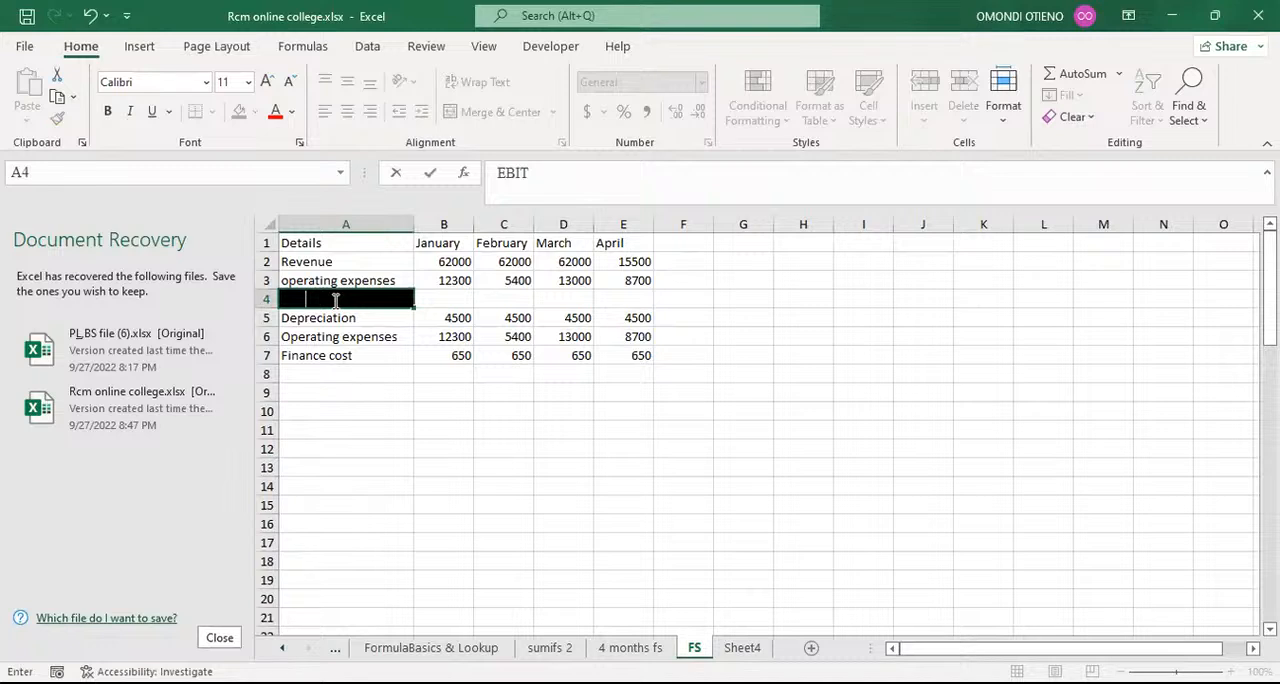
type("DA")
key("Return")
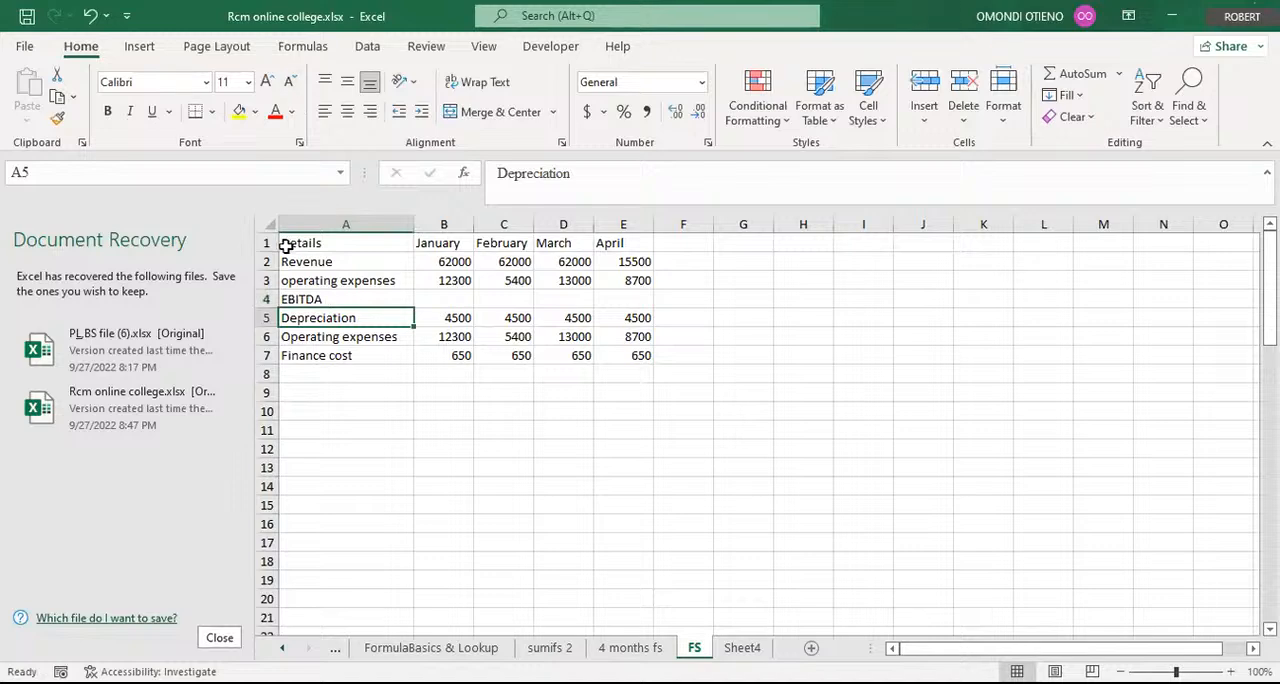
left_click(331, 298)
left_click_drag(552, 174, 531, 175)
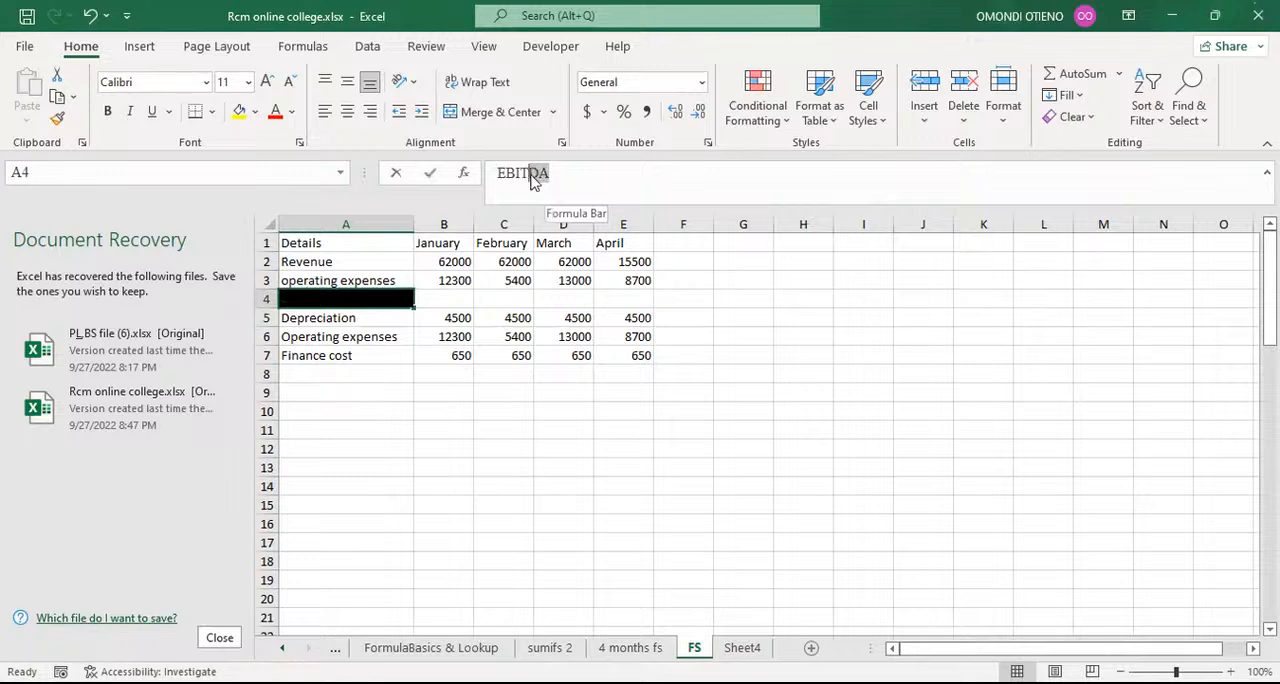
key("Return")
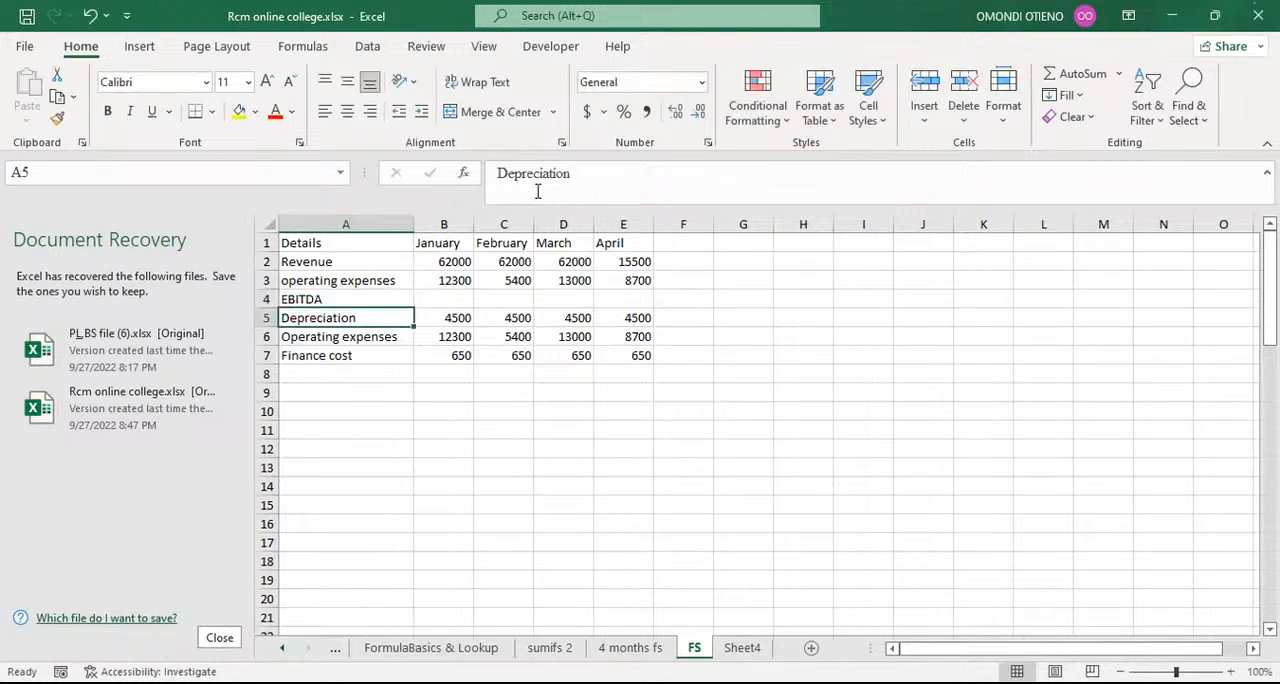
left_click(317, 292)
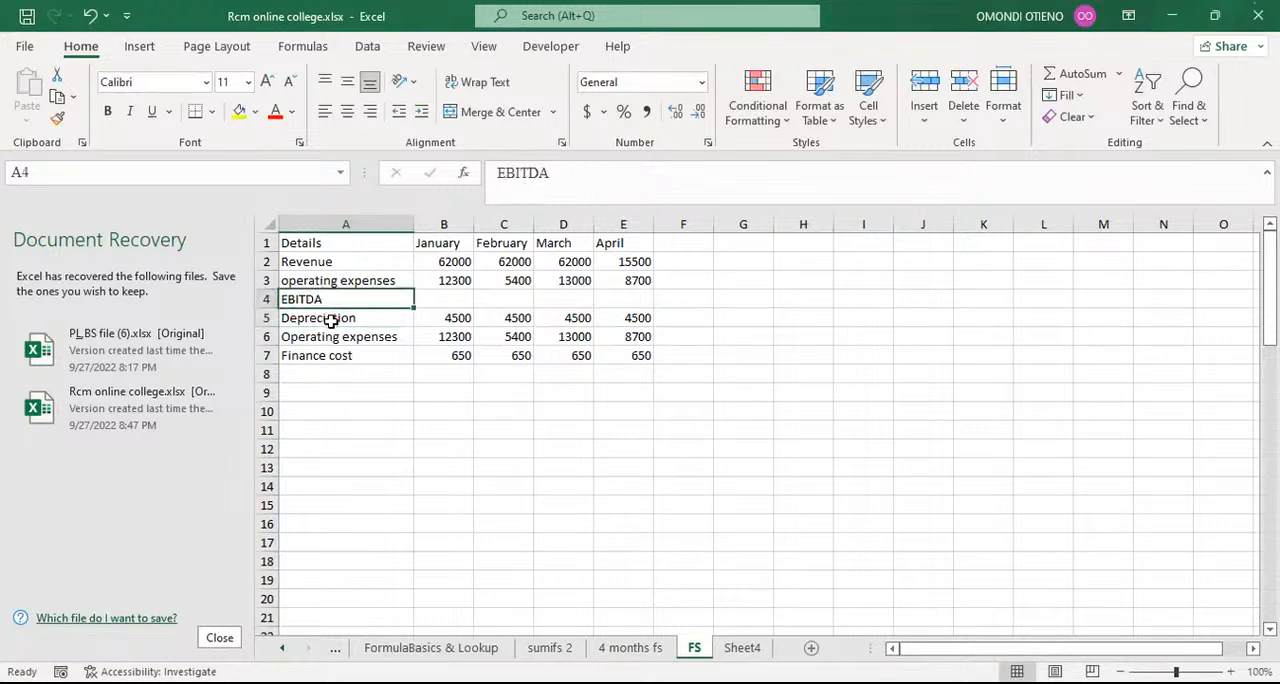
left_click(332, 320)
Step: Insert a row directly below Depreciation and label it EBIT in column A
left_click(258, 337)
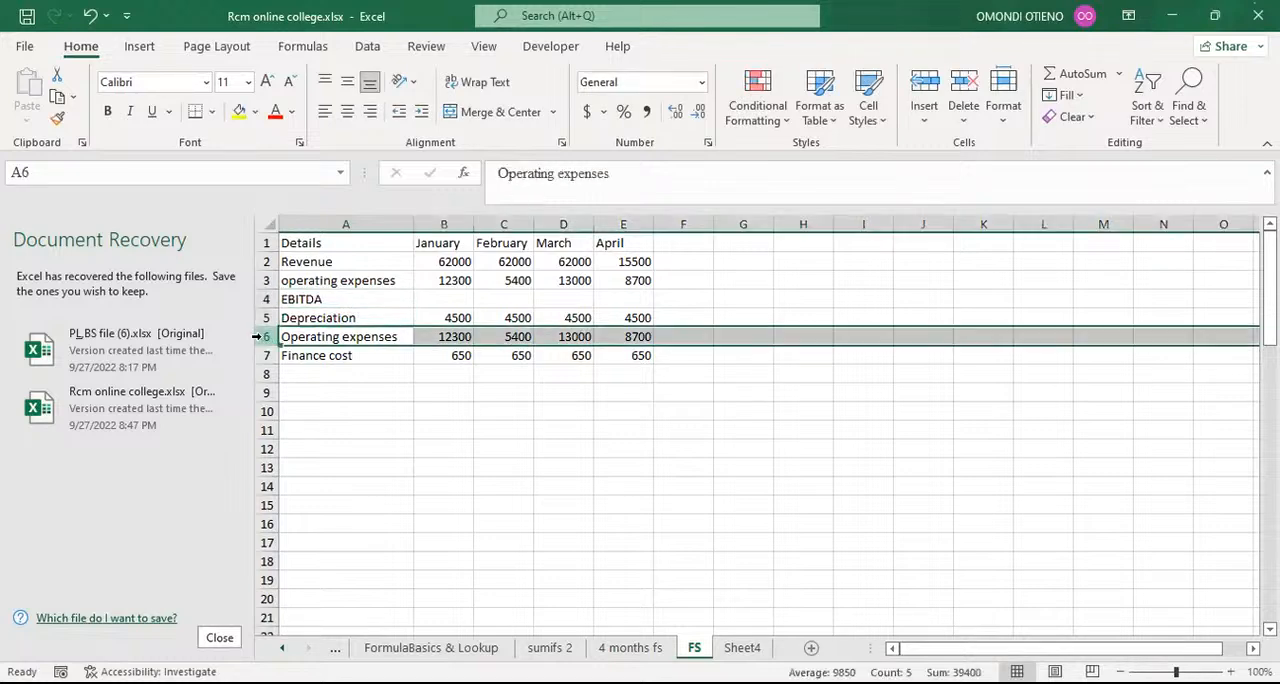
key("ctrl+shift+plus")
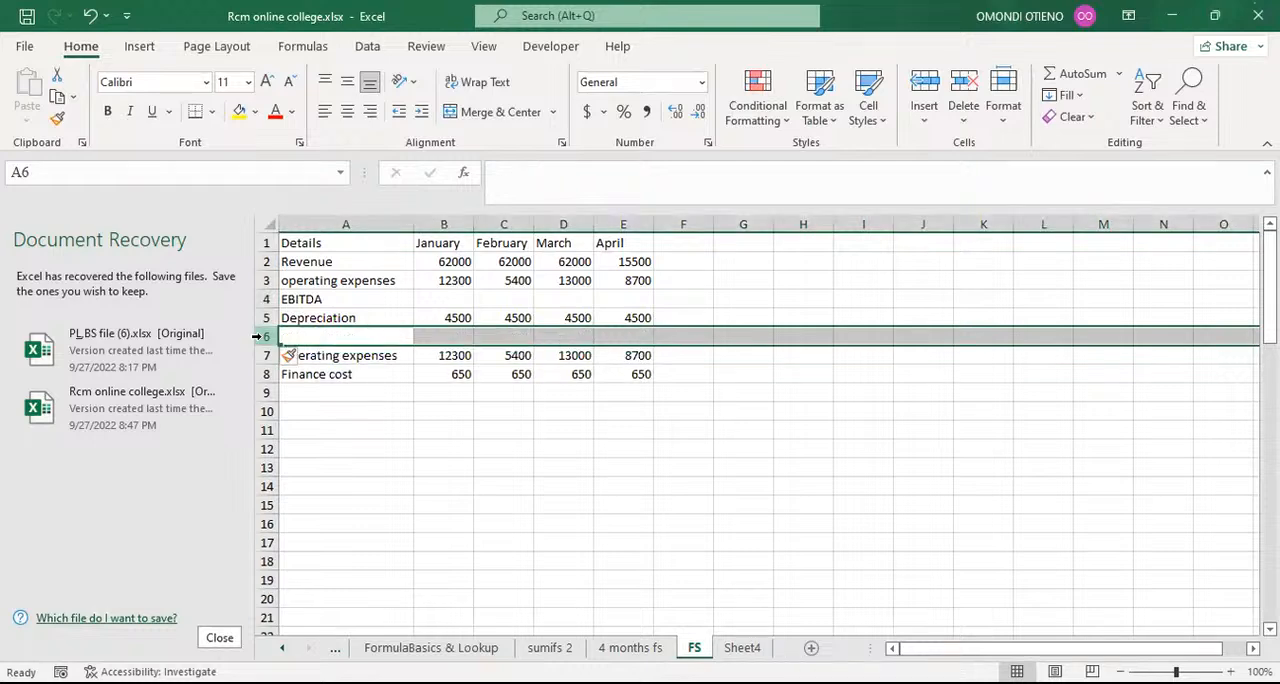
left_click(350, 338)
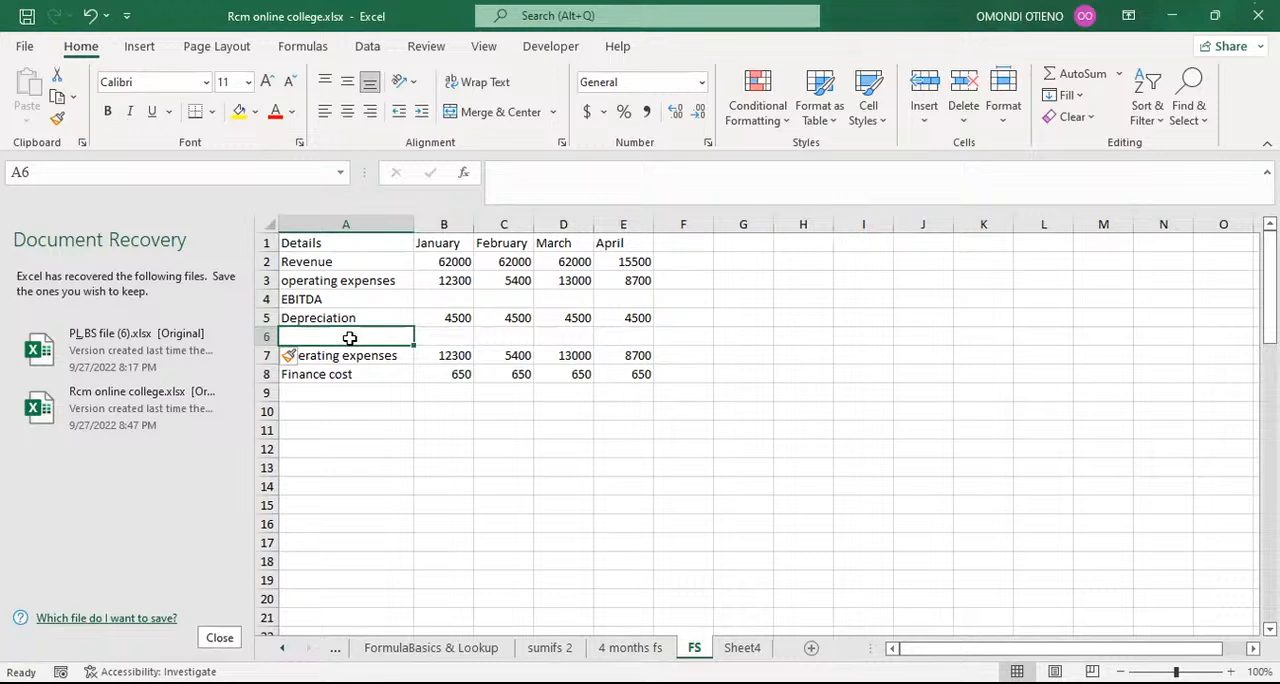
type("EBIT")
key("Delete")
key("Return")
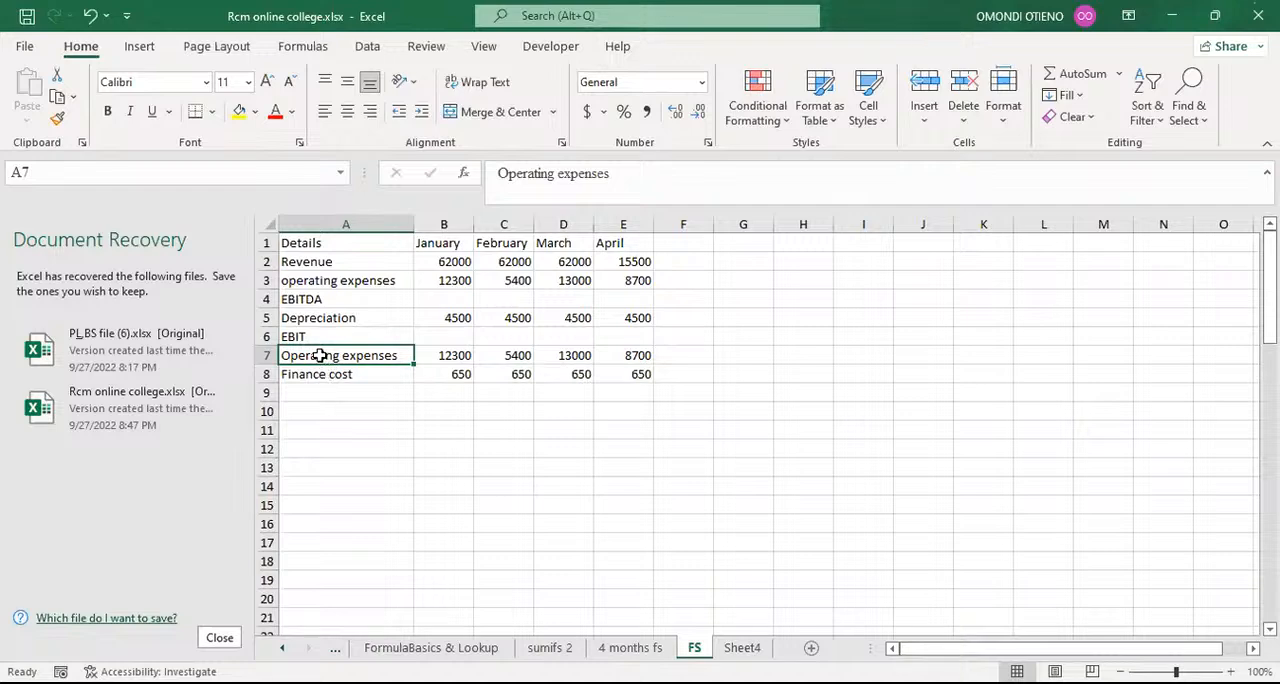
Step: Relabel the duplicate Operating expenses row below EBIT as "Finance cost"
type("FINCE")
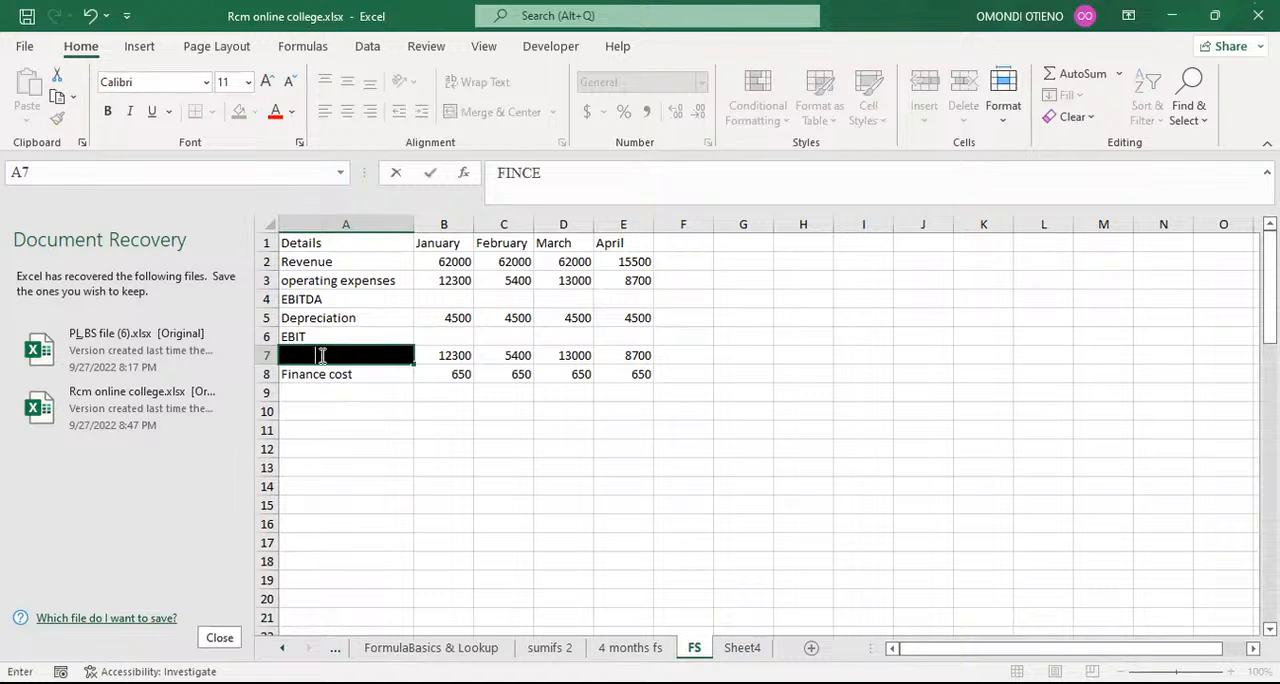
key("BackSpace")
key("BackSpace")
key("BackSpace")
key("BackSpace")
key("BackSpace")
type("Finance cost")
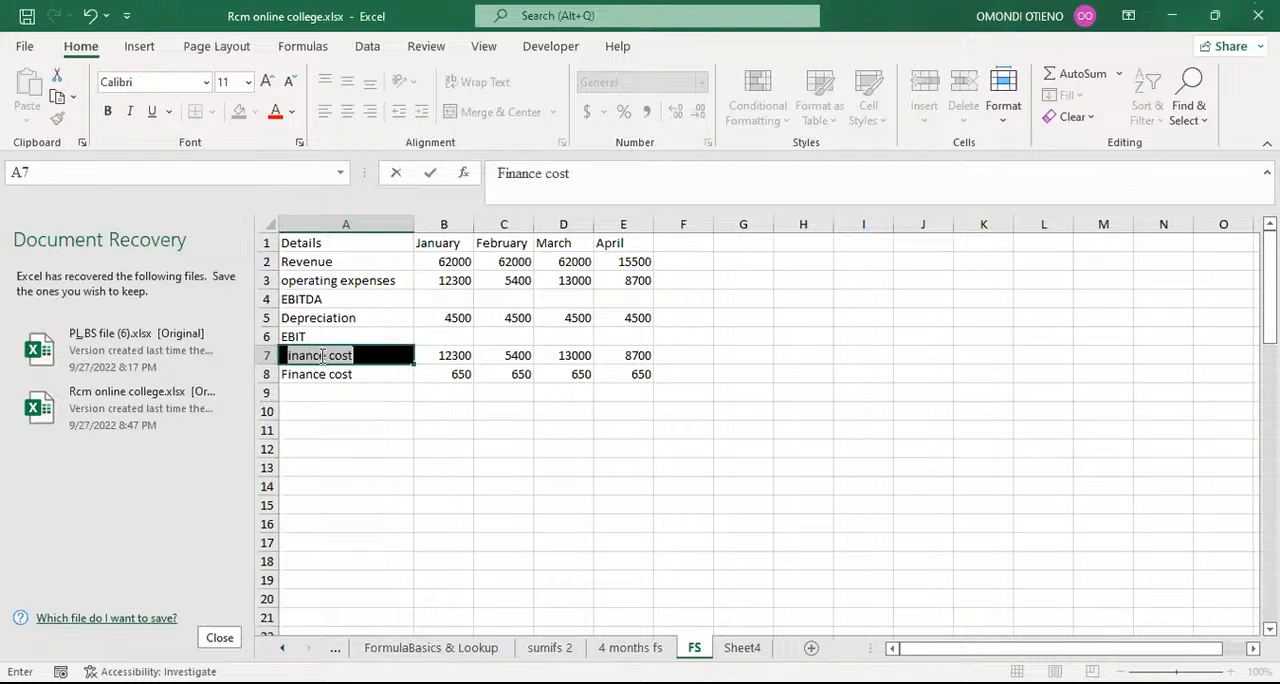
key("Return")
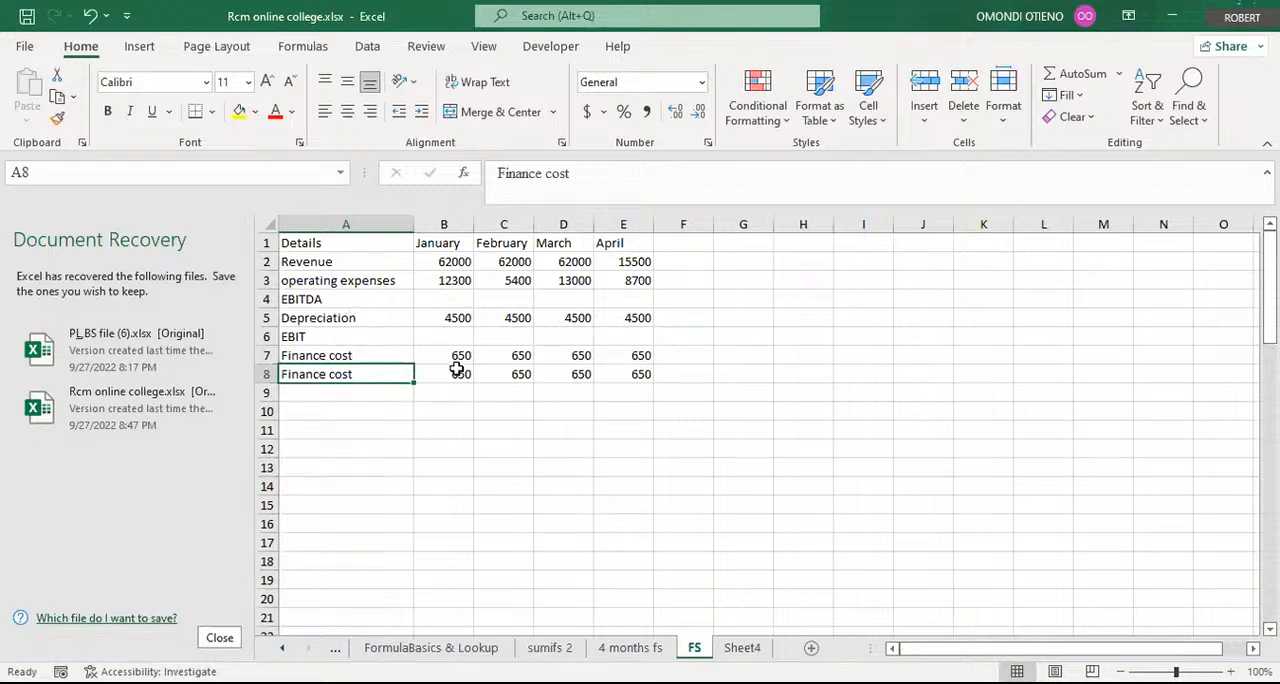
Step: Insert a row directly below the first Finance cost row and label it EBT in column A
left_click(261, 374)
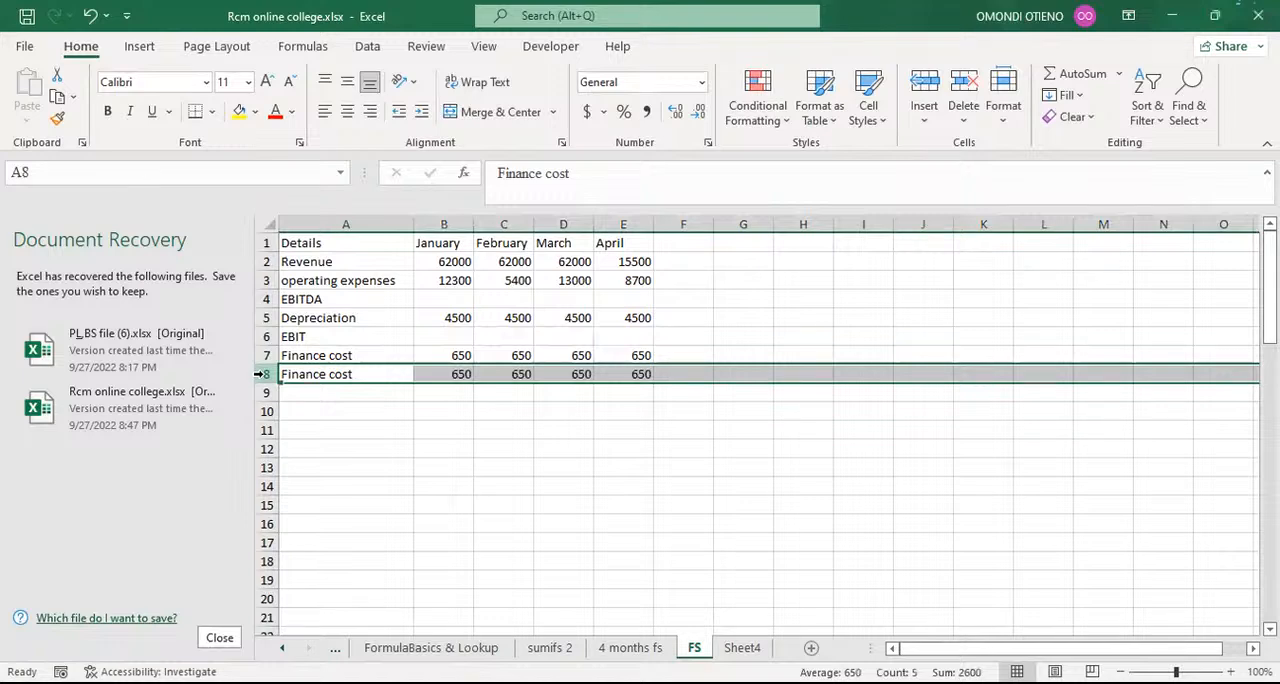
key("ctrl+shift+equal")
left_click(322, 375)
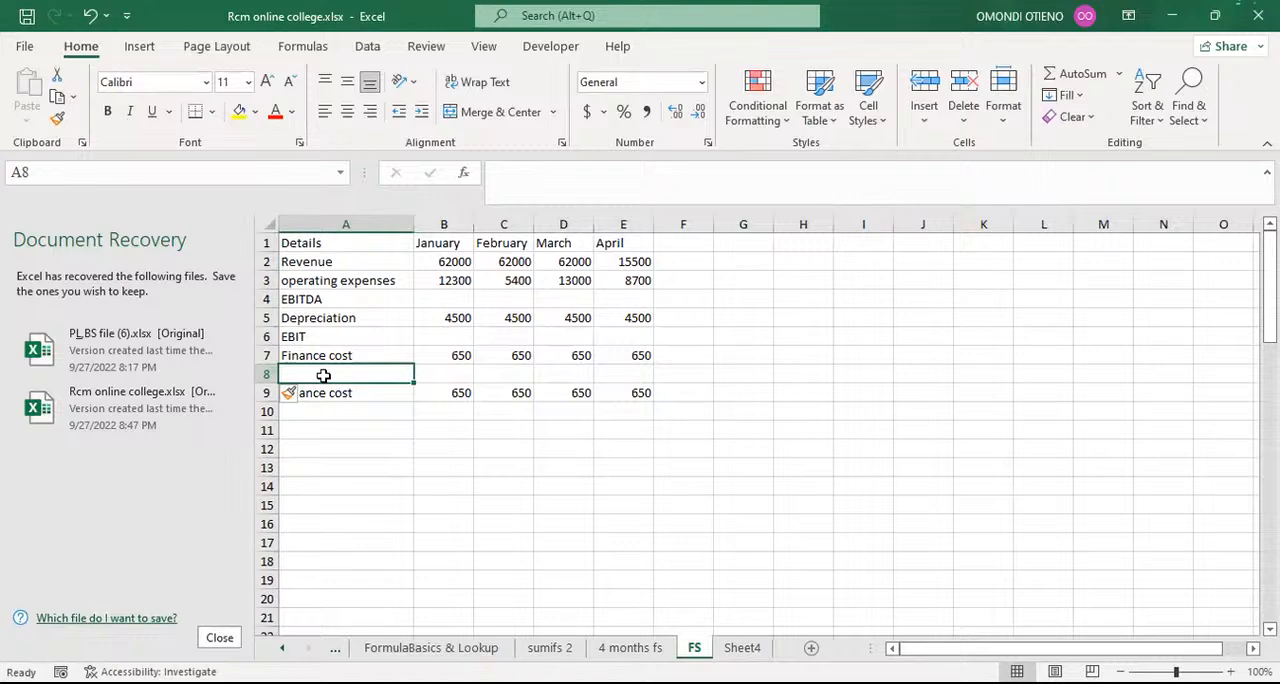
type("ebt")
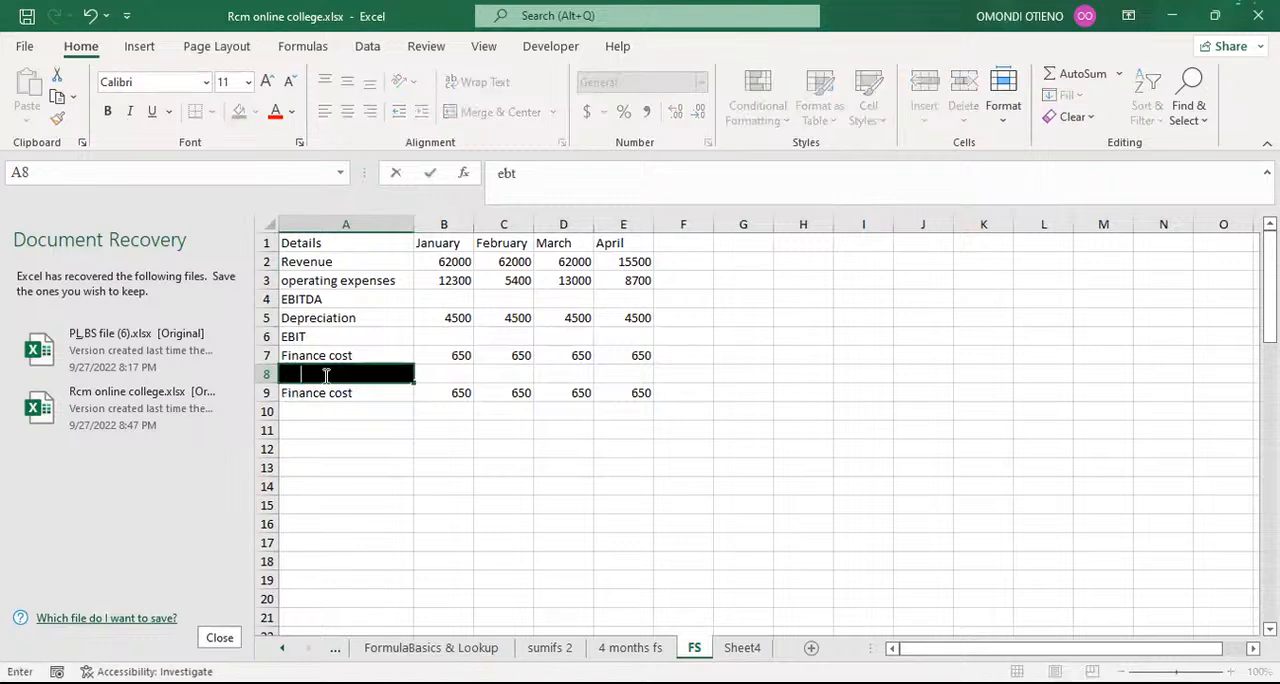
key("BackSpace")
key("BackSpace")
type("EBT")
key("Return")
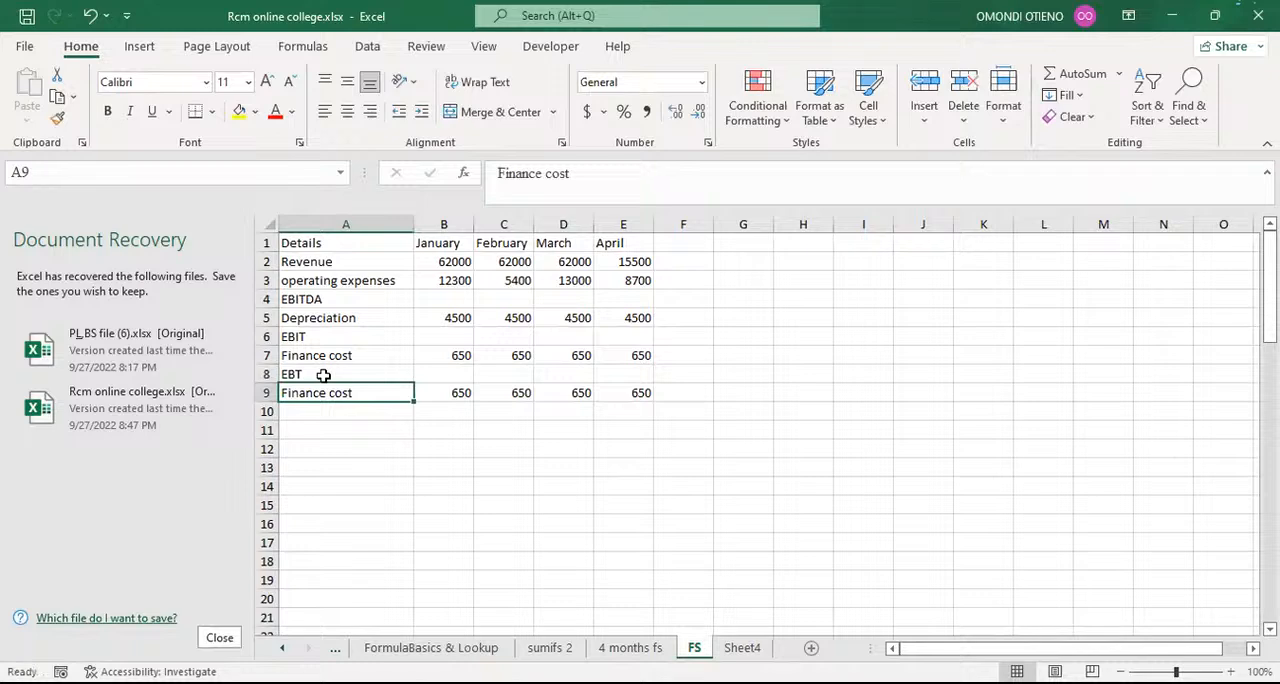
Step: Relabel the duplicate Finance cost row below EBT as "Tax expense"
scroll(337, 408, "down", 6)
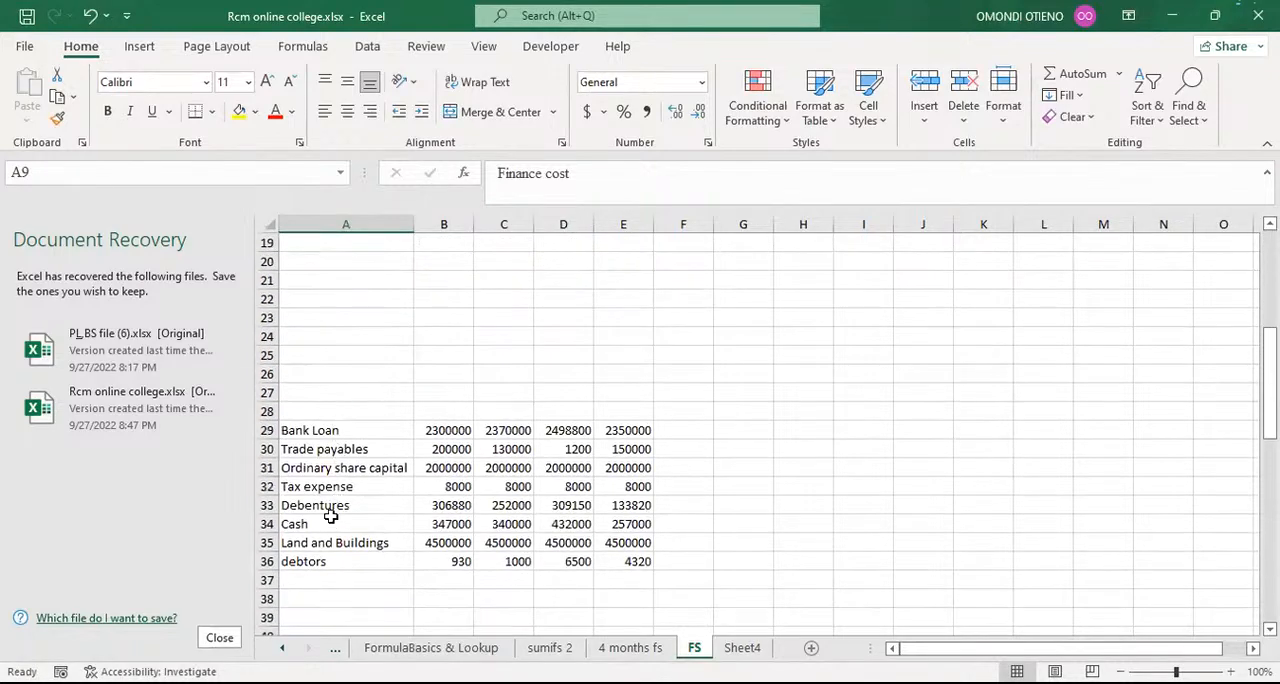
scroll(392, 452, "up", 6)
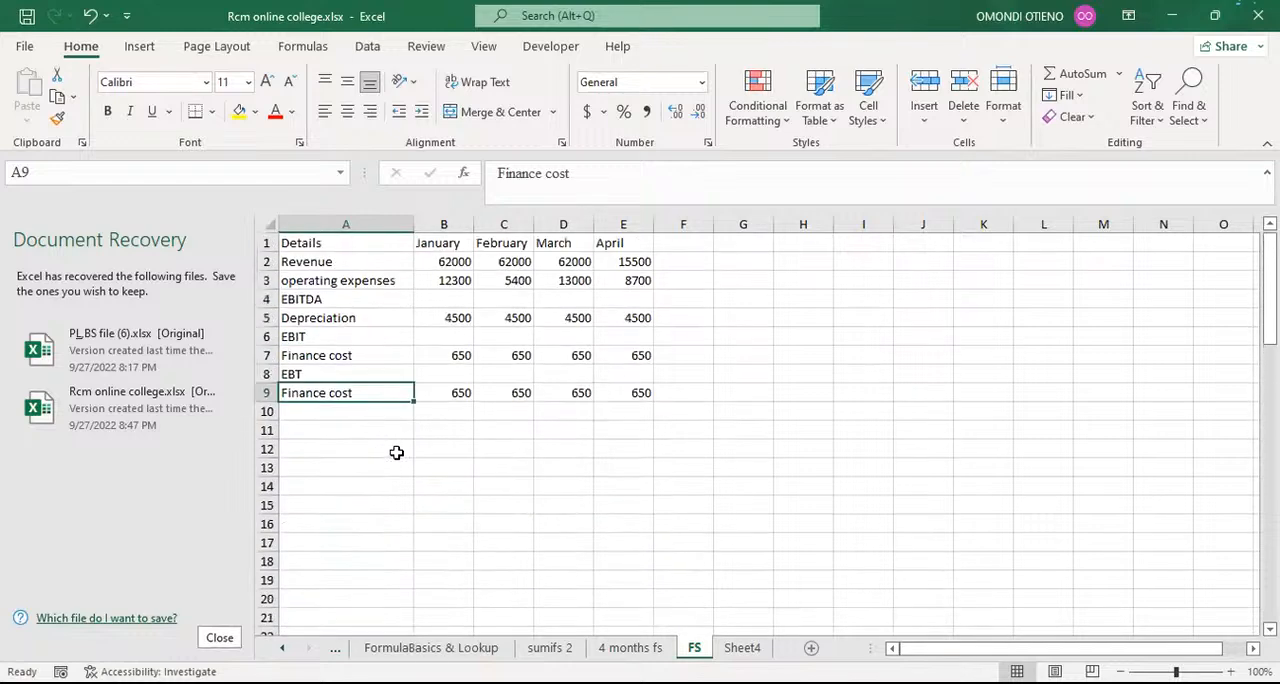
type("t")
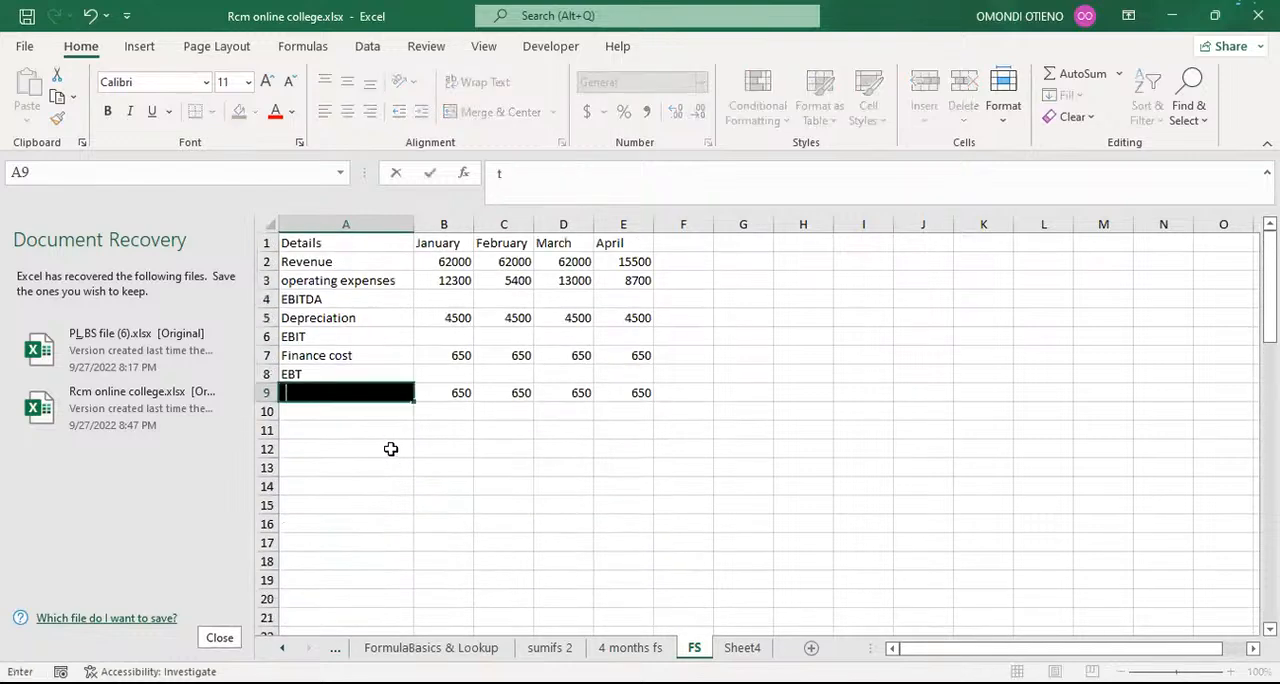
key("BackSpace")
type("Tax expense")
key("Return")
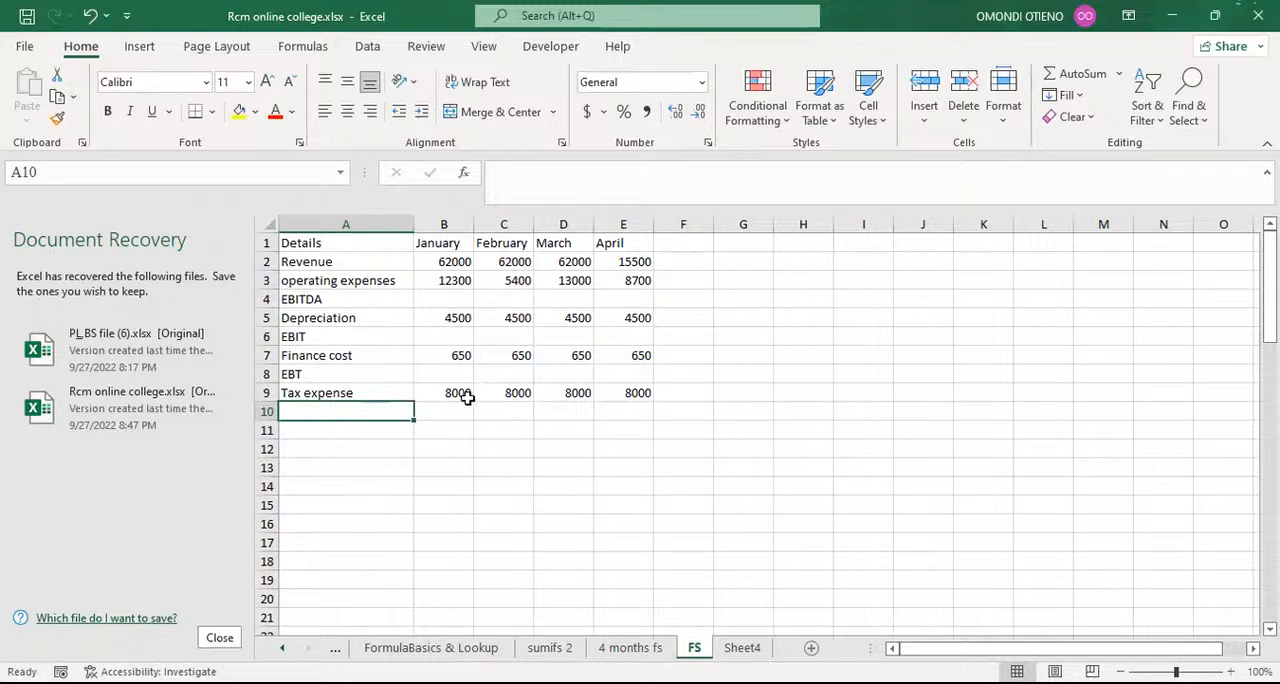
Step: Add the label EAT in column A directly below the income statement's Tax expense row
scroll(463, 397, "down", 7)
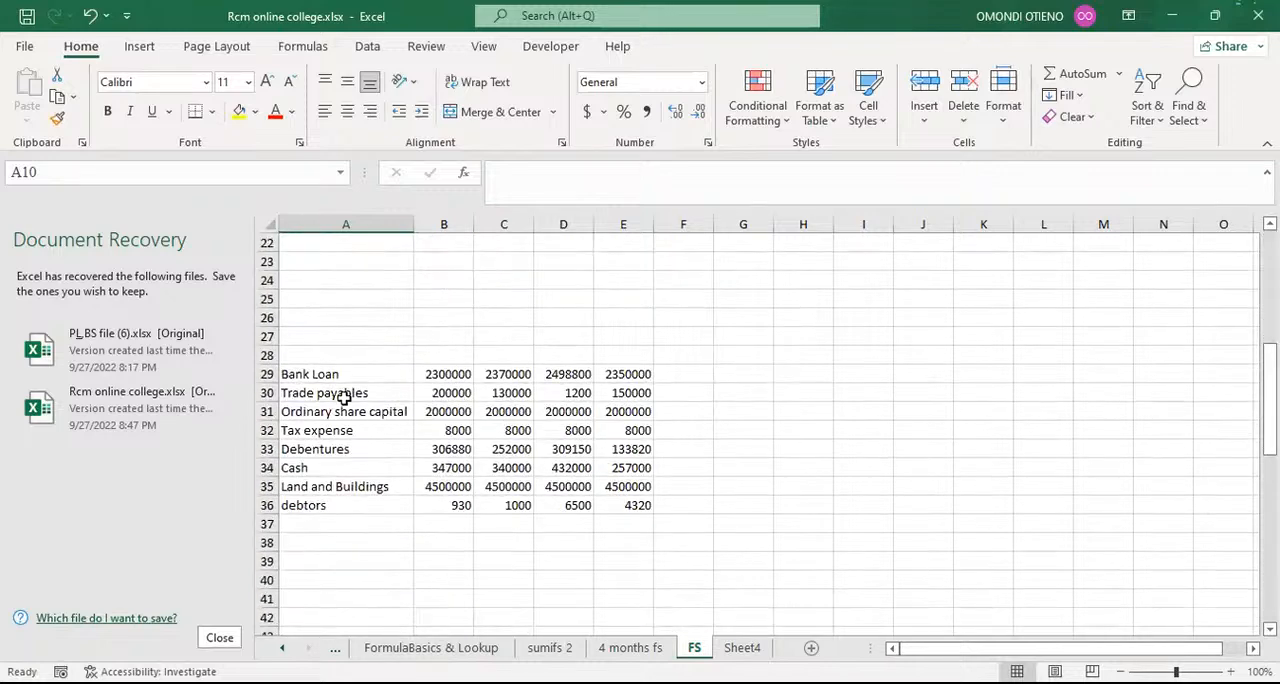
left_click_drag(434, 430, 622, 430)
left_click(780, 430)
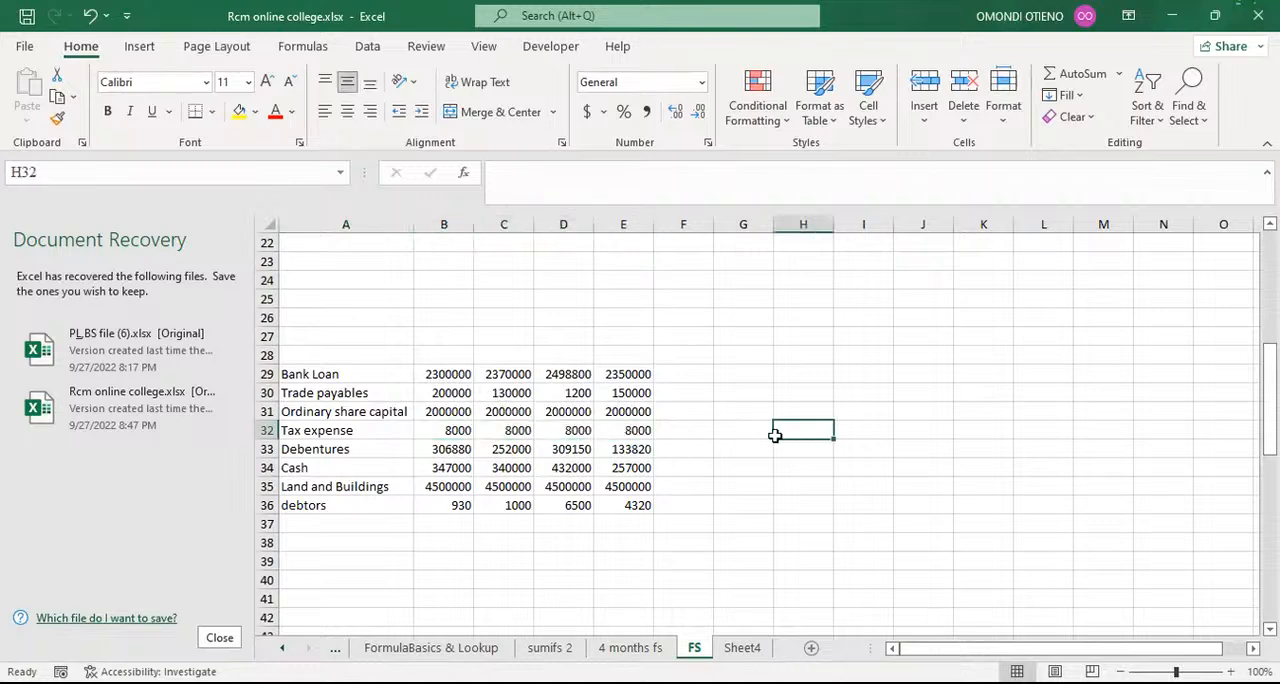
scroll(762, 434, "up", 7)
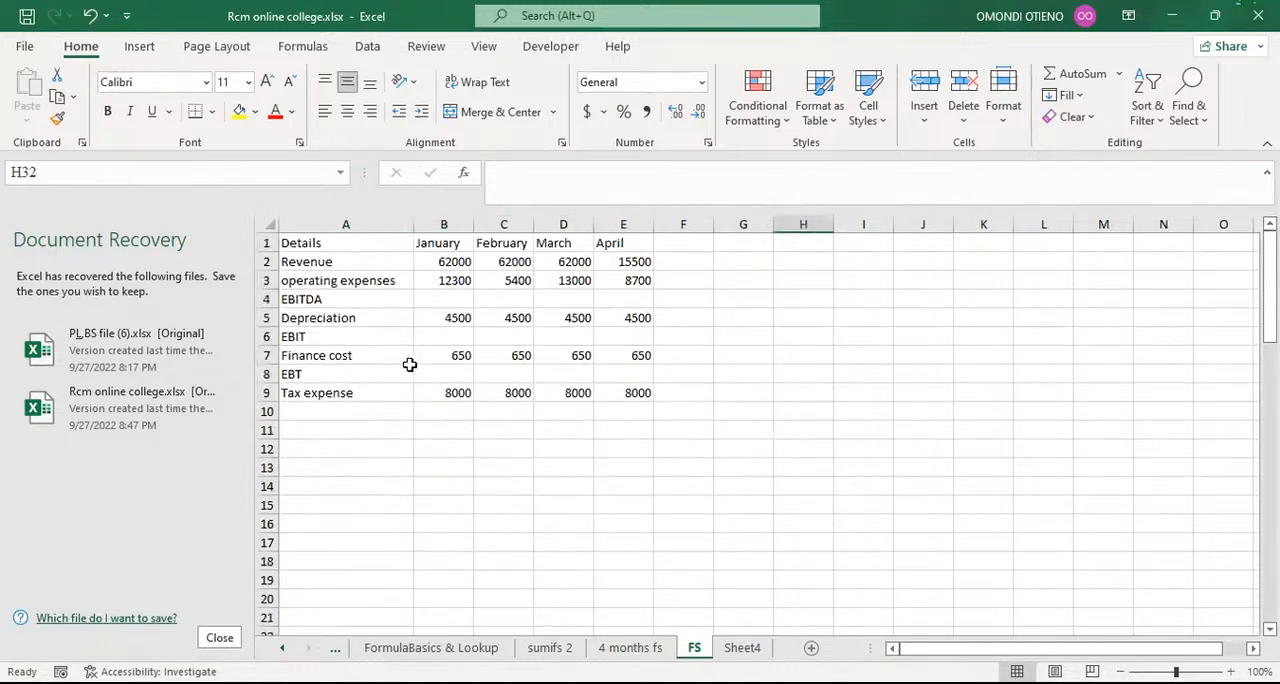
left_click(315, 410)
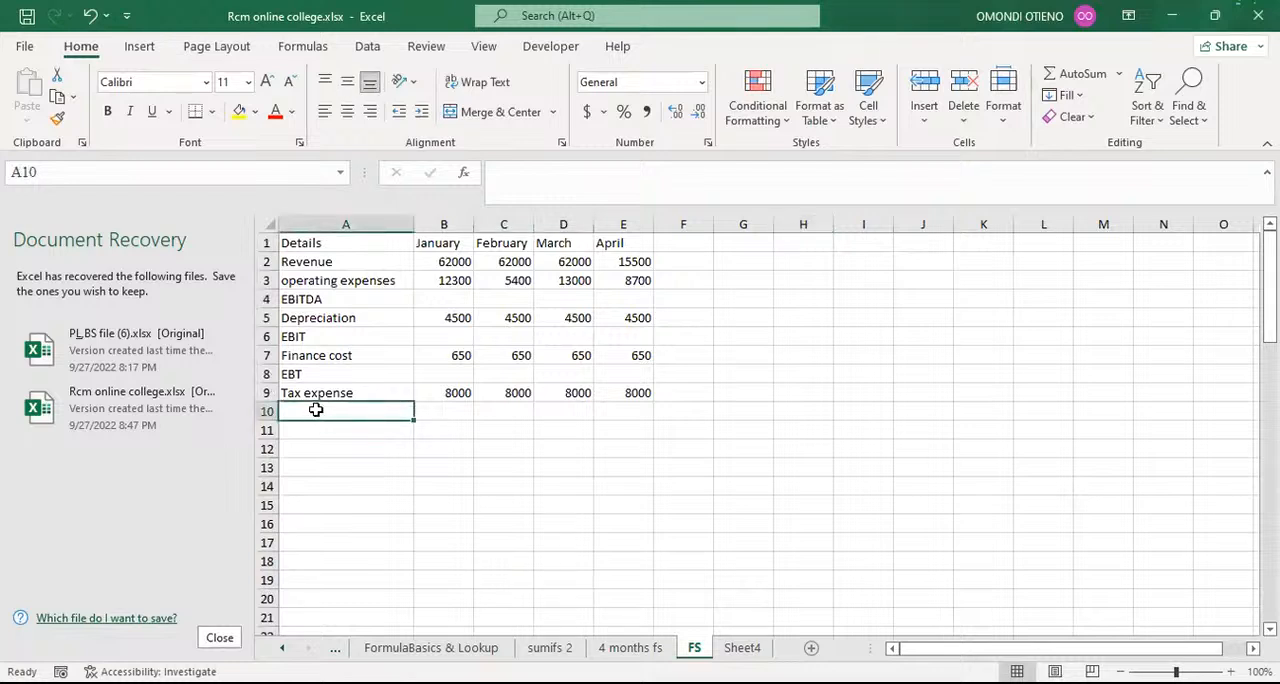
type("EA")
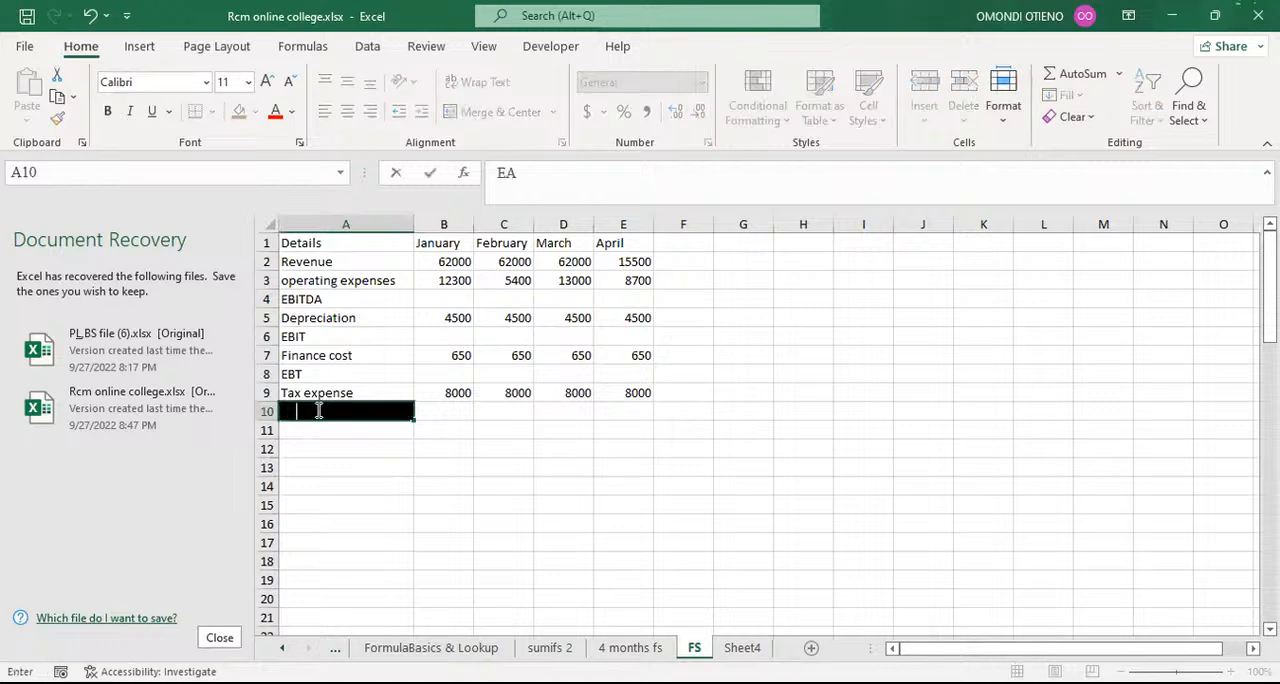
type("T")
key("Return")
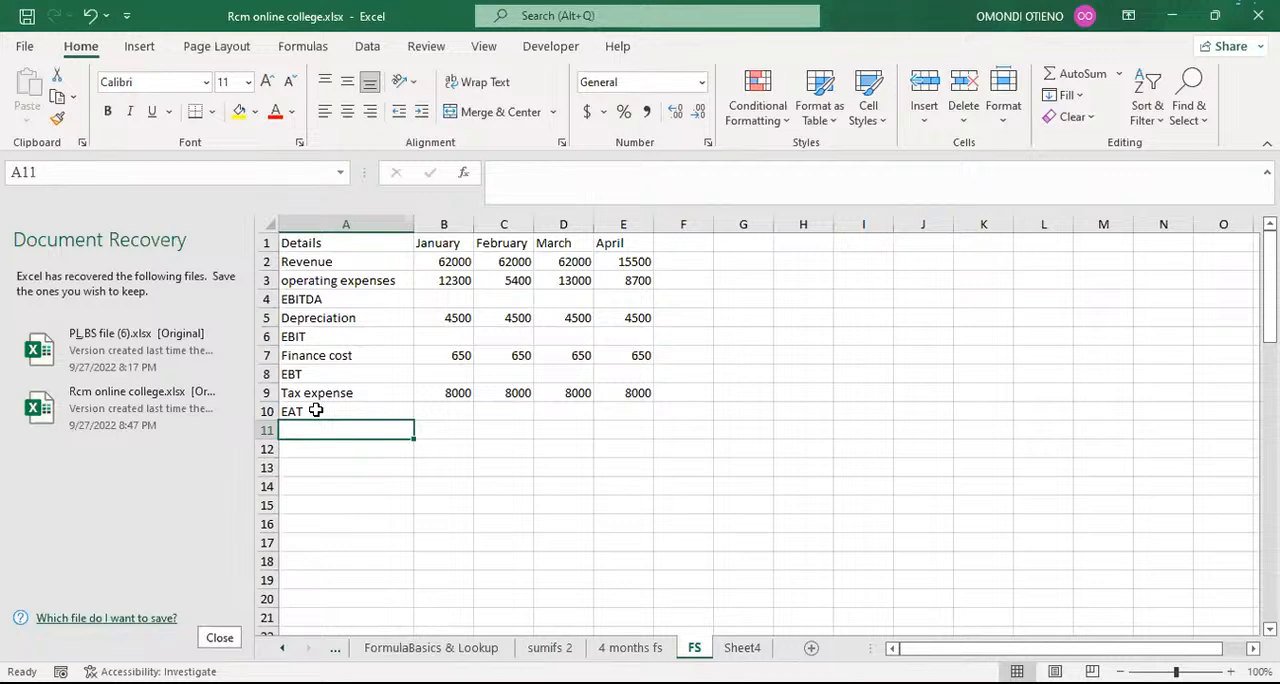
Step: Add the label "Retained earning b/d" in column A directly below EAT
type("rera")
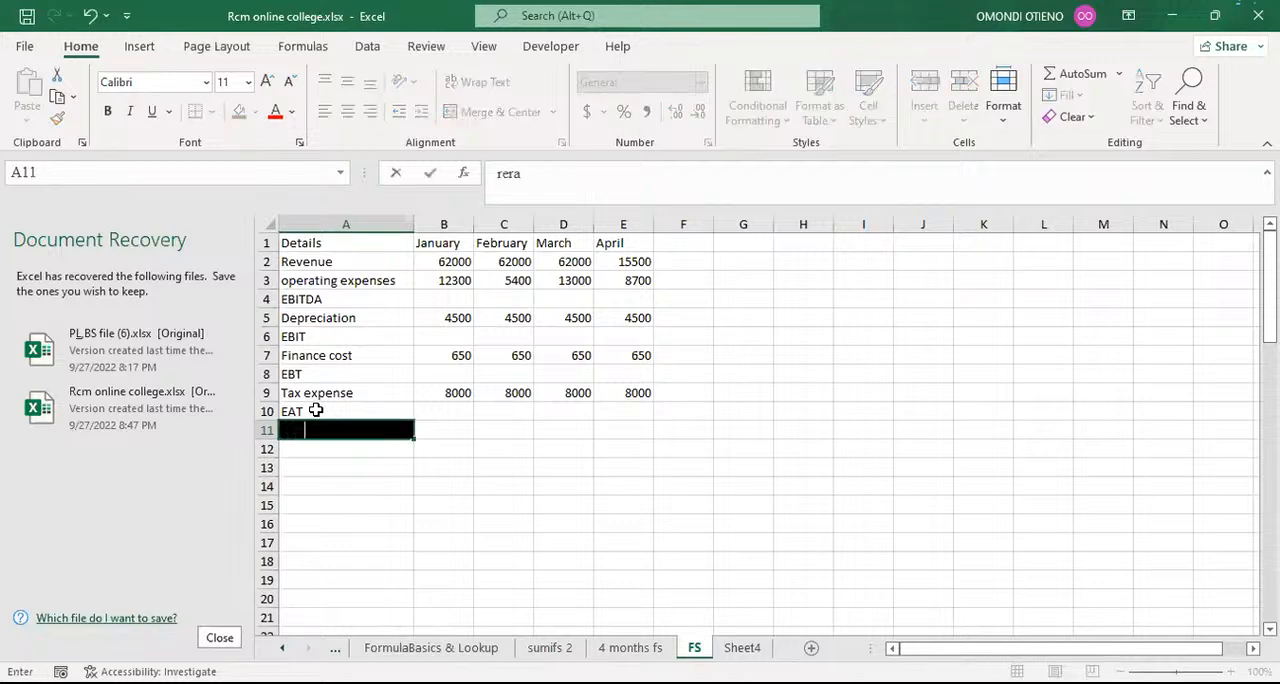
type("ined earni")
type("ng b/d")
key("Return")
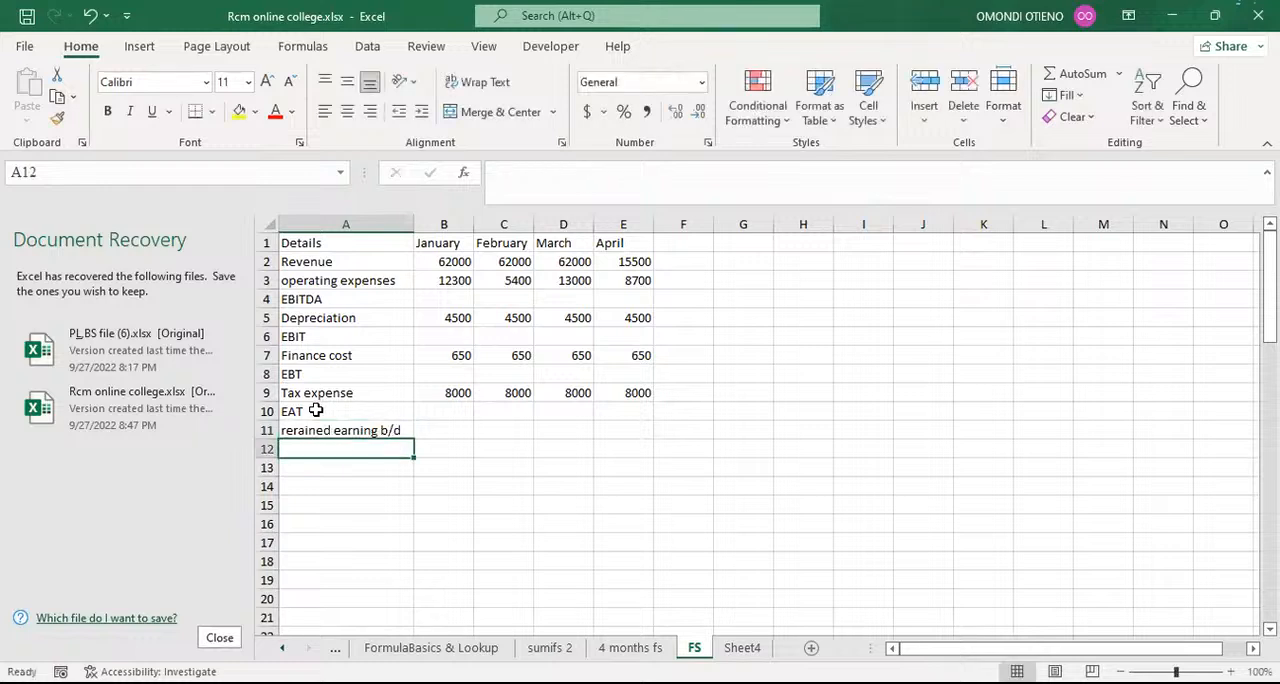
left_click(312, 430)
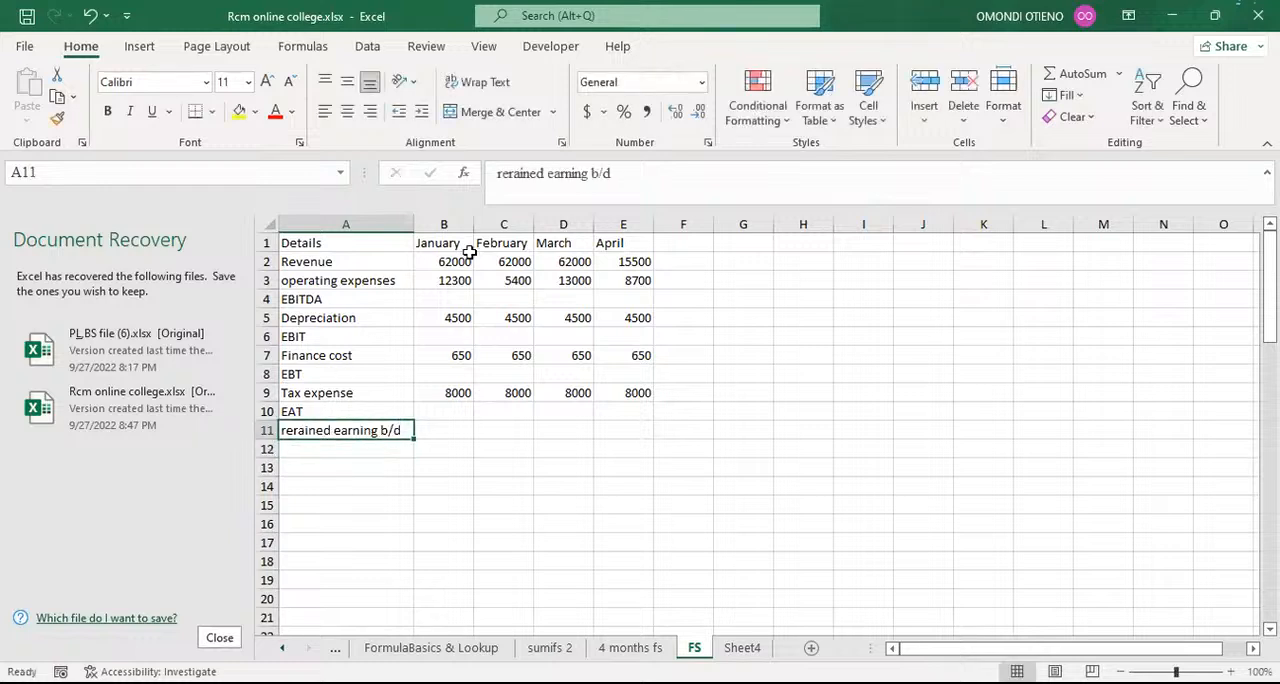
left_click(513, 174)
key("BackSpace")
type("t")
key("BackSpace")
type("Ret")
key("Return")
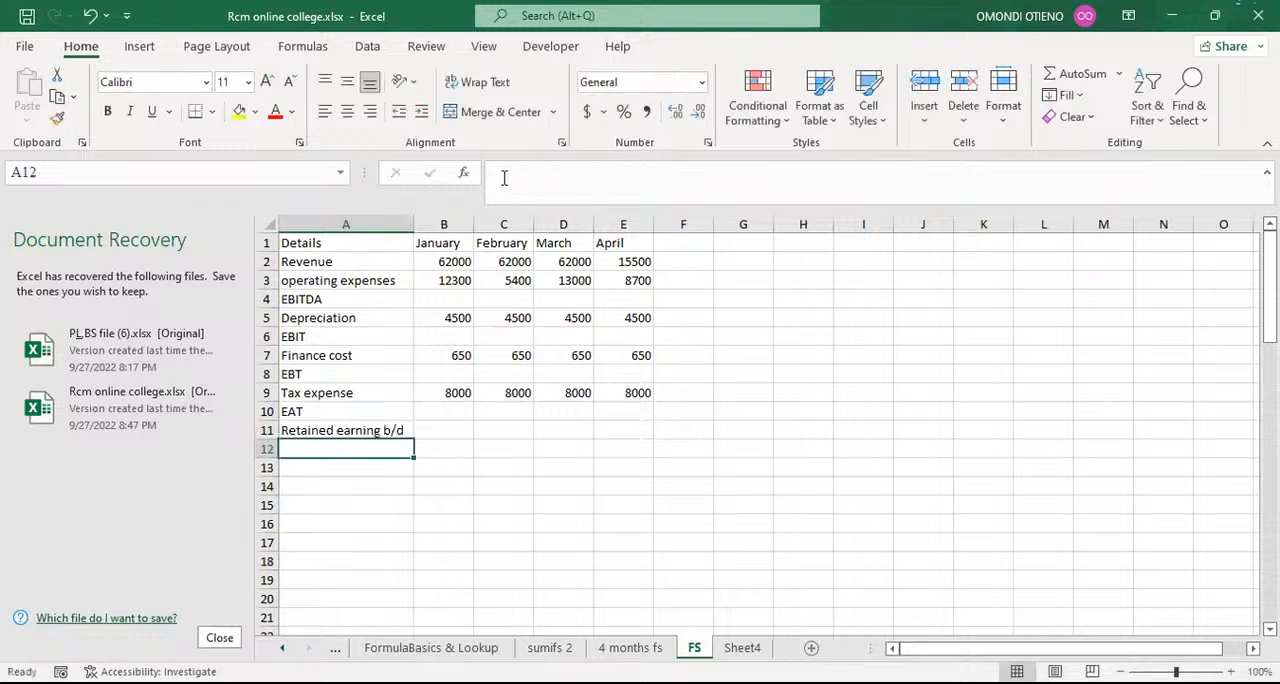
Step: Add the label "Retained earning c/d" in cell A12, below the brought-down retained earnings line
type("R")
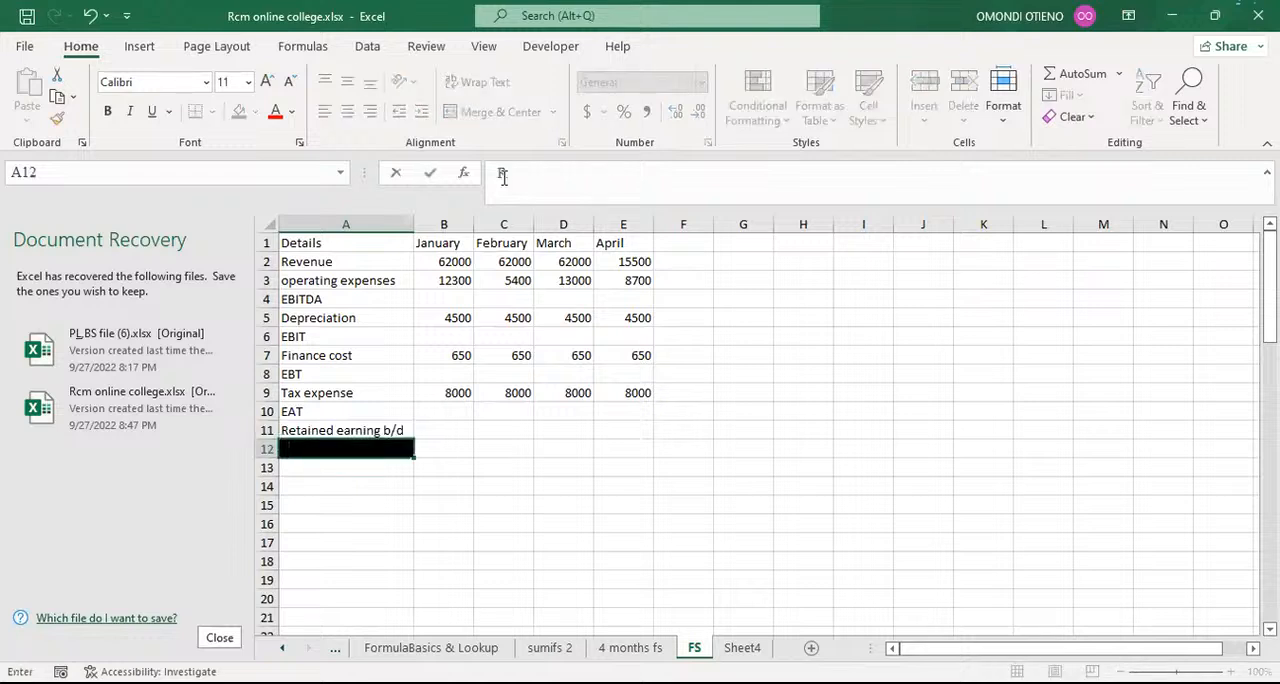
type("etained earning b/d")
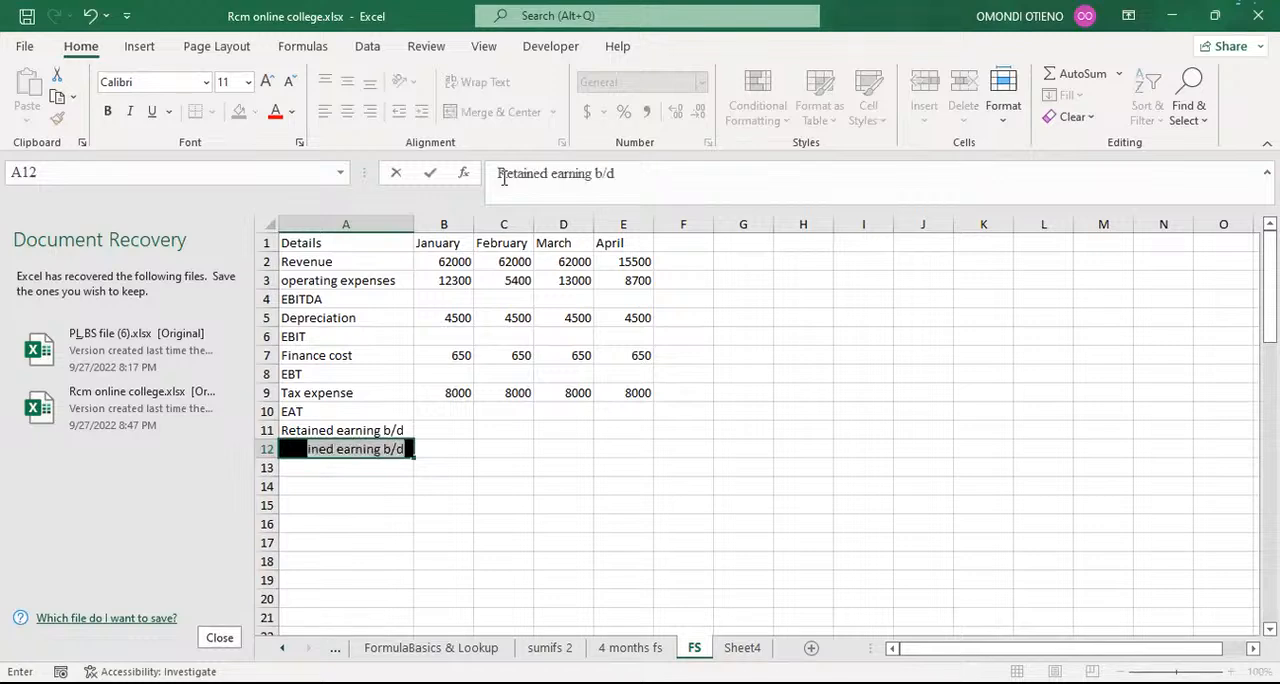
key("Return")
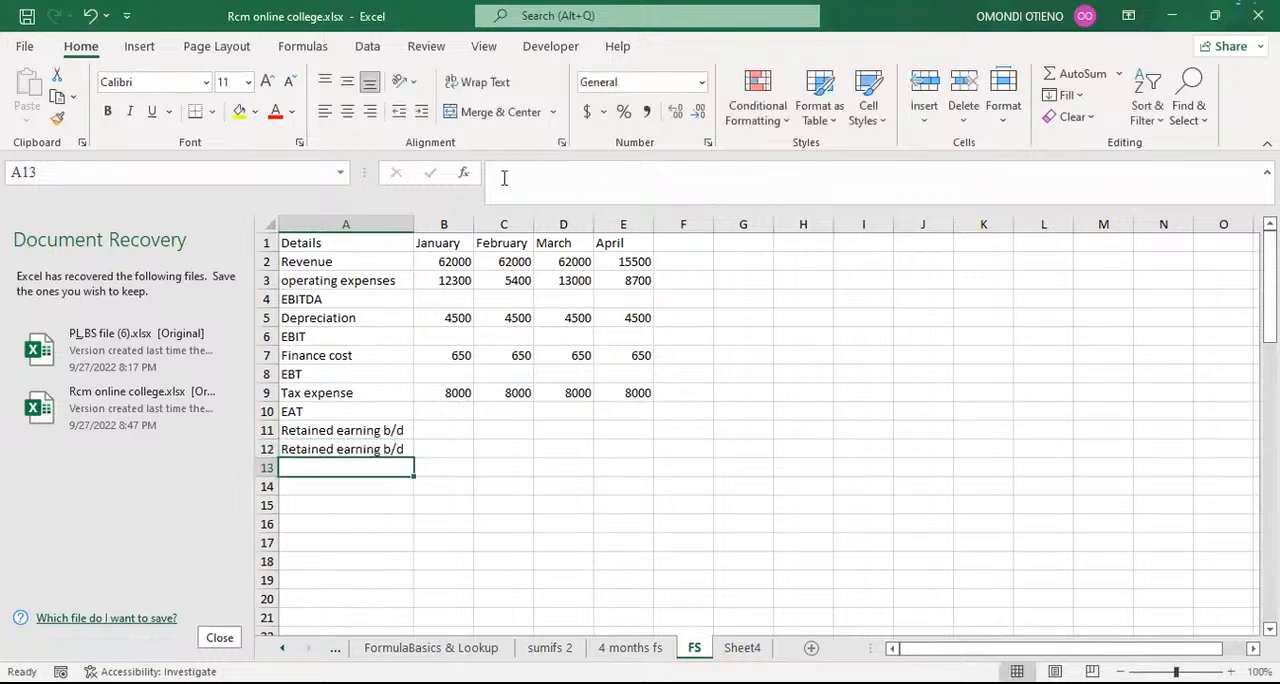
left_click(384, 449)
left_click(603, 173)
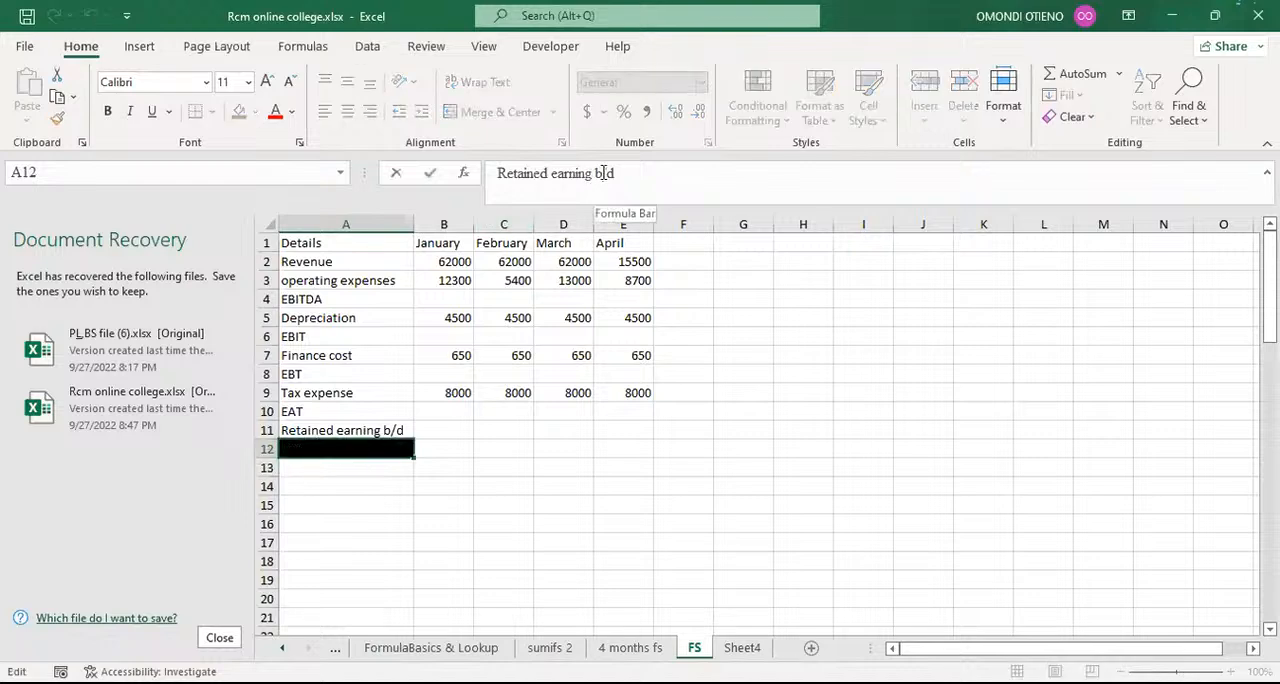
key("BackSpace")
type("c")
key("Return")
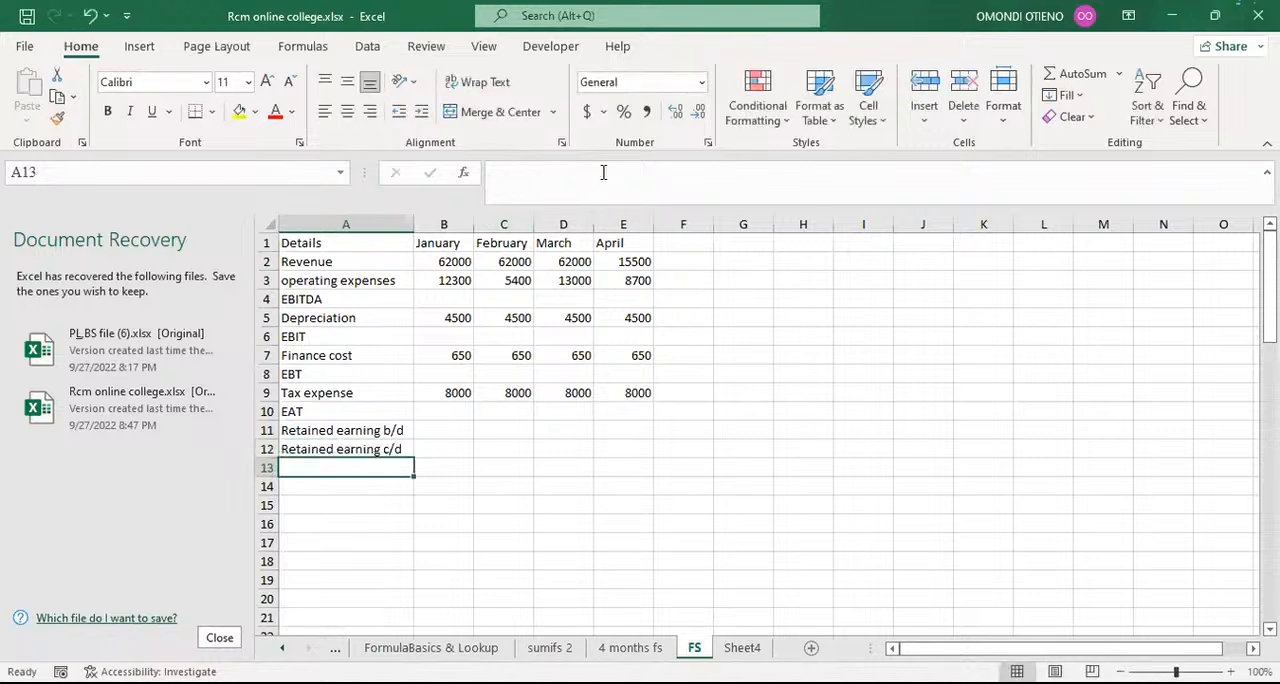